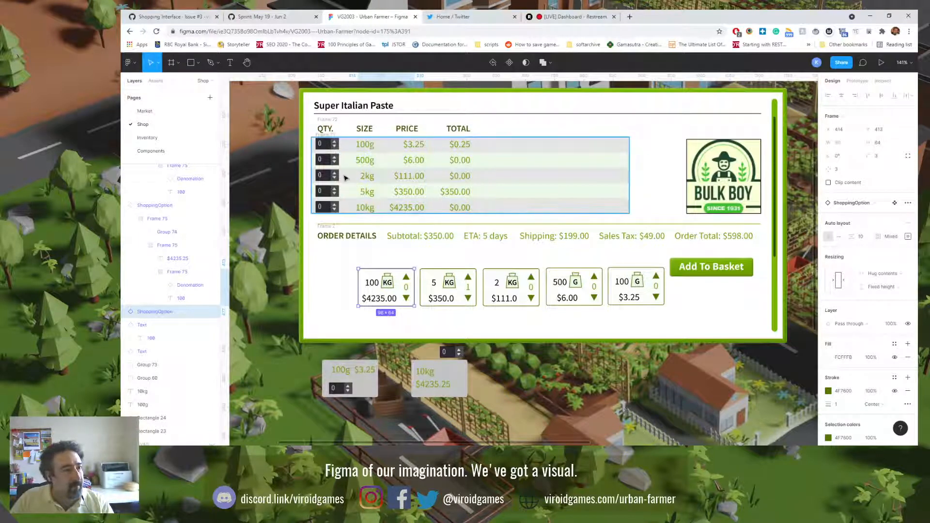
Step: Review the Market and Inventory page designs, and return to the Shop page
click(145, 111)
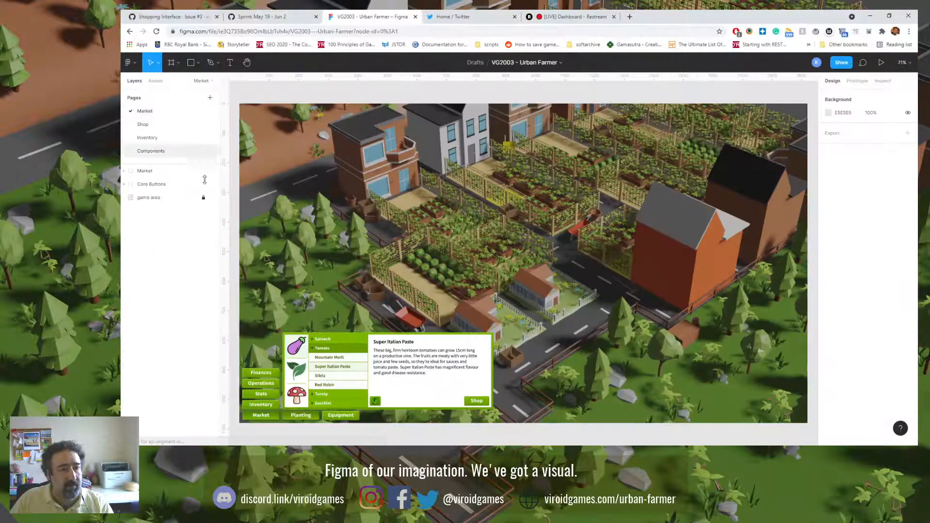
key(shift+0)
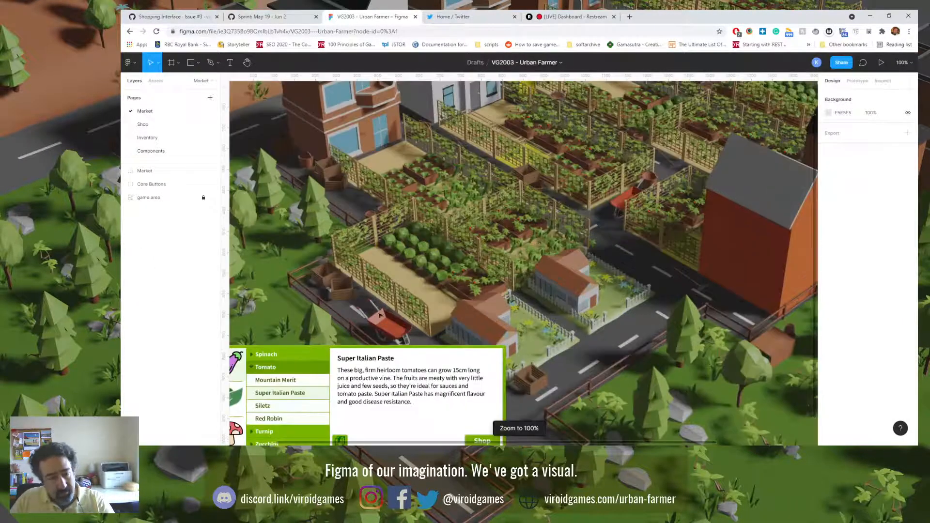
drag(380, 314, 418, 265)
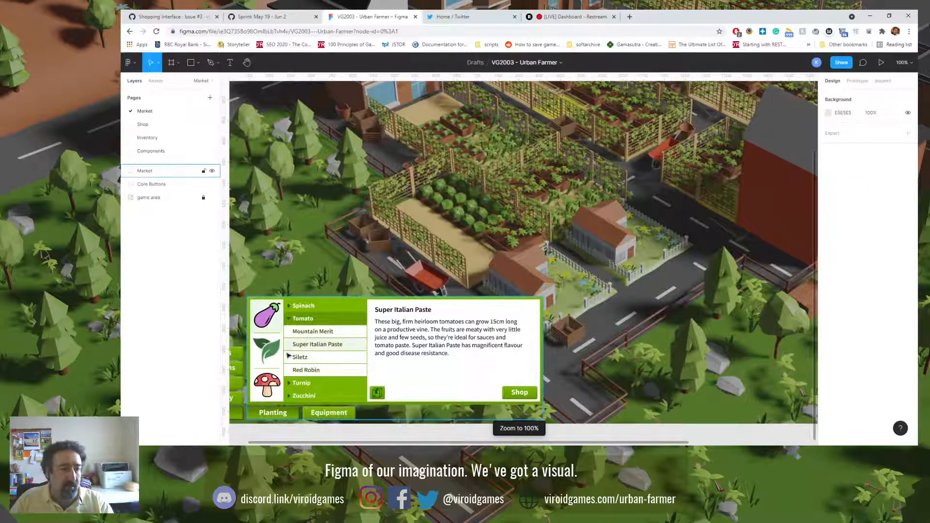
drag(334, 341, 390, 296)
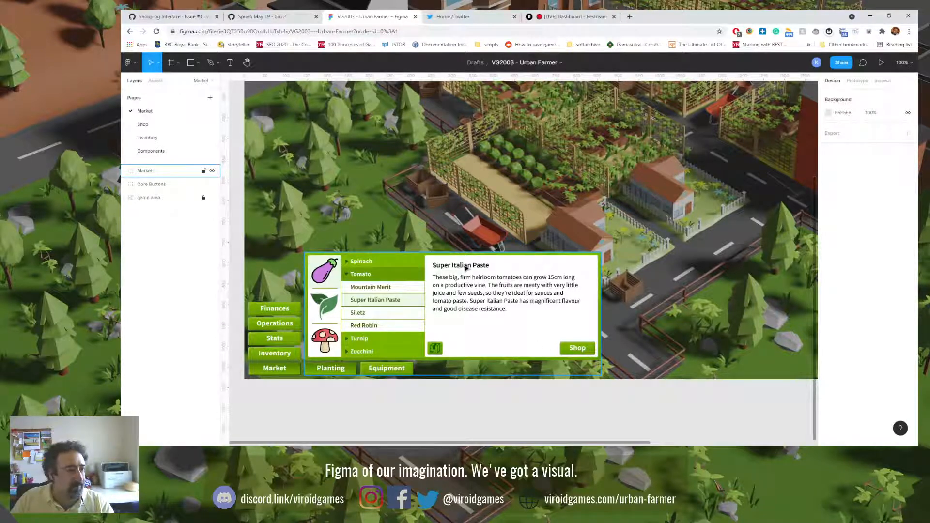
click(174, 127)
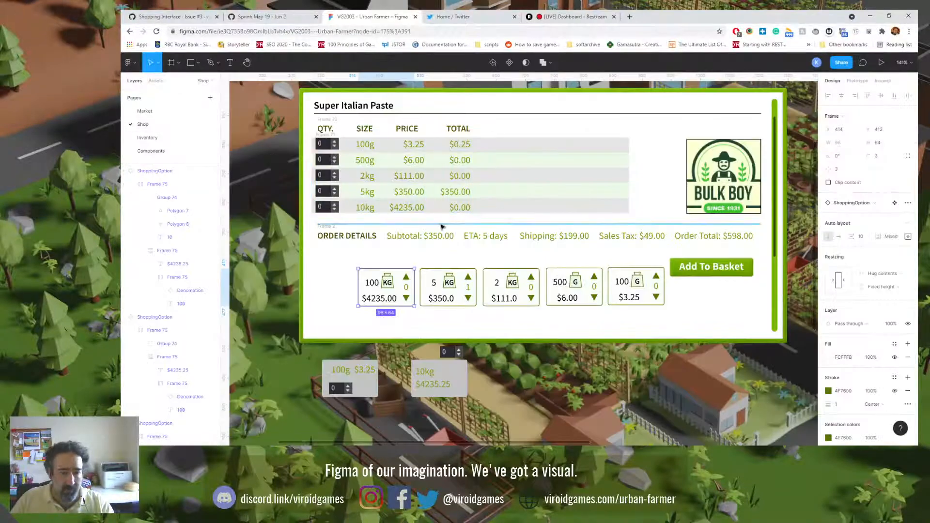
key(shift+0)
mouse_move(350, 252)
mouse_down()
mouse_move(371, 181)
mouse_move(362, 241)
mouse_up()
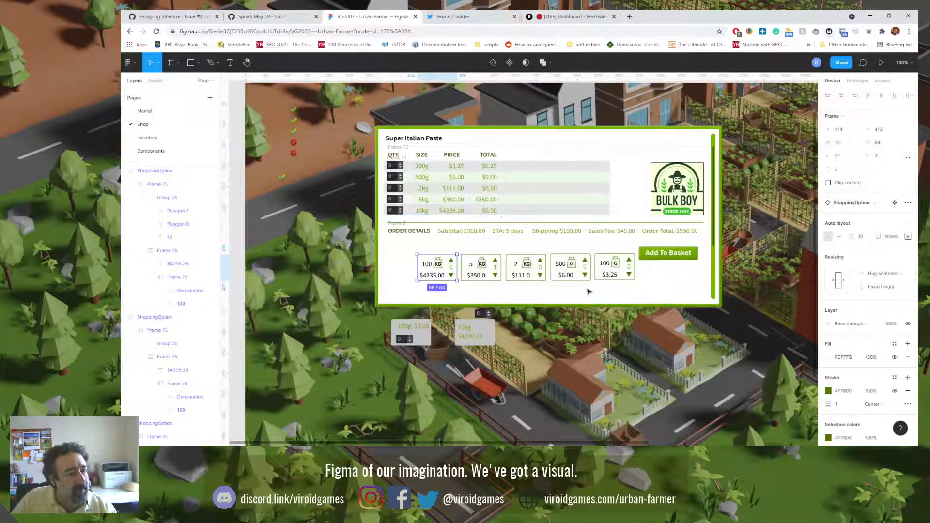
click(161, 139)
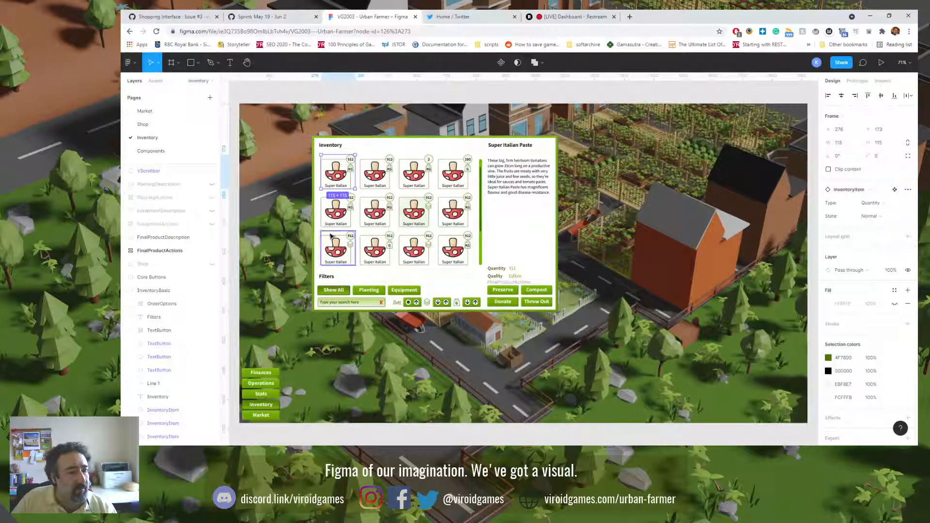
click(149, 124)
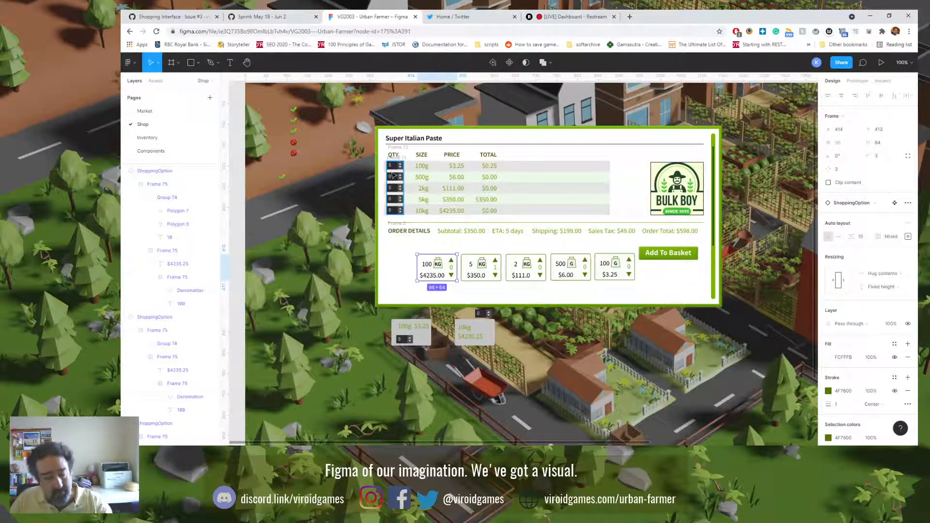
Step: Examine the quantity and price table and the order details row on the Shop page
key(shift+0)
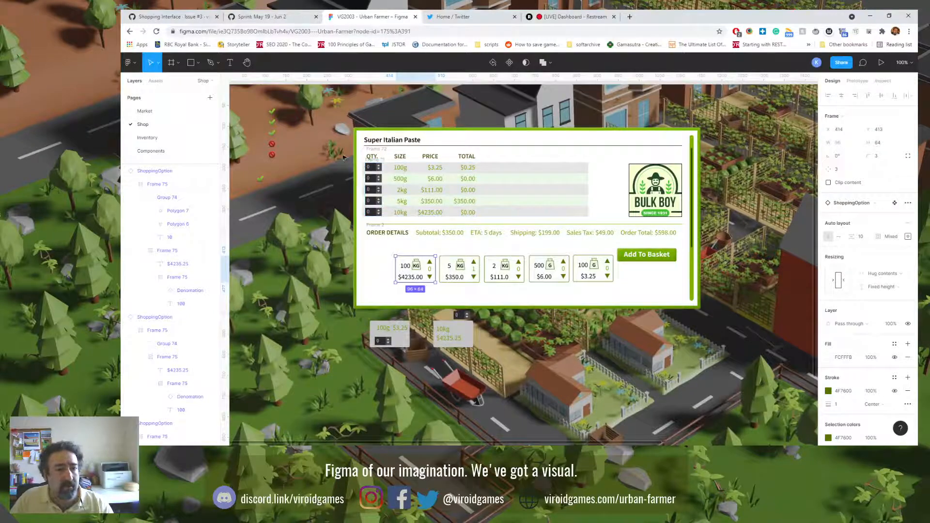
drag(342, 157, 607, 226)
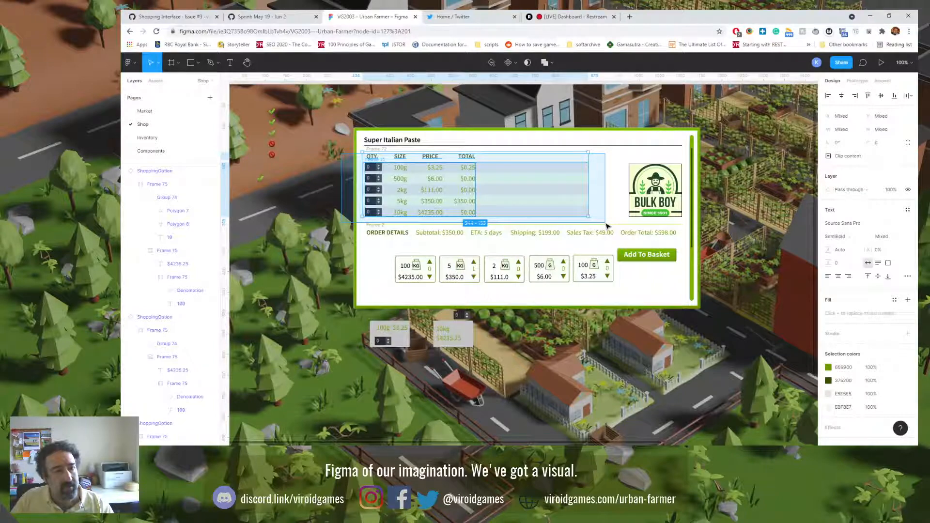
drag(607, 226, 607, 227)
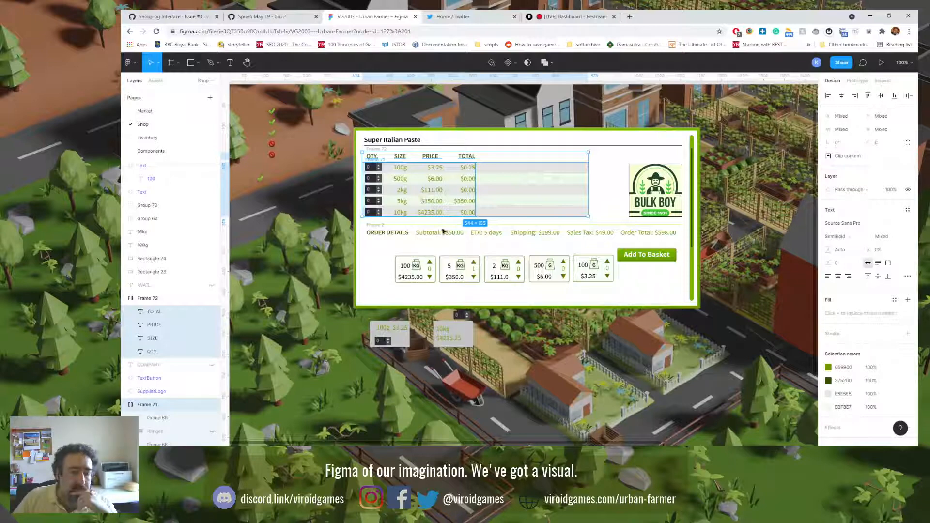
click(346, 240)
drag(333, 232, 666, 238)
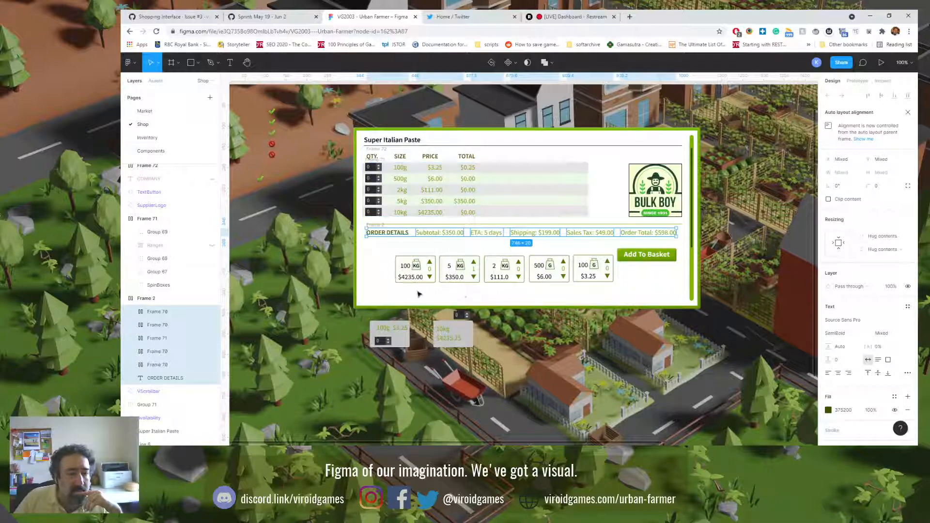
Step: Delete the striped row backgrounds, the size values and the quantity spin boxes from the Super Italian Paste table
click(395, 190)
key(Delete)
click(399, 180)
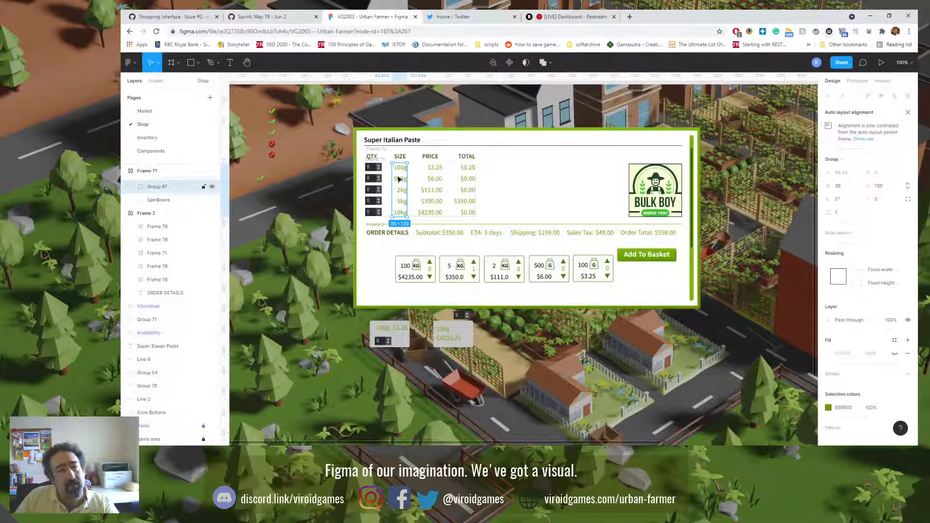
key(Delete)
click(373, 178)
key(Delete)
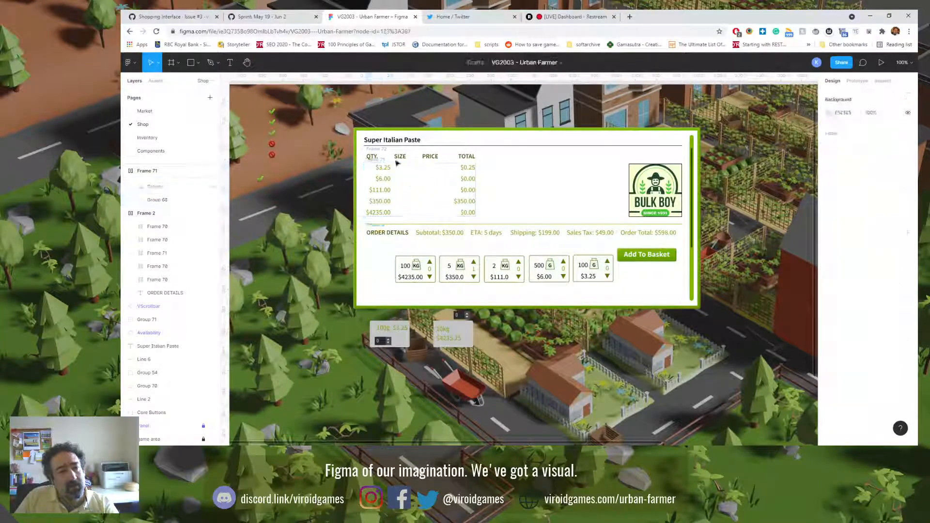
Step: Delete the rest of the table: the price and total values and all column headers
click(375, 159)
key(Delete)
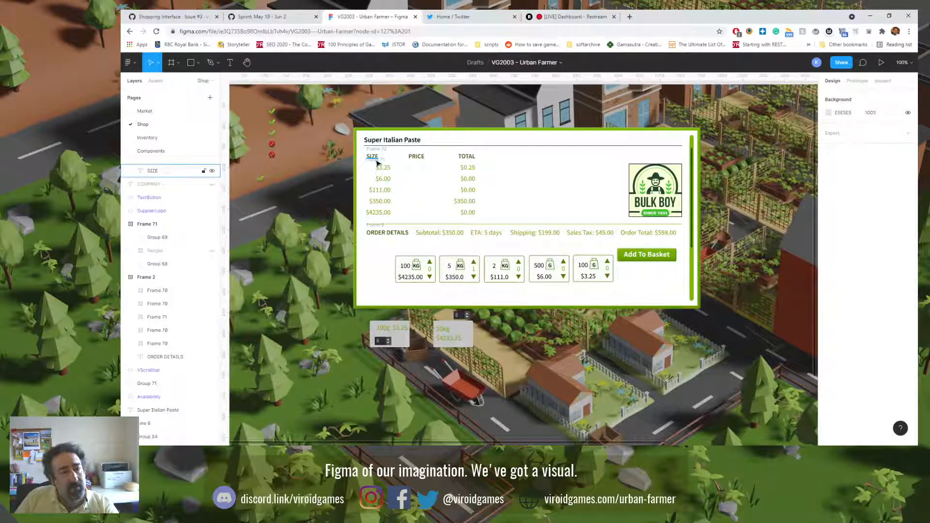
click(386, 165)
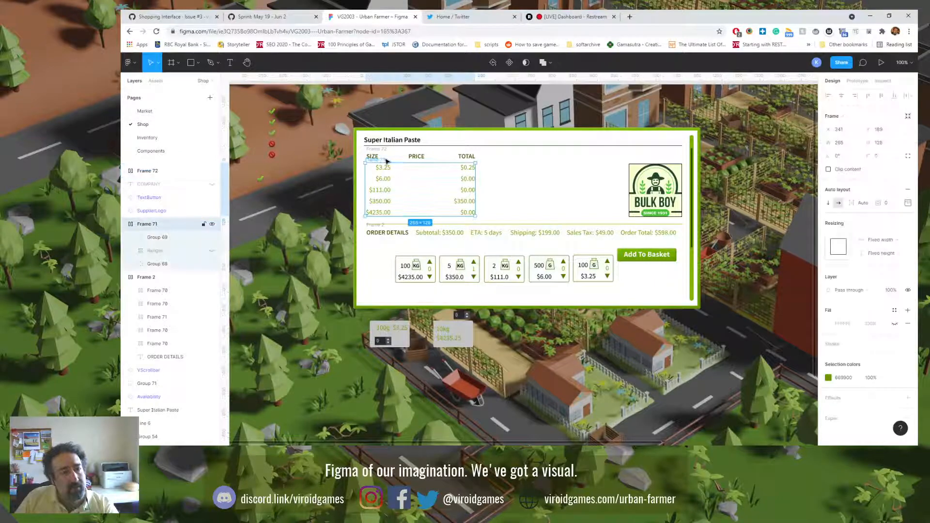
key(Delete)
click(383, 151)
key(Delete)
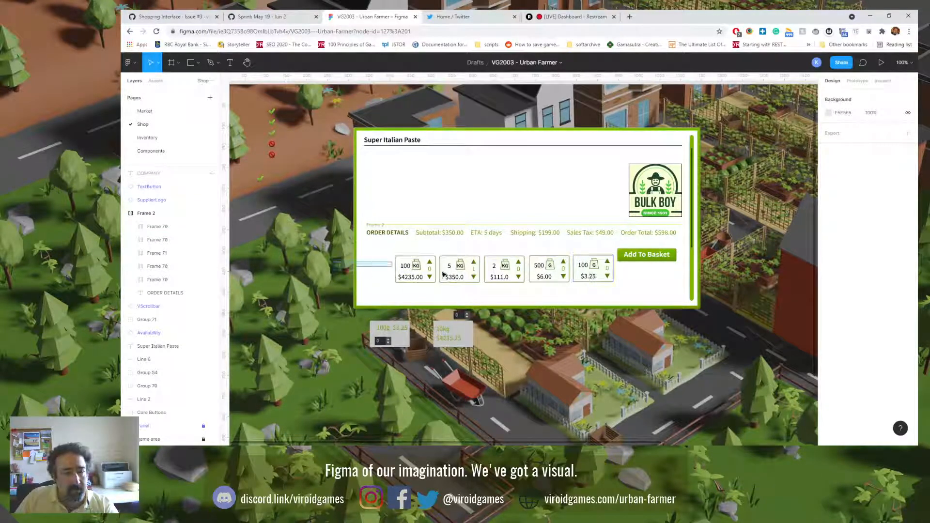
Step: Select the five ShoppingOption cards, collapse their layers and wrap the cards in a single frame
click(601, 267)
key(Return)
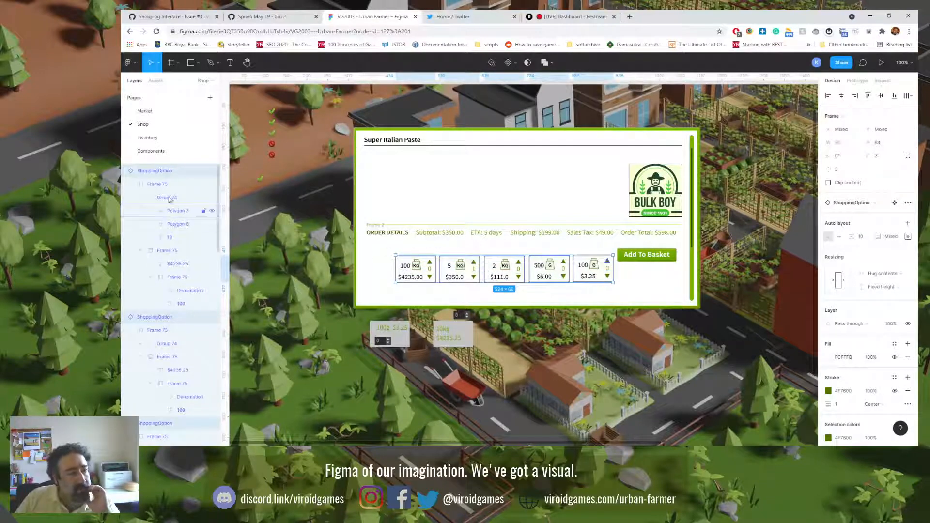
click(130, 172)
click(130, 184)
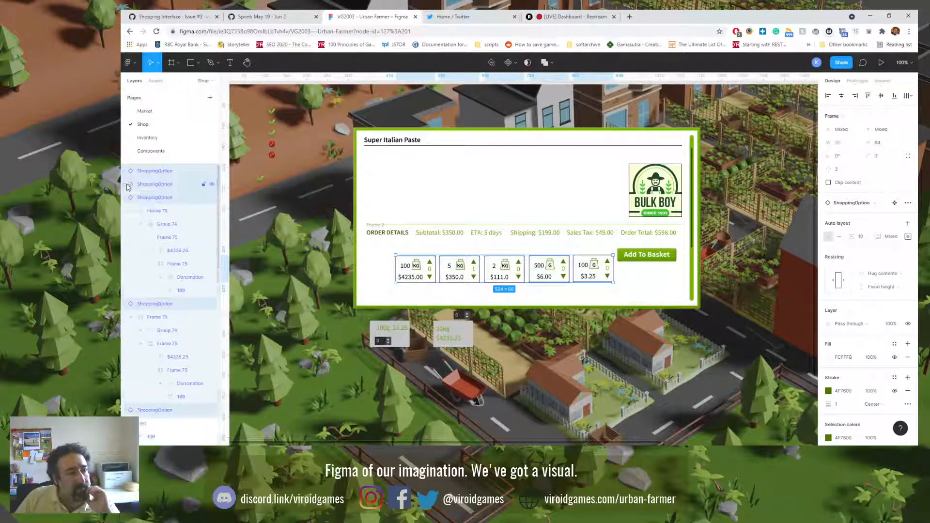
click(127, 198)
click(130, 210)
click(129, 224)
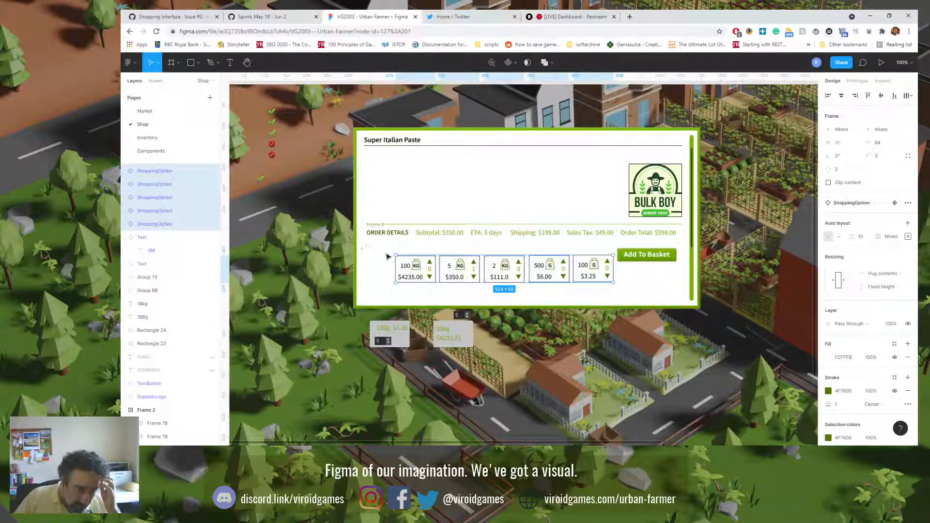
right_click(422, 280)
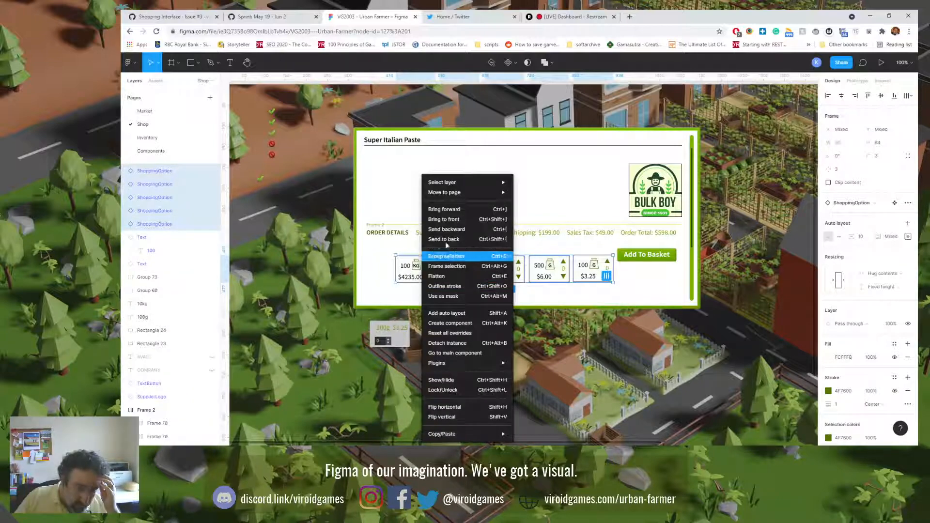
click(453, 267)
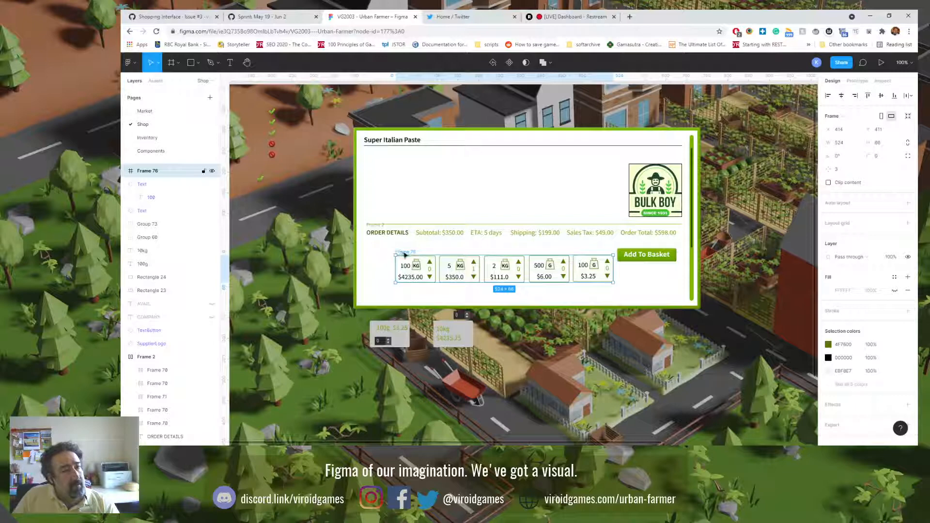
Step: Rename the new frame around the option cards to ShoppingOptions
key(ctrl+r)
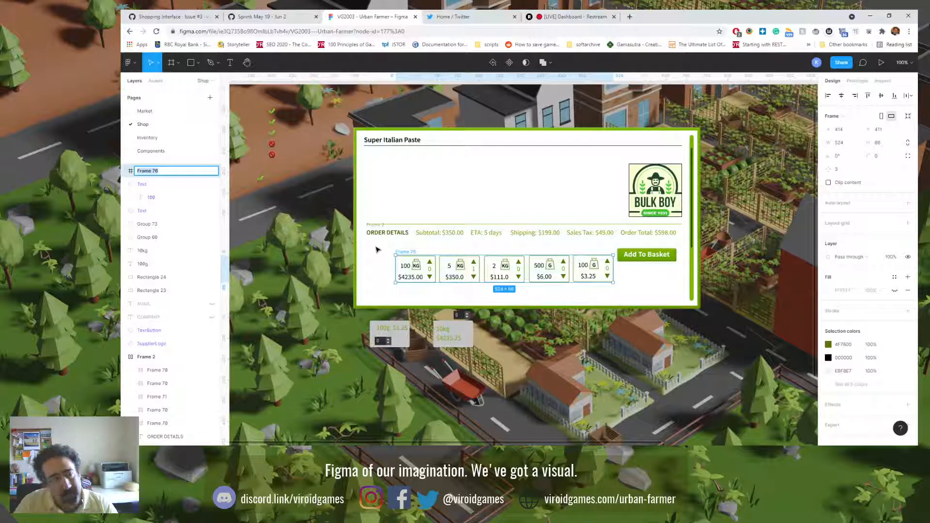
click(125, 172)
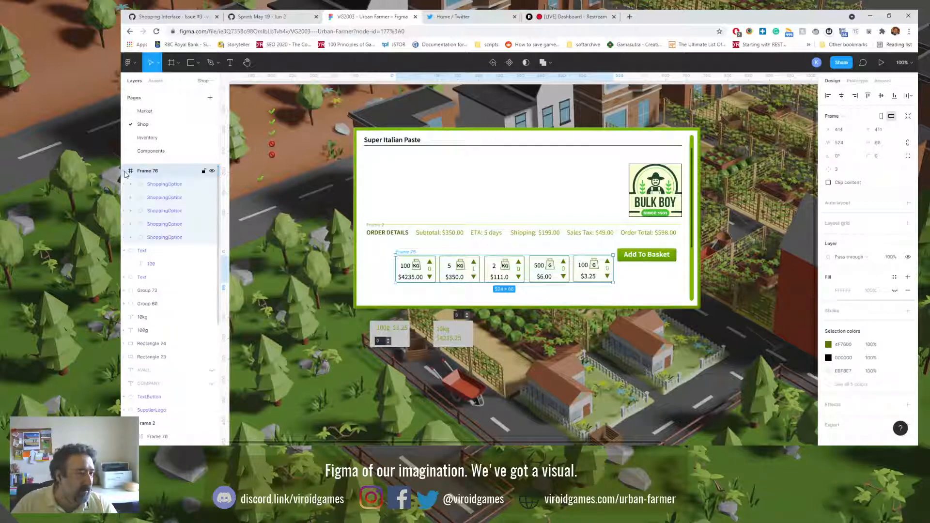
click(125, 172)
double_click(148, 171)
text(S)
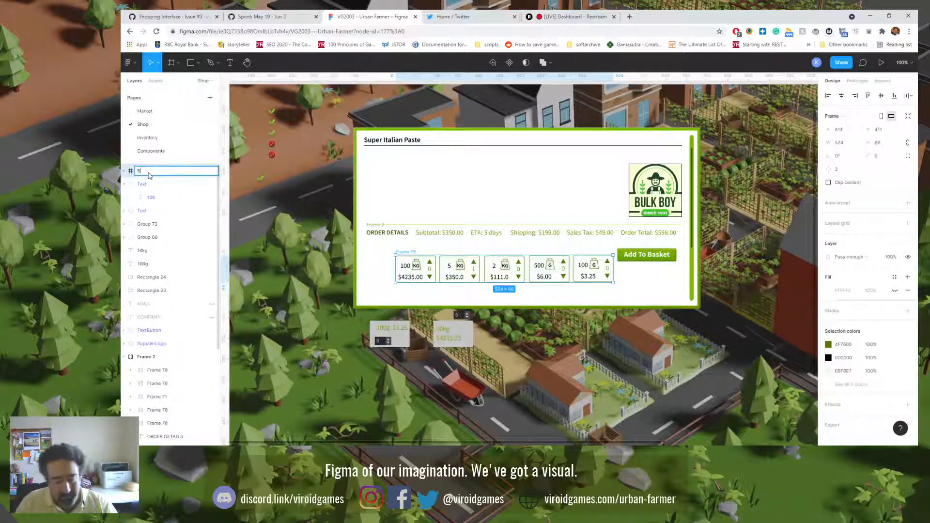
text(hopping)
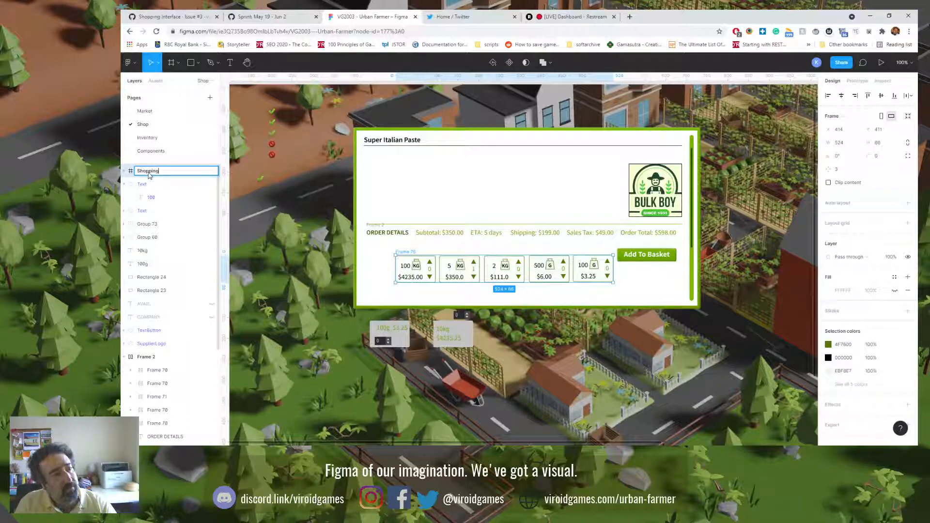
text(Options)
key(Return)
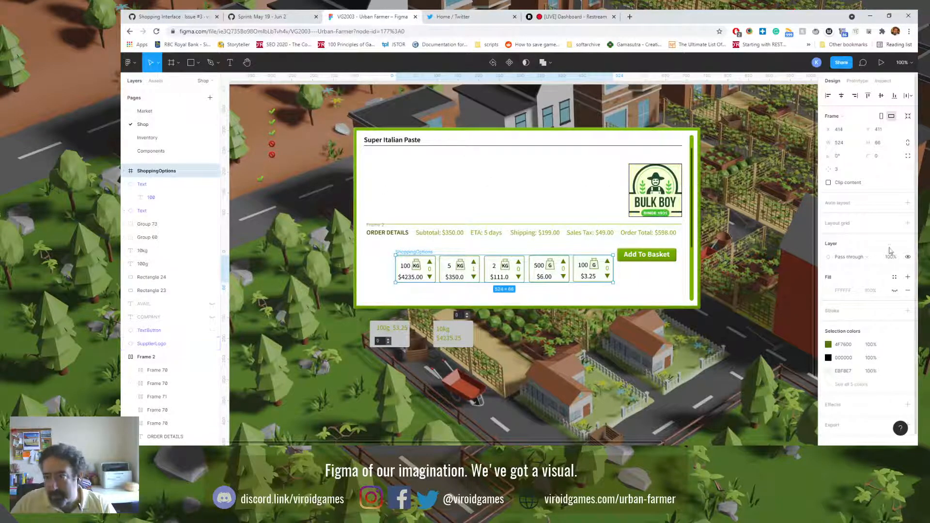
Step: Apply auto layout to the ShoppingOptions frame and move it up beside the supplier logo, at about X 444, Y 181
click(908, 202)
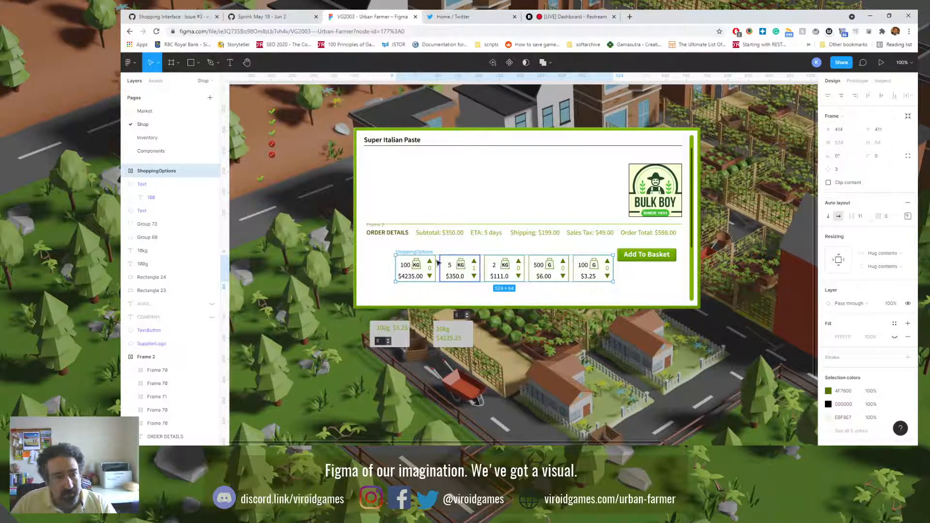
drag(437, 262, 424, 164)
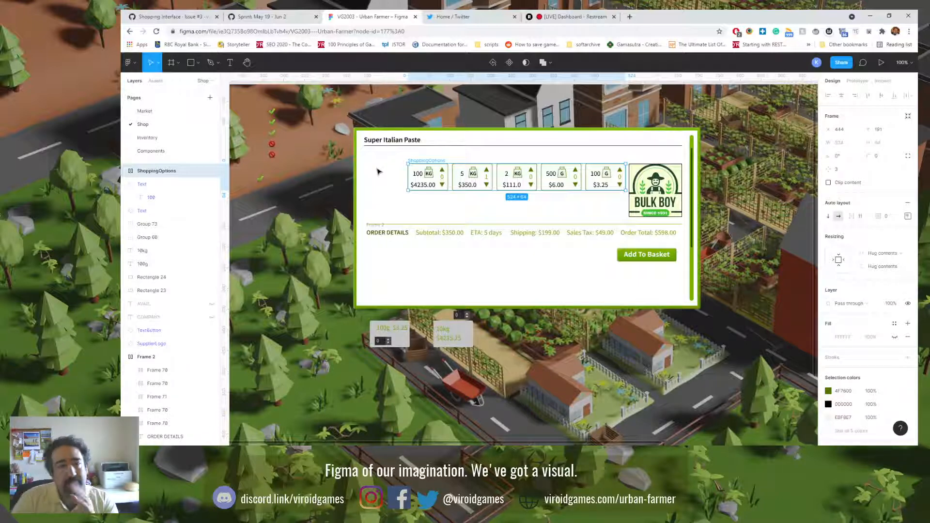
Step: Move the ORDER DETAILS label out of the order summary row onto the empty area outside the shop panel
click(395, 233)
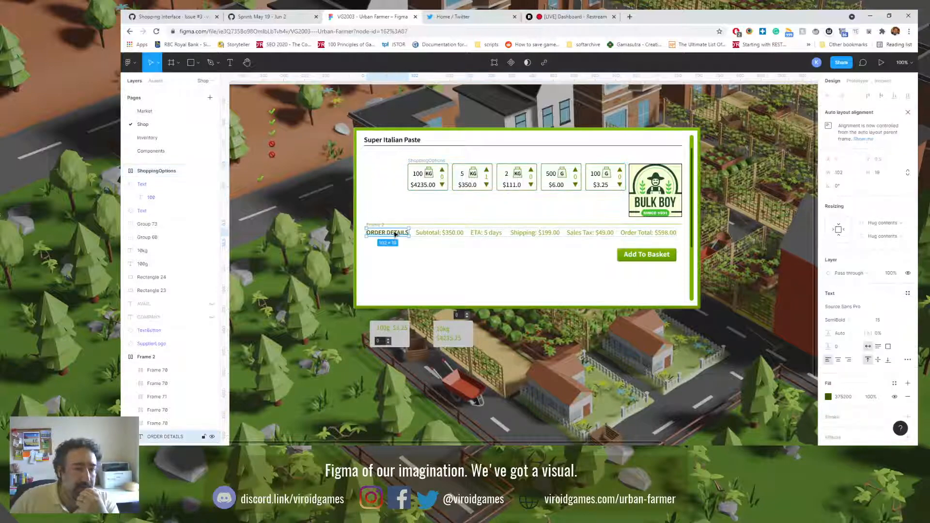
drag(395, 234, 285, 247)
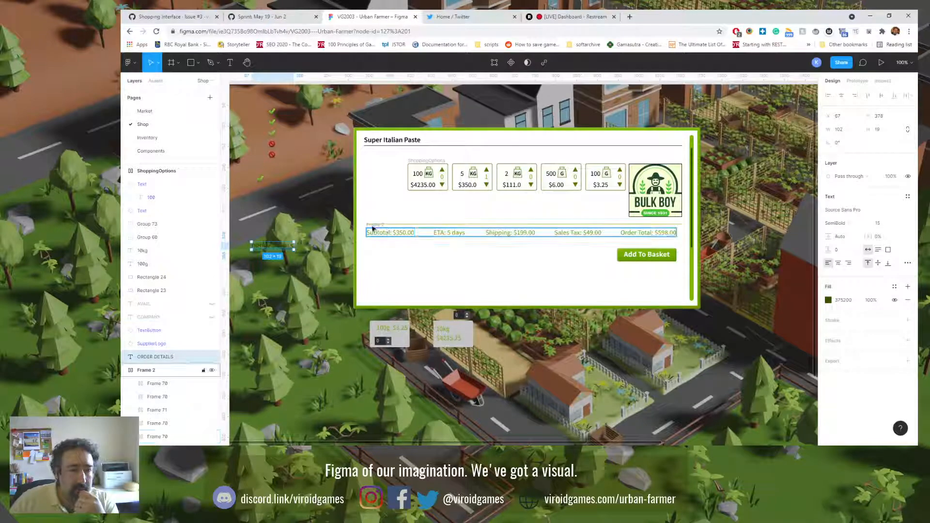
Step: Narrow the order summary row to 524 wide to match the option cards, and move it beneath them at about X 444, Y 286
click(367, 233)
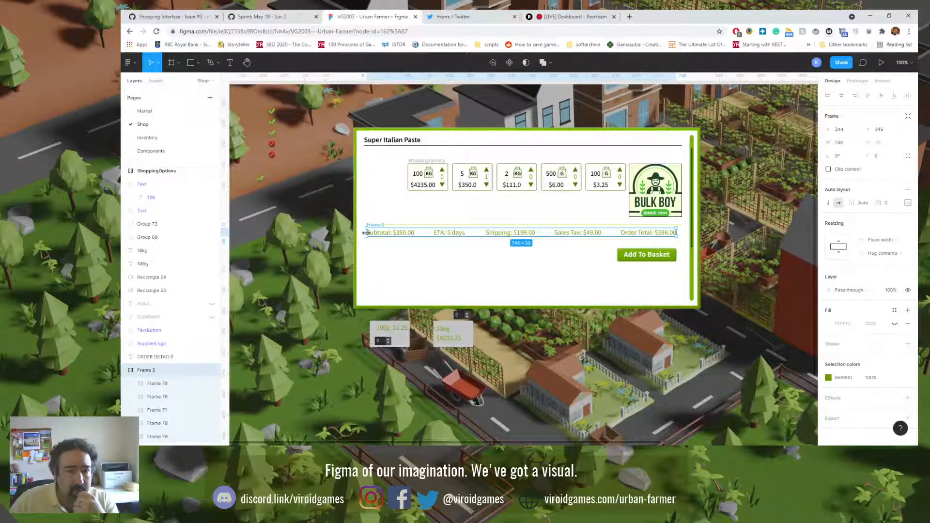
drag(366, 233, 407, 233)
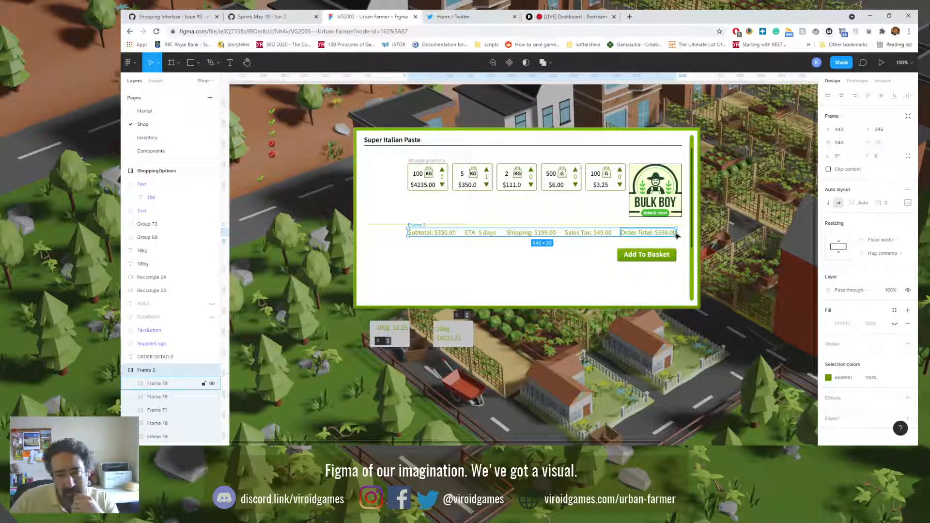
drag(677, 232, 626, 233)
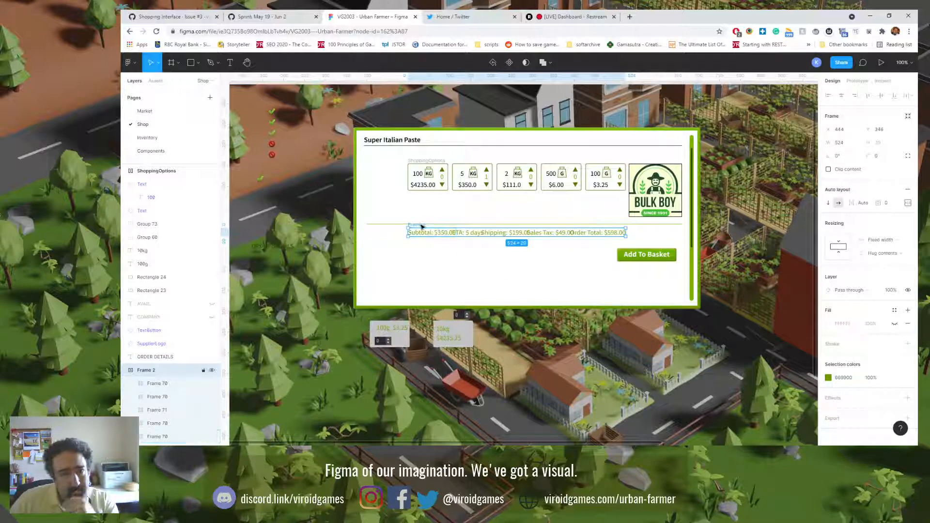
drag(420, 227, 421, 204)
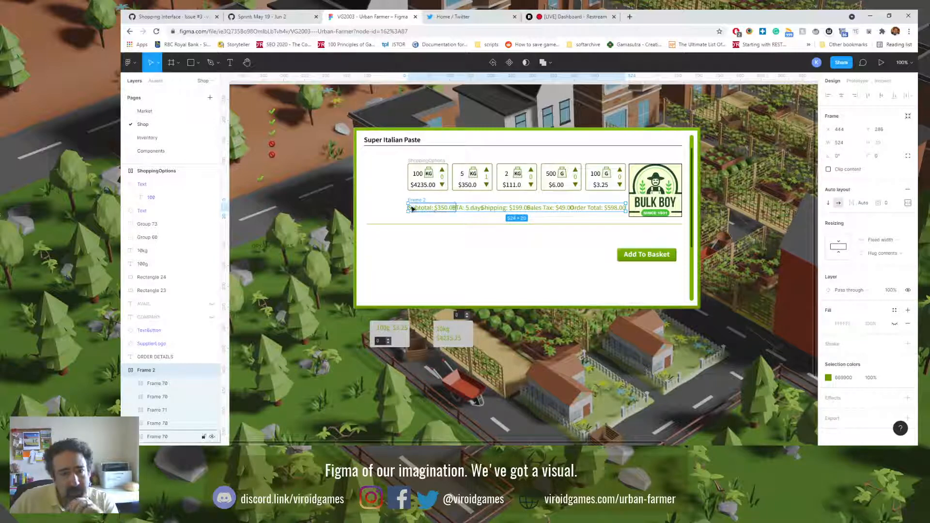
Step: Extend the order summary row leftward to 624 wide at X 344, and place the Add To Basket button over its right end
drag(406, 207, 371, 209)
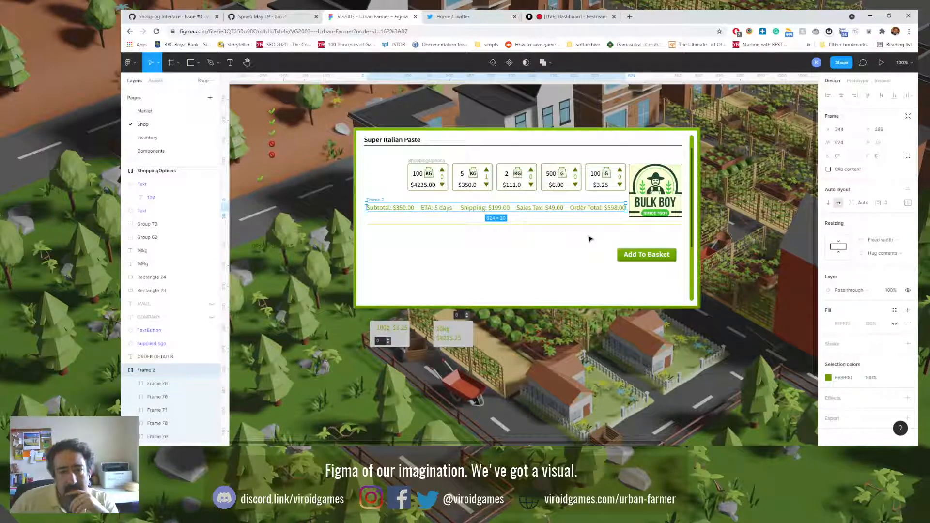
click(634, 260)
drag(643, 257, 591, 210)
click(602, 249)
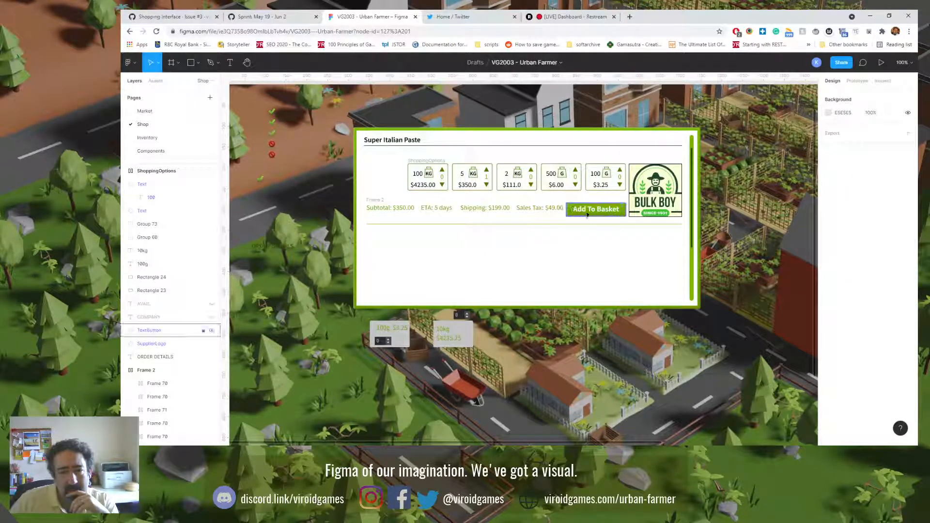
Step: Move the Add To Basket button off the order summary row into the empty area below the divider line
click(590, 172)
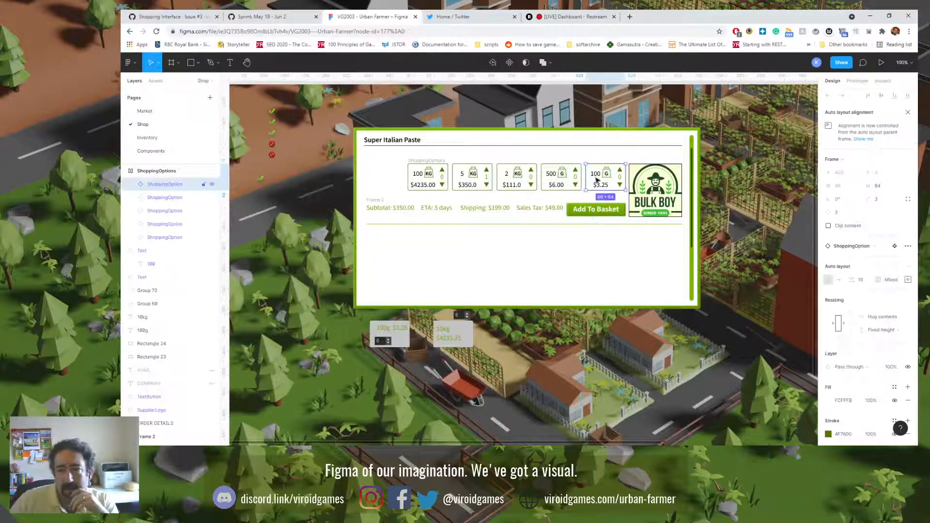
click(635, 176)
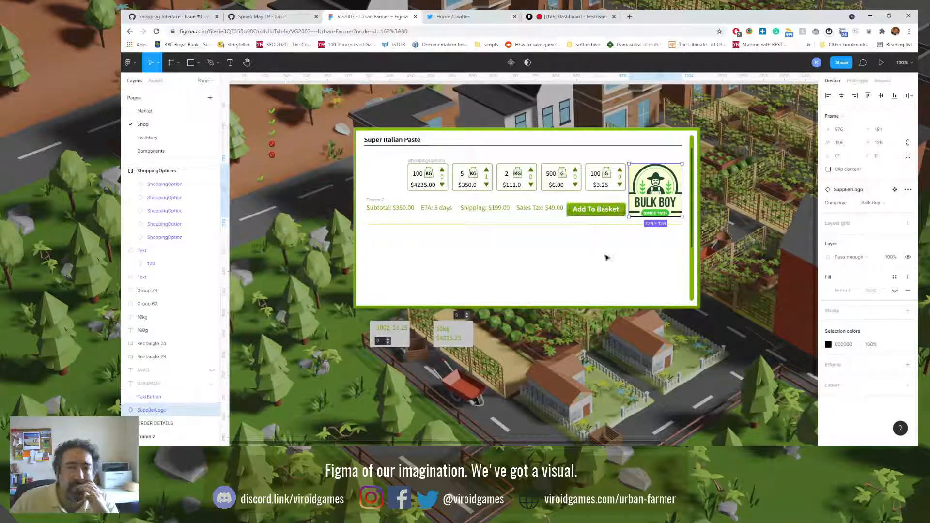
click(594, 171)
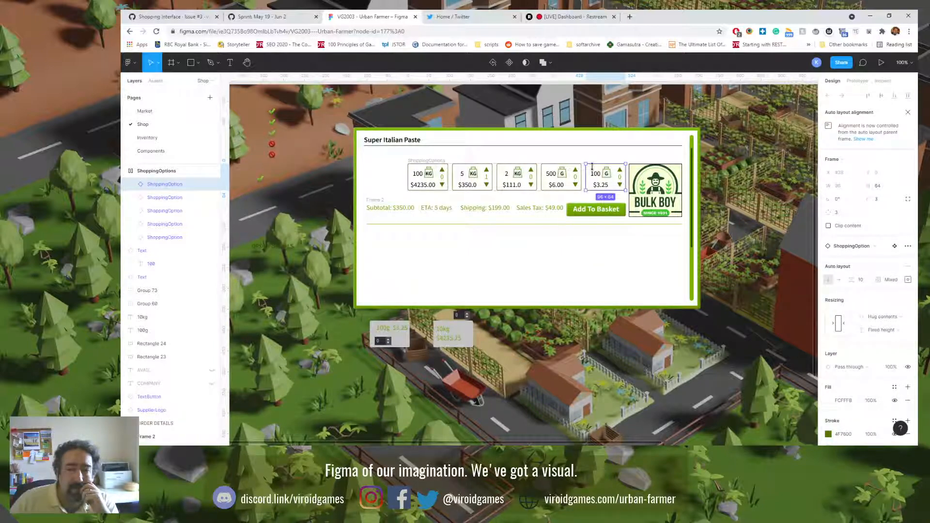
click(570, 216)
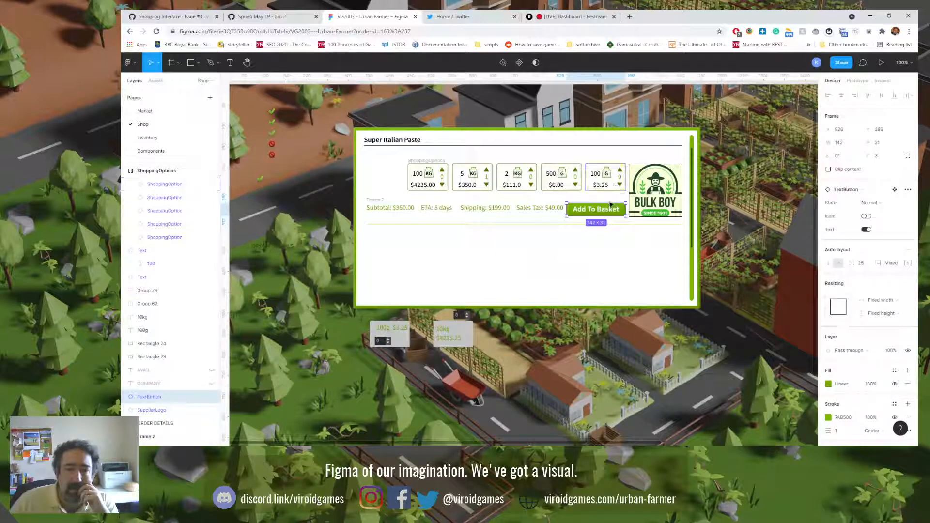
drag(606, 212, 606, 199)
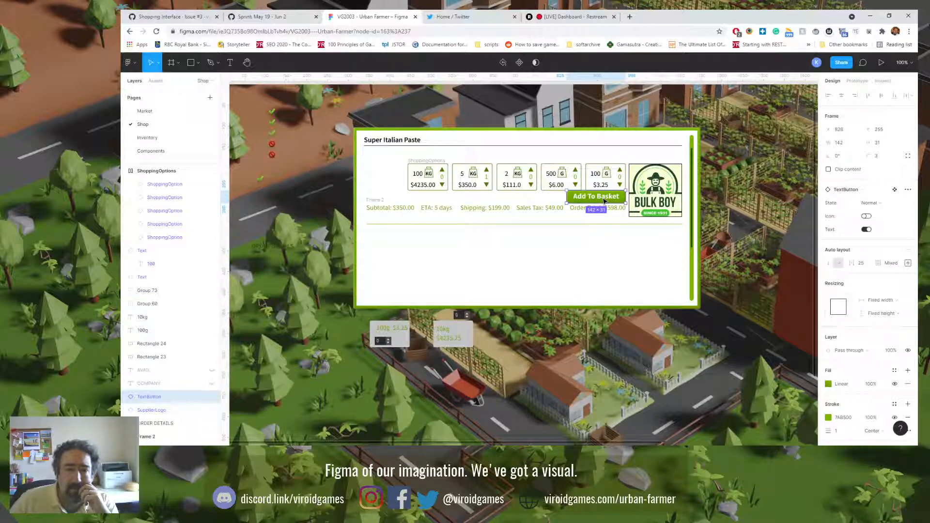
drag(604, 201, 596, 249)
click(594, 224)
click(528, 252)
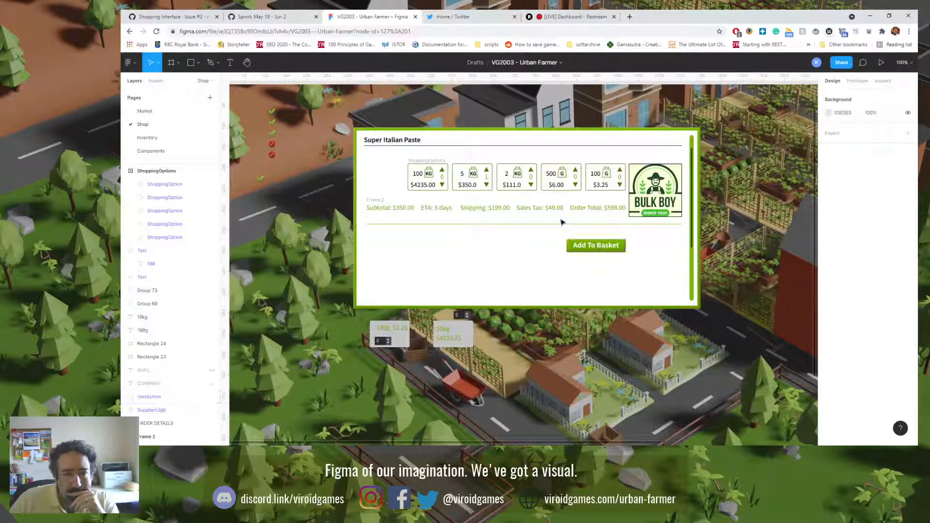
Step: Narrow the order summary row to about 480 wide and fit the Add To Basket button beside it, under the last option card
click(385, 208)
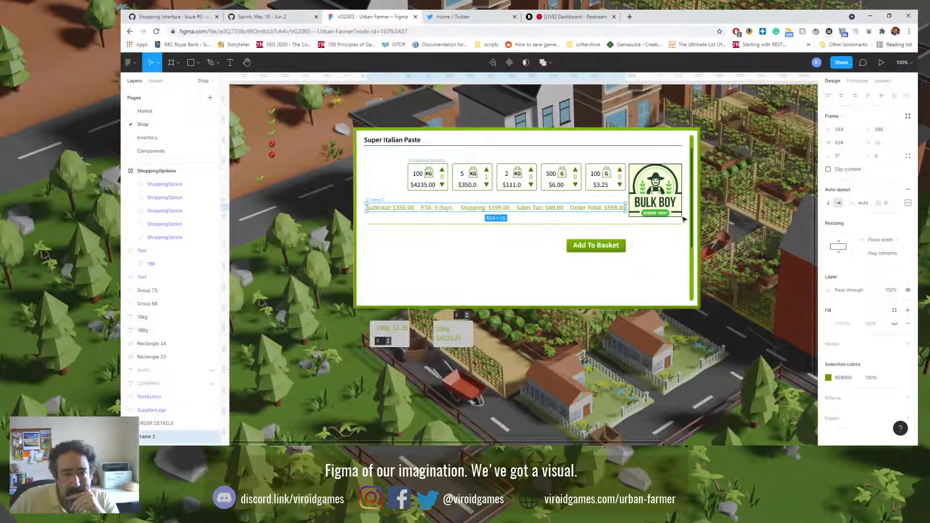
drag(626, 207, 568, 209)
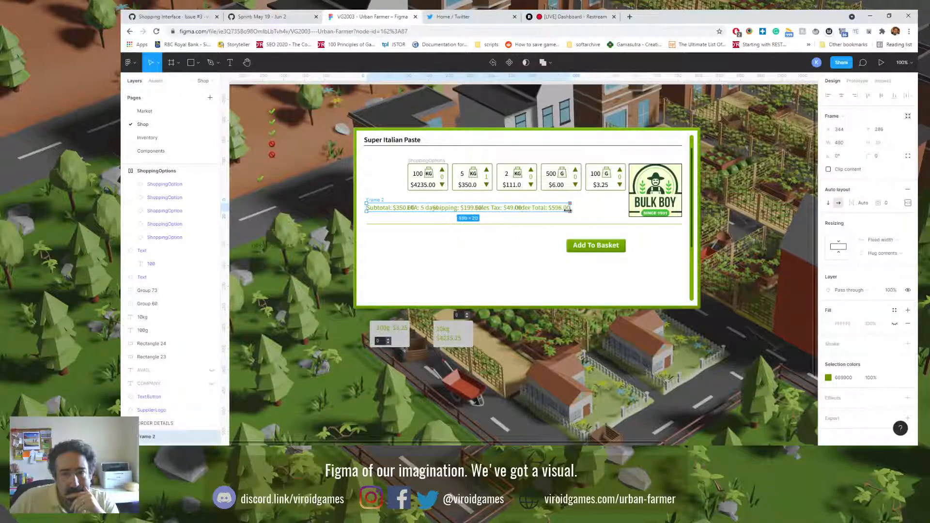
drag(587, 245, 586, 213)
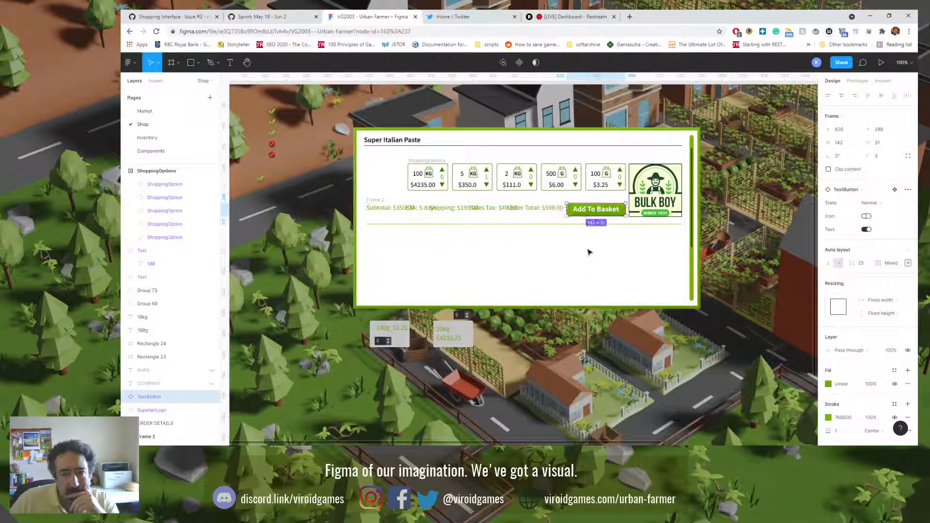
click(587, 251)
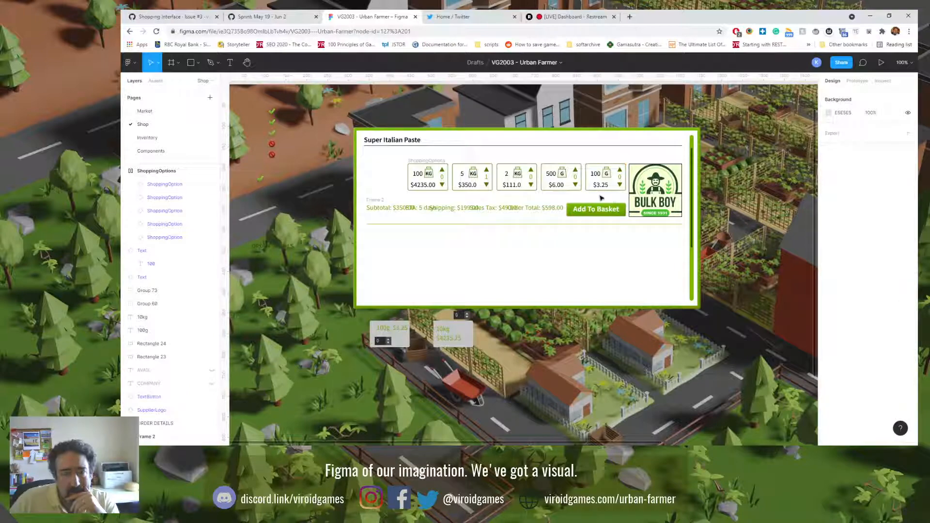
Step: Take the ETA entry out of the order summary frame and place it below the divider line at about X 444, Y 384
click(425, 208)
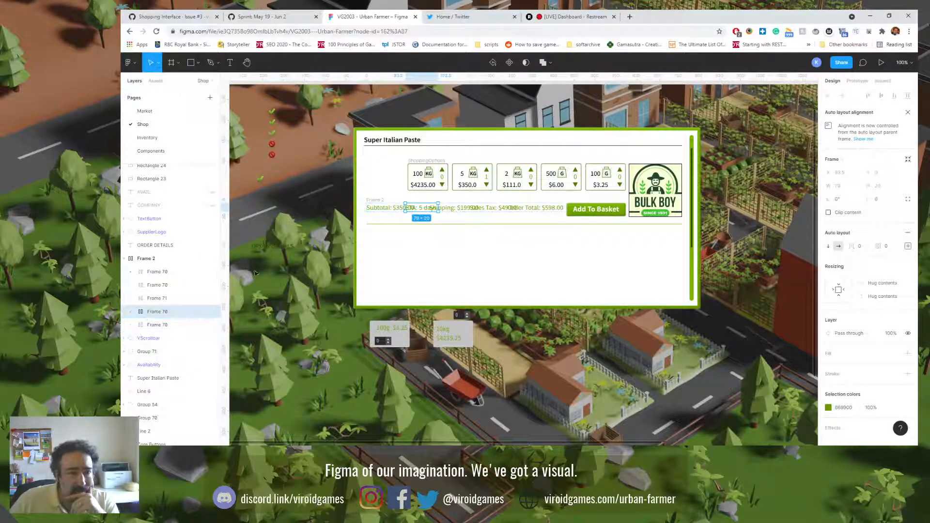
drag(141, 313, 155, 258)
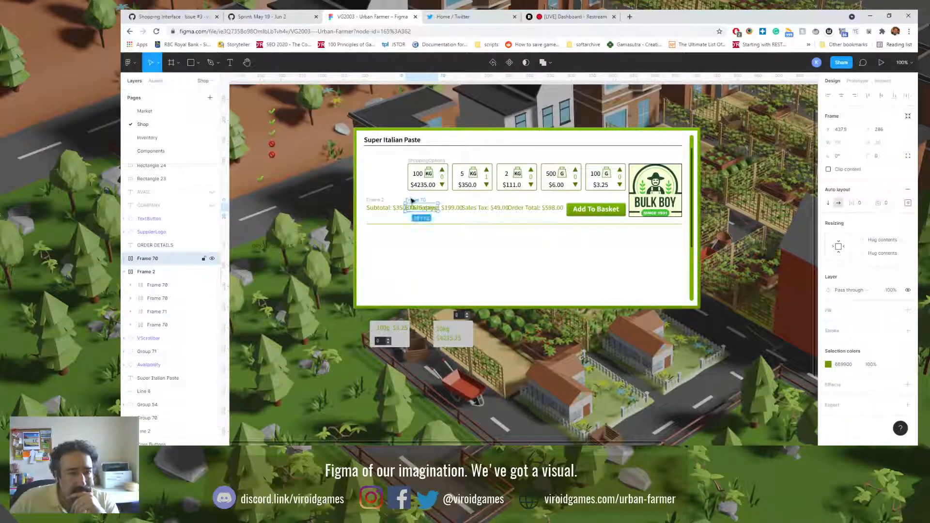
drag(415, 207, 418, 243)
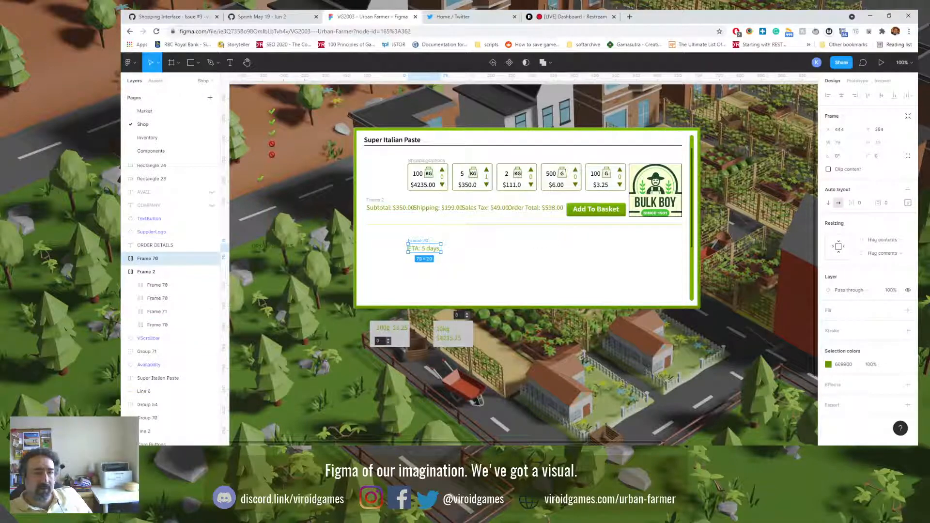
Step: Change the quantity on the first shopping option card, priced $4235.00, to 10
drag(515, 339, 524, 362)
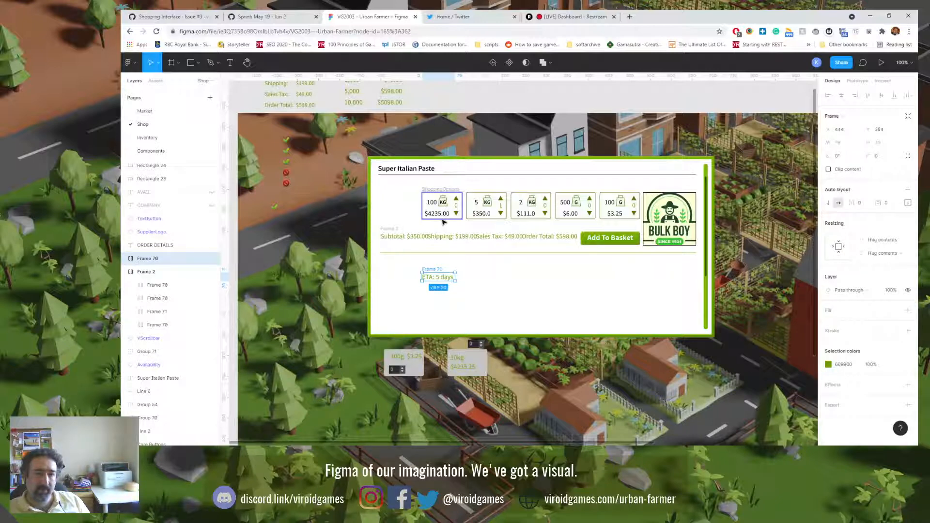
click(435, 205)
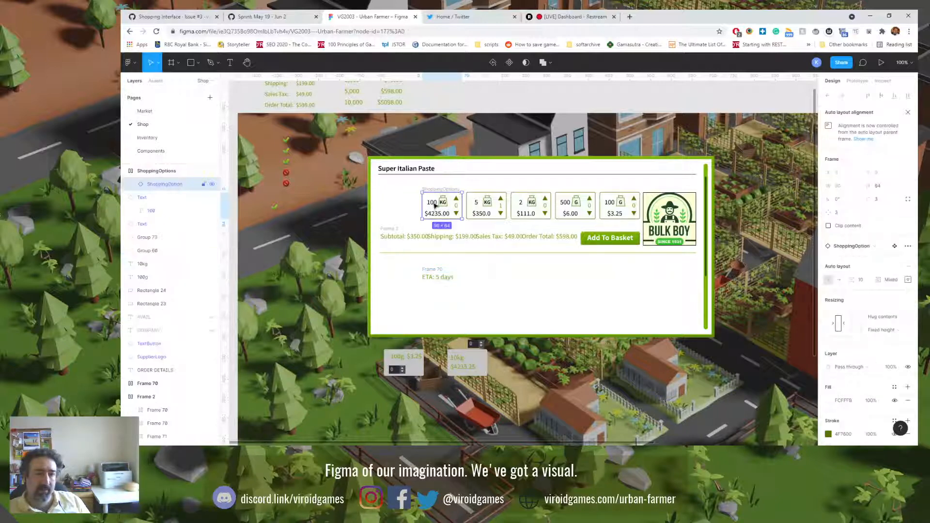
double_click(435, 205)
double_click(435, 206)
double_click(434, 205)
double_click(435, 205)
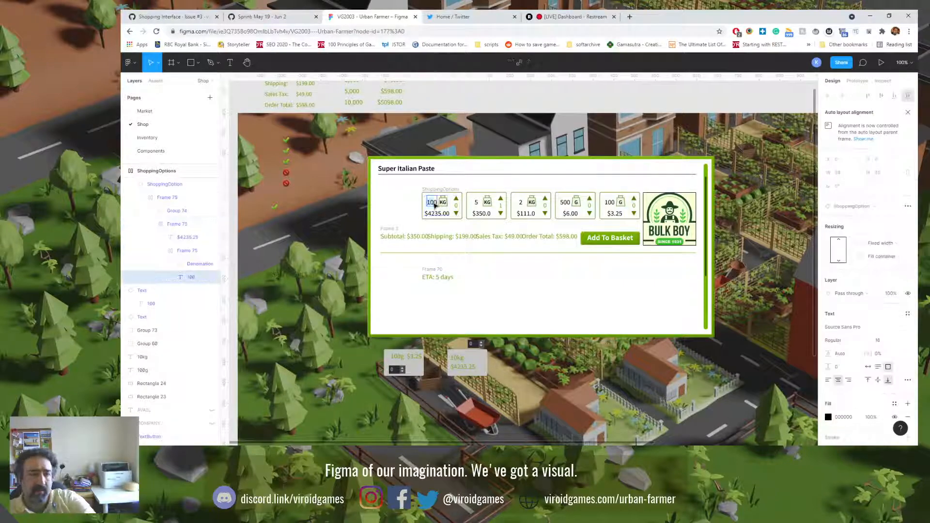
text(10)
click(490, 279)
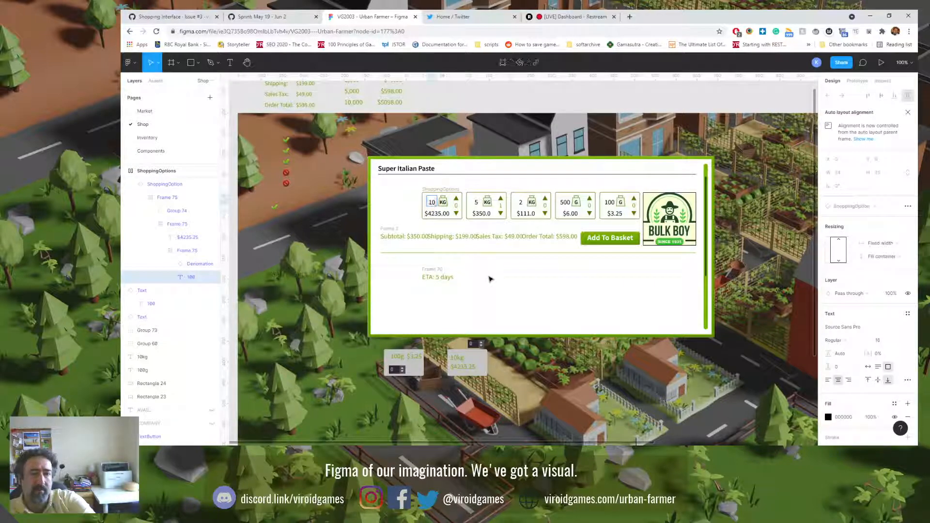
click(491, 279)
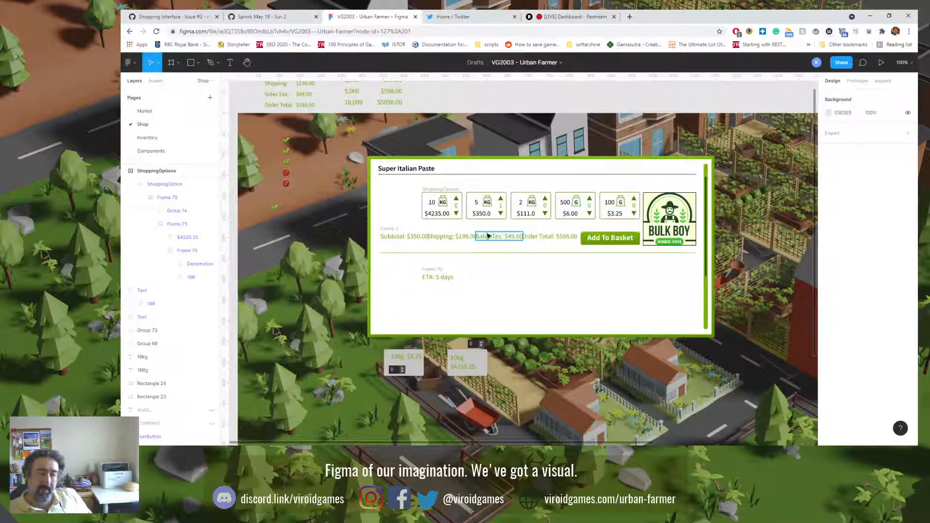
double_click(488, 236)
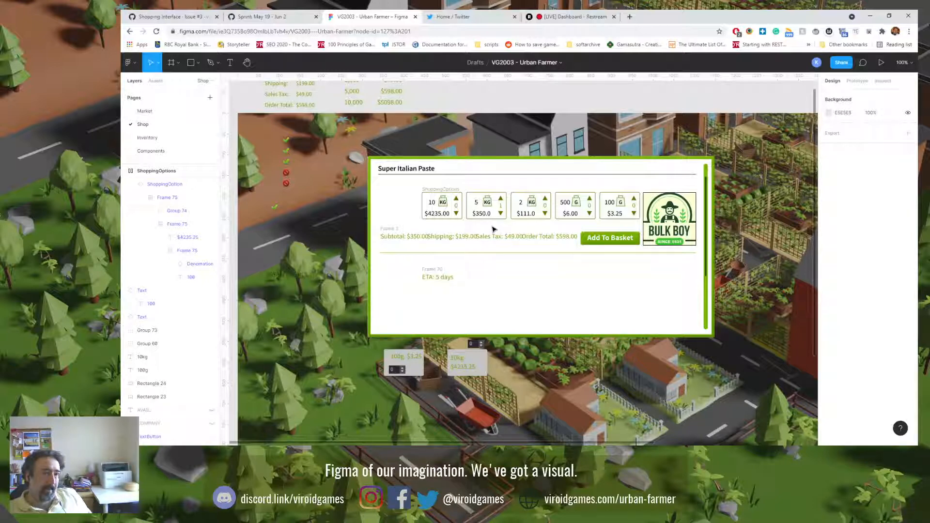
Step: Set the Scale of the denomination icon on the first shopping option card to Stack
click(444, 204)
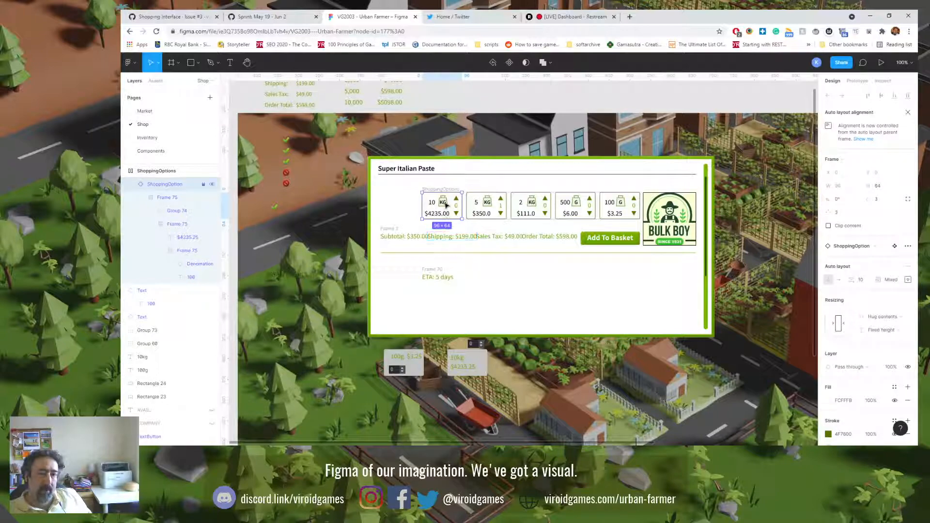
double_click(445, 204)
double_click(444, 204)
double_click(444, 204)
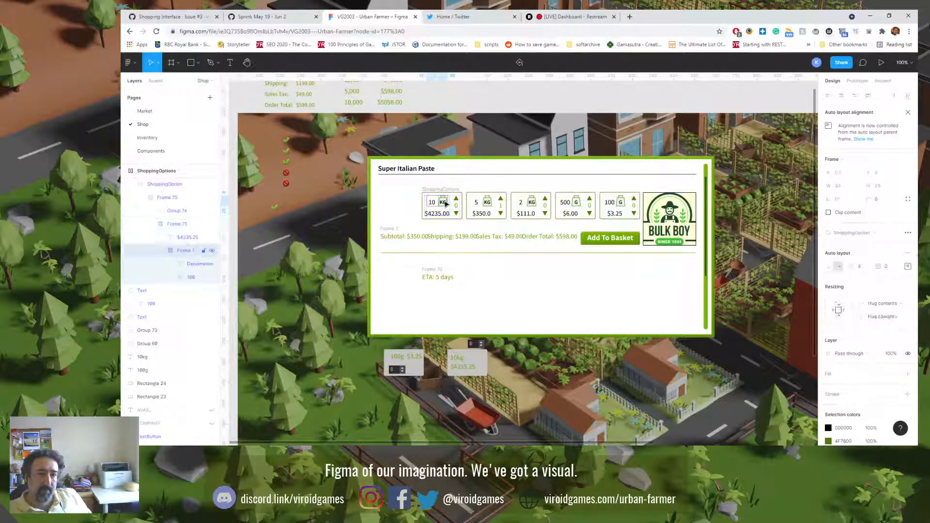
double_click(445, 204)
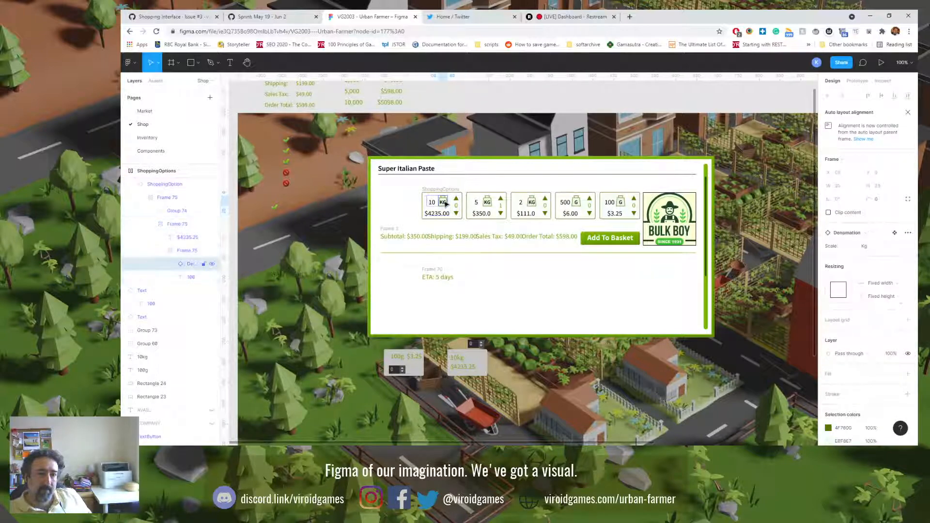
click(866, 246)
click(875, 255)
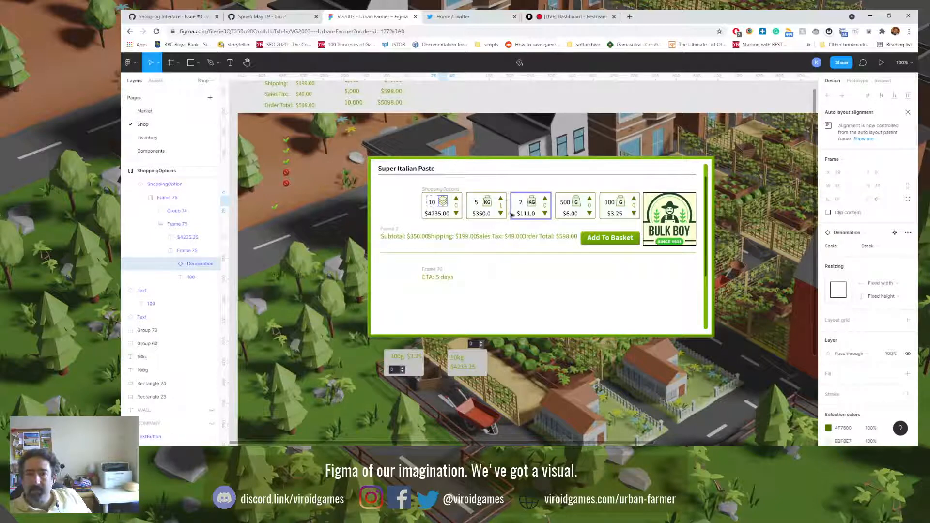
Step: Set the Scale of the denomination icon on the second card, with quantity 5, to Stack
double_click(491, 204)
double_click(490, 204)
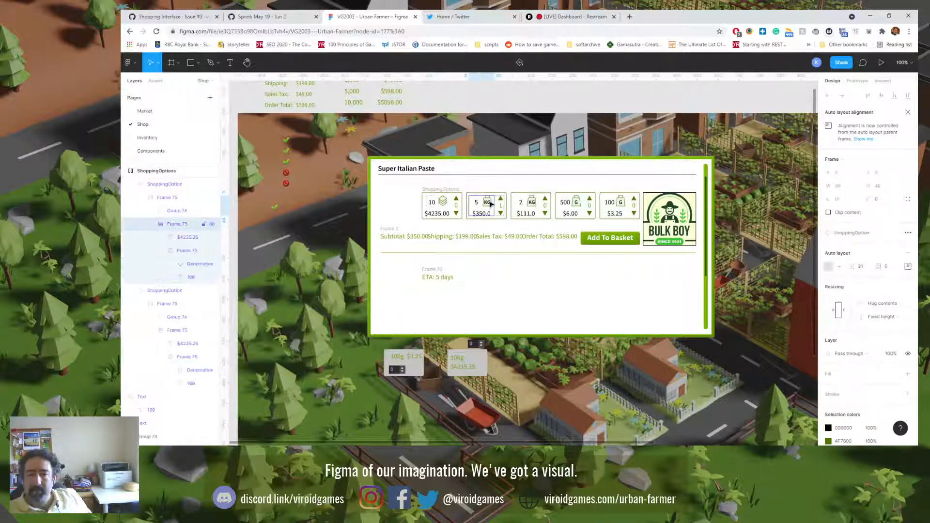
double_click(490, 204)
double_click(490, 204)
click(866, 246)
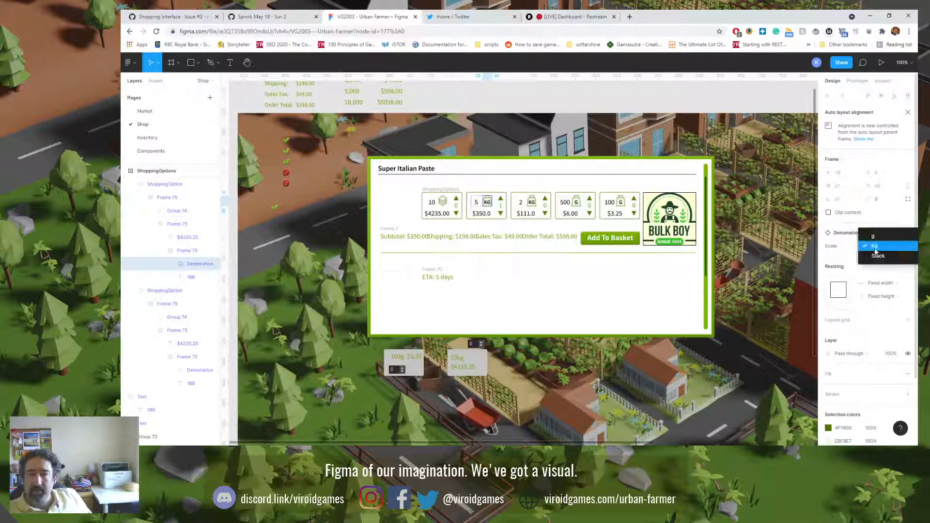
click(875, 256)
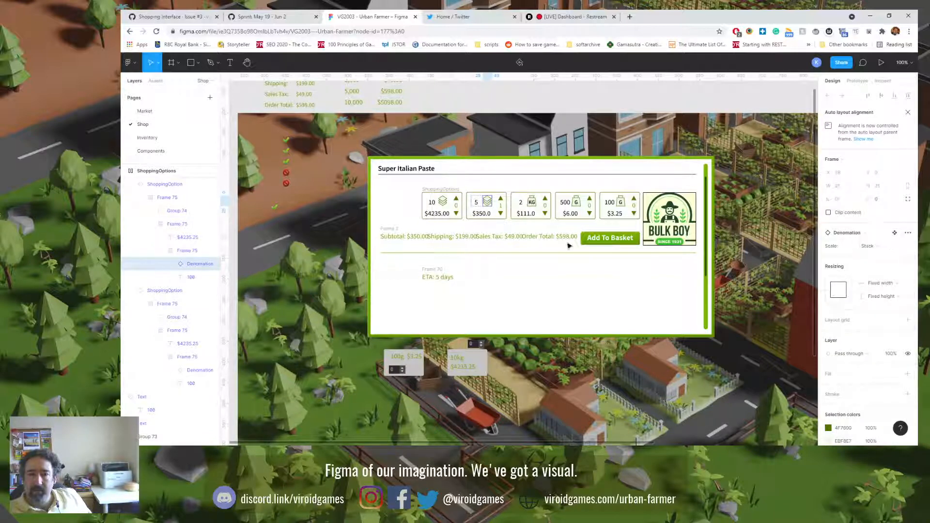
Step: Set the Scale of the denomination icon on the third card, with quantity 2, to Stack
click(533, 208)
double_click(533, 207)
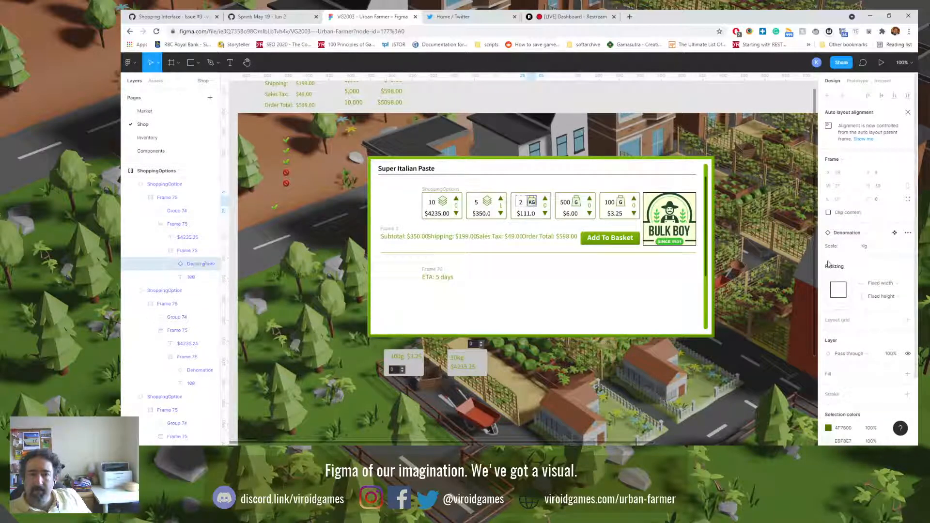
click(870, 246)
click(875, 260)
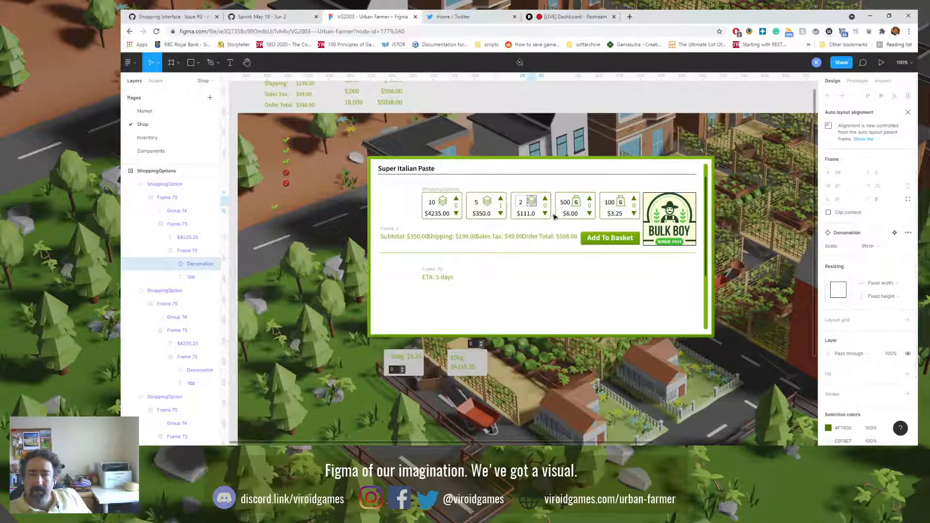
Step: Set the Scale of the denomination icon on the fourth card, with quantity 500, to Stack
click(577, 205)
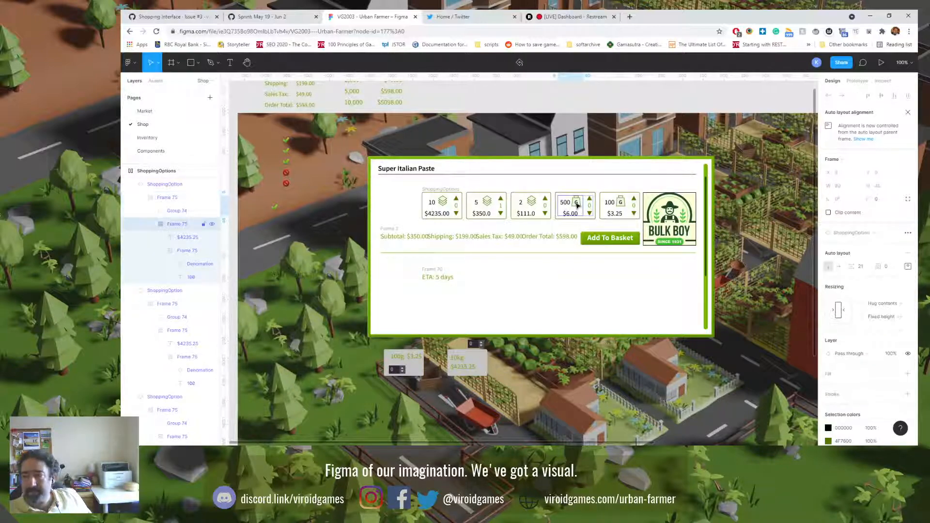
double_click(576, 202)
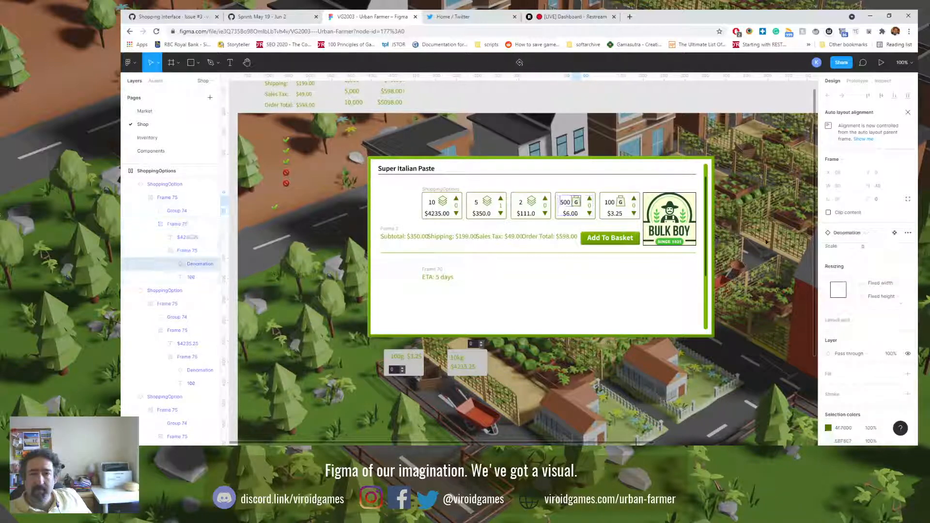
click(871, 246)
click(878, 267)
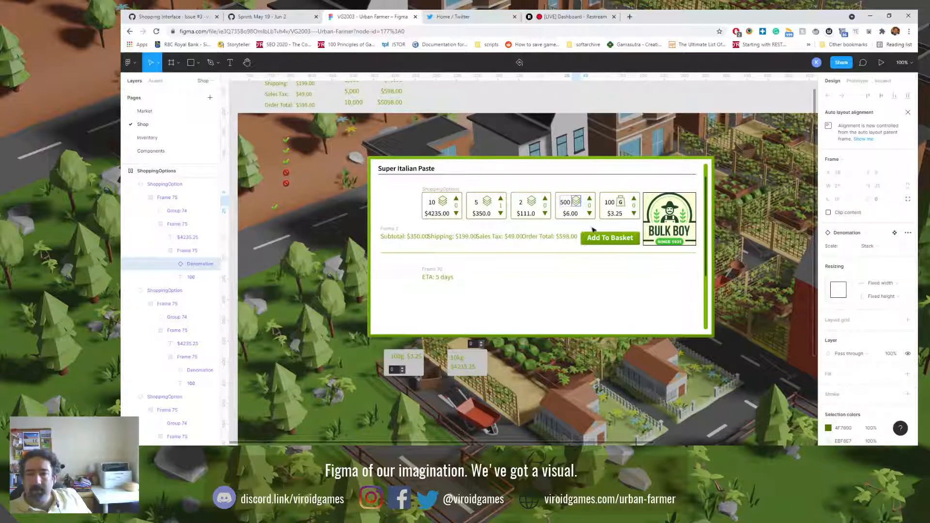
Step: Set the Scale of the denomination icon on the last card, with quantity 100, to Stack
click(621, 205)
double_click(621, 204)
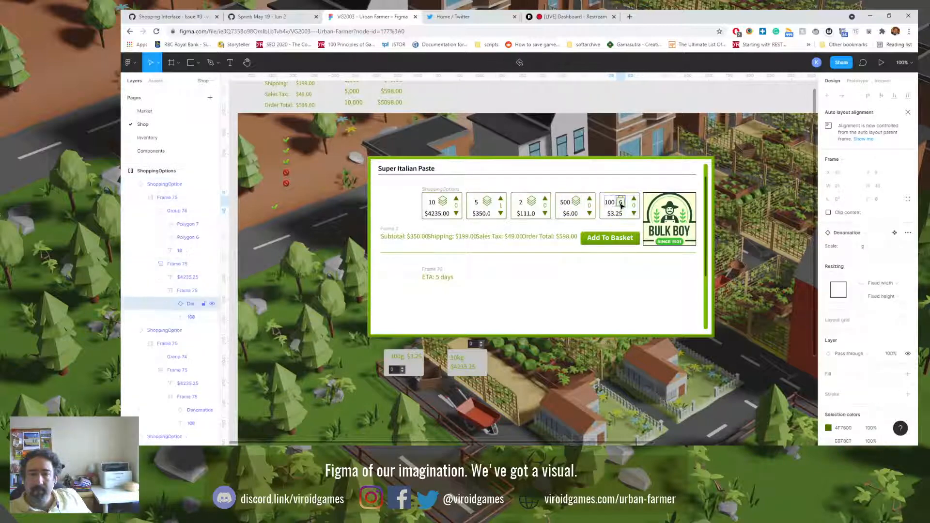
click(865, 247)
click(878, 267)
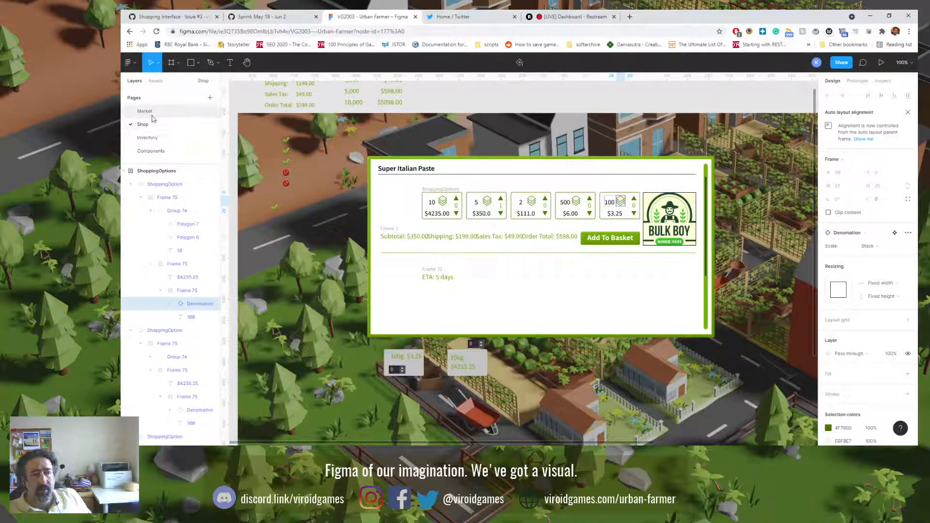
Step: In the ShoppingOption main component, set the denomination icon's Scale to Stack and align the quantity text to the vertical middle
click(152, 152)
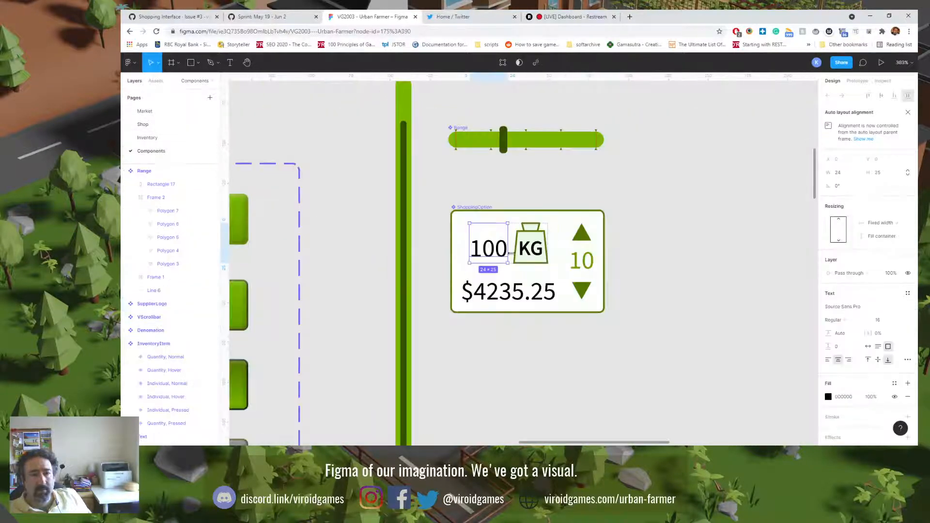
click(530, 249)
click(865, 246)
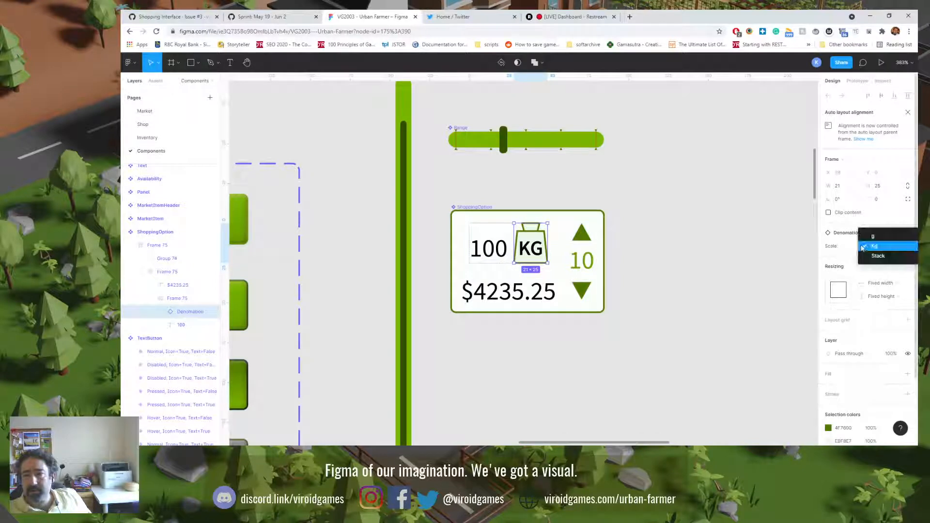
click(867, 249)
click(499, 247)
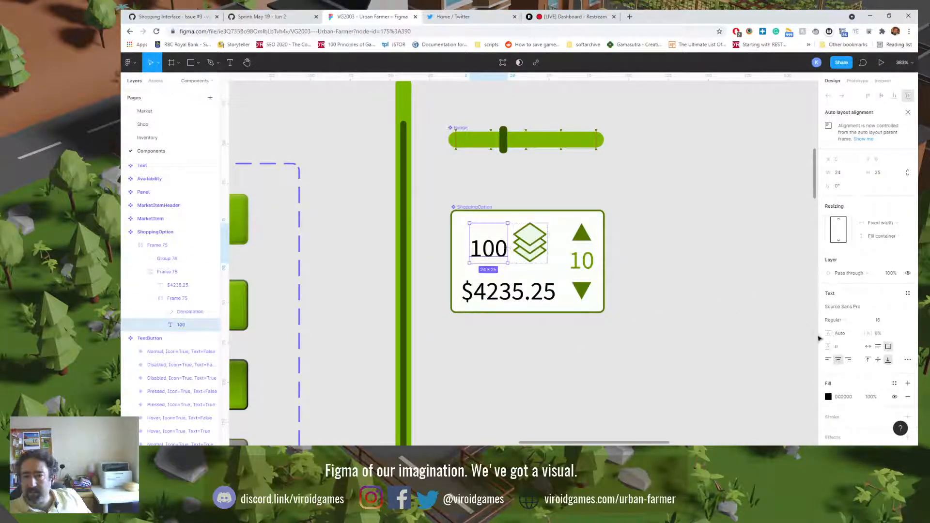
click(878, 361)
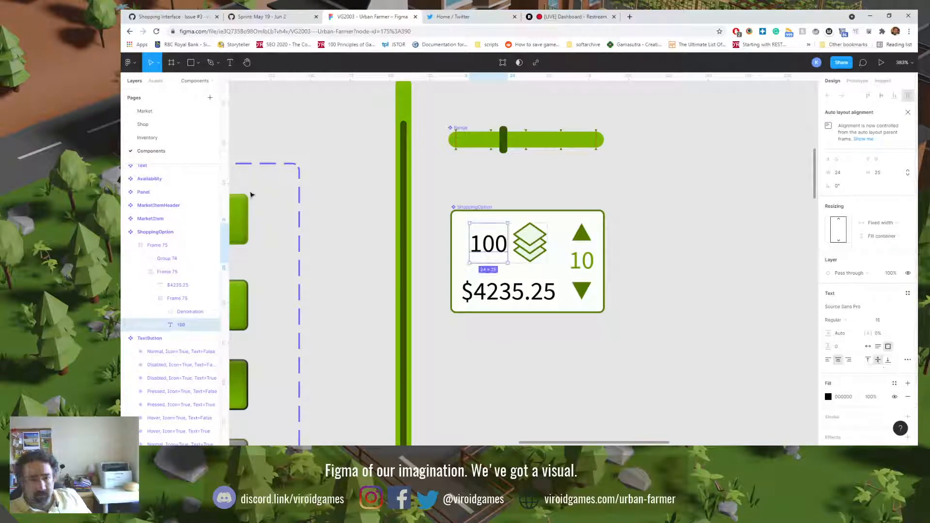
click(143, 124)
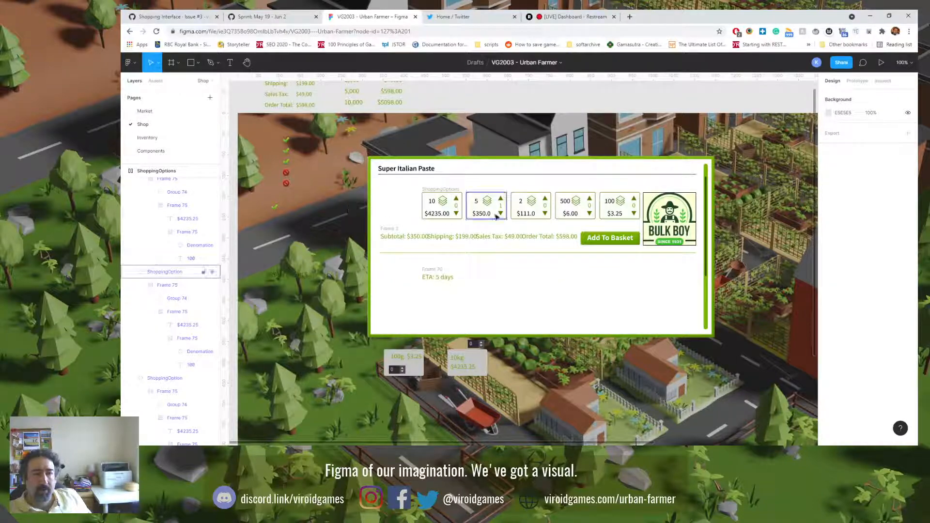
click(523, 206)
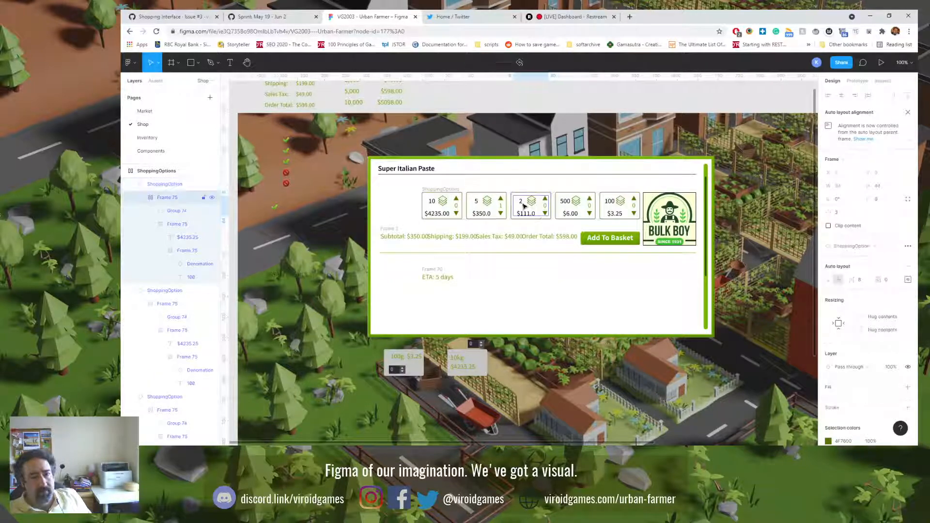
double_click(524, 206)
double_click(523, 207)
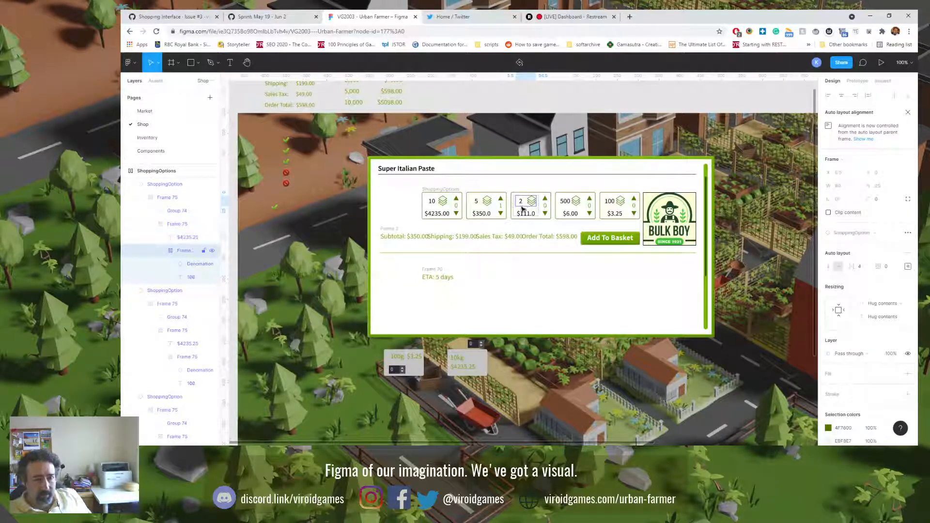
click(486, 295)
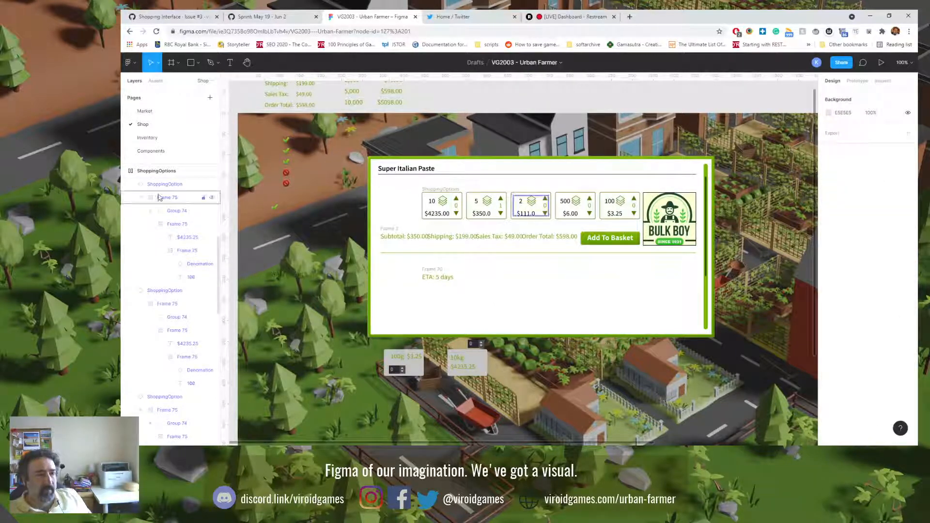
Step: Widen the ShoppingOption main component on the Components page to a width of 112
click(155, 151)
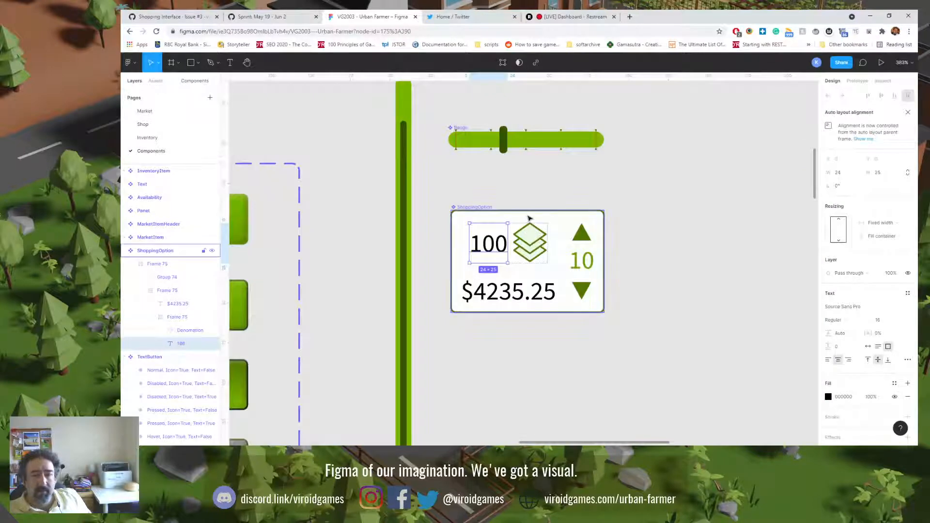
click(529, 219)
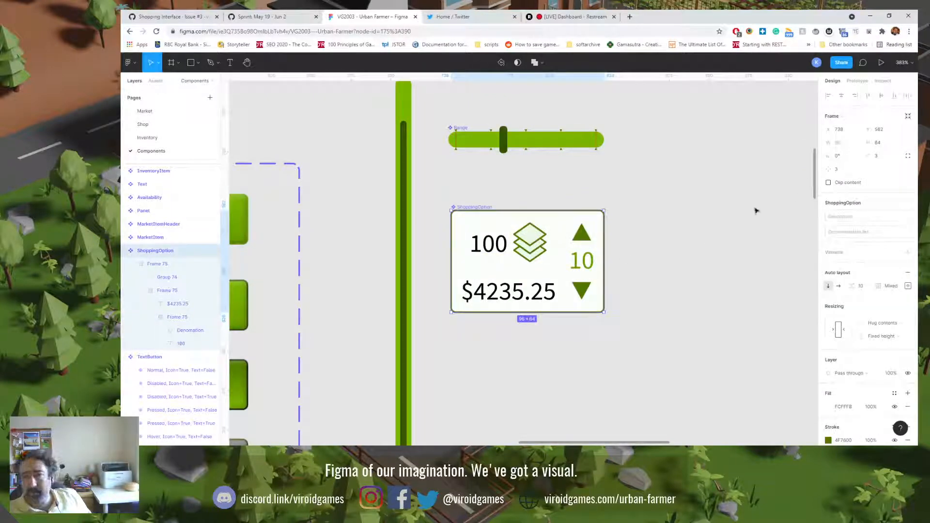
drag(604, 250, 655, 263)
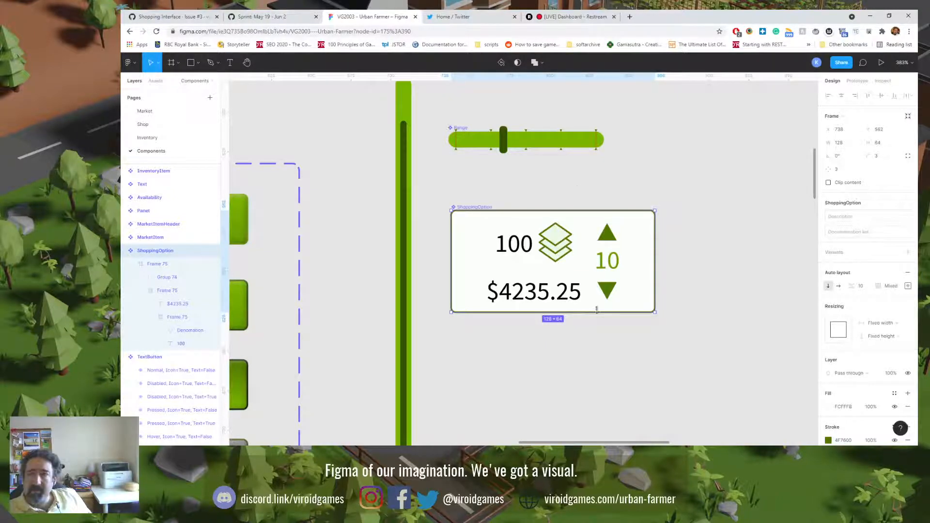
drag(655, 262, 604, 266)
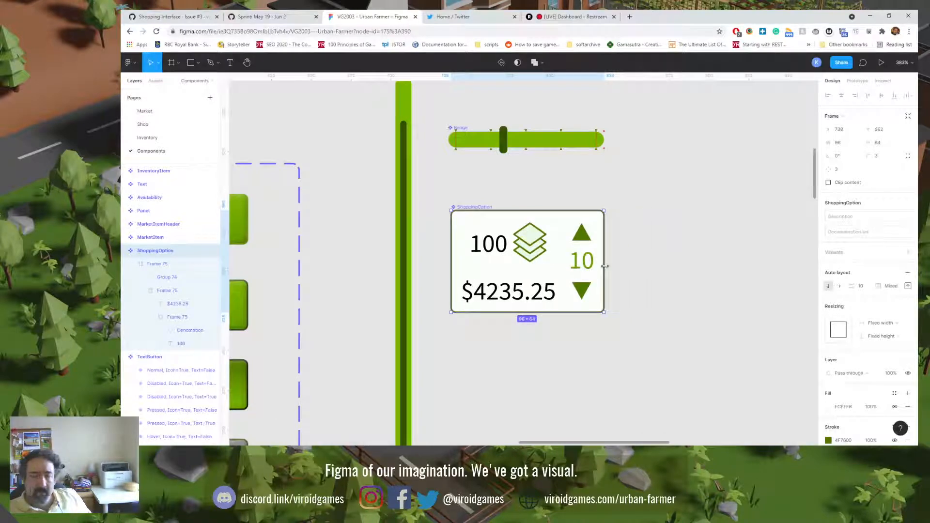
drag(604, 265, 629, 274)
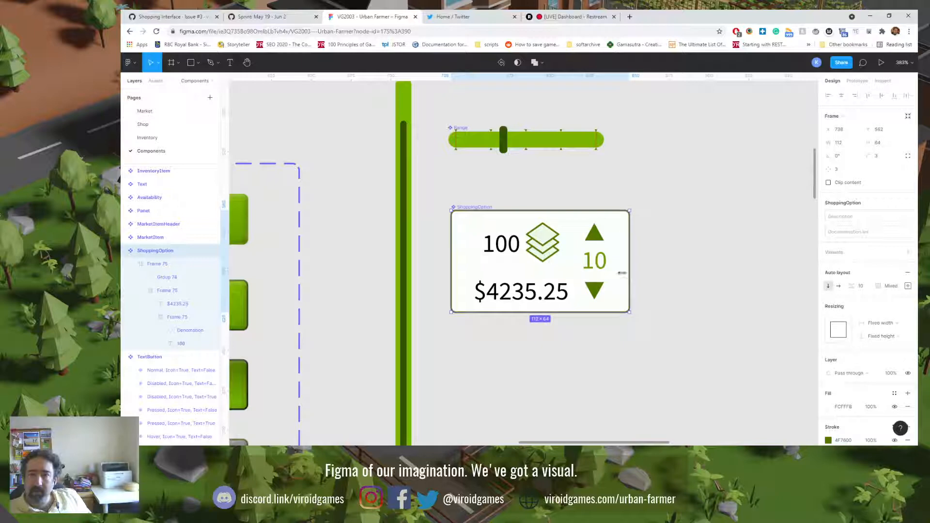
Step: Set the horizontal resizing of the outer content frame inside the ShoppingOption component to Fill container
click(152, 268)
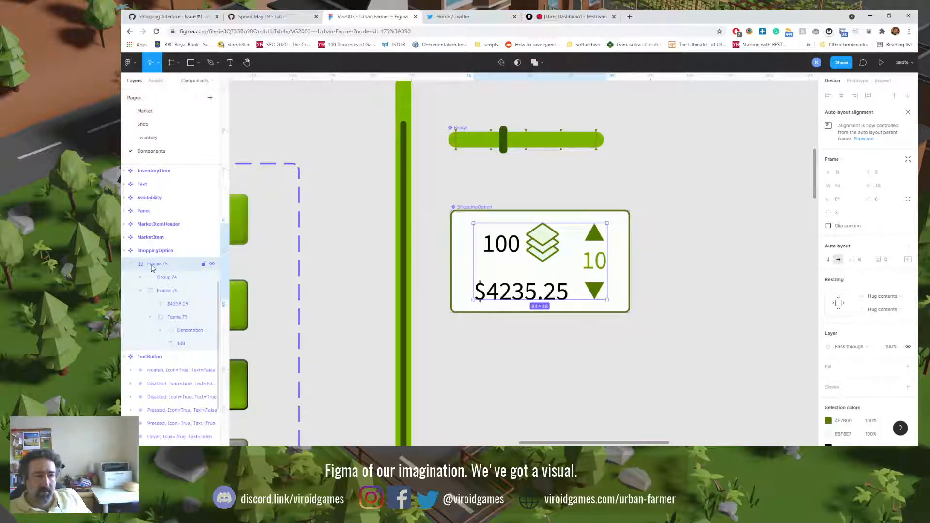
click(155, 252)
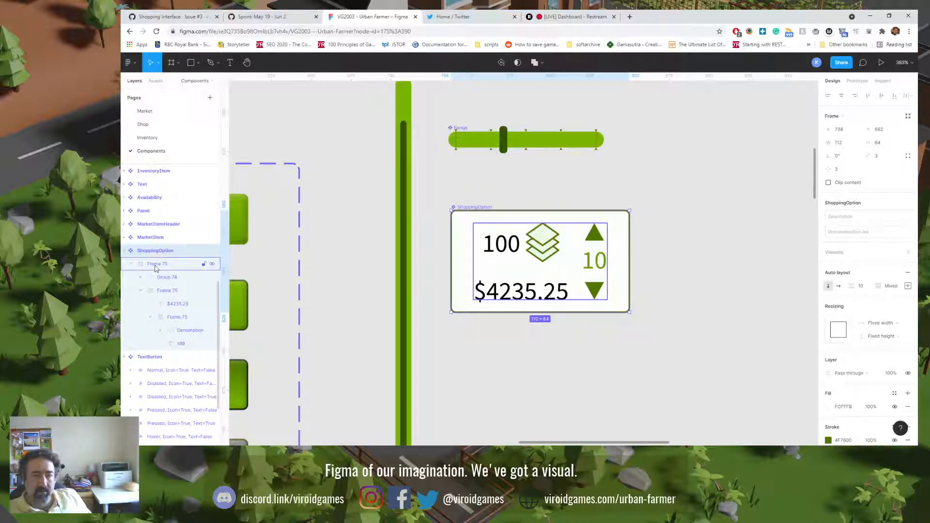
click(155, 265)
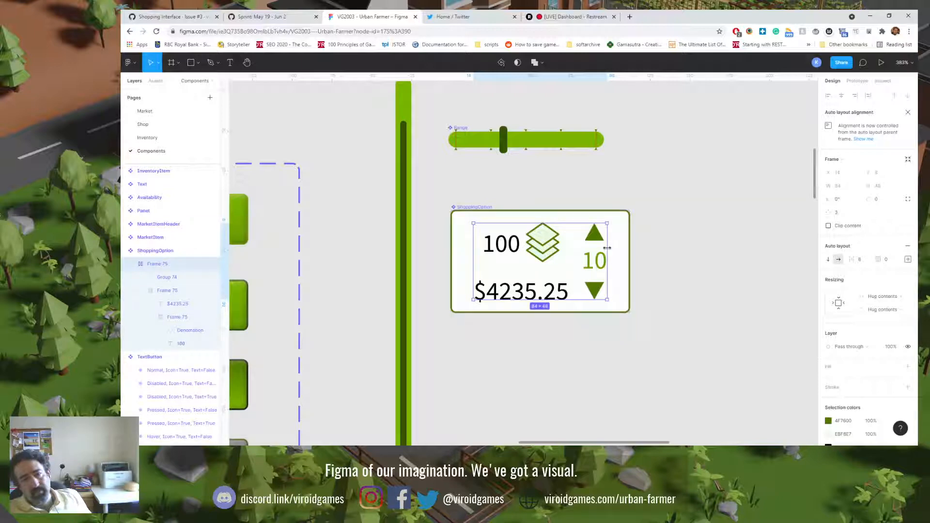
drag(610, 247, 620, 248)
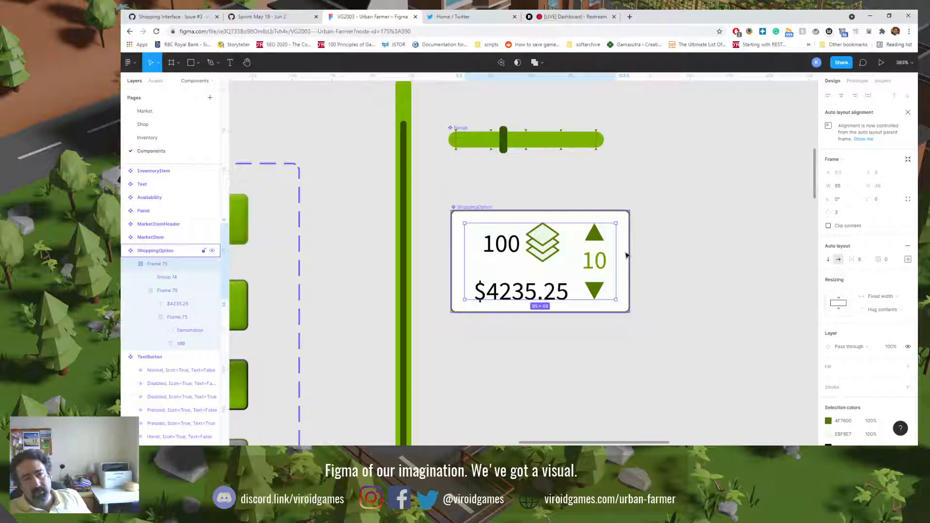
click(891, 297)
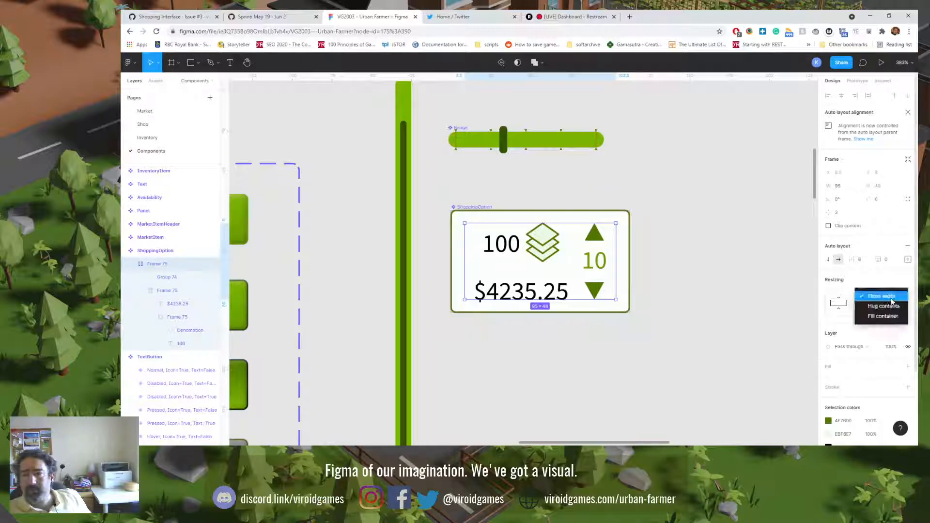
click(884, 317)
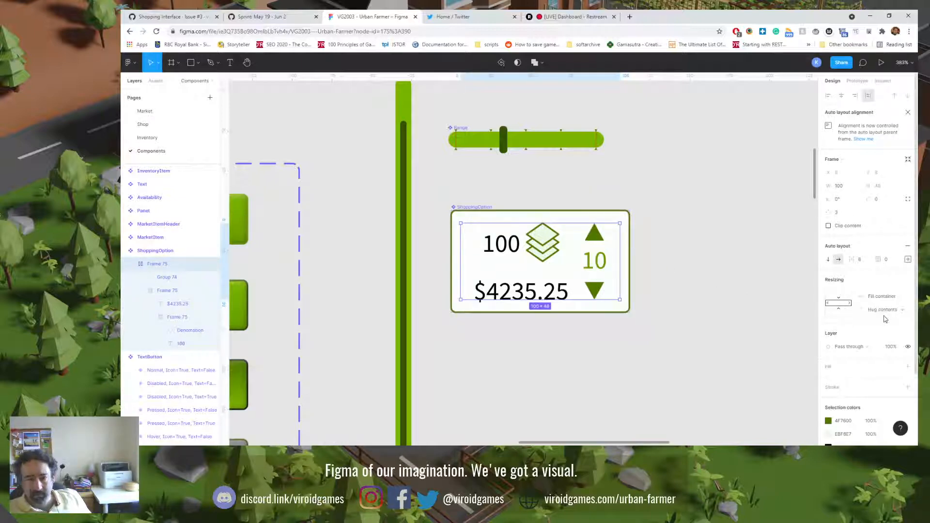
Step: Set the outer content frame's auto layout spacing mode to Space between
click(908, 260)
click(867, 330)
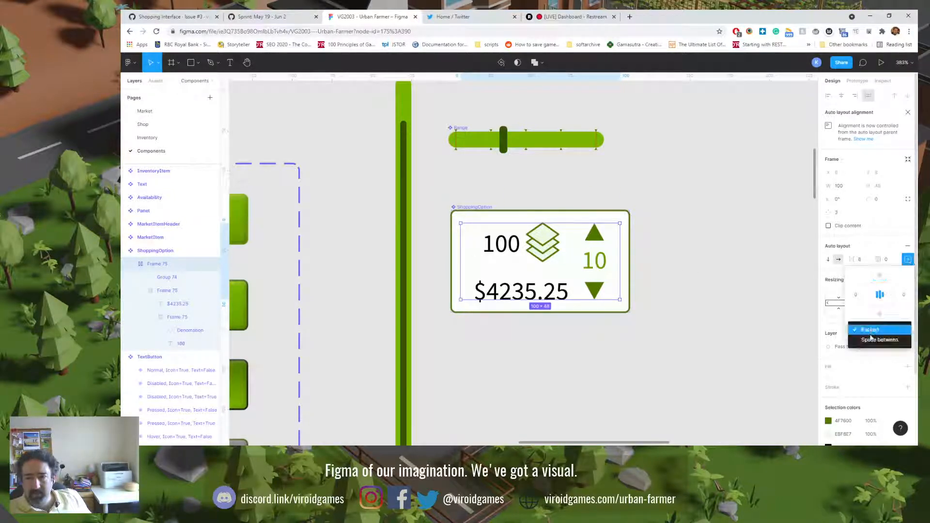
click(872, 343)
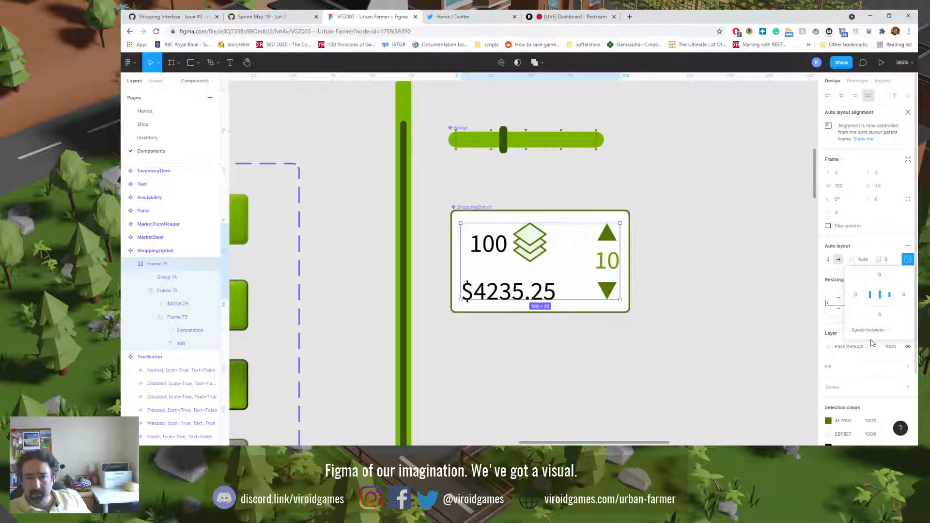
click(698, 364)
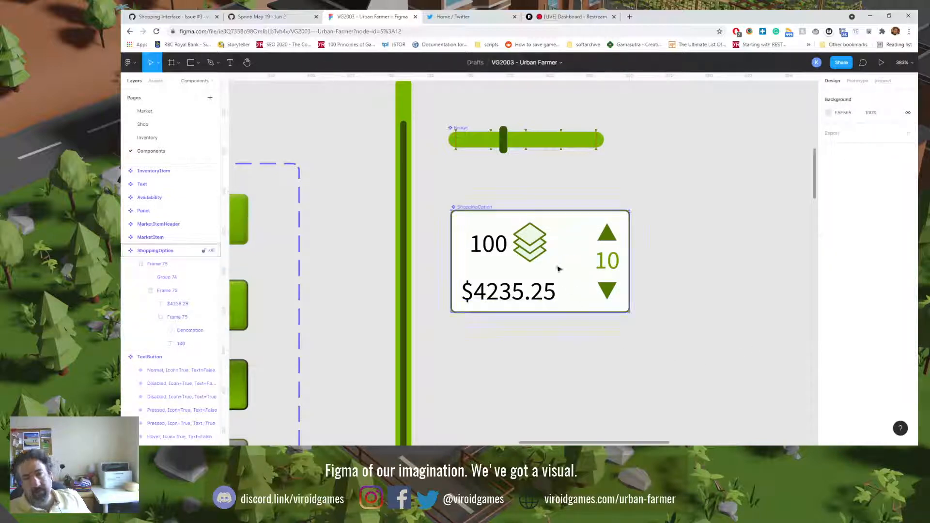
Step: Widen the inner frame holding the quantity, icon and price in the ShoppingOption component to 77
click(152, 264)
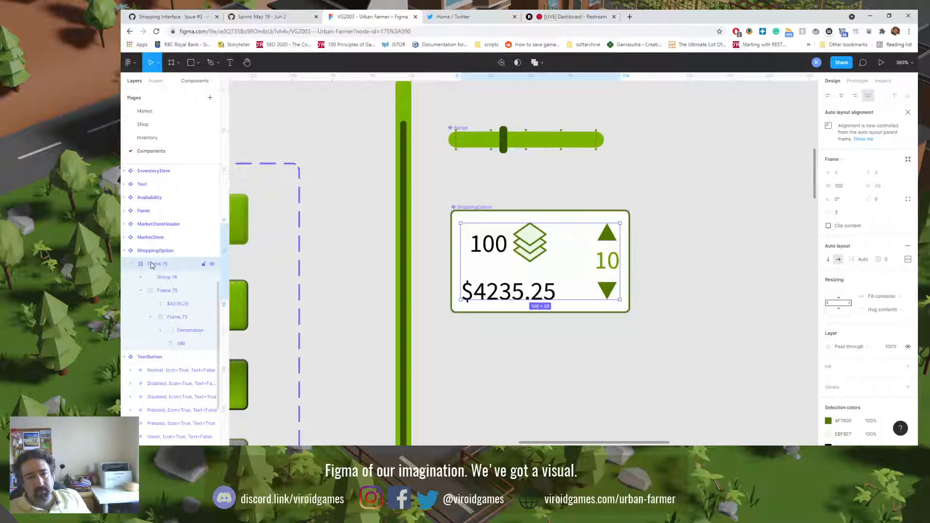
click(161, 277)
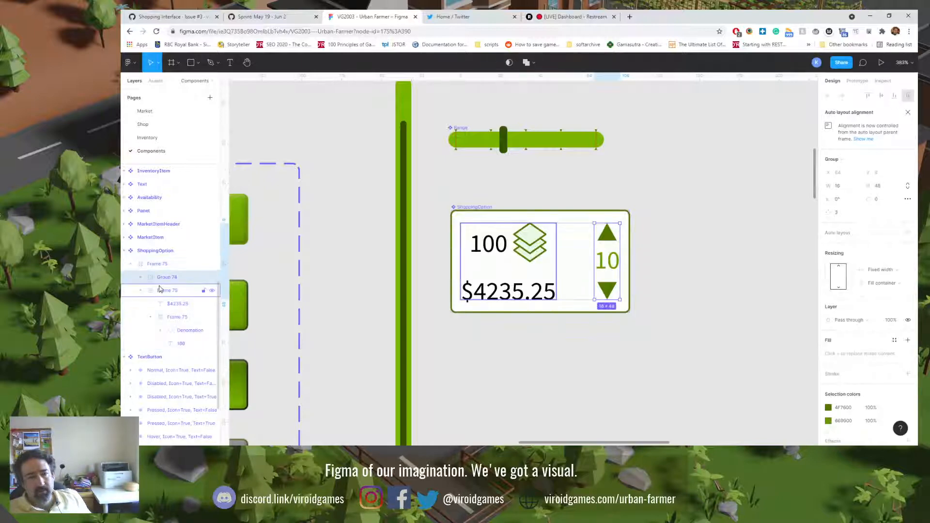
click(160, 290)
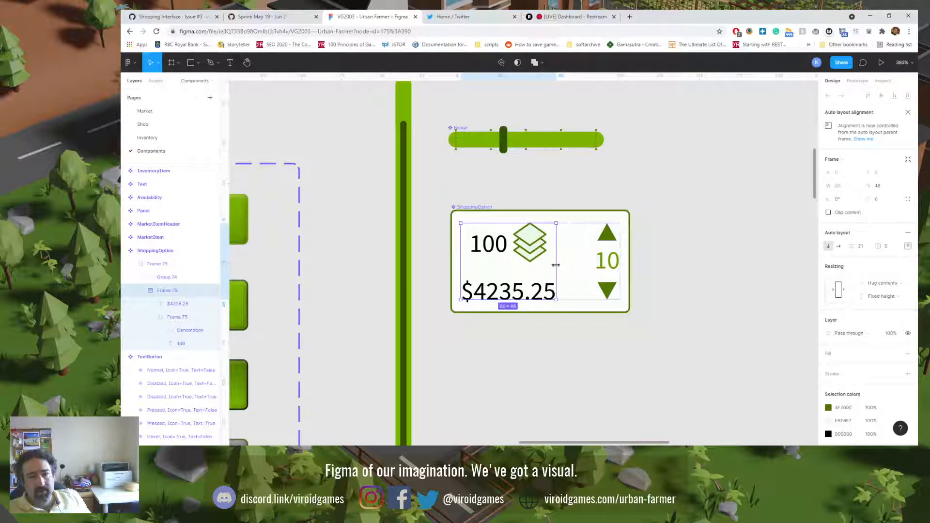
drag(556, 265, 581, 269)
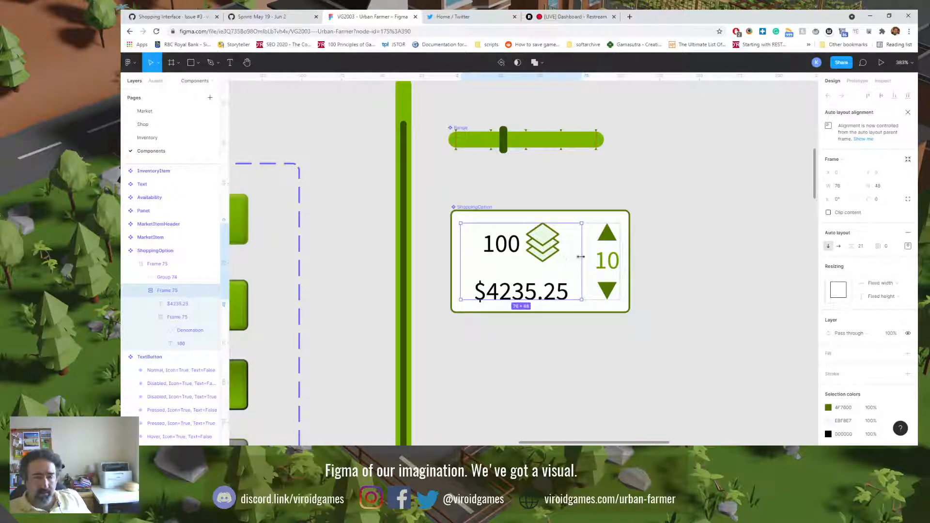
drag(581, 257, 583, 257)
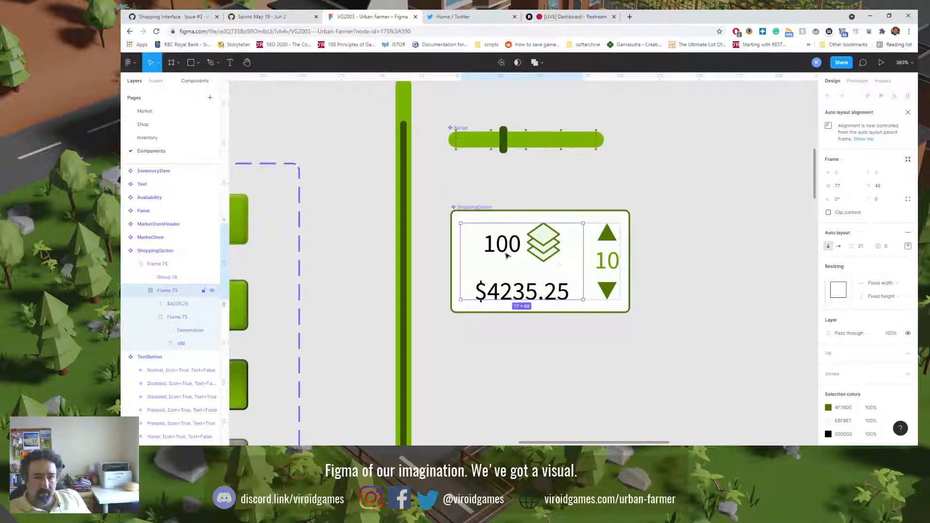
Step: On the Shop page, move the ShoppingOptions row left to about X 364 so it clears the Bulk Boy logo
click(155, 127)
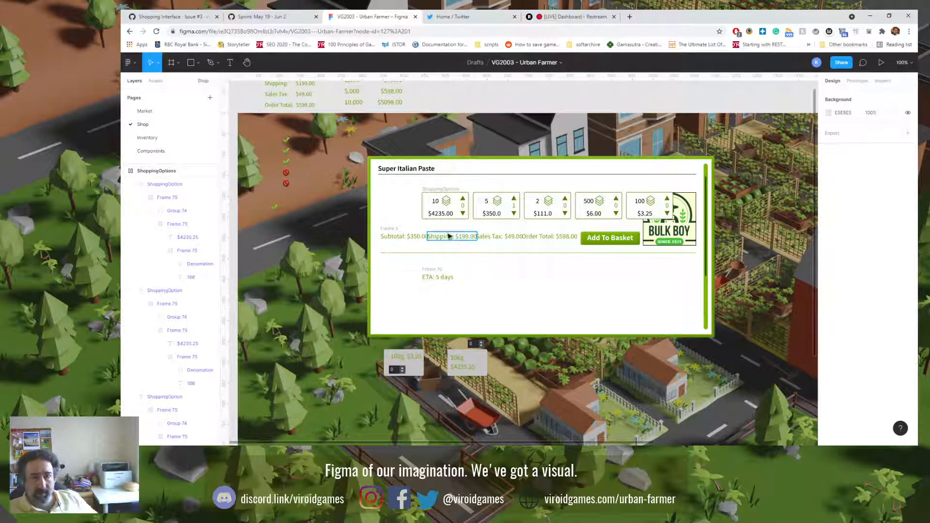
click(434, 189)
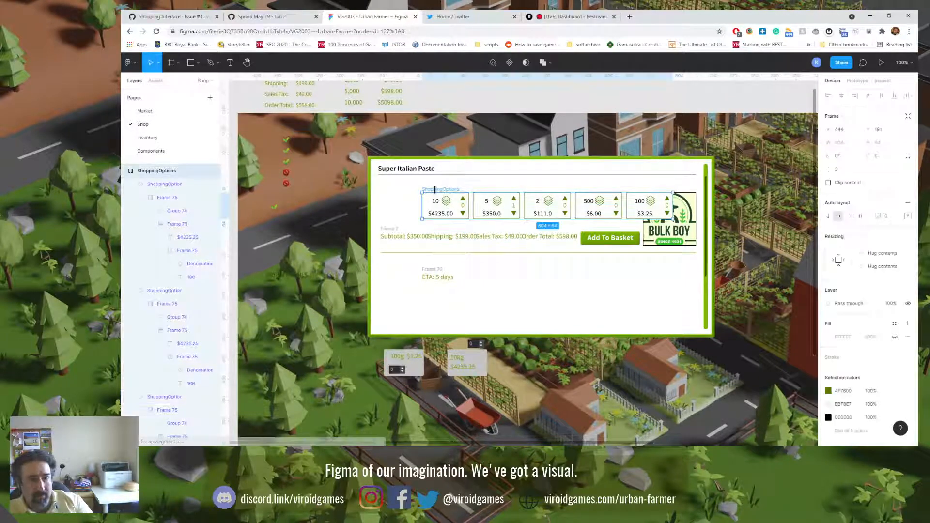
drag(435, 189, 403, 193)
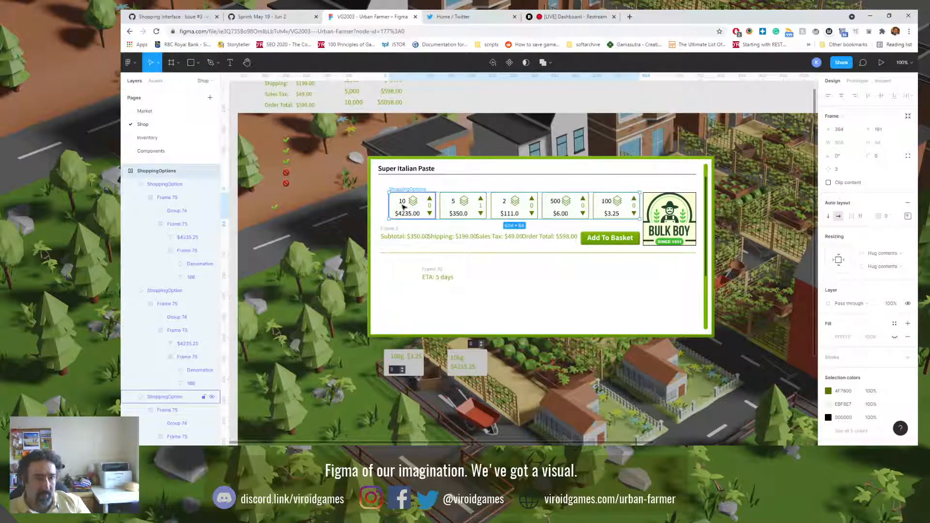
Step: Set the quantities on the first three shopping option cards to 10000, 5000 and 2000
double_click(404, 206)
double_click(404, 207)
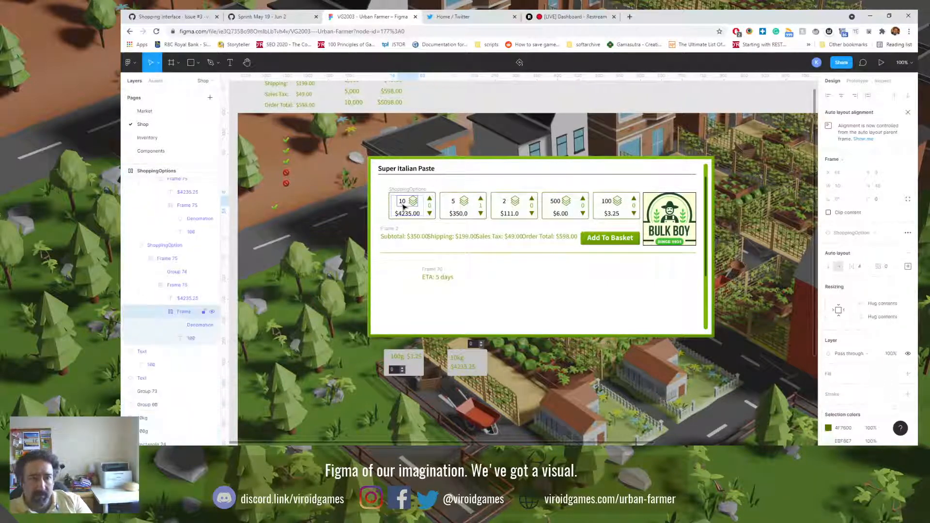
double_click(404, 207)
double_click(403, 206)
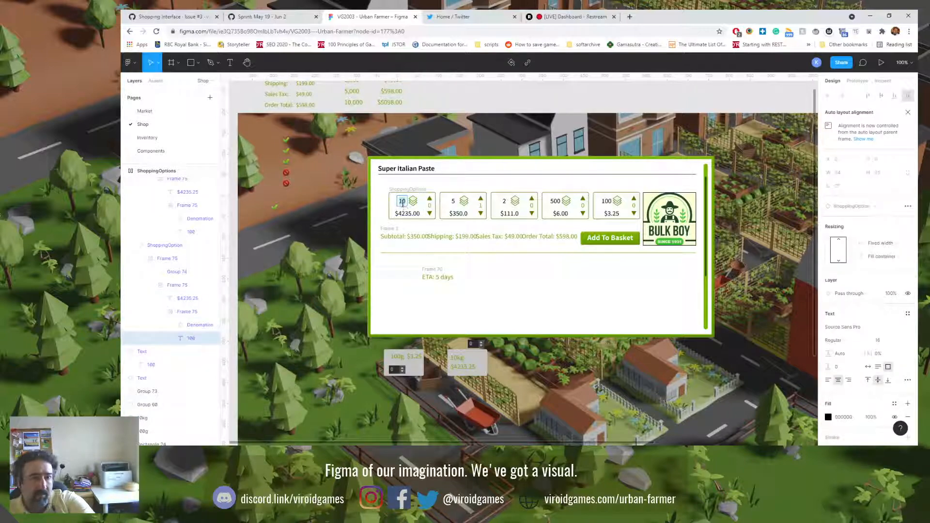
text(000)
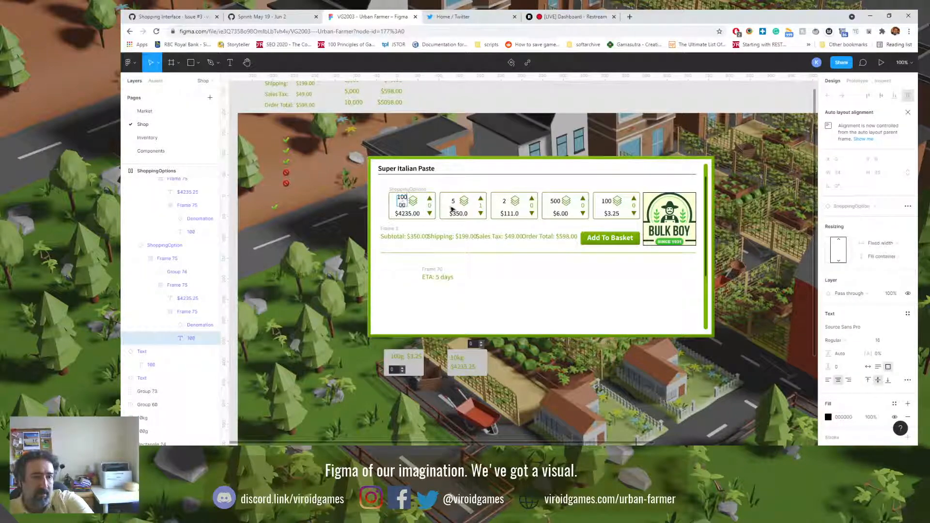
click(453, 202)
text(000)
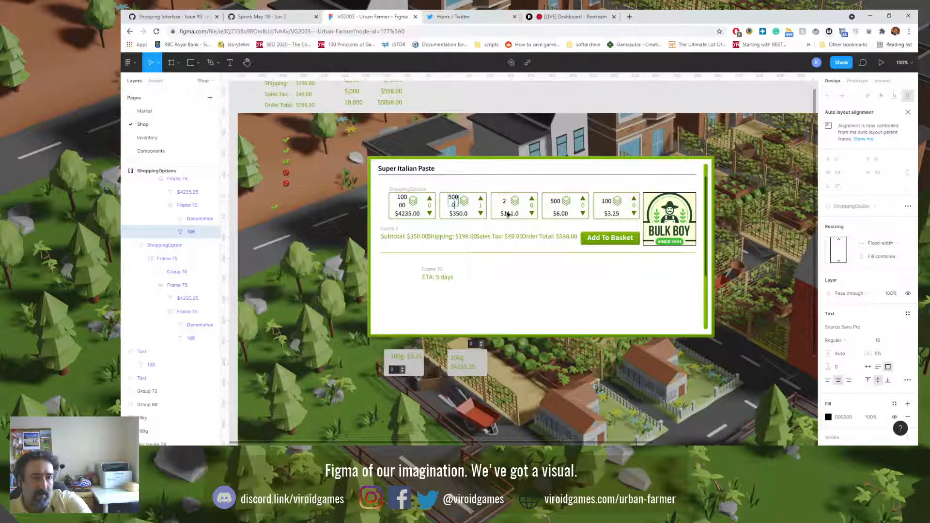
click(507, 204)
text(000)
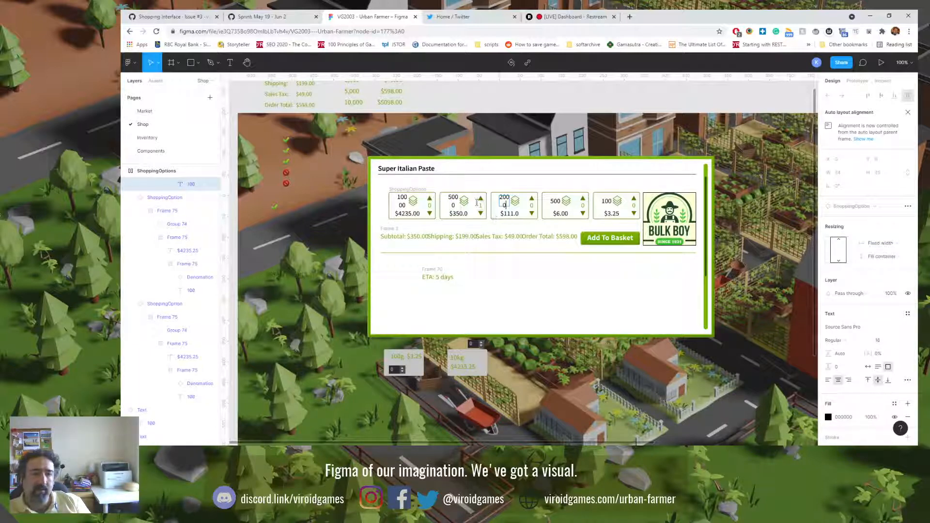
Step: Set the quantities on the first three shopping option cards to 5000, 2000 and 1000
click(402, 198)
key(BackSpace)
key(BackSpace)
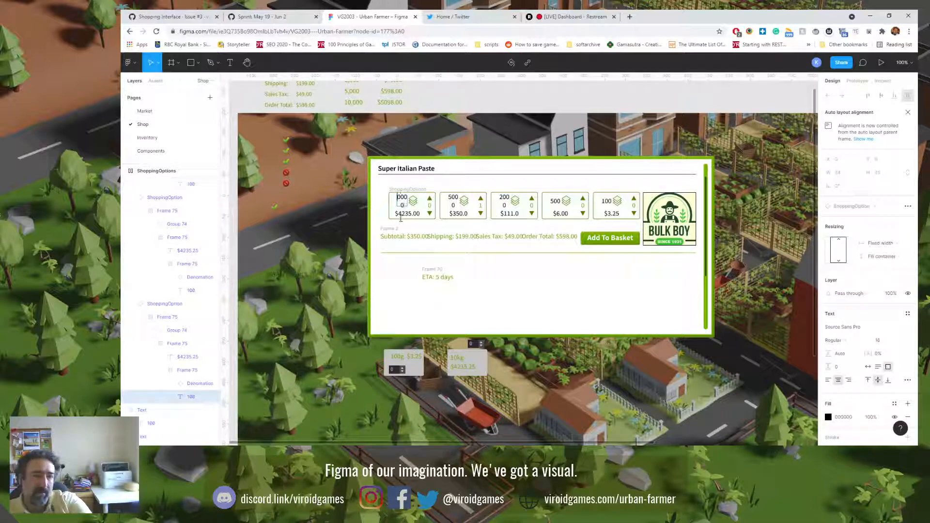
click(453, 202)
text(2)
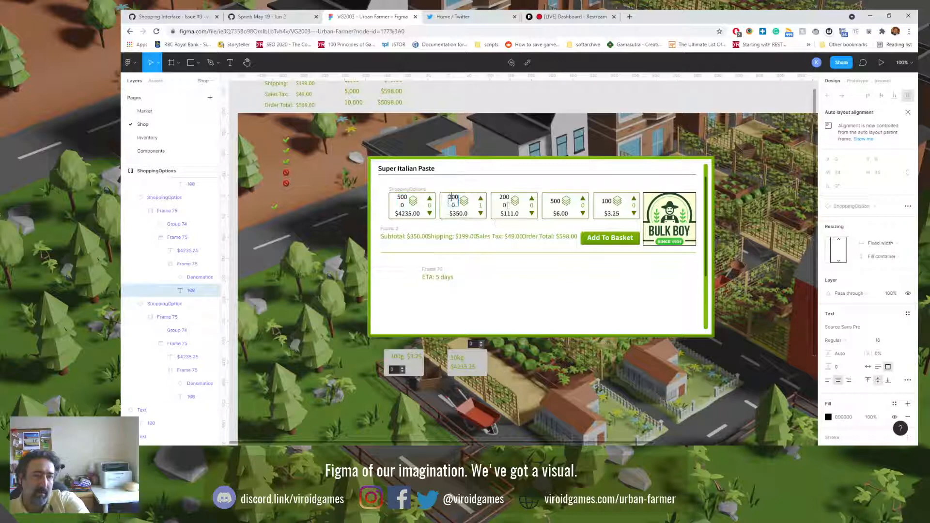
click(503, 197)
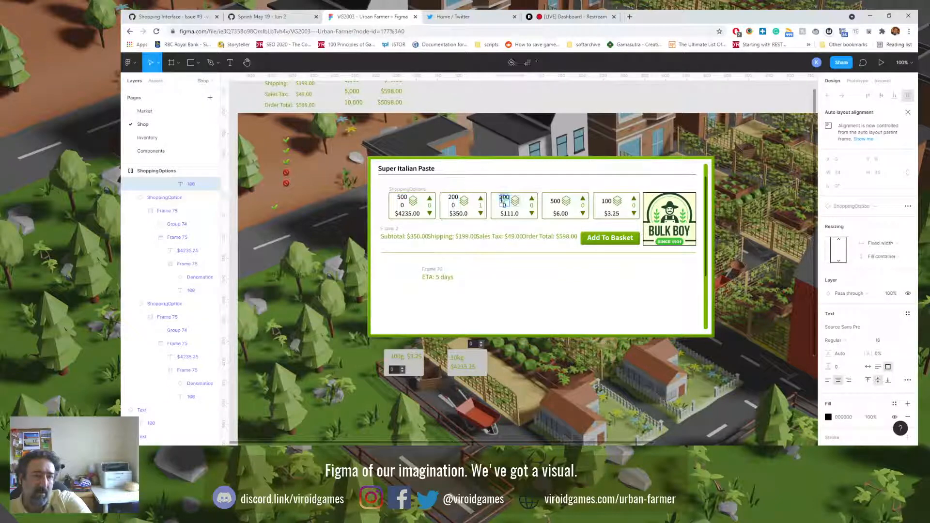
double_click(502, 200)
key(Left)
key(Delete)
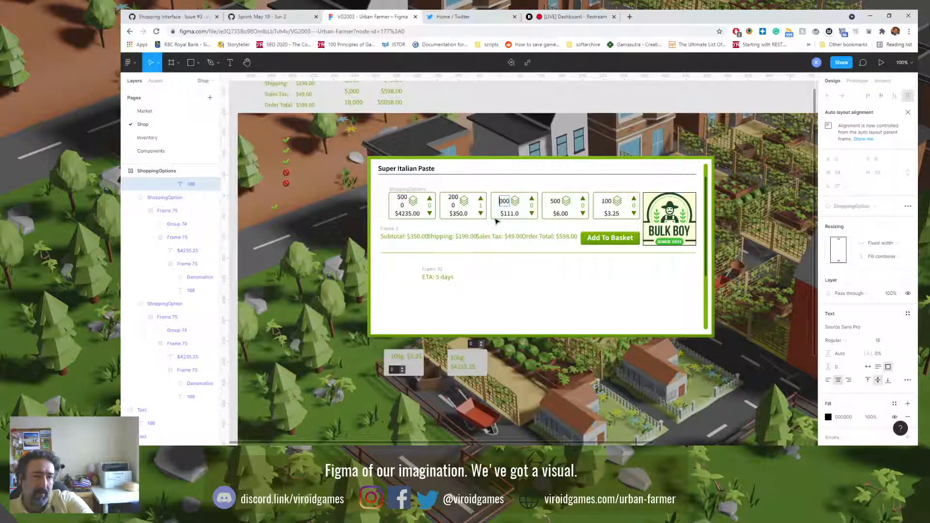
text(1)
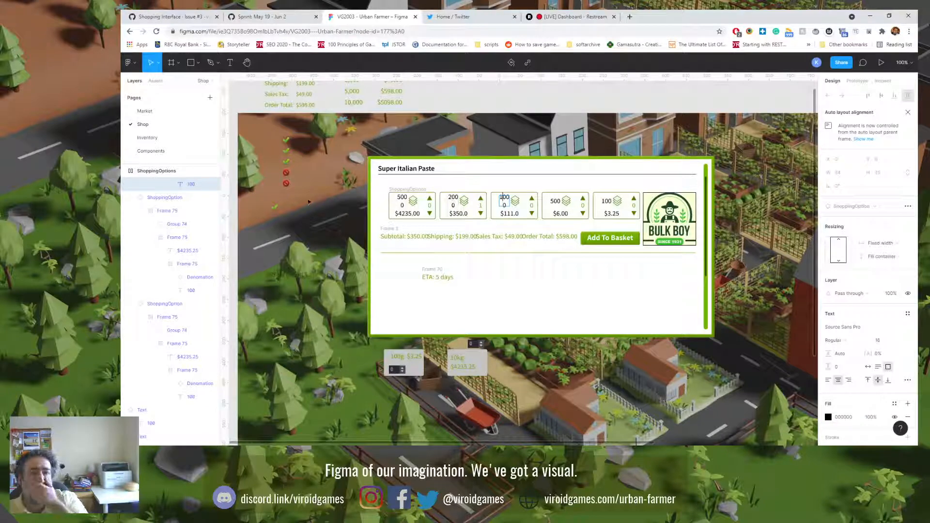
Step: On the Components page, set the quantity text in the ShoppingOption component to 5000
click(150, 151)
double_click(502, 250)
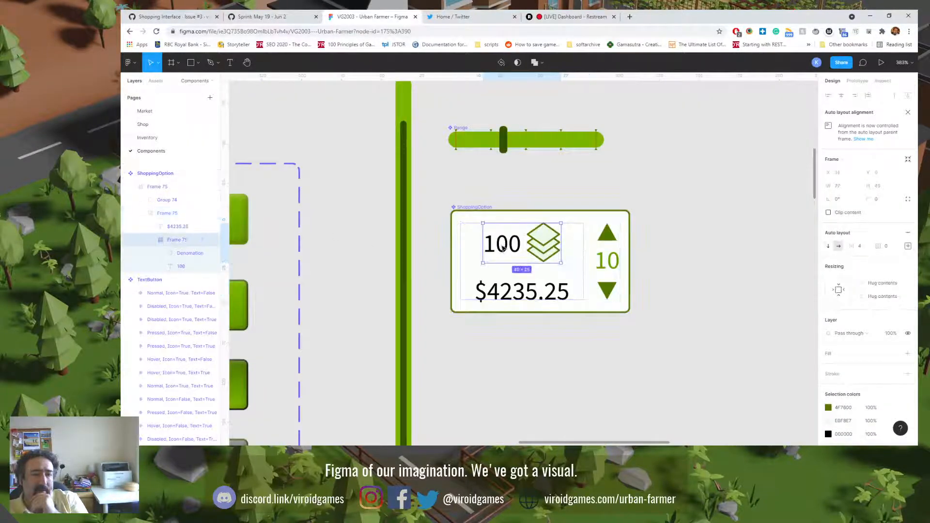
double_click(501, 249)
double_click(499, 248)
click(498, 246)
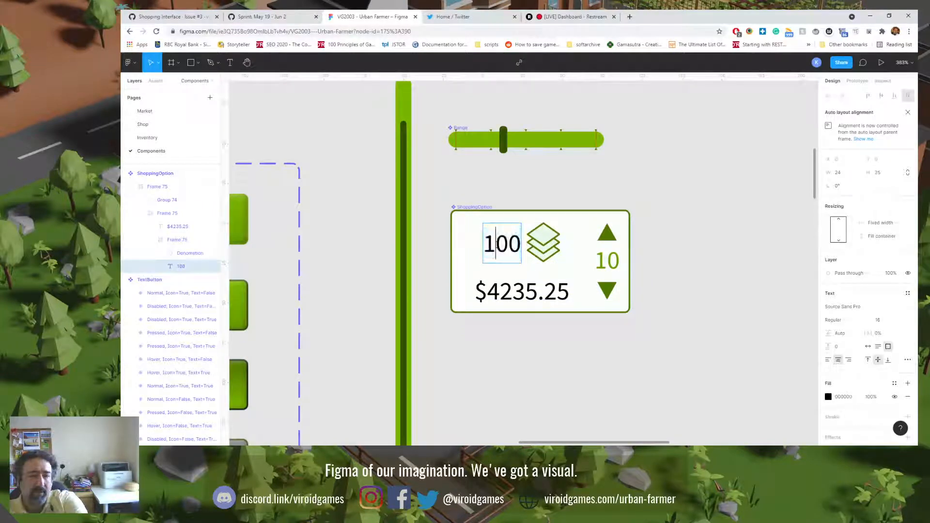
key(BackSpace)
text(50)
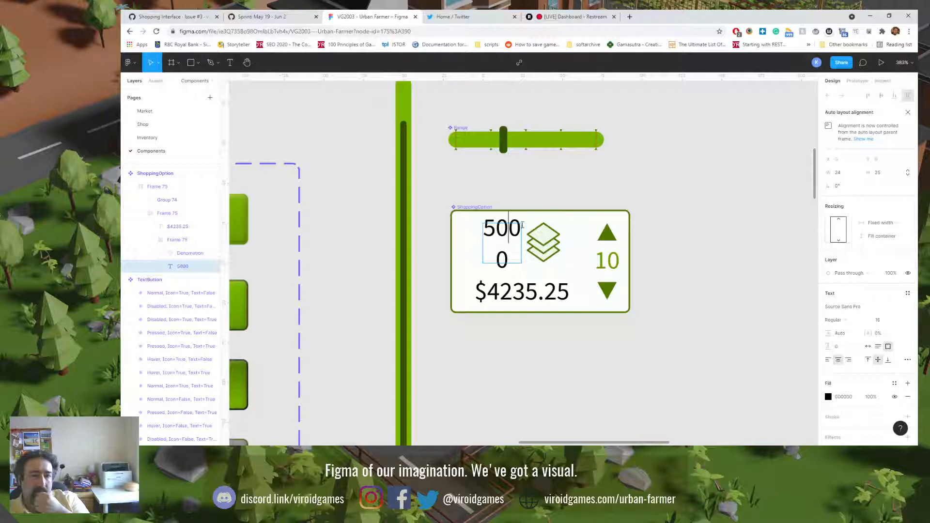
key(Escape)
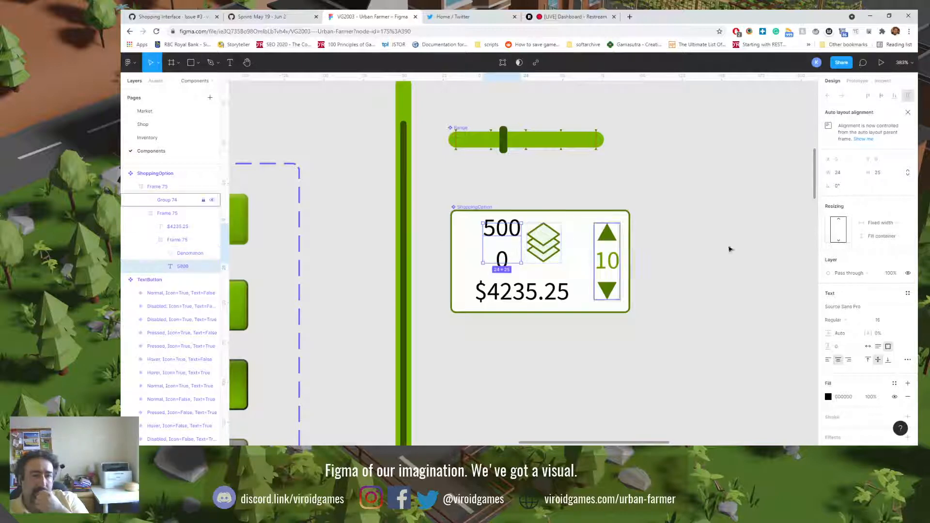
Step: Change the quantity text's horizontal resizing so its width fits the number on one line
click(894, 225)
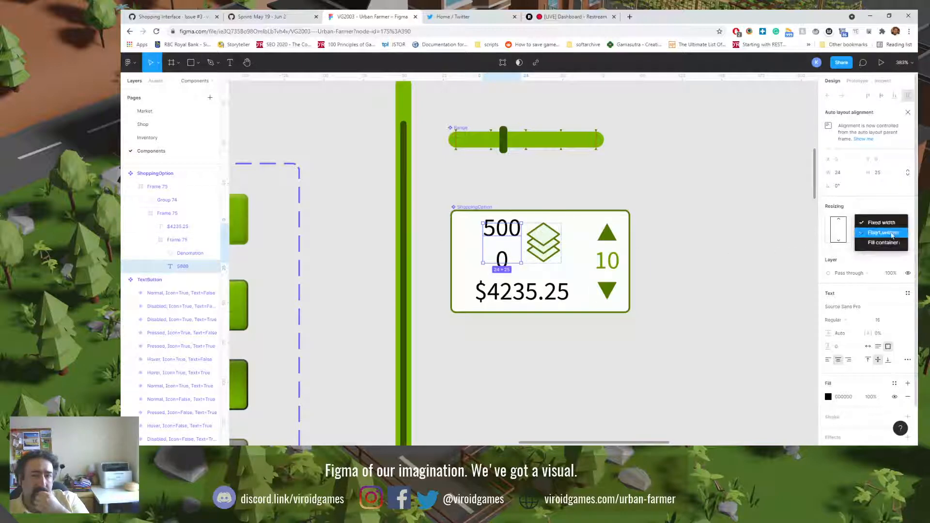
click(889, 233)
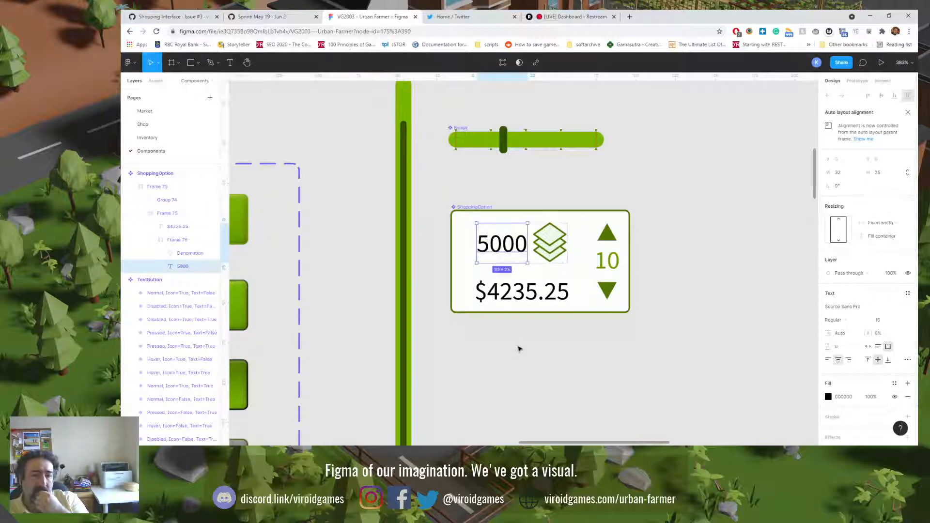
click(531, 357)
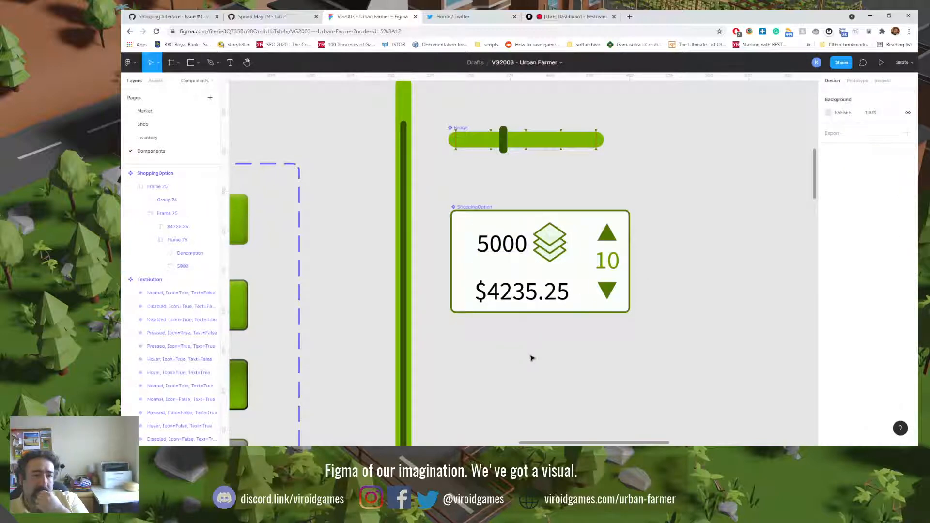
Step: On the Shop page, set the price on the 5000-quantity card to $835.00
click(150, 124)
click(314, 229)
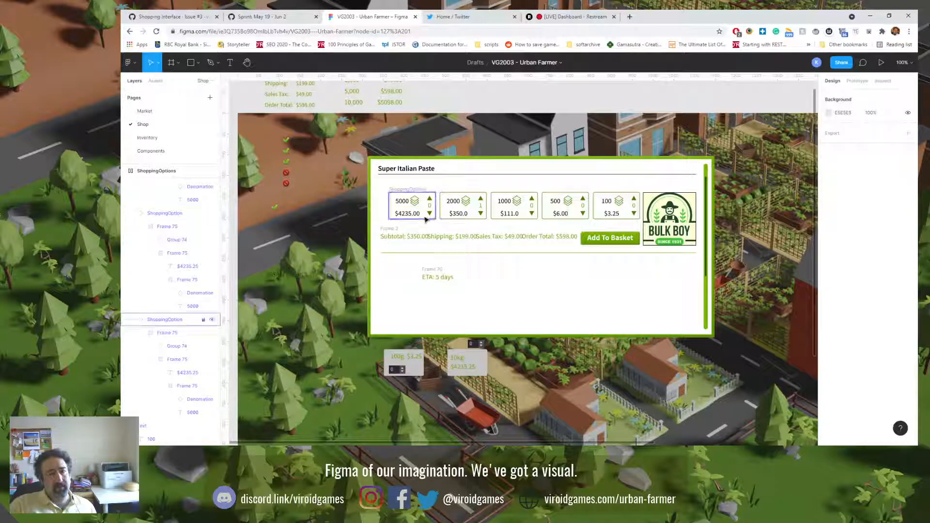
double_click(403, 217)
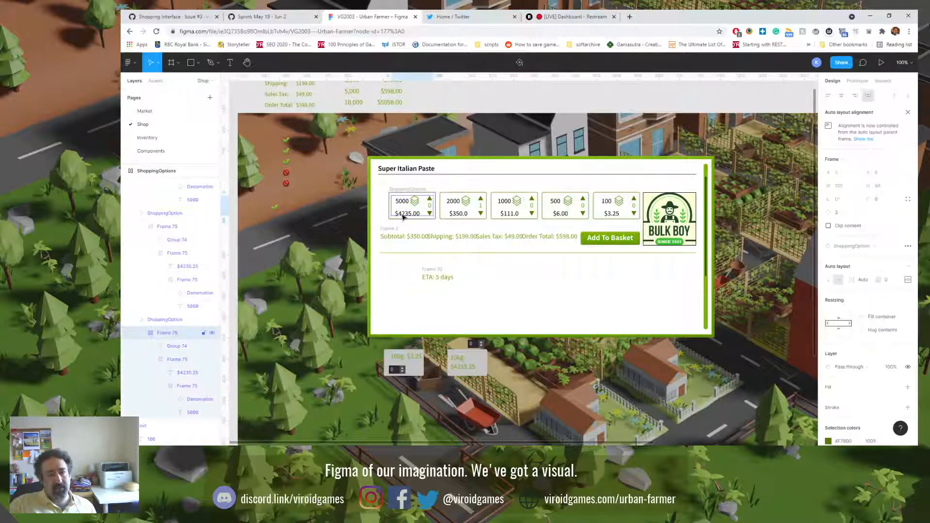
double_click(403, 216)
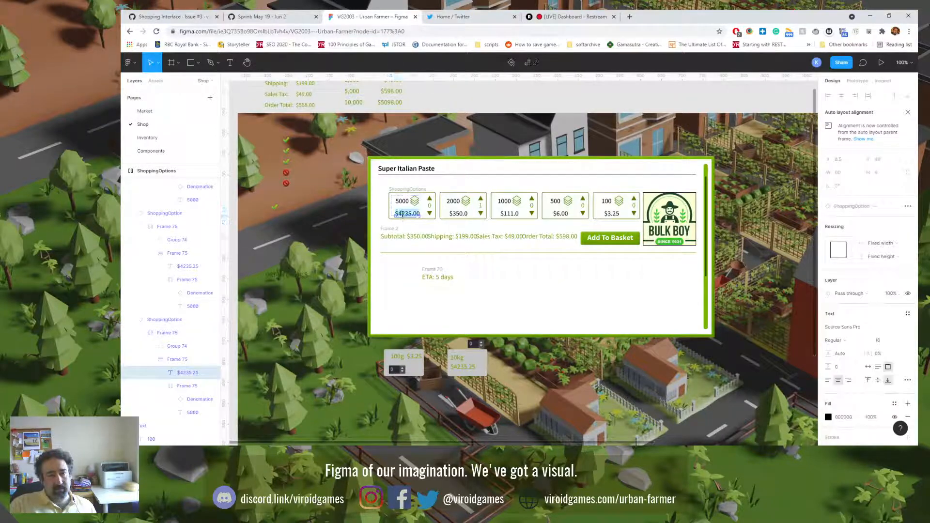
key(Escape)
double_click(404, 214)
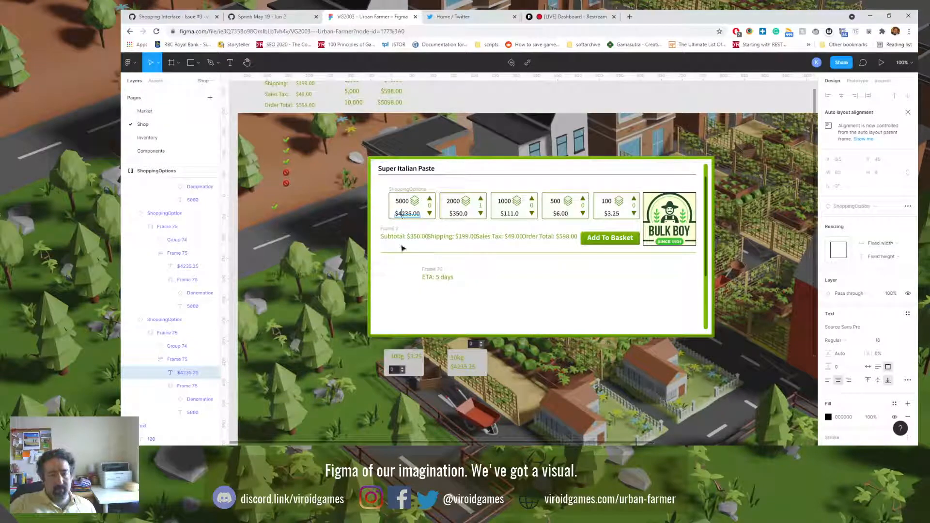
key(BackSpace)
key(Delete)
text(8)
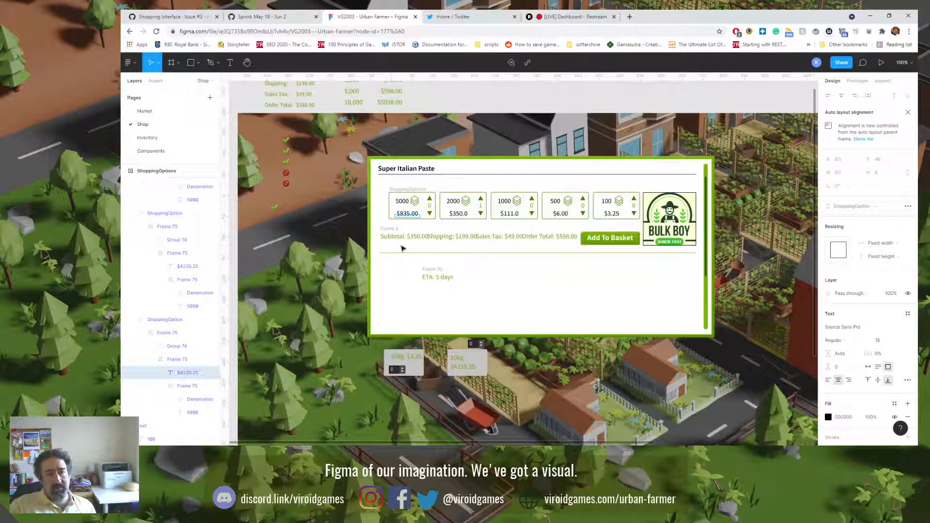
click(493, 277)
click(456, 267)
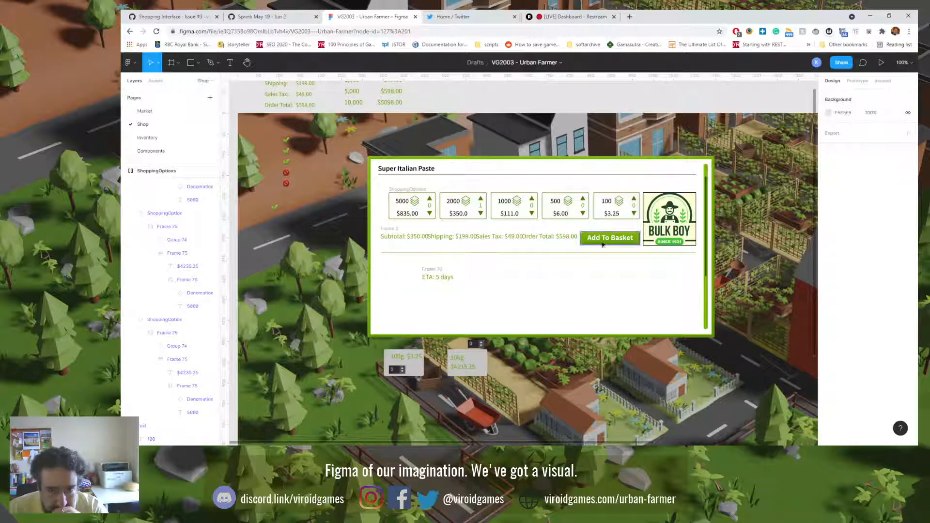
Step: Move the ShoppingOptions row left so its edge lines up with the Super Italian Paste heading
click(420, 192)
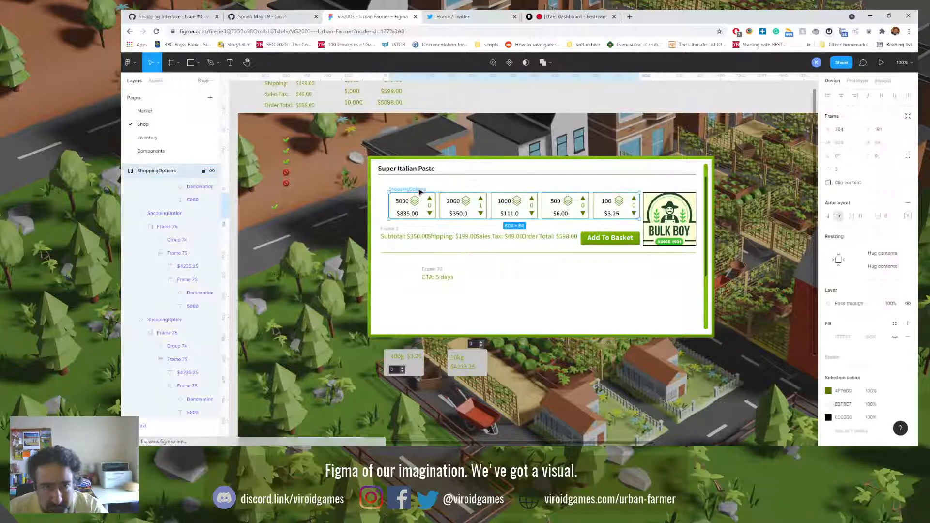
drag(420, 192, 409, 195)
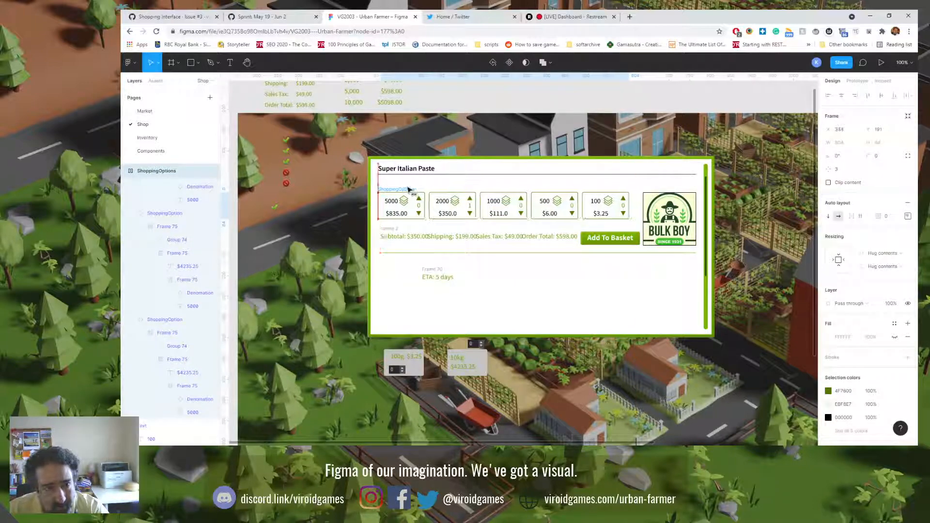
click(614, 285)
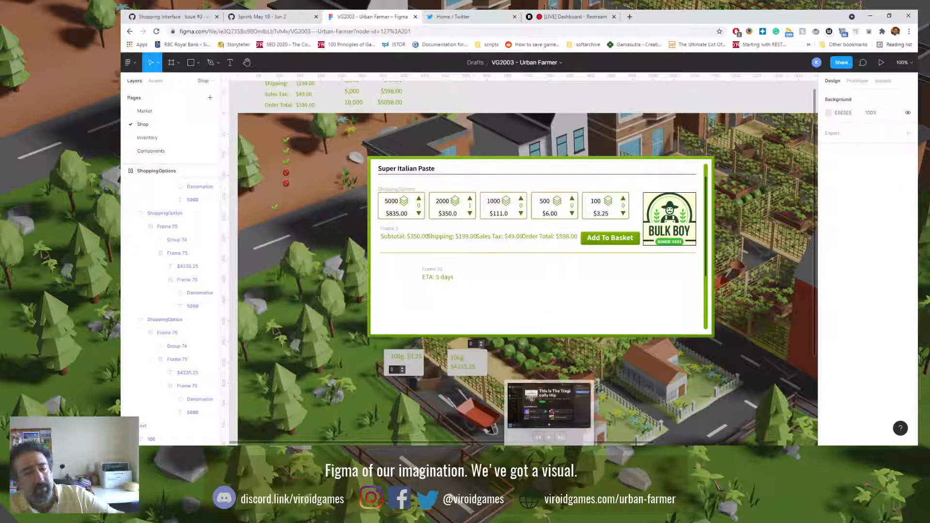
click(551, 439)
click(346, 13)
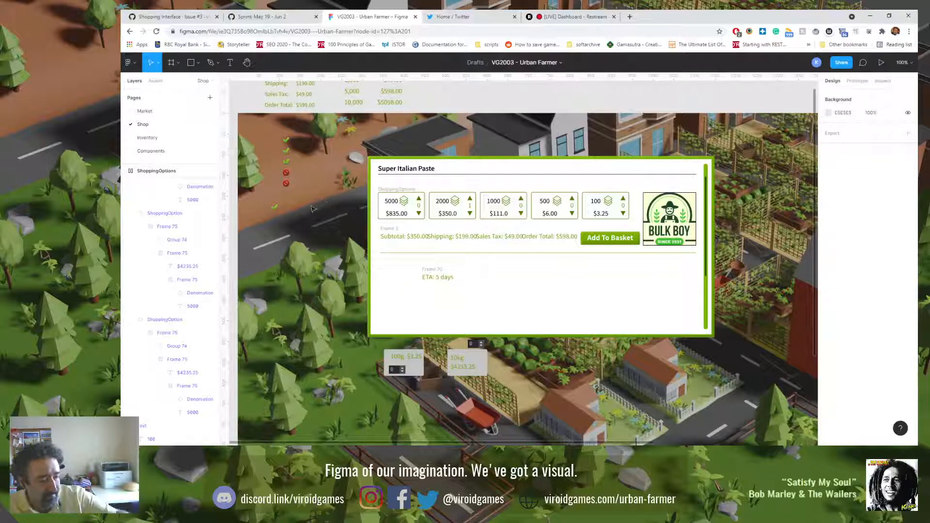
Step: Switch the order summary frame to a vertical auto layout and stretch its height to 93
click(395, 231)
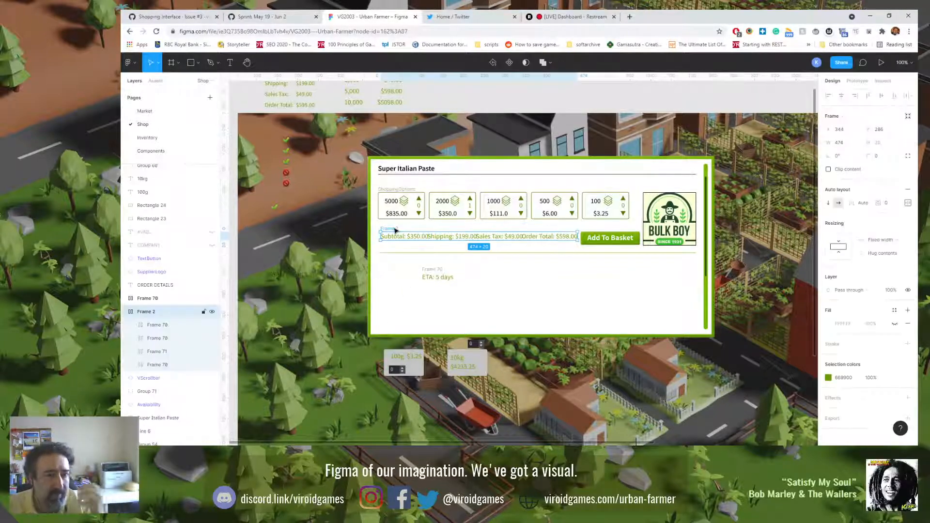
click(830, 204)
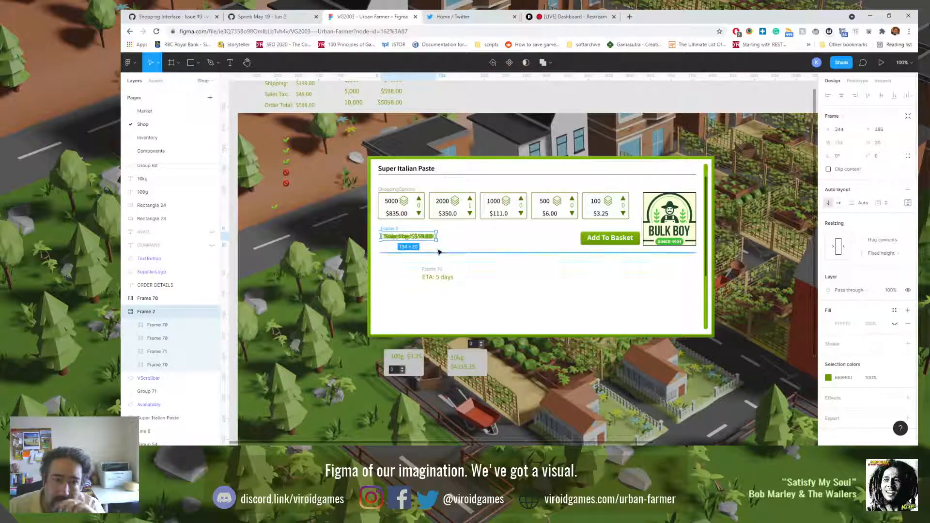
drag(428, 241, 427, 272)
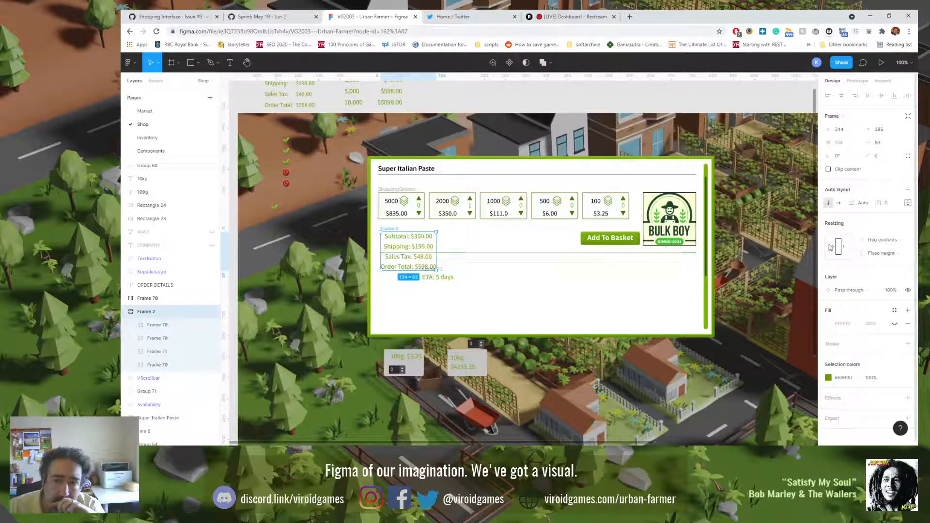
Step: Right-align the stacked order summary lines, keeping the Space between spacing mode
click(908, 204)
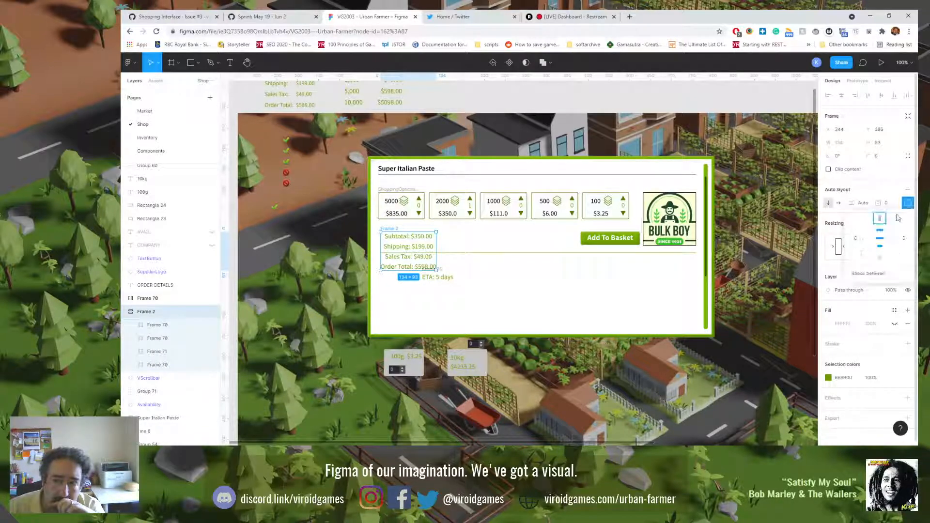
click(873, 240)
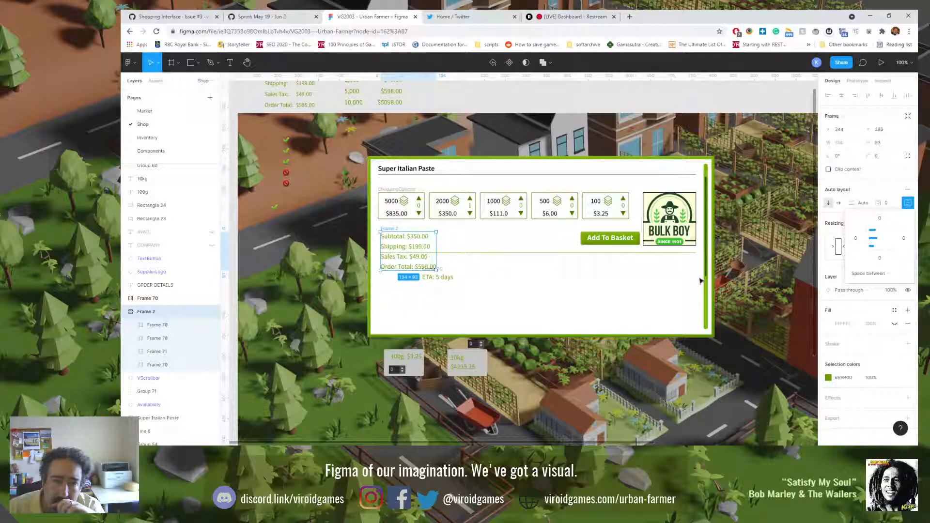
click(890, 243)
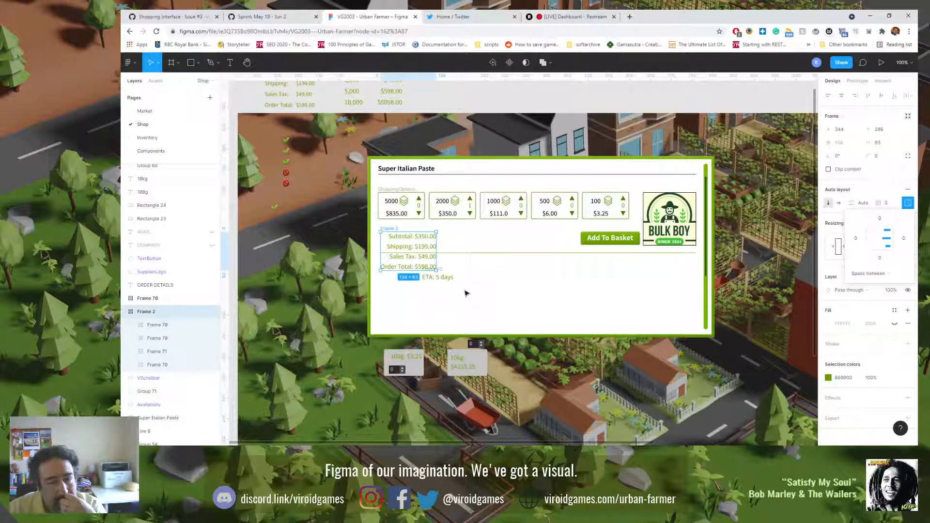
Step: Try resizing the Bulk Boy supplier logo to 96 × 96, and undo the resize
click(650, 241)
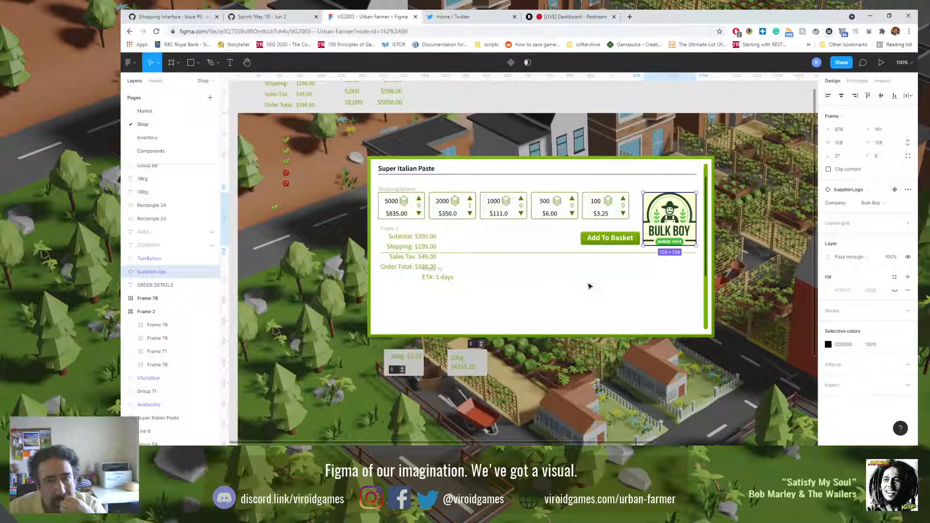
click(884, 145)
text(96)
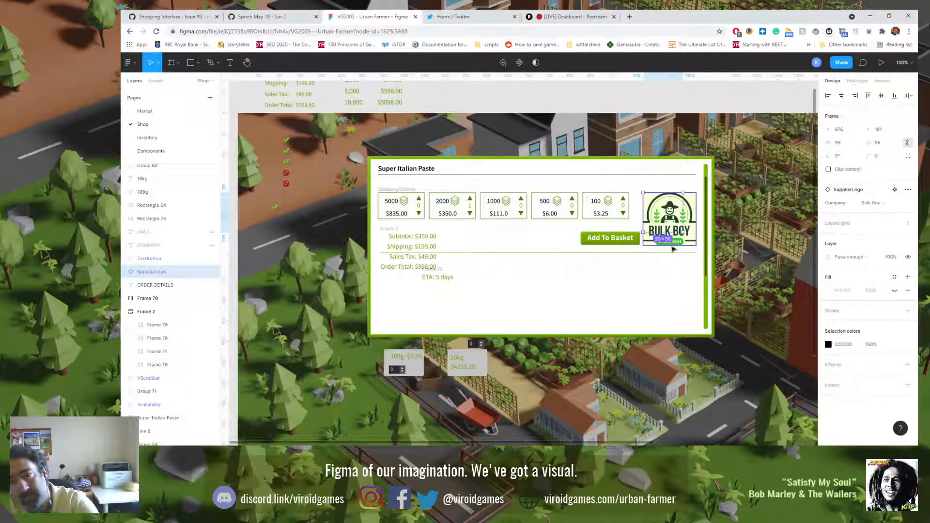
key(Return)
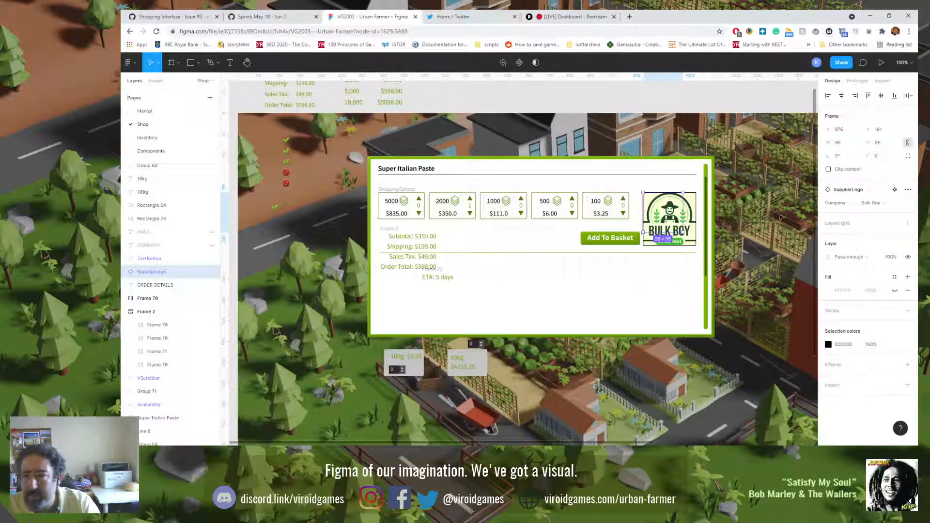
key(ctrl+z)
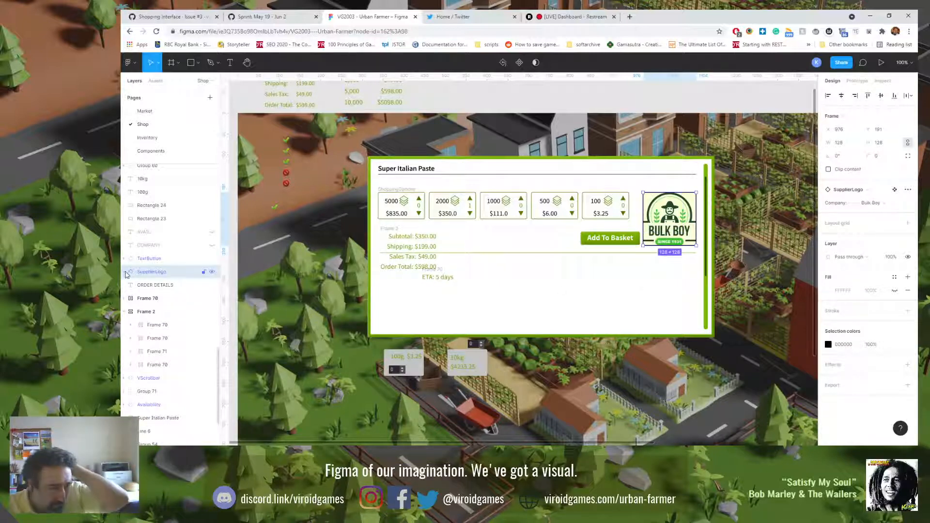
Step: Expand the SupplierLogo layer to inspect what it contains
click(125, 272)
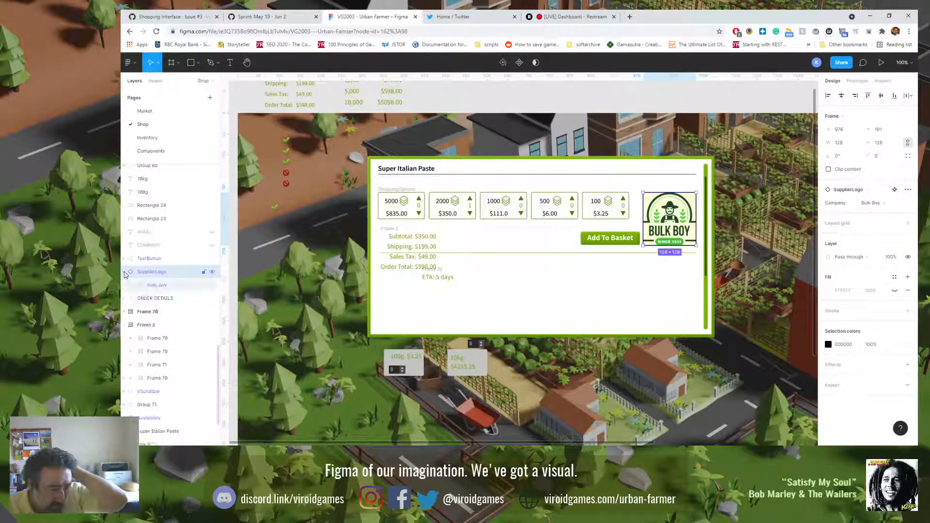
click(125, 273)
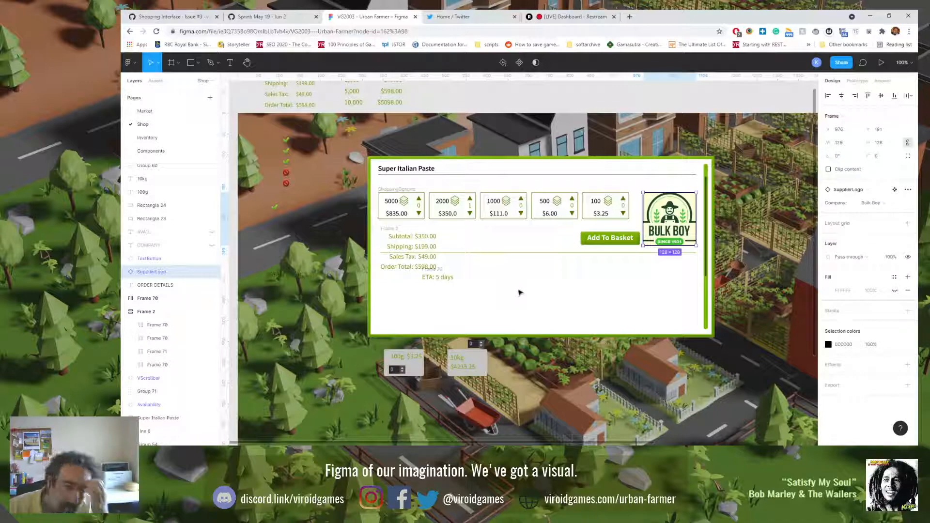
click(125, 272)
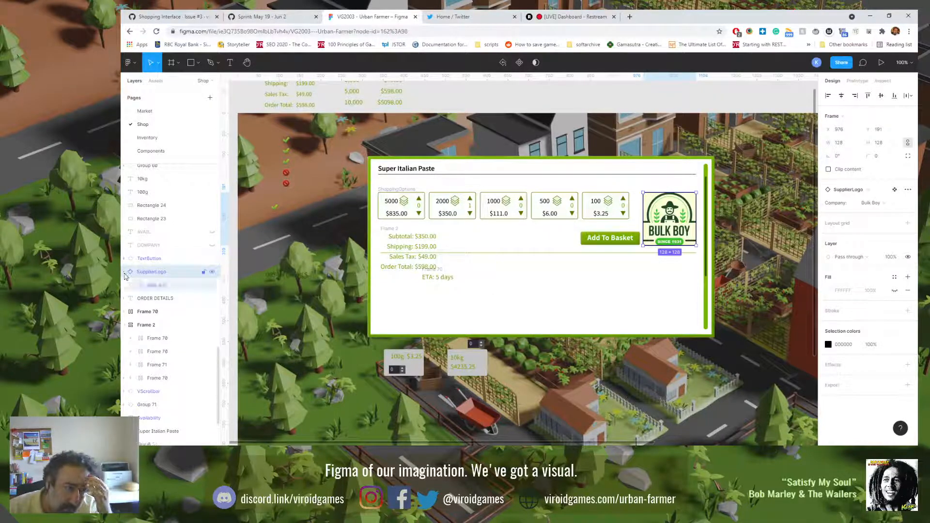
Step: Try shrinking the Bulk Boy supplier logo by its corner, and undo the resize
click(583, 242)
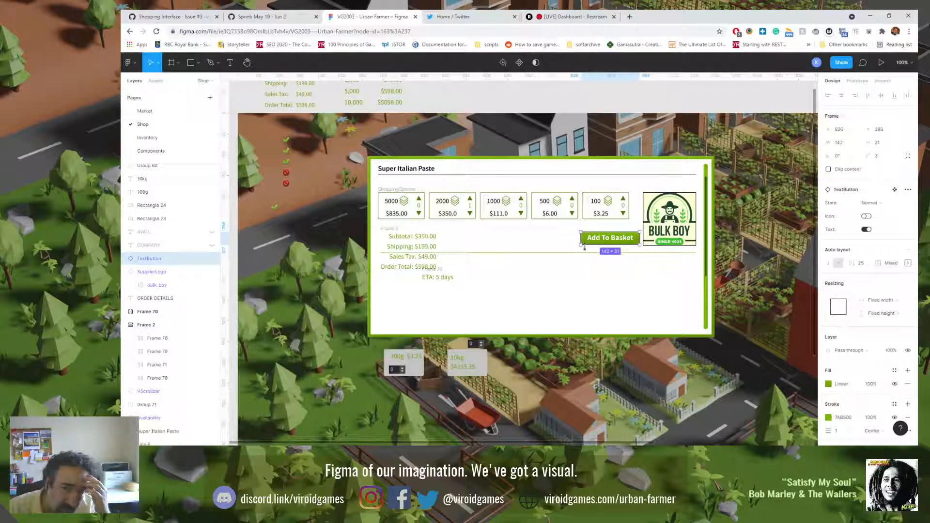
click(652, 224)
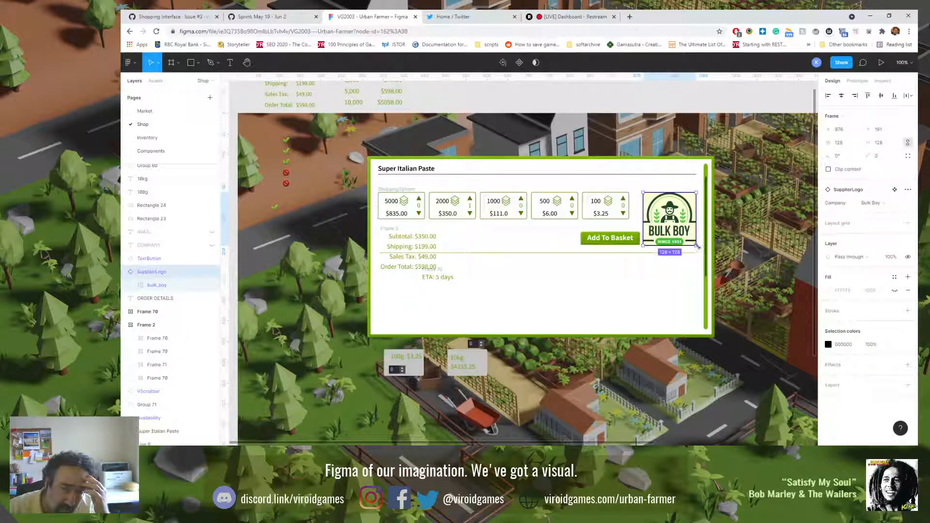
drag(697, 244, 702, 232)
key(ctrl+z)
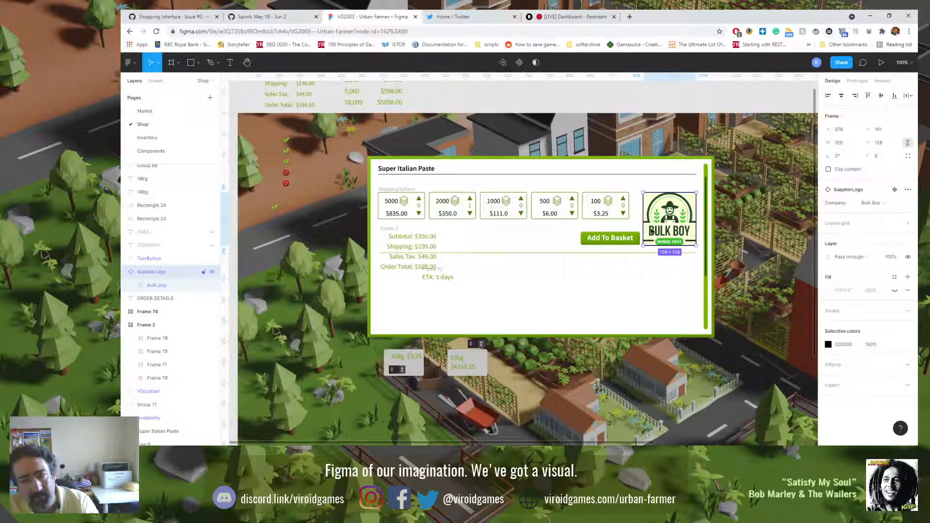
Step: Try shrinking the Add To Basket button to about 129 × 12, and undo the resize
click(590, 240)
drag(580, 245, 590, 236)
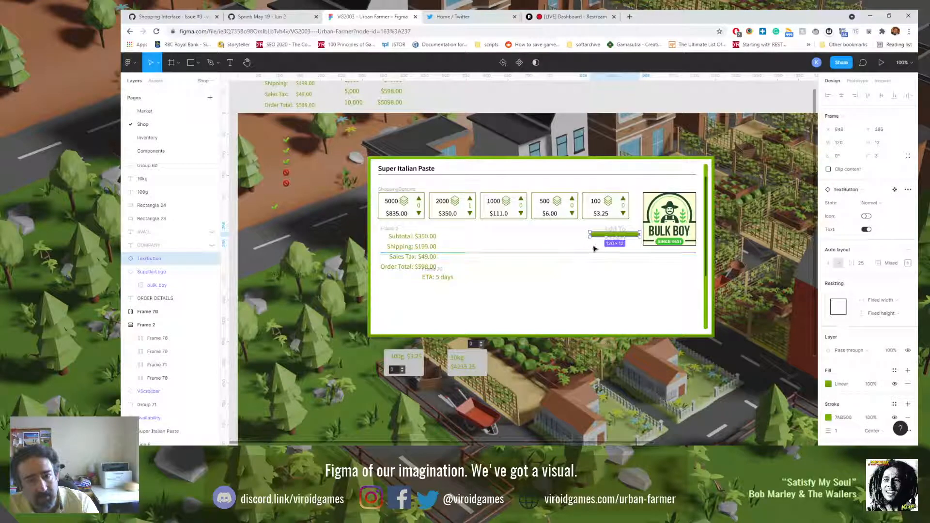
key(ctrl+z)
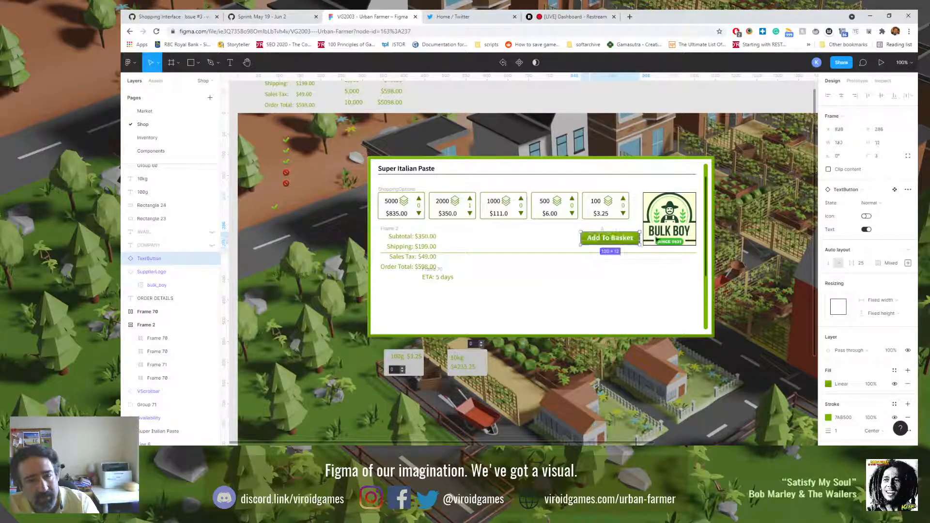
Step: Open the Bulk Boy supplier logo's main component and set its vertical constraint to Center
click(672, 226)
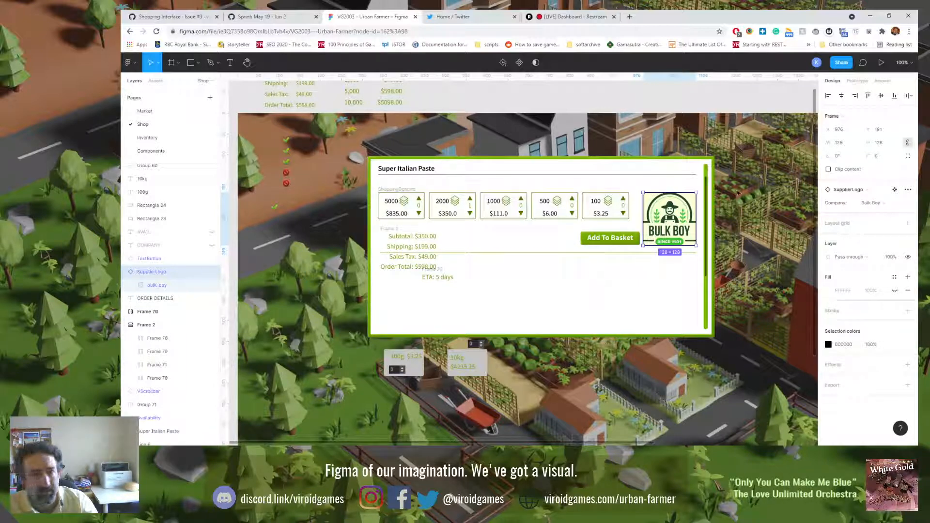
click(895, 189)
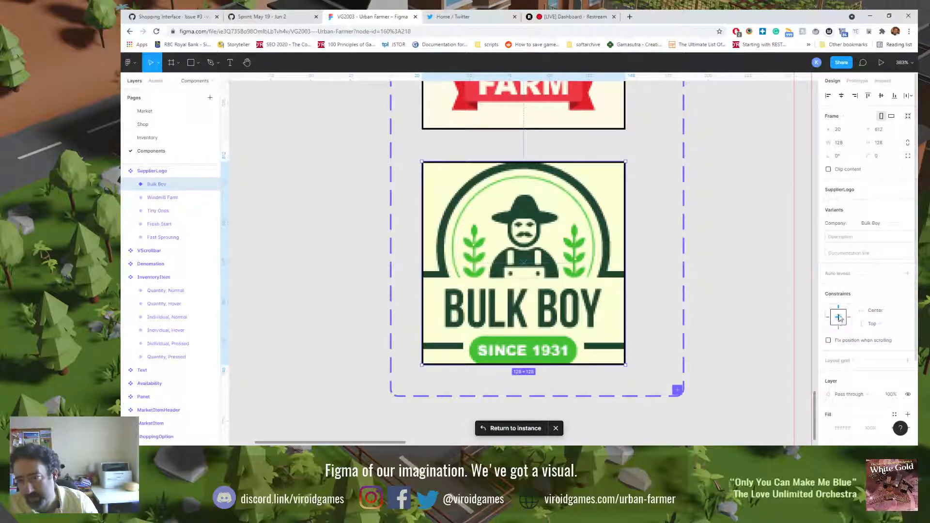
click(839, 319)
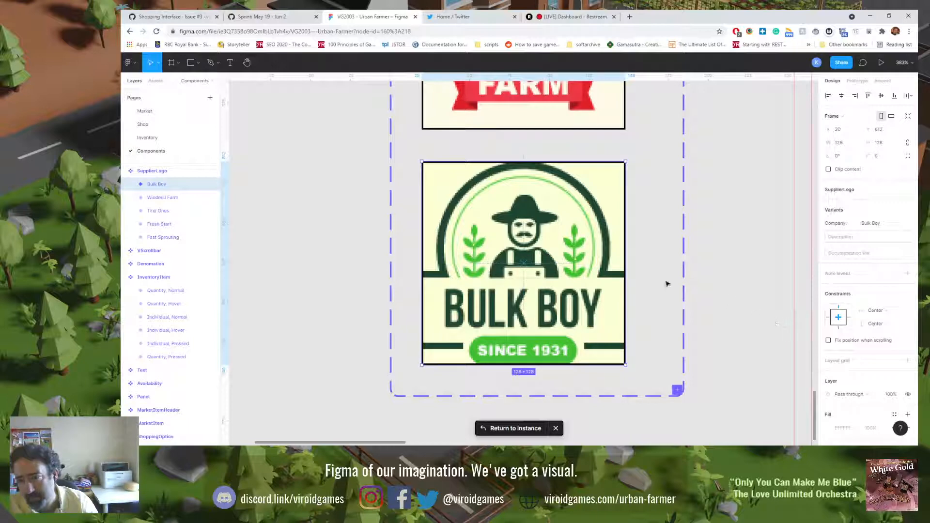
Step: Return to the Shop page, try shrinking the logo to about 105 × 95, and undo the resize
click(175, 125)
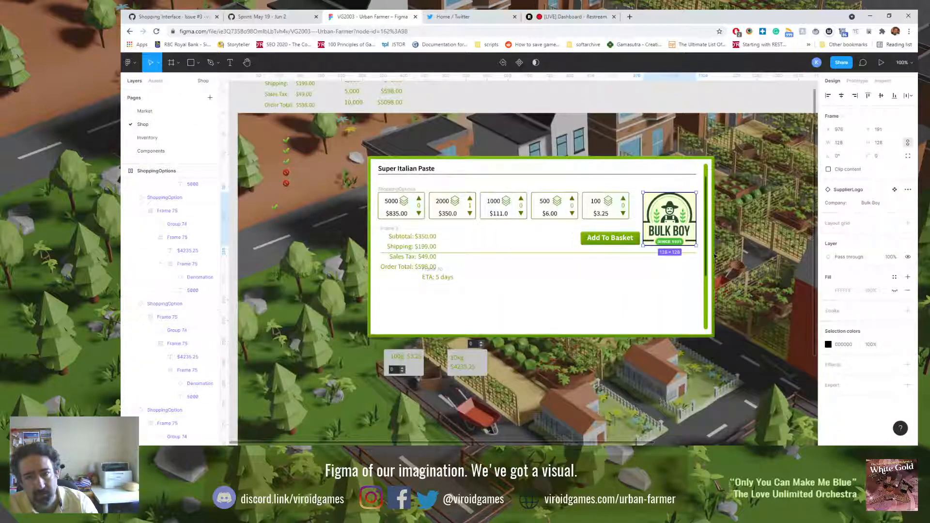
drag(696, 245, 687, 236)
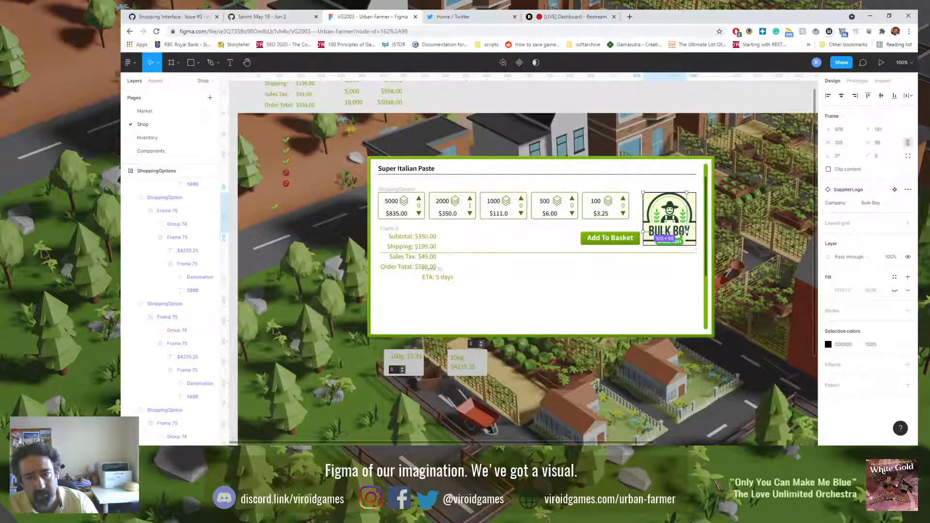
key(ctrl+z)
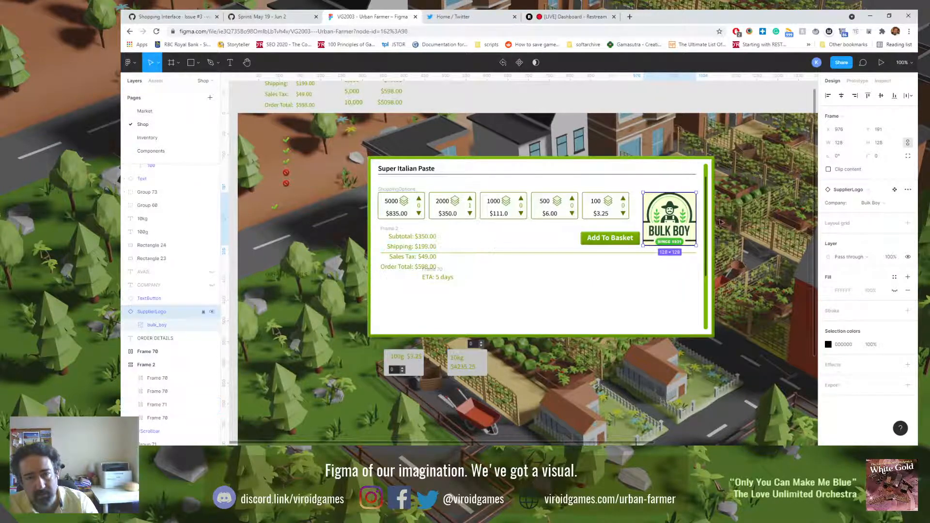
Step: Add auto layout to the Bulk Boy main component and align its contents to the center
click(895, 189)
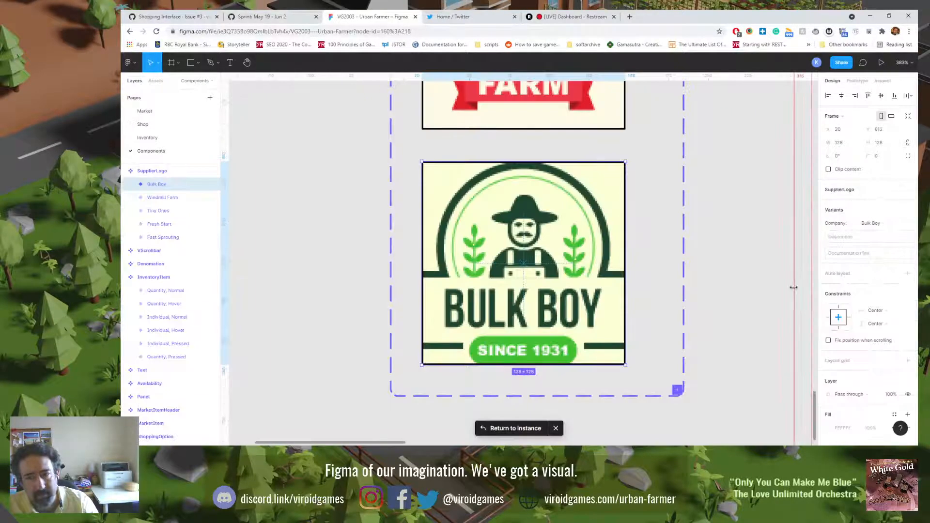
click(907, 274)
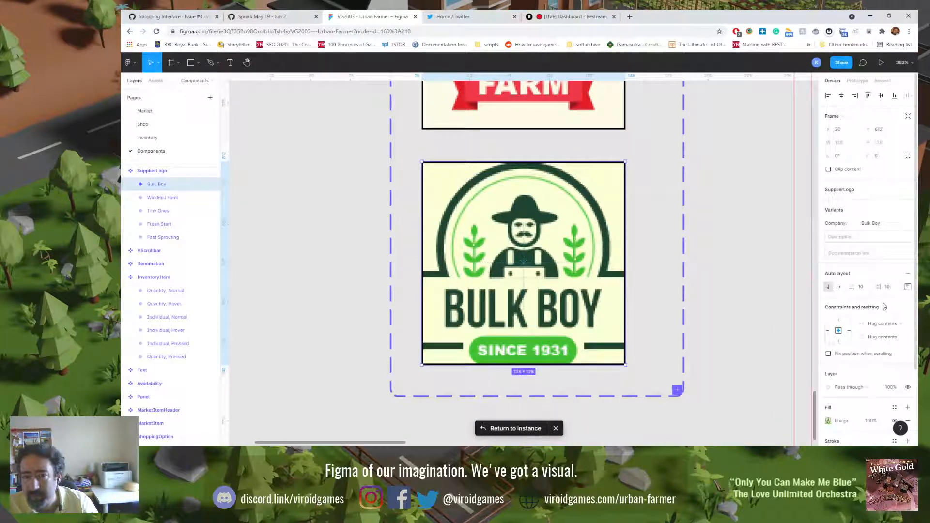
click(908, 287)
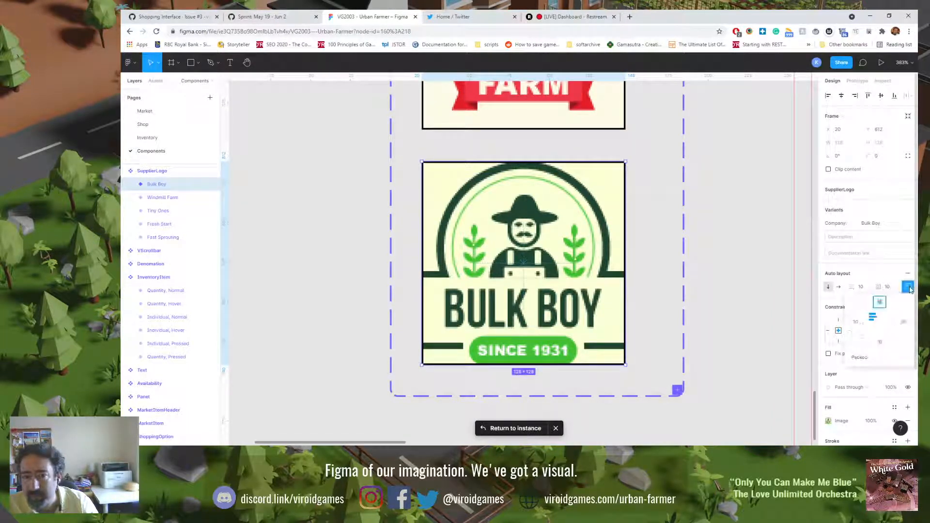
click(886, 323)
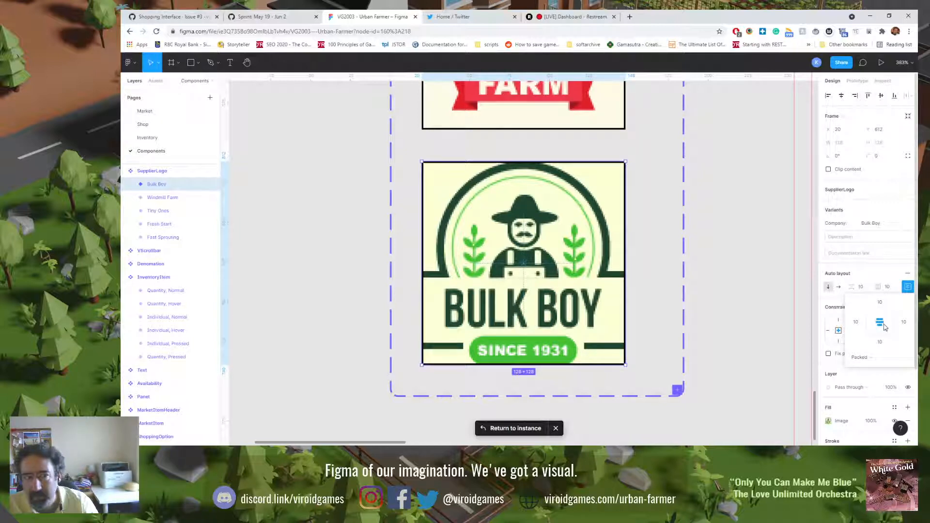
Step: Turn off Clip content for the SupplierLogo component set and return to the Shop page
click(148, 172)
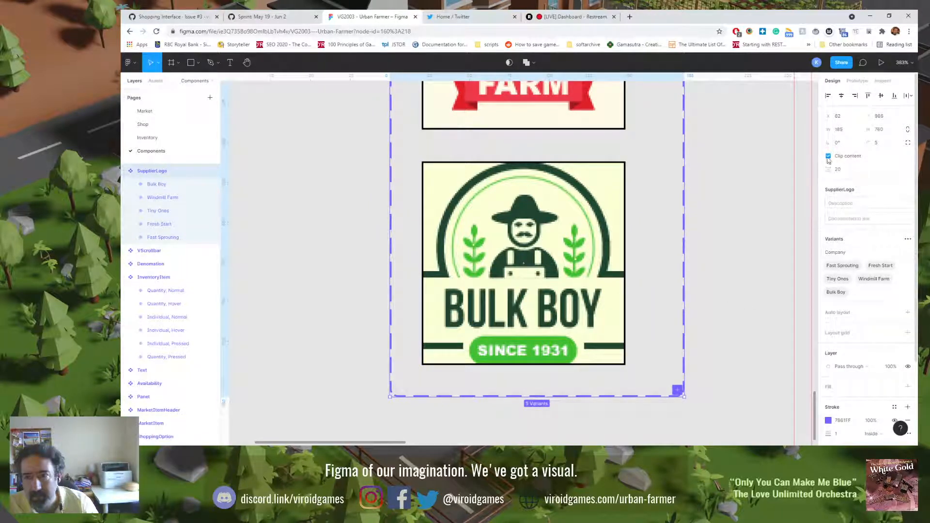
scroll(756, 237, down, 1)
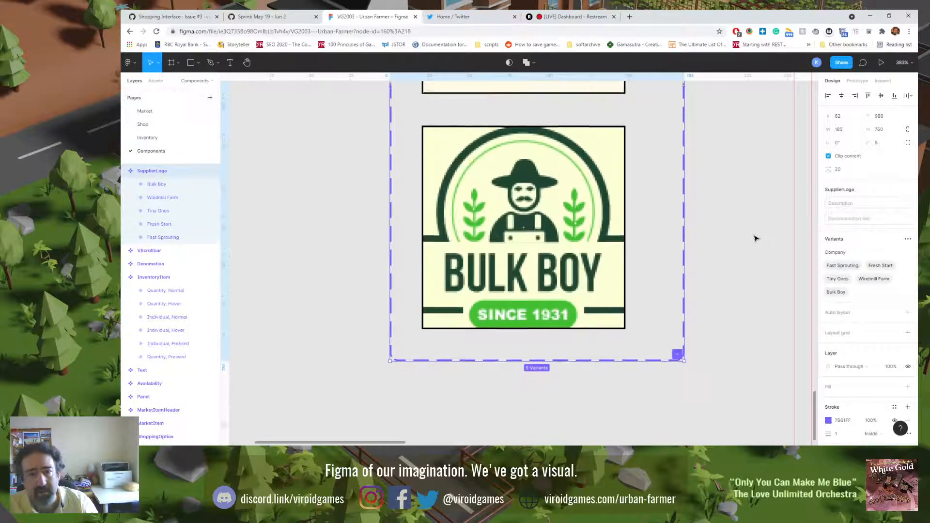
scroll(748, 237, up, 1)
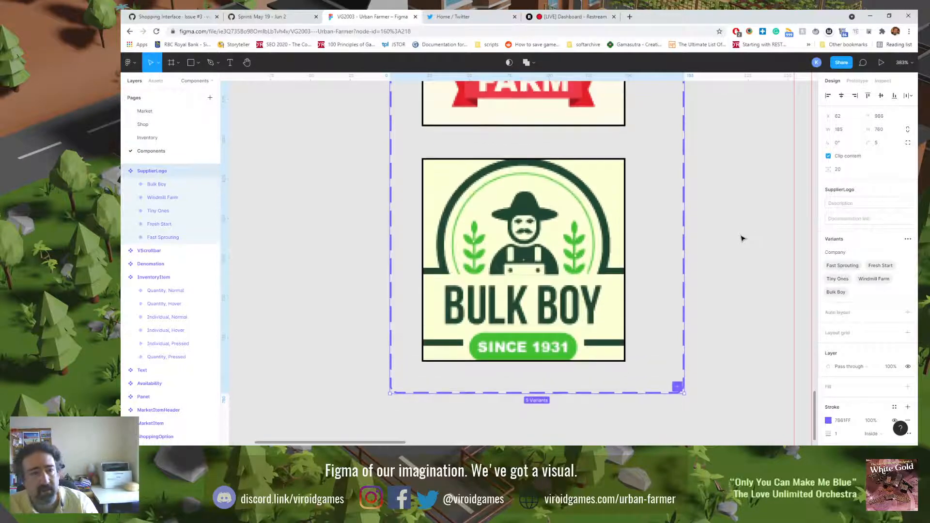
click(828, 157)
scroll(708, 257, down, 1)
scroll(709, 257, up, 10)
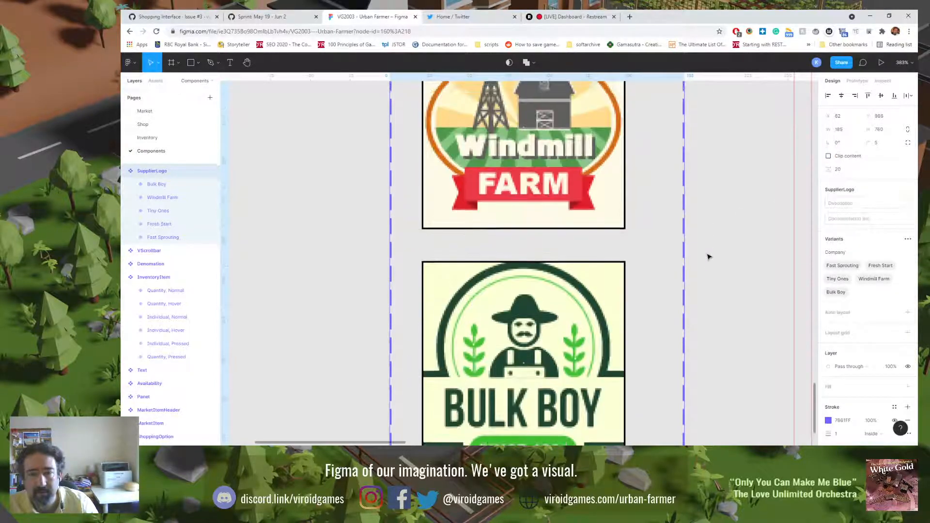
scroll(708, 256, down, 5)
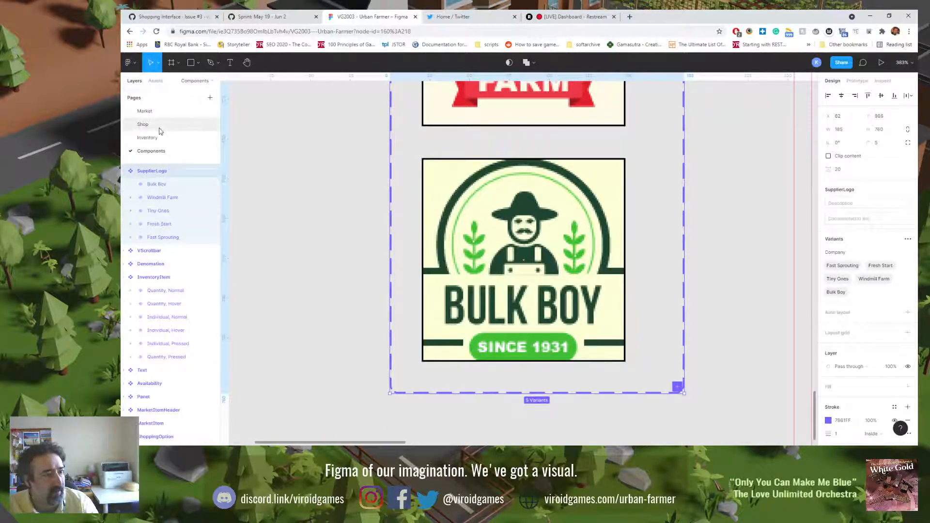
click(143, 124)
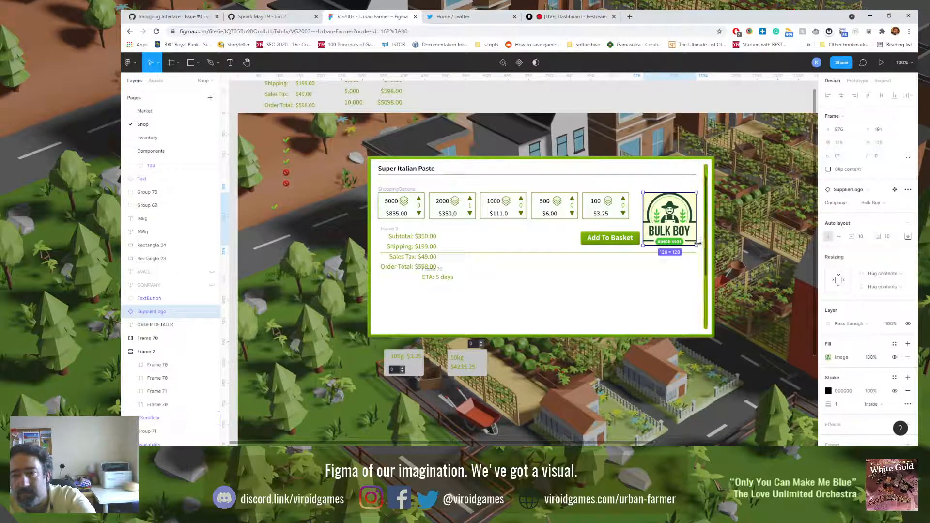
Step: Shrink the Bulk Boy logo on the shop panel to 97 × 97
mouse_move(697, 245)
mouse_down()
mouse_move(677, 233)
mouse_move(686, 237)
mouse_up()
click(879, 143)
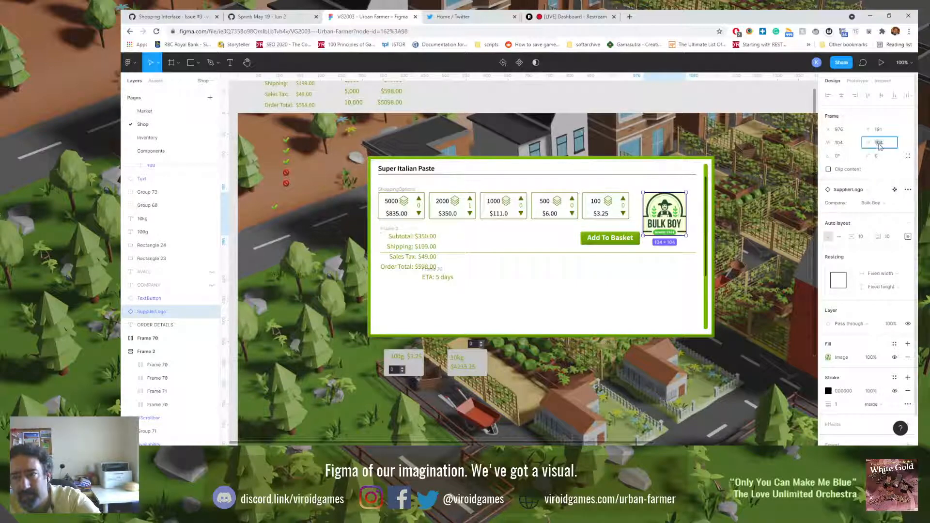
scroll(688, 242, up, 3)
scroll(691, 243, up, 2)
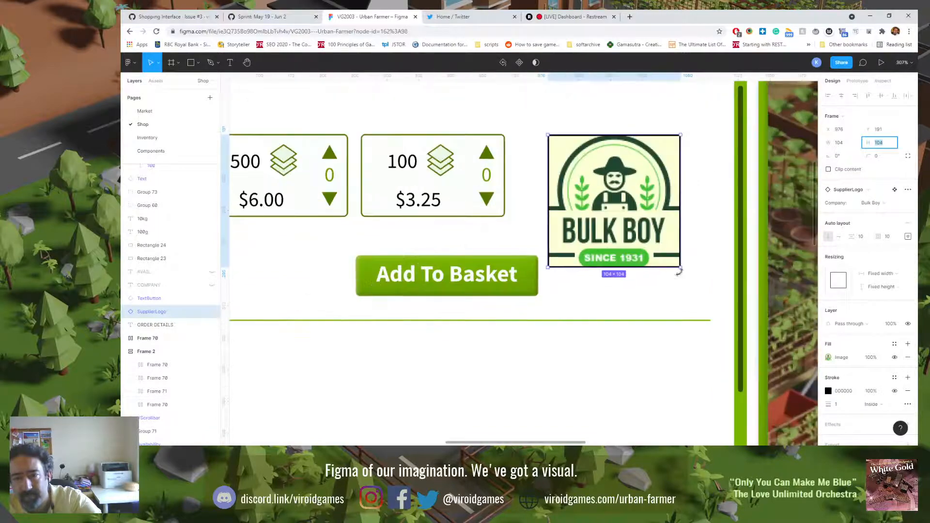
drag(680, 262, 669, 260)
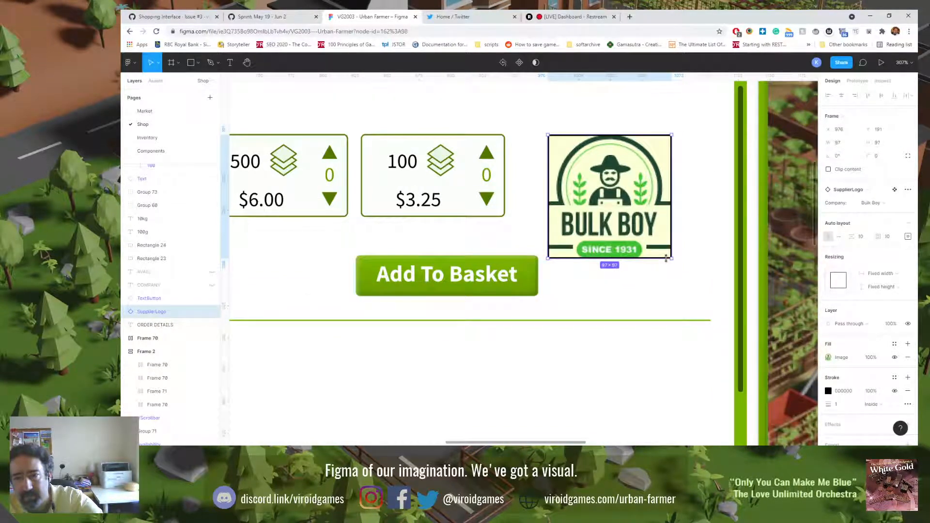
Step: Move the Add To Basket button down onto the divider line and resize the Bulk Boy logo to 96 × 96
scroll(666, 259, up, 4)
drag(313, 269, 314, 359)
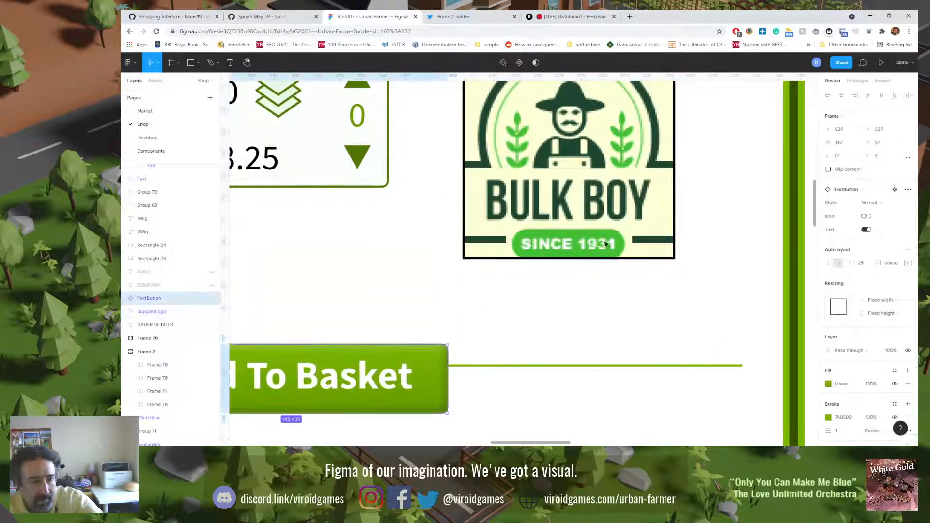
click(666, 256)
drag(677, 260, 673, 258)
Step: Move the Add To Basket button up beneath the 100 card, aligning its bottom edge with the supplier logo's
scroll(411, 263, up, 3)
scroll(411, 263, left, 5)
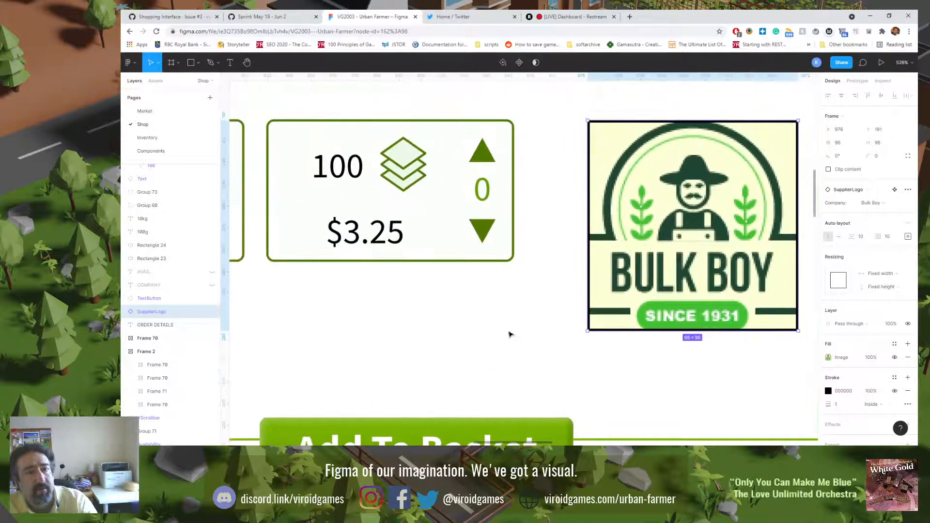
drag(436, 429, 434, 275)
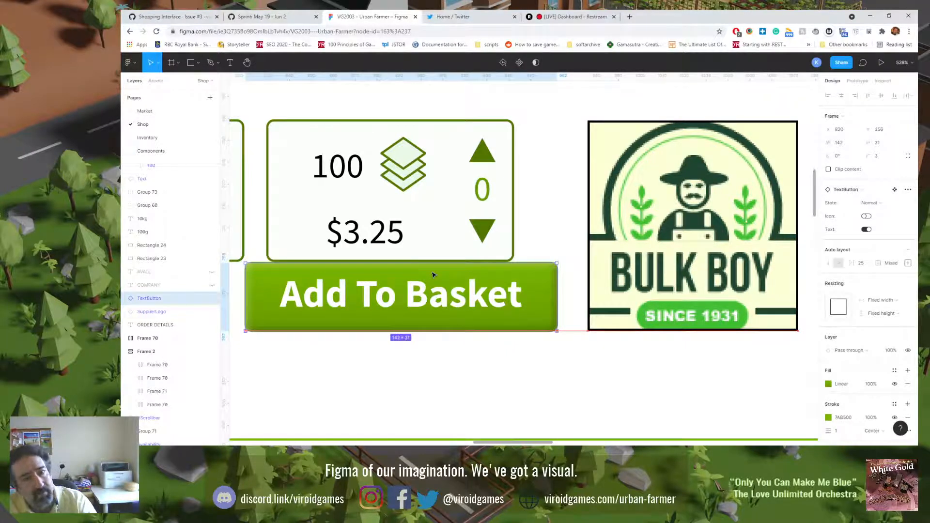
click(638, 276)
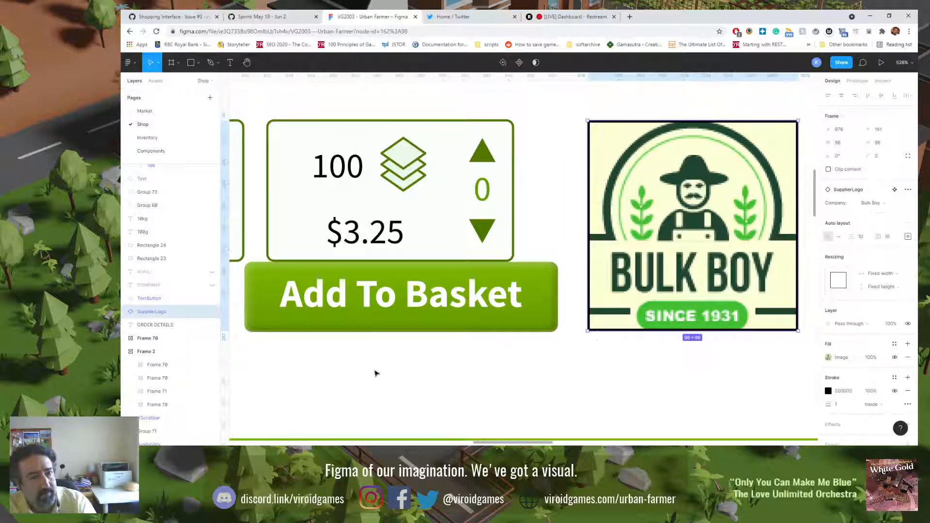
scroll(366, 361, left, 5)
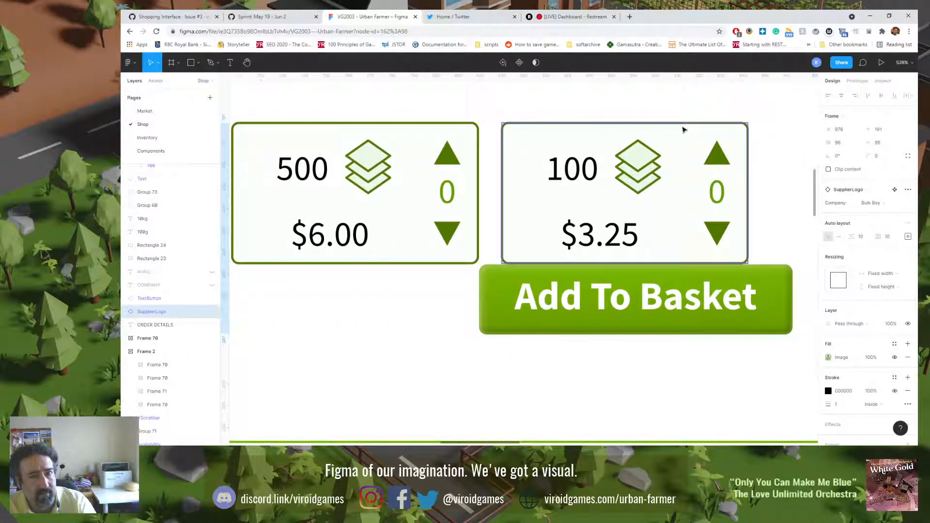
scroll(562, 271, down, 1)
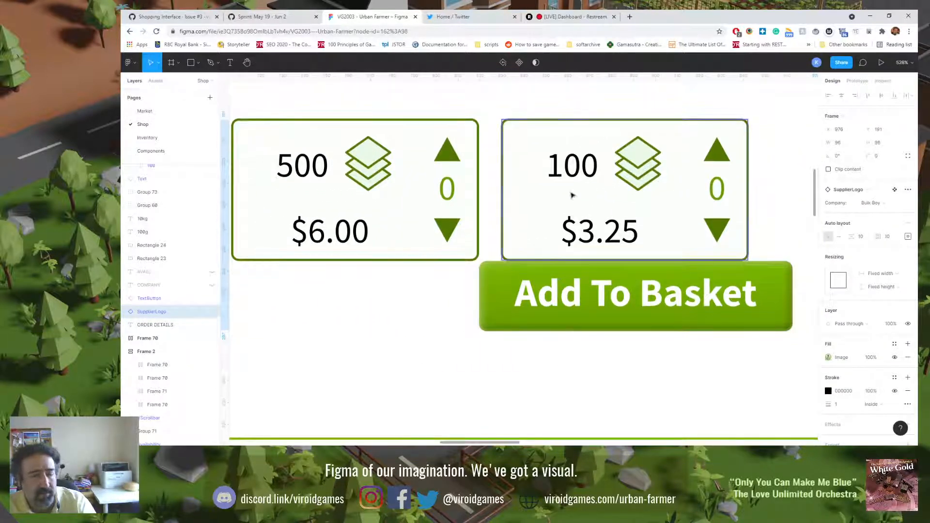
scroll(573, 249, down, 10)
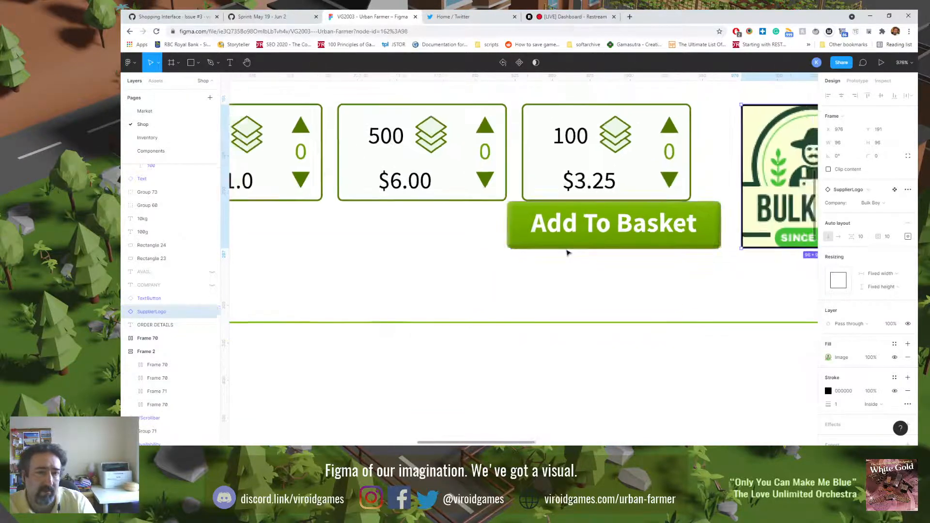
scroll(561, 253, up, 2)
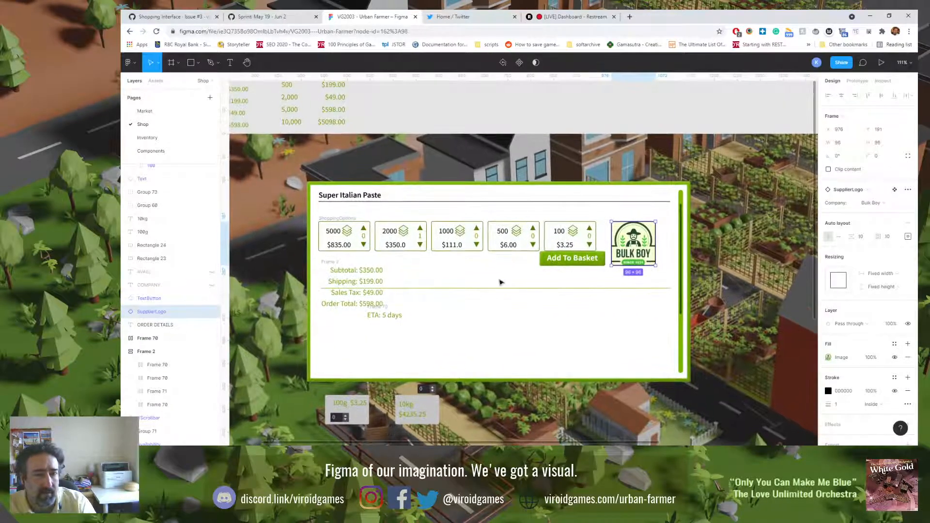
Step: Undo the recent Add To Basket button moves and Bulk Boy logo resizes on the shop panel
click(334, 267)
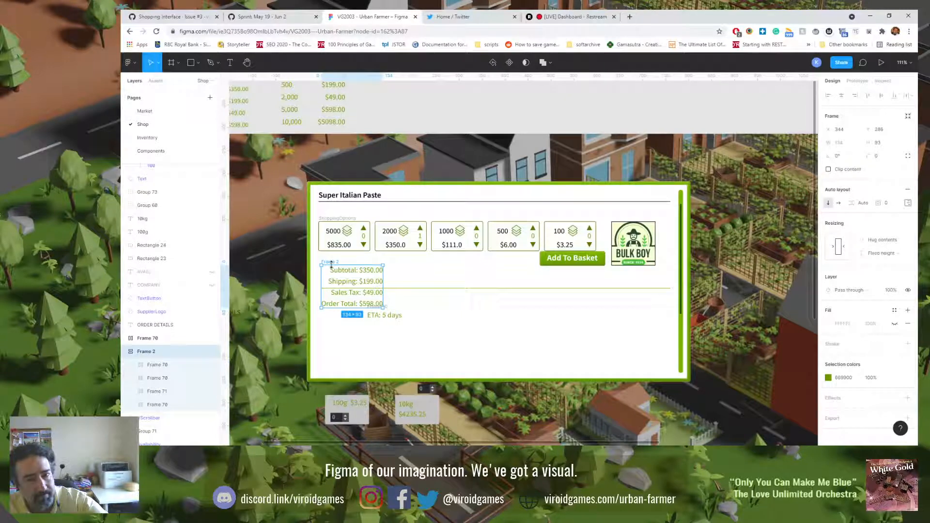
key(ctrl+z)
key(ctrl+z)
key(ctrl+z)
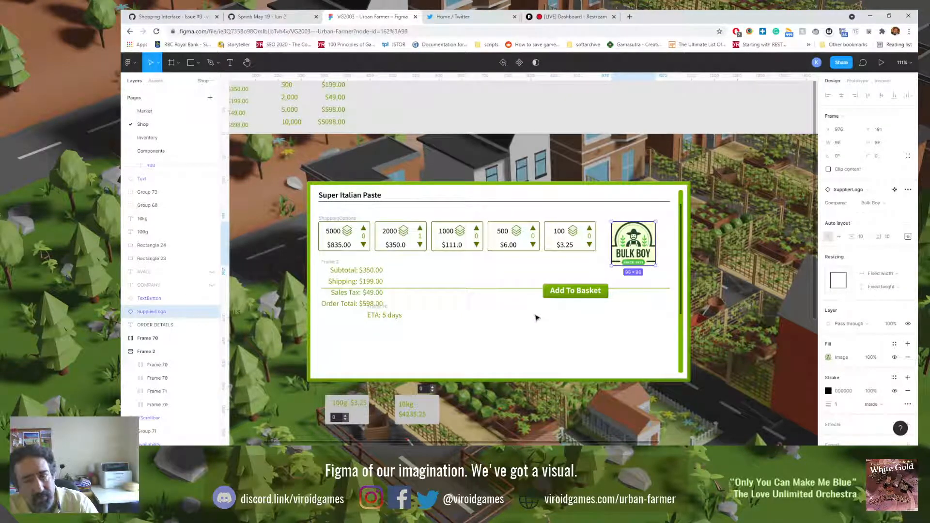
key(ctrl+z)
key(ctrl+z)
key(ctrl+z)
key(ctrl+z)
key(ctrl+z)
key(ctrl+z)
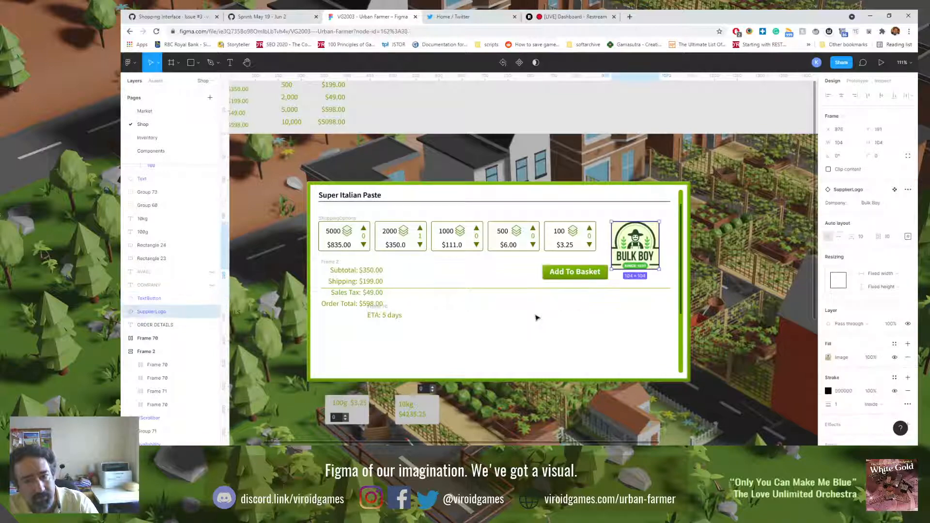
Step: Move the order summary block below the divider line, beneath the Add To Basket button
click(357, 270)
drag(357, 269, 575, 315)
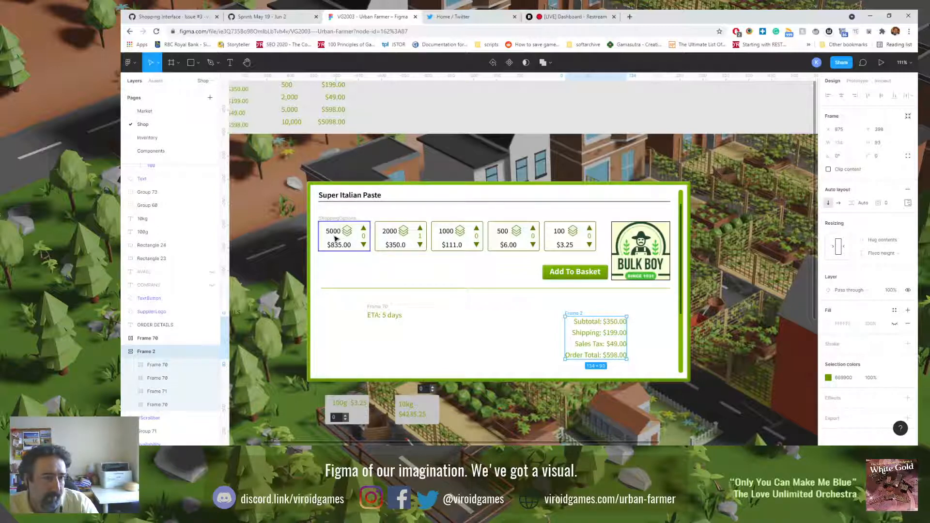
Step: Collapse the ShoppingOption layers and duplicate the 5000 card within the ShoppingOptions row
click(336, 229)
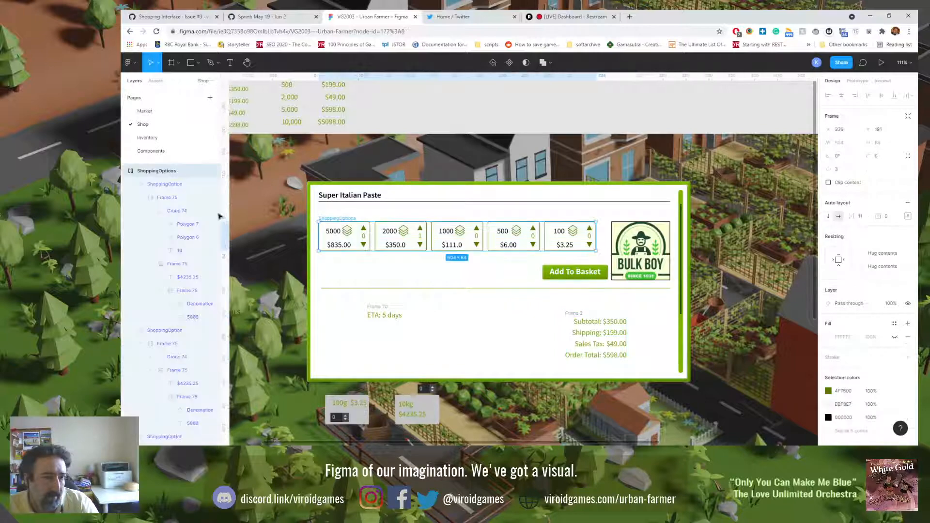
click(165, 187)
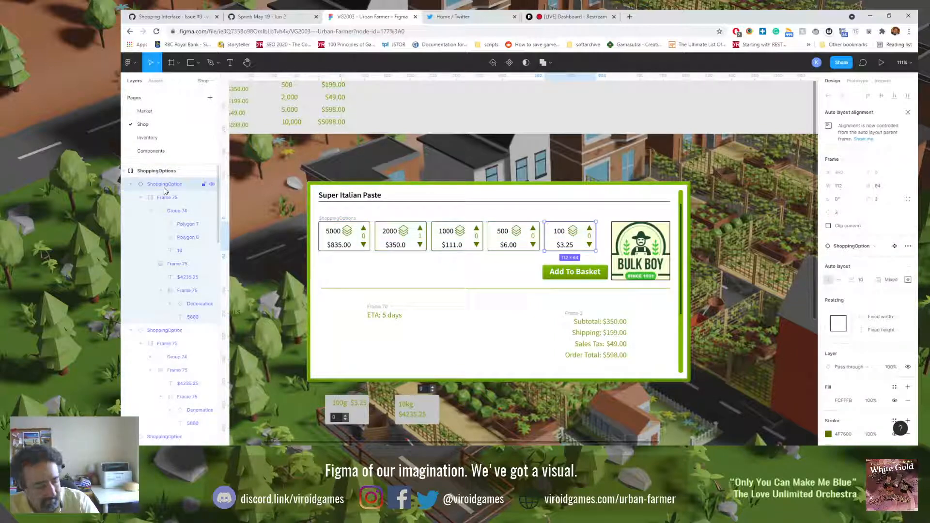
click(130, 184)
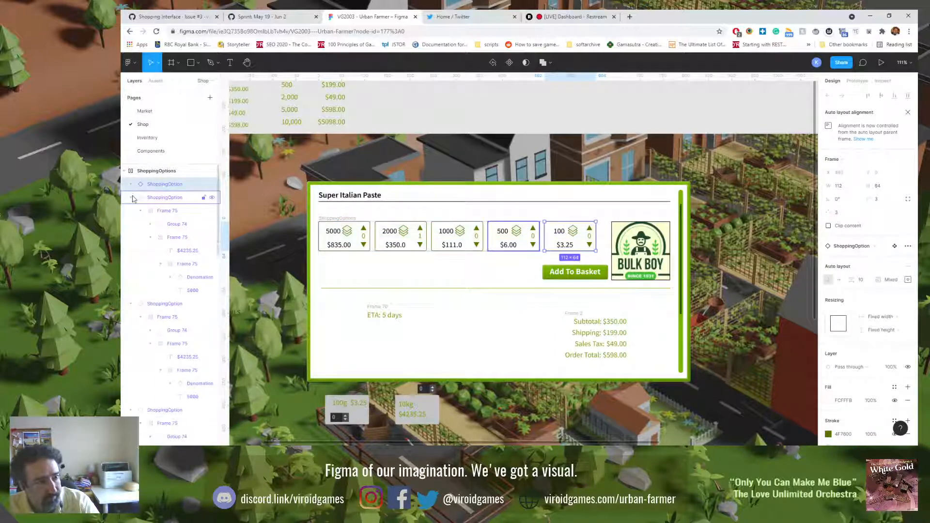
click(134, 209)
click(131, 211)
click(130, 224)
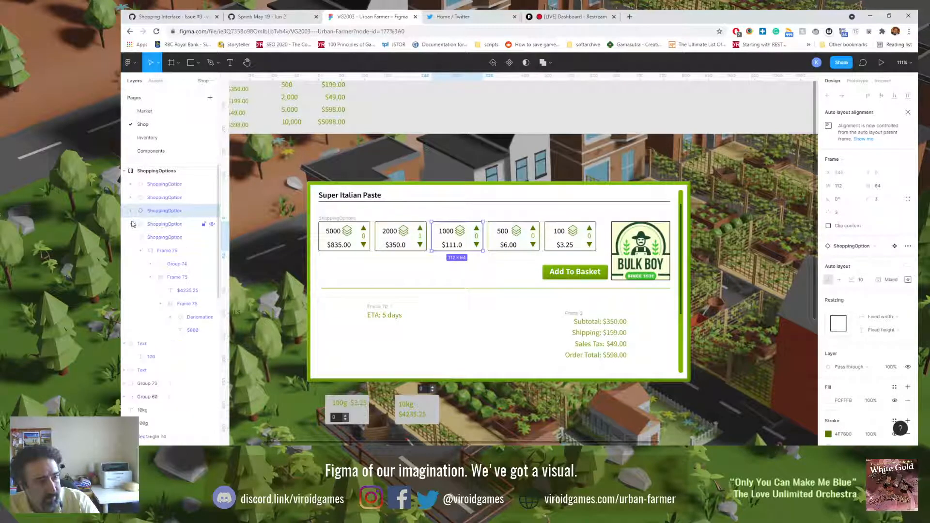
click(130, 237)
click(150, 239)
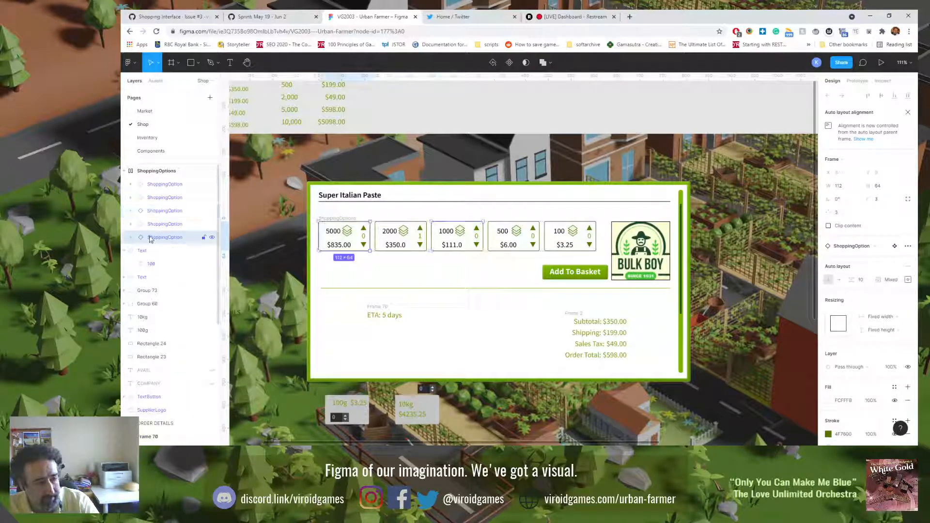
key(ctrl+d)
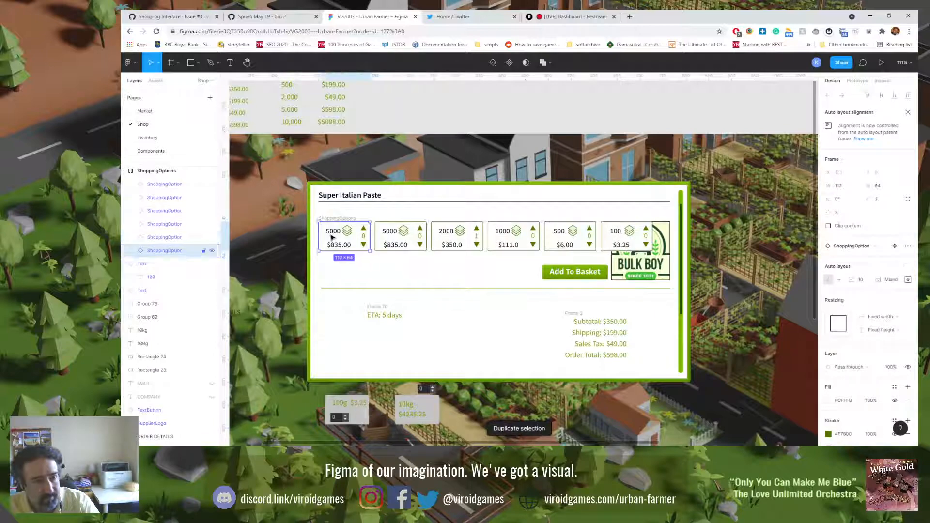
Step: Change the quantity on the first shopping option card to 10000
double_click(331, 236)
double_click(331, 234)
double_click(330, 233)
double_click(331, 233)
double_click(331, 232)
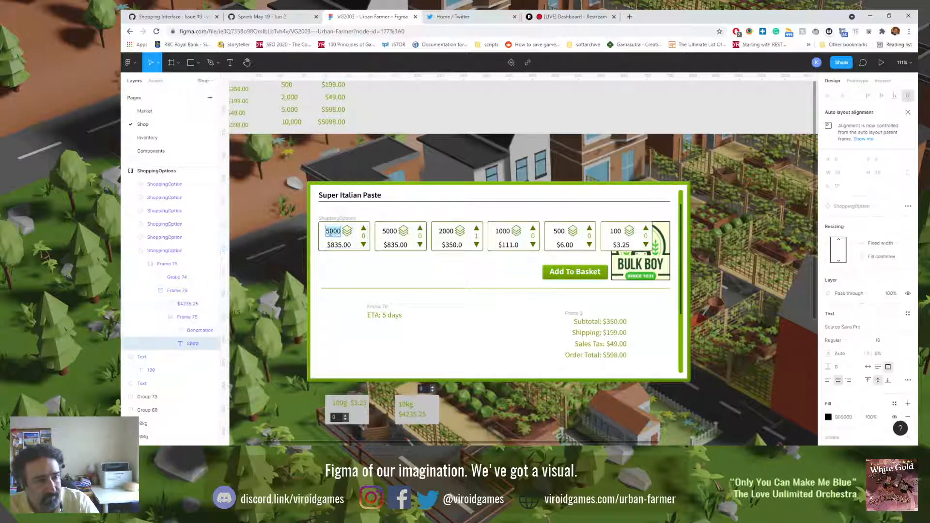
click(330, 232)
text(10)
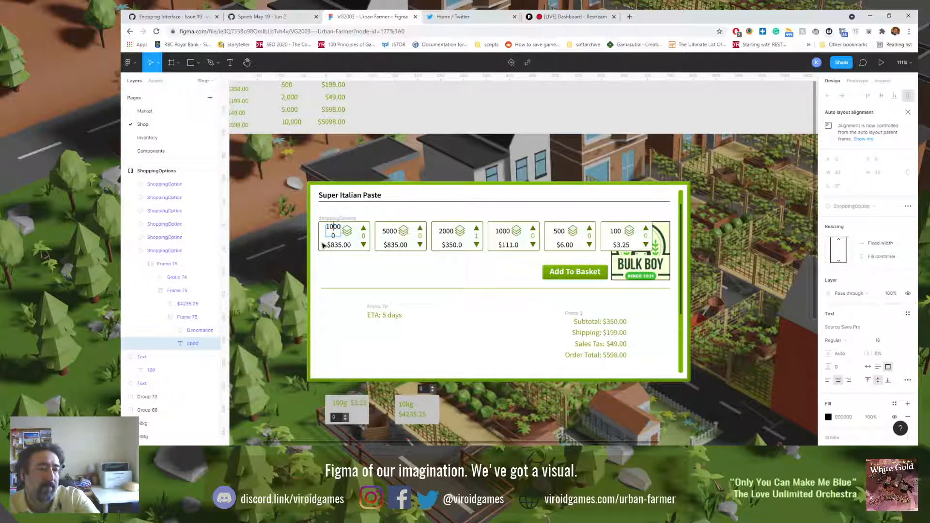
key(Escape)
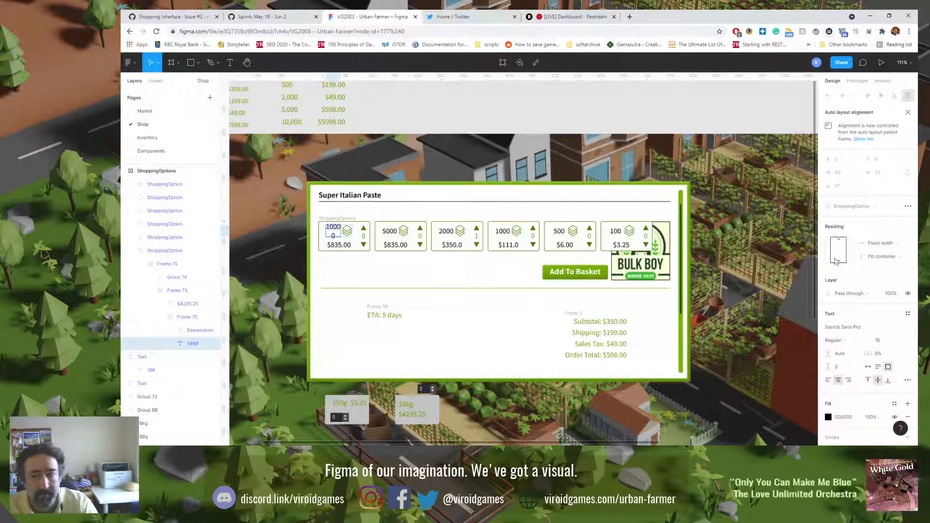
Step: Set the price on the 10000 card to $935.00
click(336, 245)
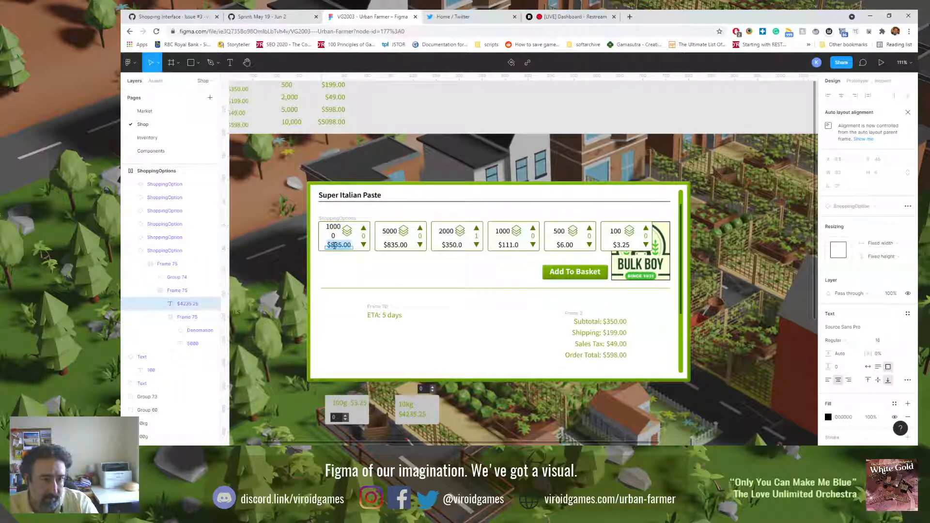
key(Escape)
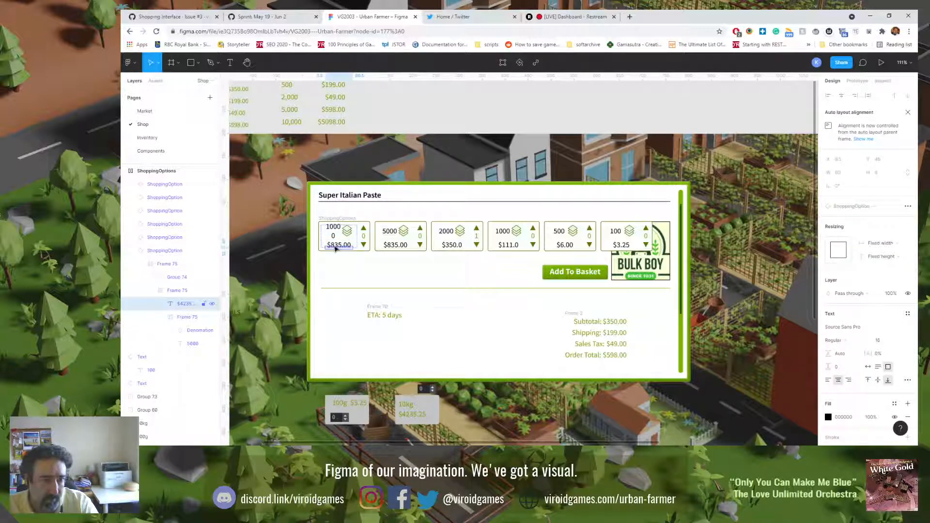
double_click(335, 247)
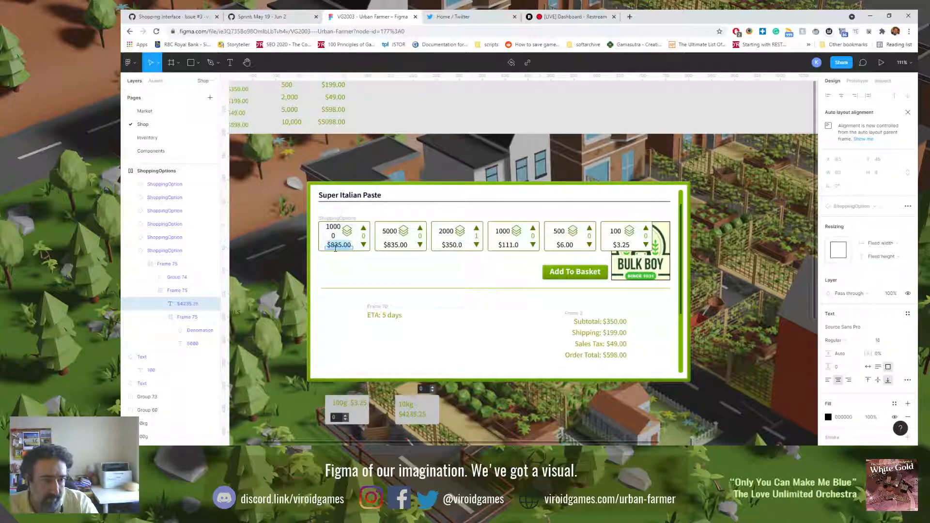
click(336, 246)
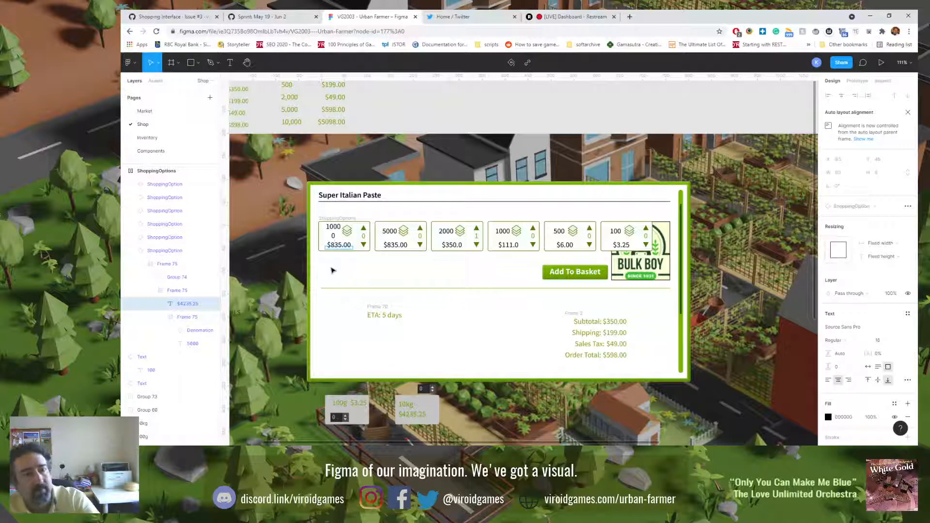
key(BackSpace)
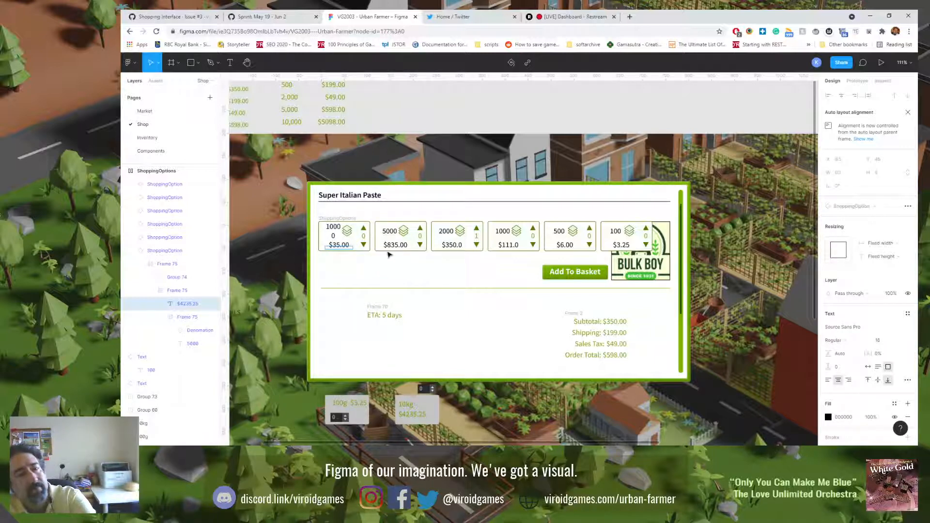
text(9)
Step: Set the price on the 5000 card to $635.00
click(390, 247)
key(BackSpace)
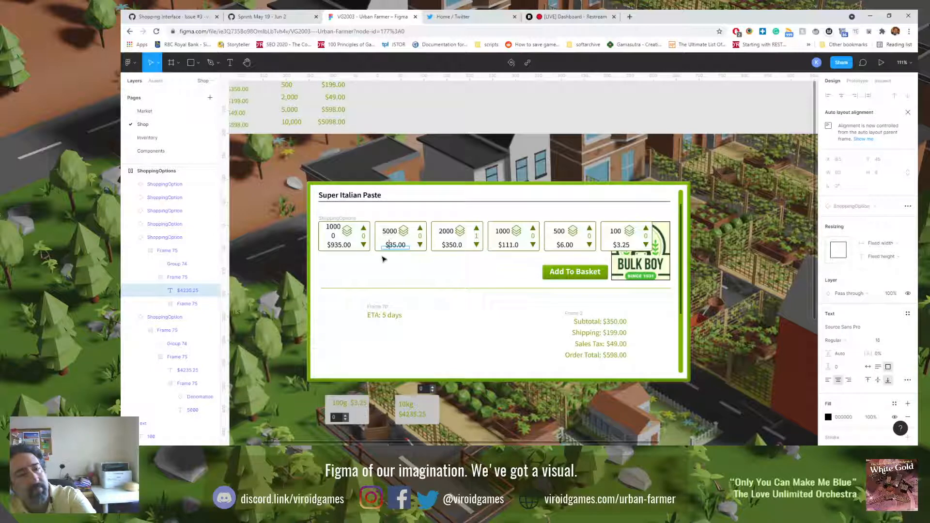
text(6)
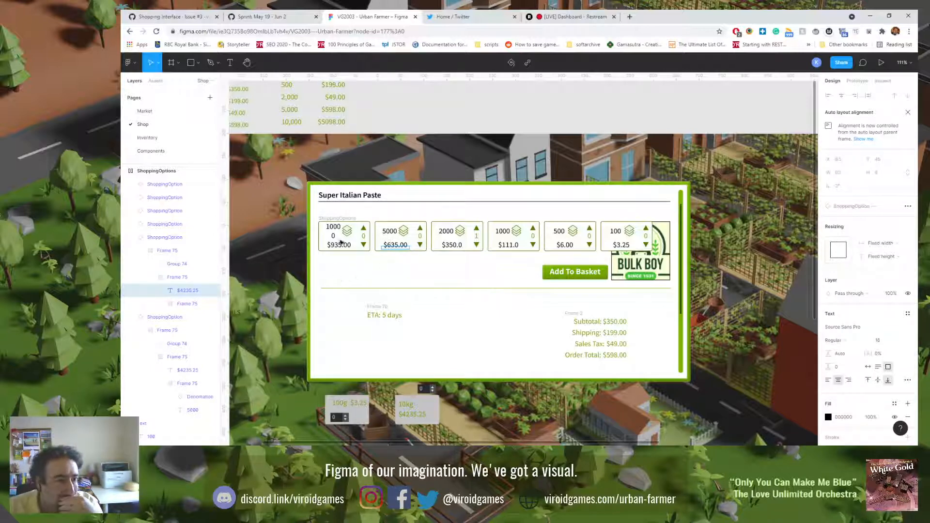
key(Escape)
key(Escape)
key(Escape)
key(Escape)
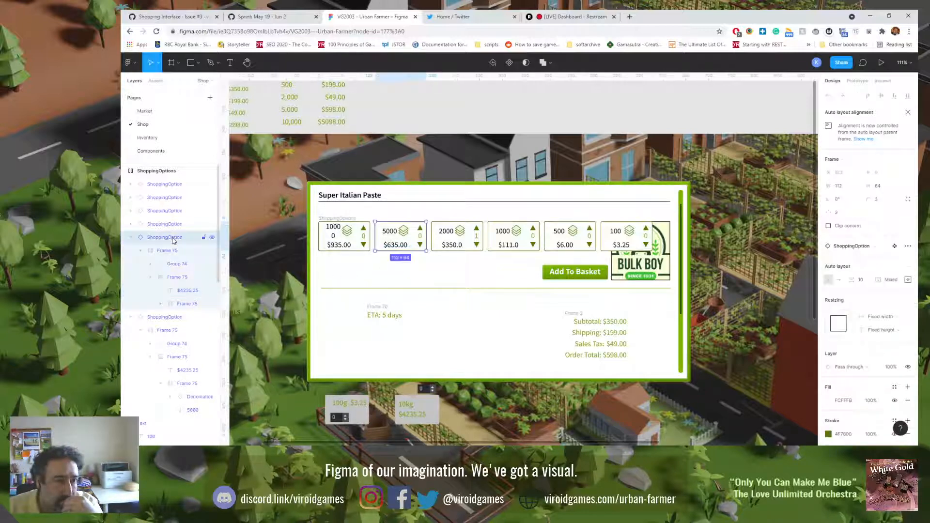
Step: Go to the main ShoppingOption component and change its quantity text to 10000
click(895, 246)
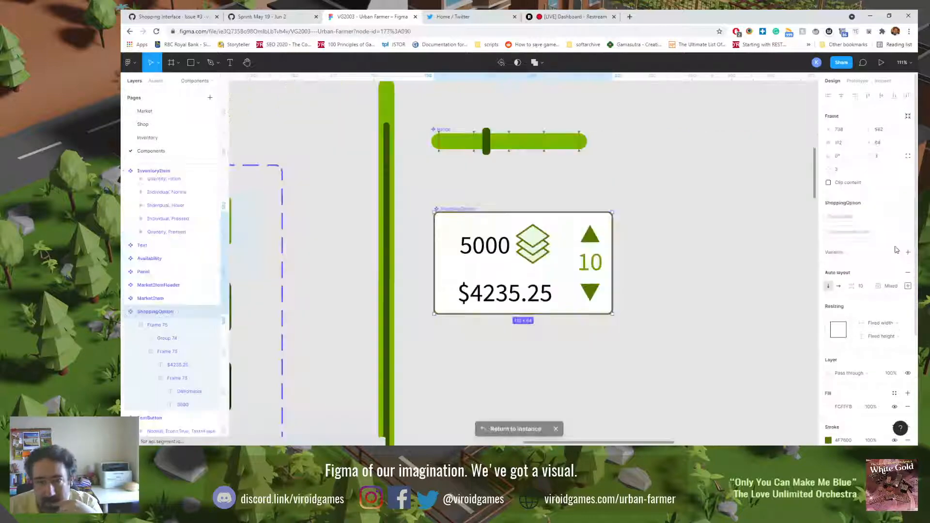
double_click(469, 252)
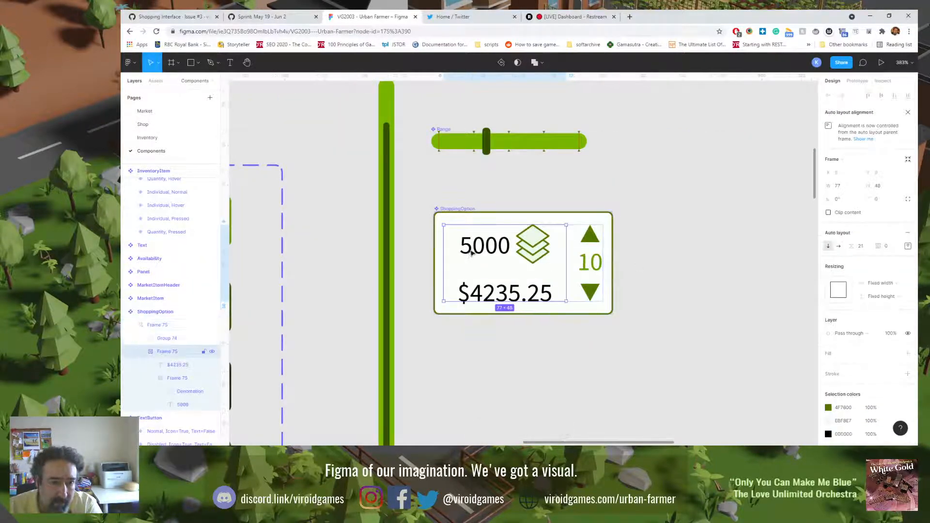
double_click(472, 252)
double_click(472, 253)
double_click(471, 252)
click(472, 253)
drag(472, 251, 466, 249)
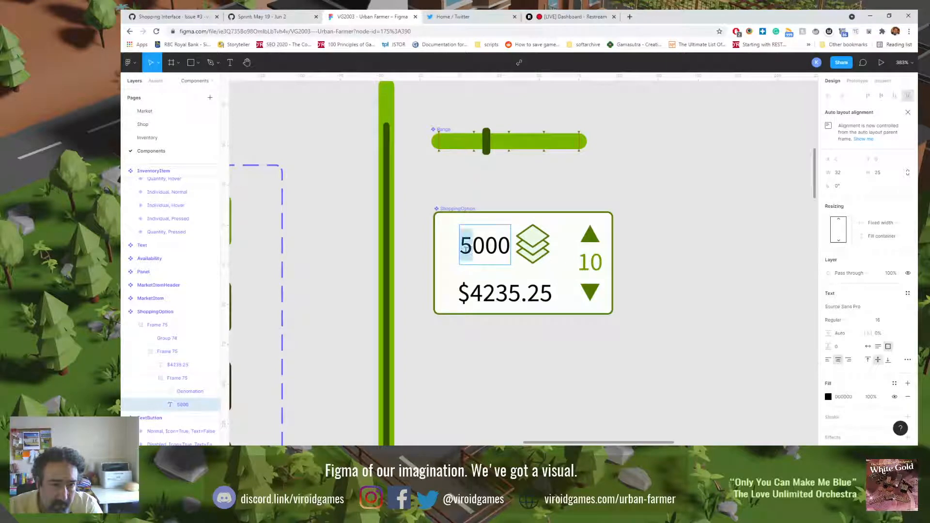
click(466, 250)
key(shift+Right)
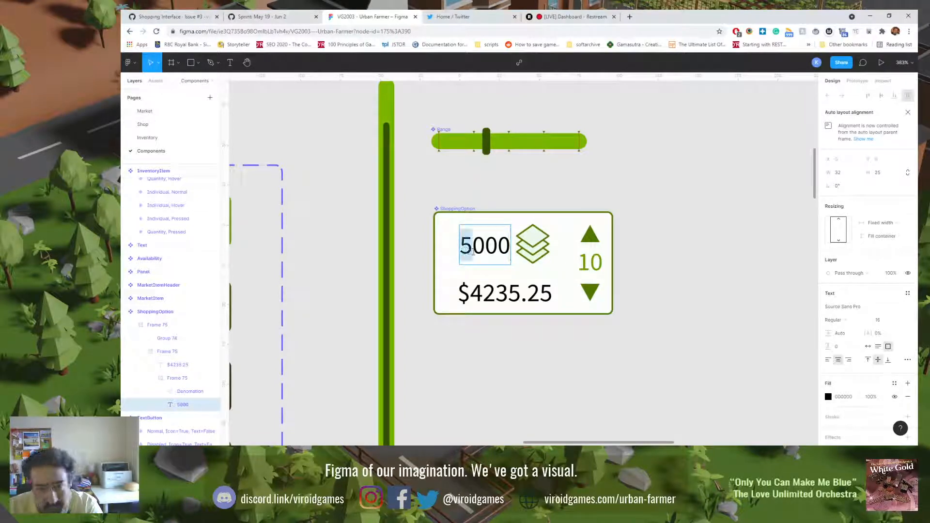
text(10)
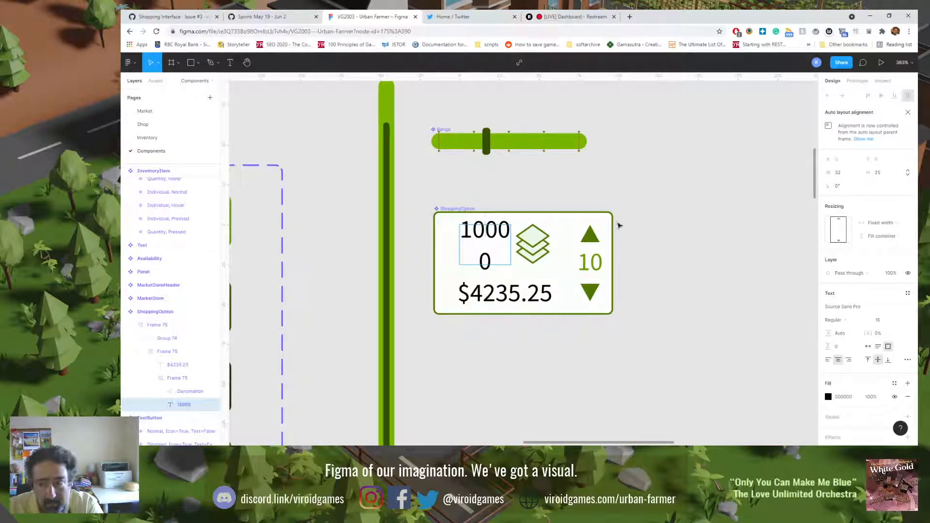
Step: Widen the component's quantity text box to 40 so 10000 fits on one line
click(889, 230)
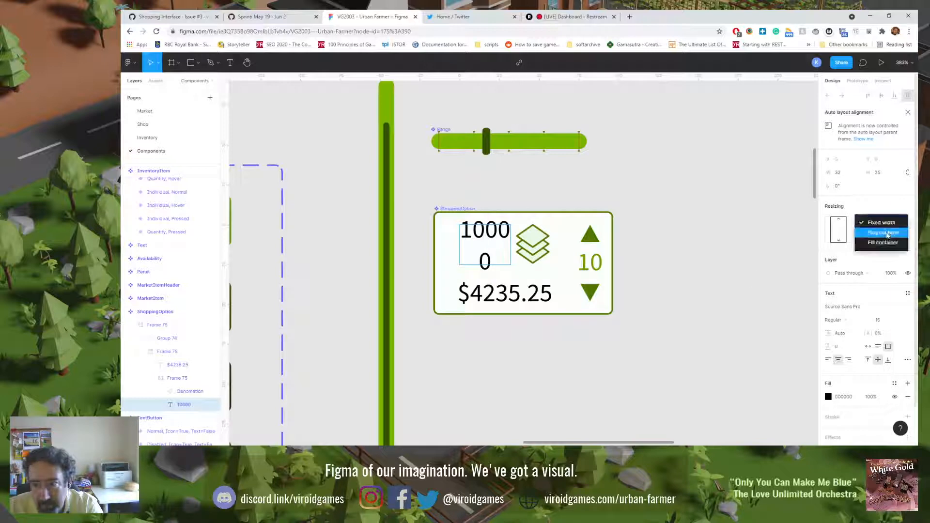
click(880, 235)
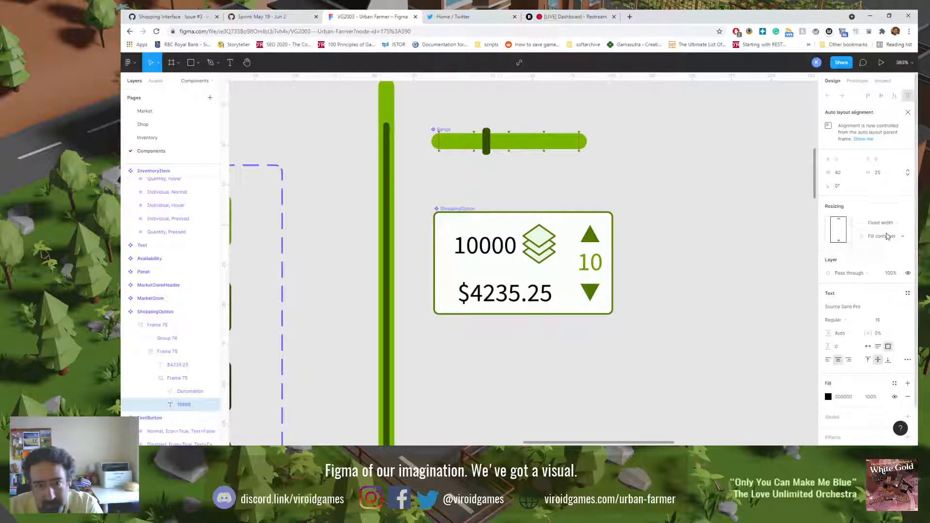
click(442, 324)
Step: On the Shop page, collapse the ShoppingOption layers and wrap the 10000, 5000 and 2000 cards in a frame
click(162, 127)
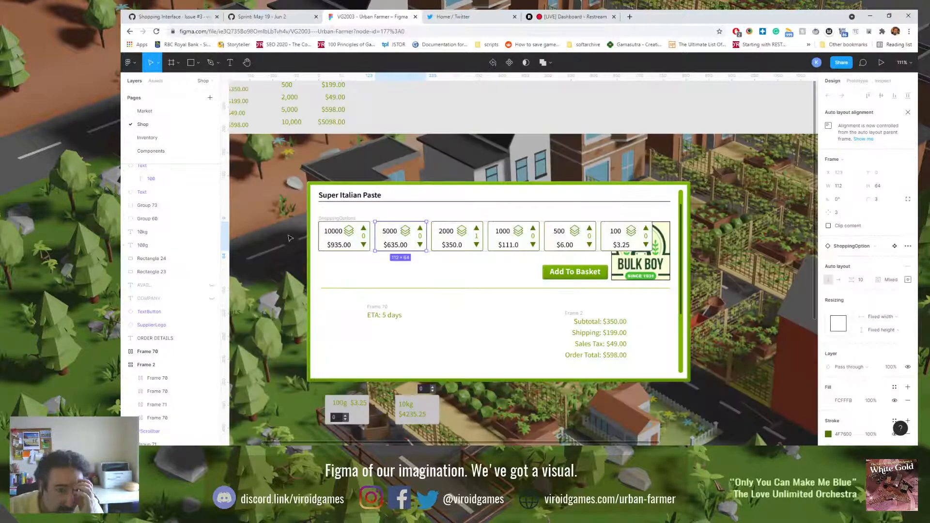
click(339, 228)
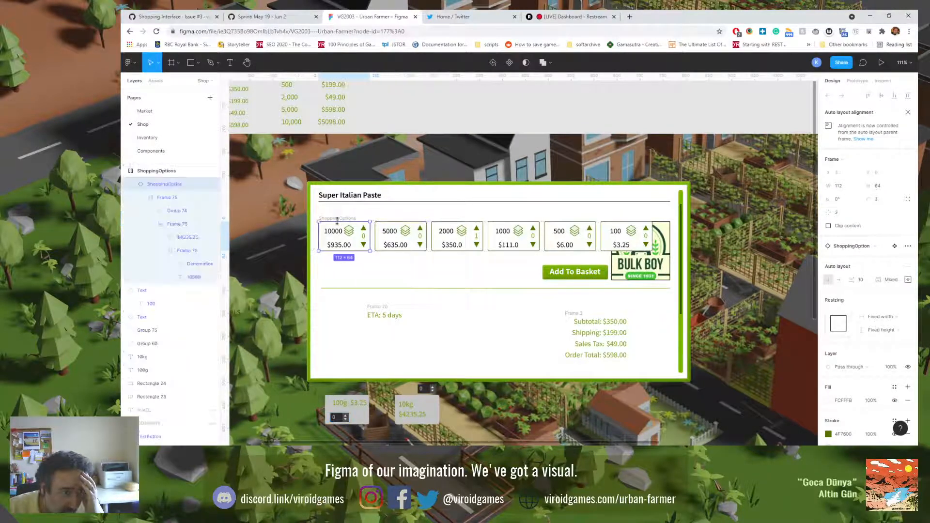
scroll(140, 206, up, 2)
click(130, 268)
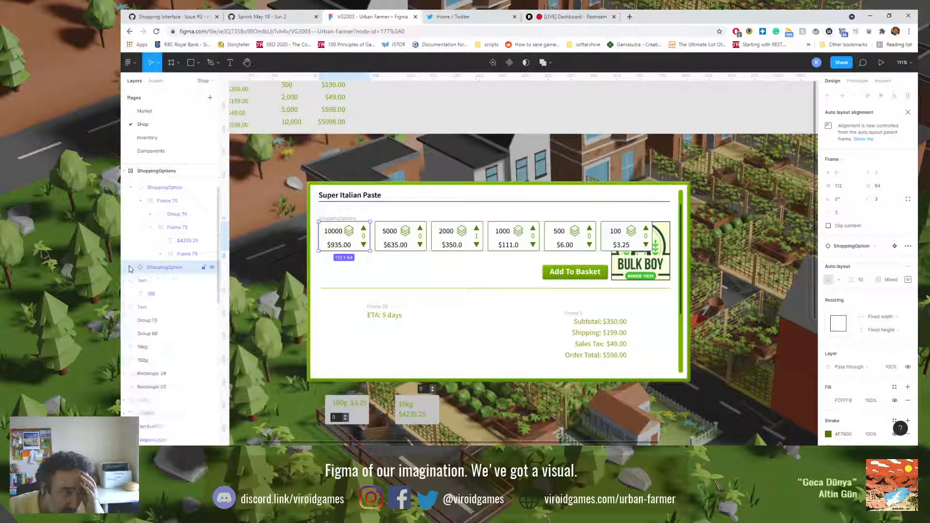
scroll(130, 250, up, 2)
click(129, 250)
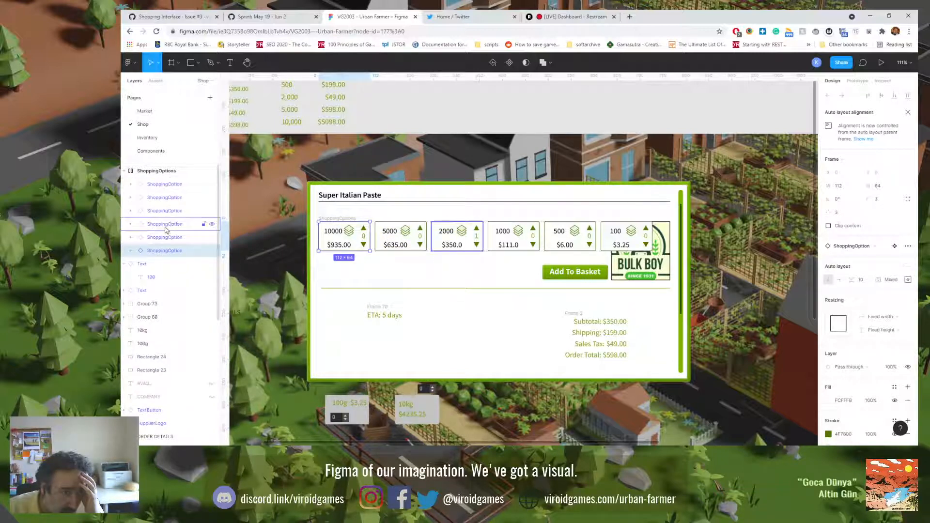
click(165, 227)
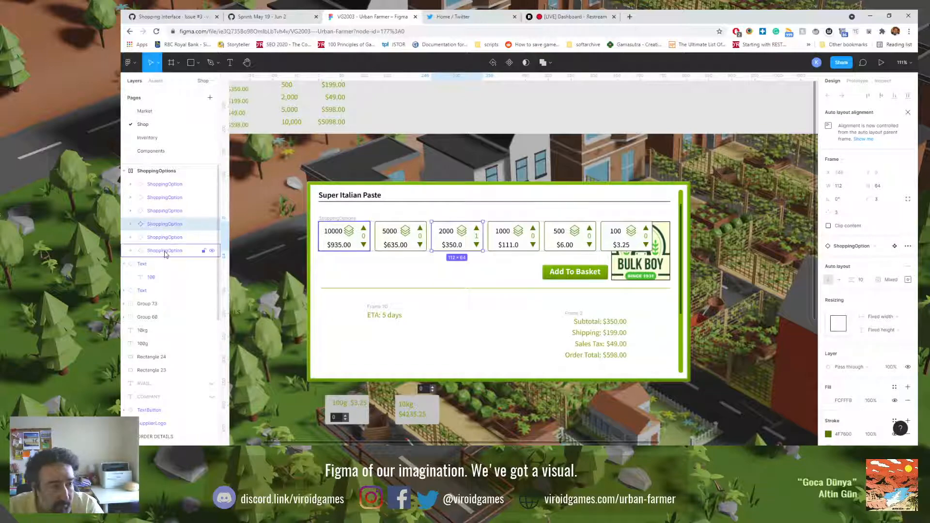
shift+click(165, 252)
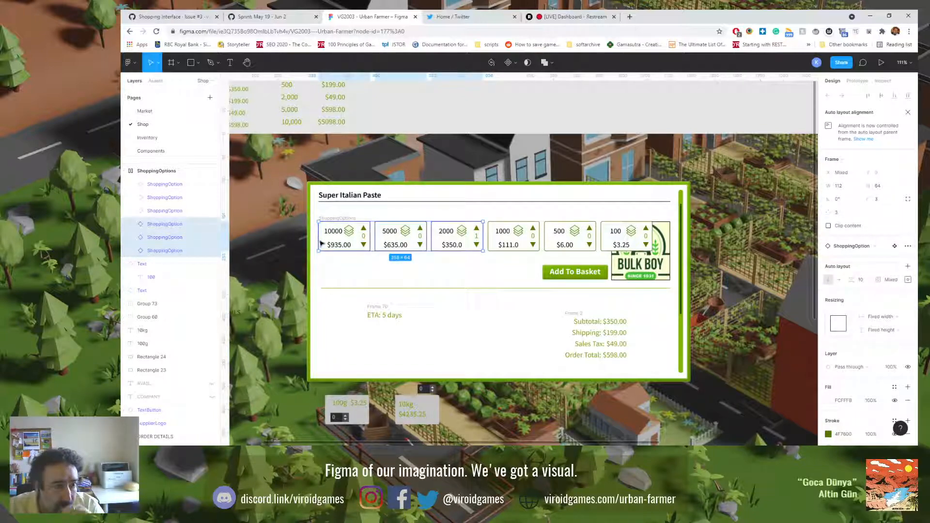
right_click(185, 243)
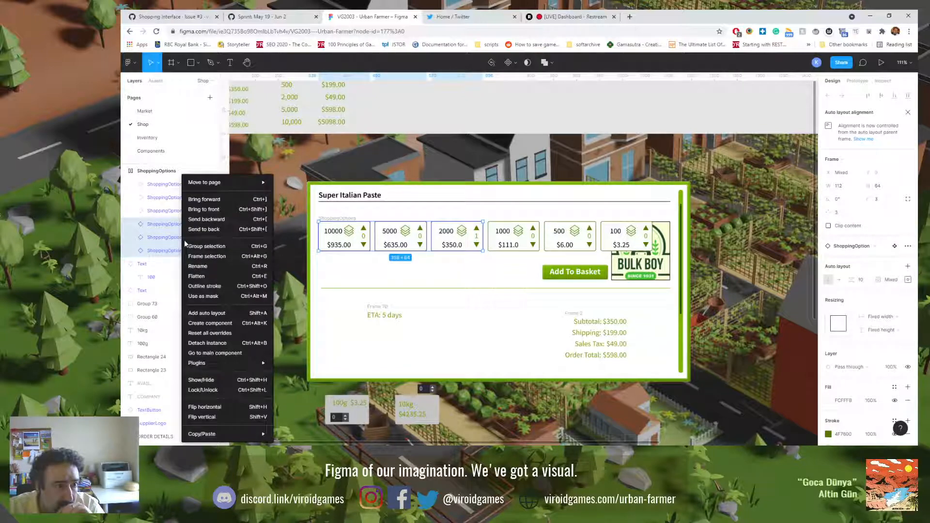
click(209, 256)
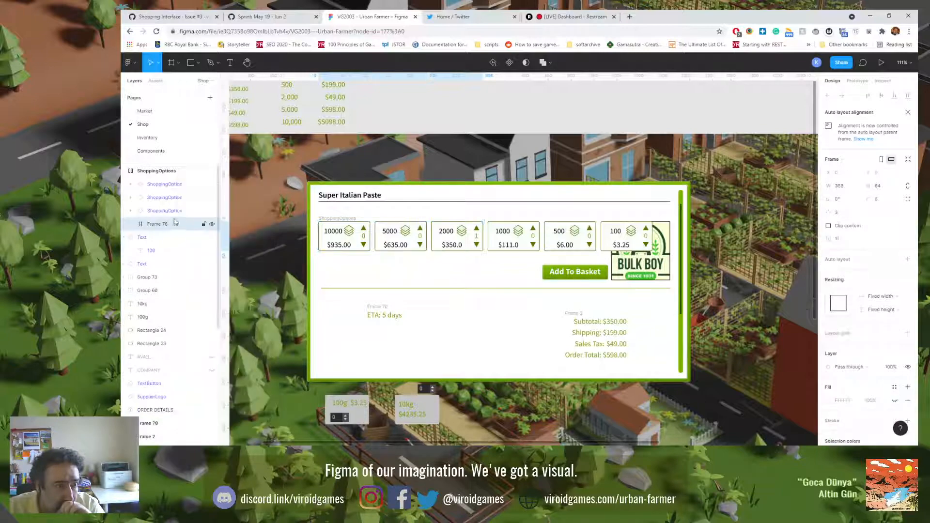
Step: Wrap the 1000, 500 and 100 cards in a second frame inside ShoppingOptions
shift+click(161, 188)
right_click(159, 189)
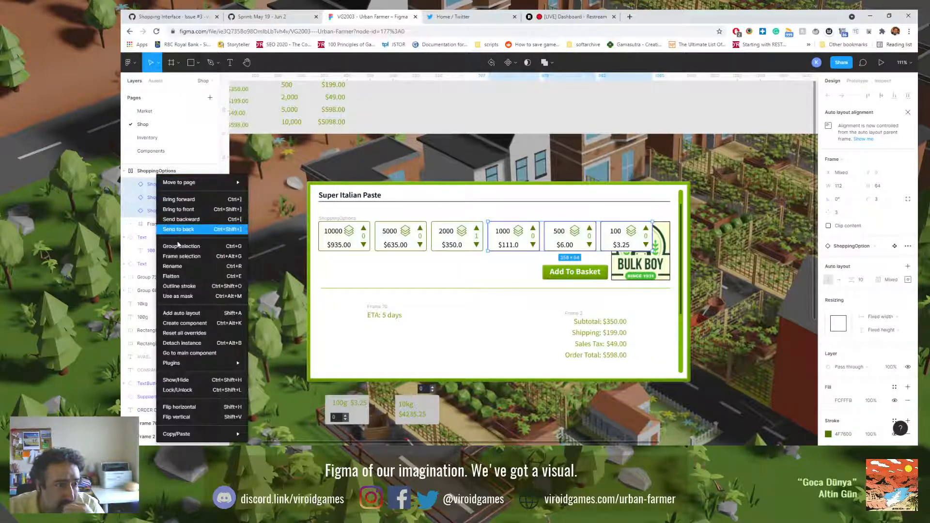
click(182, 257)
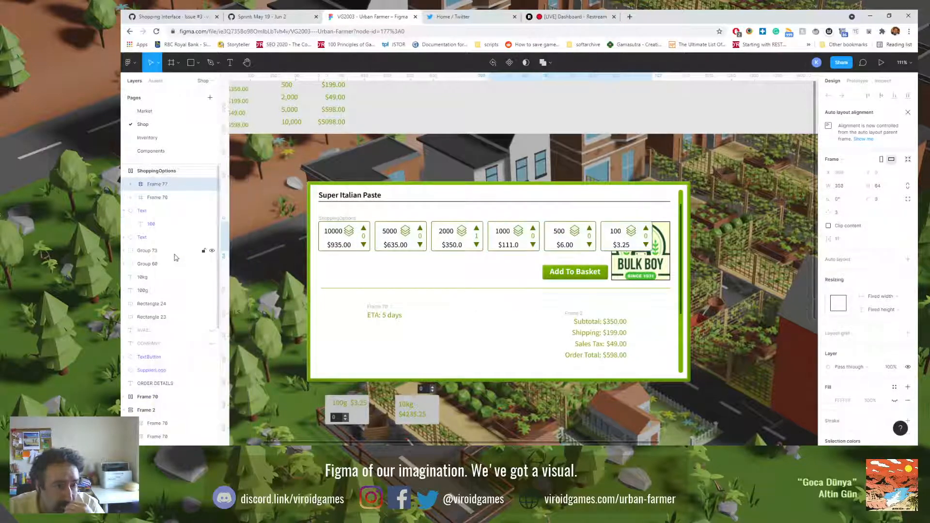
Step: Switch the ShoppingOptions frame's auto layout to vertical so the two card frames stack, with 9 spacing between items
click(156, 175)
click(830, 218)
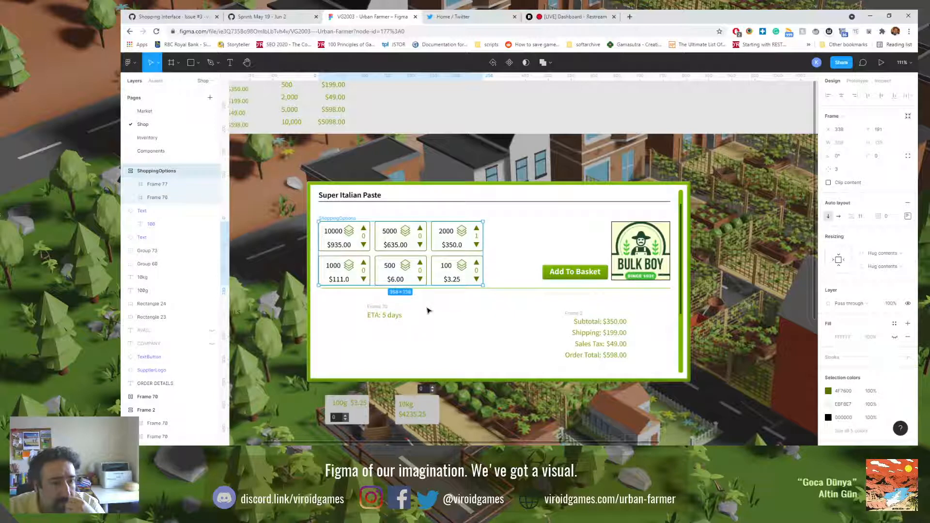
click(859, 216)
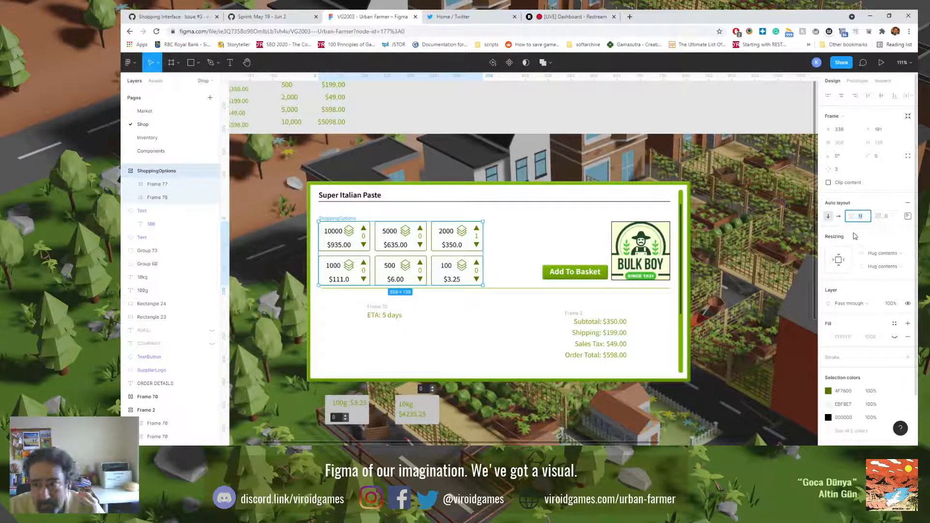
key(Return)
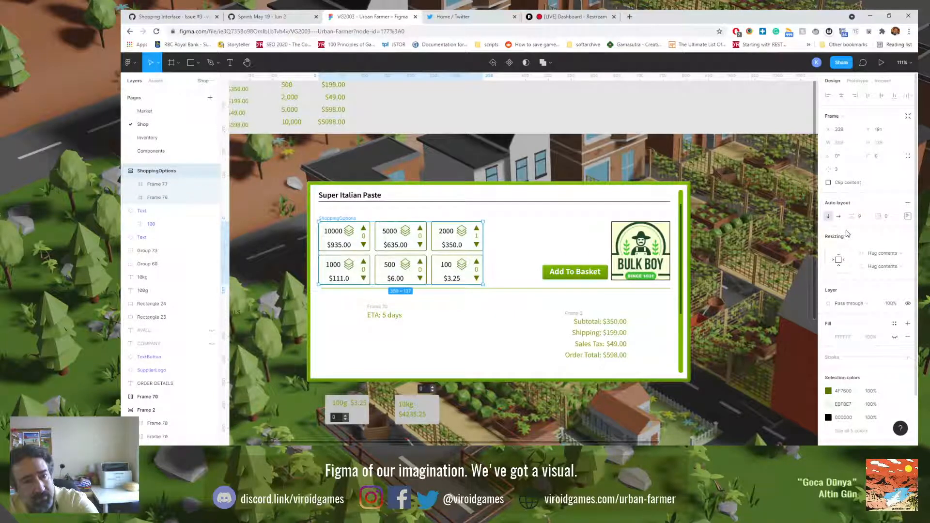
Step: Set the horizontal spacing between cards to 9 in both inner frames, the 1000/500/100 row and the 10000/5000/2000 row
click(165, 185)
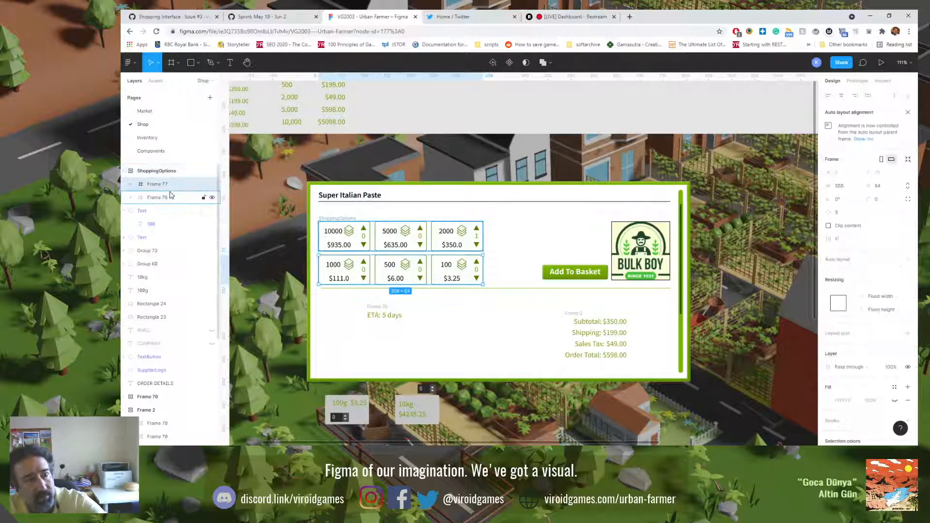
shift+click(170, 197)
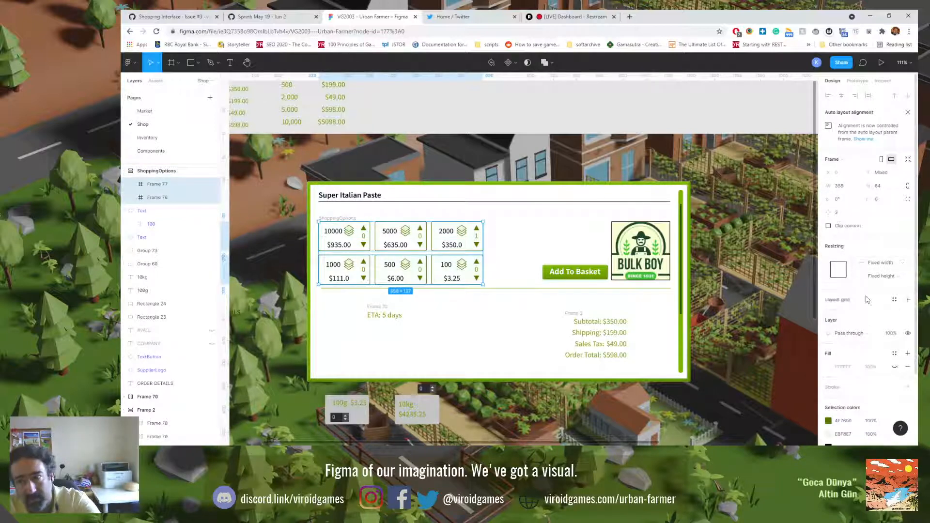
click(164, 187)
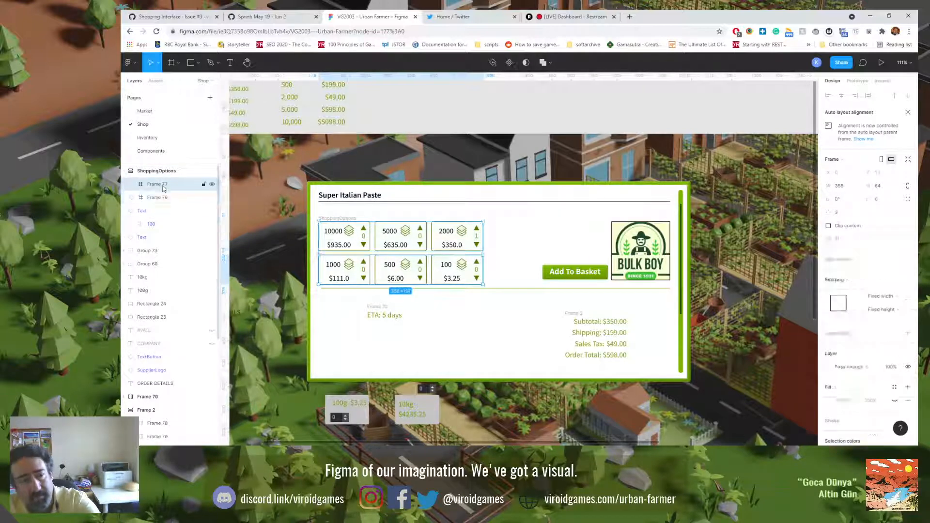
click(838, 242)
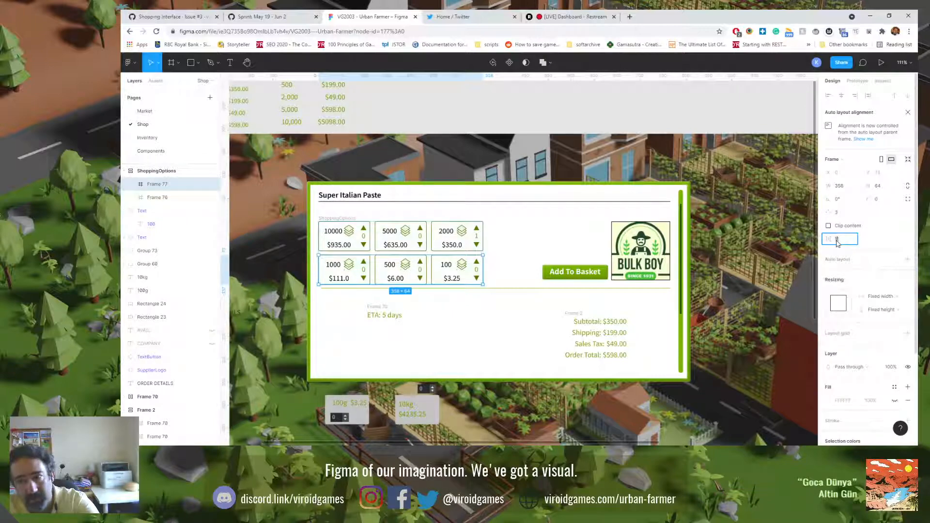
text(9)
click(189, 199)
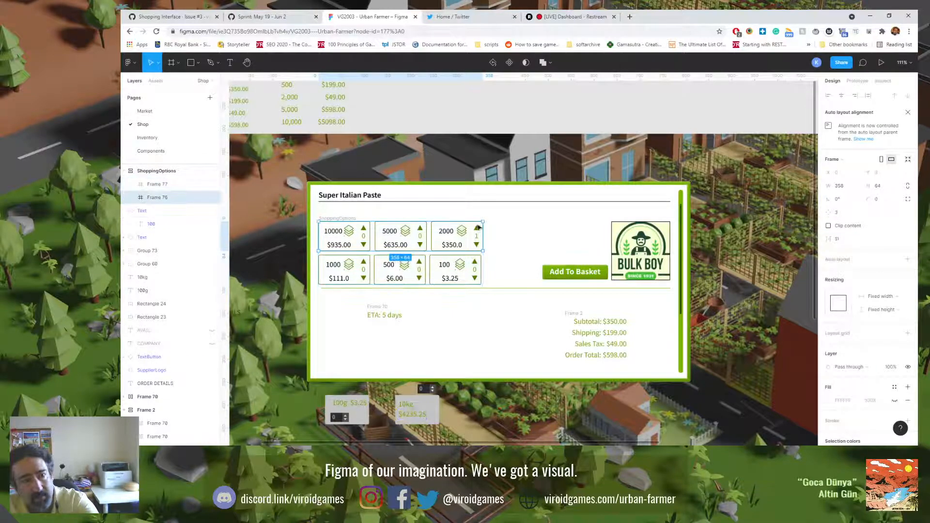
click(852, 239)
text(9)
key(Return)
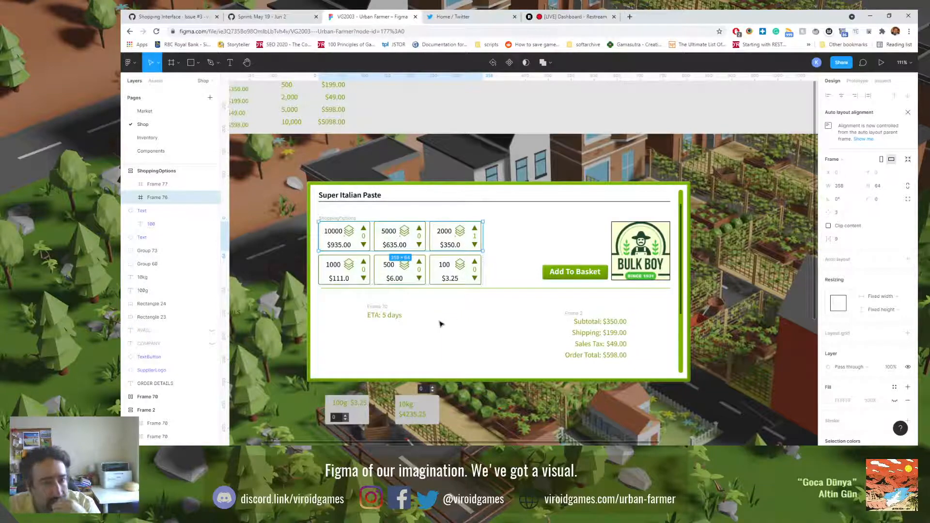
key(Escape)
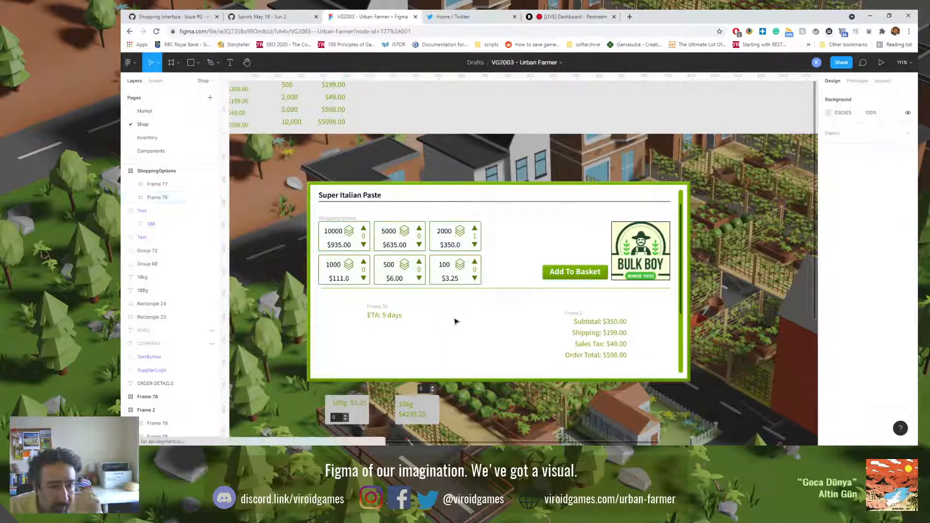
Step: Select the whole ShoppingOptions frame on the shop panel
click(333, 221)
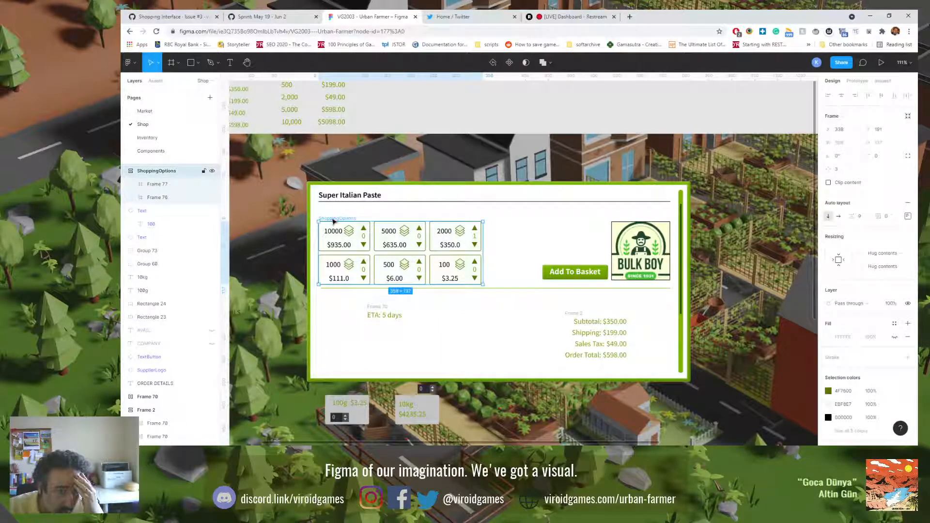
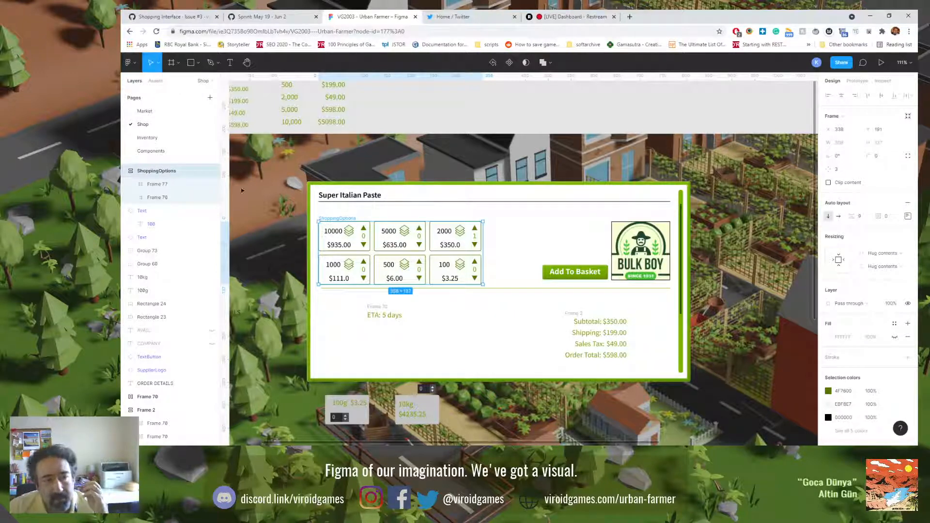
Step: Open the main component of the 5000 ShoppingOption card and set its height to 59
click(130, 199)
click(172, 224)
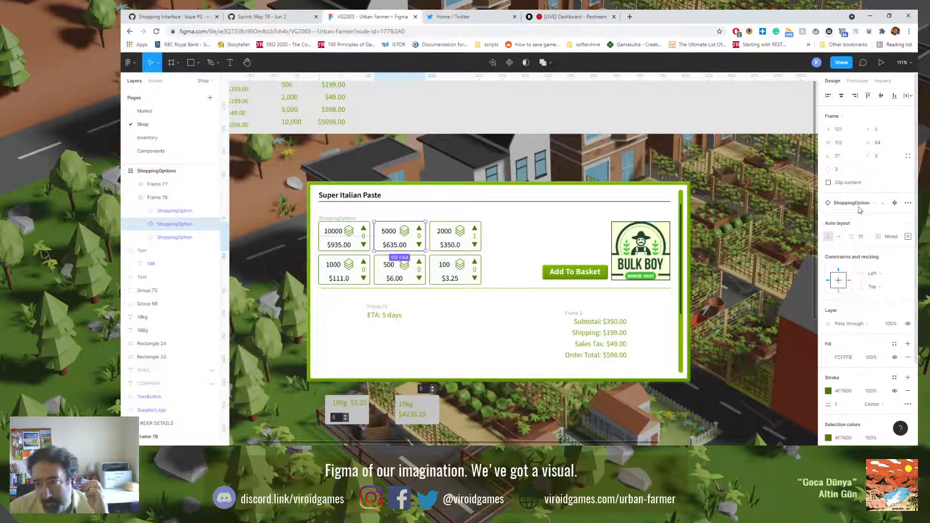
click(894, 203)
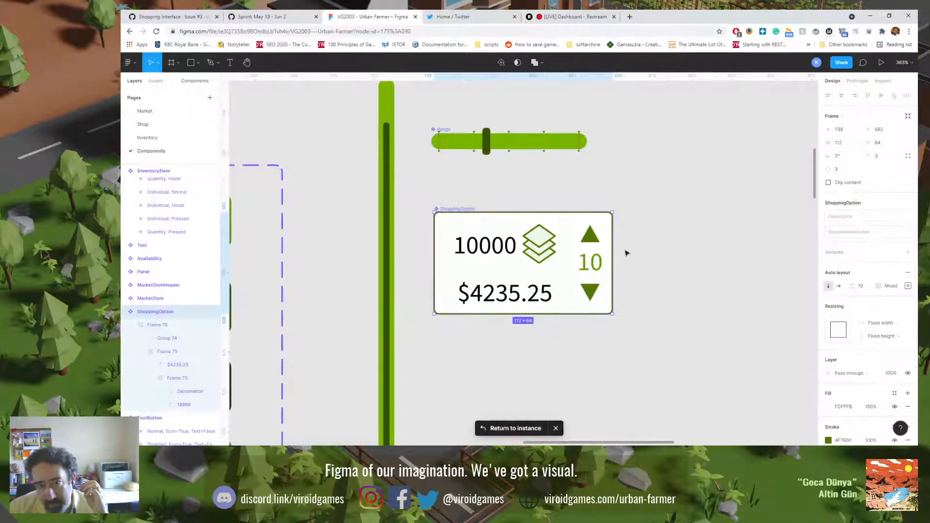
click(884, 143)
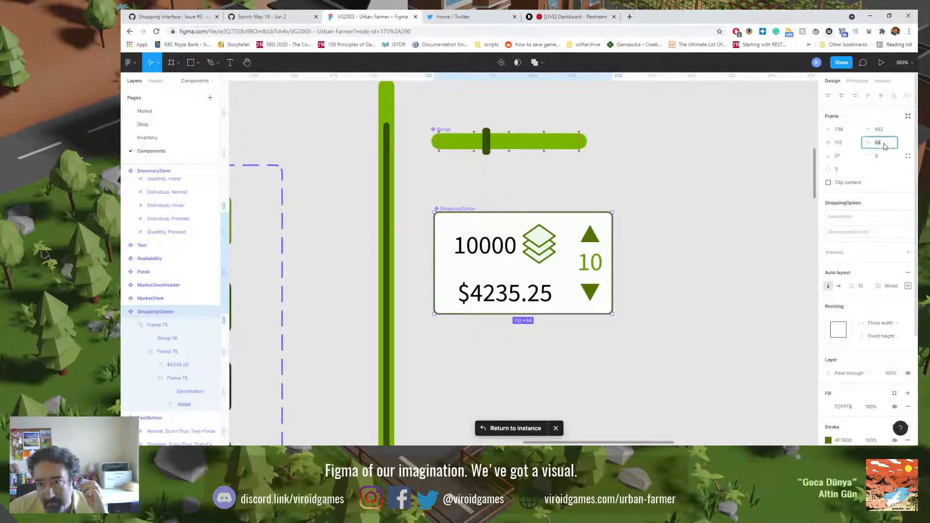
text(59)
key(Return)
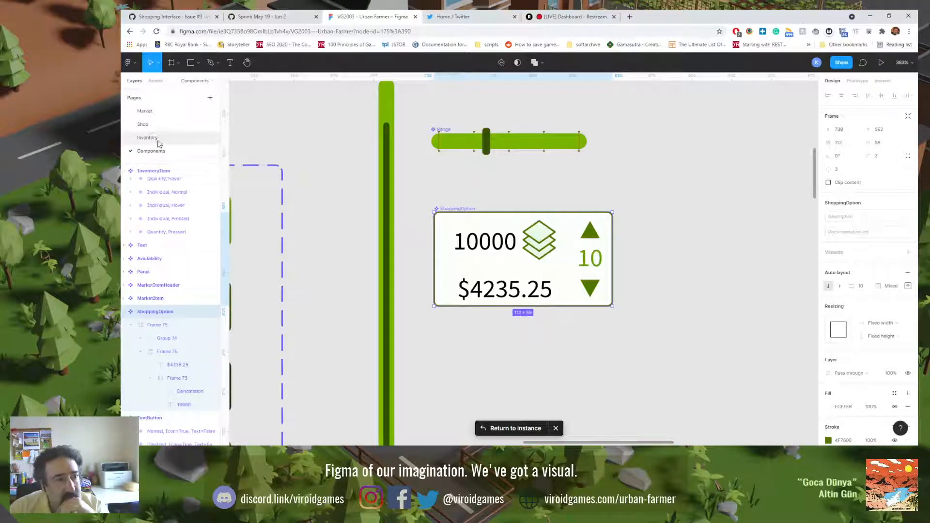
Step: Return to the Shop page and set the ShoppingOptions frame's auto layout spacing between items to 10
click(146, 124)
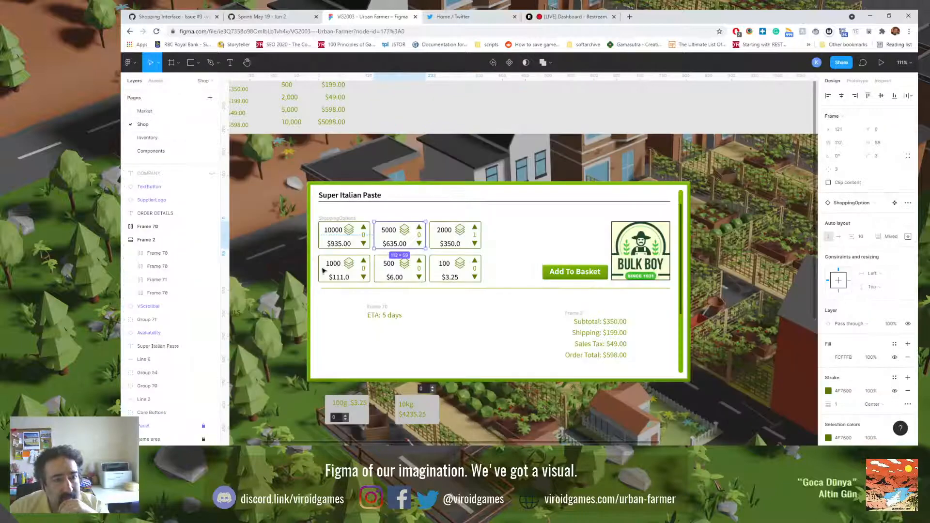
click(330, 219)
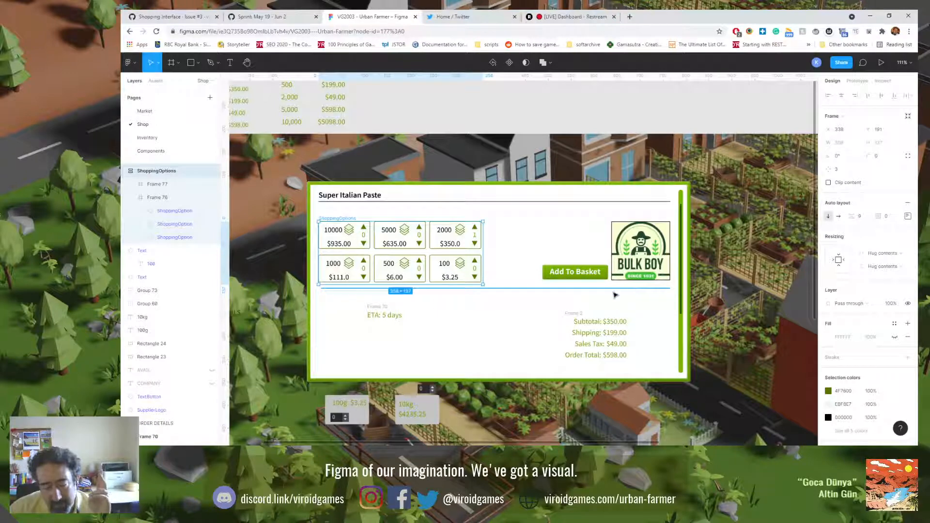
click(860, 217)
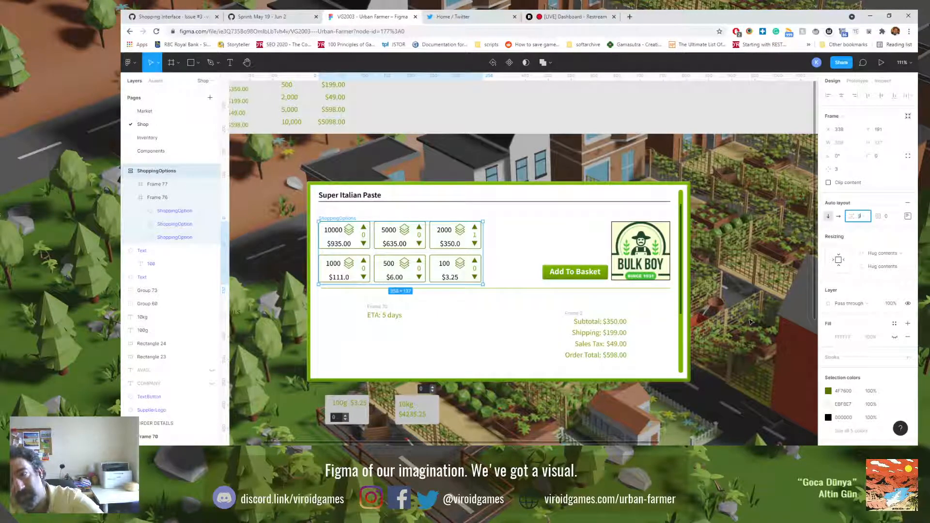
text(10)
key(Return)
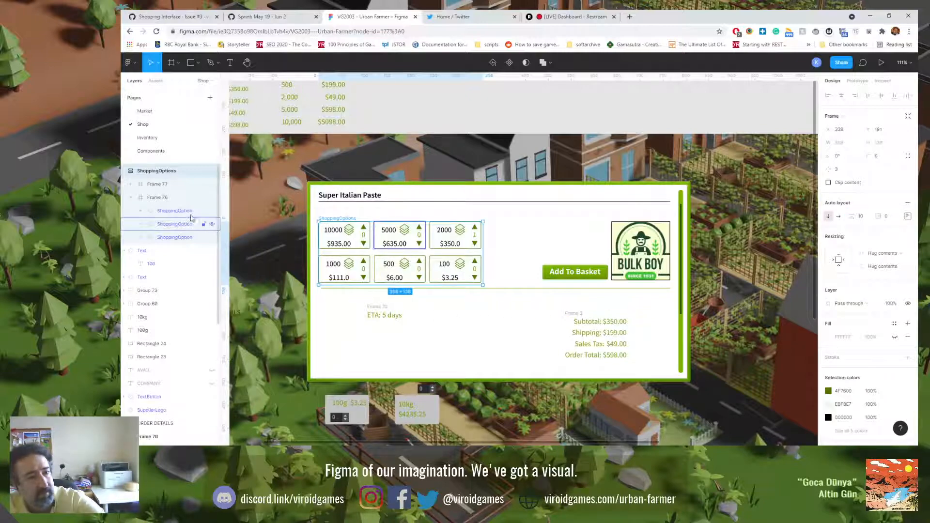
Step: Set the horizontal spacing between cards to 10 in both inner frames of ShoppingOptions, Frame 77 and Frame 76
click(174, 198)
shift+click(169, 187)
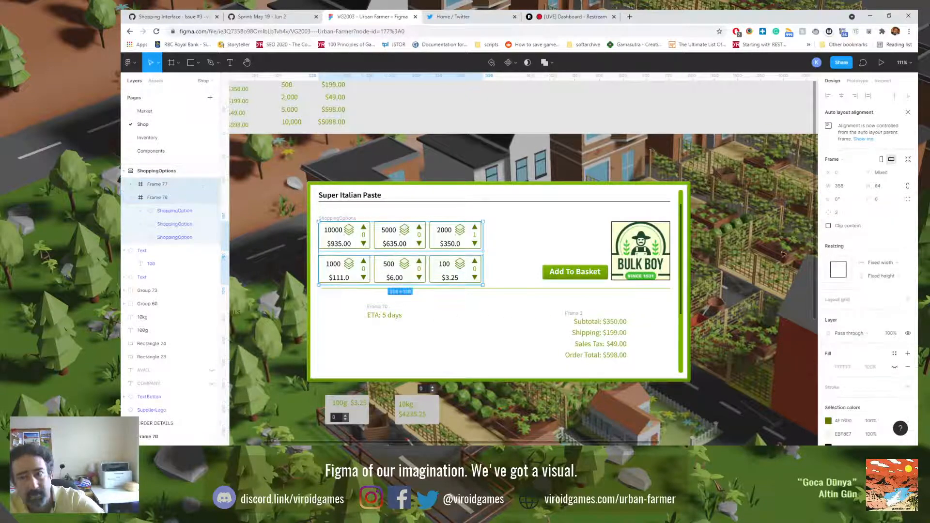
click(131, 197)
shift+click(160, 197)
shift+click(161, 197)
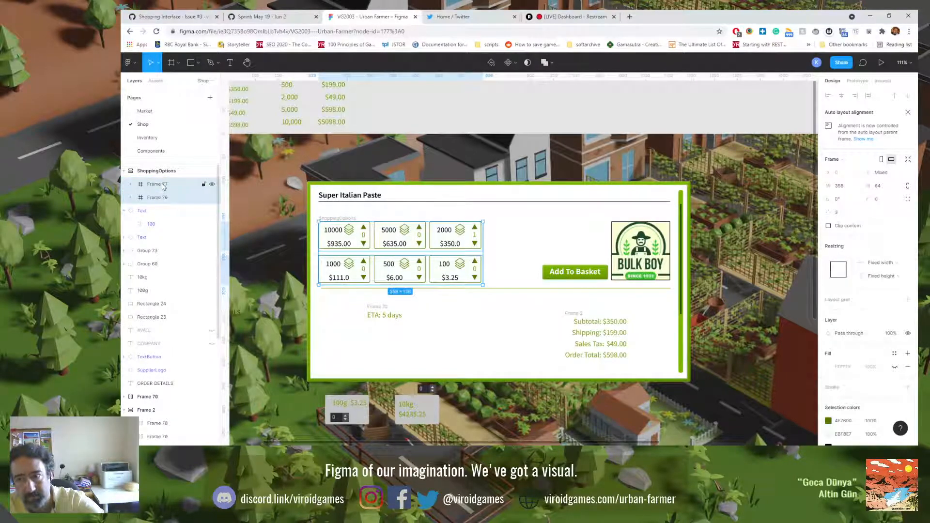
click(163, 187)
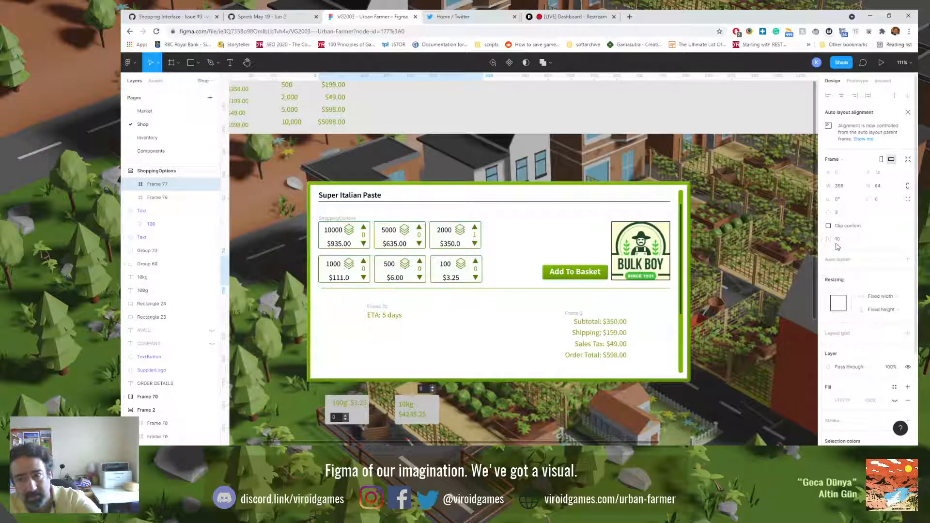
click(180, 198)
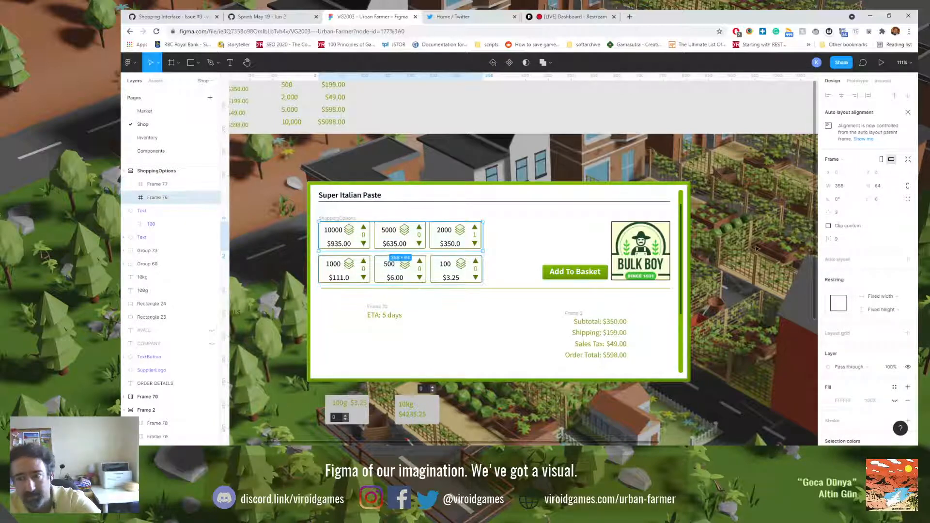
click(837, 239)
text(10)
key(Return)
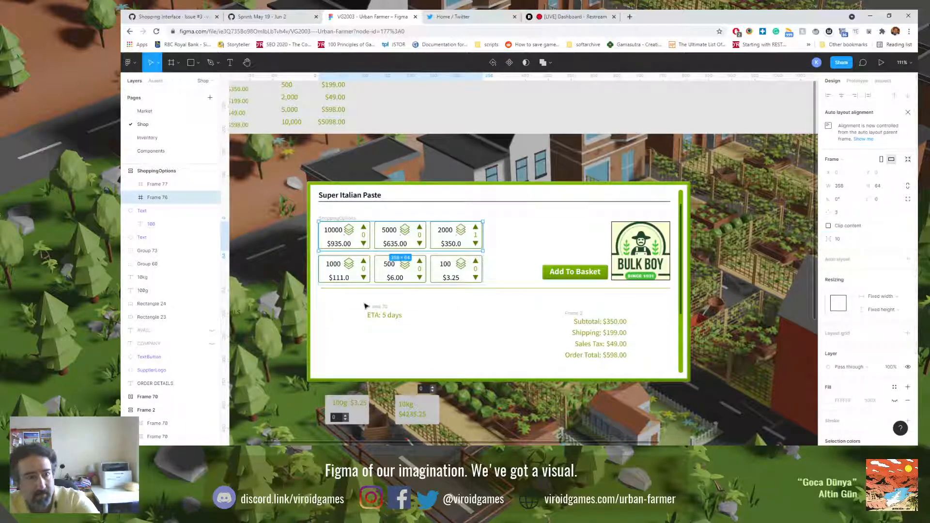
click(199, 173)
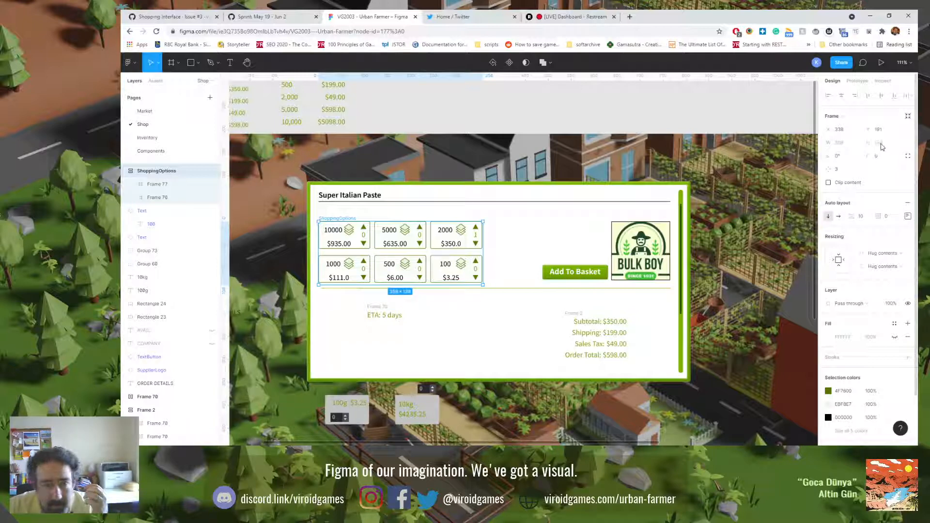
click(904, 273)
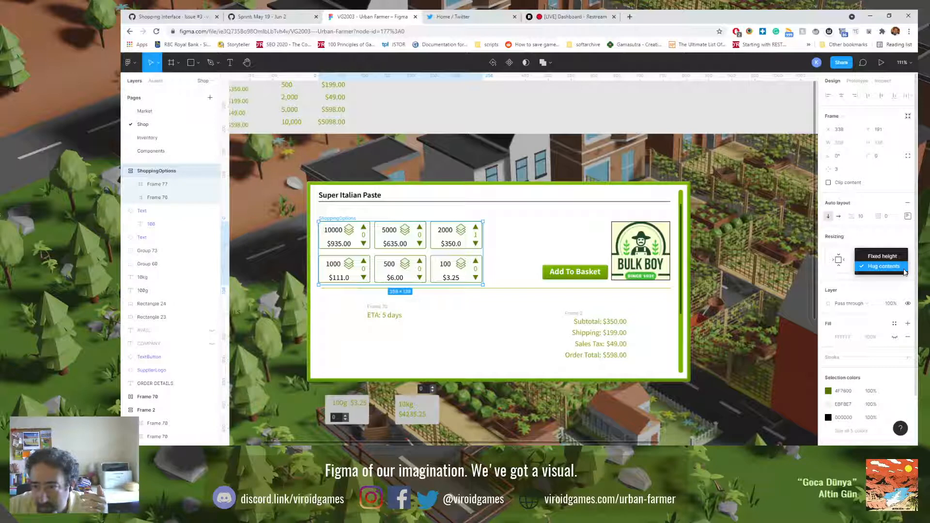
click(904, 272)
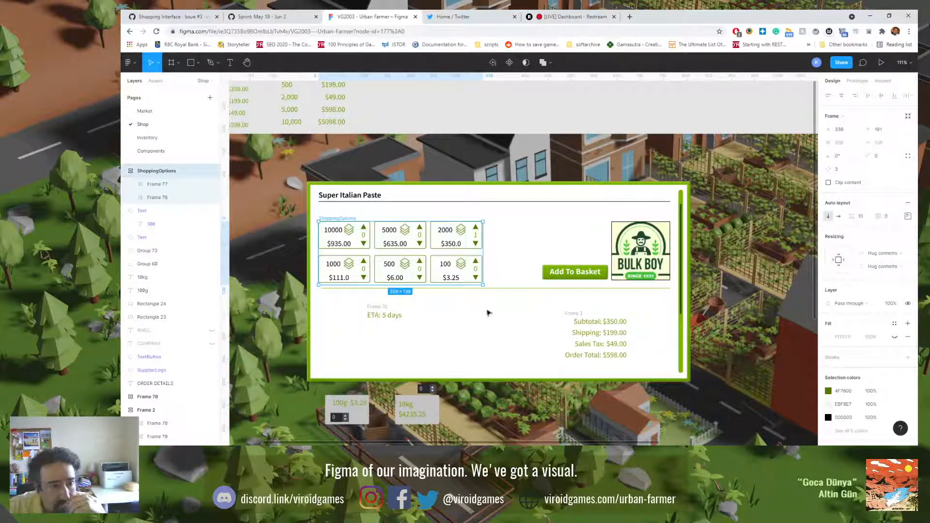
Step: Resize Frame 77 and Frame 76 to fit their cards, and reselect the ShoppingOptions frame
click(155, 186)
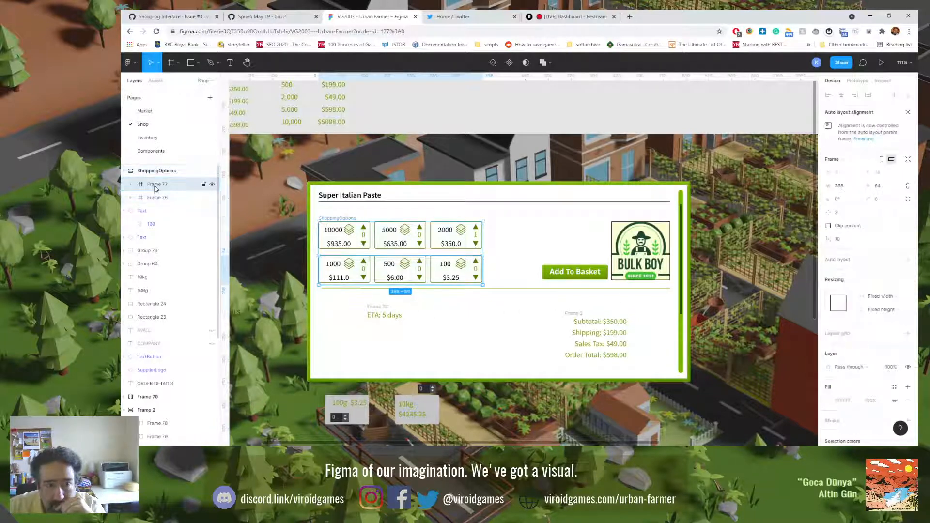
click(909, 163)
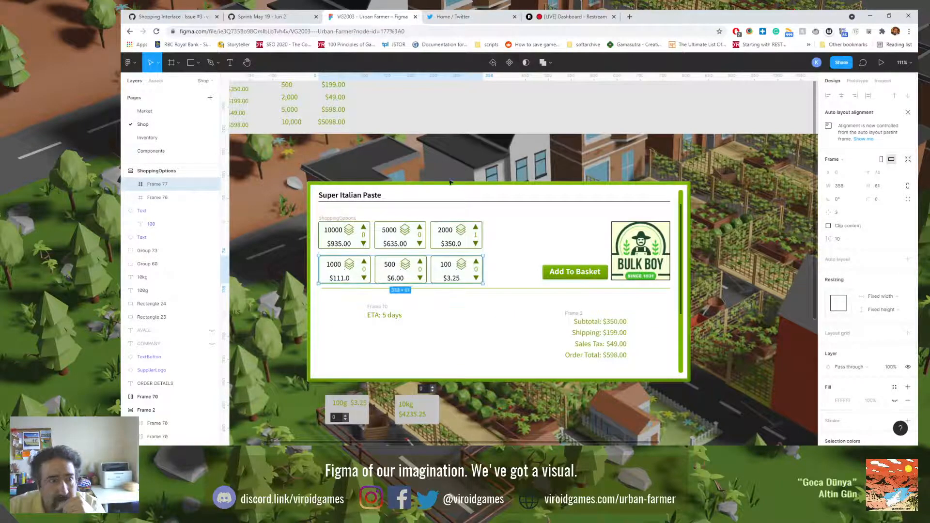
click(164, 199)
click(908, 161)
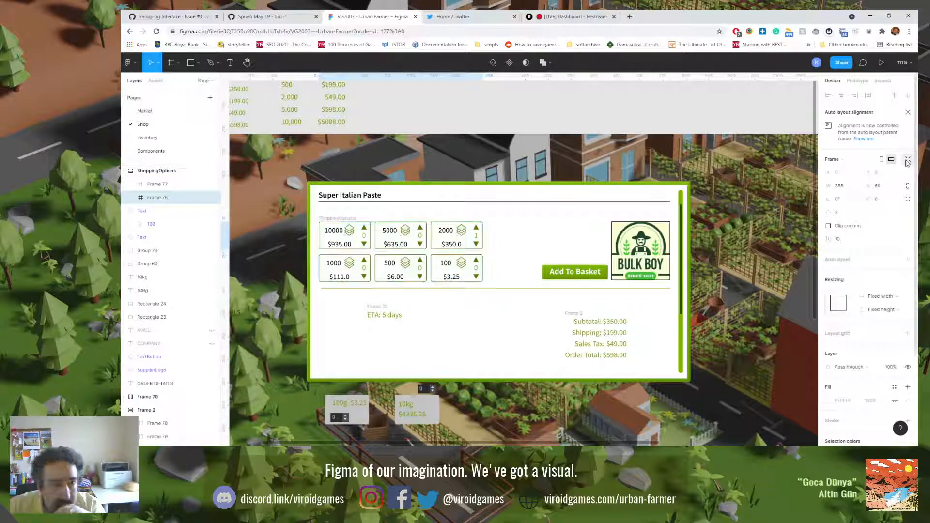
click(156, 174)
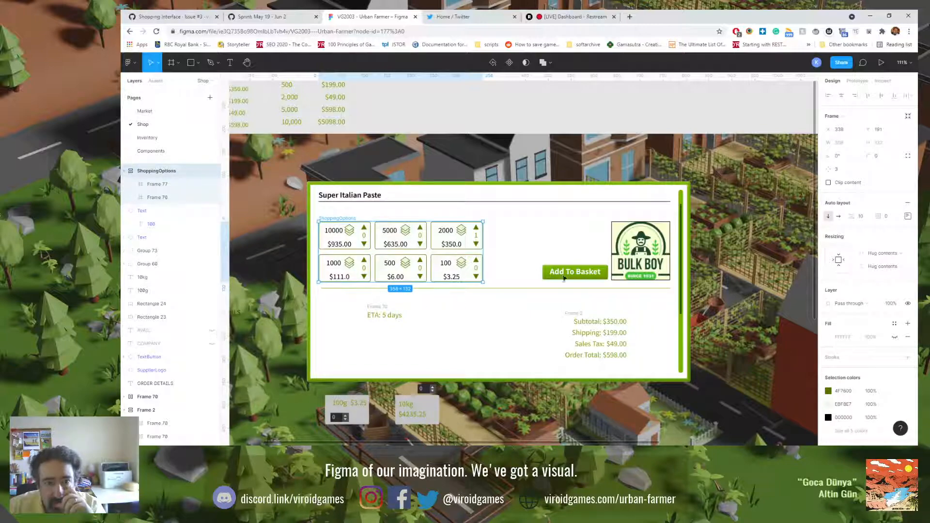
Step: Move the Bulk Boy supplier logo against the 2000 and 100 cards, at X 691 and Y 182, to compare their edges
drag(627, 251, 503, 249)
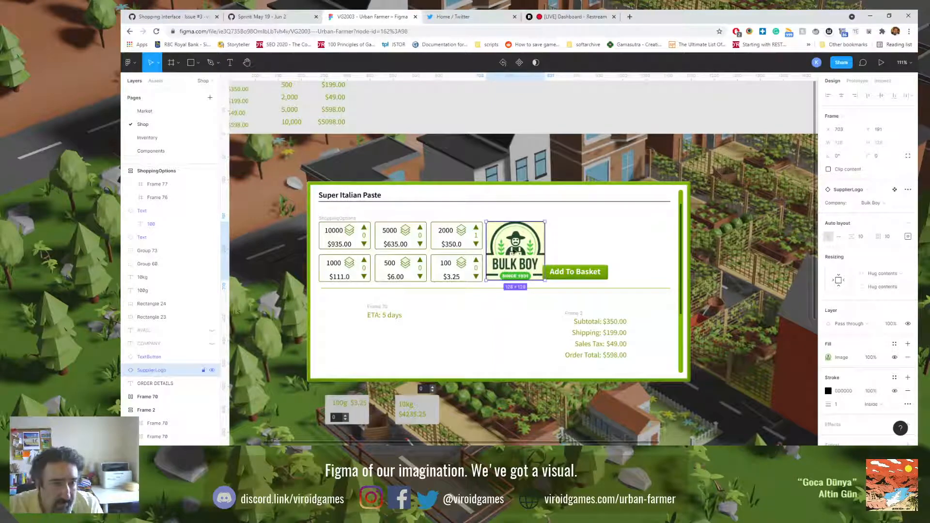
scroll(511, 236, up, 10)
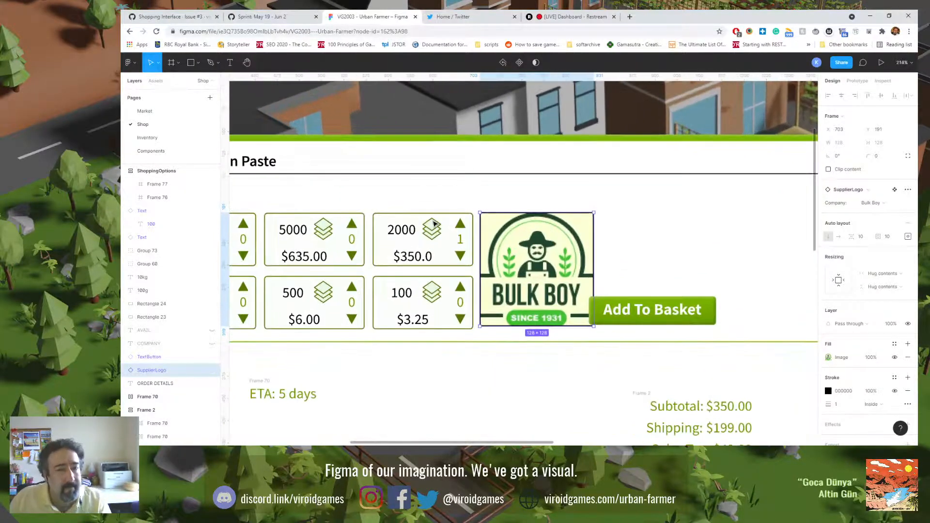
drag(511, 237, 495, 235)
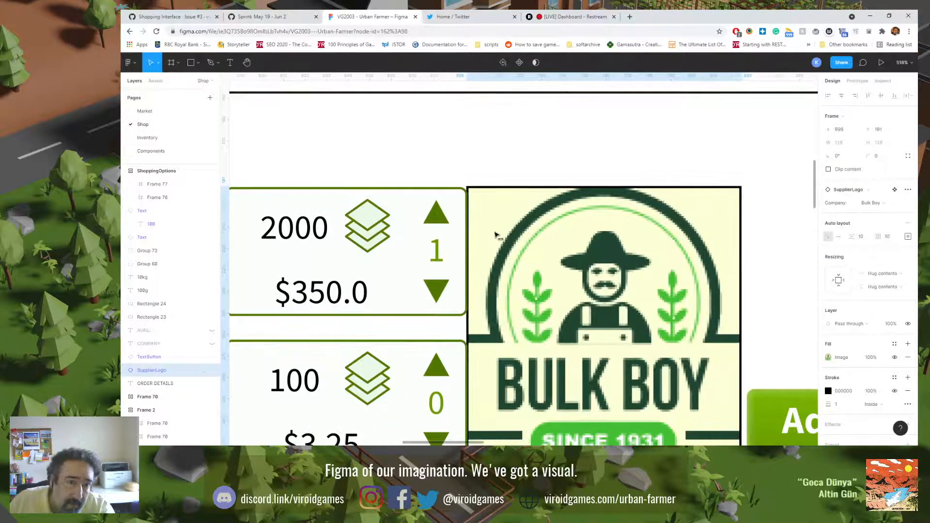
key(Down)
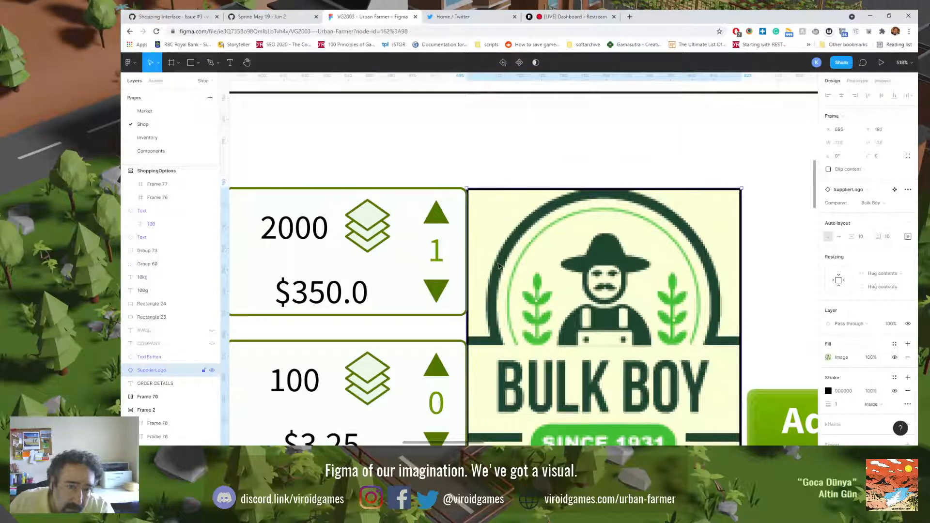
drag(499, 265, 490, 268)
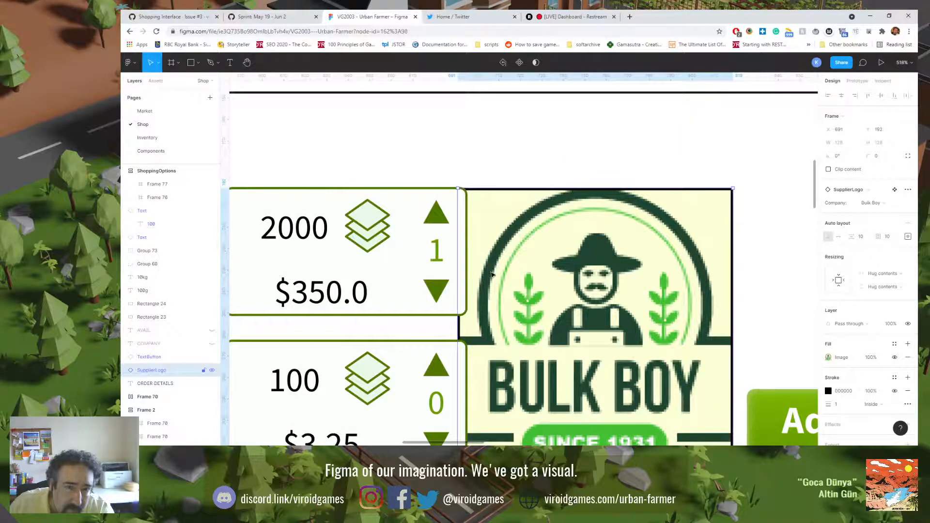
scroll(491, 274, down, 4)
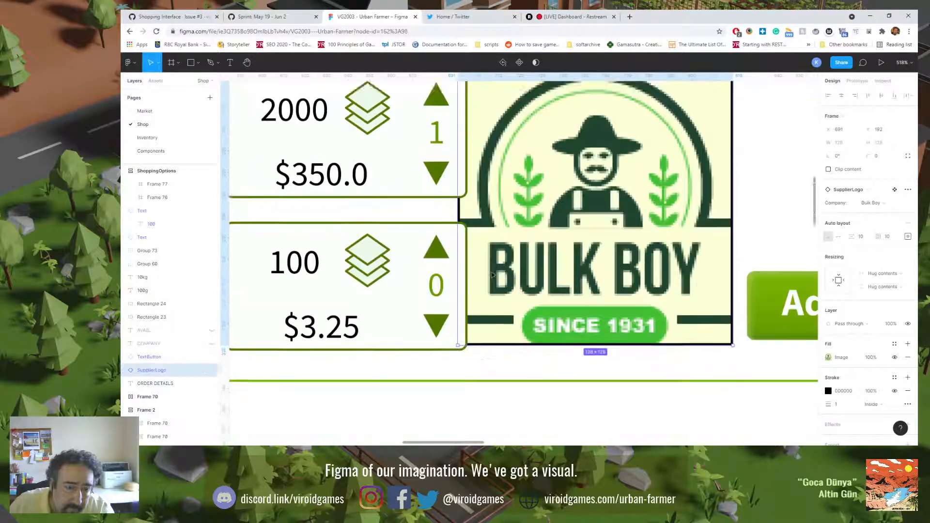
scroll(491, 274, up, 3)
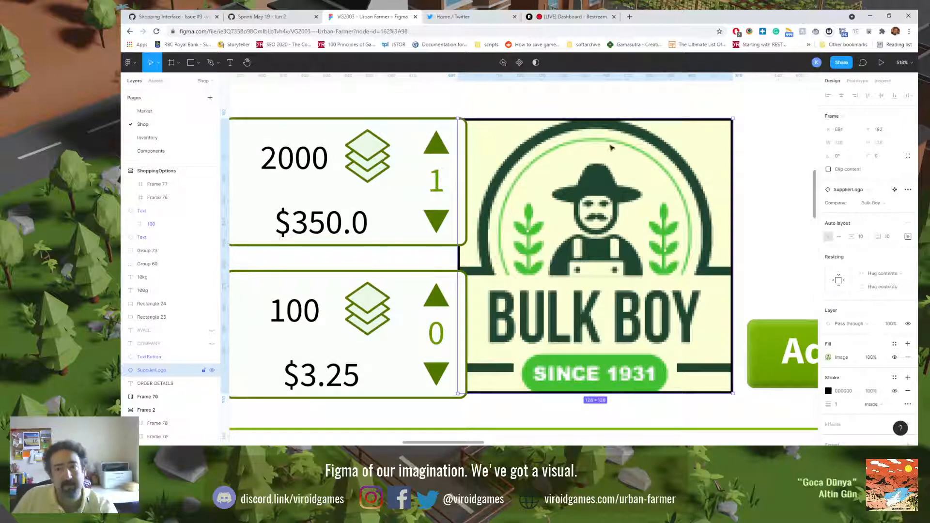
Step: Check the stroke settings of the Bulk Boy logo's main component and set the ShoppingOption component's stroke alignment to Inside
click(895, 189)
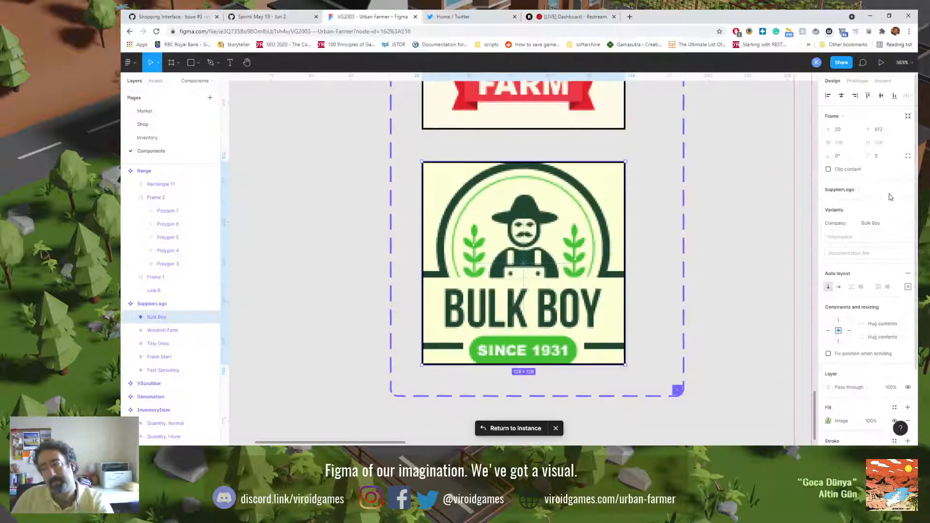
scroll(858, 379, down, 2)
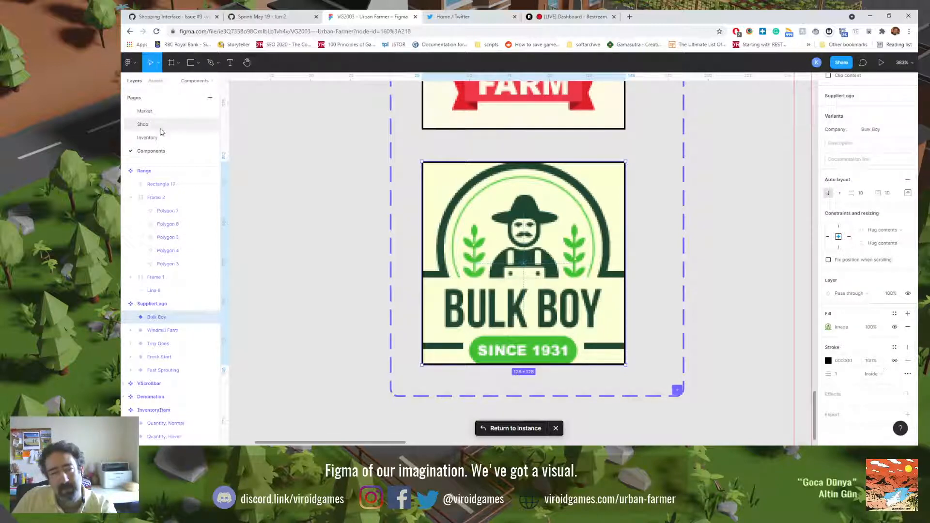
scroll(334, 204, down, 10)
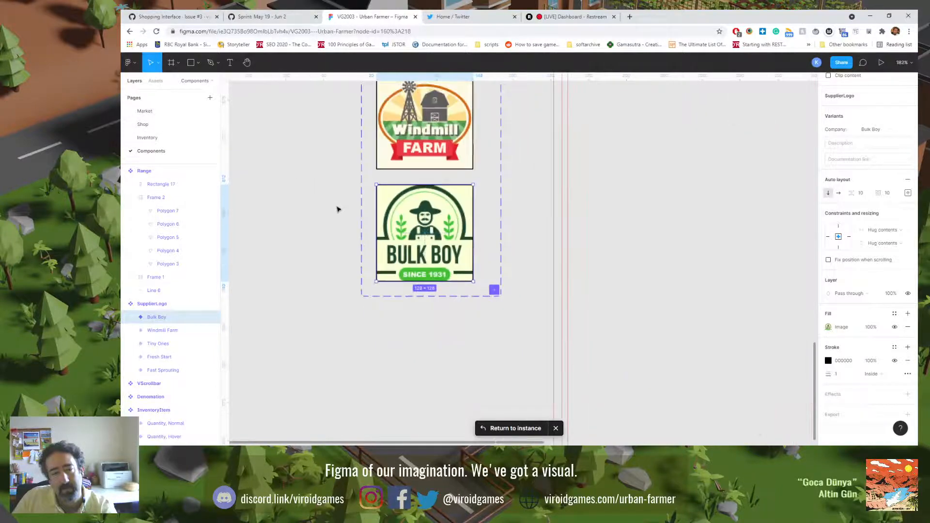
scroll(470, 264, down, 3)
scroll(534, 268, up, 3)
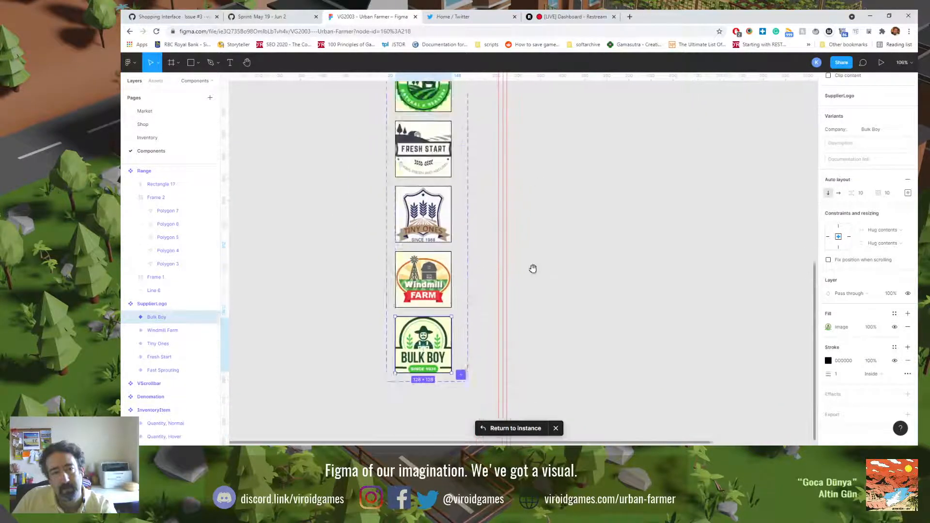
scroll(558, 242, down, 3)
drag(619, 228, 538, 351)
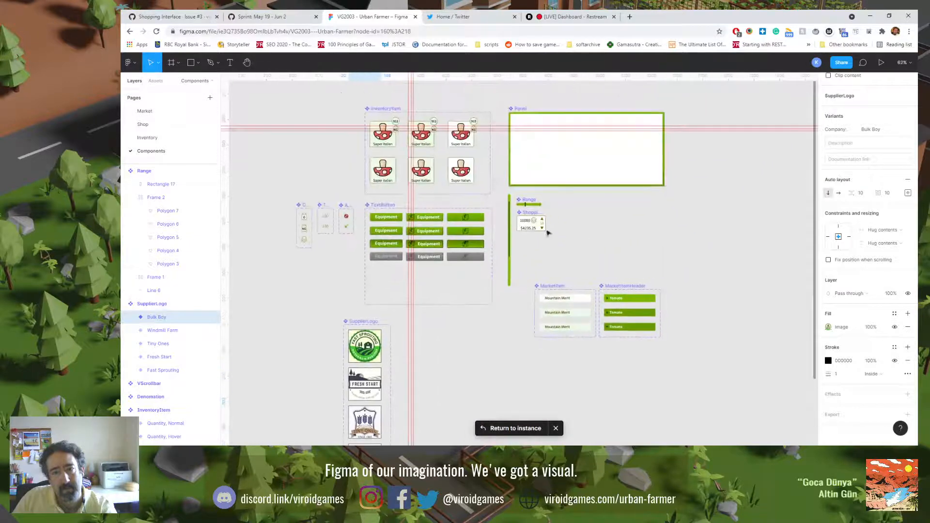
click(542, 224)
scroll(542, 224, up, 3)
scroll(542, 224, up, 8)
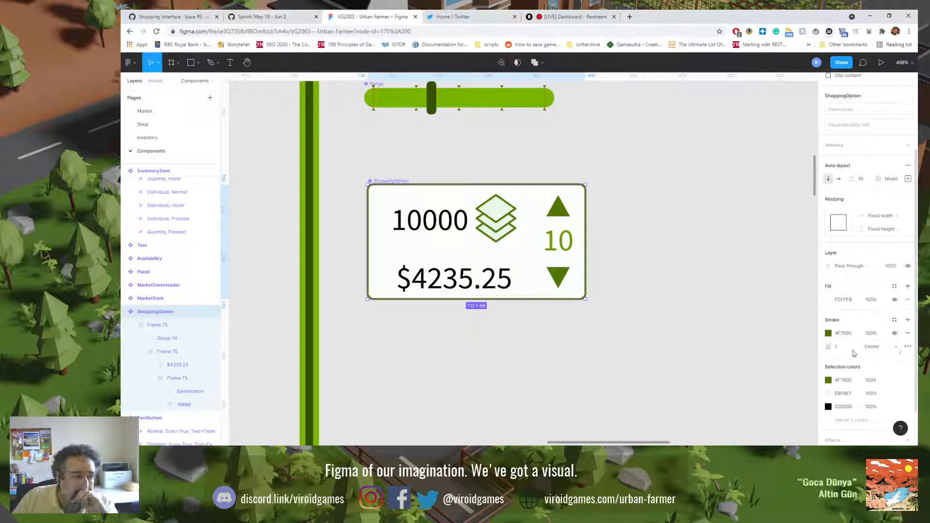
click(896, 347)
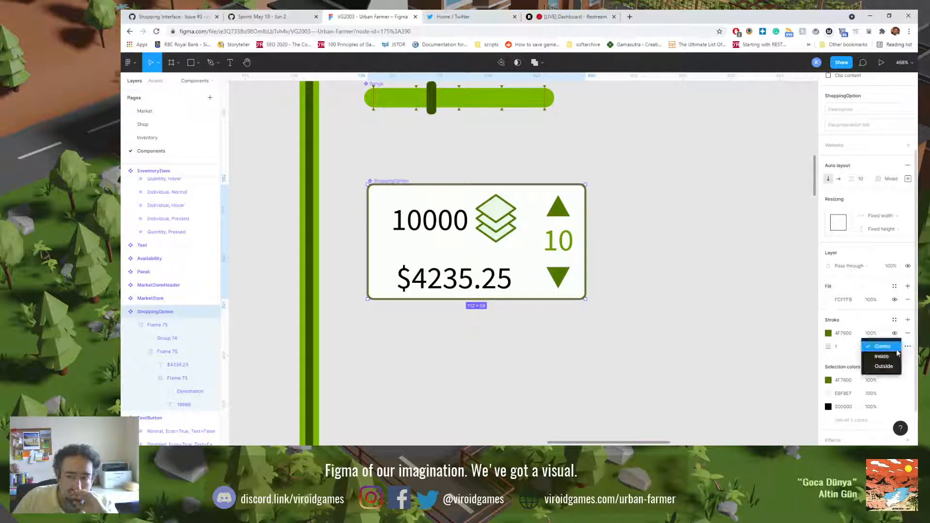
click(895, 359)
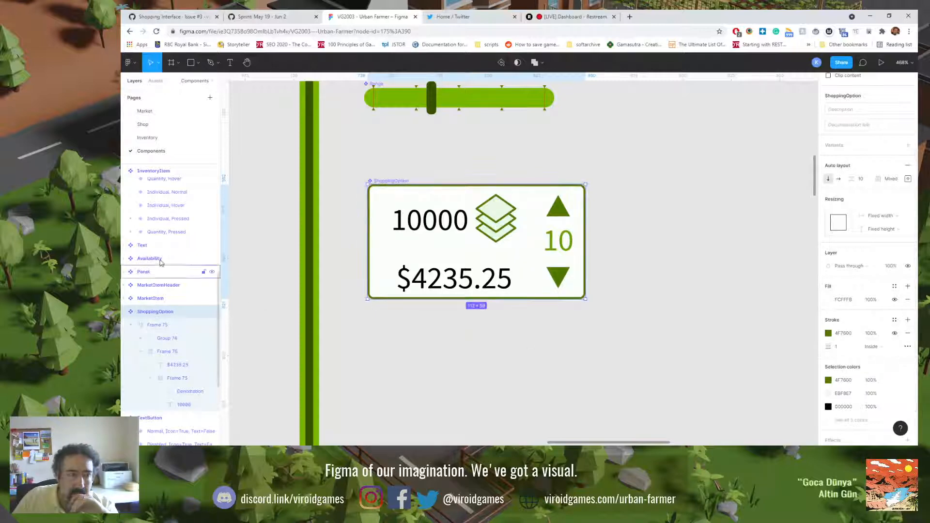
Step: Return to the Shop page and resize Frame 77 and Frame 76 to fit their cards, reselecting the ShoppingOptions frame
click(143, 124)
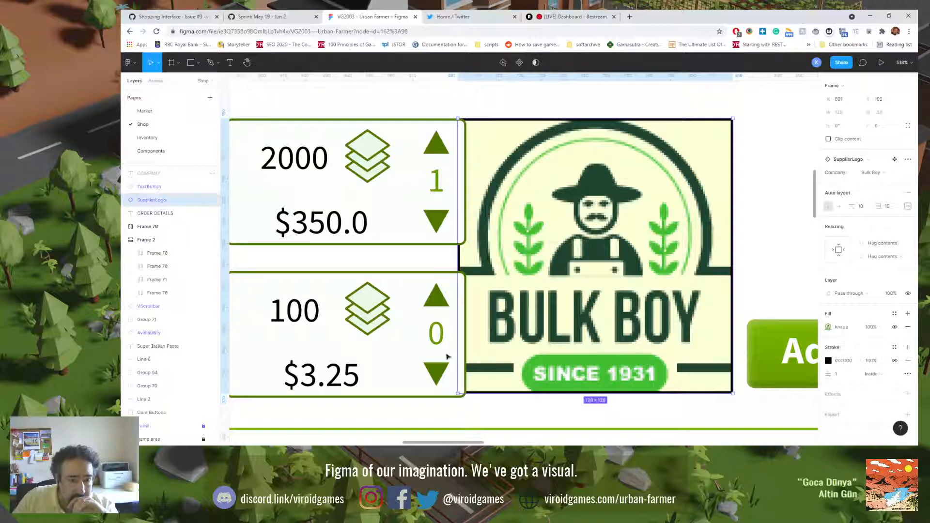
drag(333, 313, 474, 296)
scroll(474, 296, left, 10)
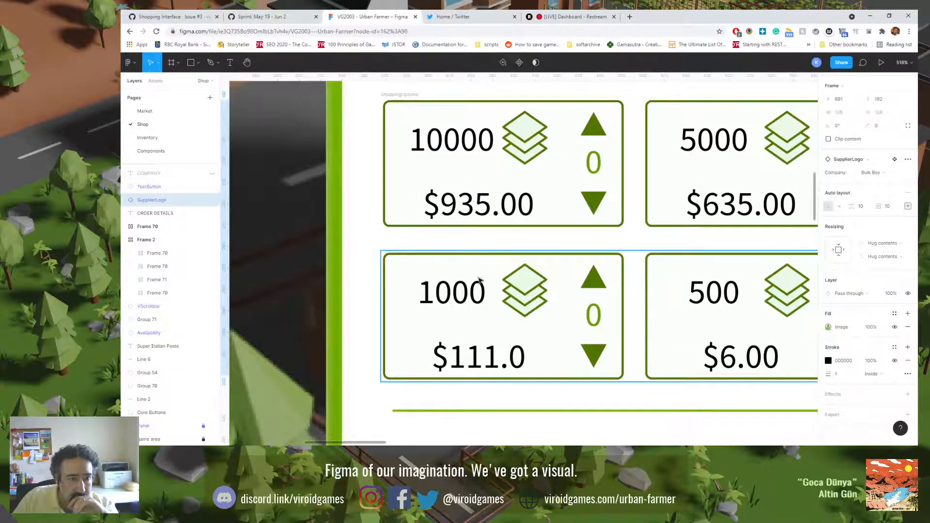
click(400, 252)
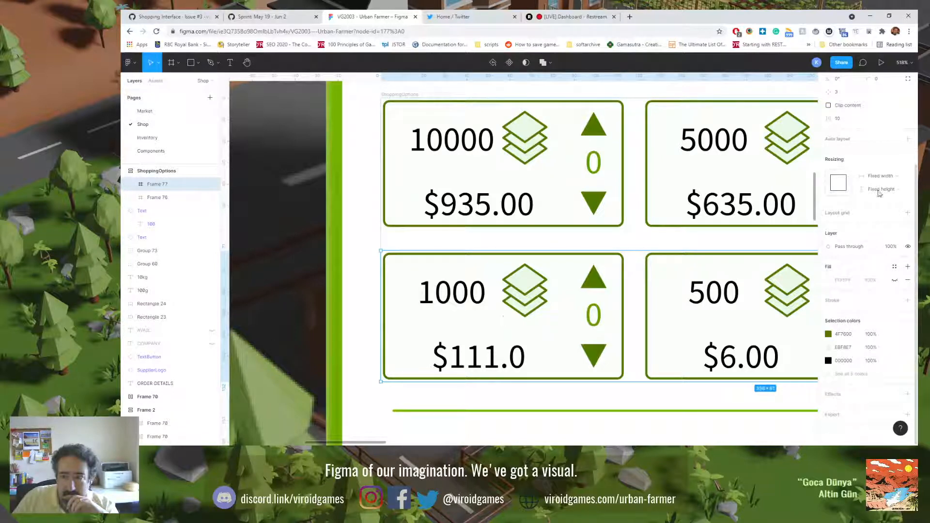
scroll(894, 232, up, 3)
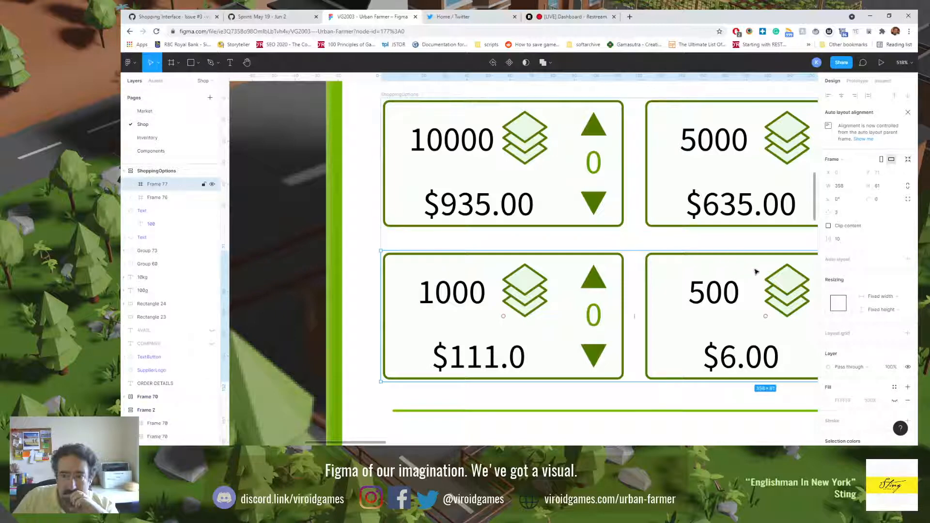
drag(671, 314, 568, 296)
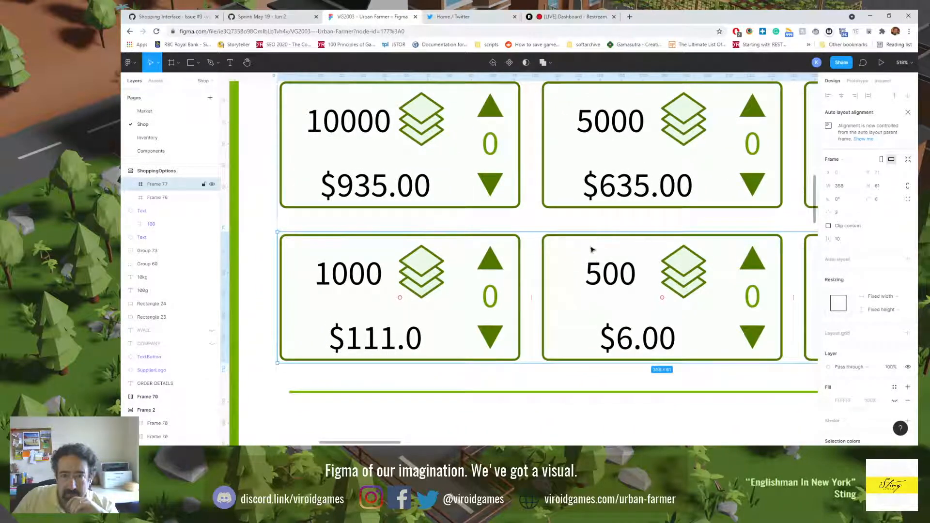
click(908, 160)
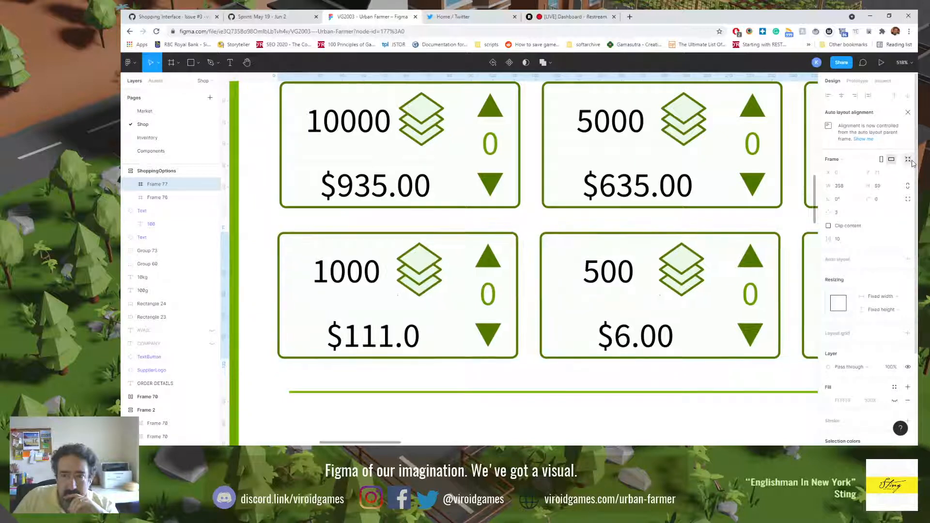
click(151, 197)
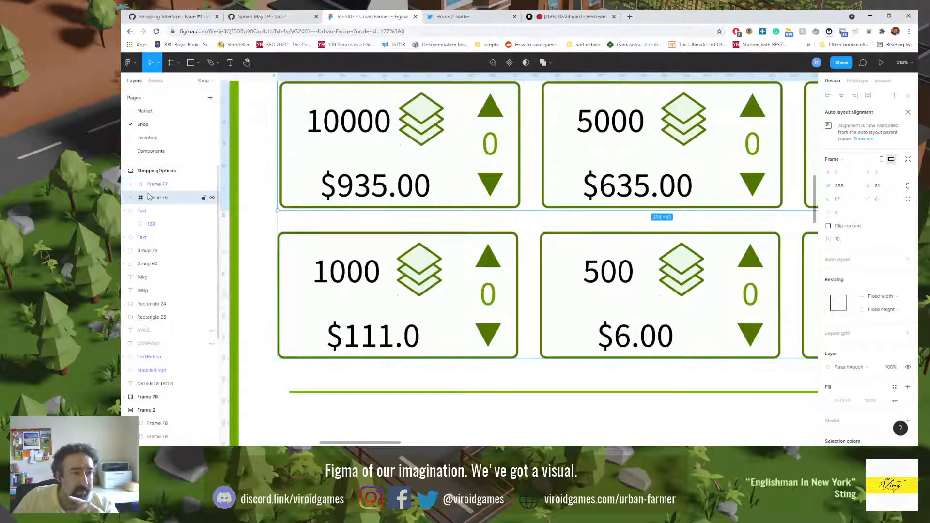
click(908, 160)
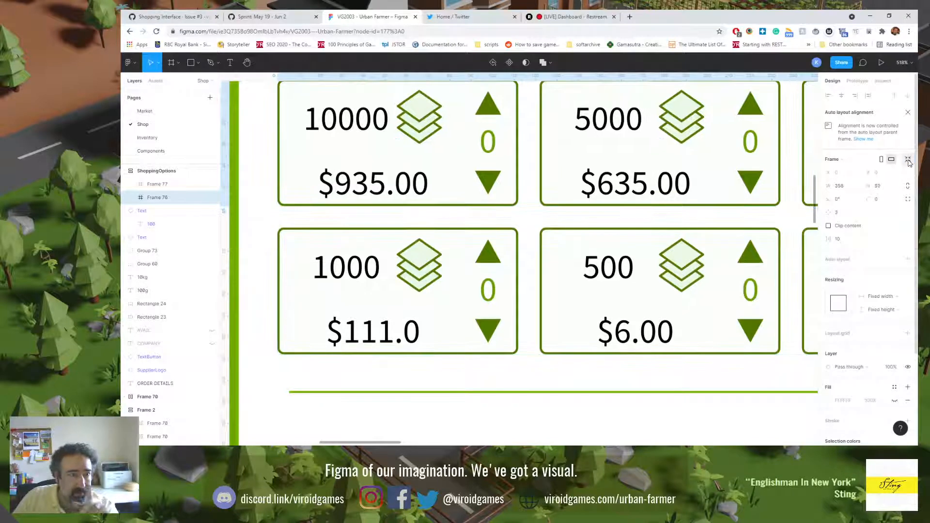
click(154, 174)
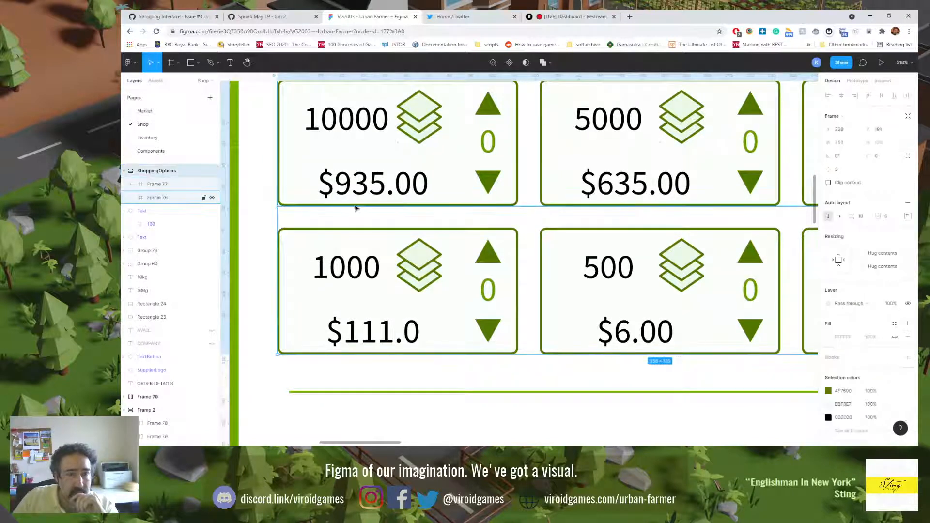
Step: Place the Bulk Boy supplier logo beside the 2000 and 100 cards at X 704 and Y 181, and clear the selection
scroll(729, 261, right, 10)
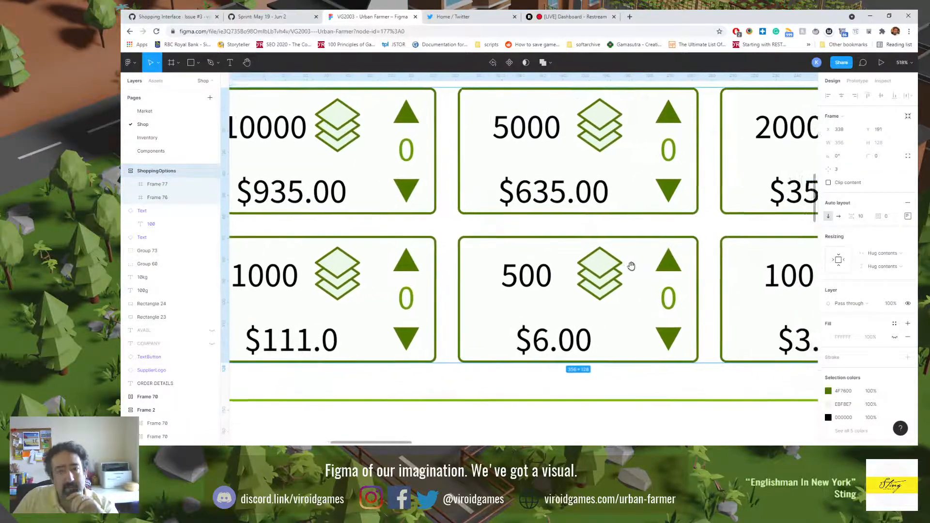
click(676, 263)
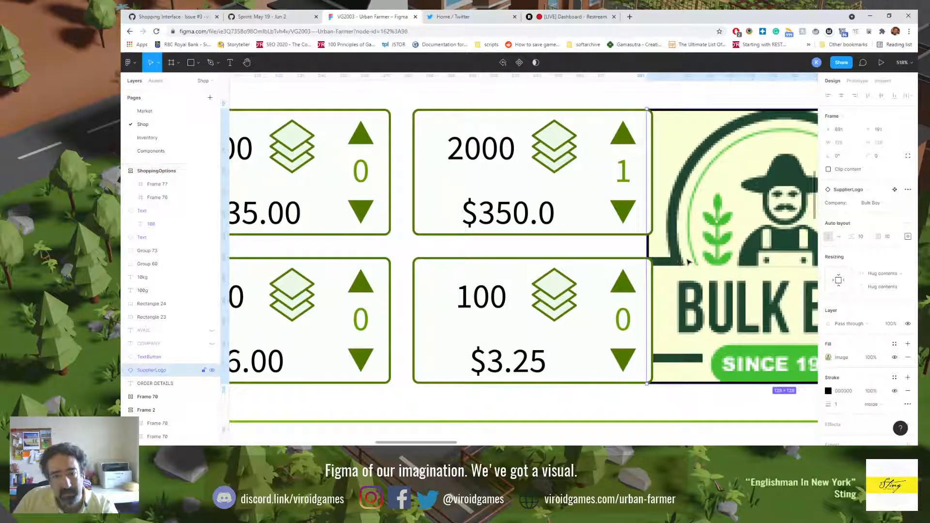
mouse_move(688, 263)
mouse_down()
mouse_move(715, 263)
mouse_move(698, 265)
mouse_up()
key(shift+Right)
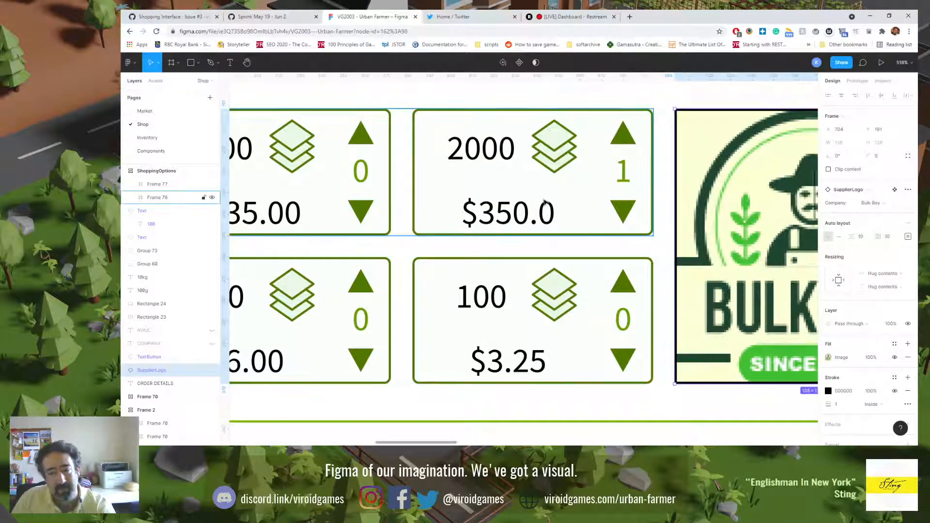
key(shift+0)
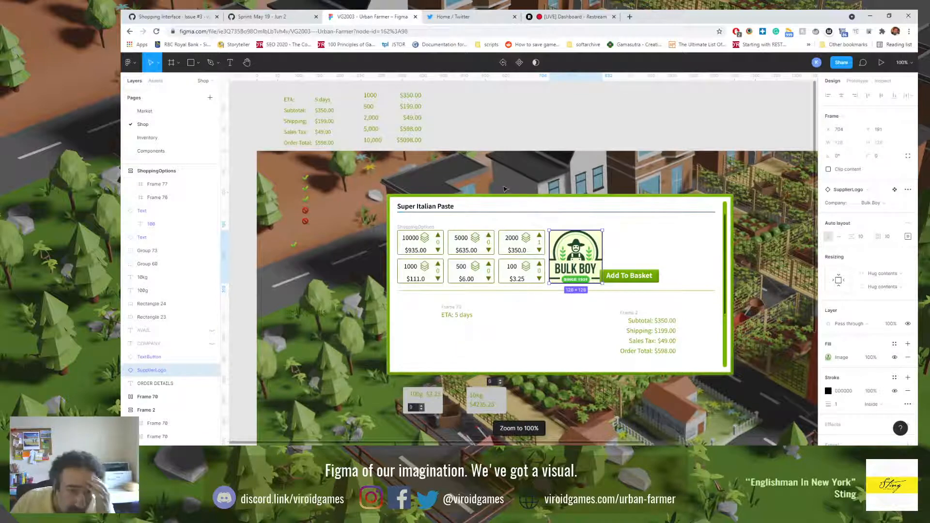
key(Escape)
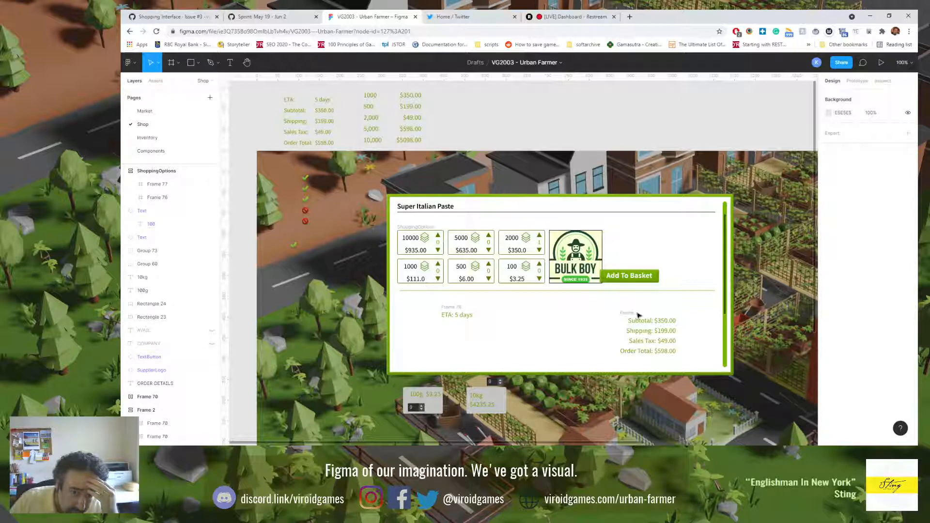
Step: Move the order summary frame beside the Bulk Boy logo at X 855, Y 181, and the Add To Basket button below the divider
drag(630, 318, 615, 231)
drag(616, 280, 615, 329)
mouse_move(621, 229)
mouse_down()
mouse_move(631, 238)
mouse_move(625, 228)
mouse_up()
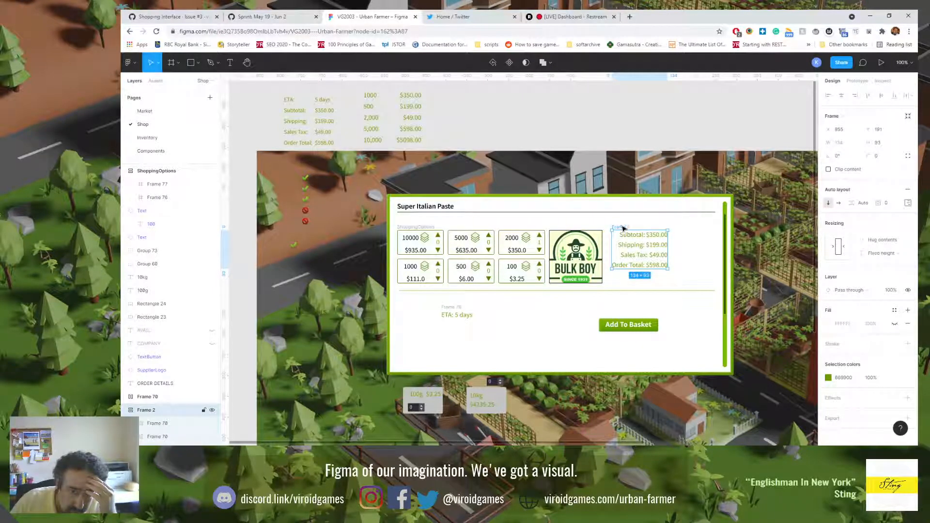
Step: Inspect the properties of the ShoppingOptions frame, the Add To Basket button, and the order summary frame and its rows
click(421, 227)
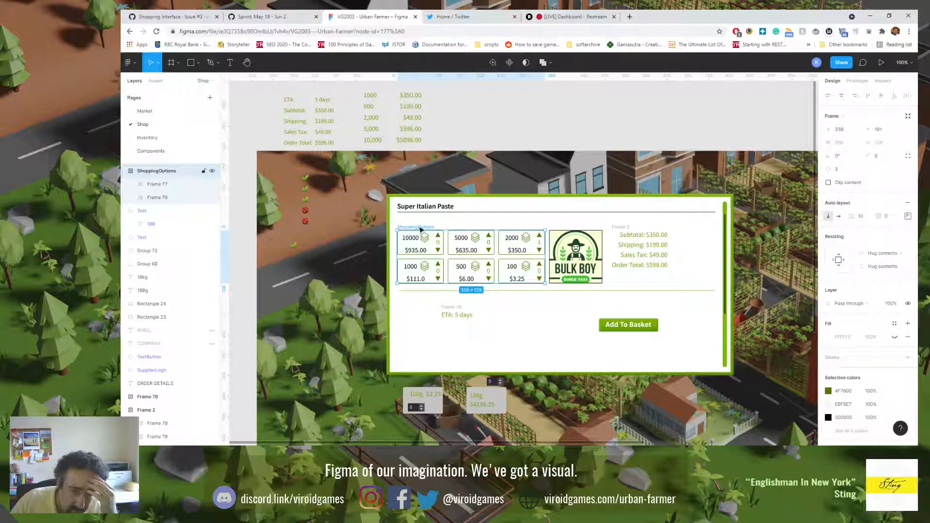
click(626, 228)
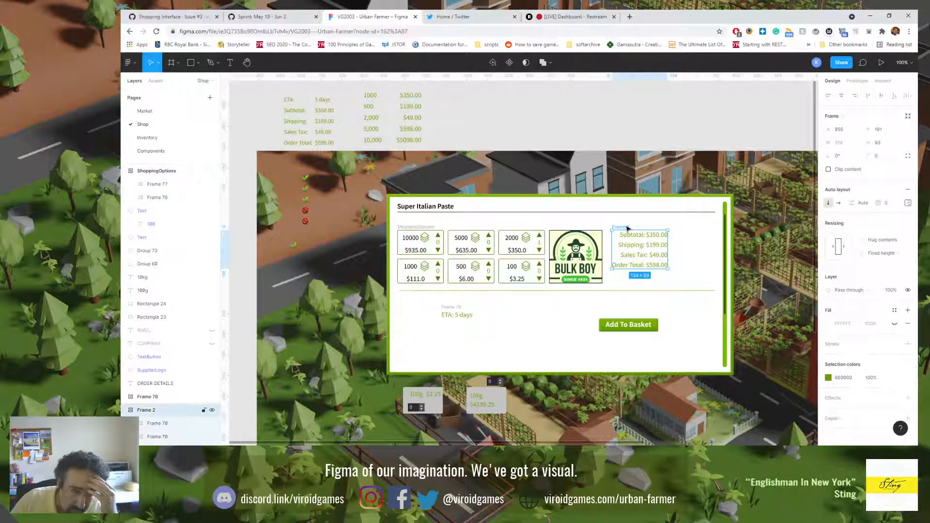
click(624, 326)
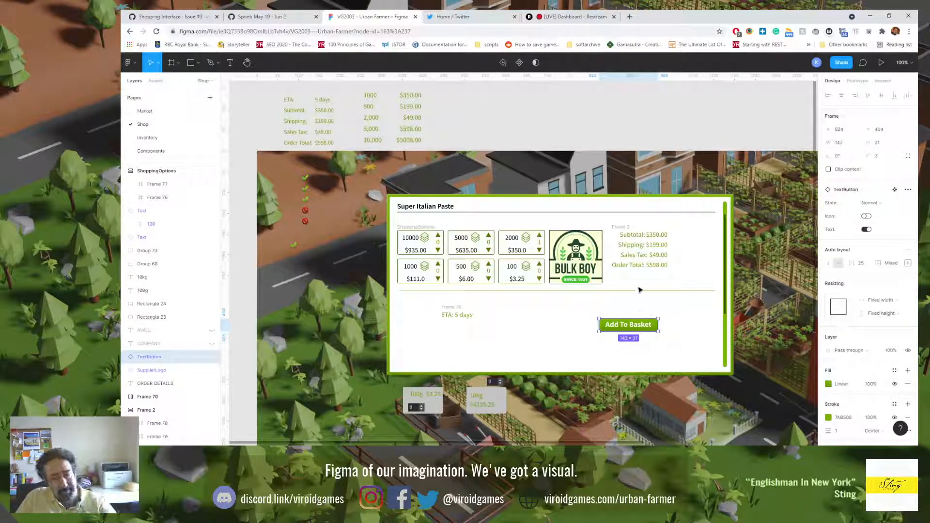
click(636, 239)
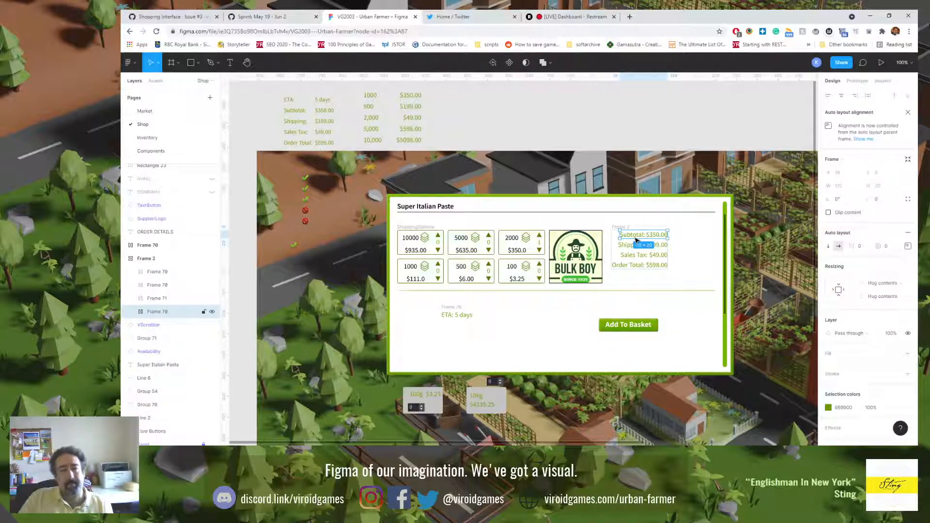
shift+click(167, 272)
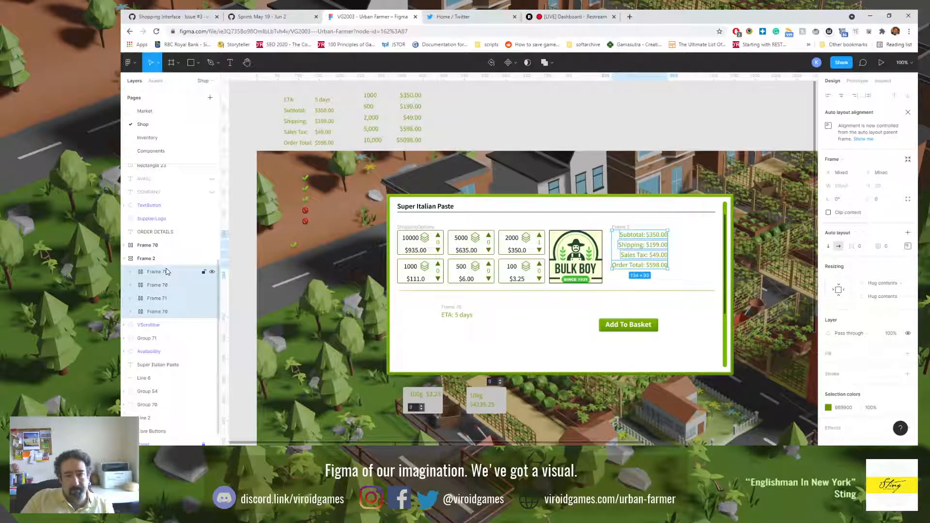
scroll(891, 307, down, 1)
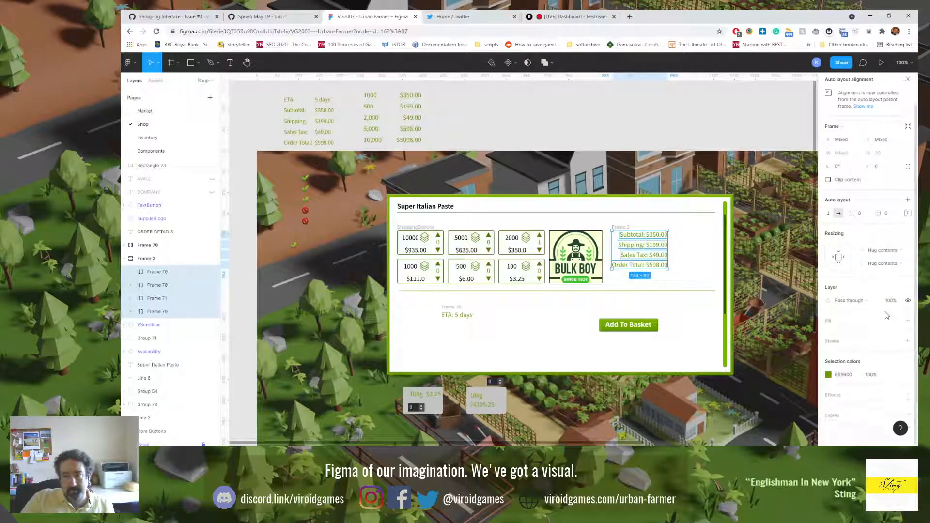
click(634, 237)
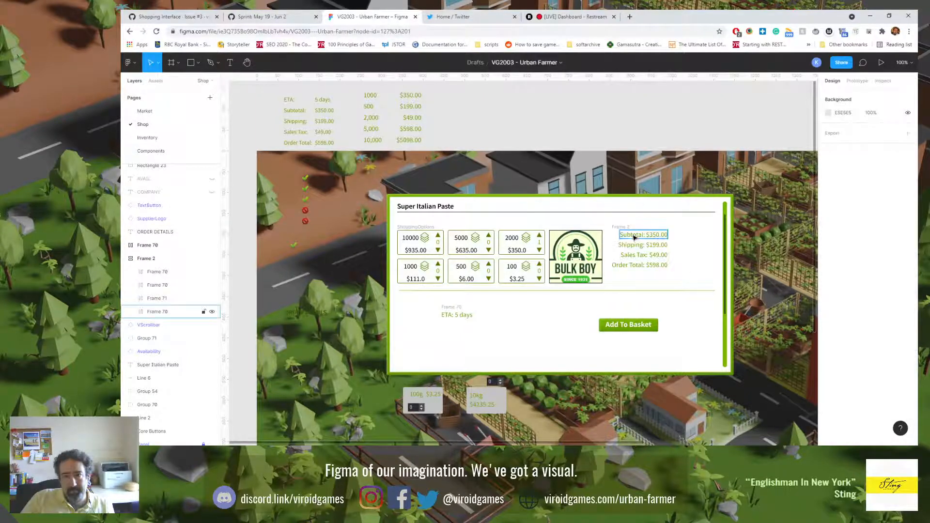
scroll(875, 355, down, 1)
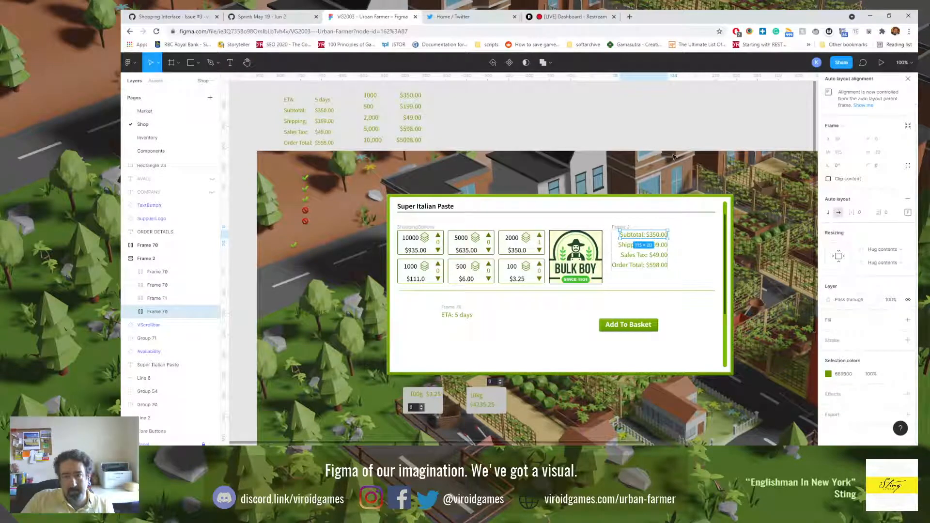
click(671, 127)
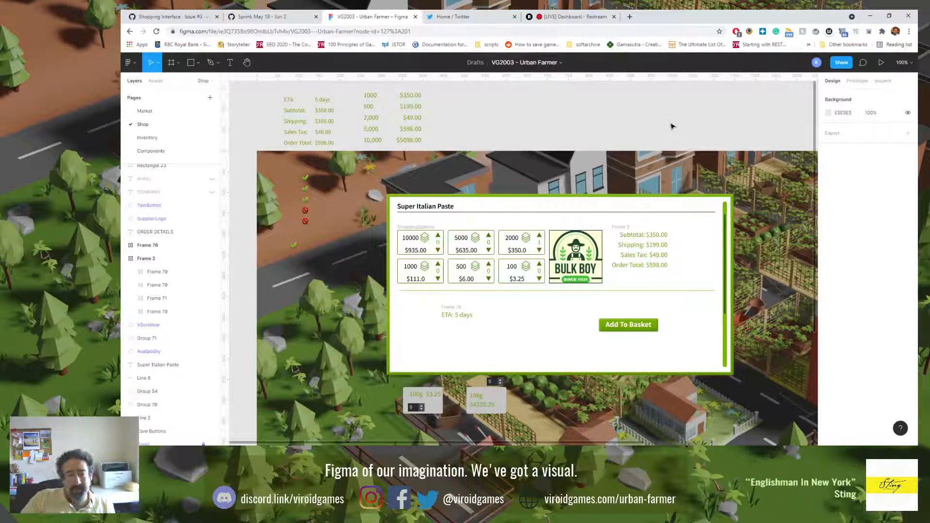
Step: Set the font size of the Subtotal amount in the order summary to 15
click(640, 236)
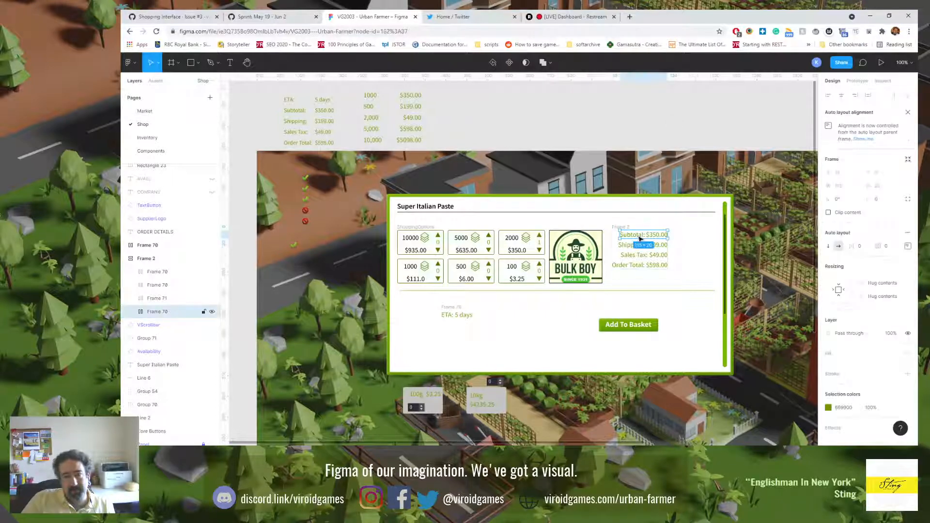
scroll(639, 237, up, 5)
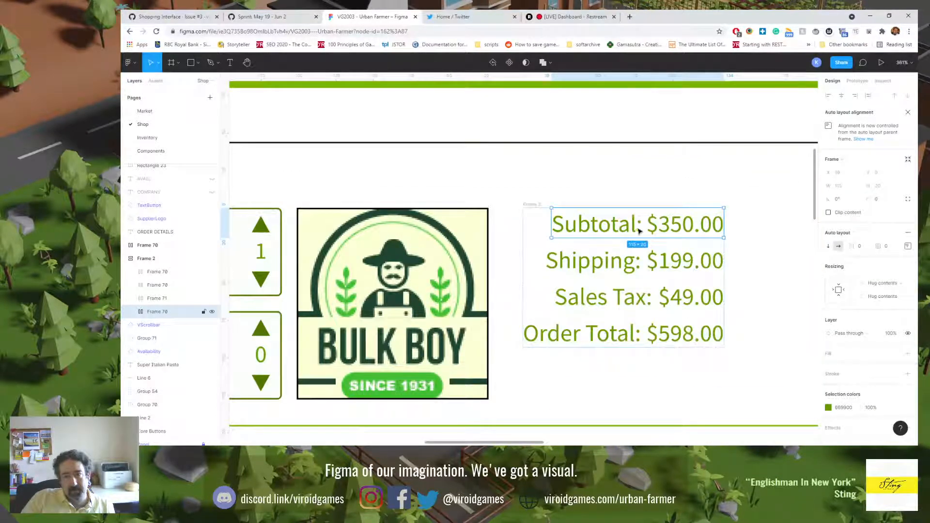
key(Return)
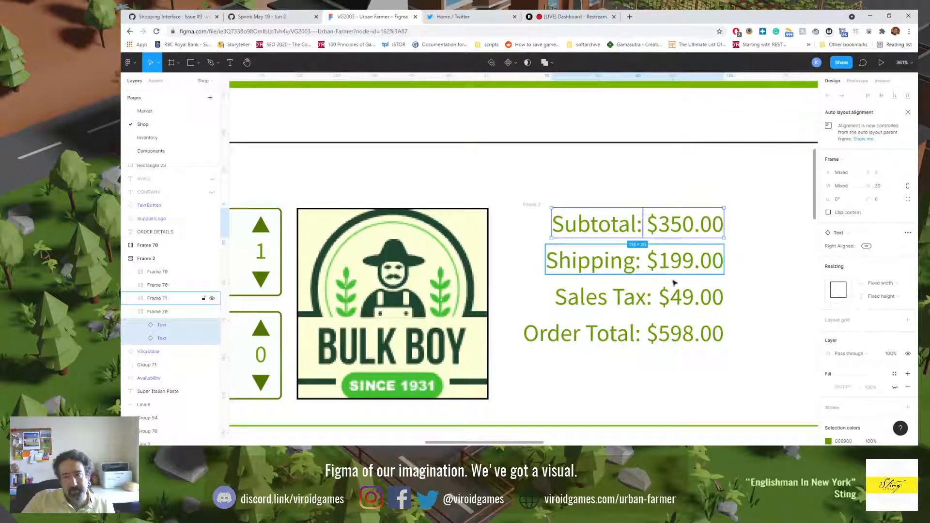
scroll(859, 390, down, 2)
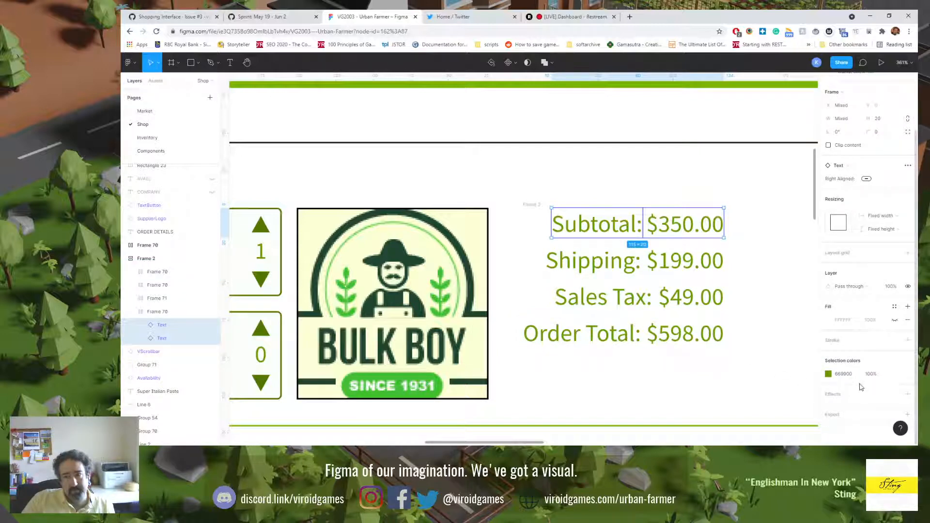
scroll(861, 386, up, 2)
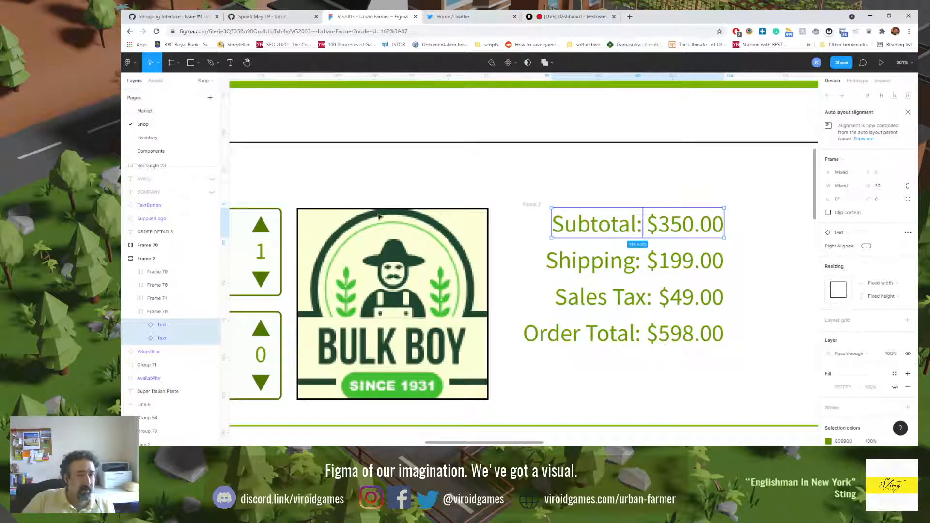
click(144, 328)
click(143, 325)
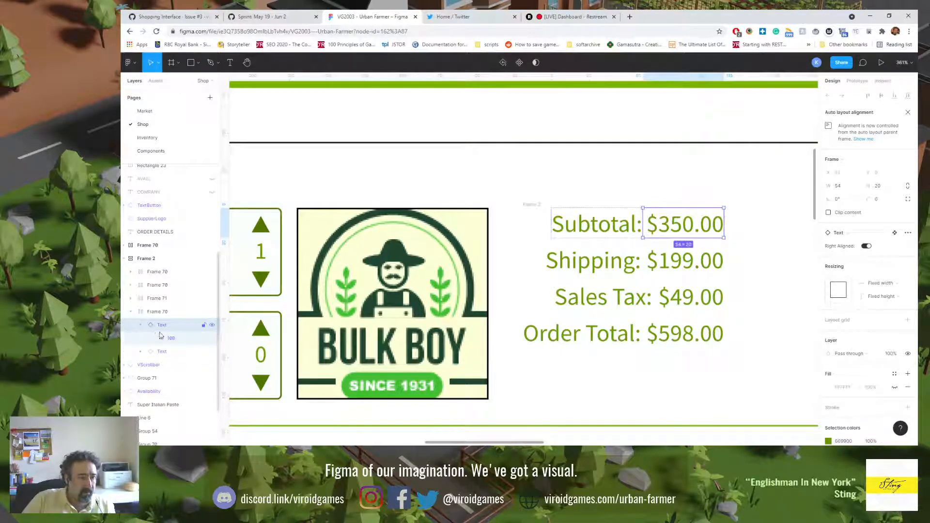
click(168, 336)
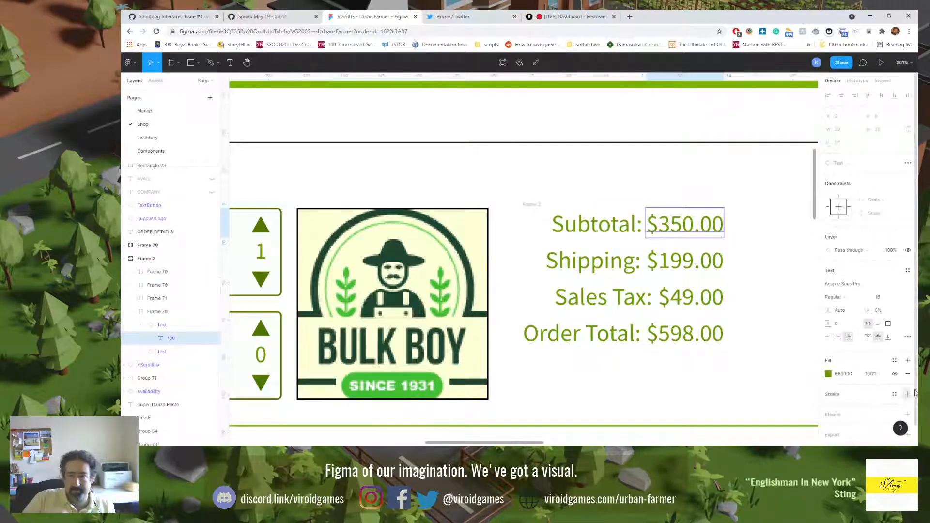
scroll(886, 366, down, 1)
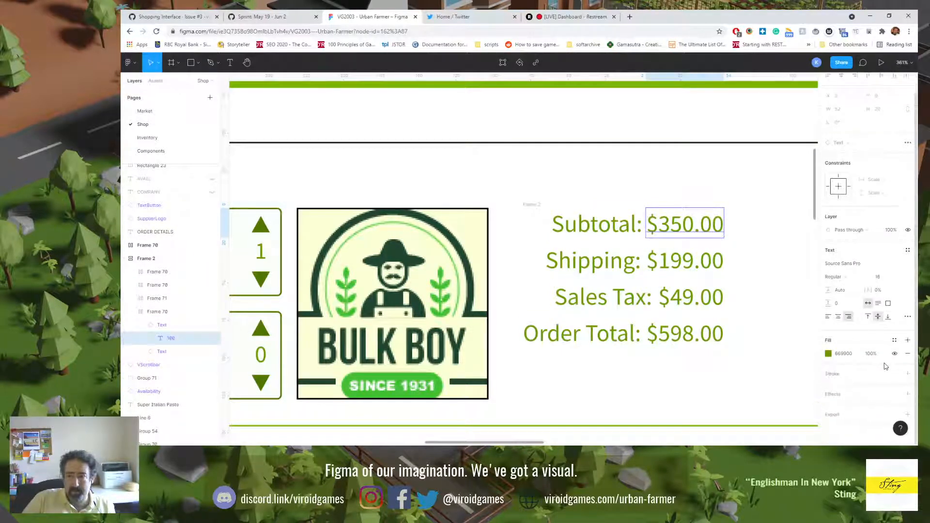
click(881, 281)
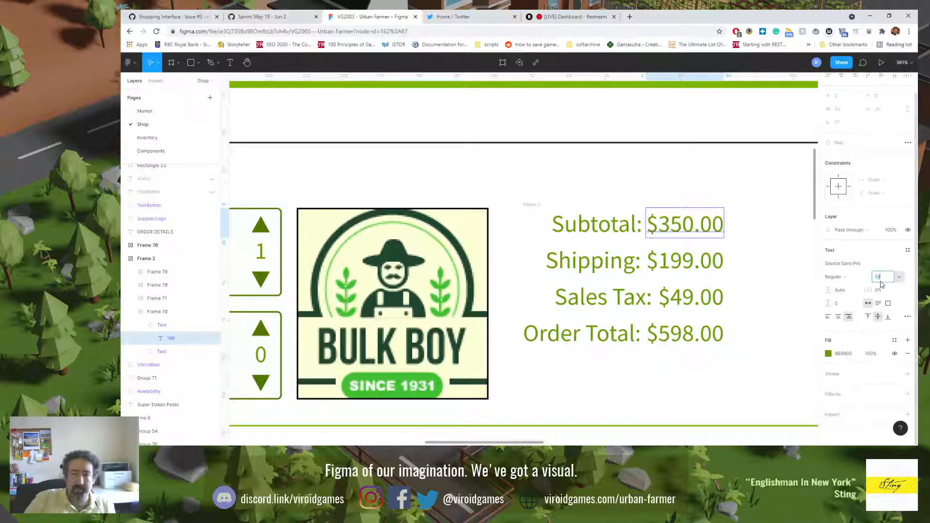
text(15)
key(Return)
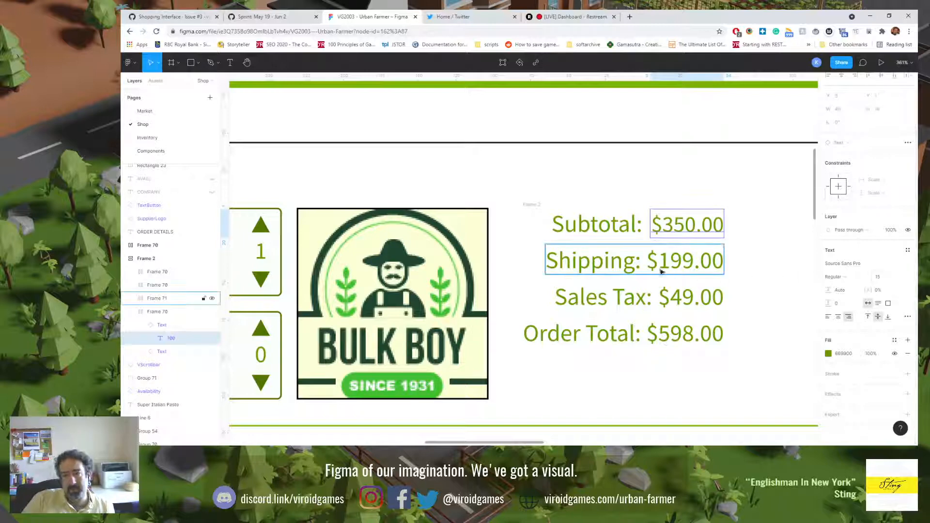
double_click(676, 261)
double_click(677, 259)
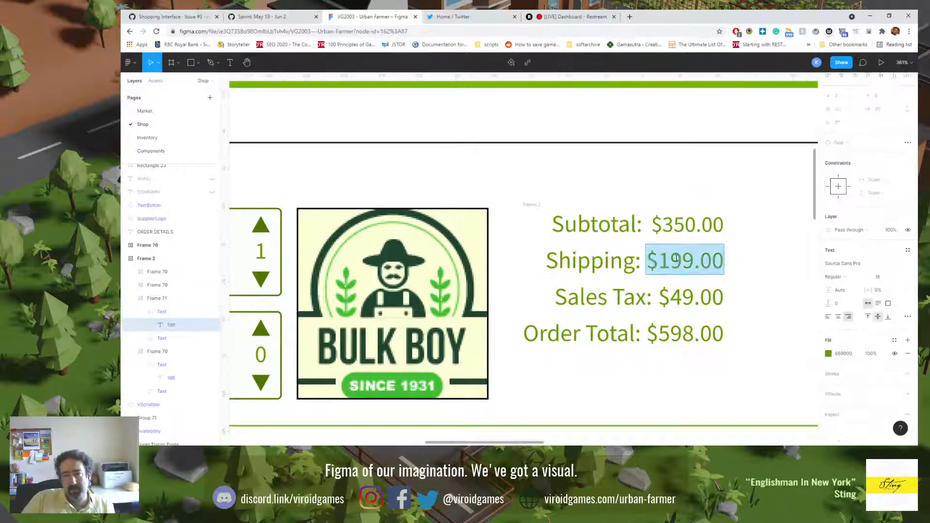
click(681, 262)
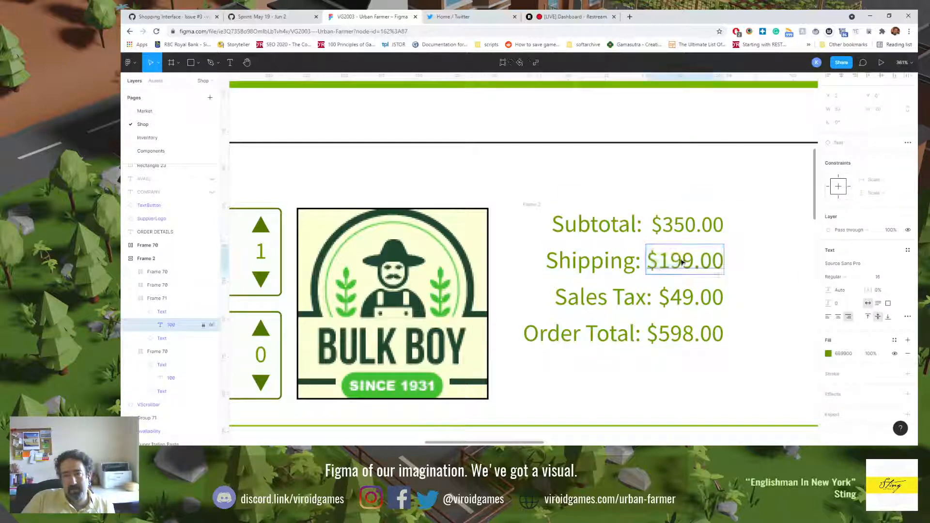
double_click(681, 260)
Step: Set the font size of the Sales Tax amount in the order summary to 15
click(679, 295)
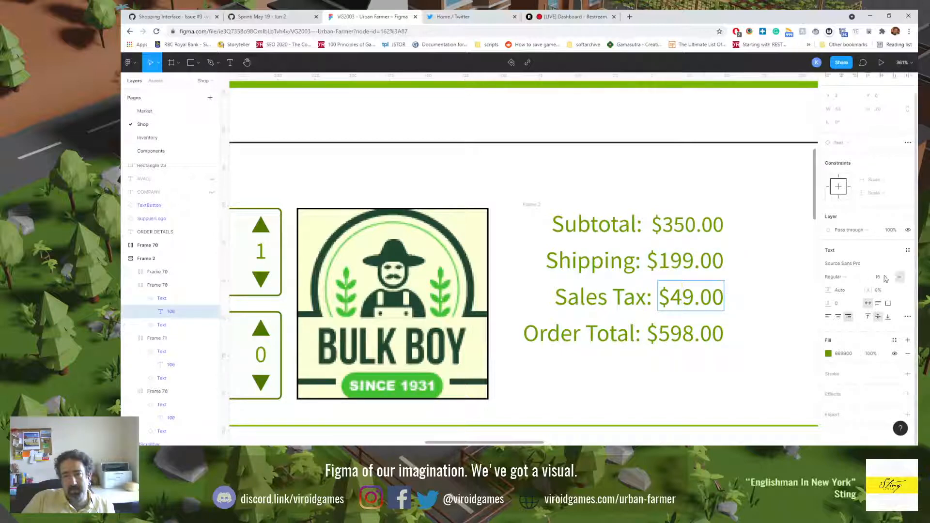
text(15)
key(Return)
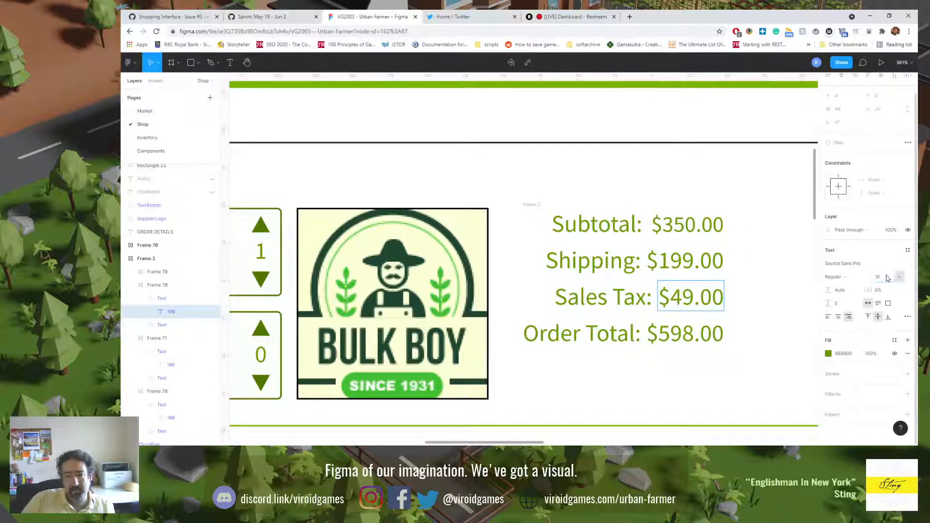
double_click(691, 299)
triple_click(691, 299)
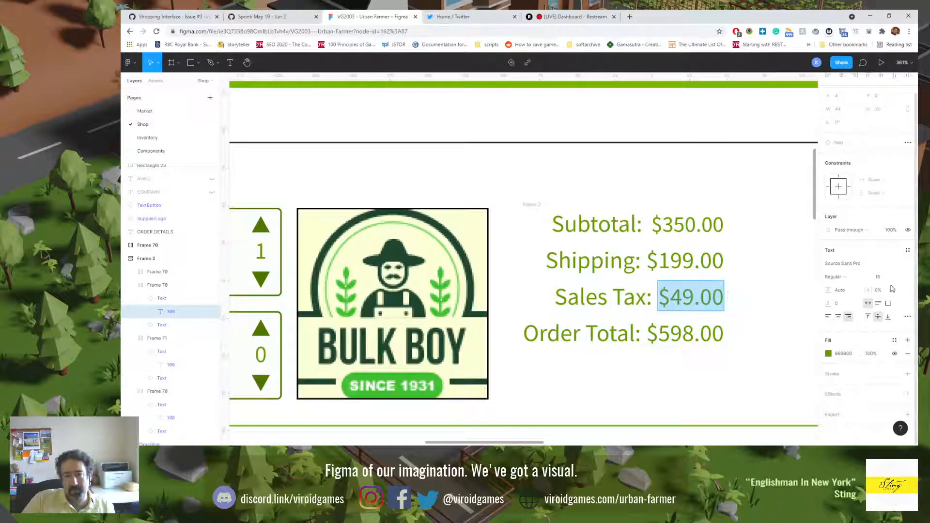
click(884, 277)
text(15)
key(Return)
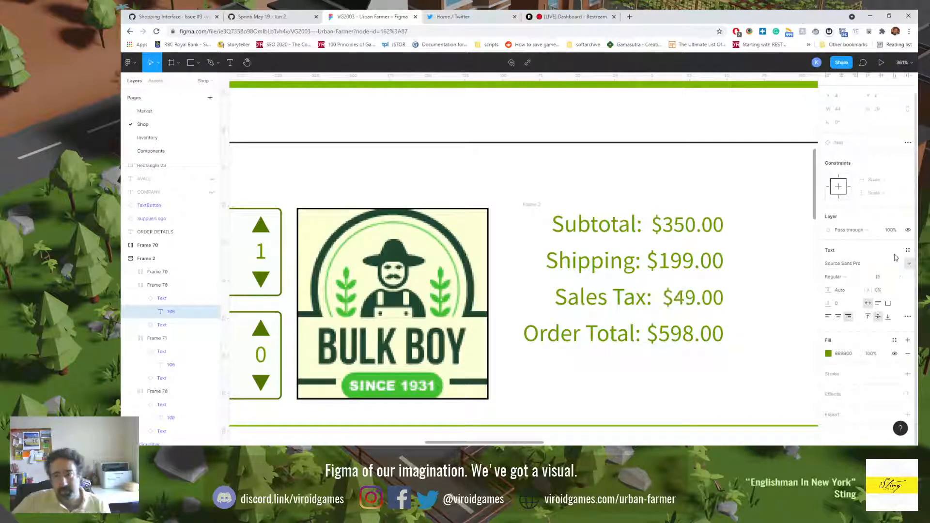
Step: Set the font size of the Shipping amount in the order summary to 15
double_click(698, 257)
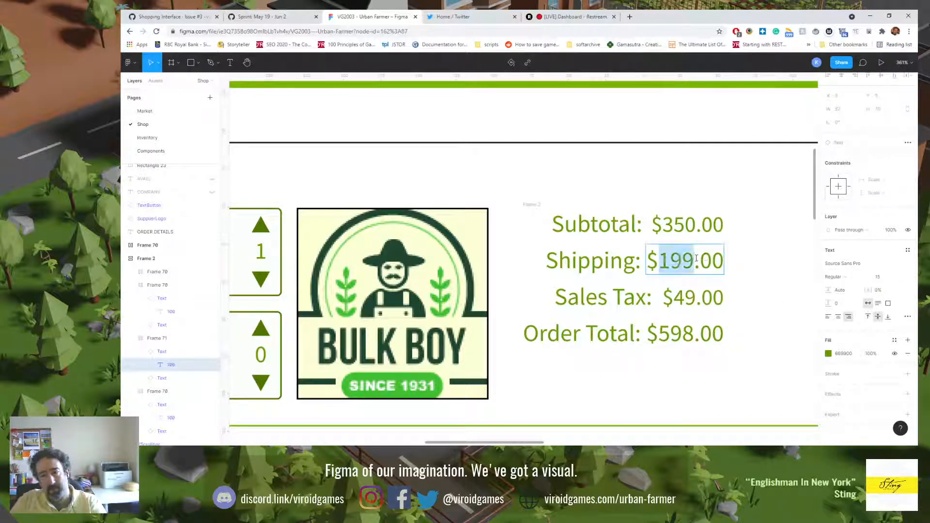
triple_click(698, 257)
click(890, 278)
text(15)
key(Return)
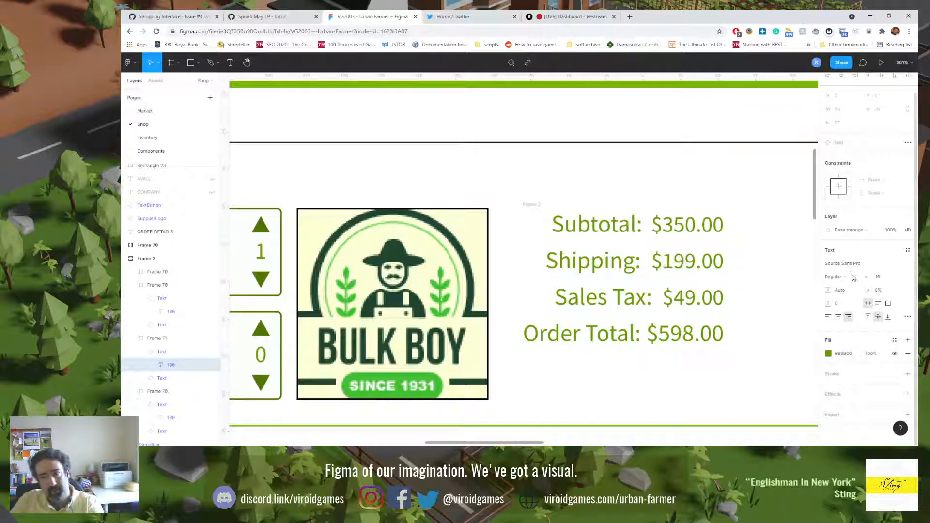
triple_click(616, 302)
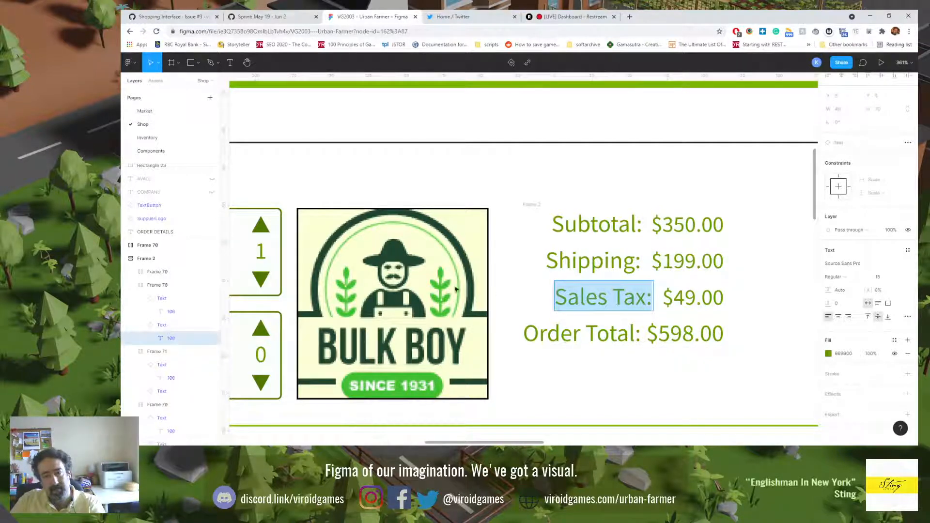
drag(510, 292, 710, 281)
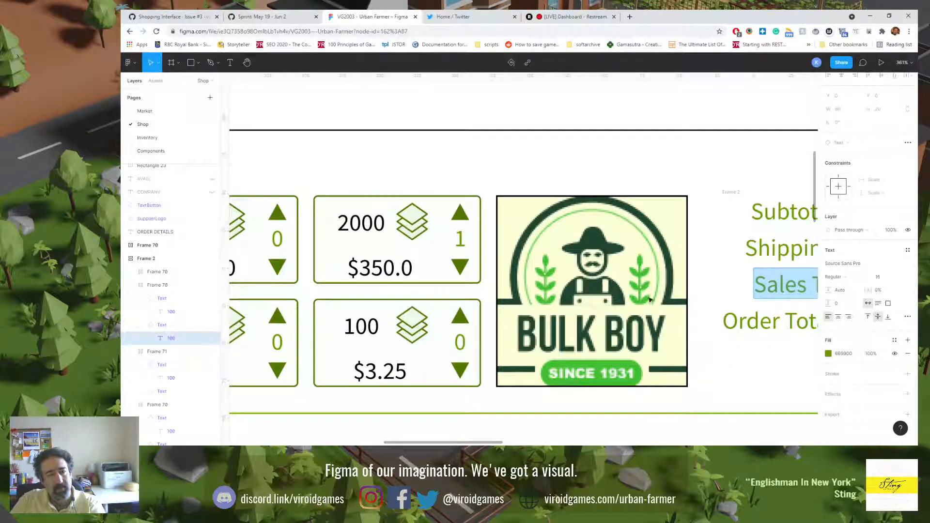
text(0)
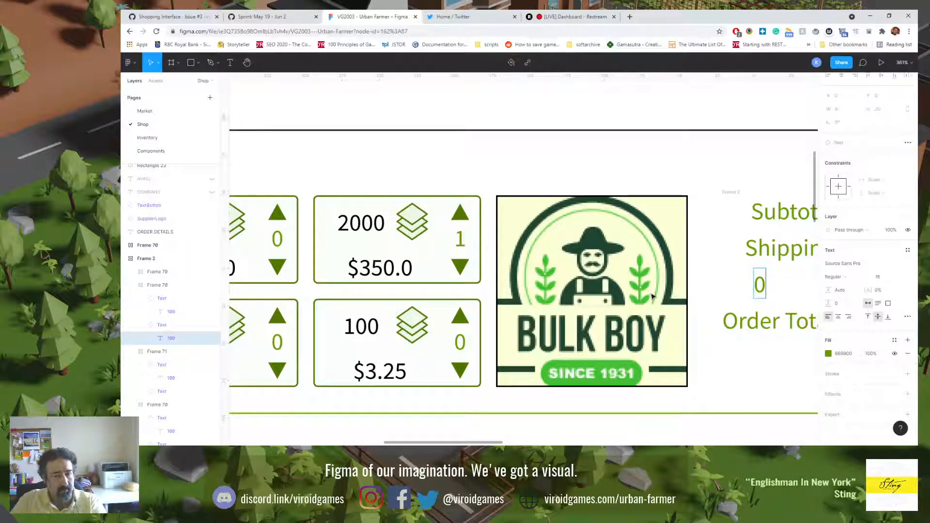
key(ctrl+z)
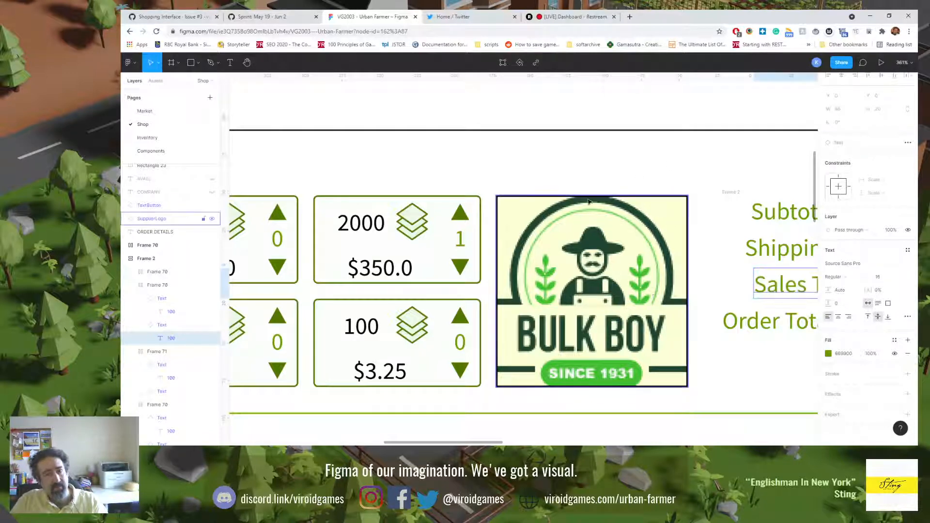
Step: Inspect the text properties of the Quantity label and its value in the product description on the Inventory page
click(585, 105)
key(shift+0)
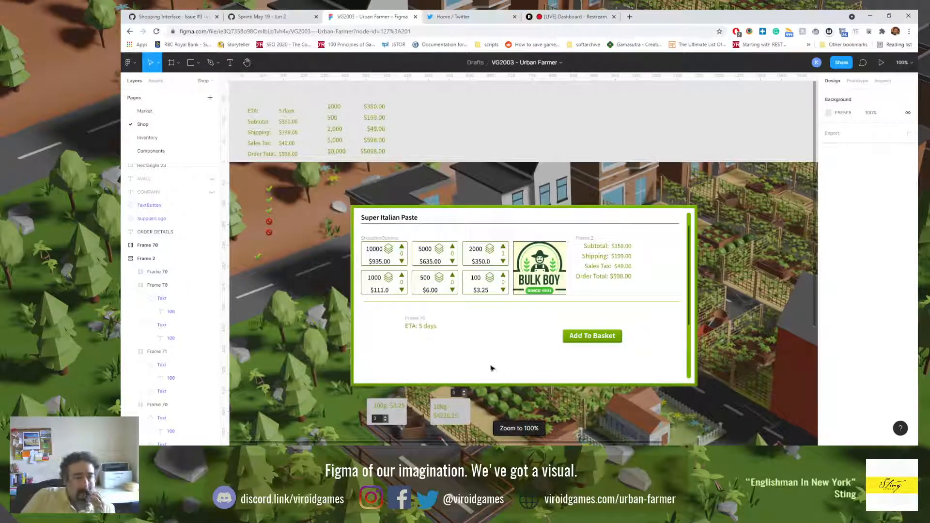
click(143, 138)
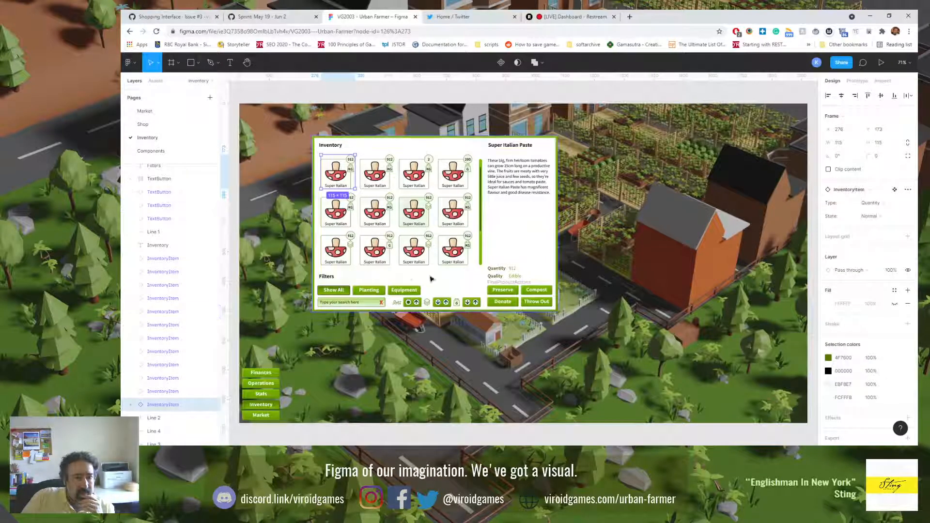
click(515, 271)
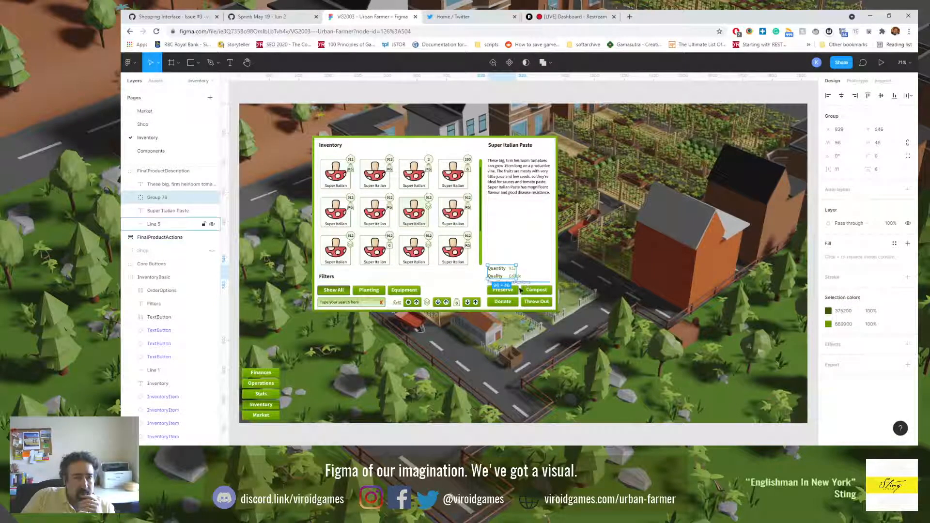
double_click(499, 268)
double_click(500, 269)
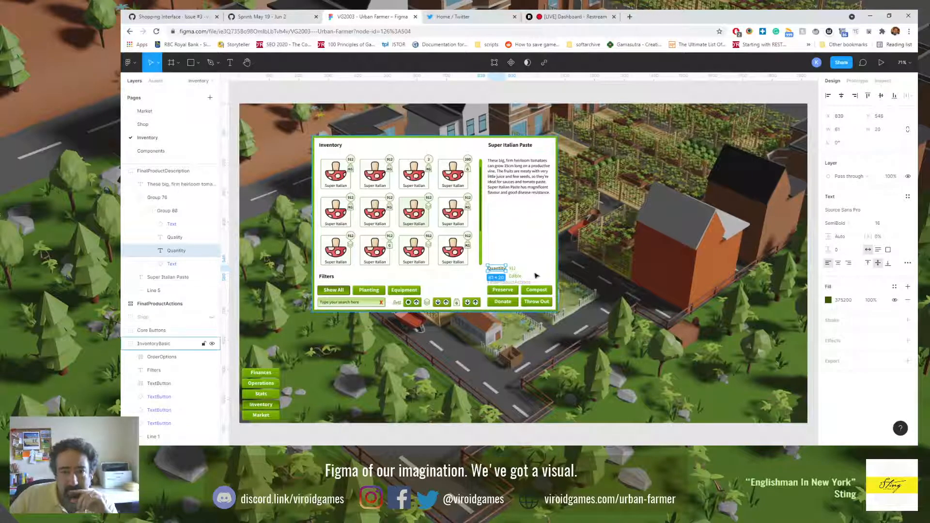
click(515, 269)
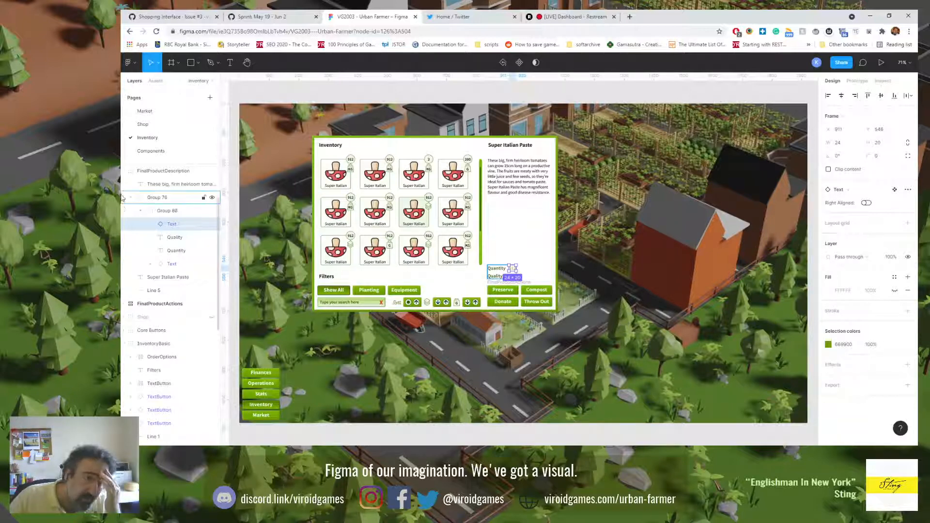
Step: Return to the Shop page and set the font size of the Shipping label in the order summary to 15
click(155, 125)
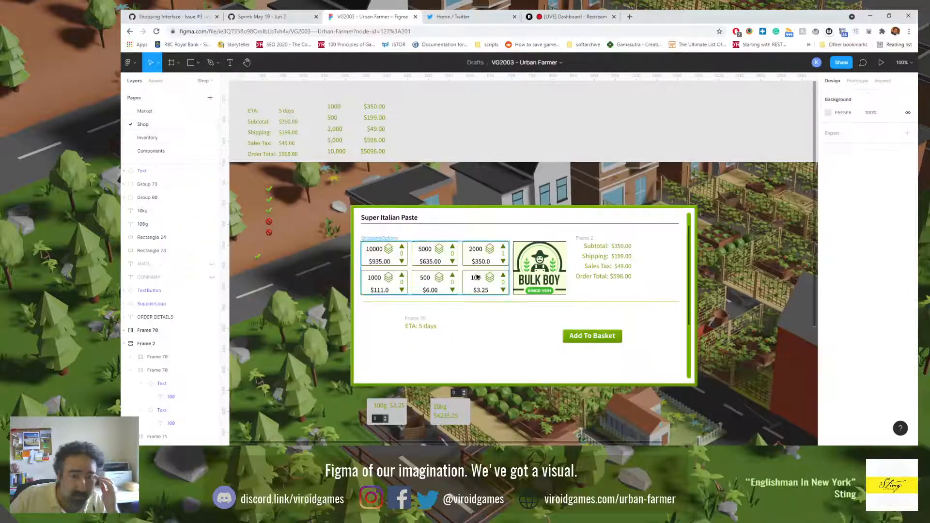
click(599, 261)
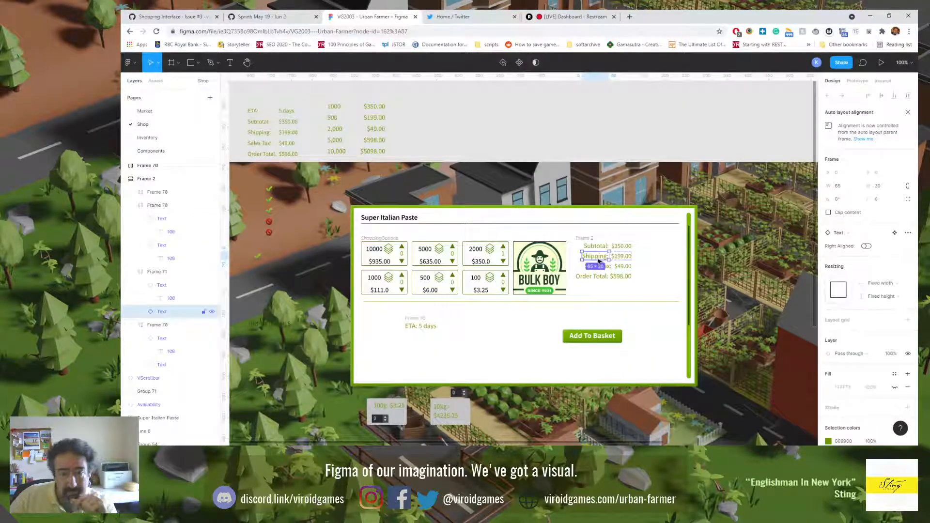
scroll(599, 261, up, 10)
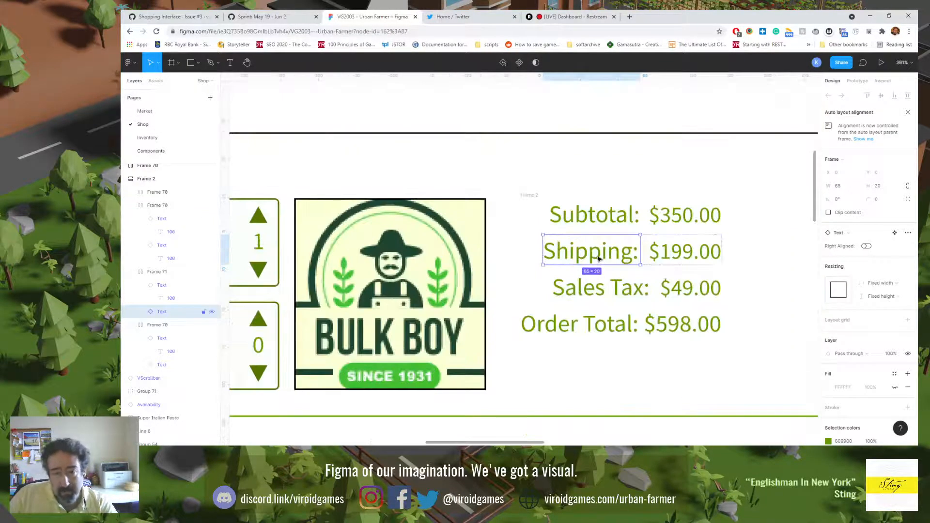
click(600, 260)
click(880, 297)
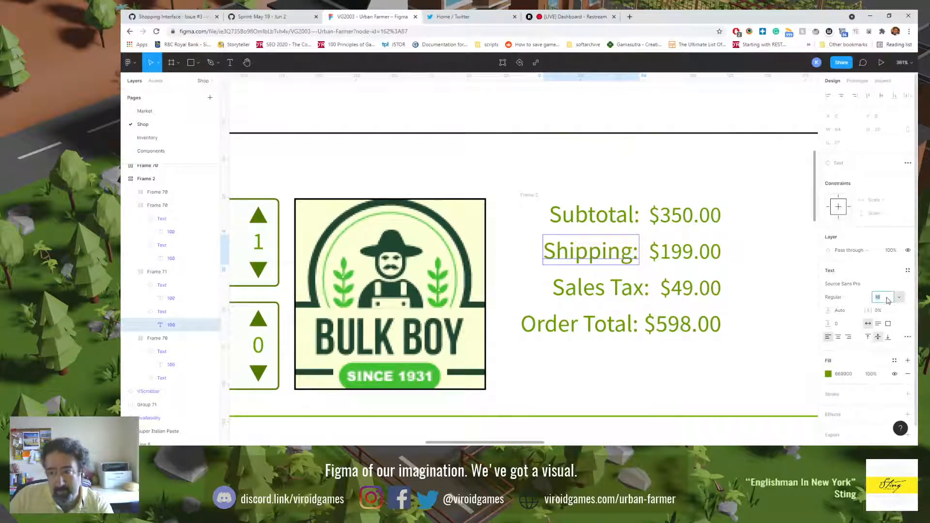
text(15)
Step: Set the font size of the Subtotal label in the order summary to 15
click(606, 216)
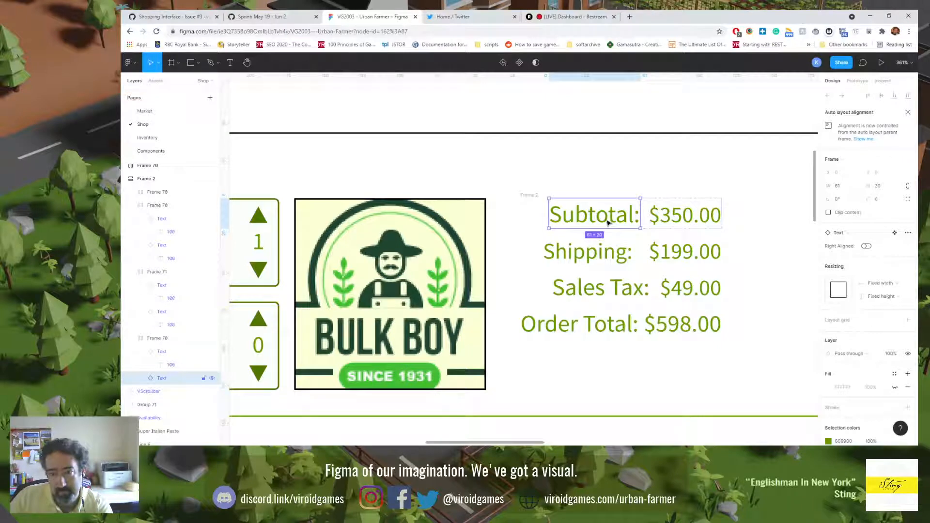
click(609, 222)
click(881, 297)
text(15)
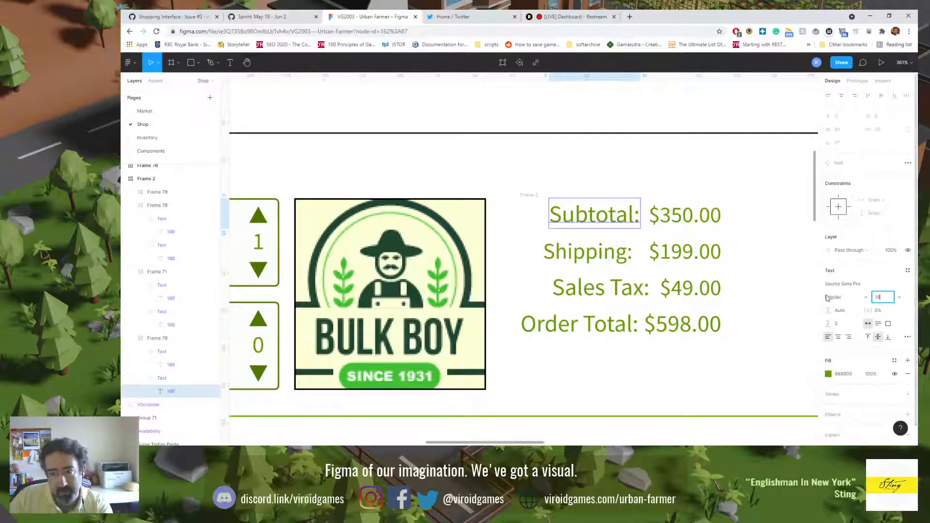
Step: Set the font size of the Sales Tax label in the order summary to 15
click(592, 293)
click(592, 296)
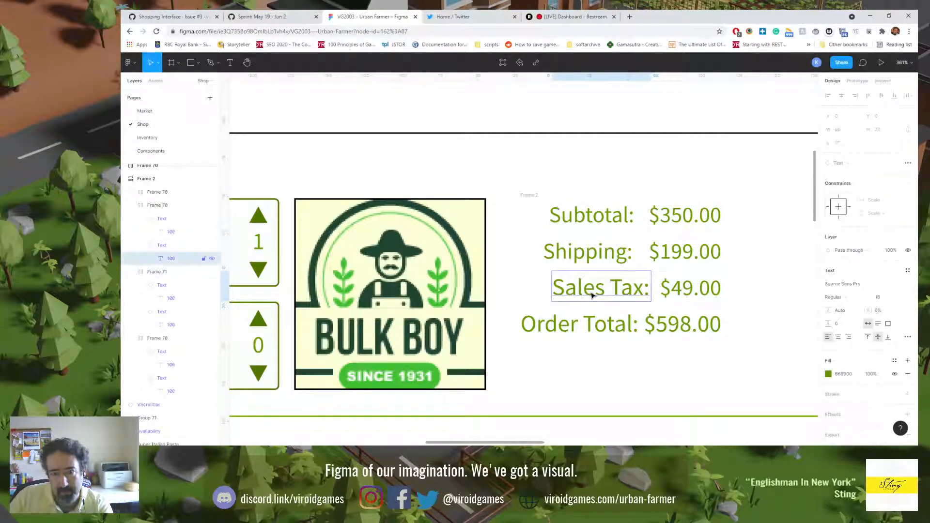
click(881, 298)
text(15)
key(Return)
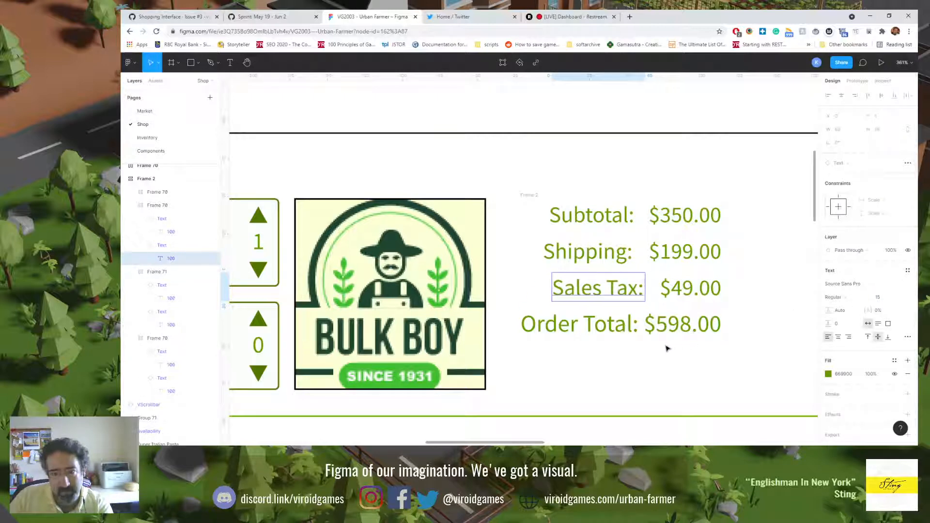
Step: Set the font size of the Order Total label in the order summary to 15
click(597, 327)
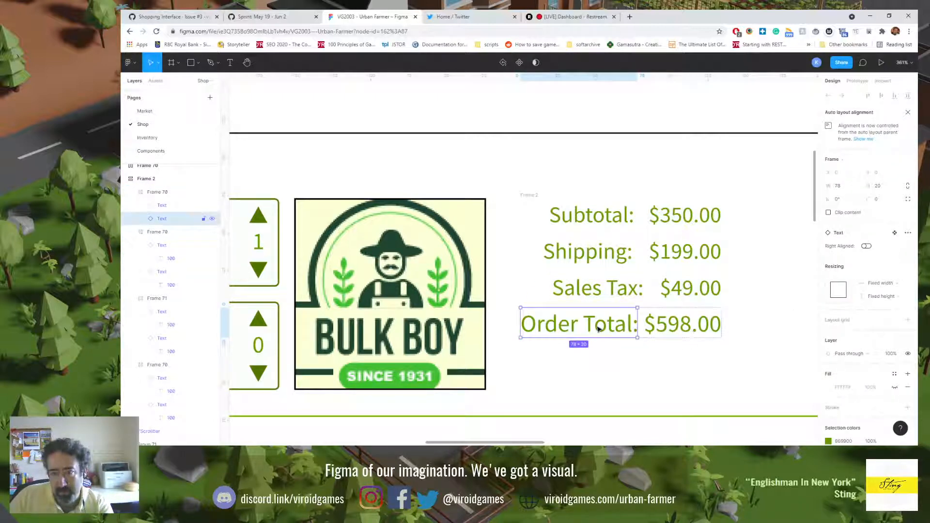
click(598, 327)
click(880, 298)
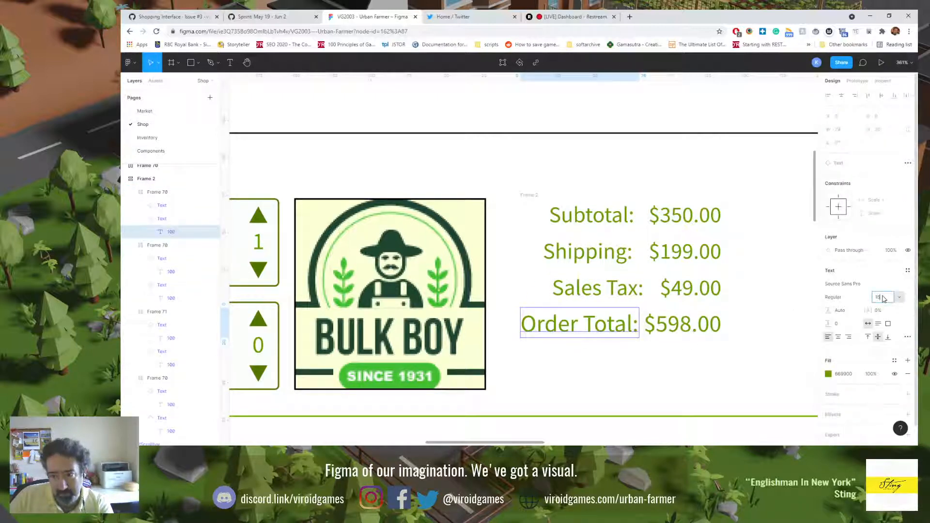
text(15)
key(Return)
Step: Set the font size of the Order Total amount in the order summary to 15
click(697, 331)
double_click(698, 331)
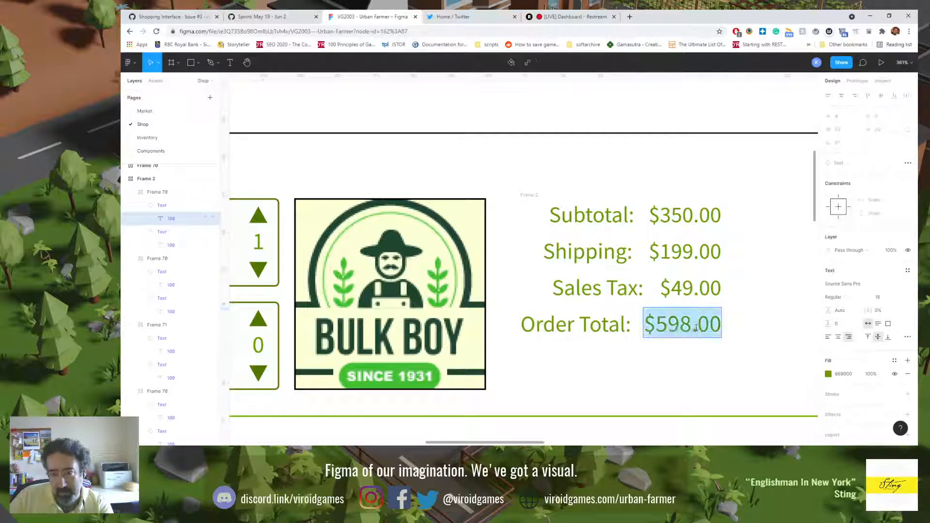
text(15)
key(Return)
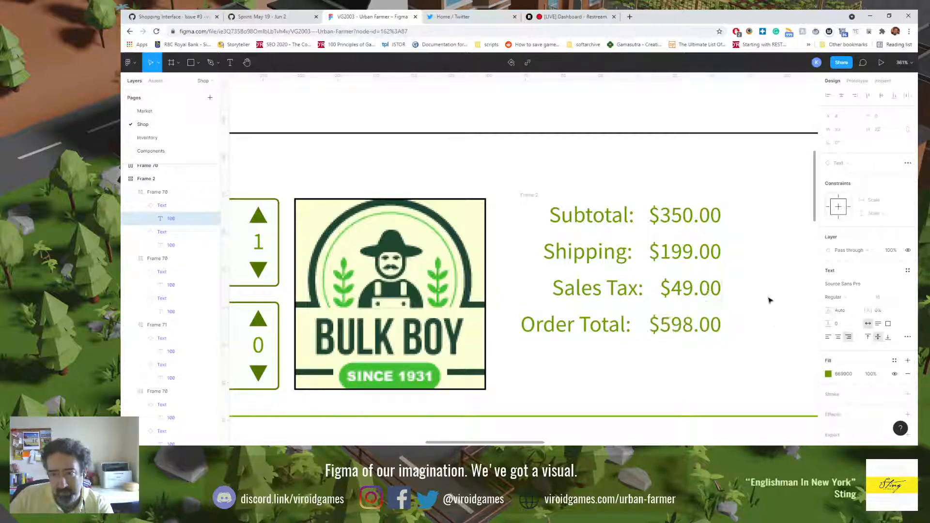
Step: Check the font sizes of the Sales Tax, Shipping and Order Total texts, then clear the selection and review the whole shop panel
click(690, 291)
double_click(690, 290)
click(691, 291)
triple_click(690, 290)
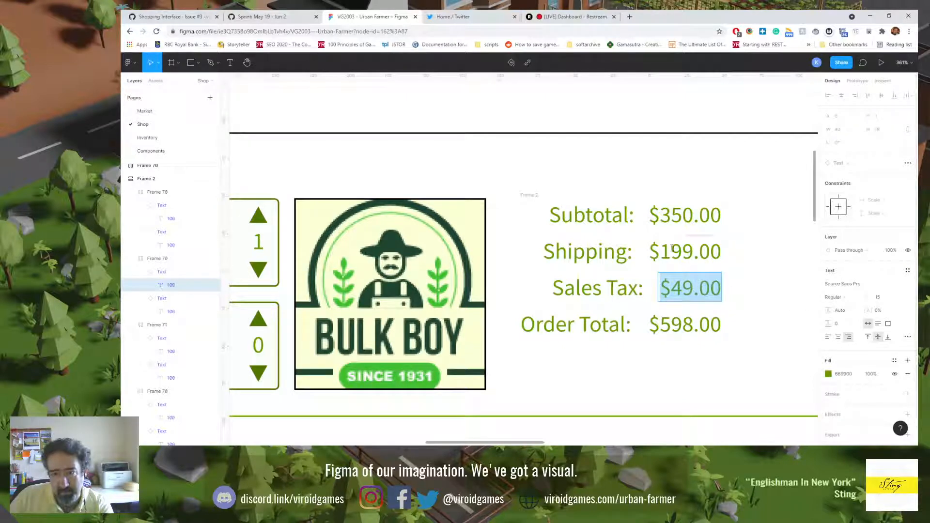
click(628, 286)
click(607, 253)
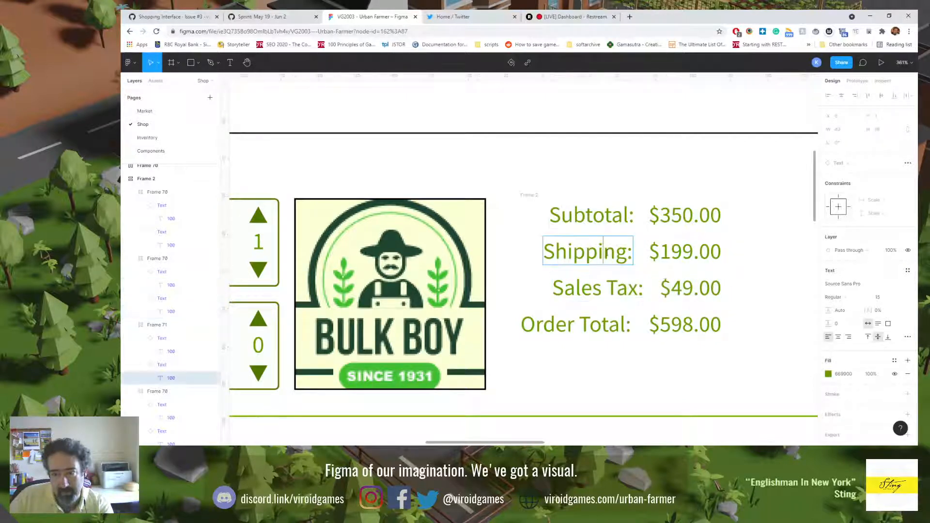
double_click(671, 325)
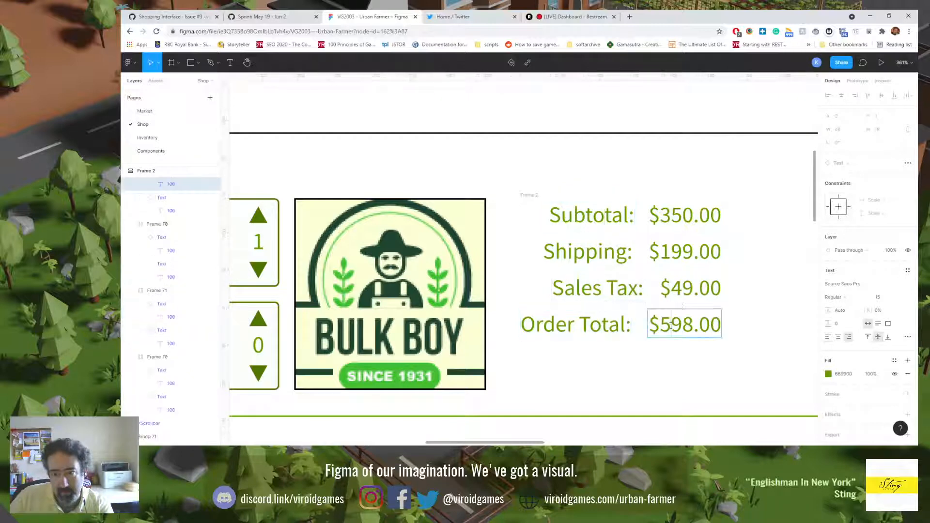
click(690, 288)
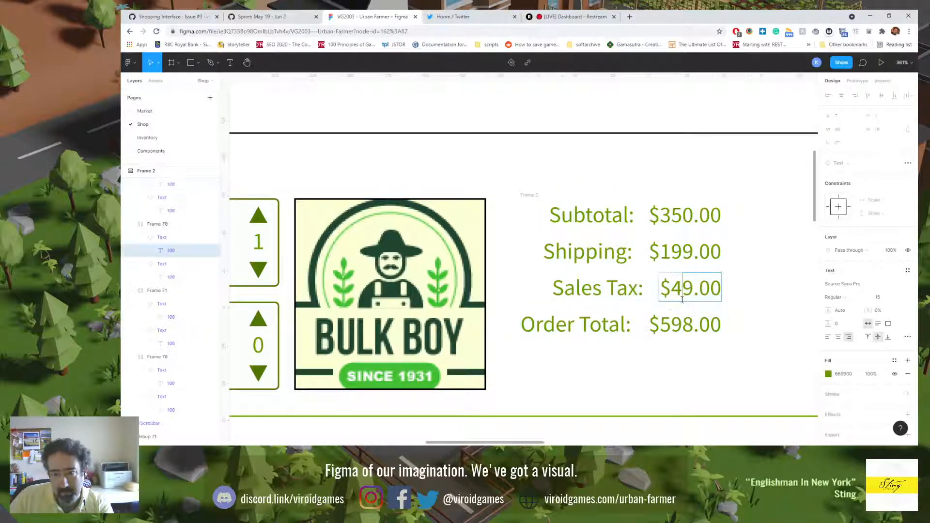
click(663, 192)
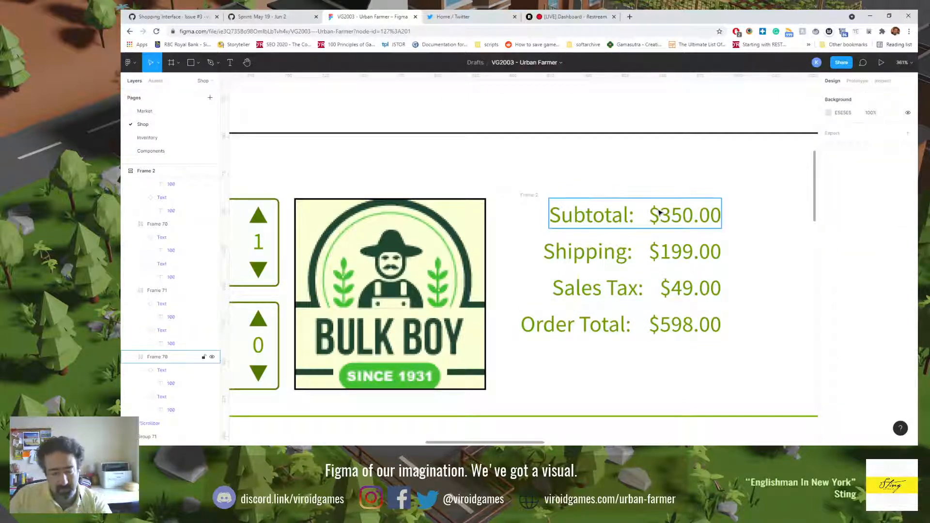
key(shift+0)
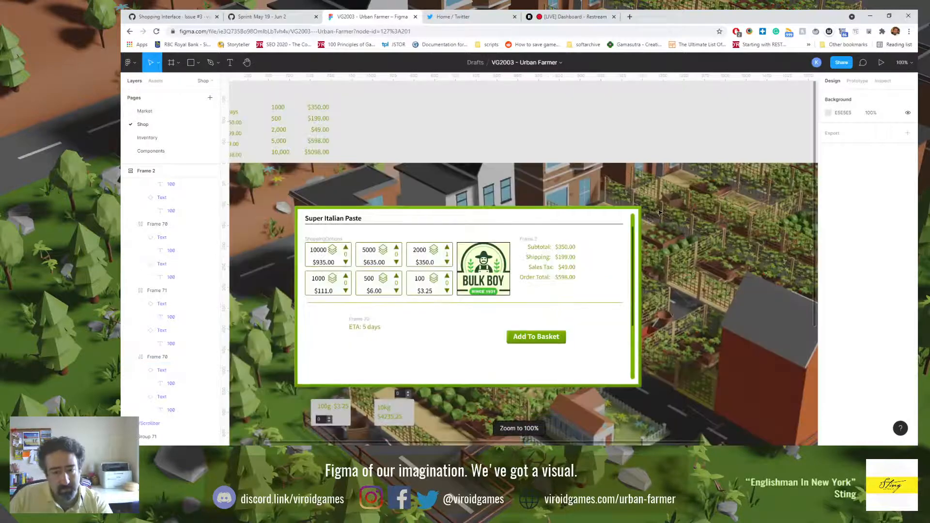
Step: Make the order summary frame hug its contents vertically and set the spacing between its rows to 4
click(541, 260)
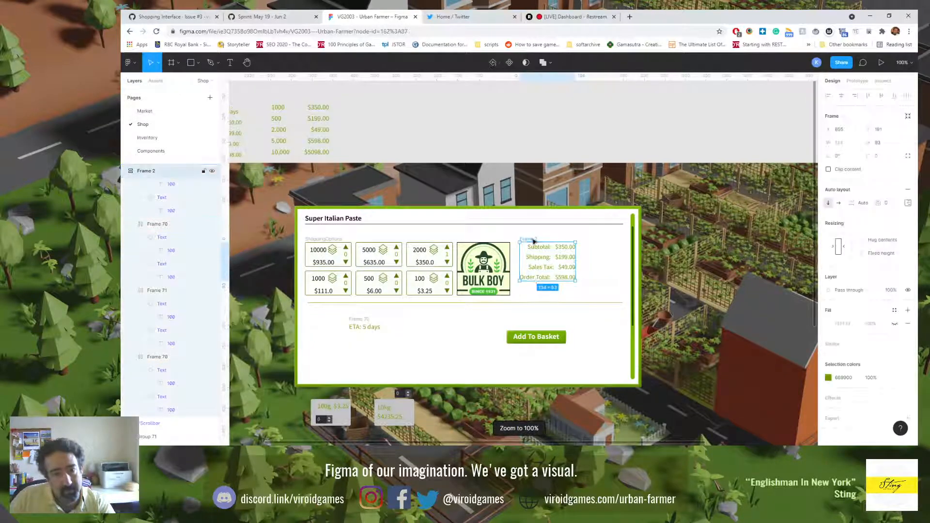
click(554, 332)
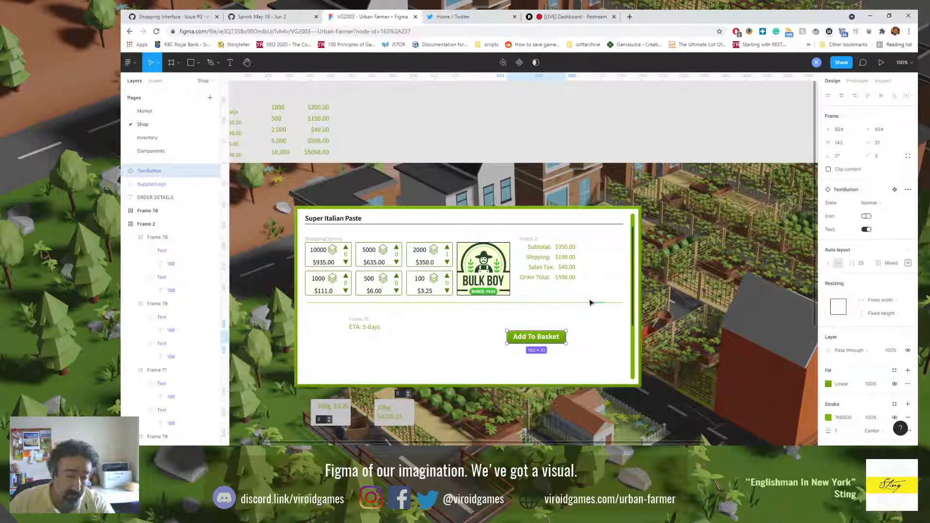
click(529, 242)
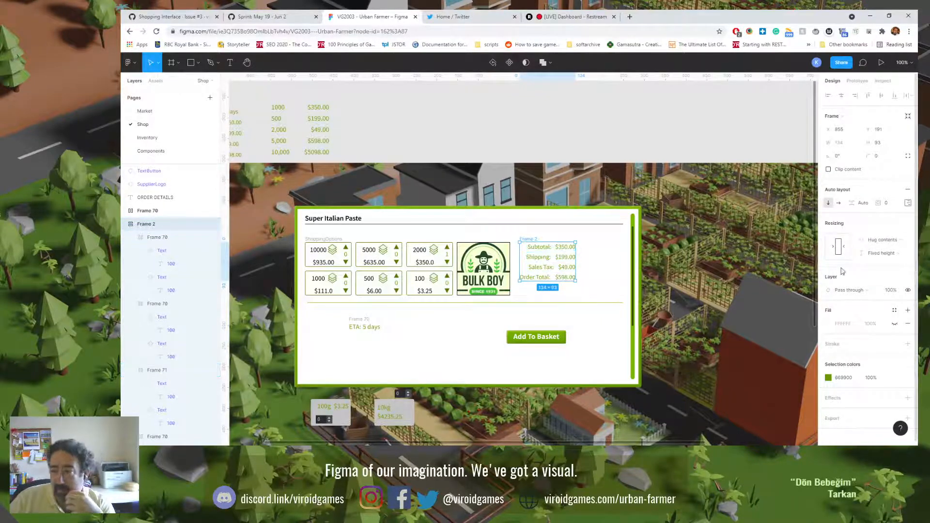
click(902, 258)
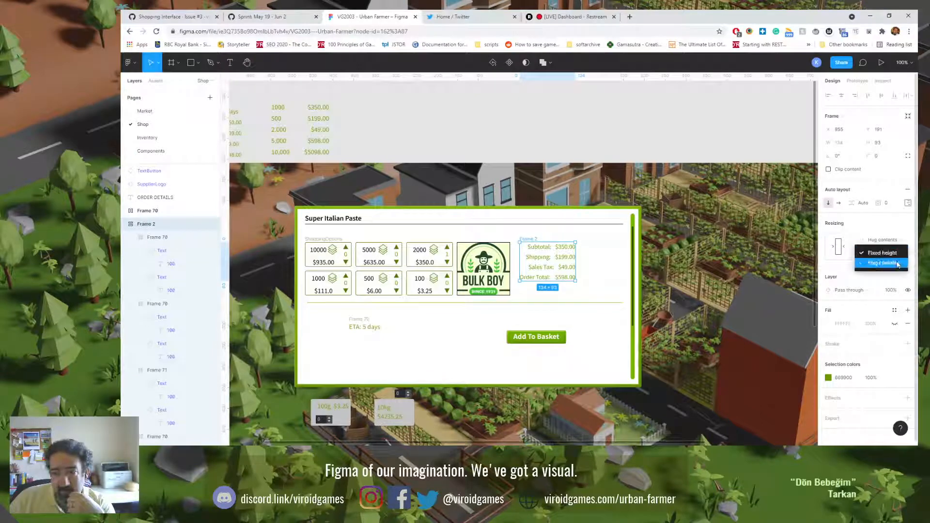
click(897, 262)
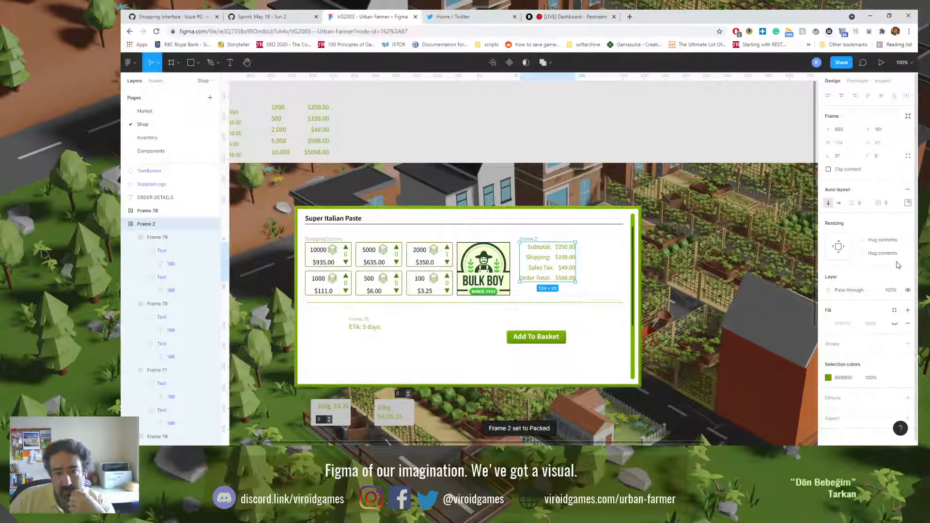
click(862, 204)
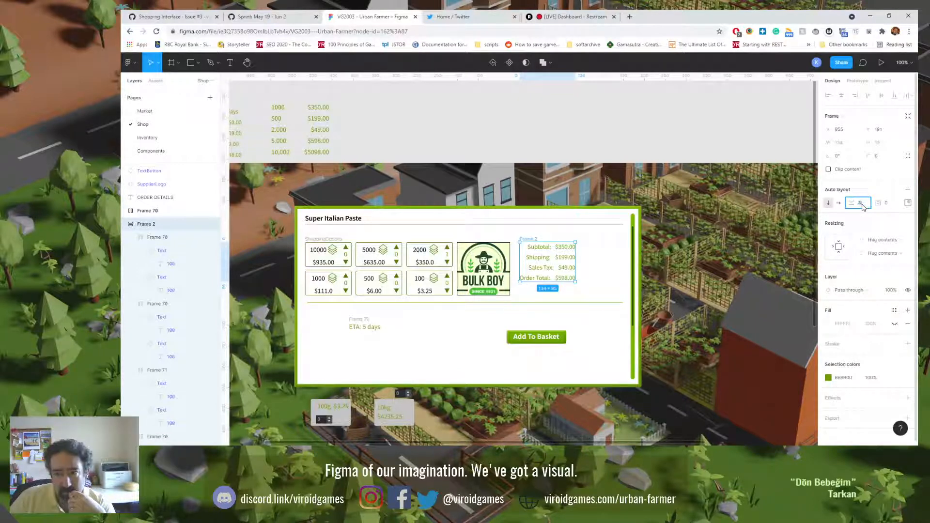
text(4)
key(Return)
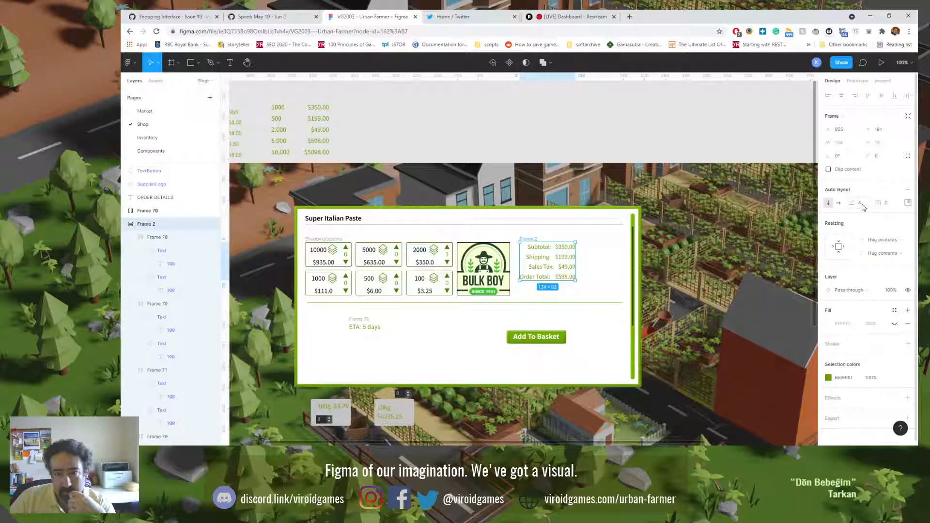
Step: Move the Add To Basket button directly beneath the Order Total row and check its placement against the order summary
drag(536, 337, 499, 295)
scroll(547, 294, up, 5)
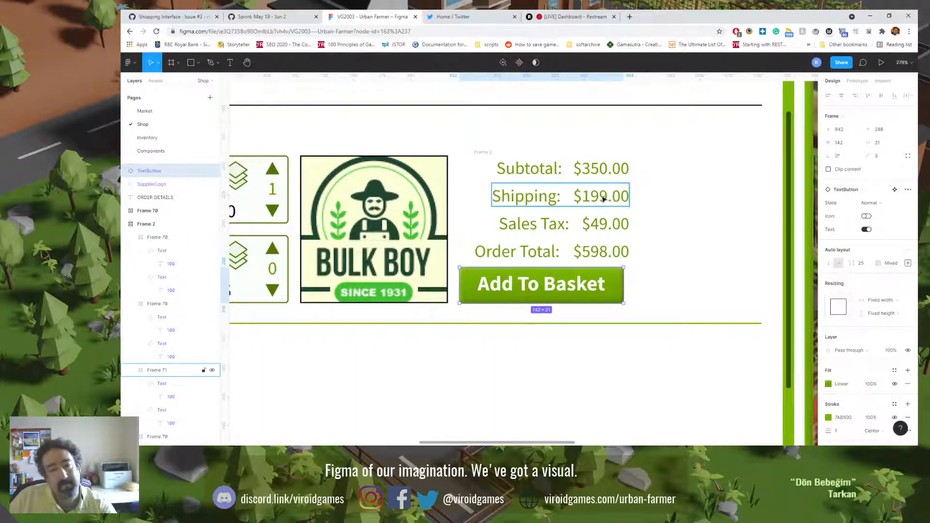
click(603, 200)
key(Escape)
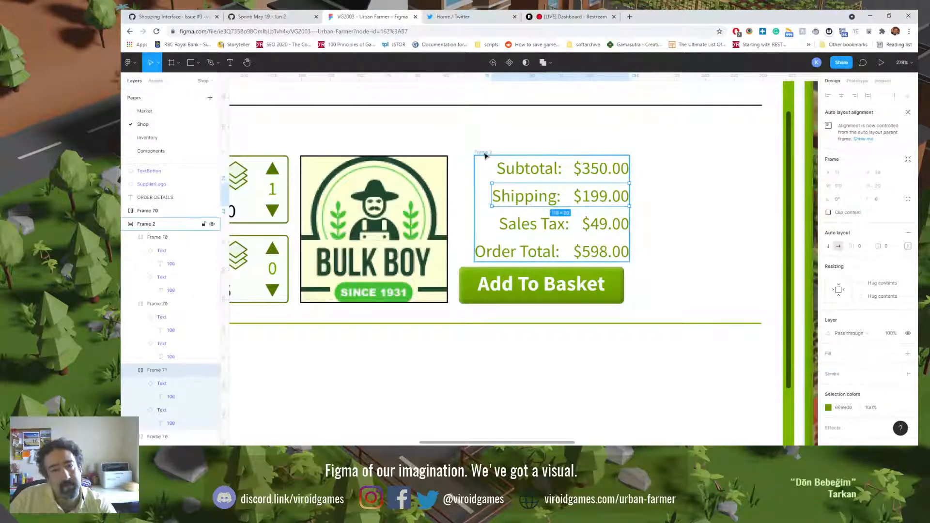
key(shift+0)
key(Escape)
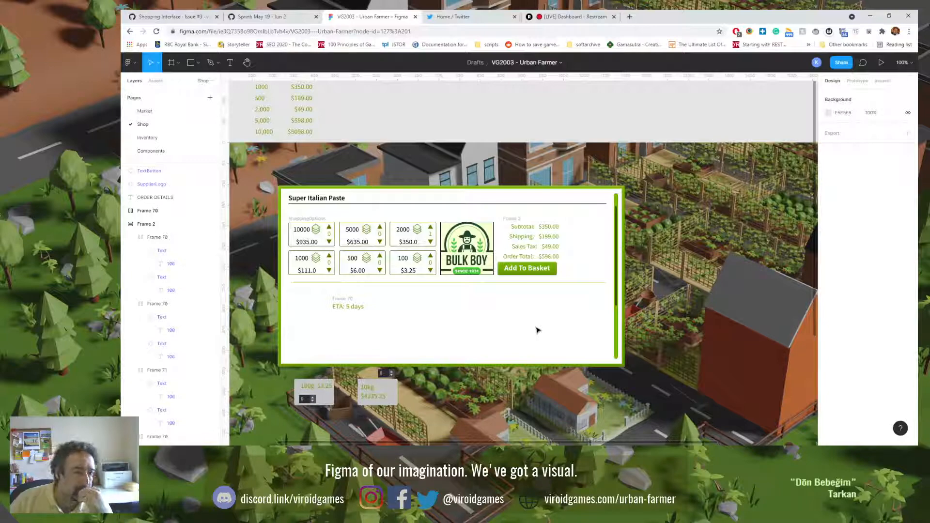
Step: On the Components page, make the height of the $4235.25 price text in the ShoppingOption component hug its contents
click(154, 152)
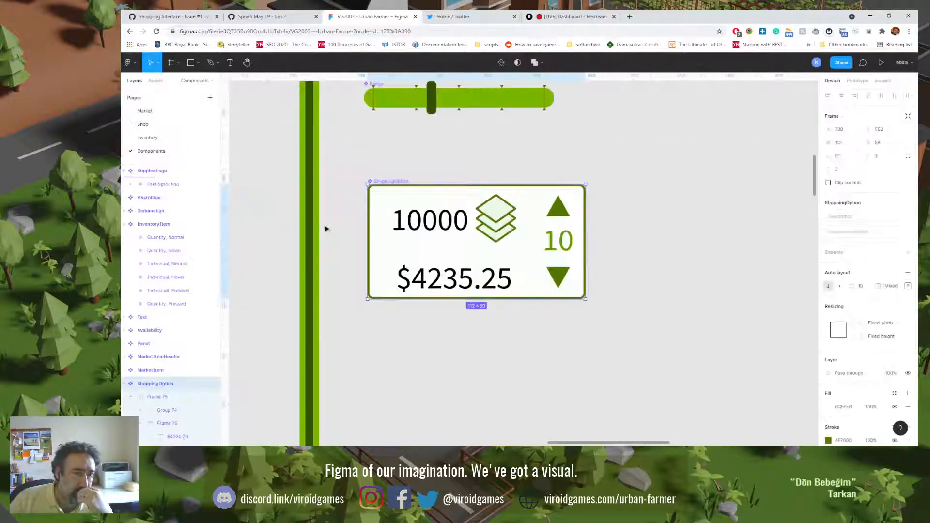
double_click(499, 285)
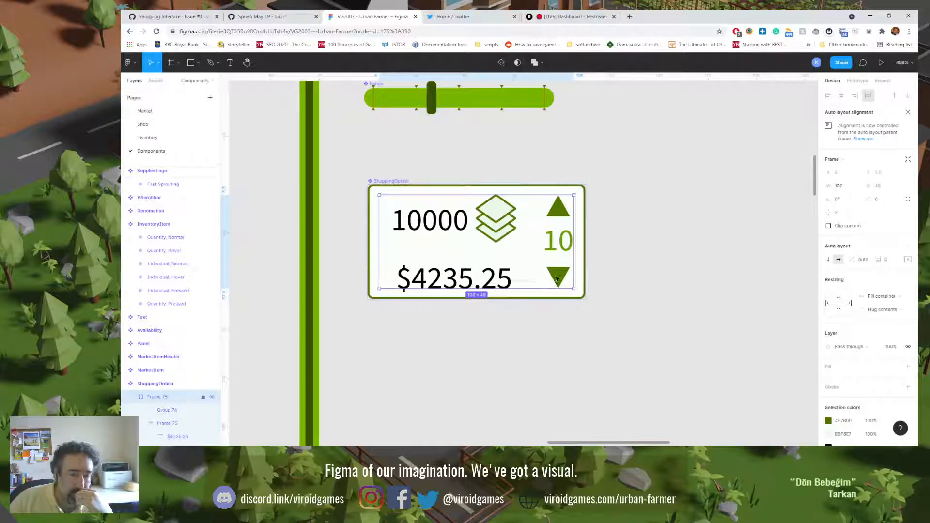
double_click(488, 279)
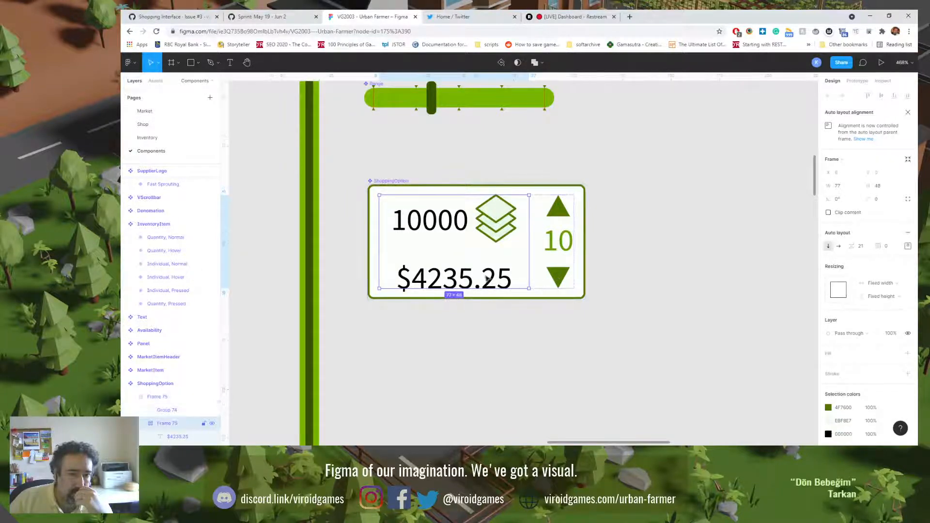
double_click(476, 282)
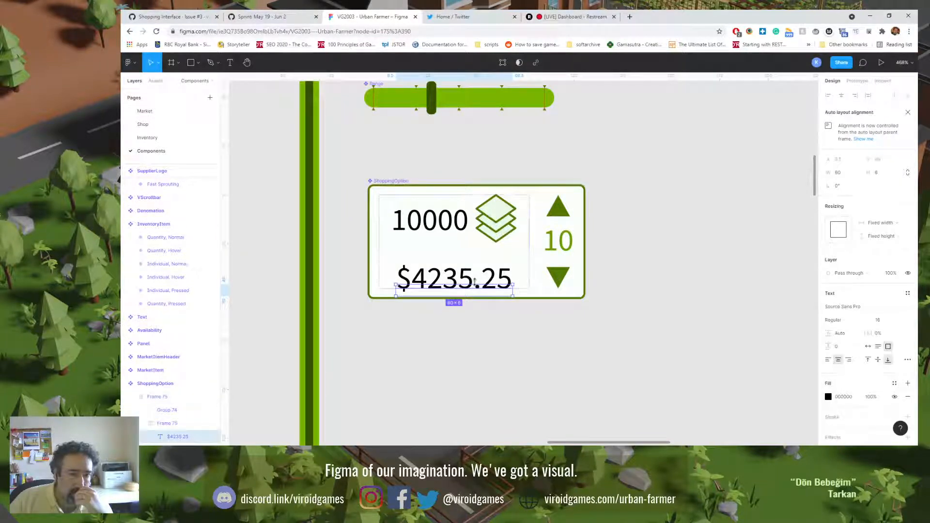
mouse_move(474, 283)
mouse_down()
mouse_move(470, 298)
mouse_move(474, 291)
mouse_up()
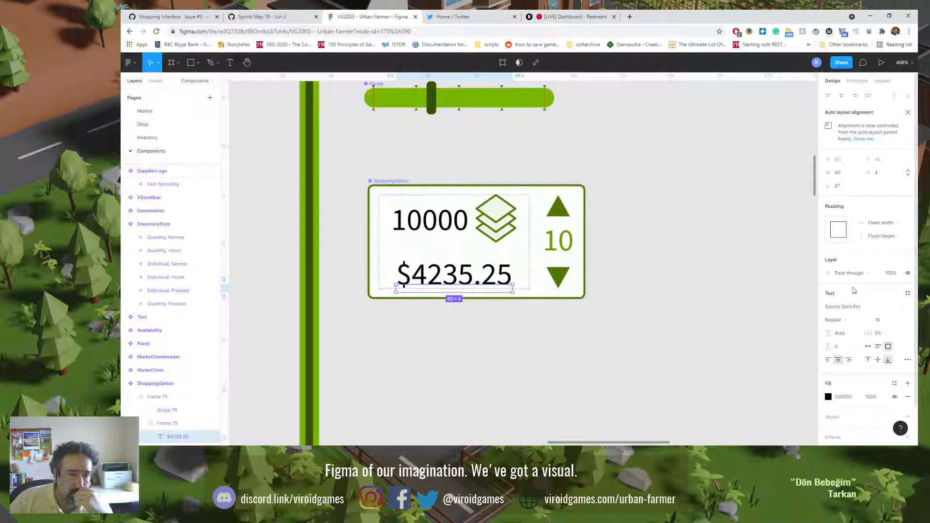
click(900, 238)
click(883, 246)
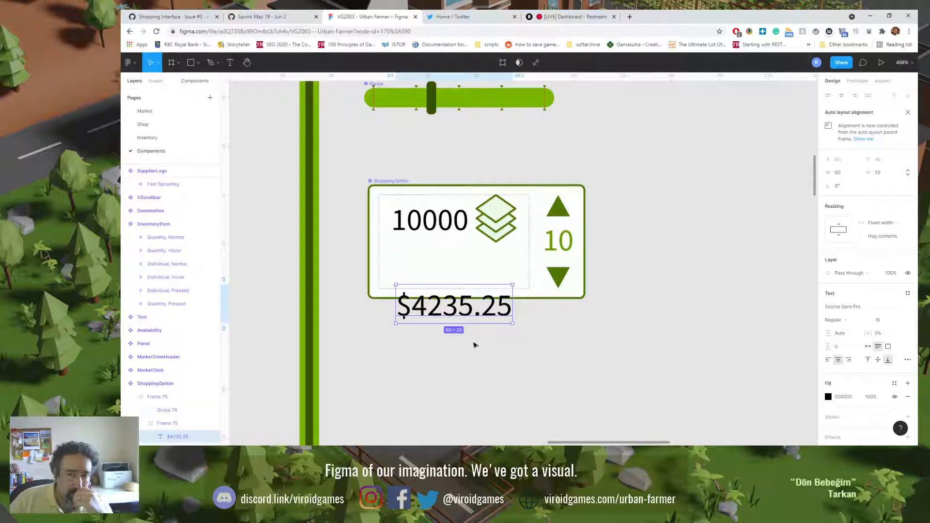
Step: Try to move the price text up inside the ShoppingOption card
scroll(446, 352, down, 3)
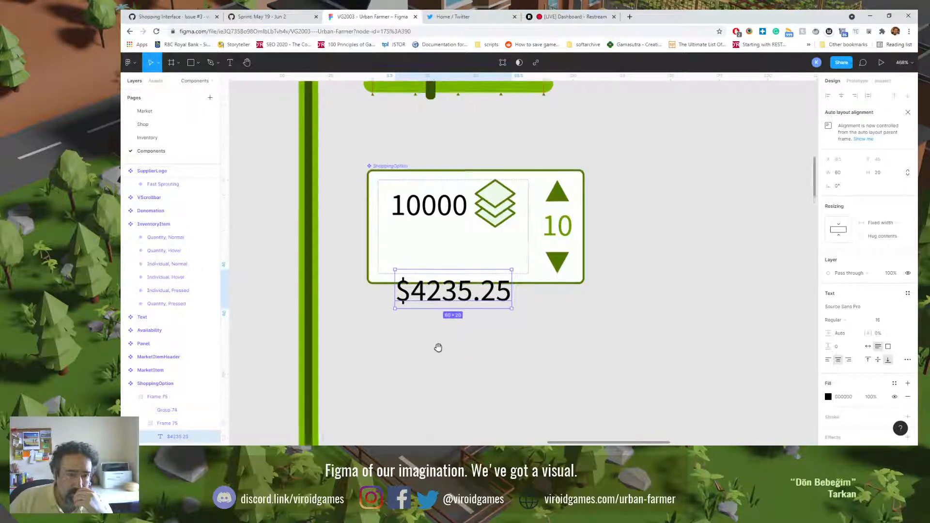
scroll(185, 418, down, 2)
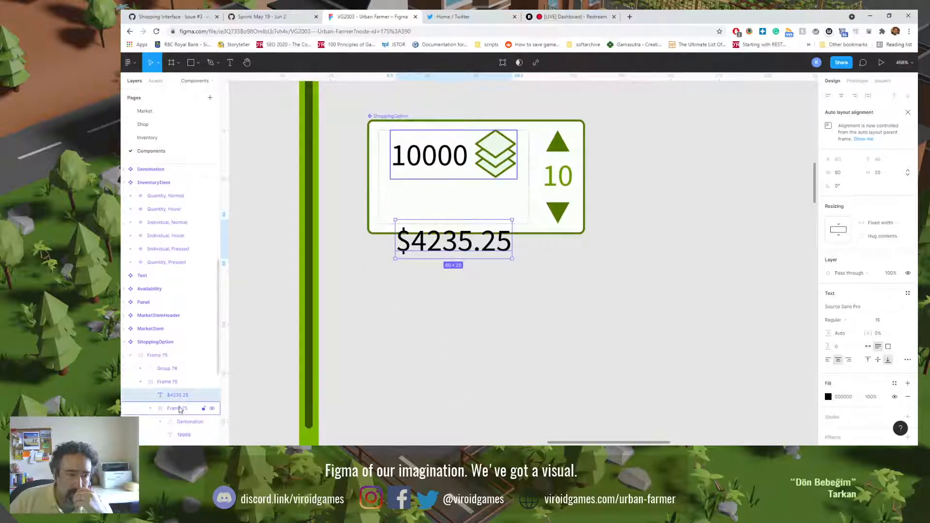
click(173, 383)
click(169, 396)
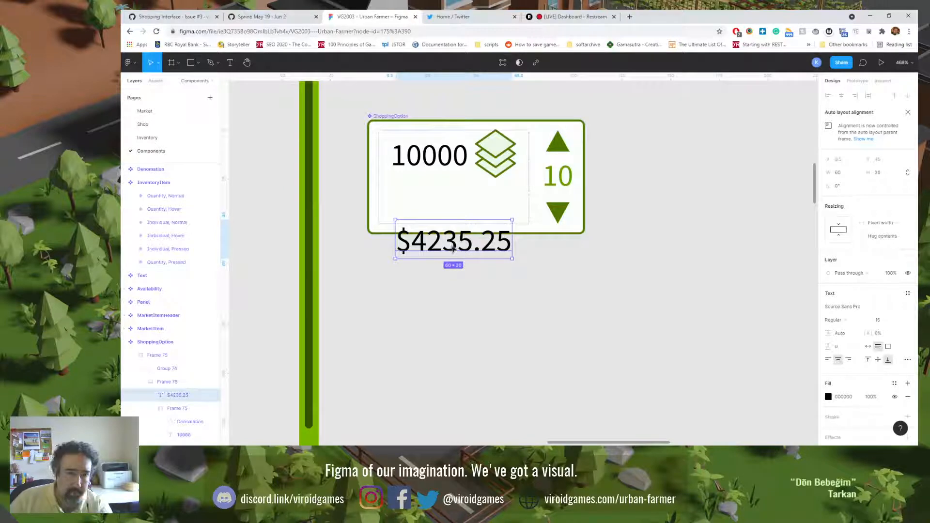
drag(451, 250, 454, 208)
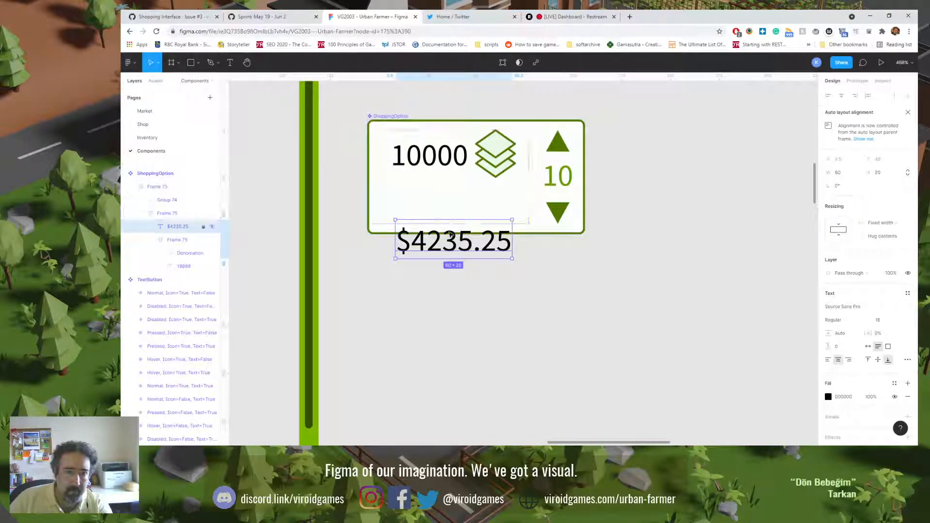
Step: Set the auto layout distribution of the frame holding the quantity and price to Space between
click(451, 198)
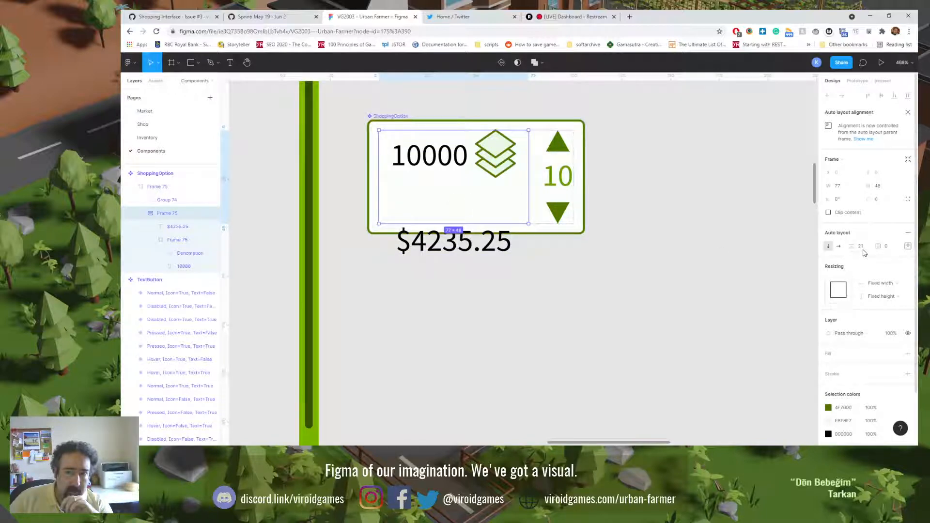
click(908, 246)
click(872, 316)
click(868, 327)
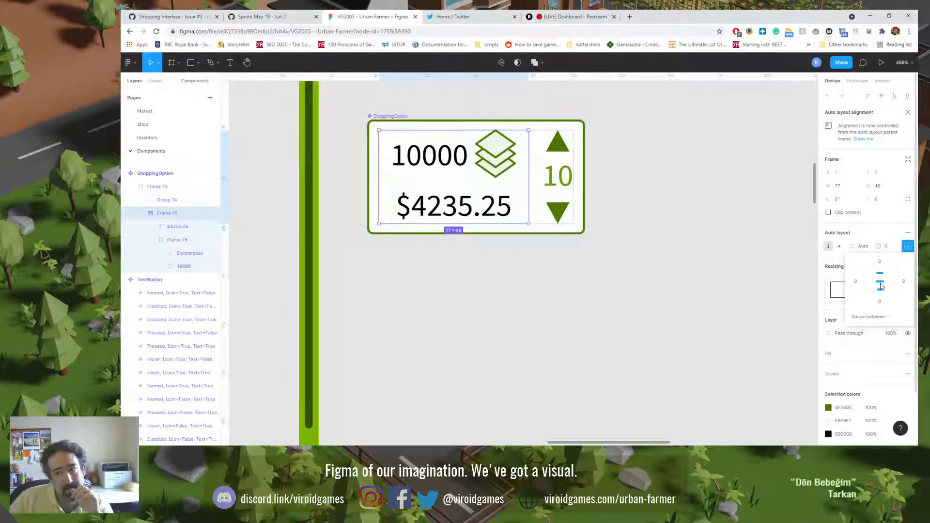
Step: Set the top padding of the frame holding the 10000 text and stack icon to 4
click(467, 212)
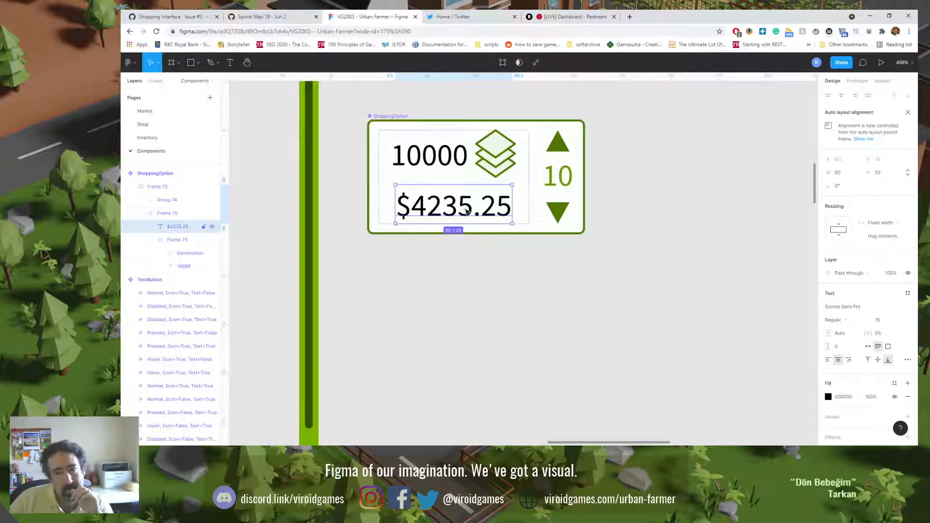
click(488, 146)
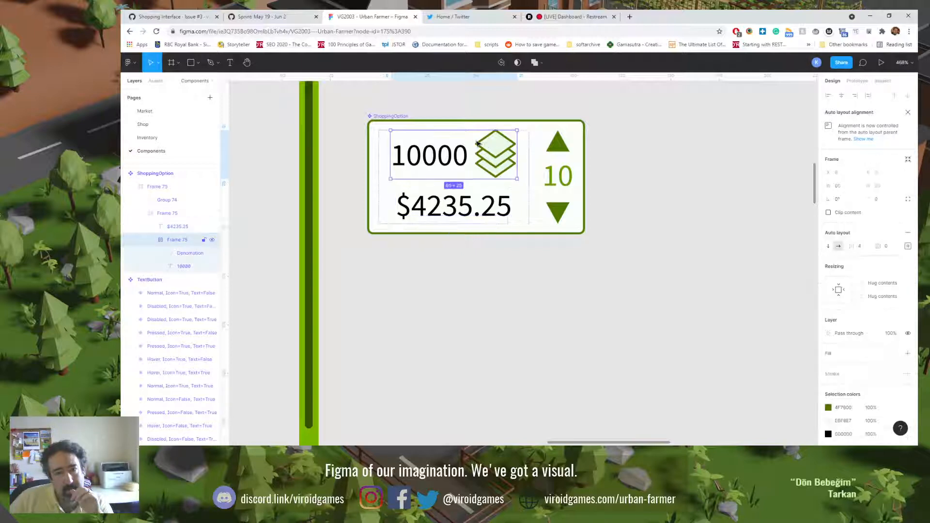
click(908, 246)
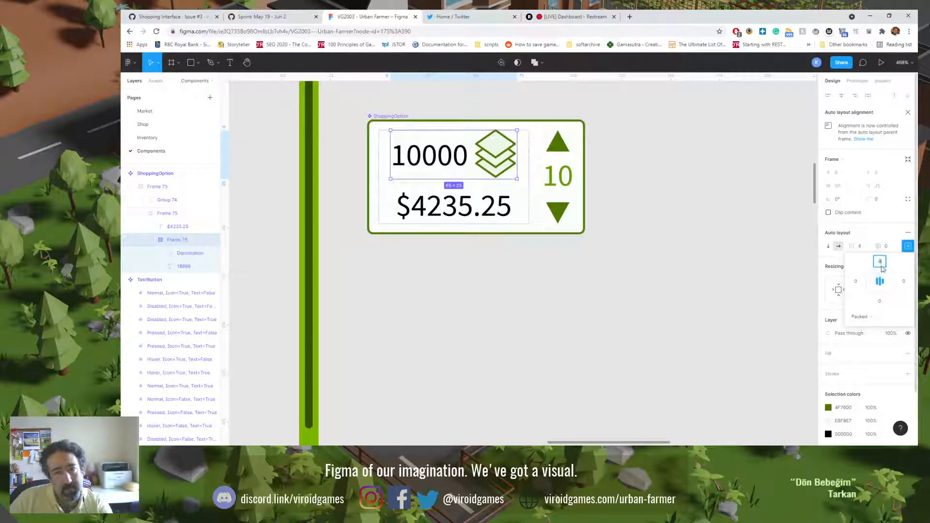
text(4)
key(Return)
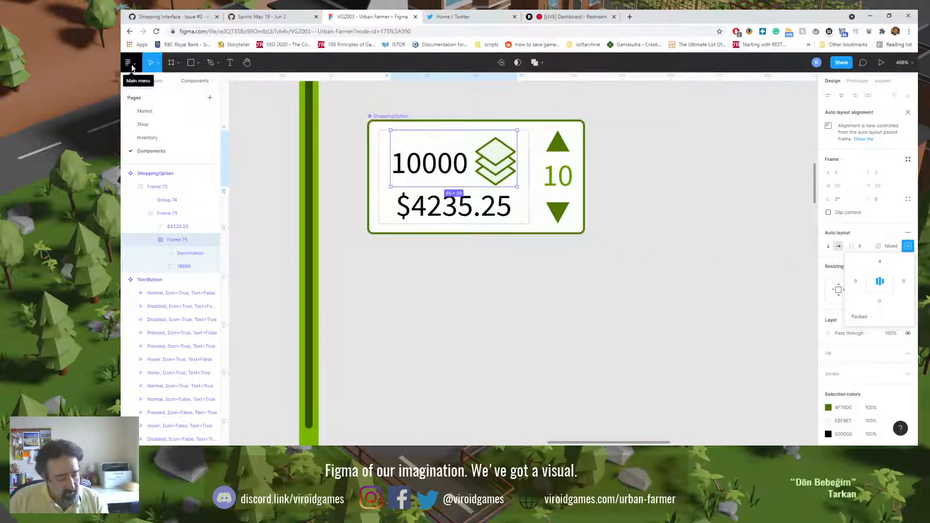
Step: Compare the price text with the down arrow's tip using a horizontal ruler guide, and move the guide below the card
key(shift+r)
key(shift+r)
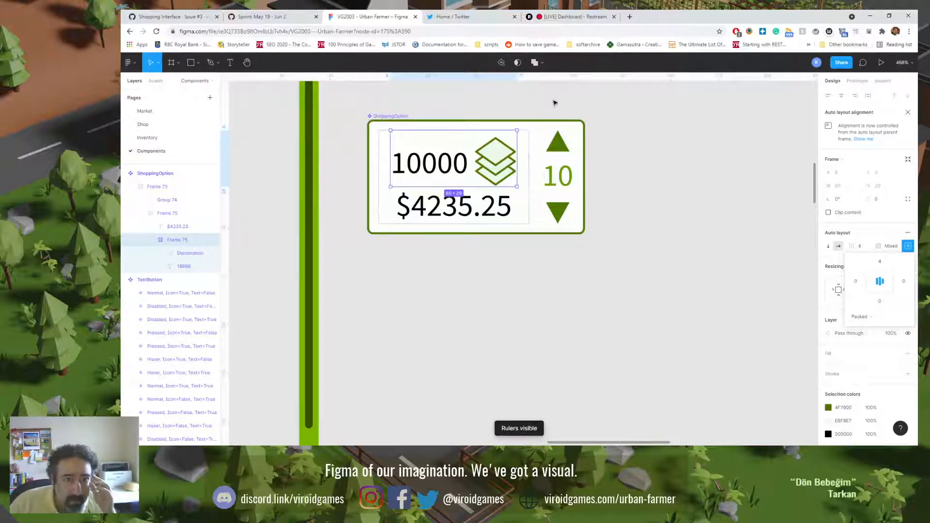
drag(556, 77, 573, 223)
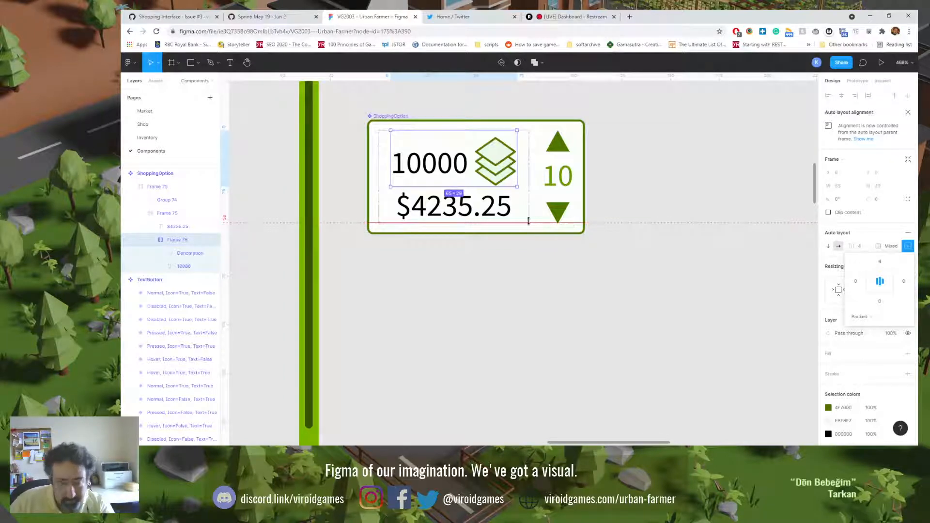
scroll(528, 221, up, 5)
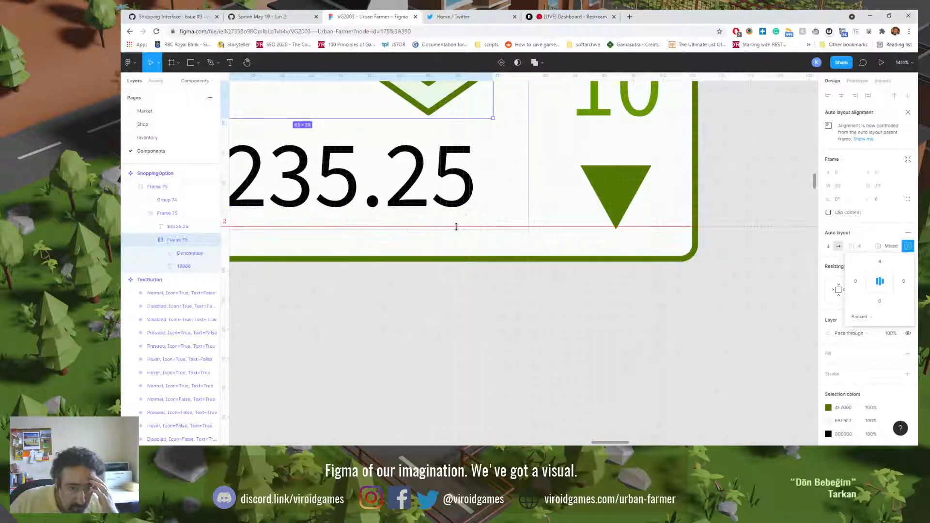
drag(538, 227, 225, 245)
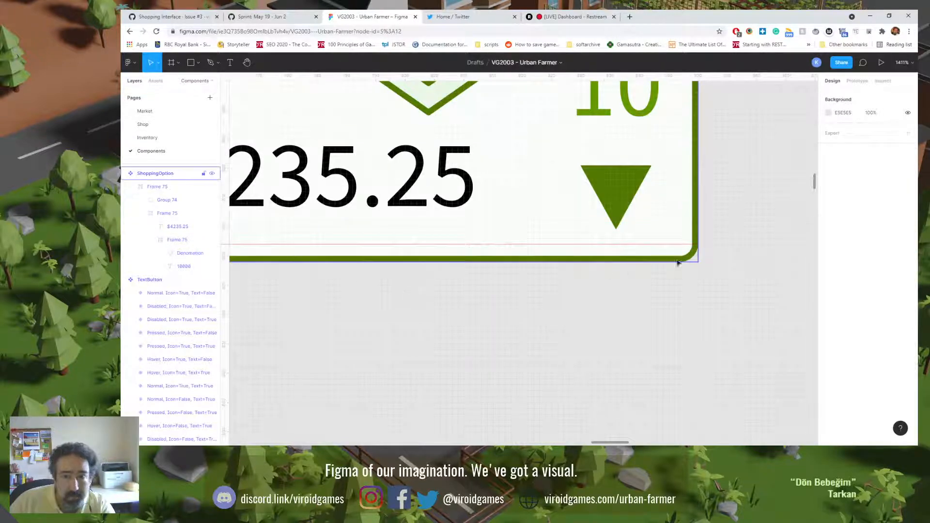
drag(686, 246, 699, 274)
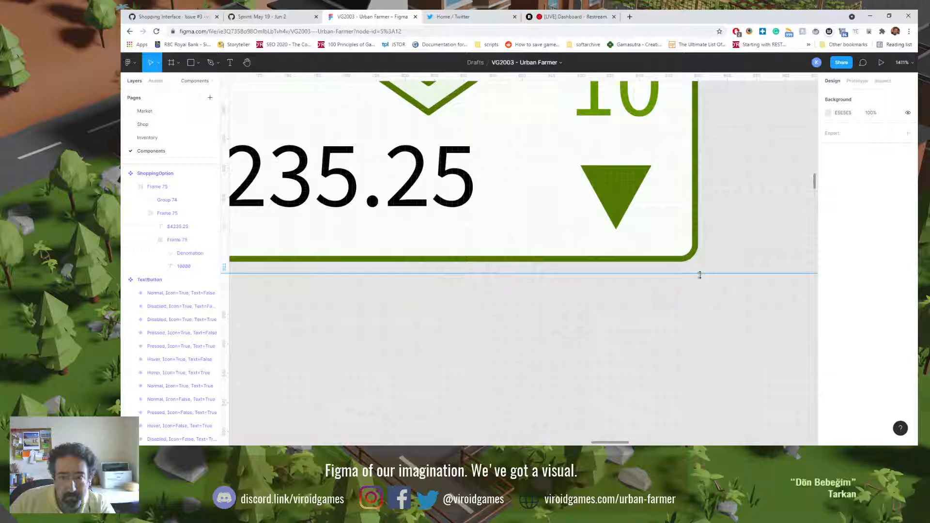
Step: Set the top padding of the ShoppingOption card's quantity and icon row to 3
scroll(436, 177, up, 4)
click(435, 177)
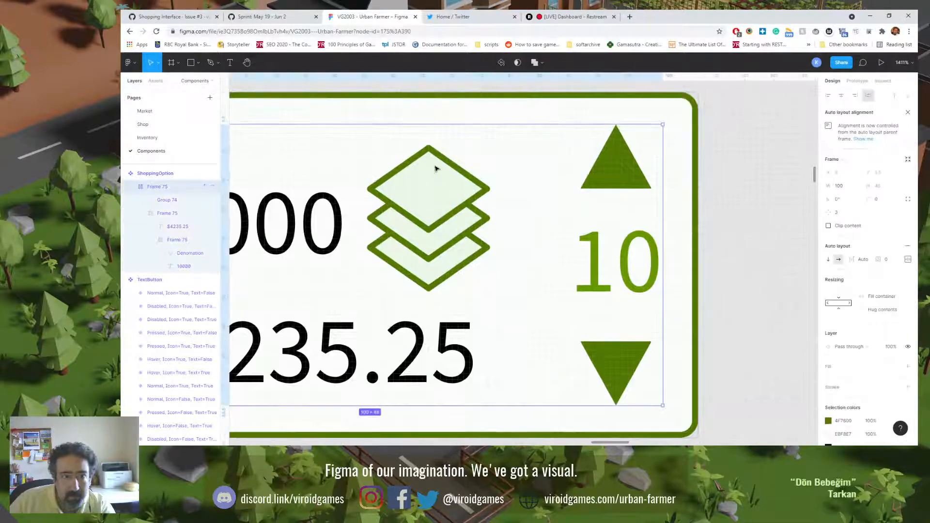
double_click(434, 176)
double_click(451, 167)
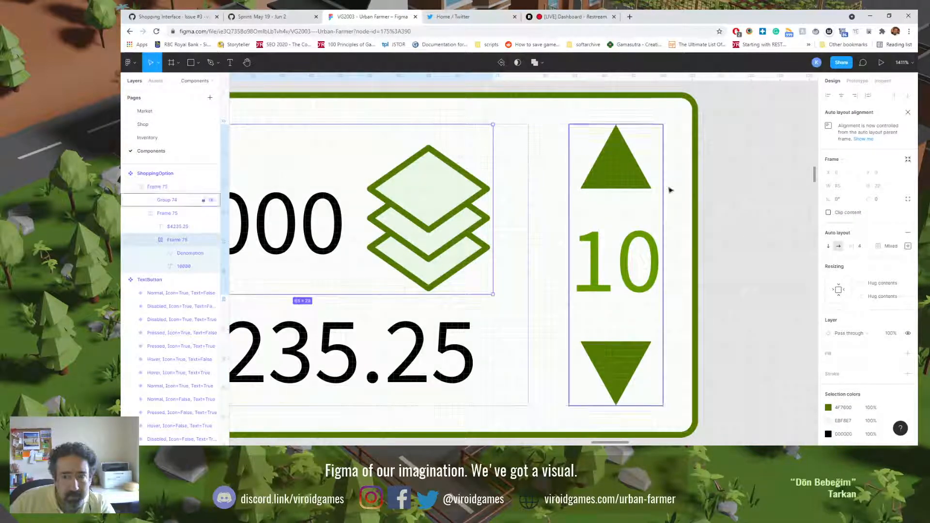
click(908, 245)
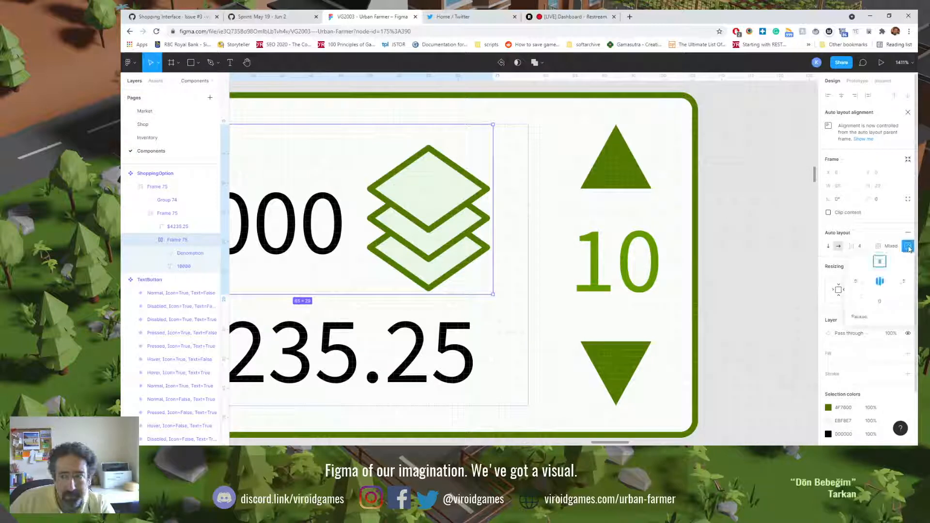
click(740, 236)
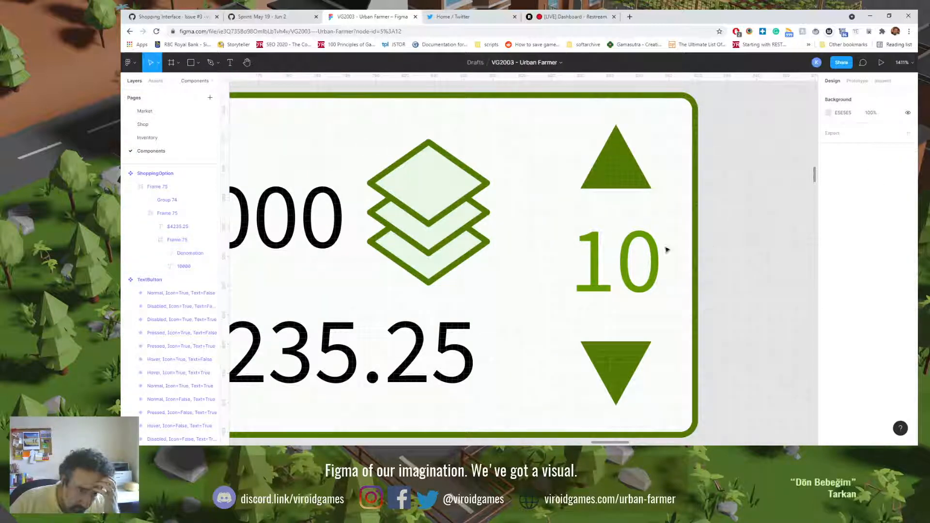
Step: On the Shop page, move the Add To Basket button out from under the order summary to the space beside it
click(180, 125)
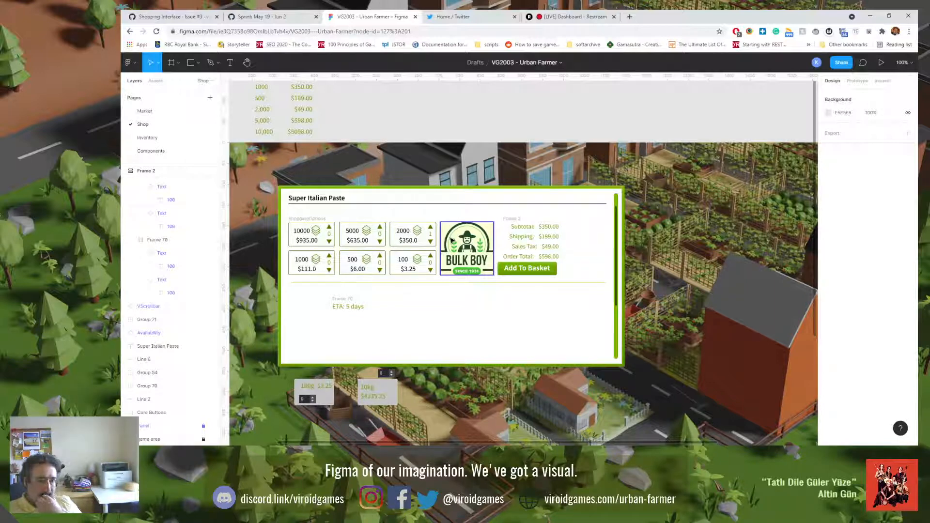
click(519, 269)
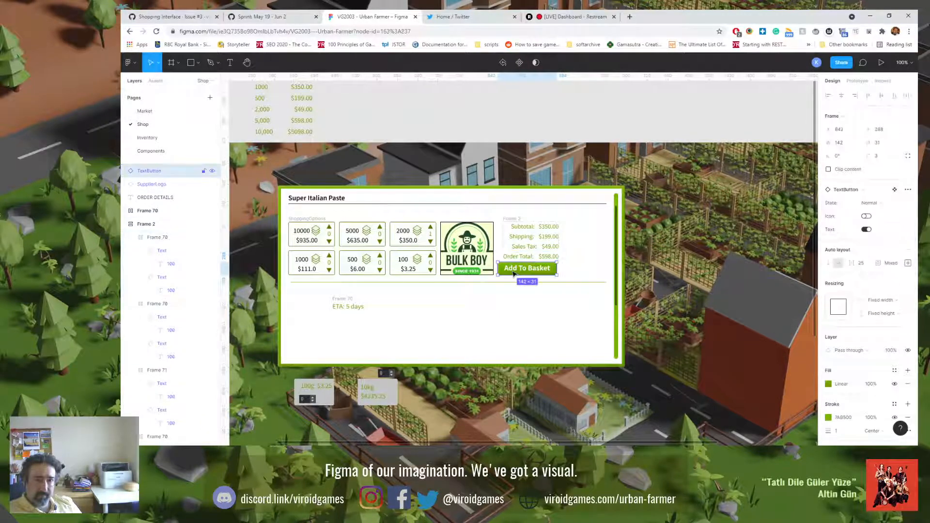
drag(513, 274, 588, 275)
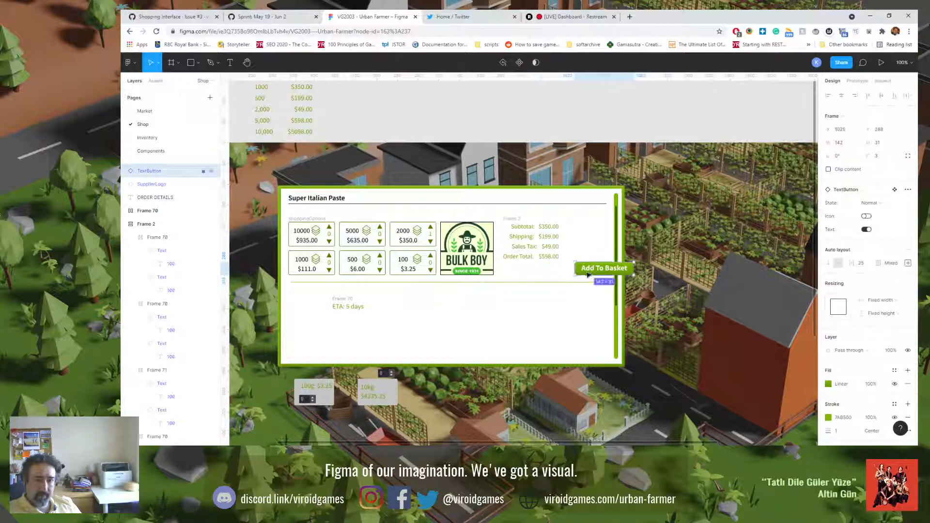
Step: Give the Order Total row a uniform padding of 11.5 and align its contents to the top center
click(531, 261)
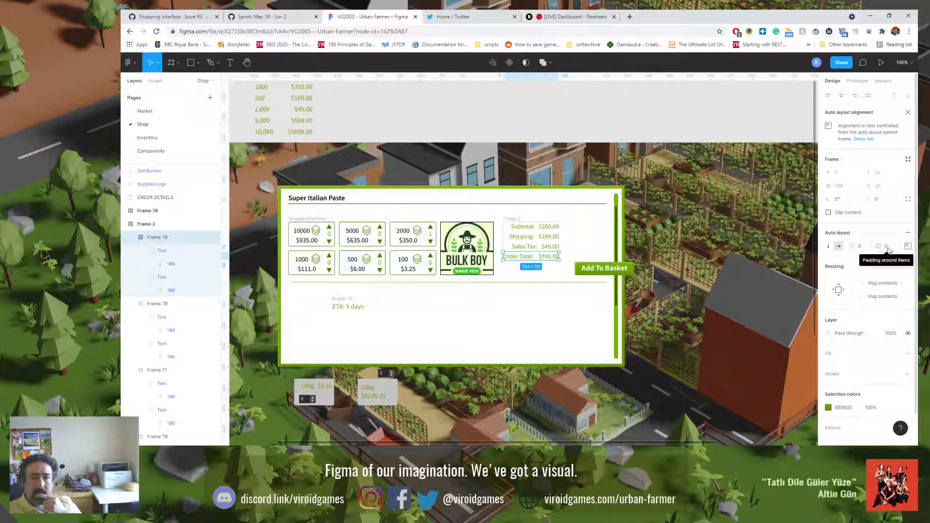
drag(890, 250, 895, 248)
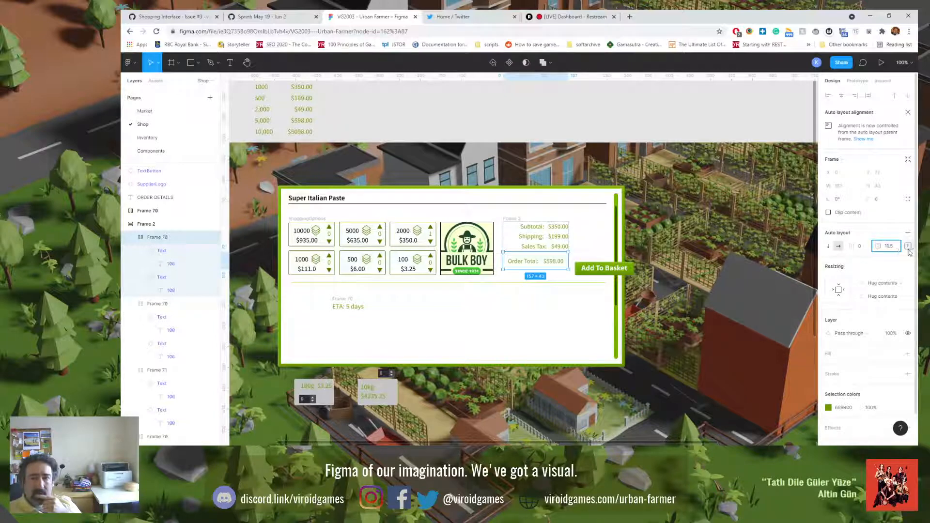
click(908, 248)
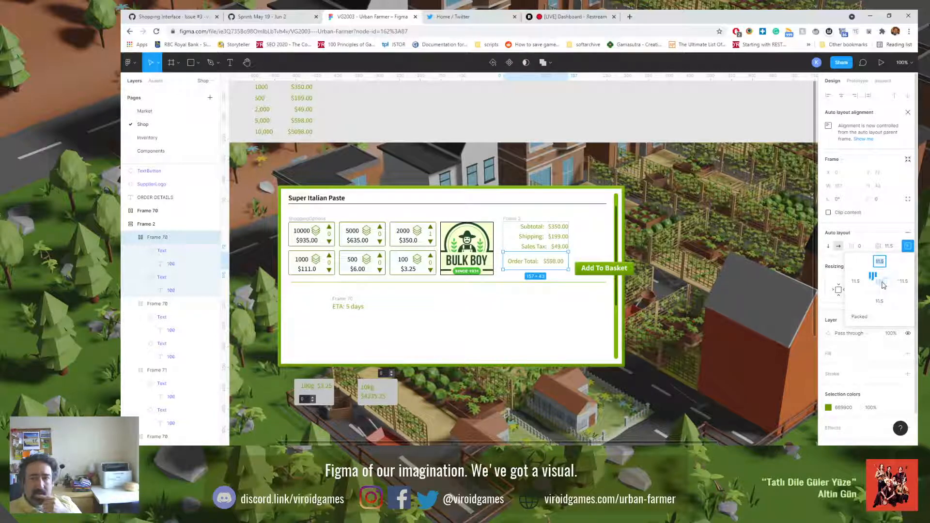
click(883, 285)
click(880, 275)
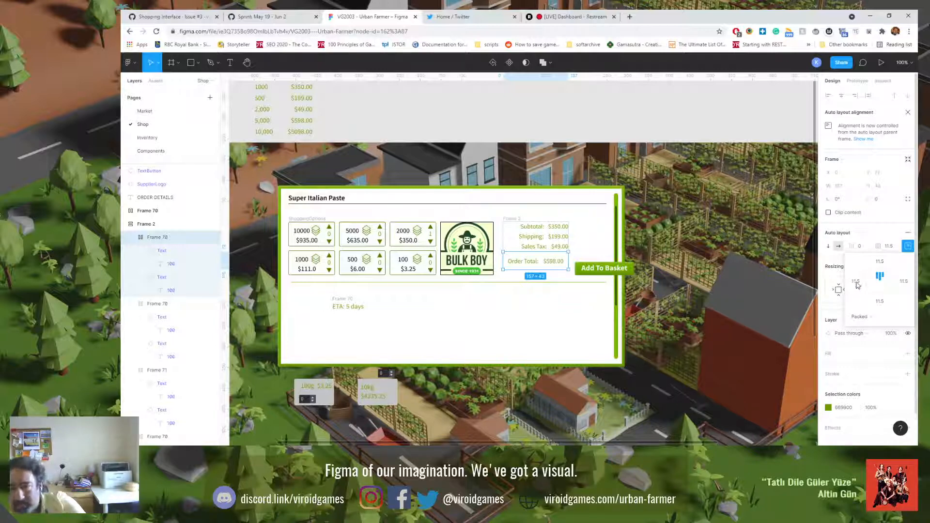
Step: Set the Order Total row's padding to 12 on top and 0 on the right, bottom and left
click(901, 283)
text(0)
click(883, 264)
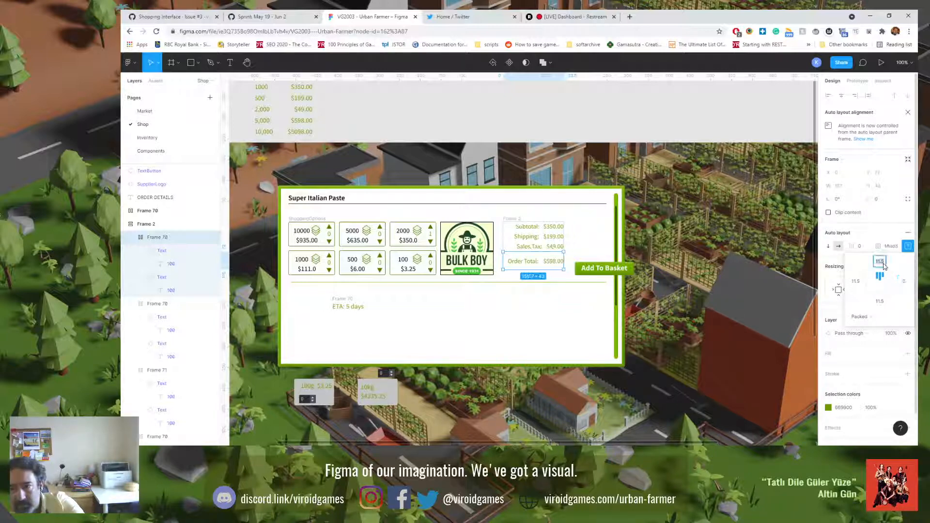
text(12)
key(Return)
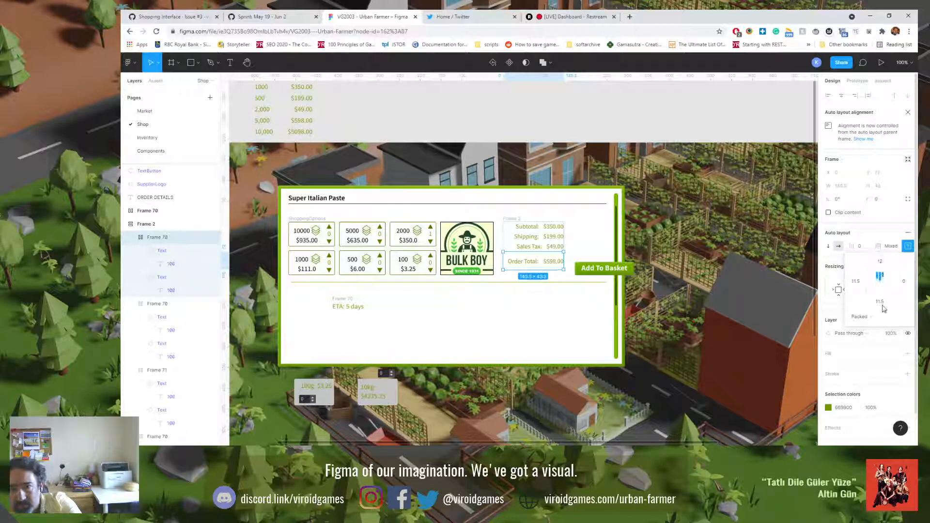
click(881, 303)
text(0)
key(Return)
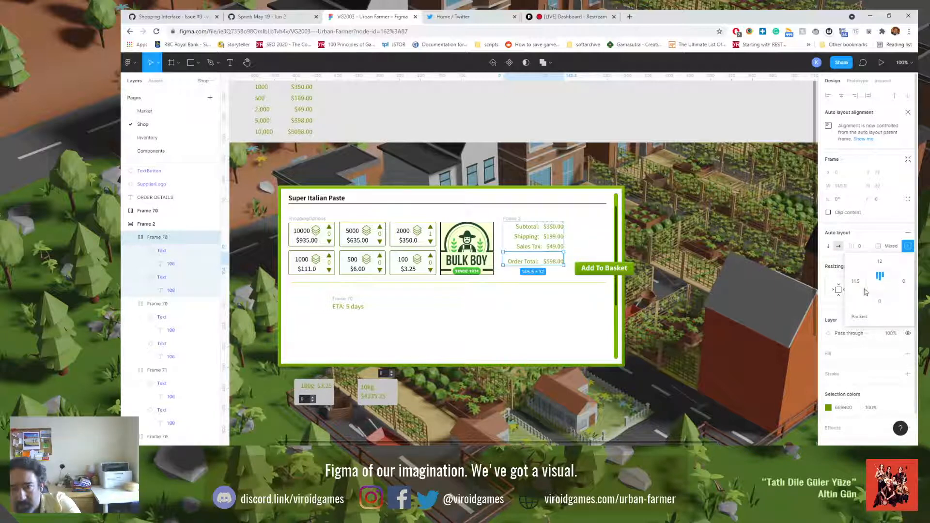
click(856, 282)
text(0)
key(Return)
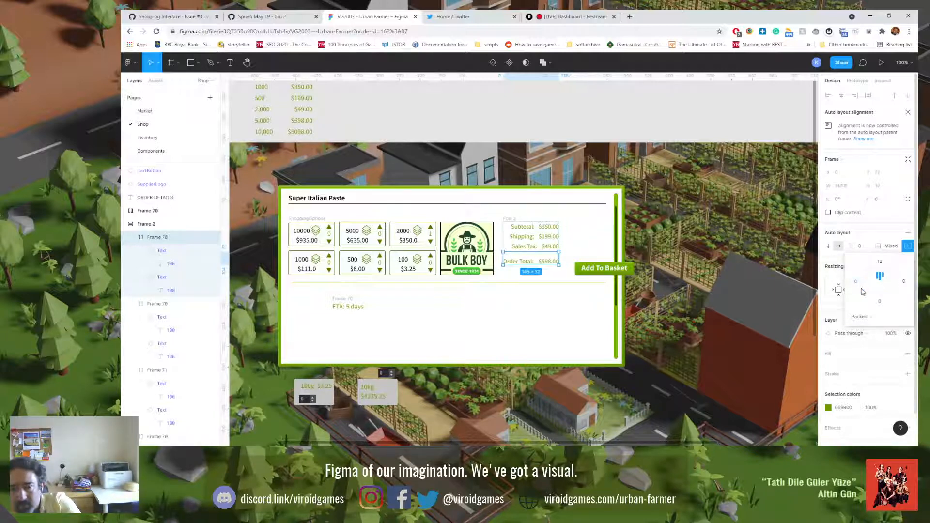
Step: Set the Order Total row's top padding to 24
click(881, 264)
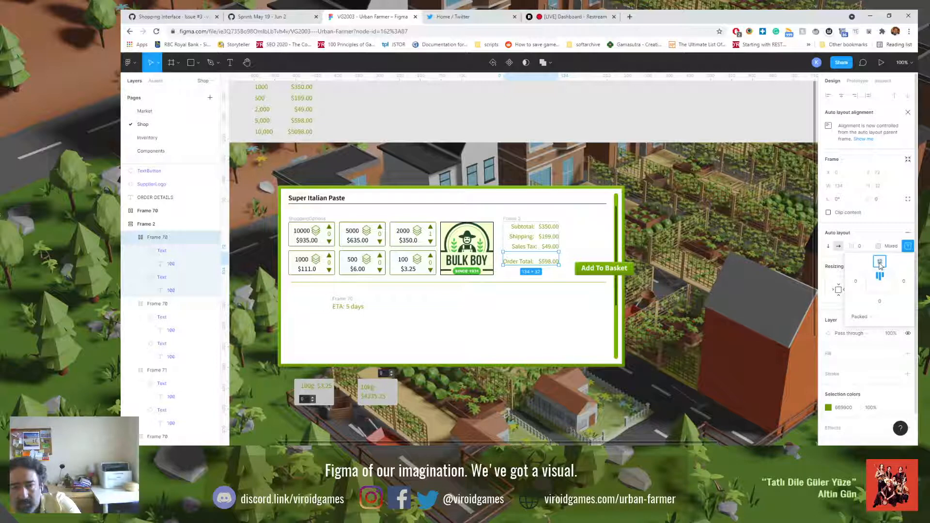
text(24)
key(Return)
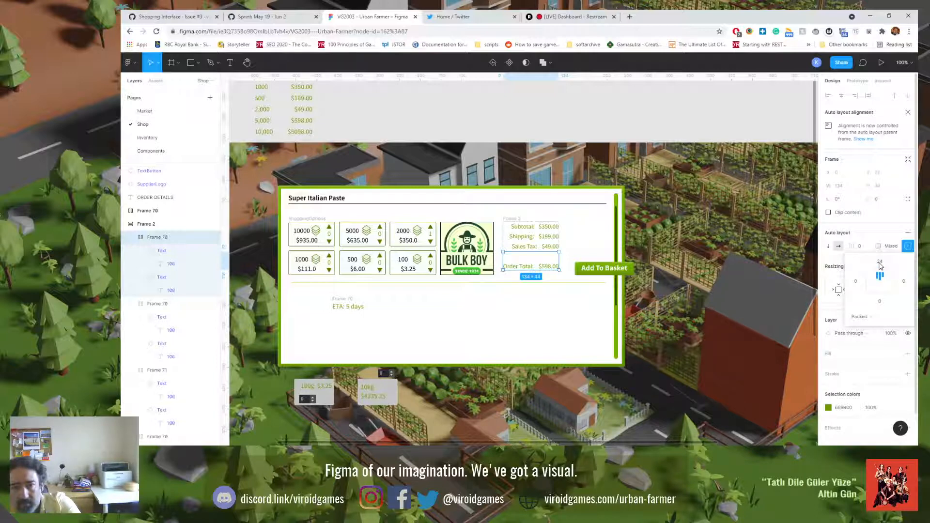
Step: Set the Order Total row's top padding to 36 so its text sits level with the supplier logo's lower edge
click(515, 220)
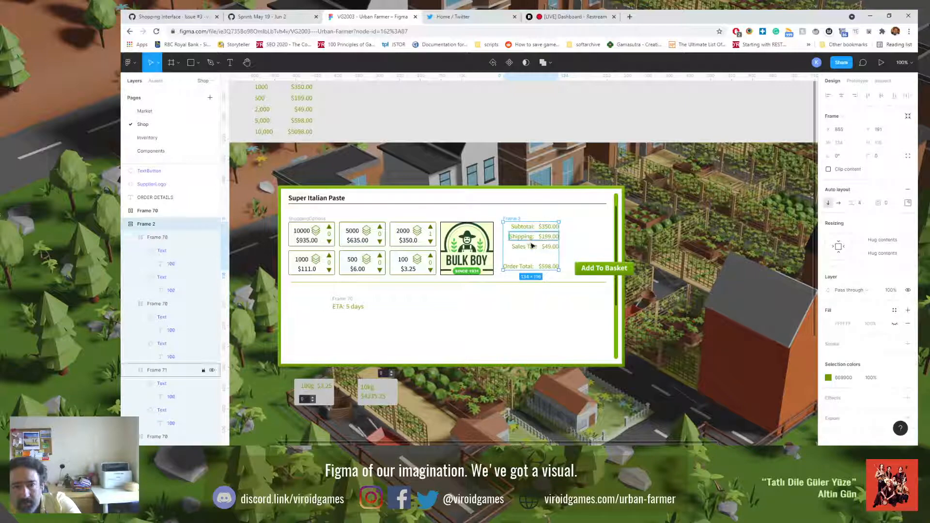
click(533, 262)
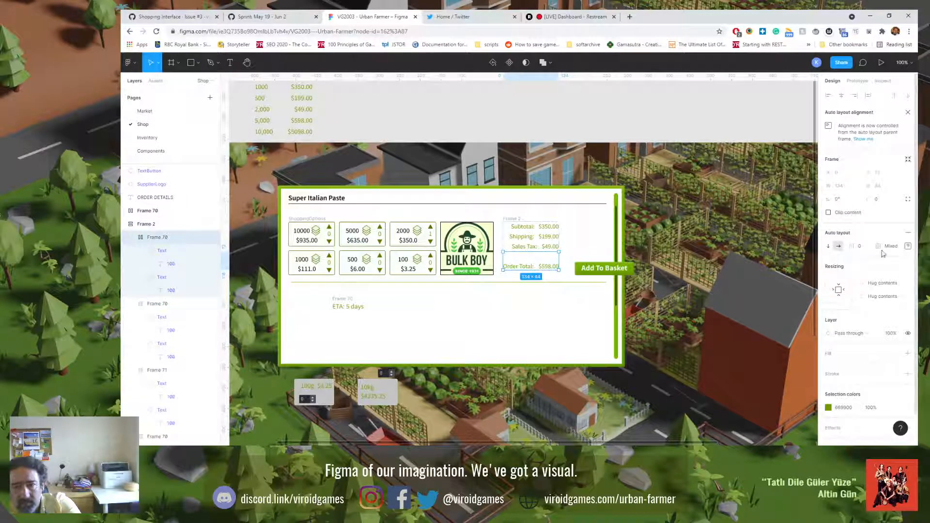
click(907, 246)
click(880, 269)
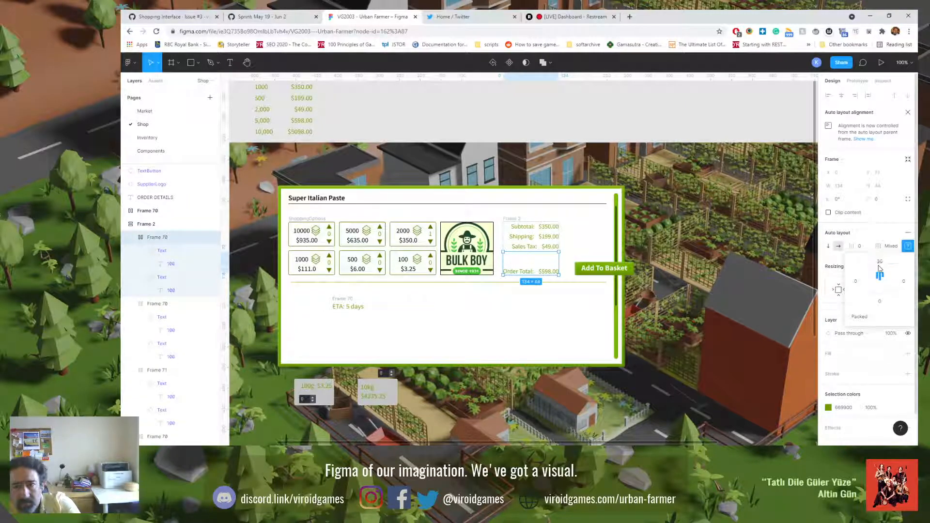
click(588, 327)
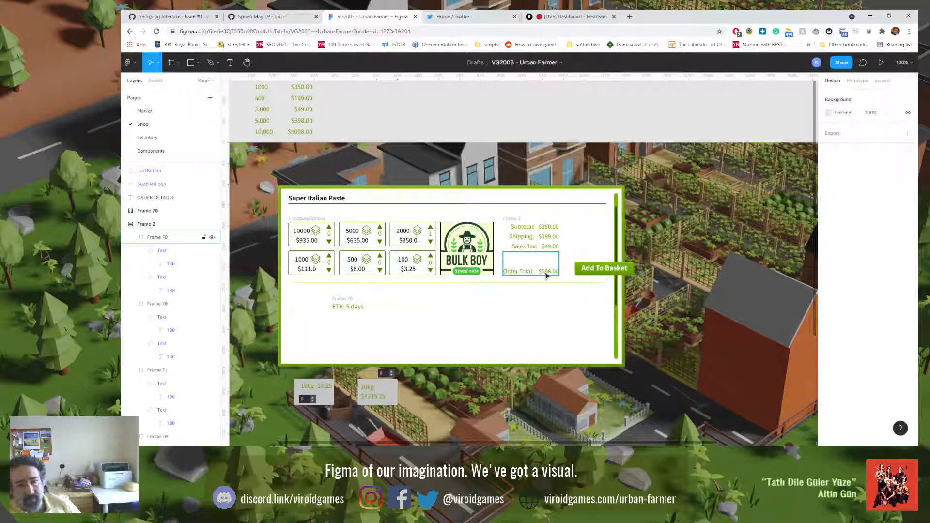
Step: Format the $598.00 order total amount as SemiBold at font size 16
click(546, 275)
click(546, 273)
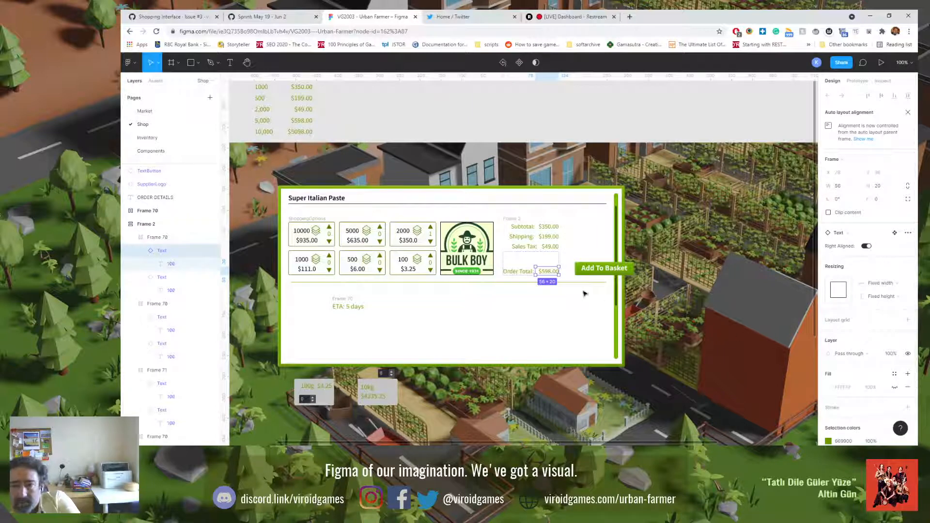
click(546, 272)
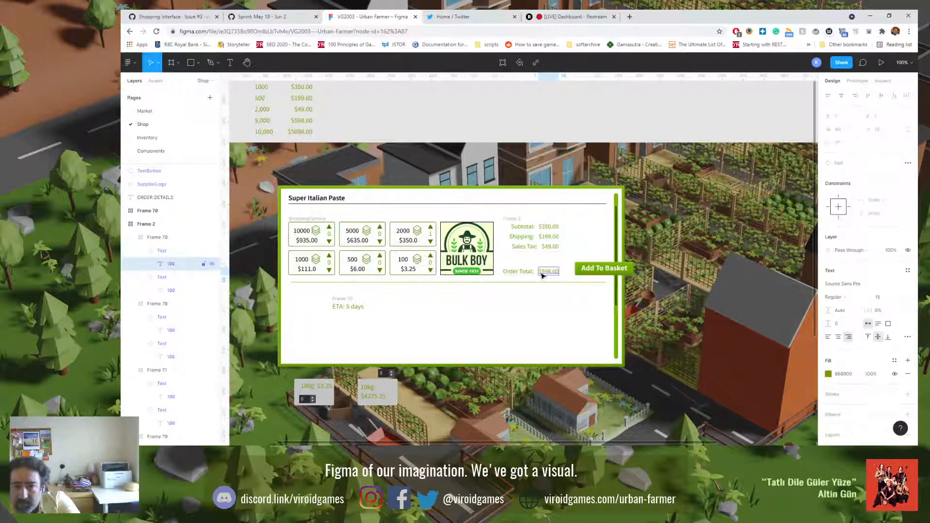
click(878, 298)
text(16)
key(Return)
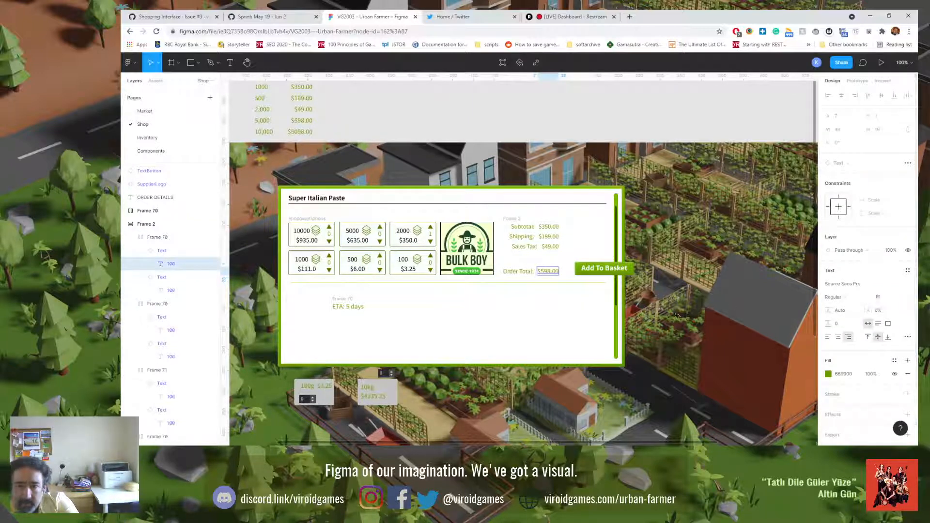
click(851, 298)
click(849, 314)
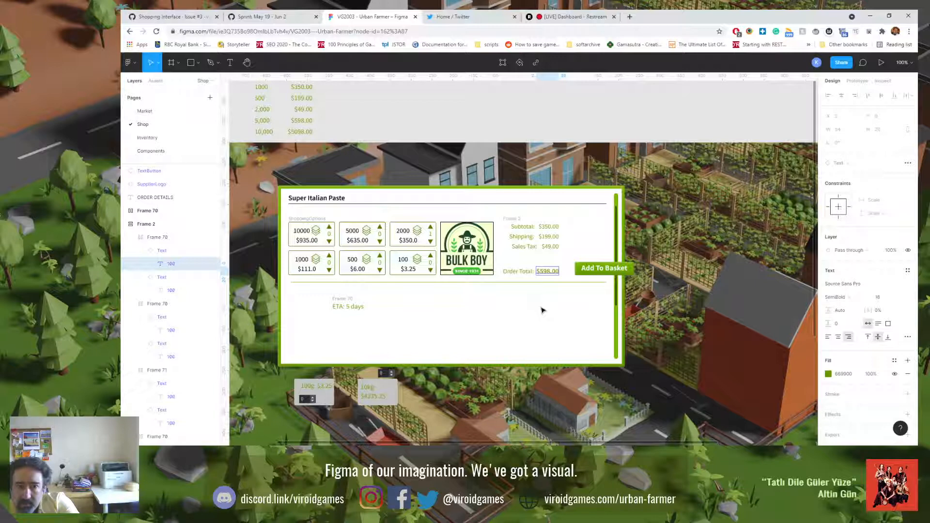
click(541, 310)
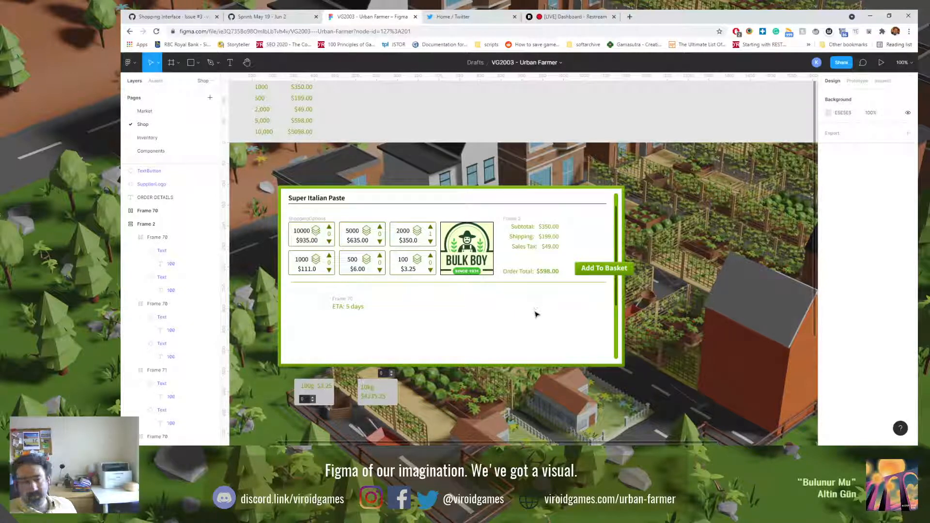
Step: Compare the Super Italian Paste panel on the Market page with the one on the Shop page
mouse_move(549, 415)
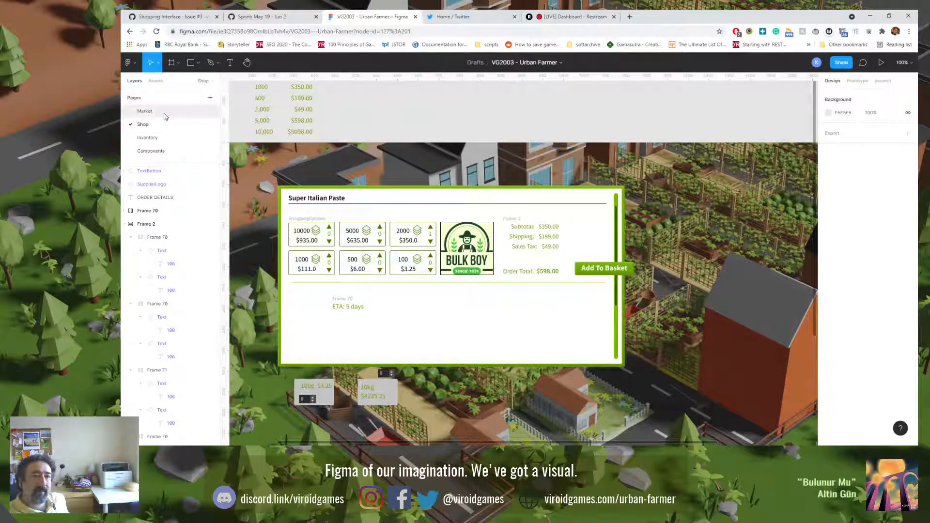
click(144, 111)
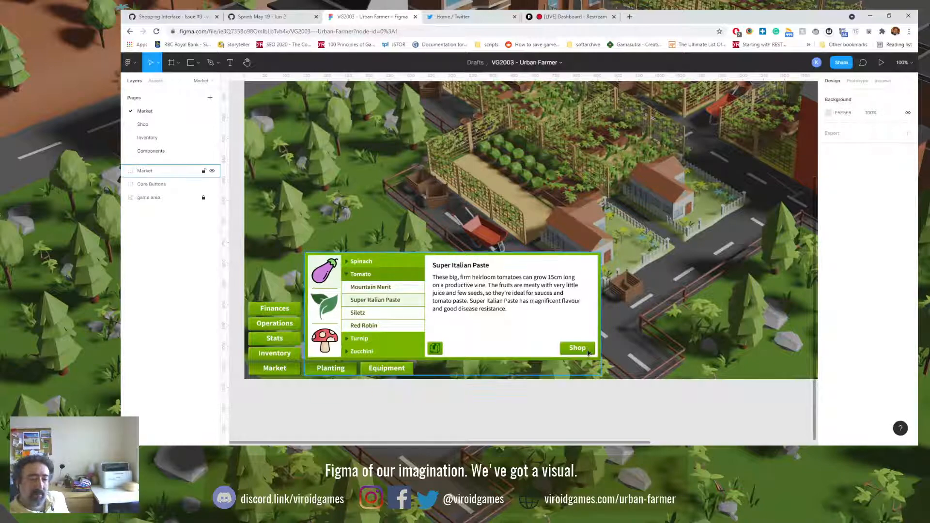
click(150, 125)
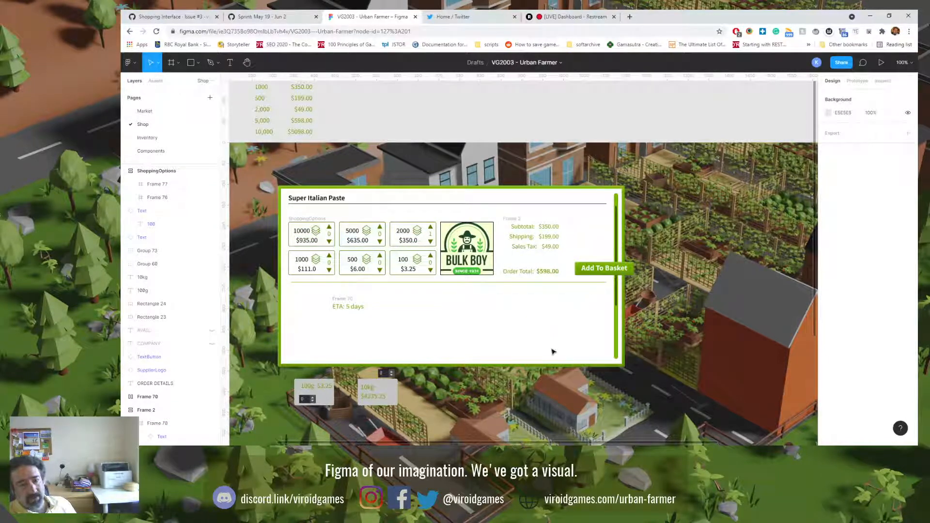
click(167, 112)
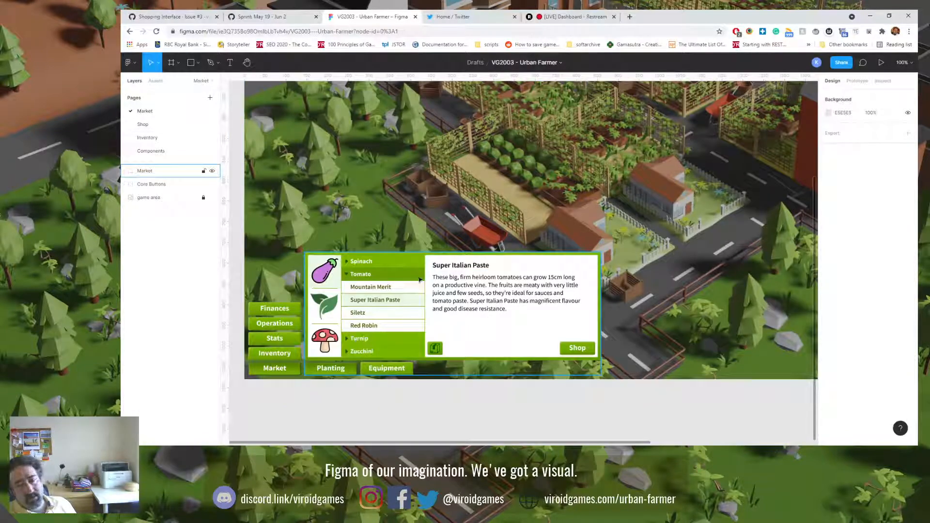
click(183, 124)
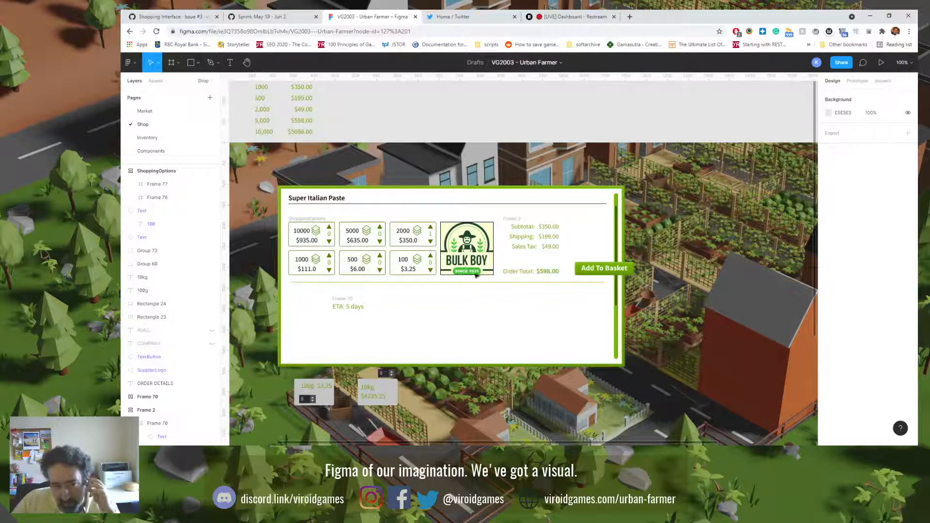
click(337, 220)
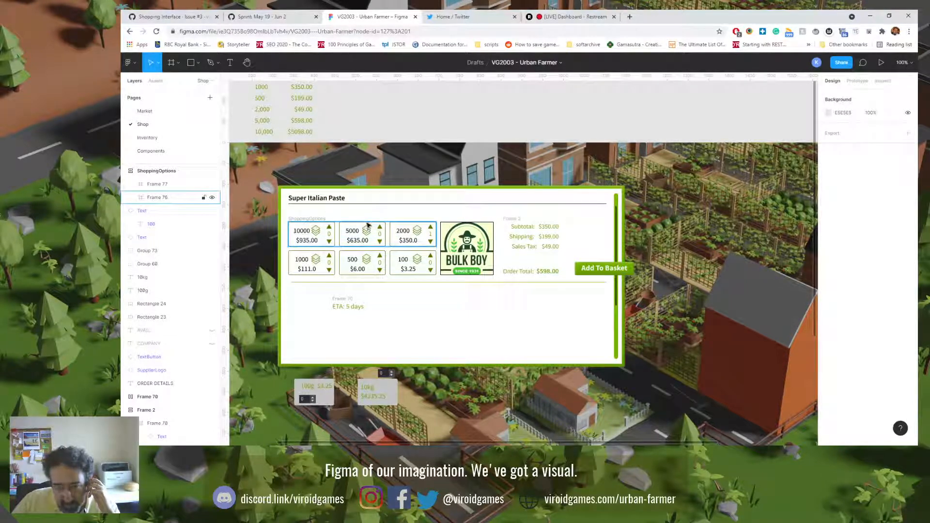
key(Escape)
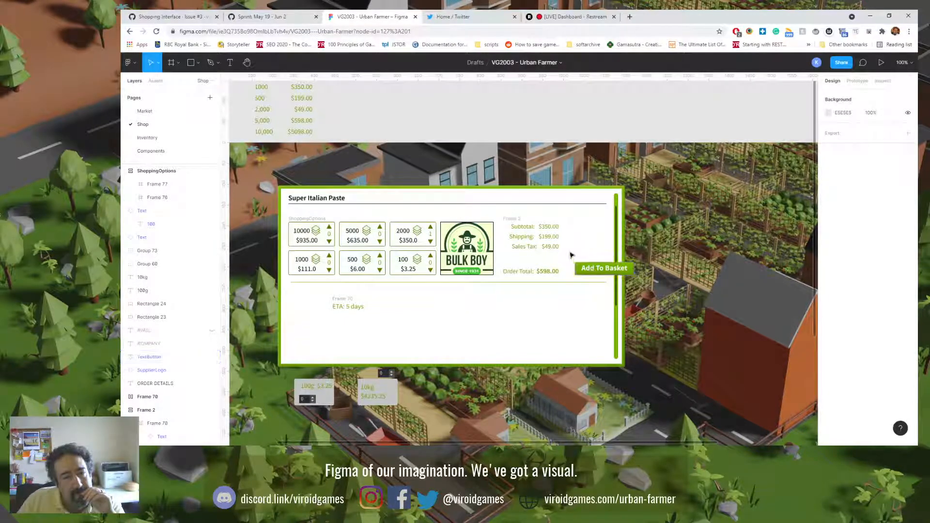
Step: Take the Shipping row out of the order summary frame and place it below the divider near the ETA text
click(527, 240)
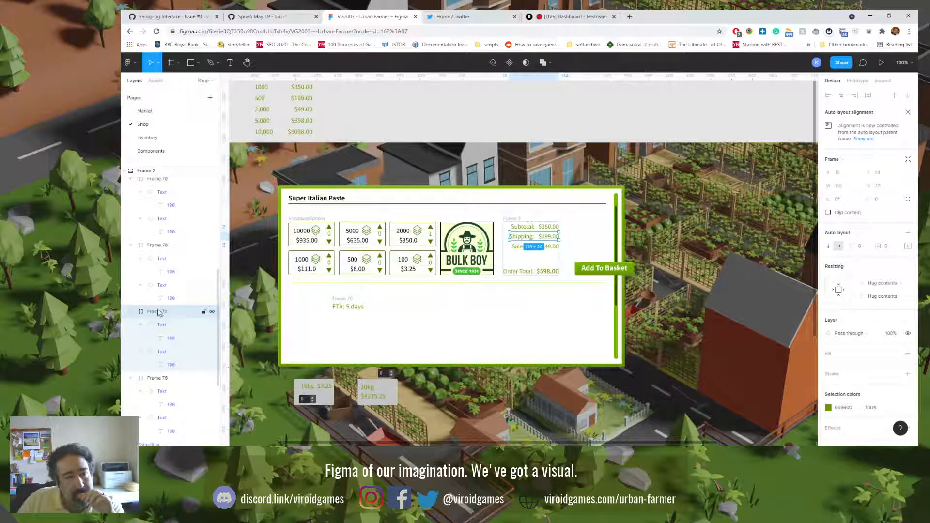
scroll(161, 349, up, 2)
drag(160, 355, 160, 206)
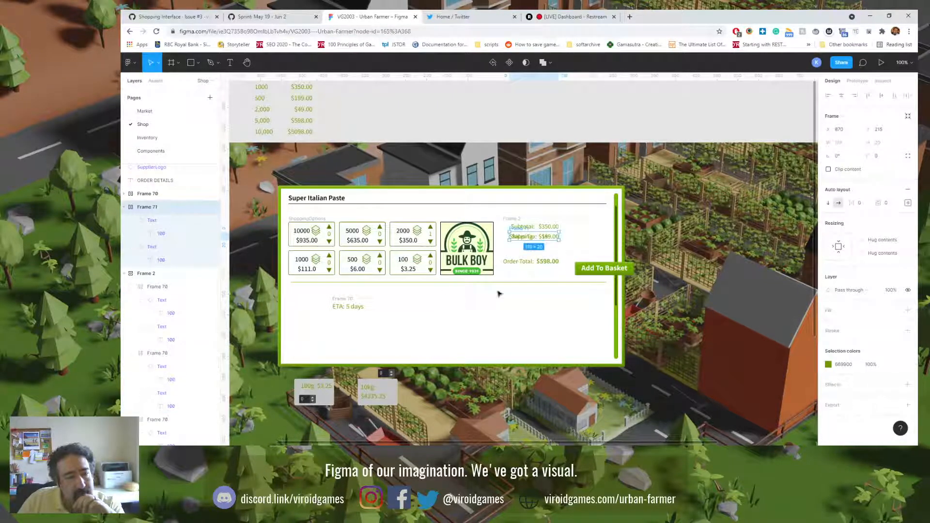
drag(522, 236, 485, 316)
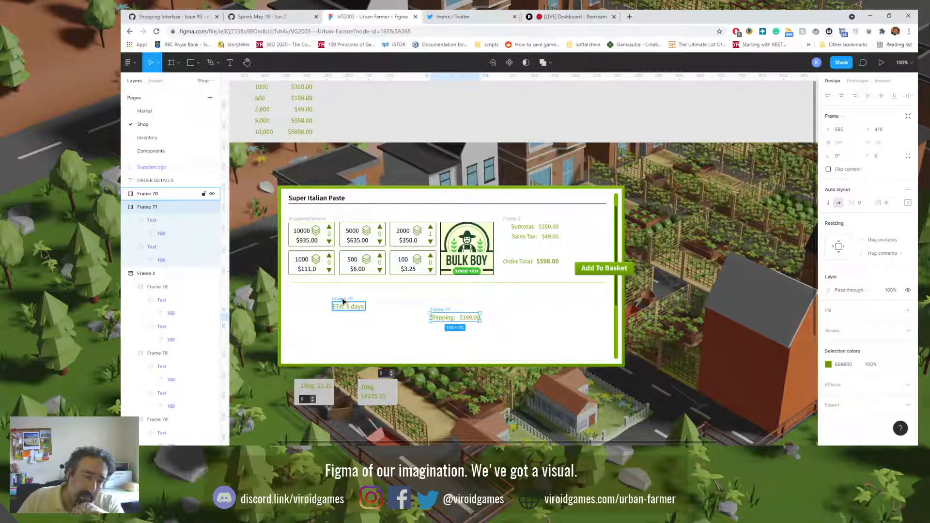
Step: Set the Order Total row's top padding to 24 and place the Add To Basket button directly beneath the total
click(527, 255)
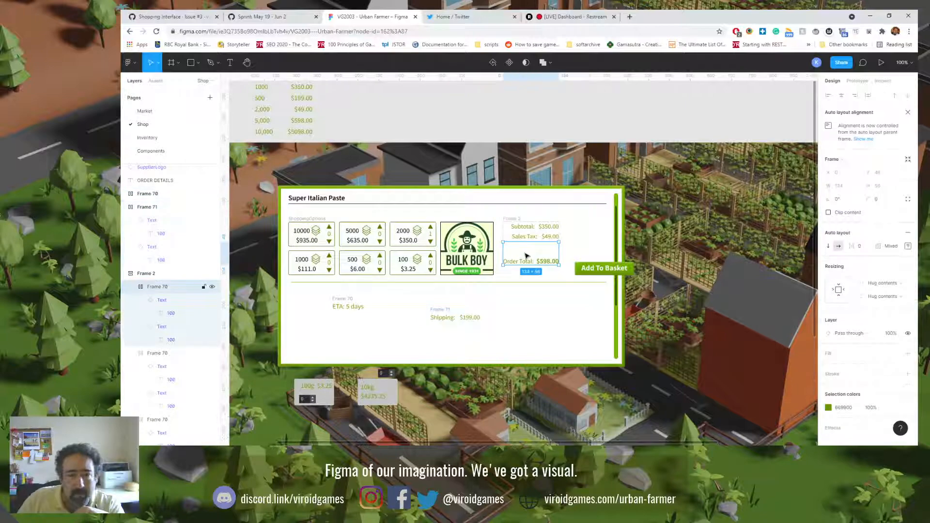
click(909, 247)
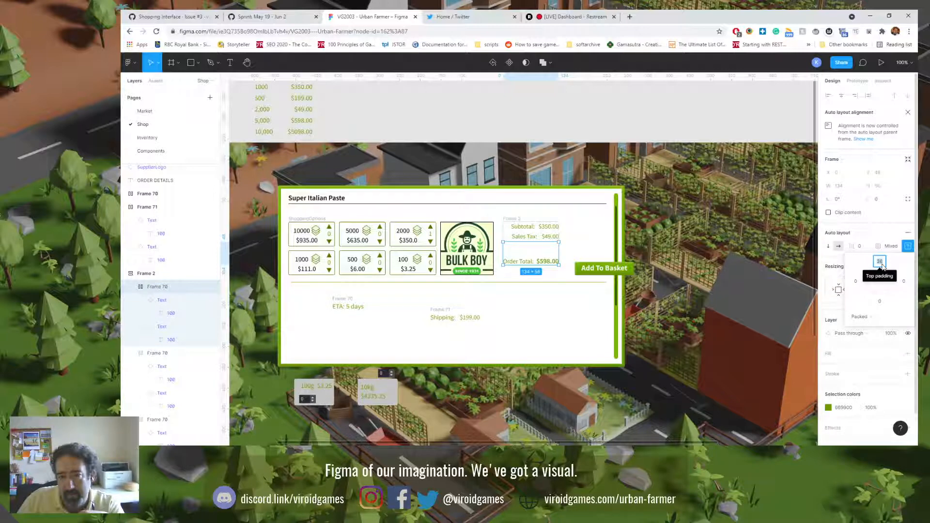
text(24)
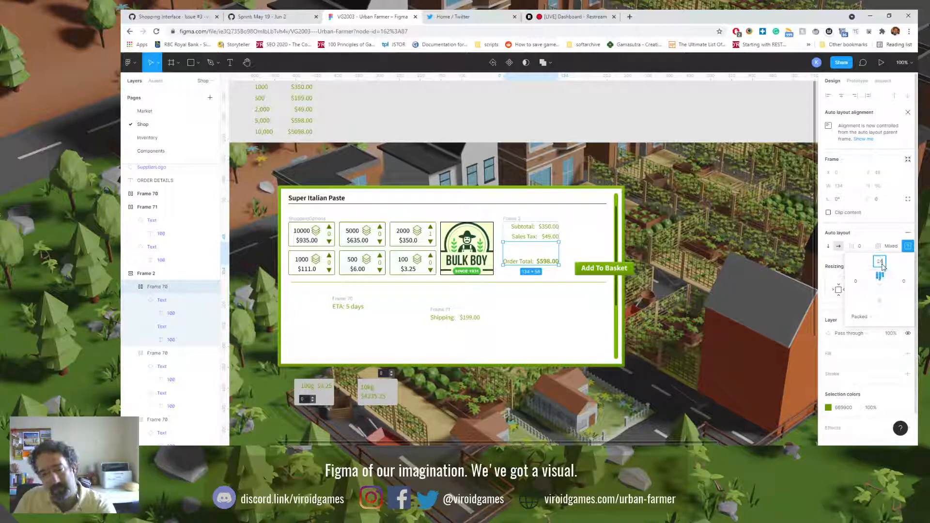
key(Return)
click(511, 322)
drag(585, 273, 510, 270)
click(517, 315)
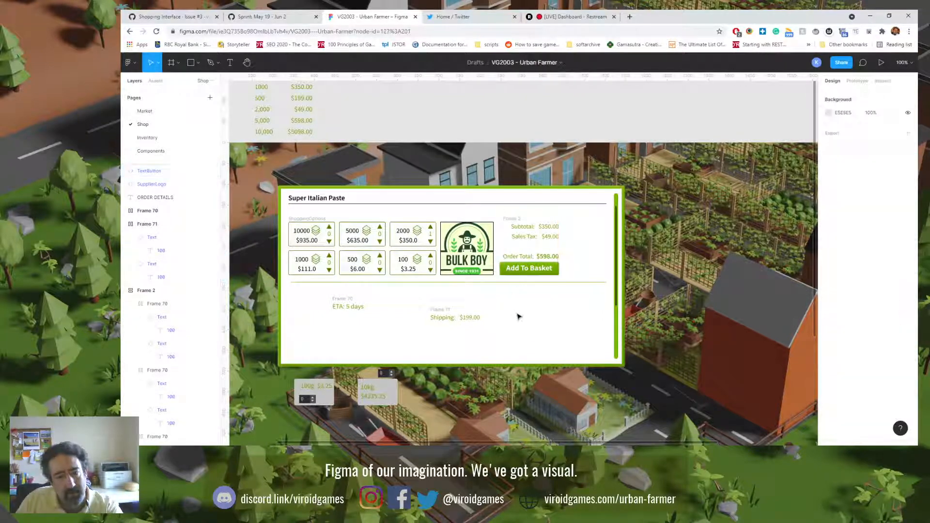
Step: Reduce the Order Total row's top padding further to leave a small gap above the Add To Basket button
click(543, 259)
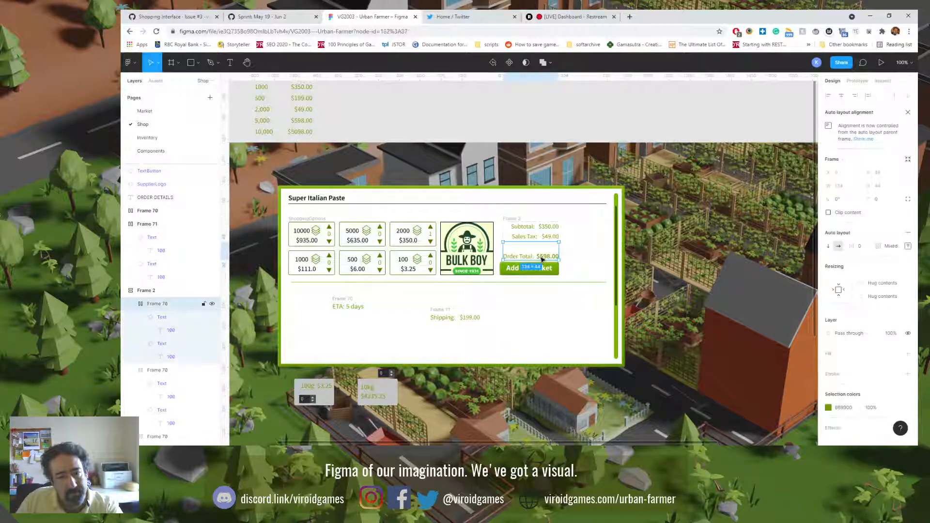
click(543, 314)
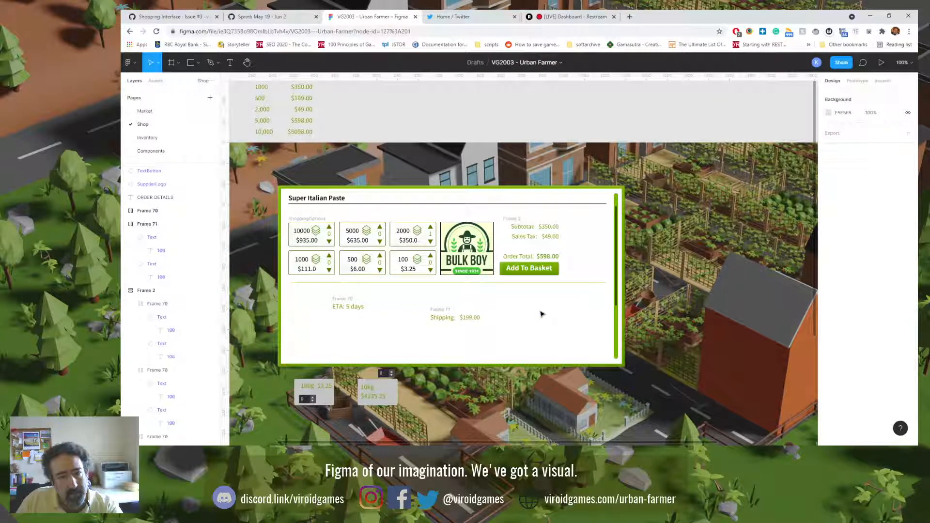
click(541, 258)
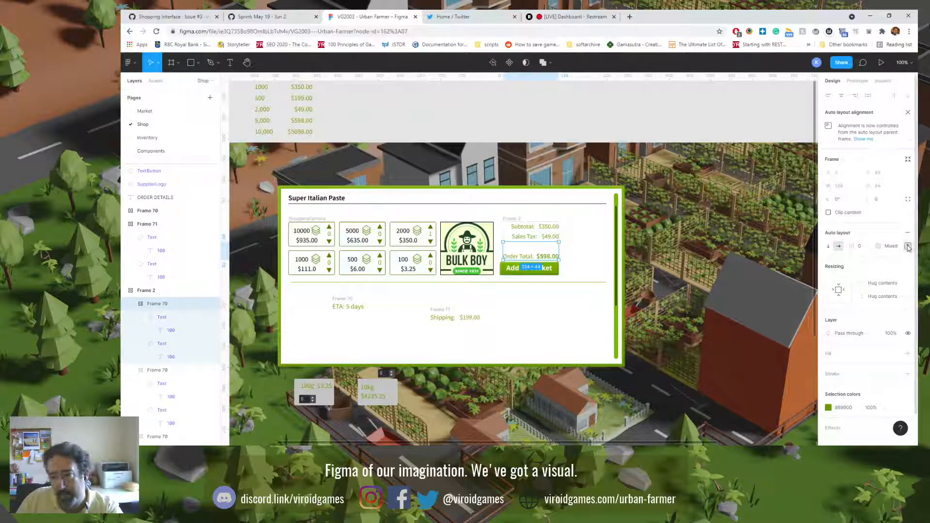
click(908, 246)
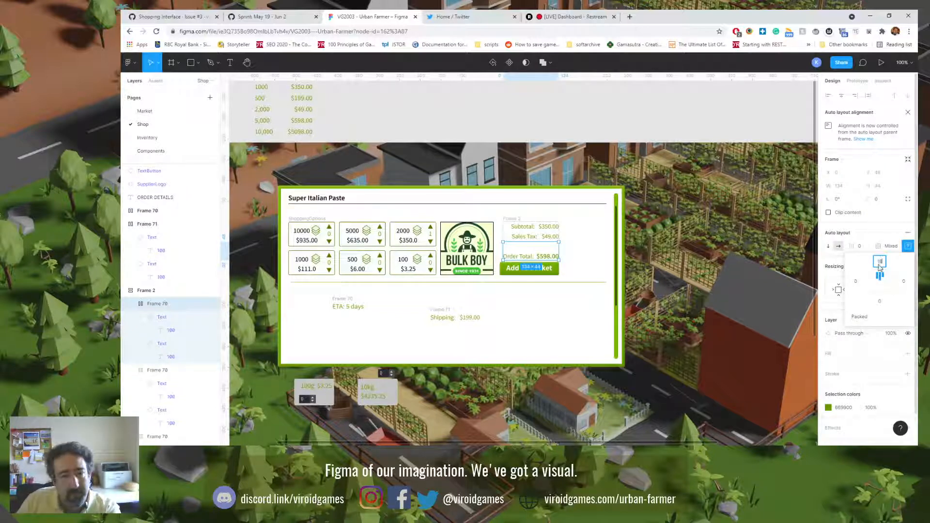
click(571, 310)
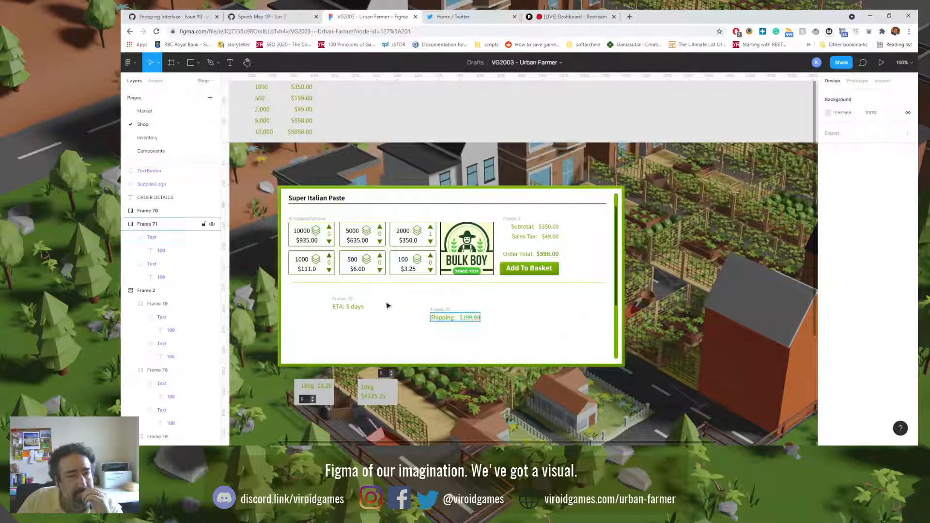
Step: Place the ETA text below the divider, left-aligned with the Add To Basket button, and glance at the Inventory page for reference
drag(348, 304, 516, 293)
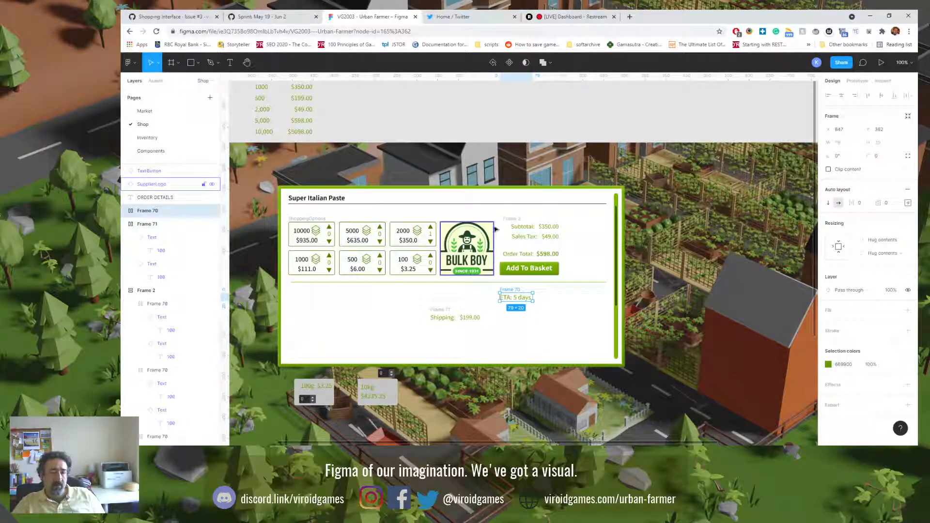
click(171, 139)
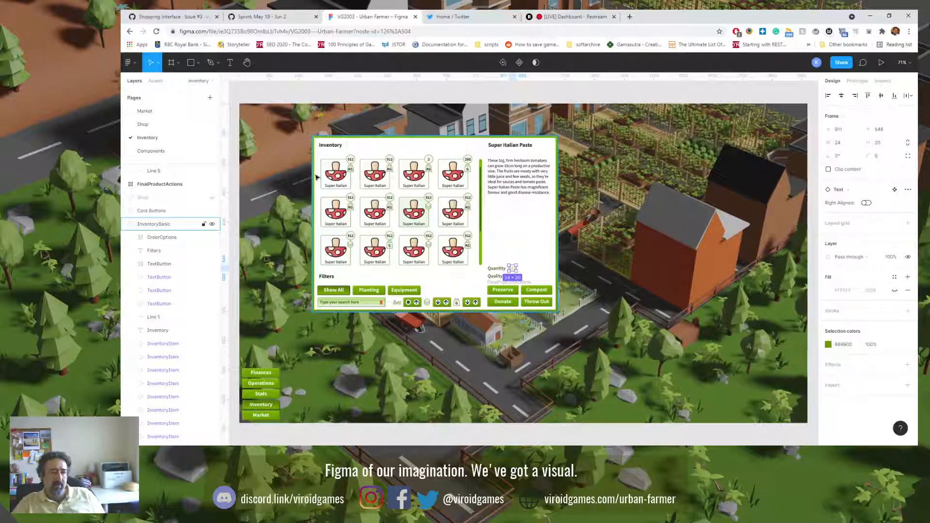
click(155, 130)
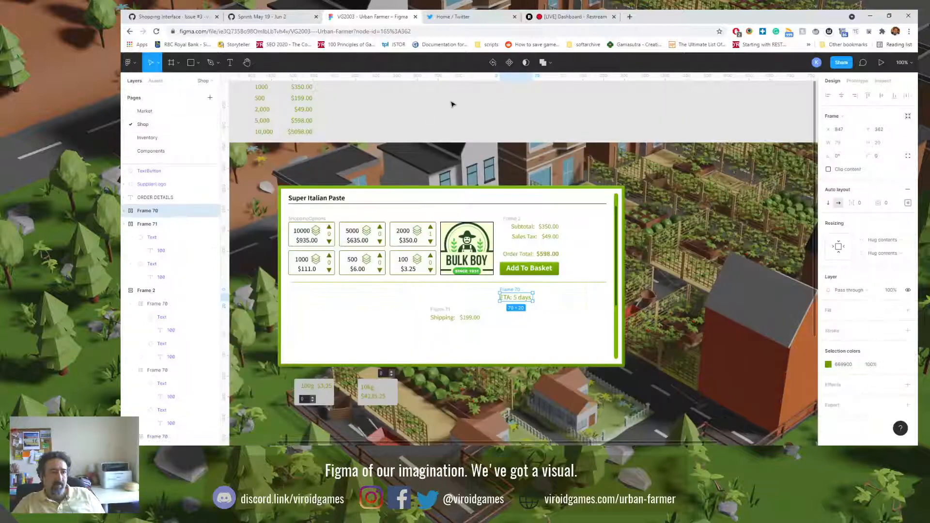
Step: Search Google for "day icon" in a new browser tab, copy the stacked calendar image showing 30, and return to Figma
click(630, 16)
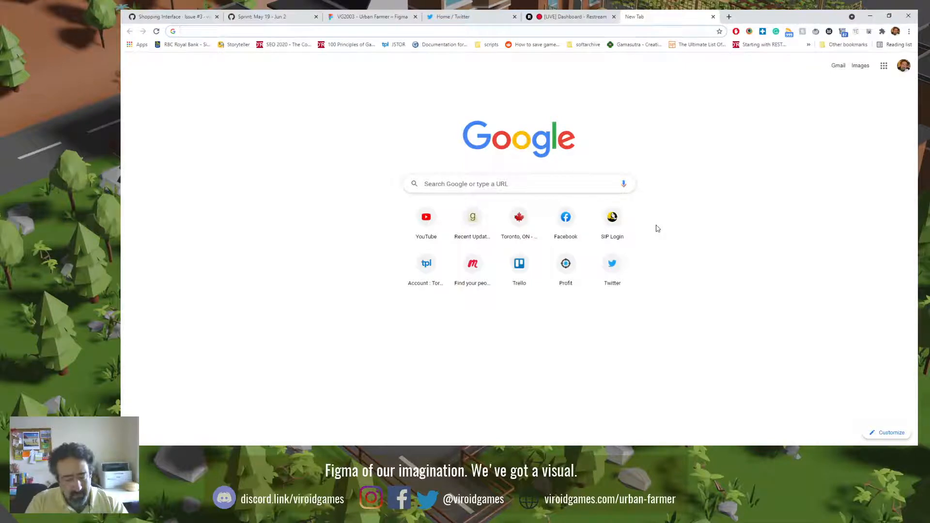
text(day icon)
key(Return)
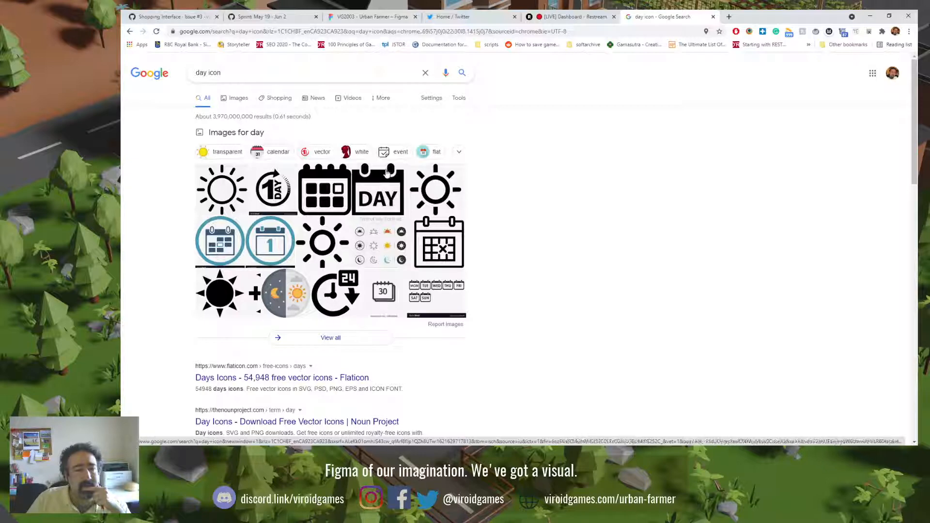
click(389, 293)
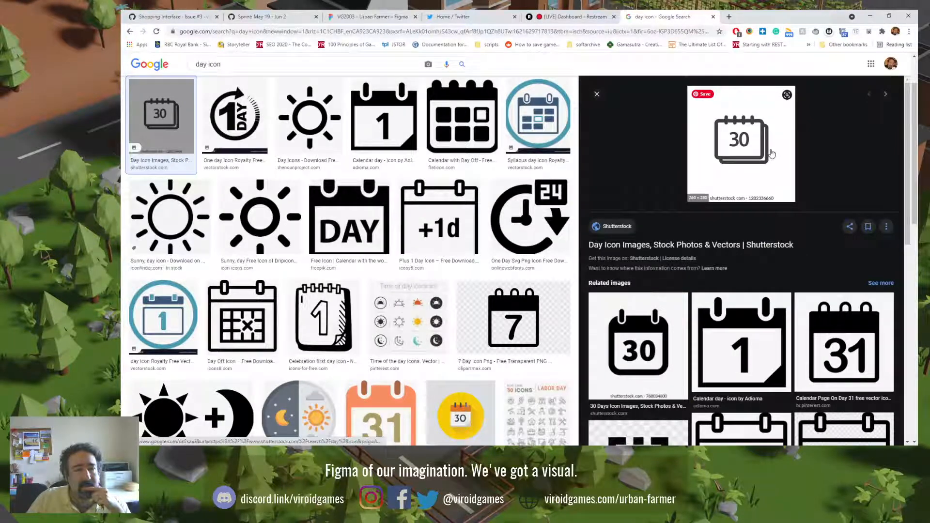
right_click(751, 134)
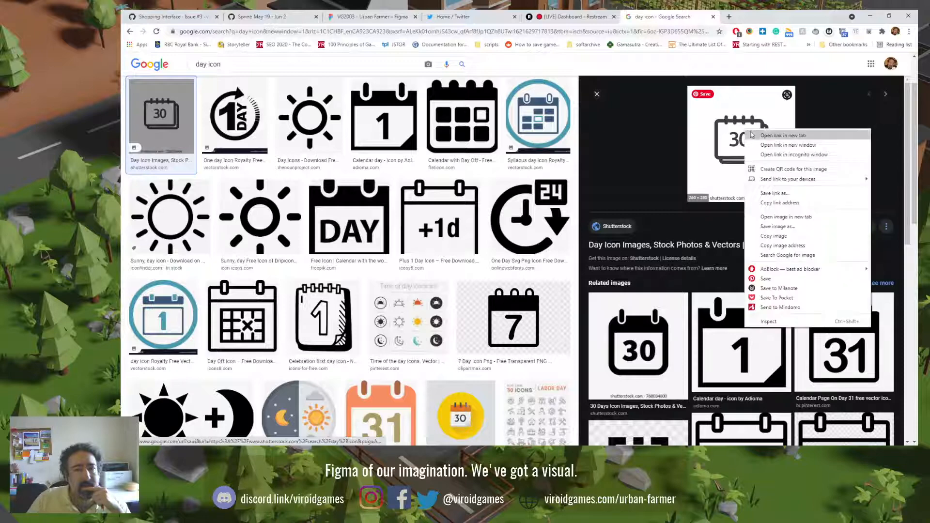
click(774, 237)
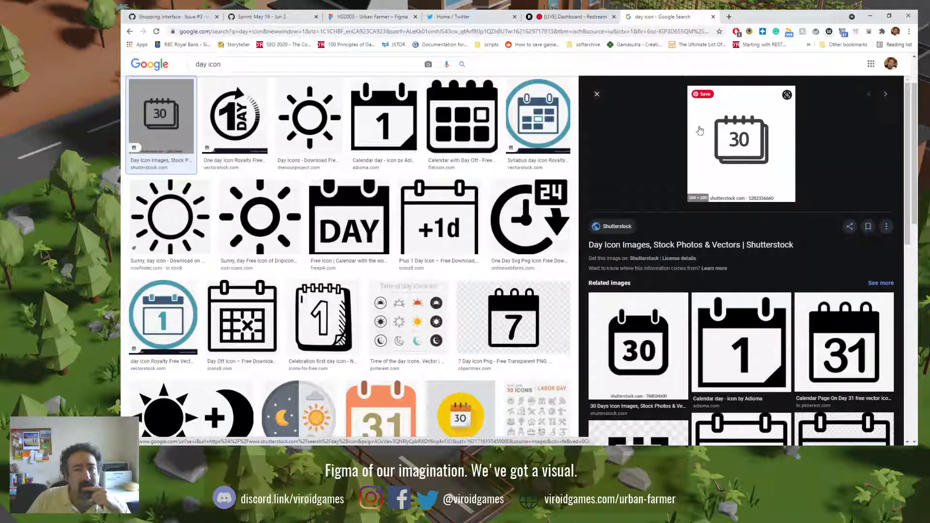
click(409, 15)
right_click(639, 213)
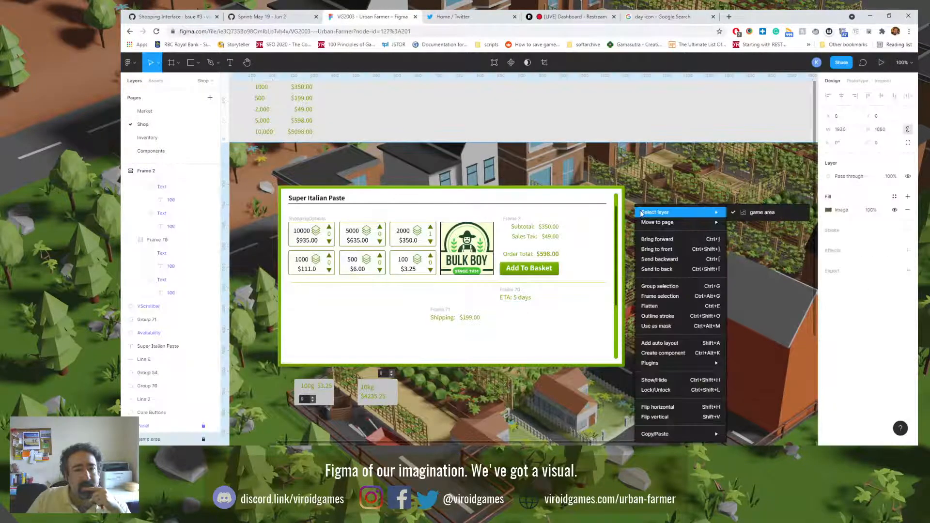
click(653, 183)
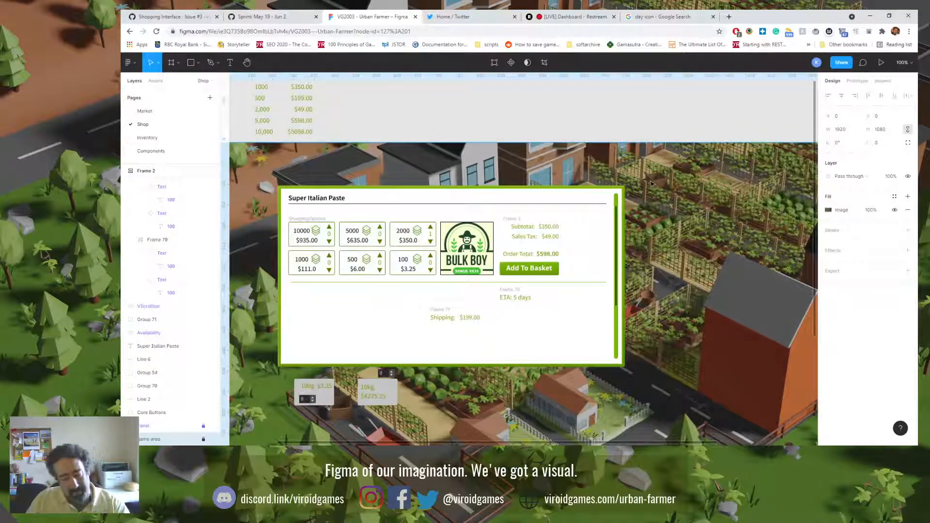
key(ctrl+v)
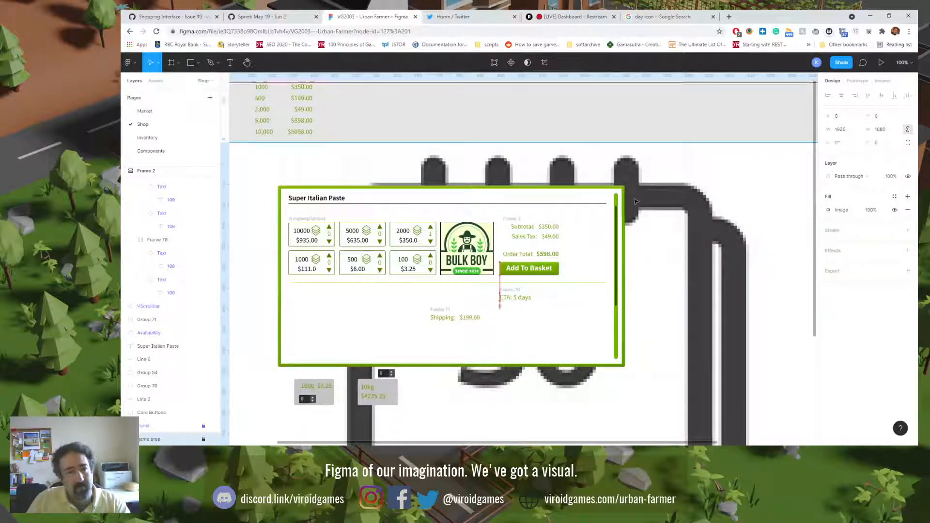
key(ctrl+z)
Step: Paste the calendar image as a separate object and place it over the shop panel's right edge
click(584, 117)
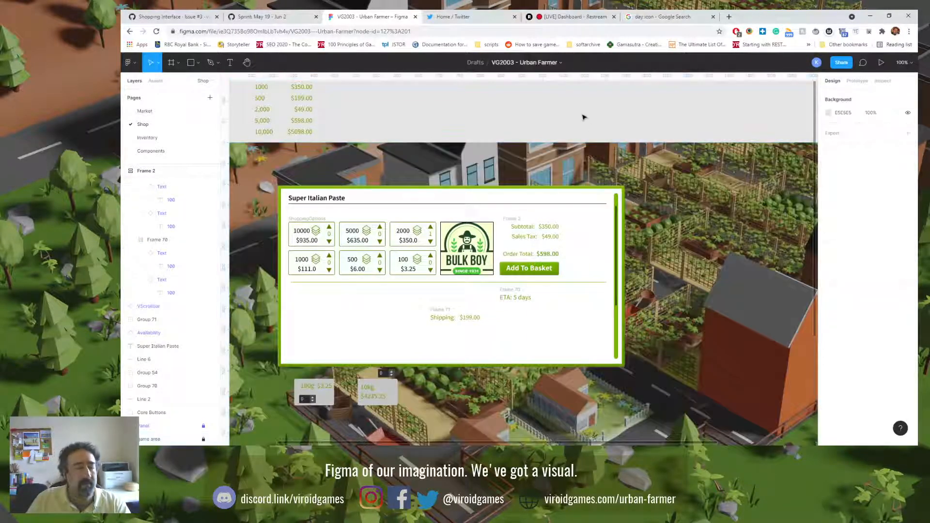
key(ctrl+v)
drag(523, 257, 667, 272)
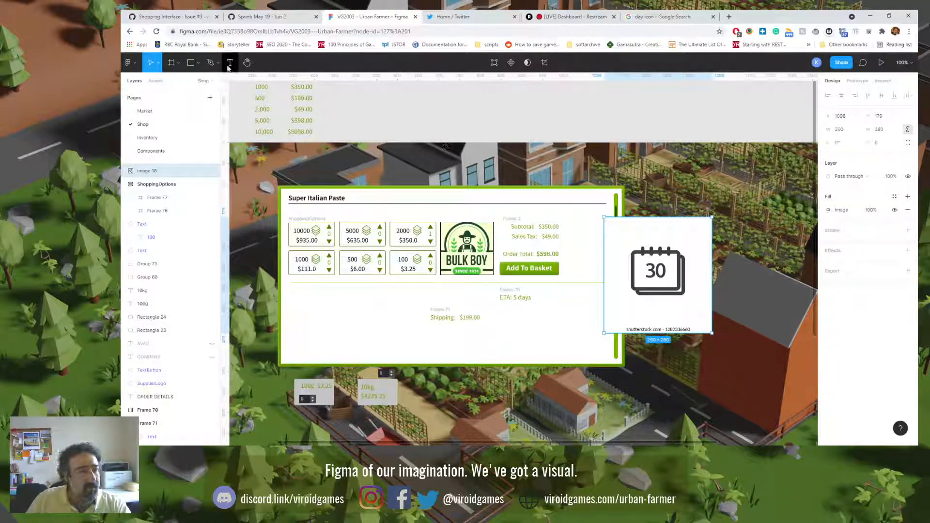
Step: Draw a rectangle about 93 by 58 beside the ETA text and swap its fill for a stroke
click(198, 63)
click(193, 84)
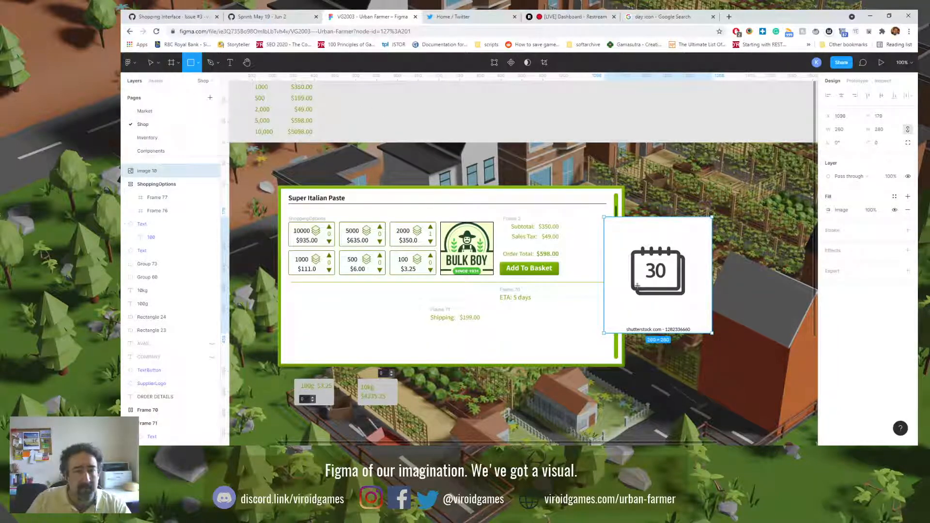
drag(559, 297, 597, 322)
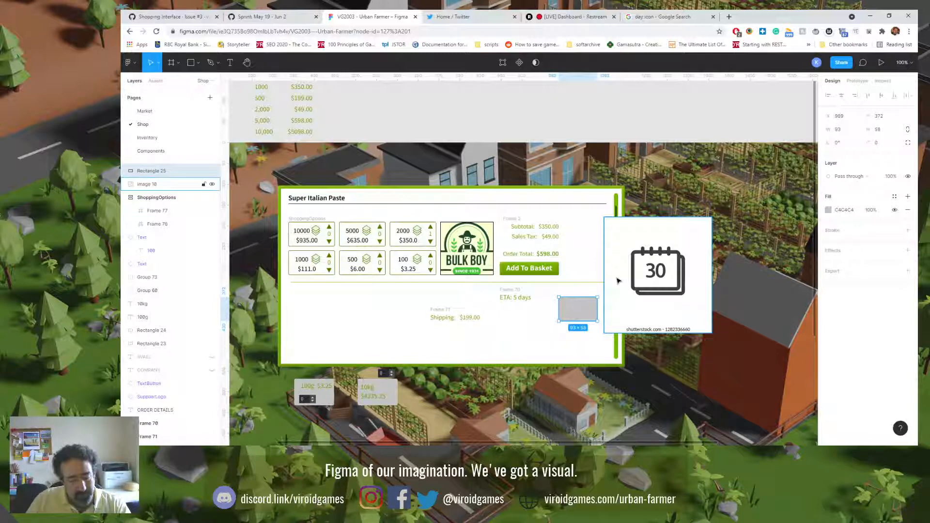
key(shift+x)
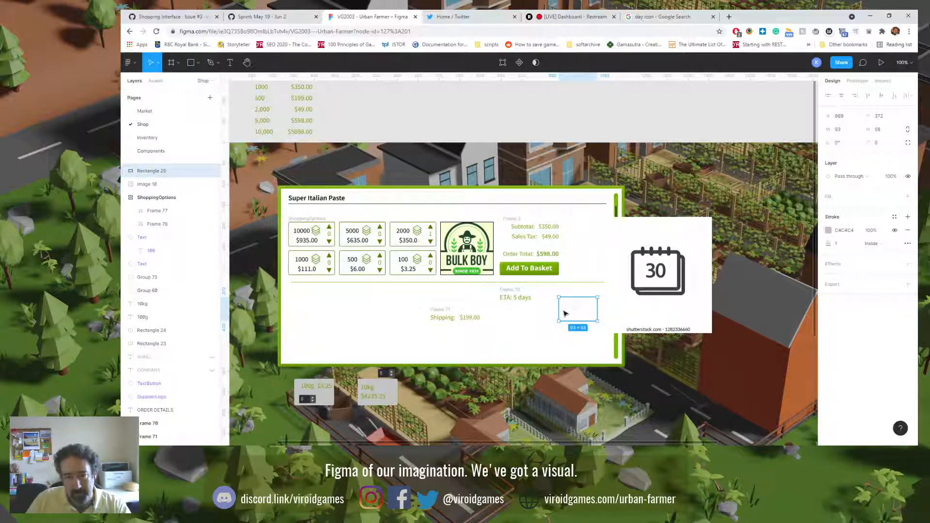
Step: Move the outlined rectangle onto the calendar image and resize it to about 110 by 88 to match the front page's frame
drag(568, 314, 641, 269)
scroll(642, 269, up, 6)
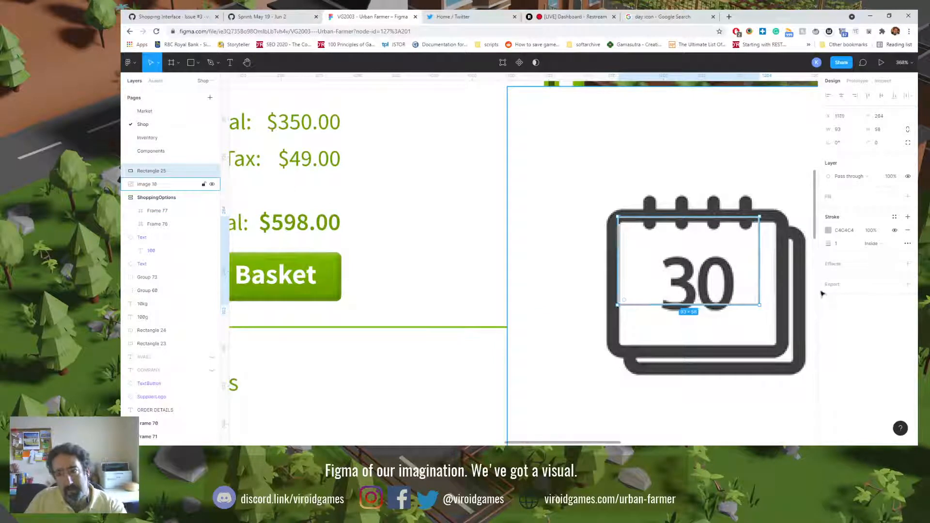
key(Left)
key(Left)
key(Left)
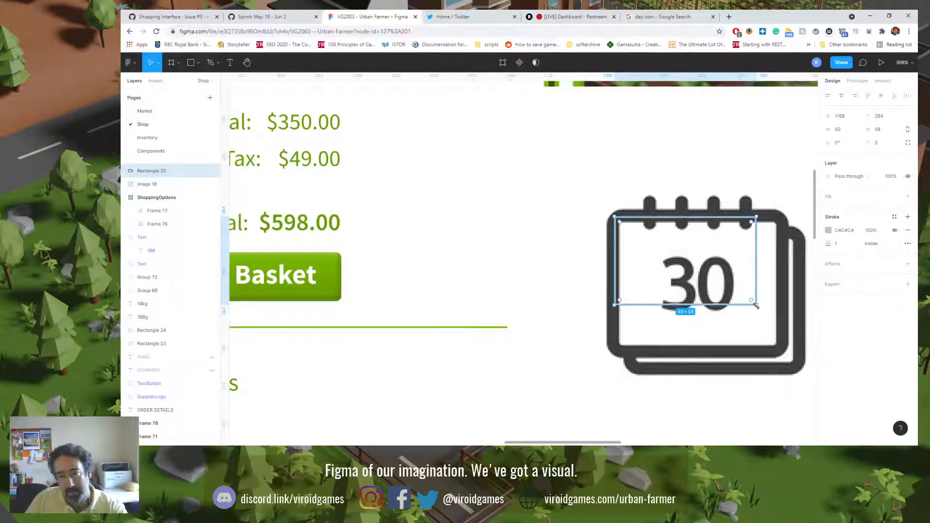
drag(756, 305, 783, 352)
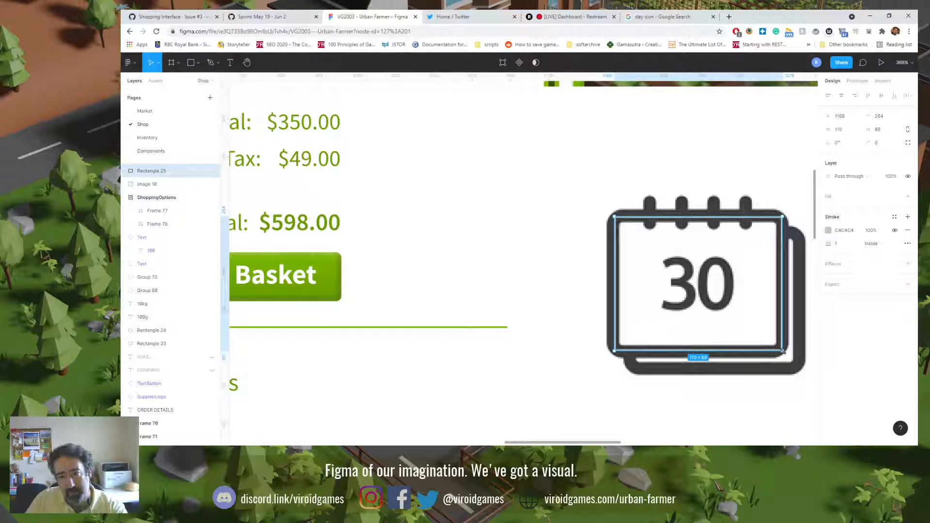
click(871, 244)
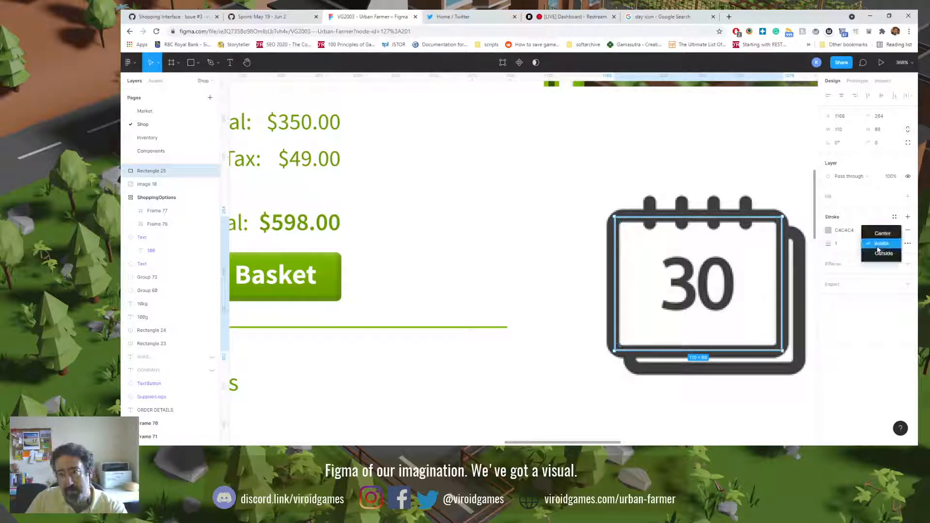
click(876, 303)
click(908, 244)
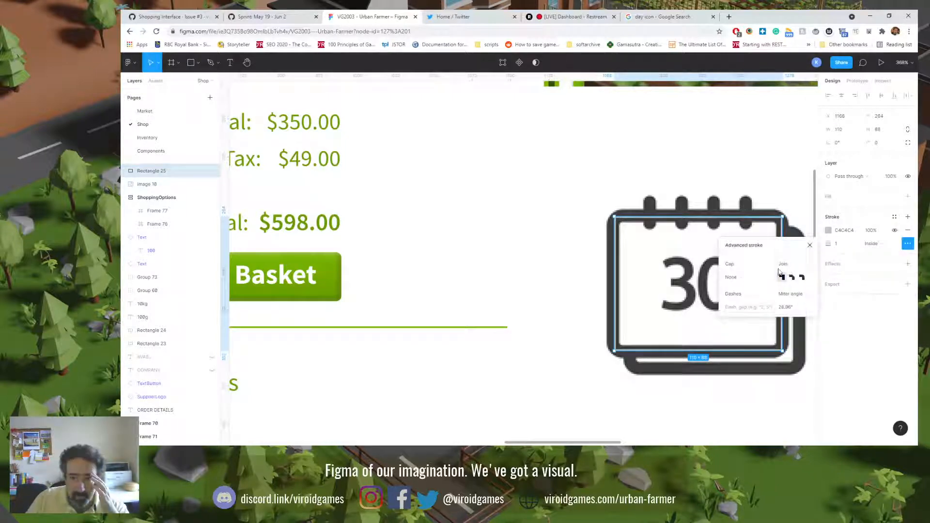
click(751, 281)
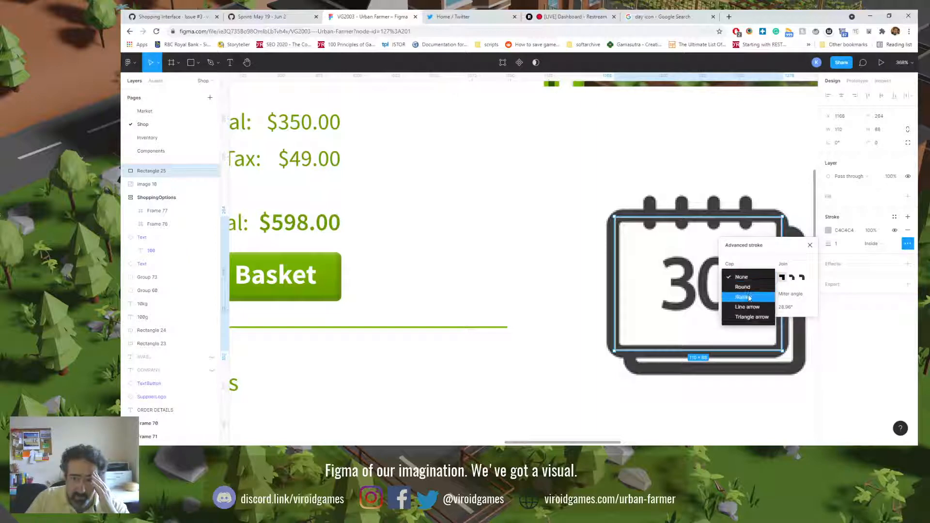
click(750, 286)
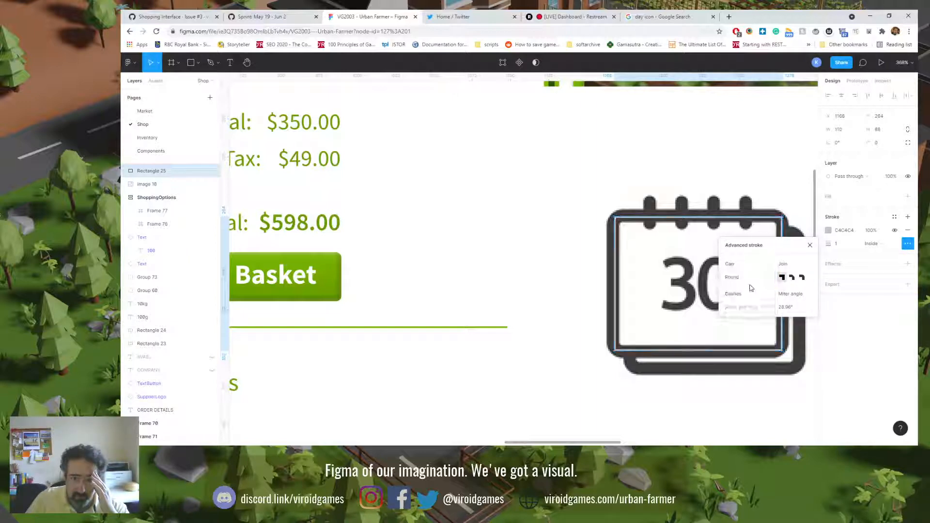
click(748, 275)
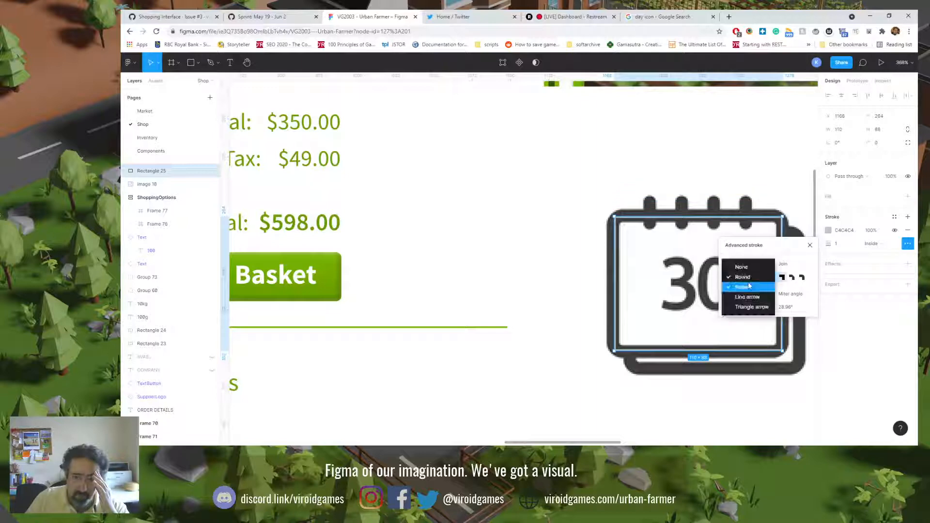
click(734, 266)
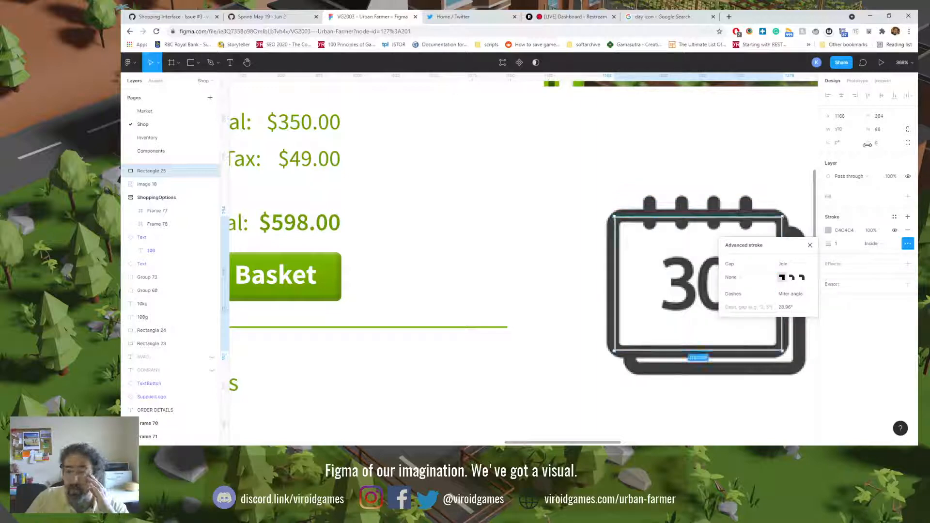
Step: Round the traced rectangle's corners with a radius of 7
drag(870, 145, 918, 145)
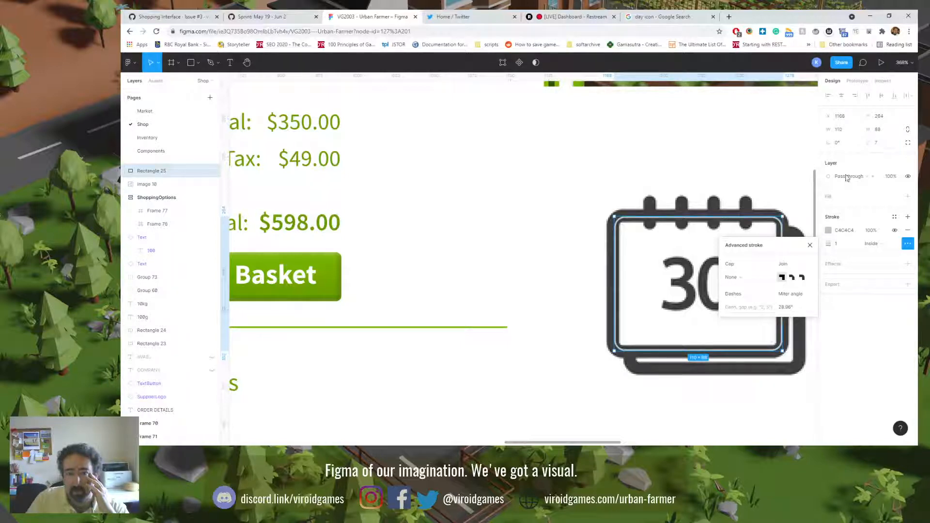
Step: Fine-tune the traced rectangle to 111 by 90 at X 1167, Y 263 along the front page's frame
drag(613, 251, 611, 251)
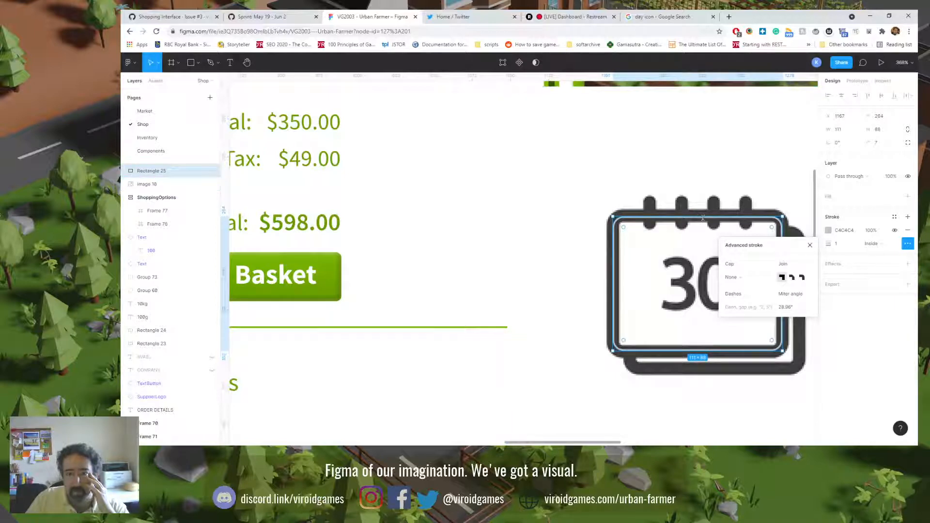
key(Up)
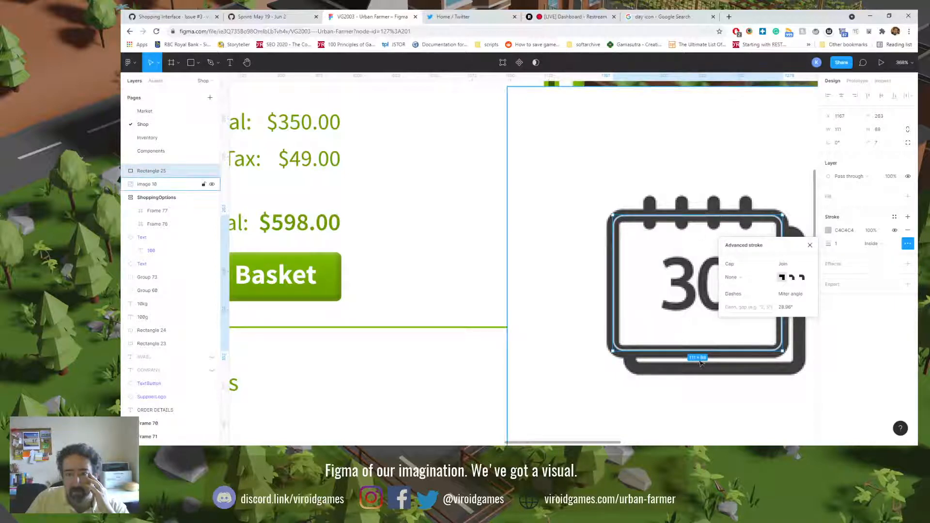
drag(701, 348, 701, 352)
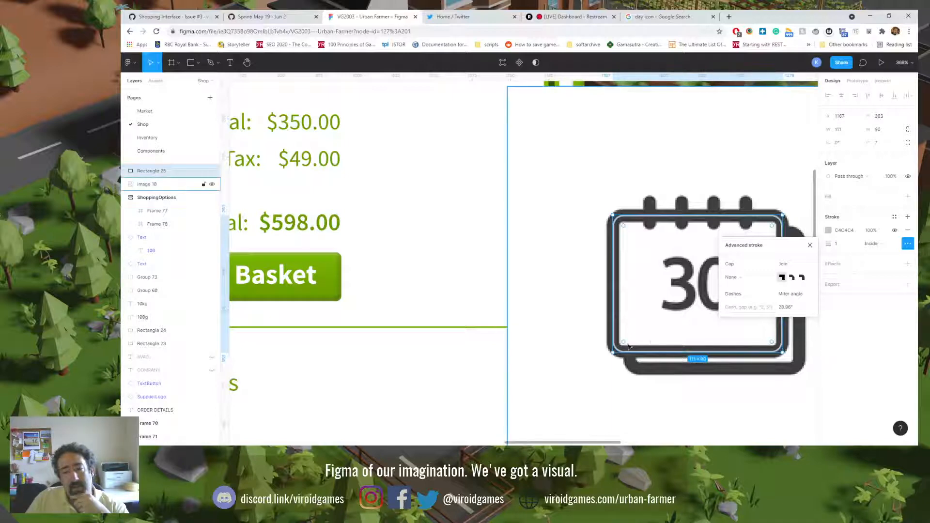
click(615, 316)
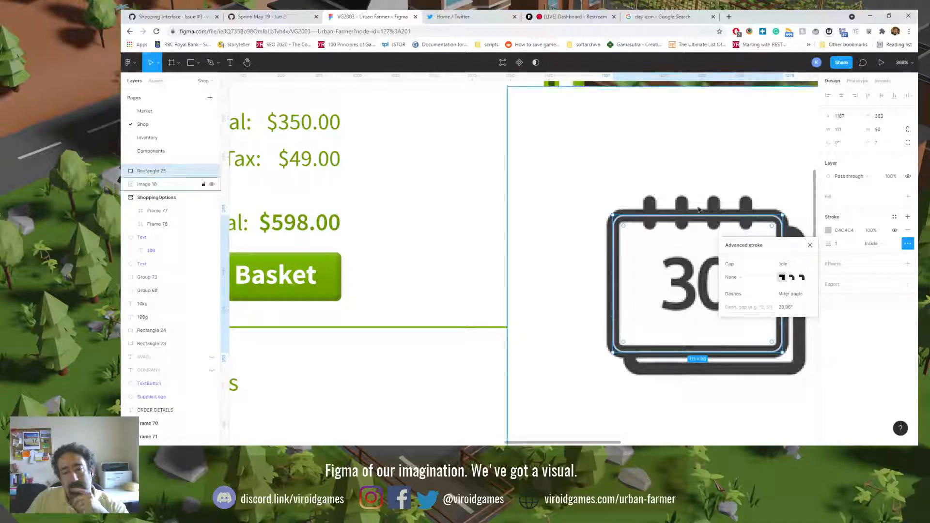
click(613, 241)
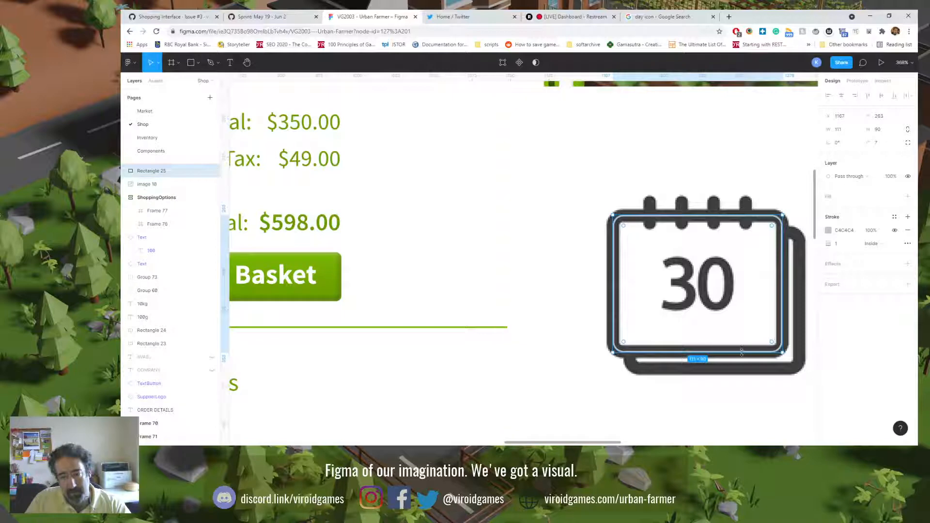
Step: Duplicate the rounded rectangle, move the copy onto the back page at X 1178, Y 274 and color its stroke 669900
key(ctrl+v)
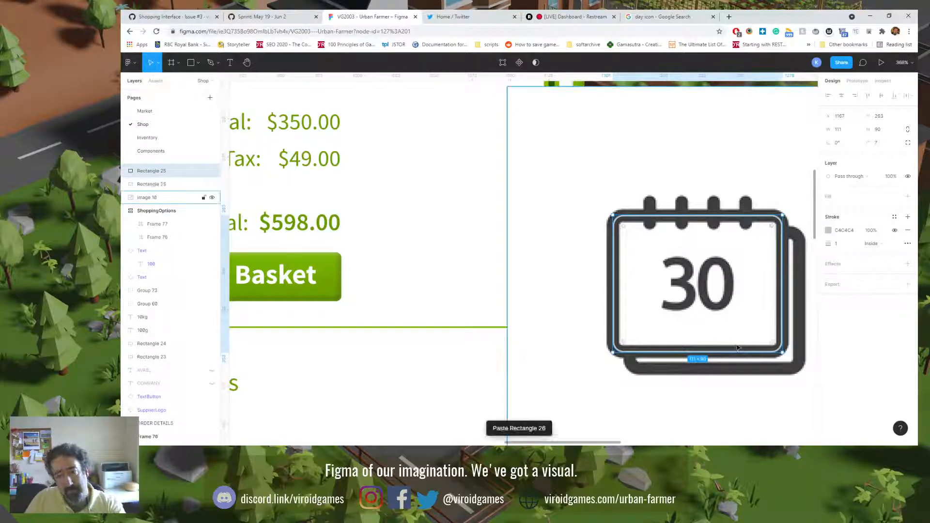
drag(736, 349, 737, 350)
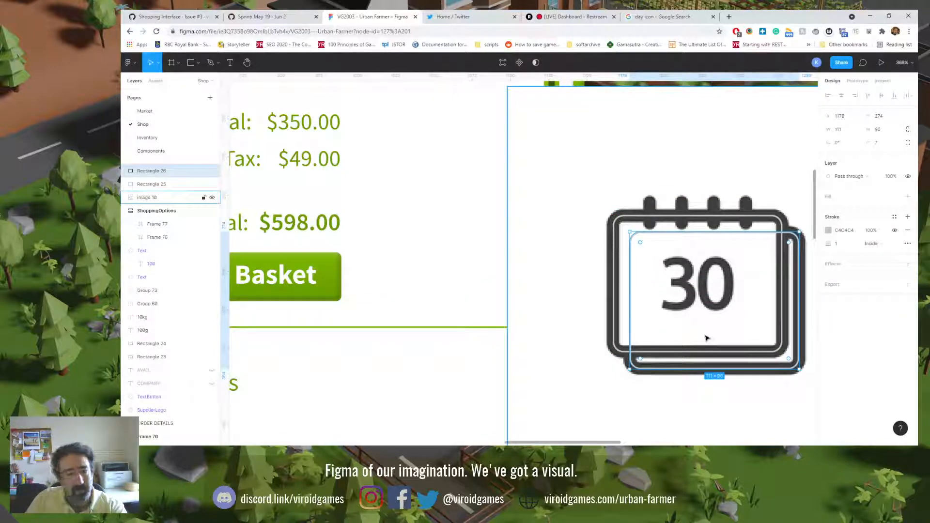
click(828, 230)
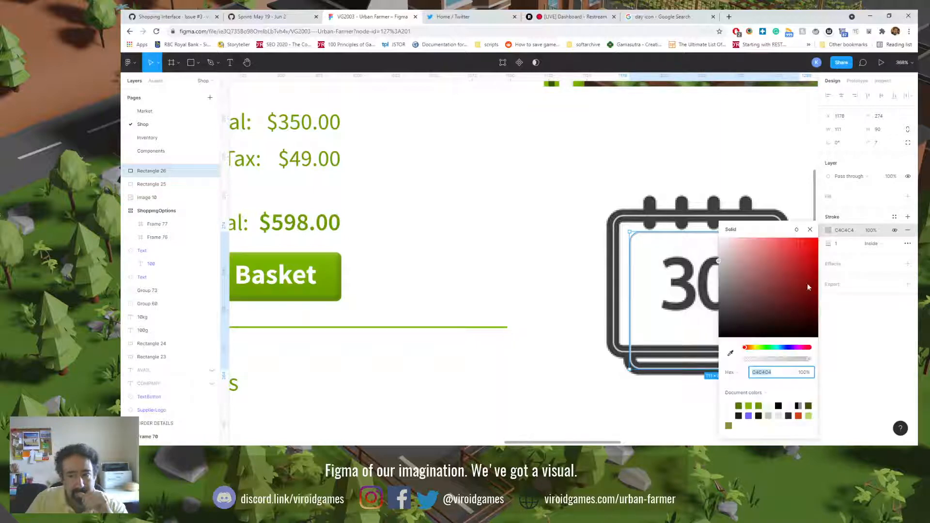
click(760, 406)
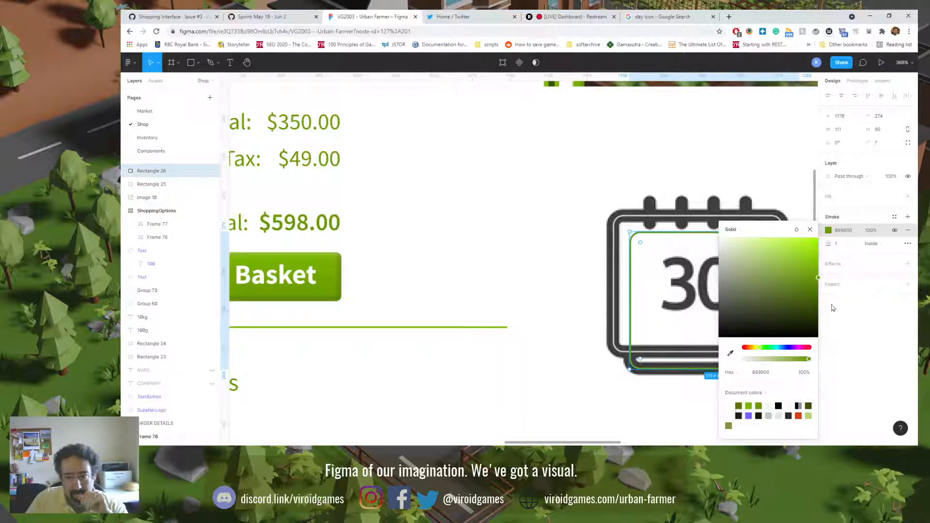
Step: Add a fill to the back page rectangle using the pale green document color
click(838, 204)
click(833, 199)
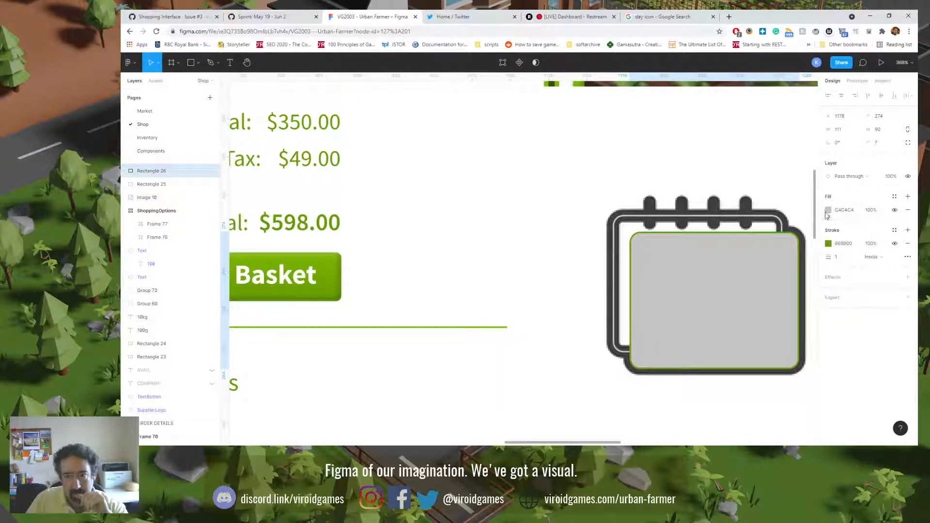
click(828, 210)
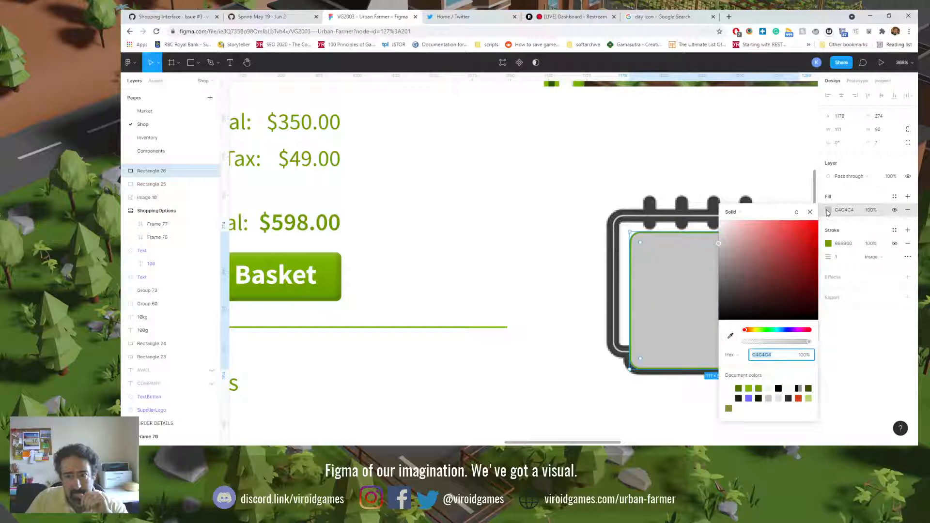
click(769, 388)
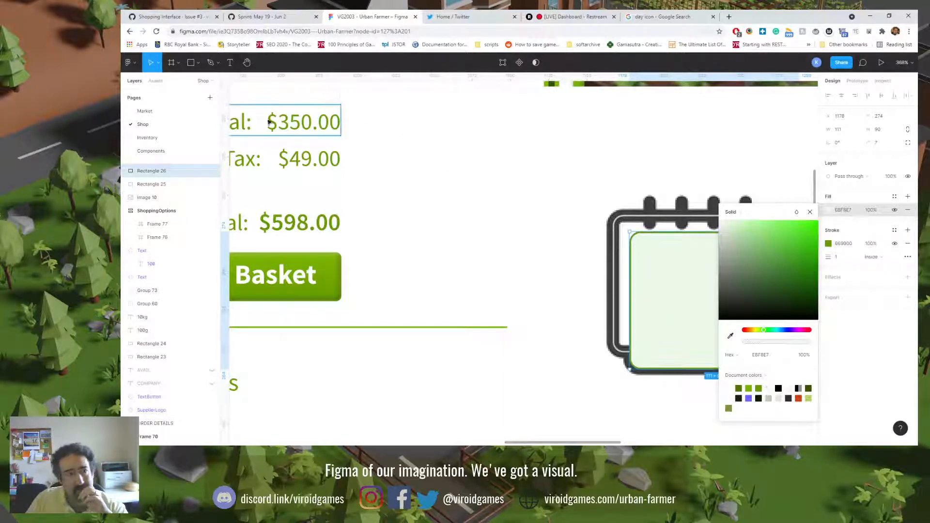
click(188, 137)
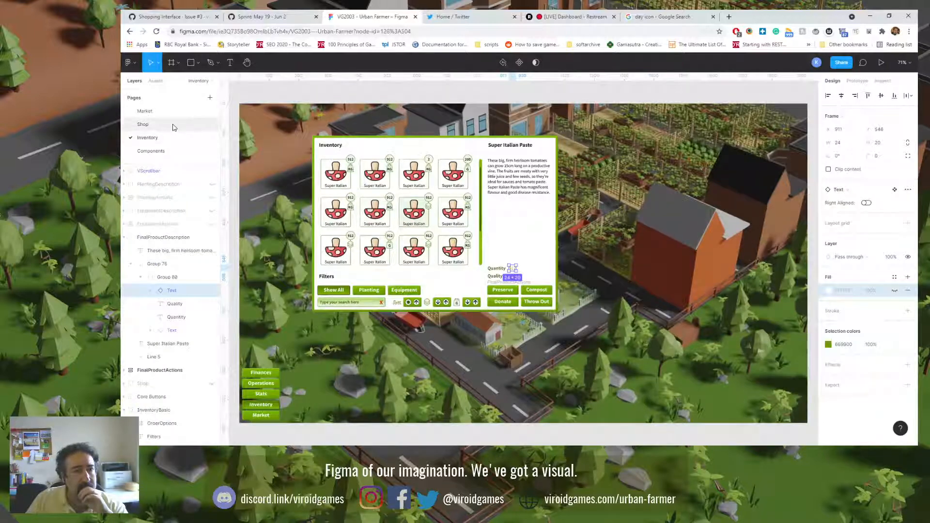
click(174, 124)
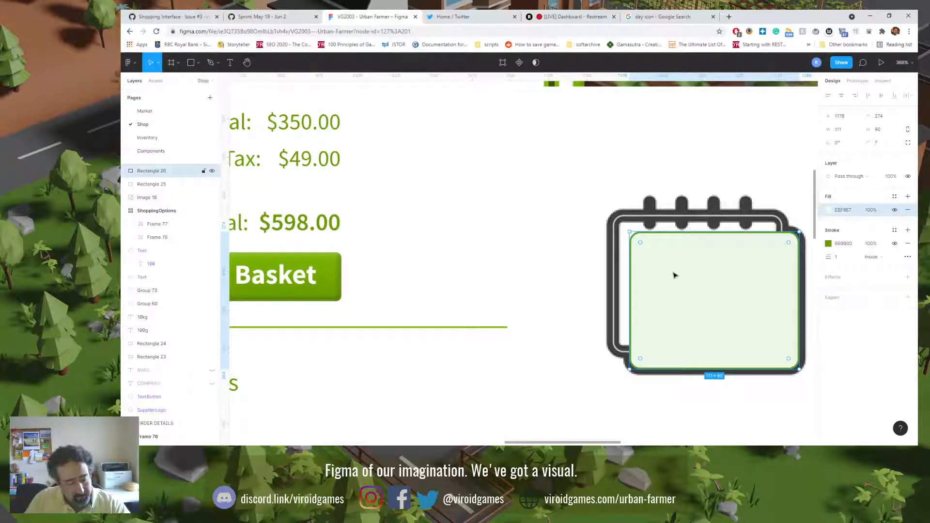
click(613, 254)
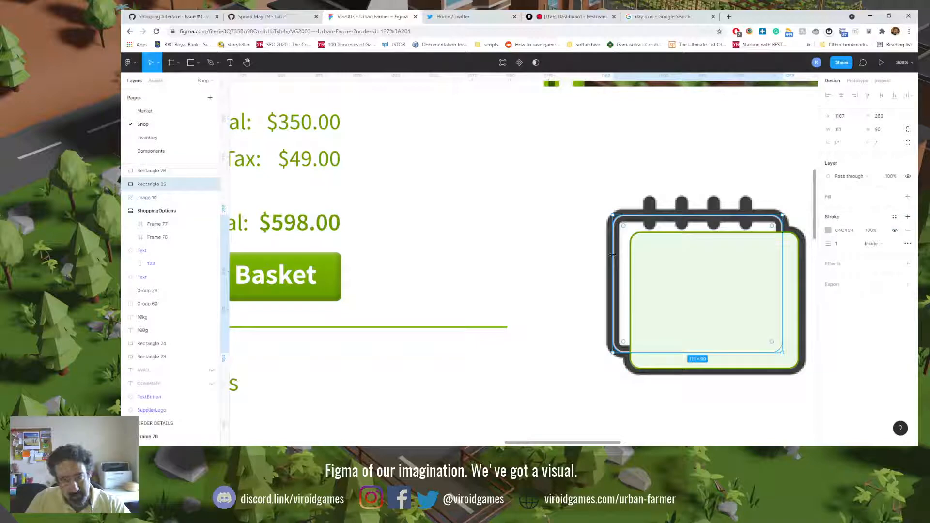
Step: Copy the back rectangle's properties onto the front page rectangle and bring the front one forward over it
click(656, 266)
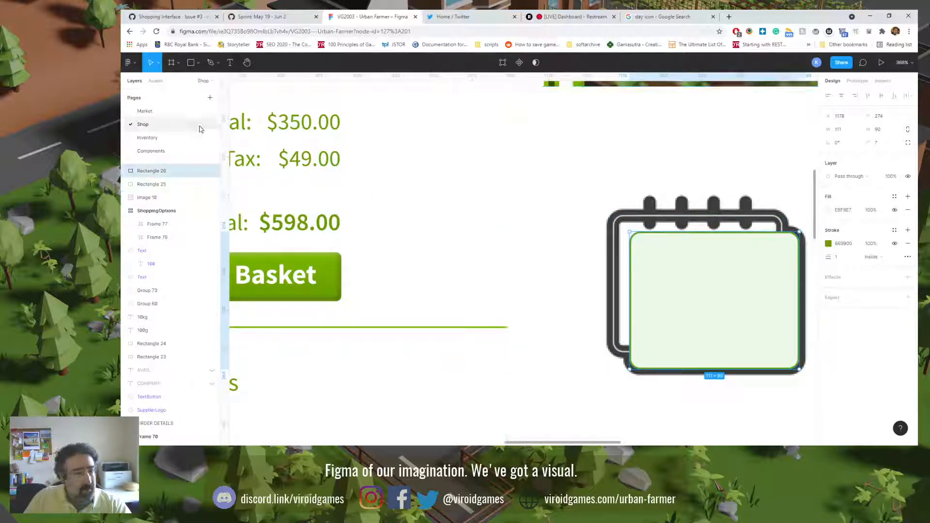
click(129, 62)
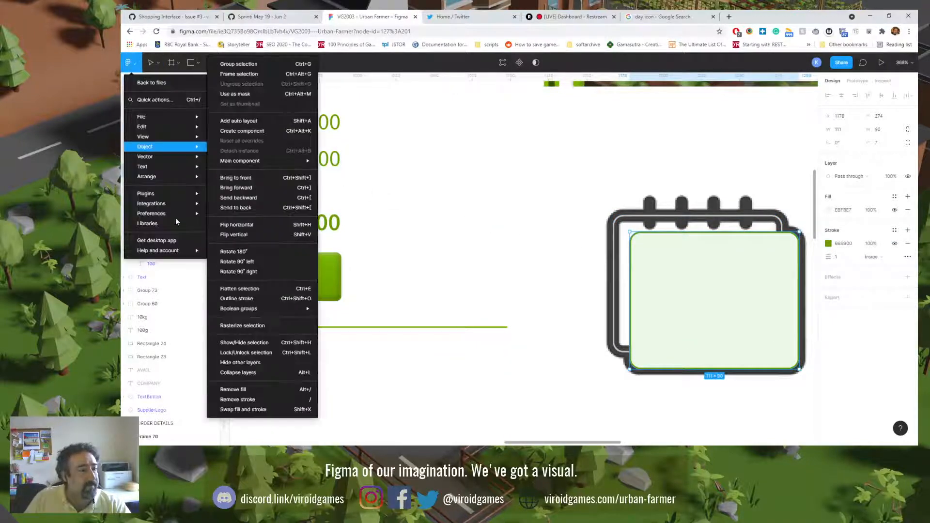
mouse_move(198, 127)
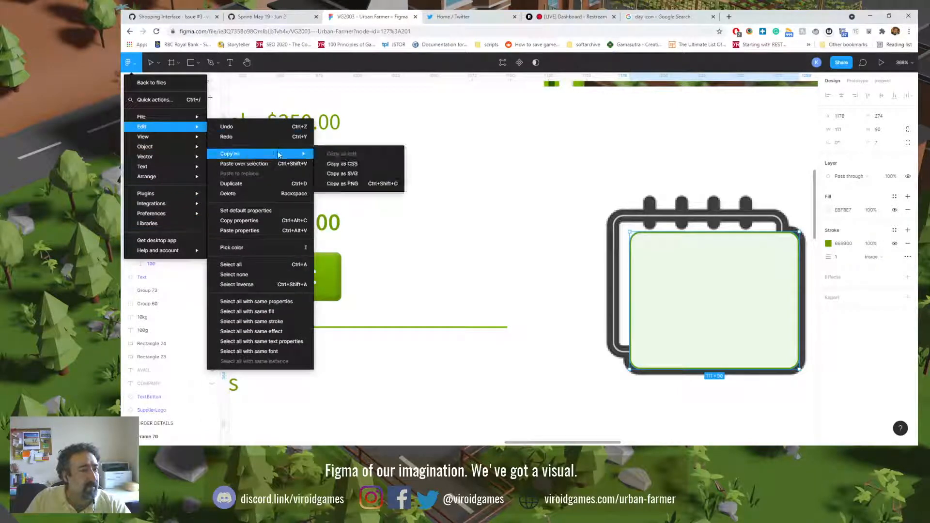
click(278, 224)
click(614, 238)
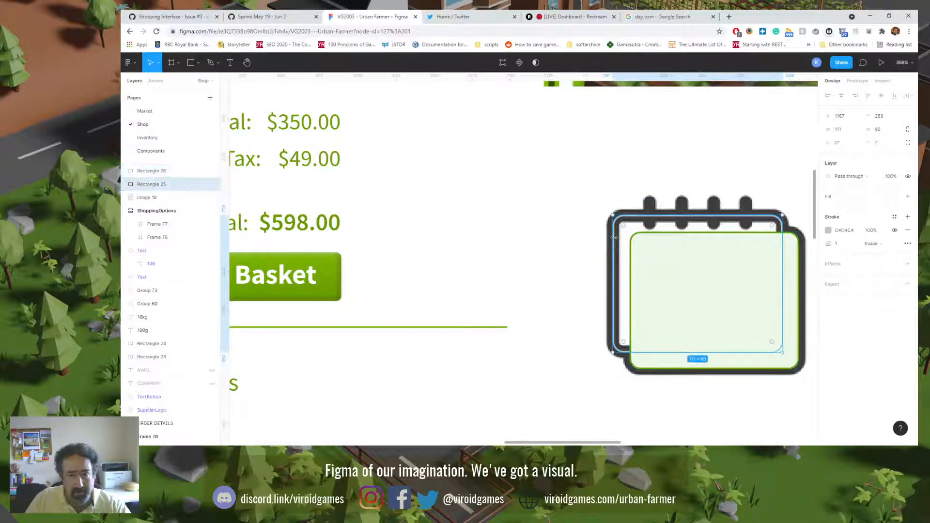
click(129, 62)
mouse_move(181, 135)
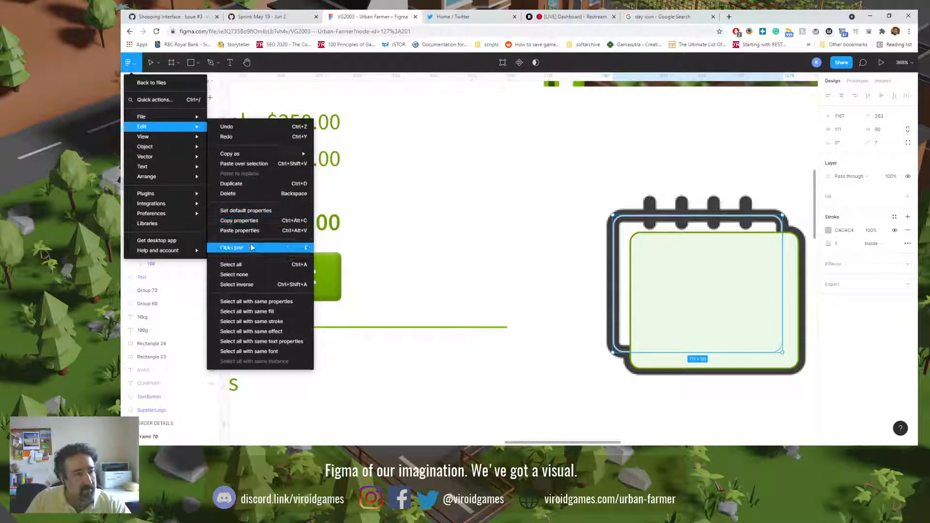
click(254, 231)
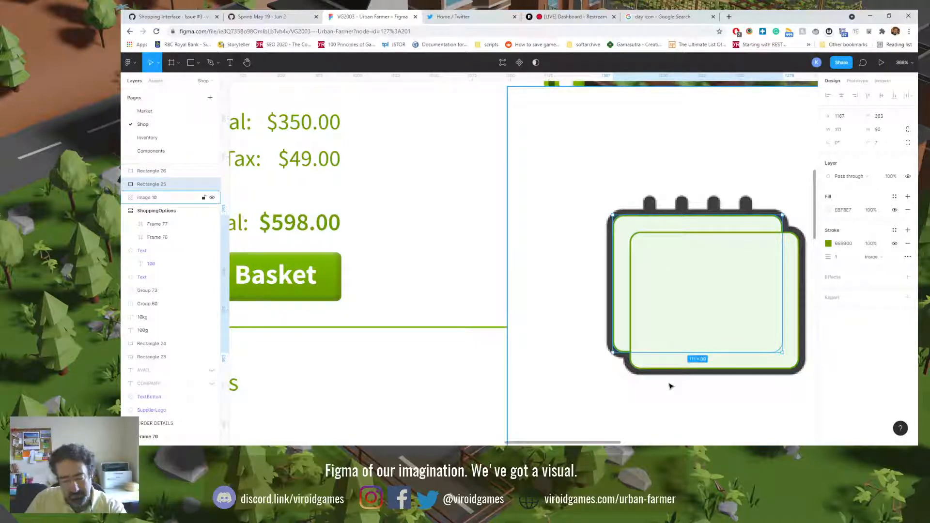
key(ctrl+bracketright)
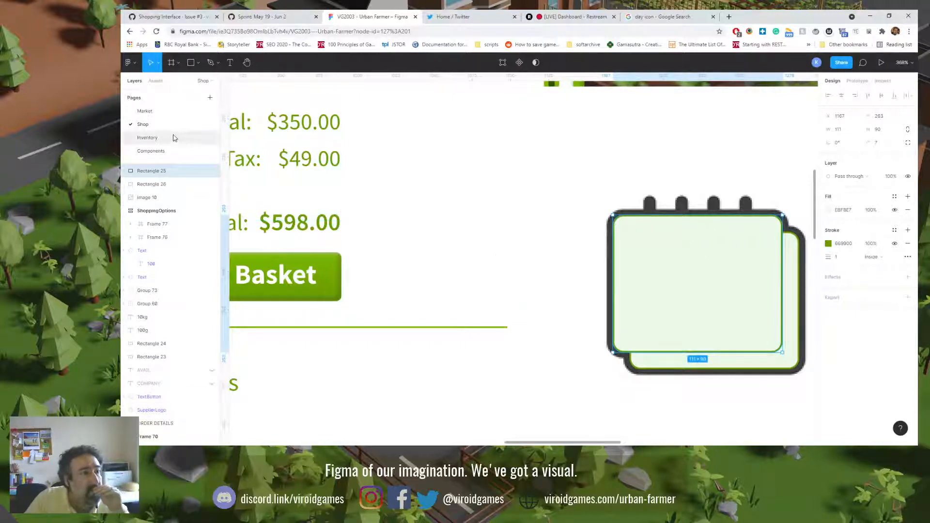
Step: Draw a vertical line about 17 long over the calendar's first binding ring and color its stroke 669900
click(199, 64)
click(200, 93)
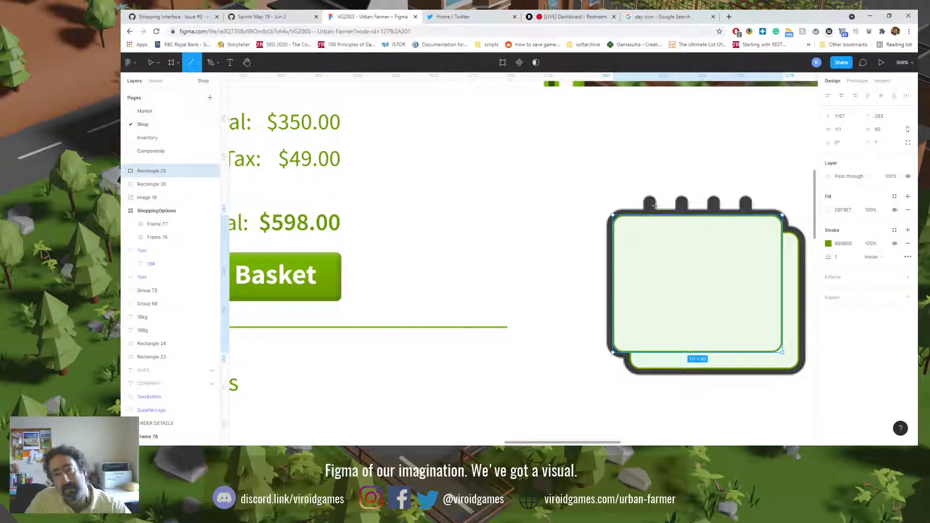
drag(650, 203, 651, 232)
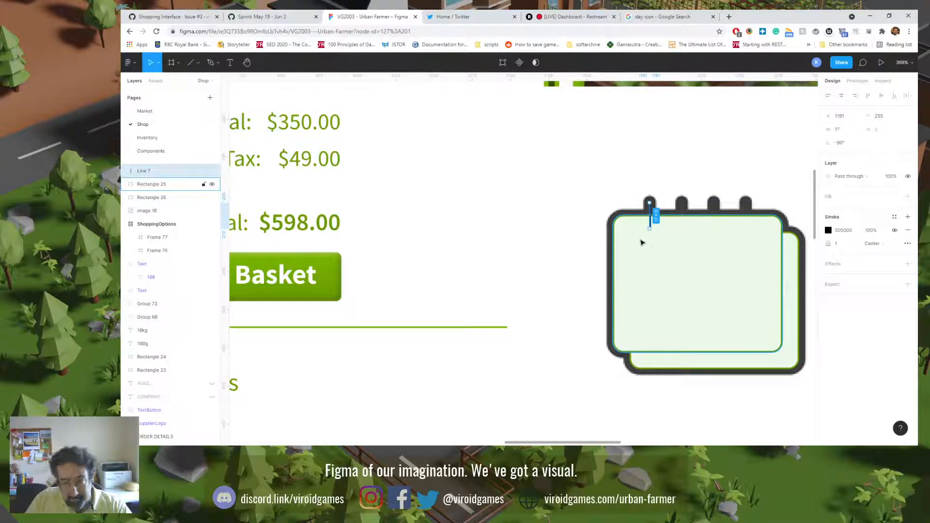
click(829, 233)
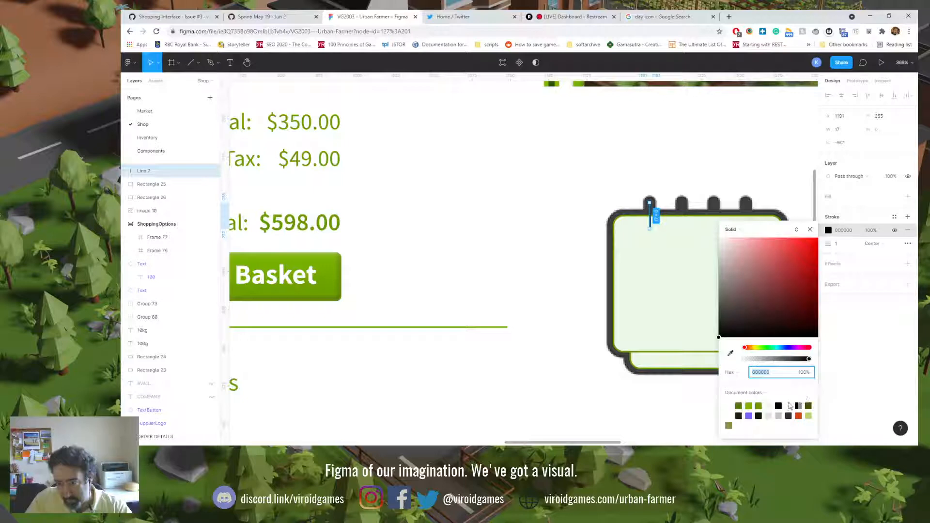
click(760, 406)
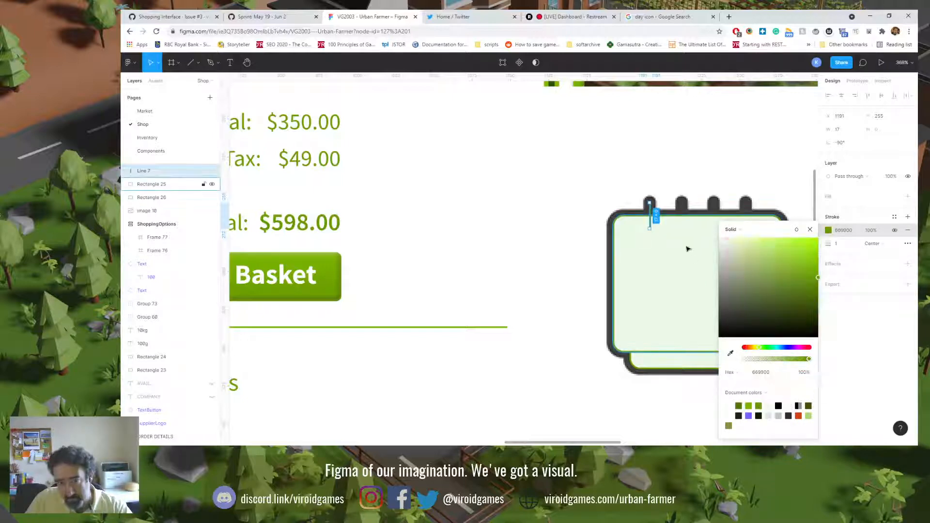
click(672, 176)
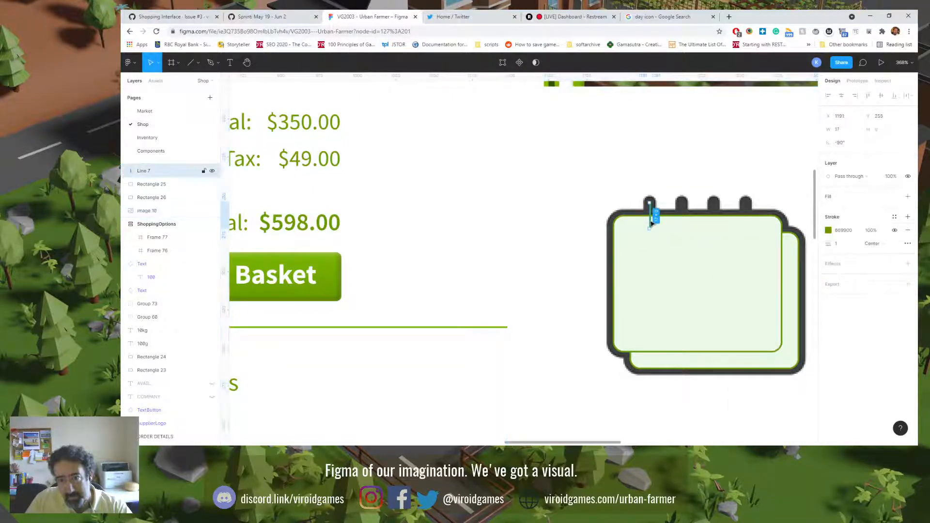
Step: Duplicate the ring line onto the second ring, then copy the pair onto the third and fourth rings
drag(652, 223, 685, 222)
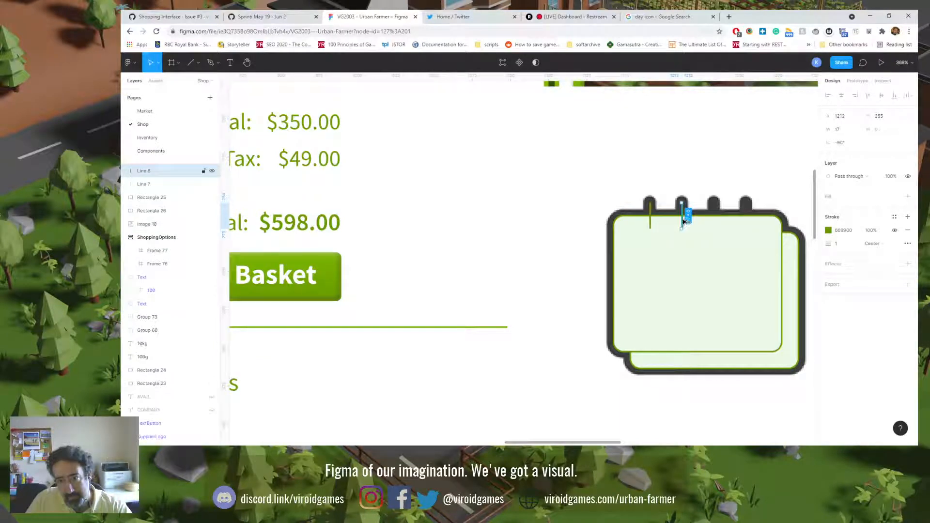
shift+click(650, 214)
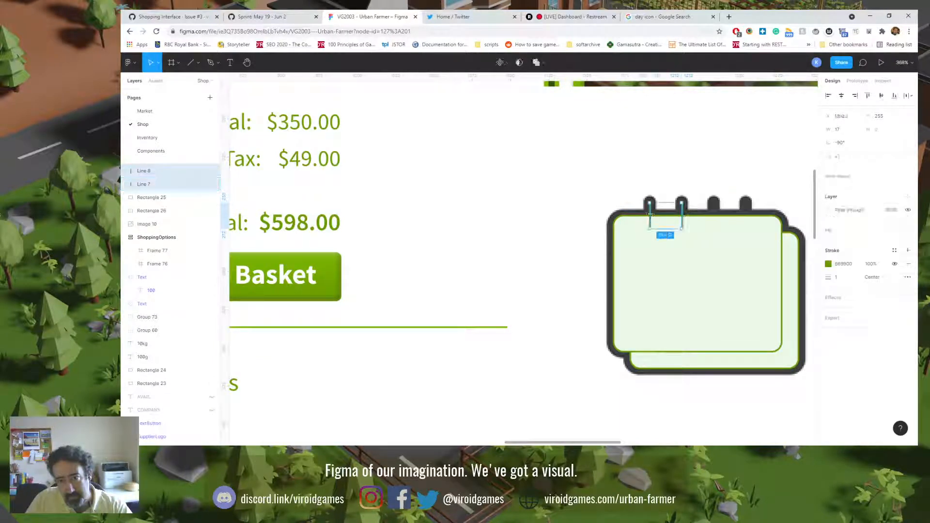
drag(652, 215, 721, 219)
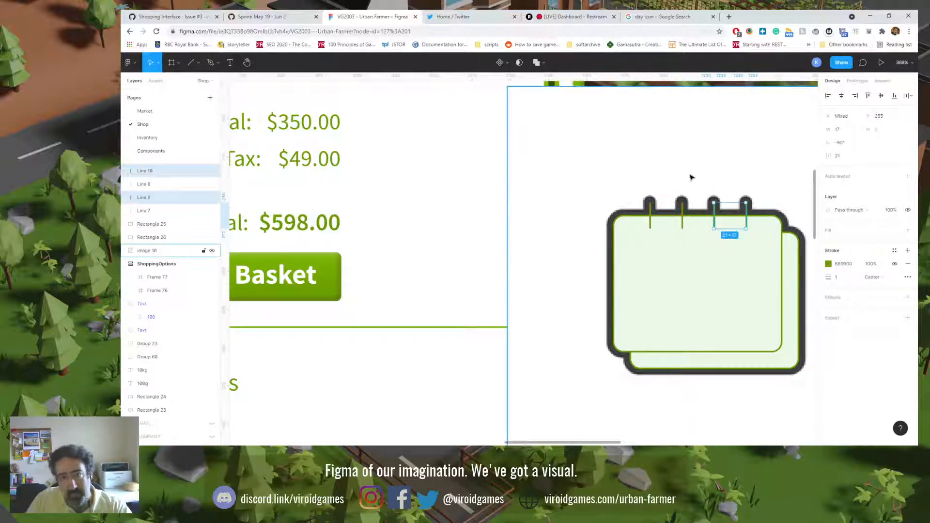
Step: Group the four ring lines with the front and back page rectangles
shift+click(682, 218)
shift+click(652, 216)
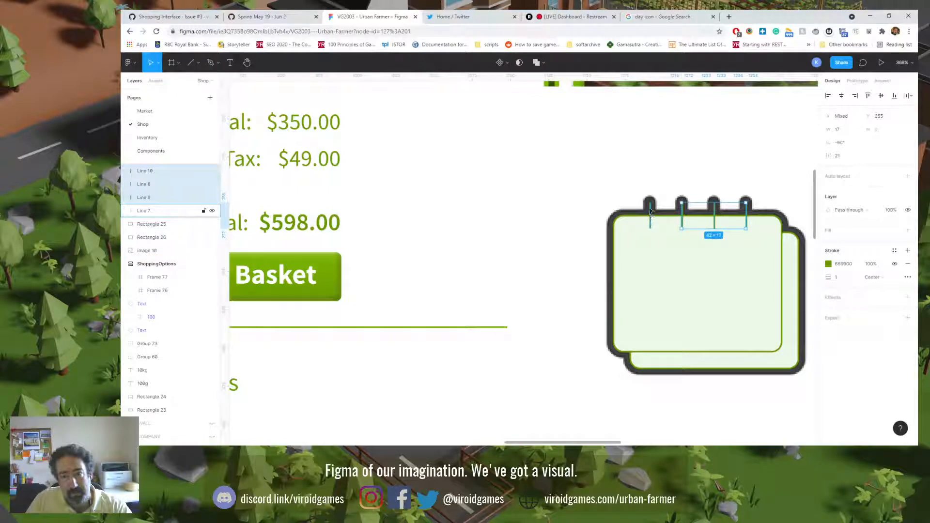
shift+click(669, 266)
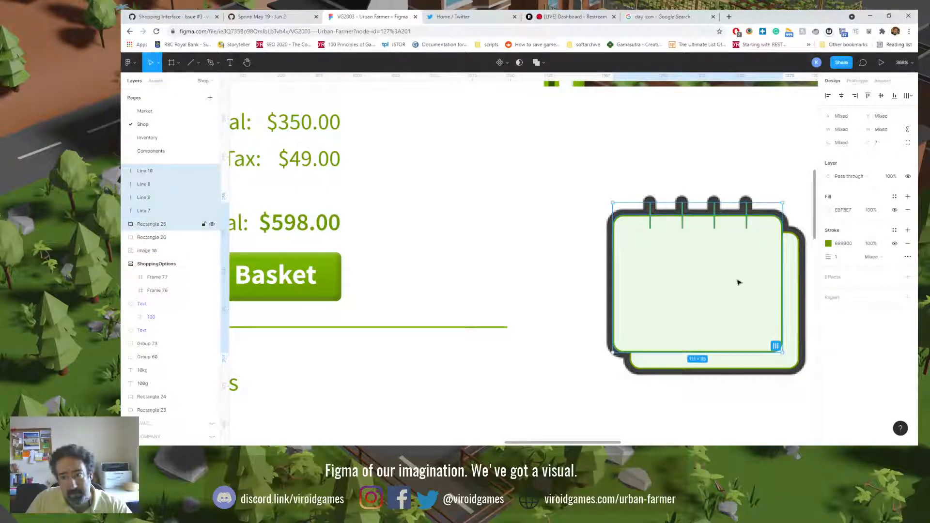
shift+click(789, 266)
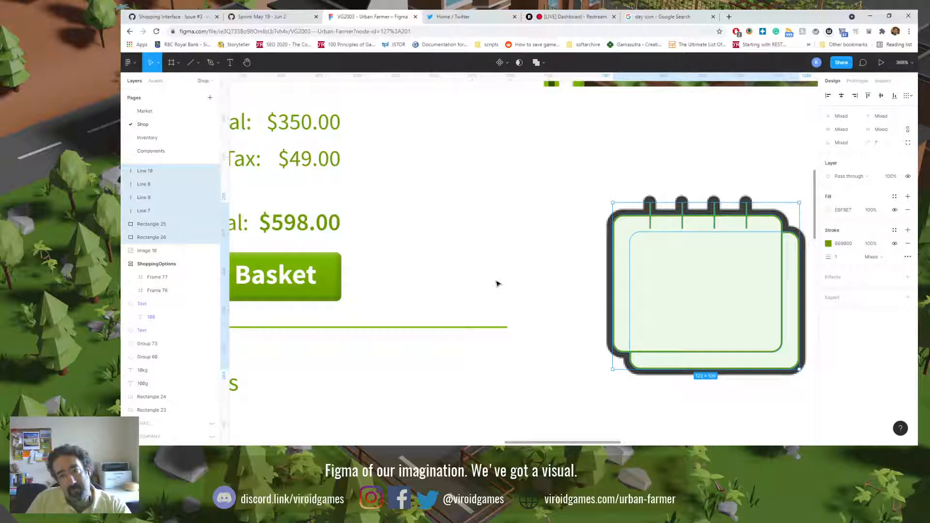
key(ctrl+g)
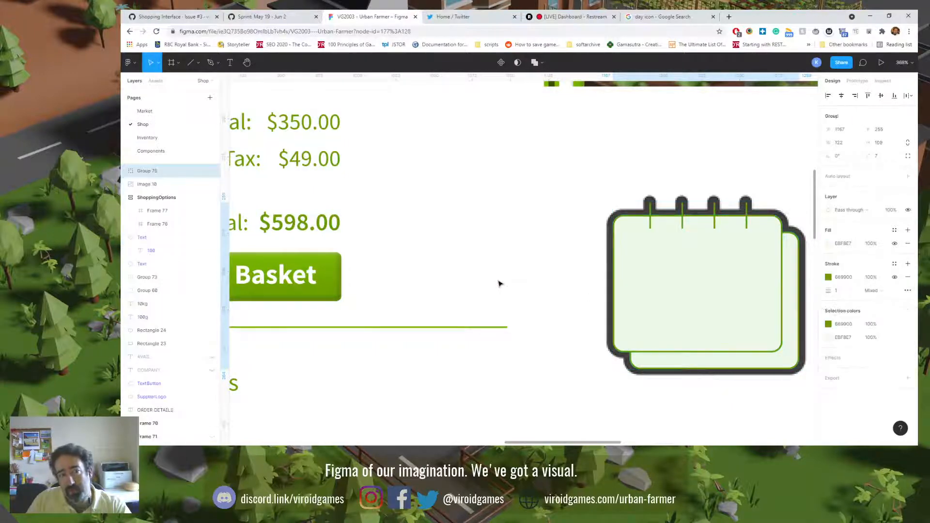
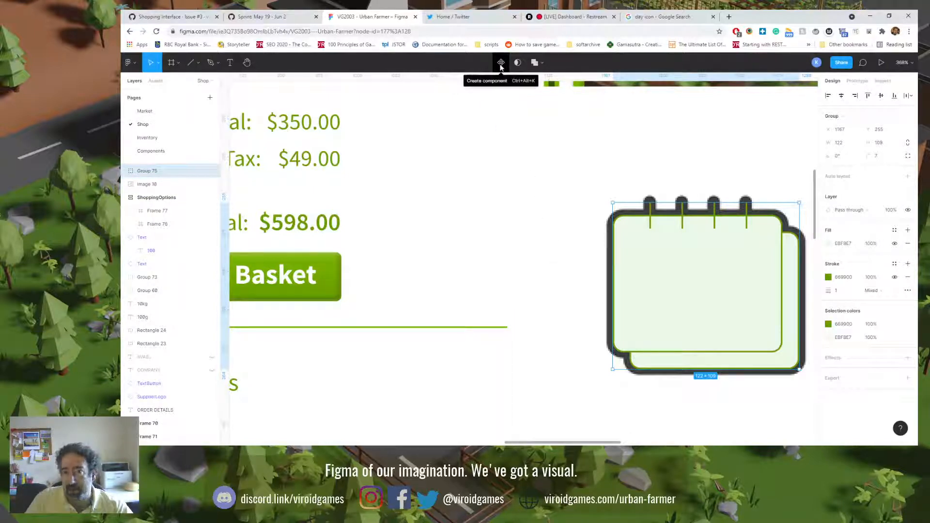
Step: Turn the grouped calendar shapes into a component and rename it ETA
click(501, 63)
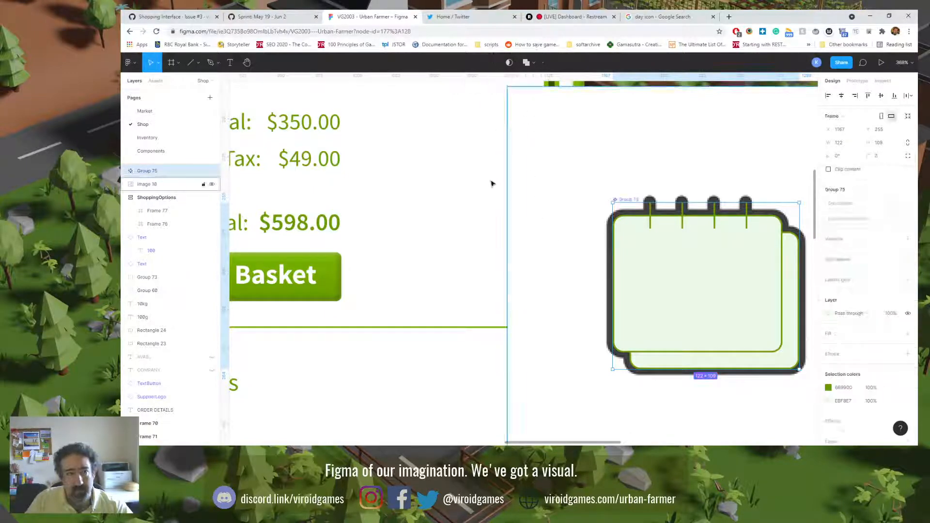
double_click(149, 171)
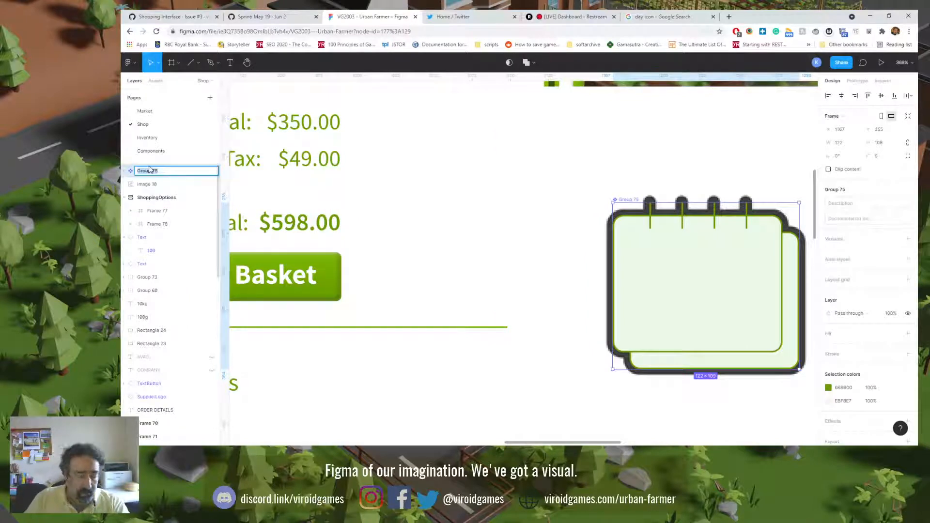
text(ETA)
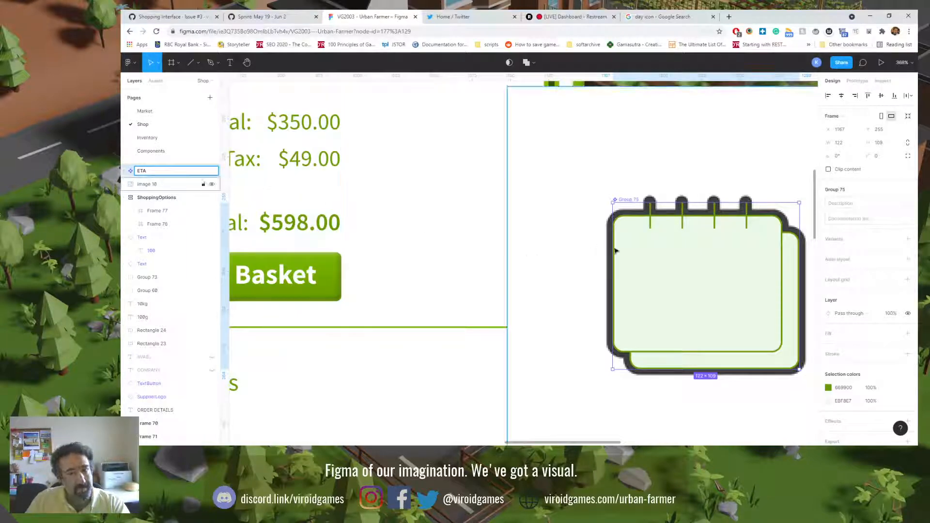
click(649, 251)
Step: Try wrapping the calendar's front page rectangle alone in a frame, and remove that frame
double_click(658, 255)
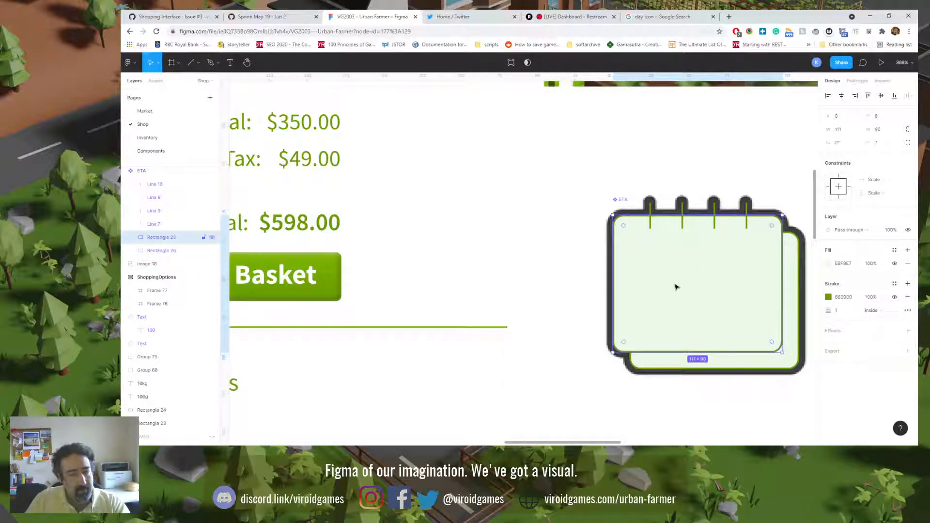
right_click(164, 238)
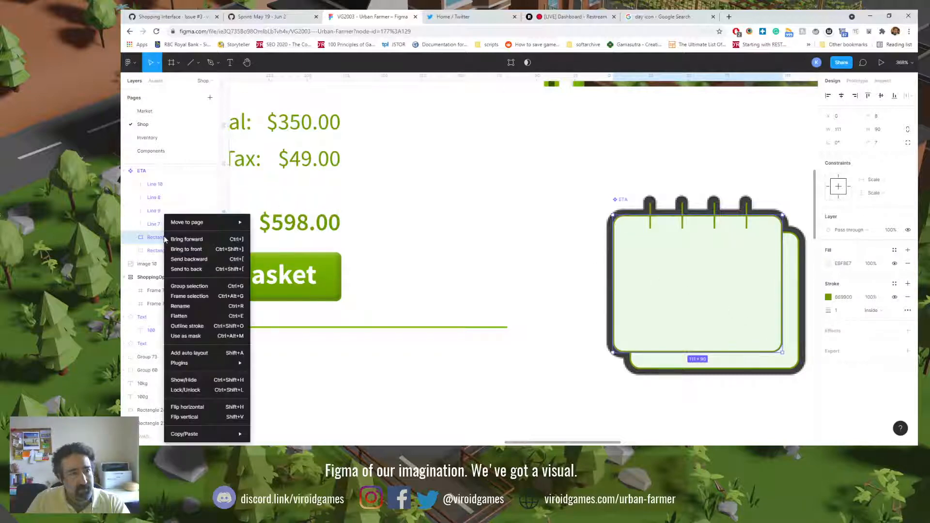
click(189, 298)
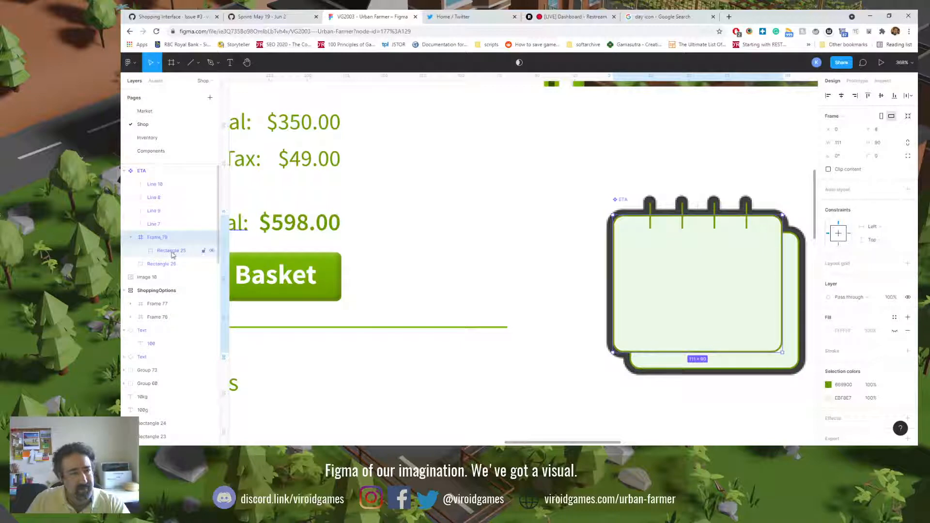
key(ctrl+shift+g)
click(141, 173)
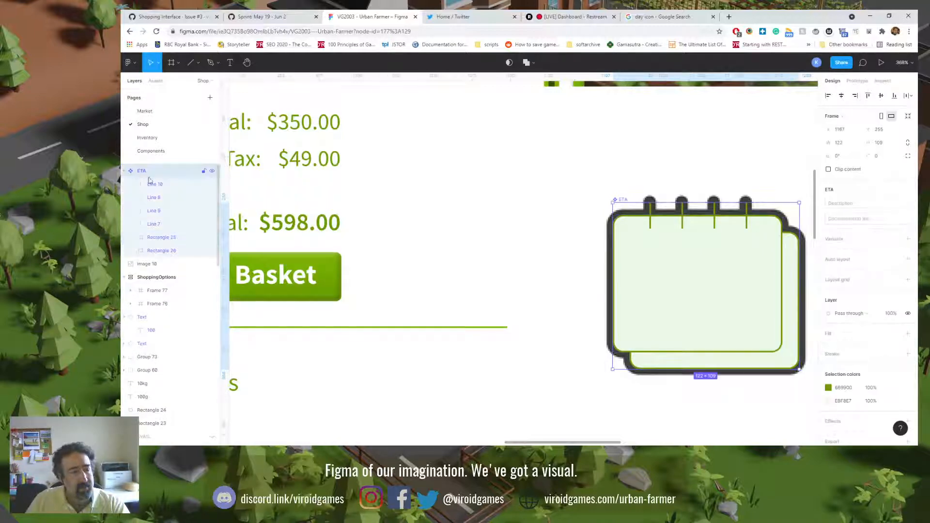
click(230, 63)
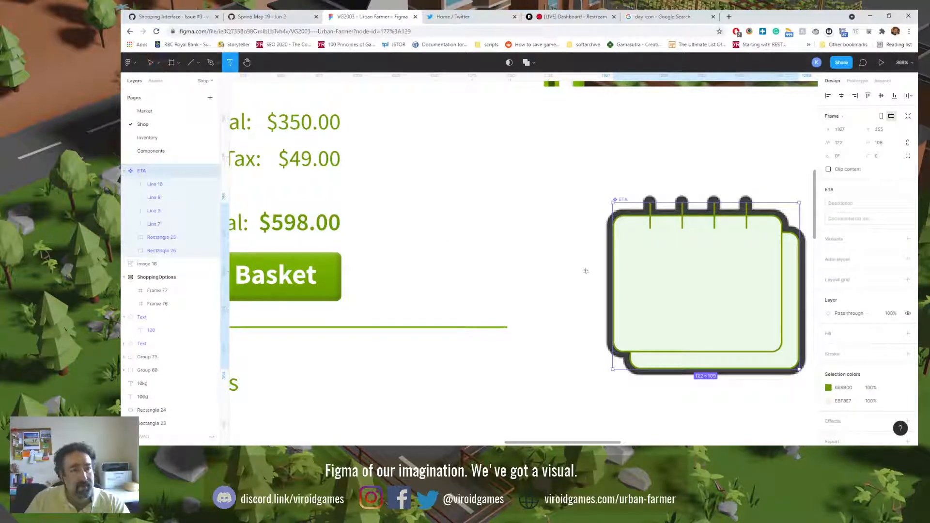
drag(630, 247, 699, 284)
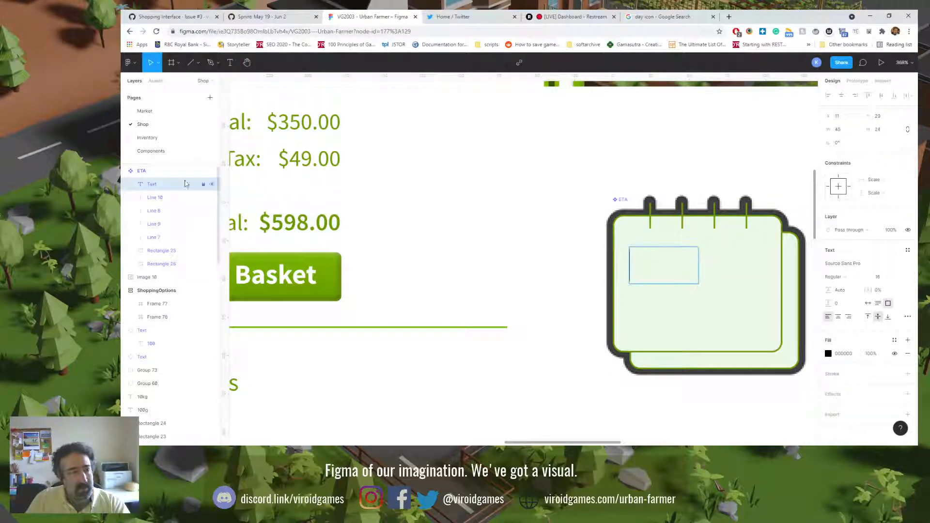
click(154, 187)
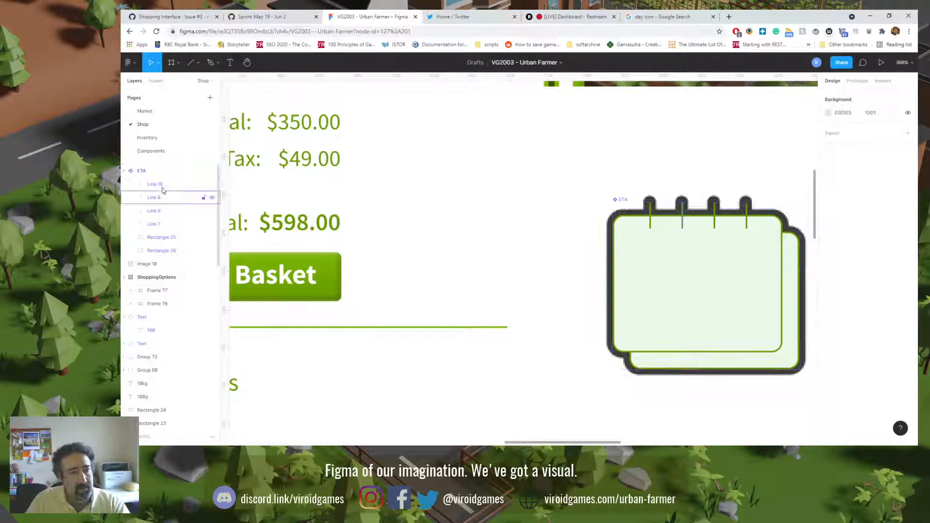
Step: Add a text box about 37 × 30 reading 30 on the calendar's front page inside the ETA component
key(t)
drag(636, 240, 693, 287)
text(30)
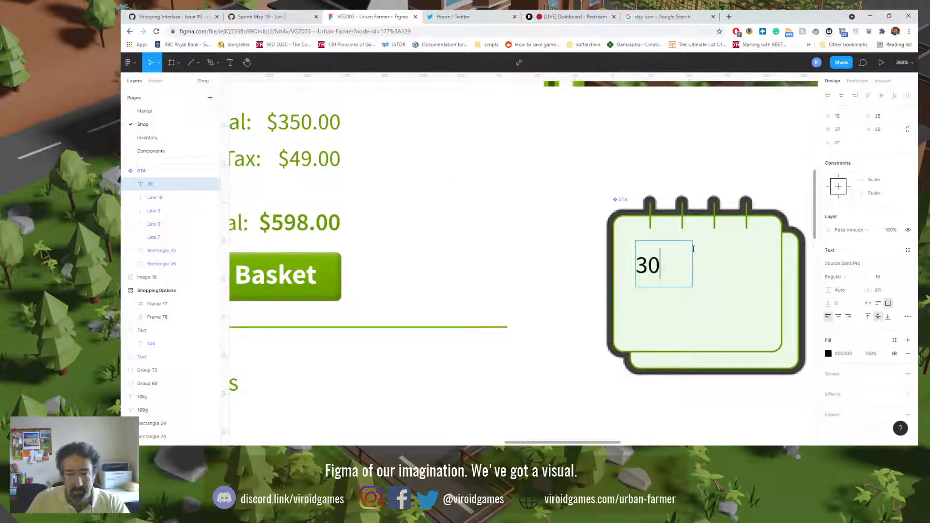
key(Escape)
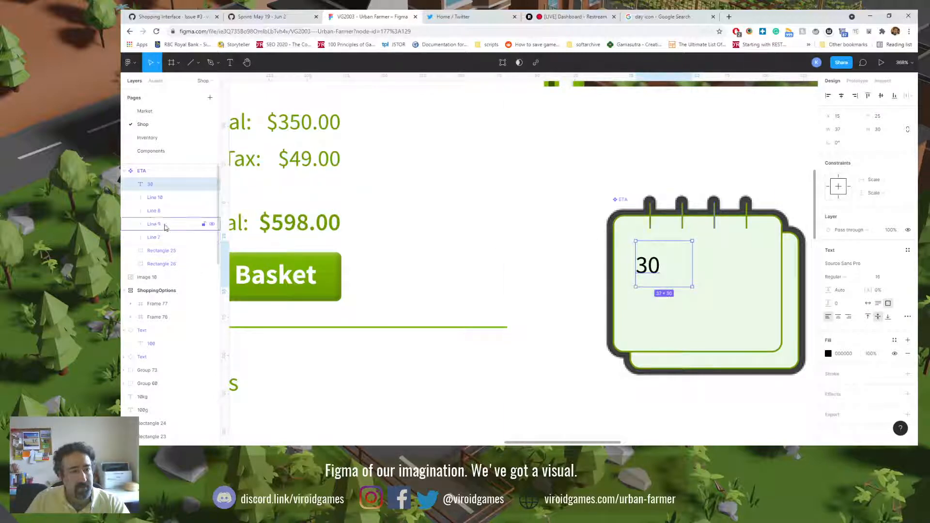
Step: Frame the 30 text together with the front page rectangle and set the frame's constraints to Center in both directions
shift+click(169, 252)
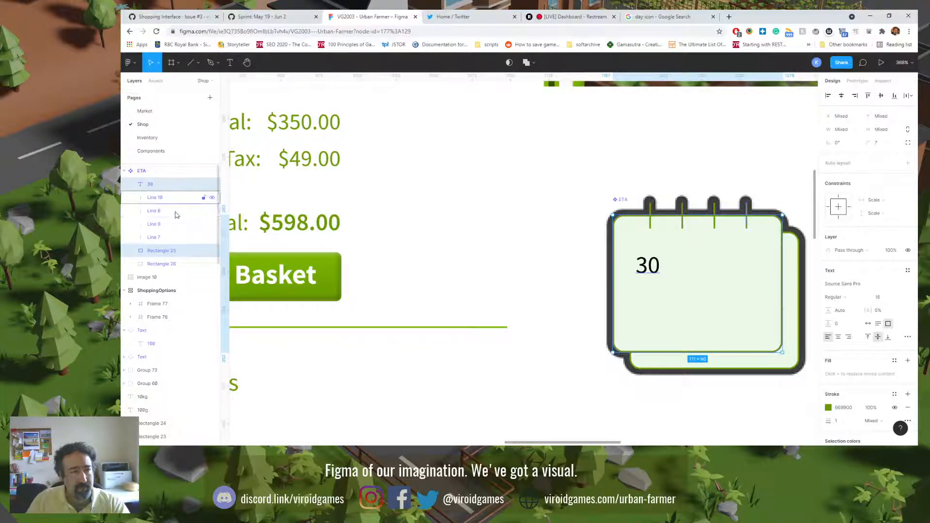
right_click(163, 256)
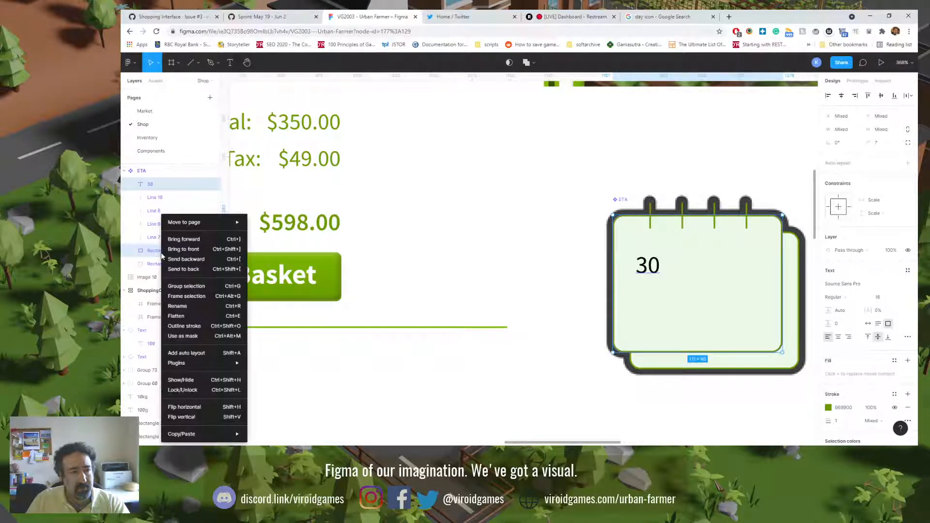
click(196, 296)
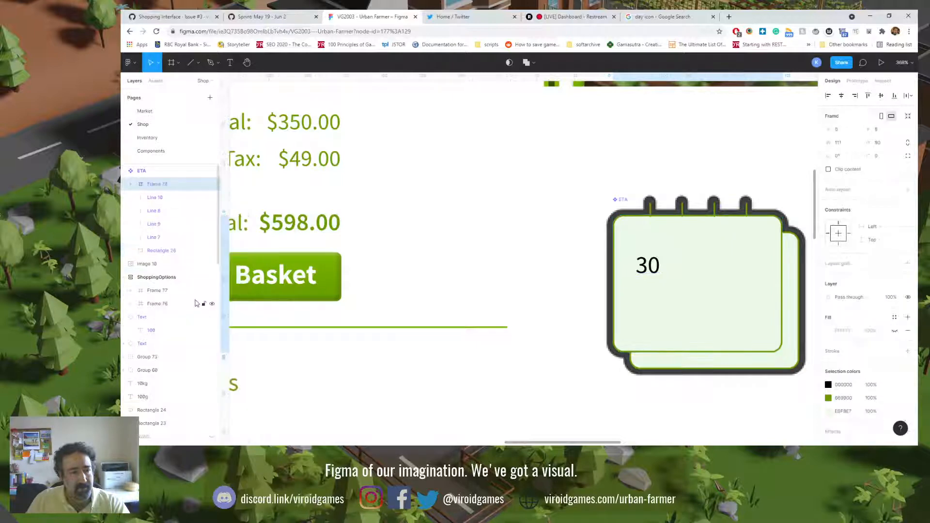
click(130, 185)
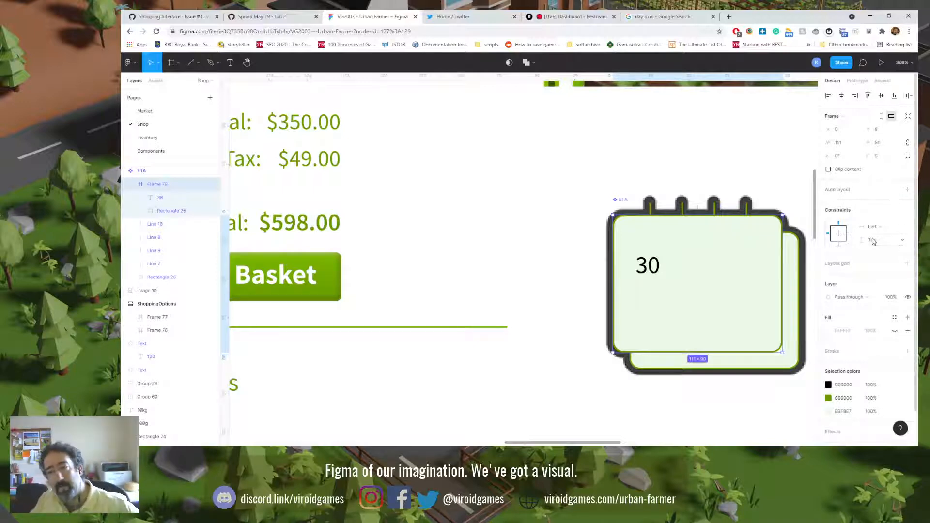
click(837, 237)
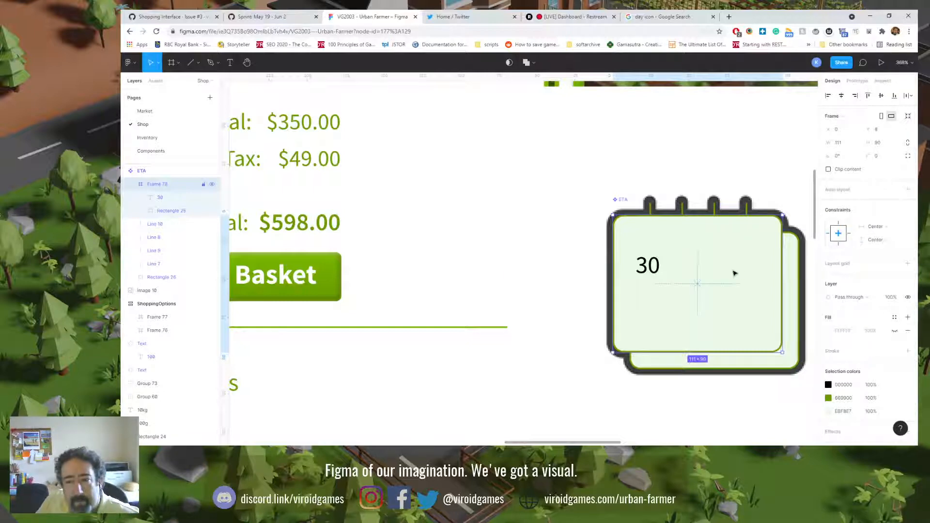
Step: Center-align the 30 text and set its horizontal and vertical constraints to Center
click(164, 202)
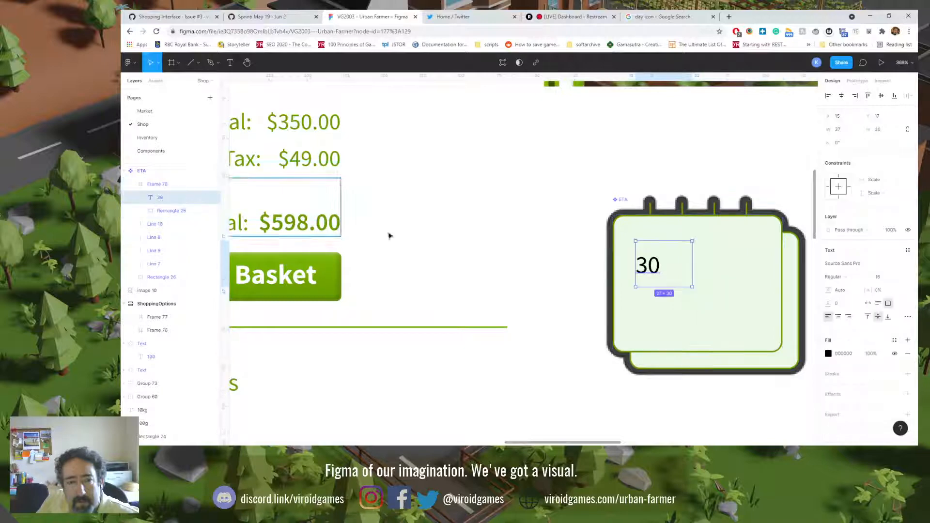
click(838, 316)
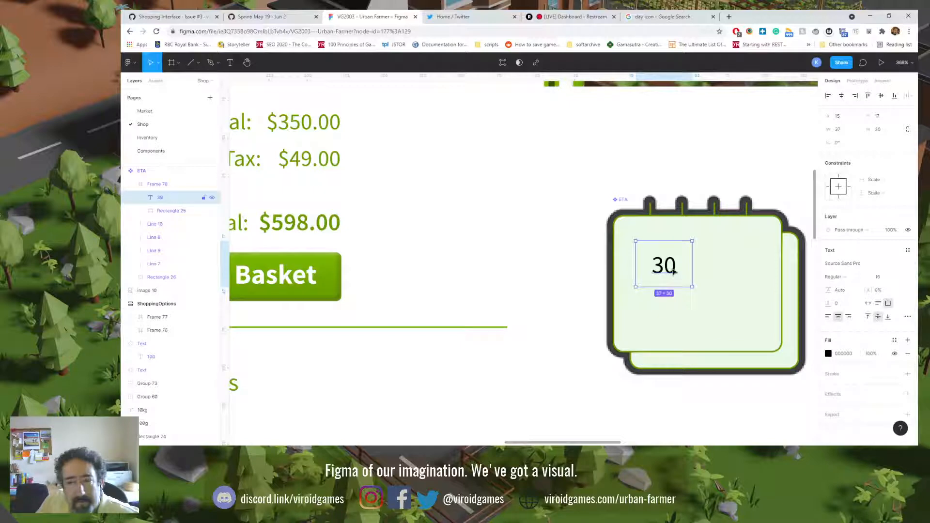
click(892, 186)
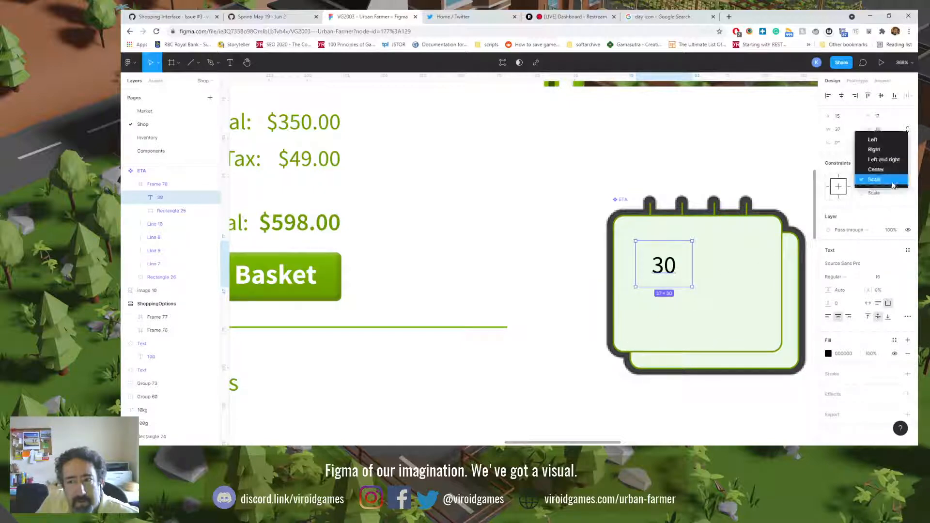
click(892, 171)
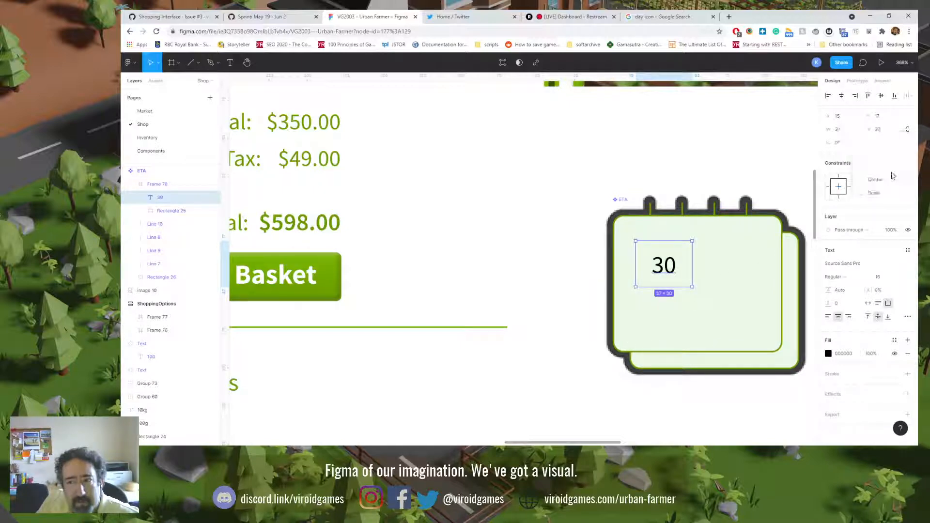
click(891, 193)
click(890, 183)
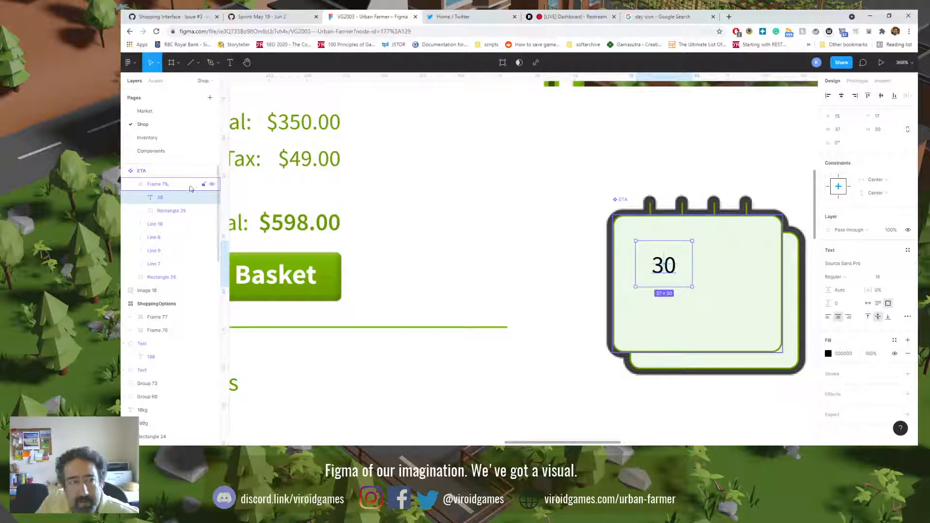
Step: Apply auto layout to the frame holding the 30 text and the front page rectangle
click(169, 215)
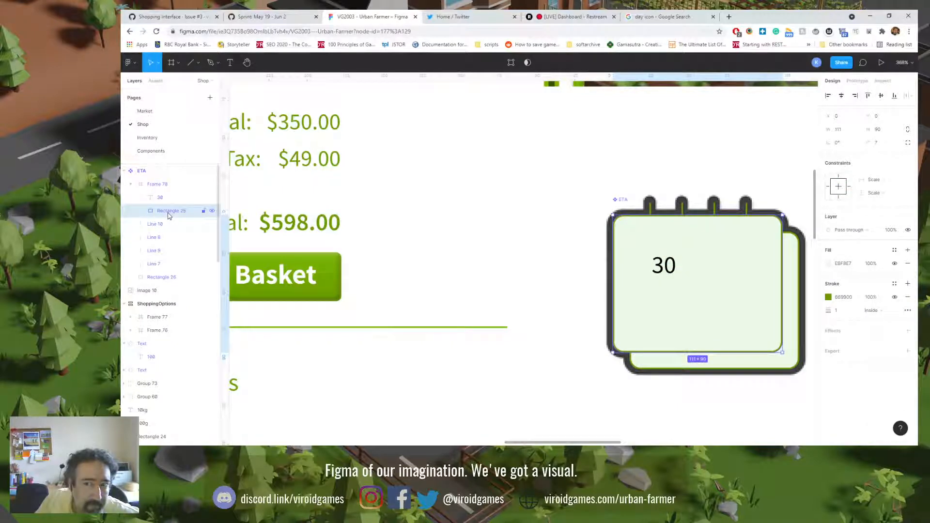
click(163, 186)
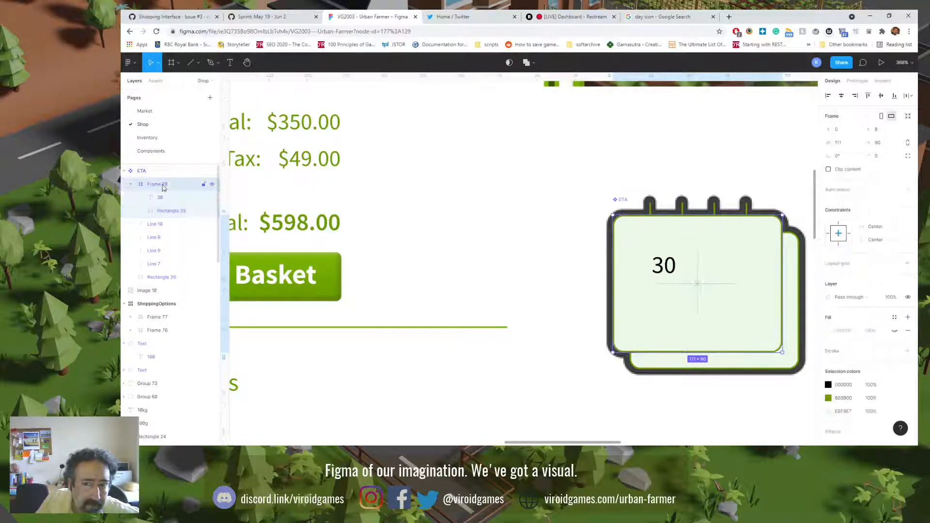
click(908, 190)
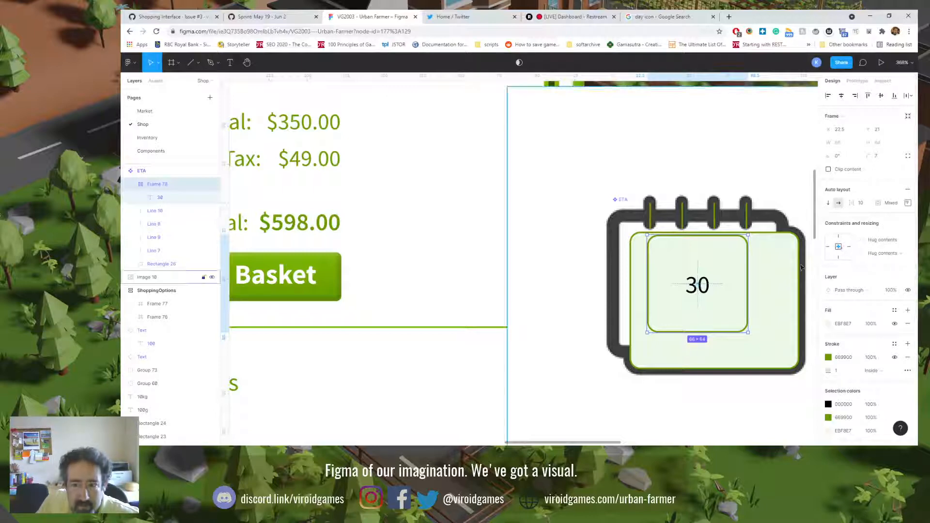
Step: Stretch the auto layout frame on all four sides to 111 × 90 so it fills the calendar's front page area
click(781, 270)
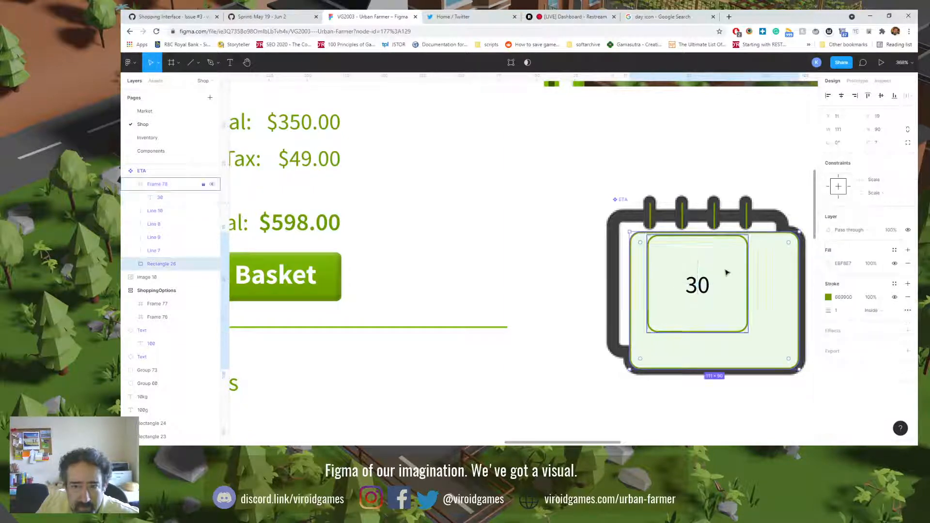
click(154, 189)
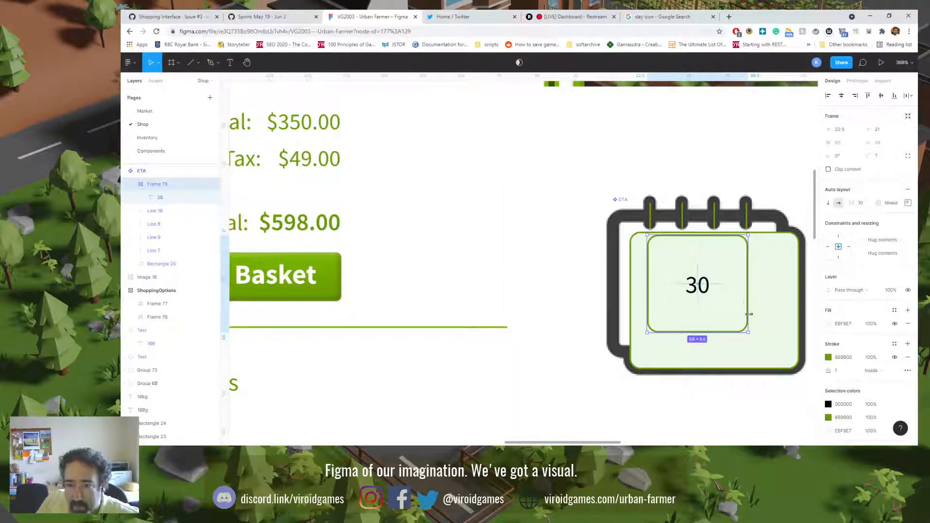
drag(648, 302, 612, 304)
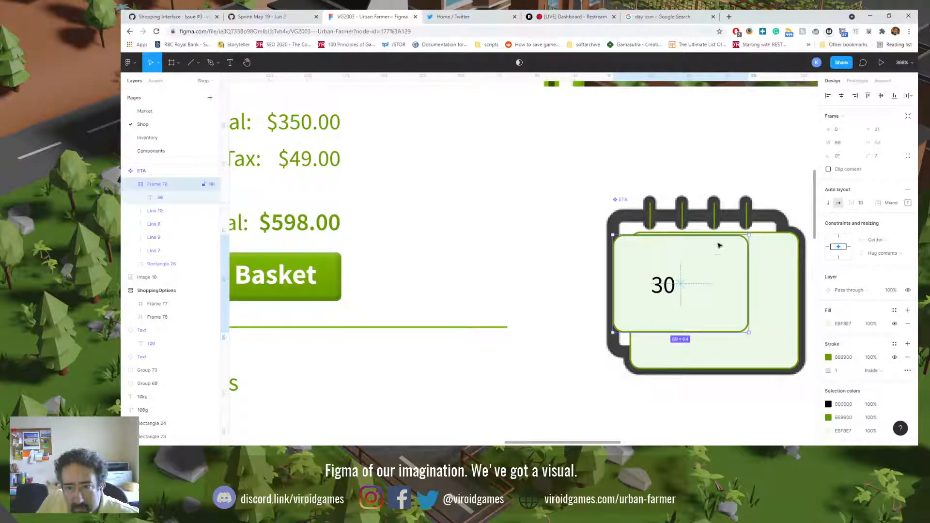
drag(720, 235, 714, 216)
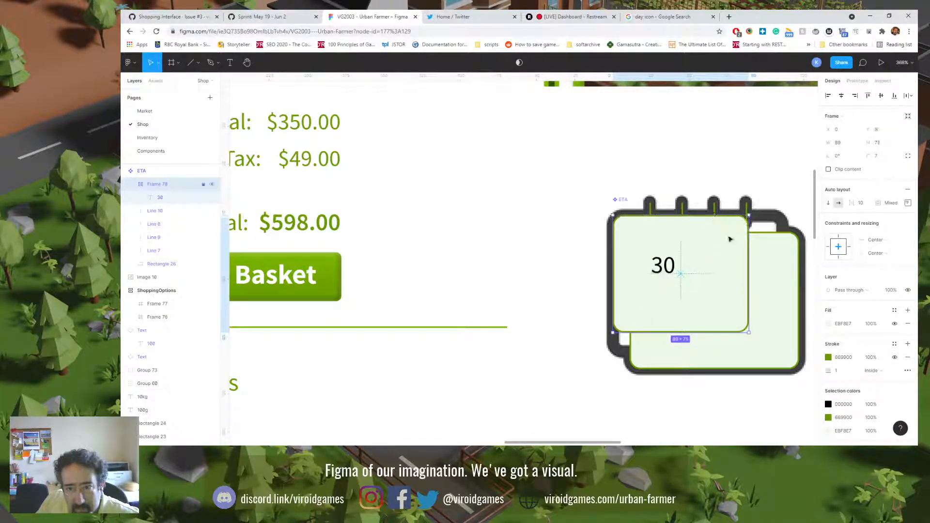
drag(748, 282, 781, 286)
drag(737, 333, 737, 353)
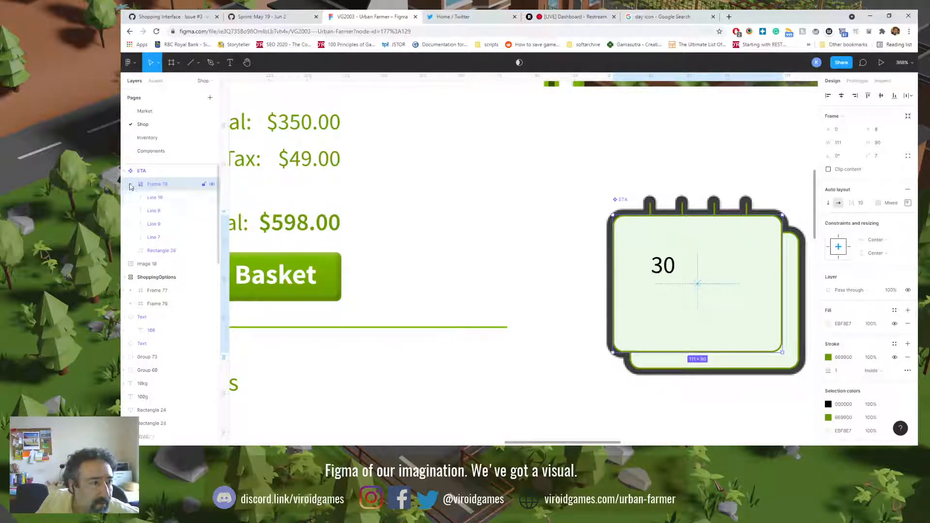
Step: Check the layout settings of the front page frame and the horizontal resizing options of its 30 text
click(159, 199)
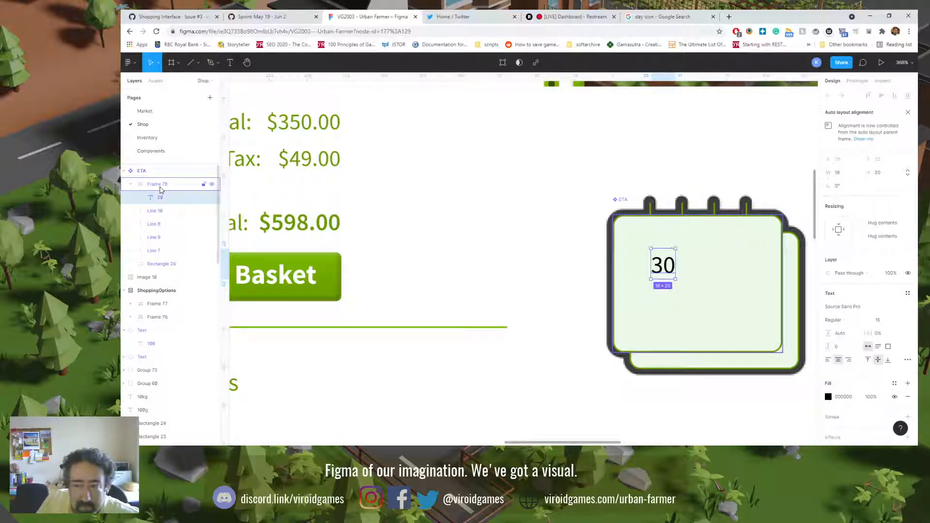
click(161, 189)
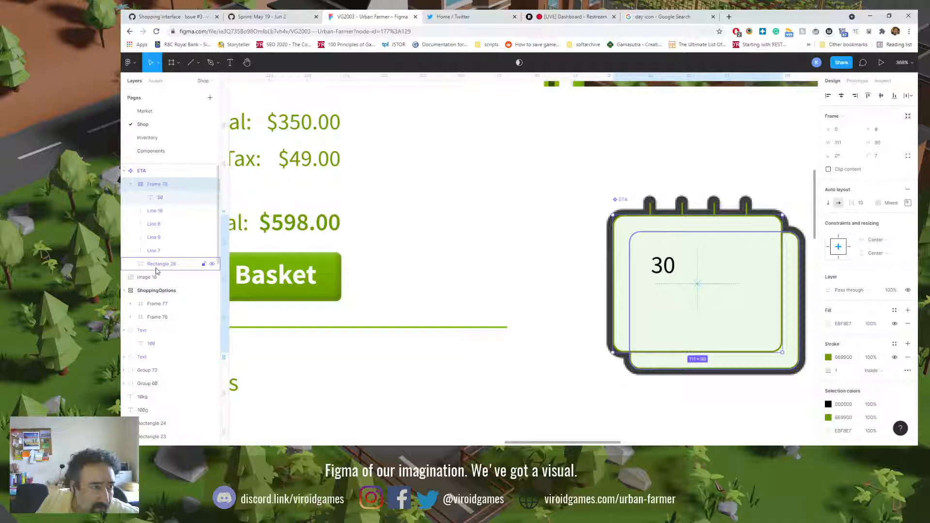
click(165, 202)
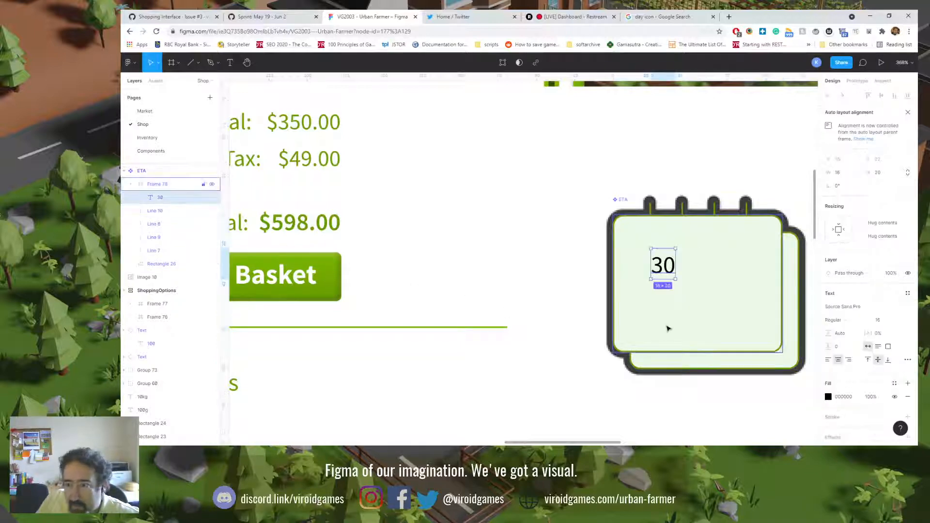
click(901, 224)
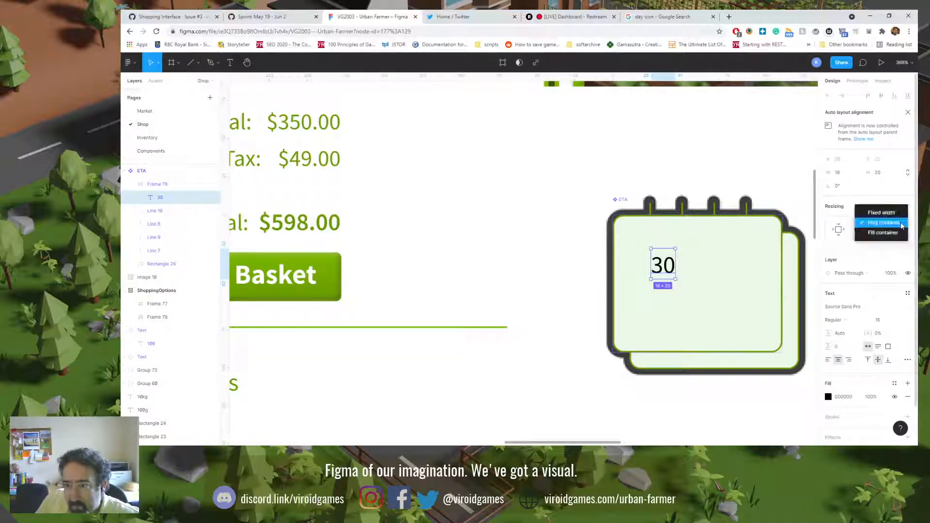
click(910, 224)
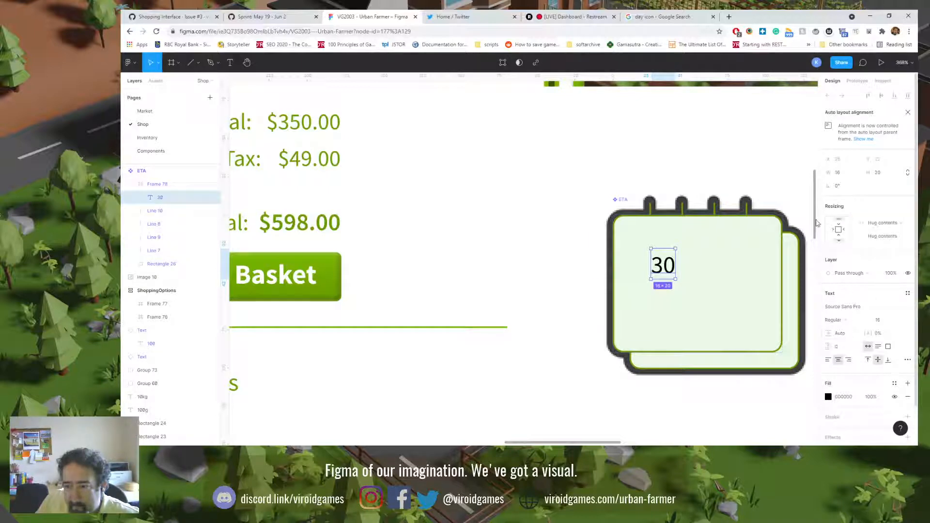
Step: Center the 30 text horizontally and vertically inside the calendar's front page auto layout frame
click(191, 184)
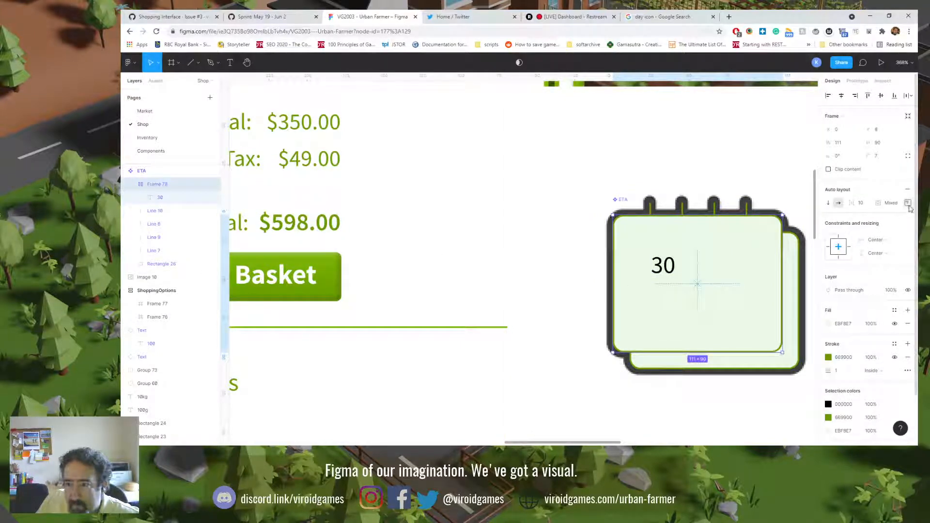
click(909, 204)
click(880, 240)
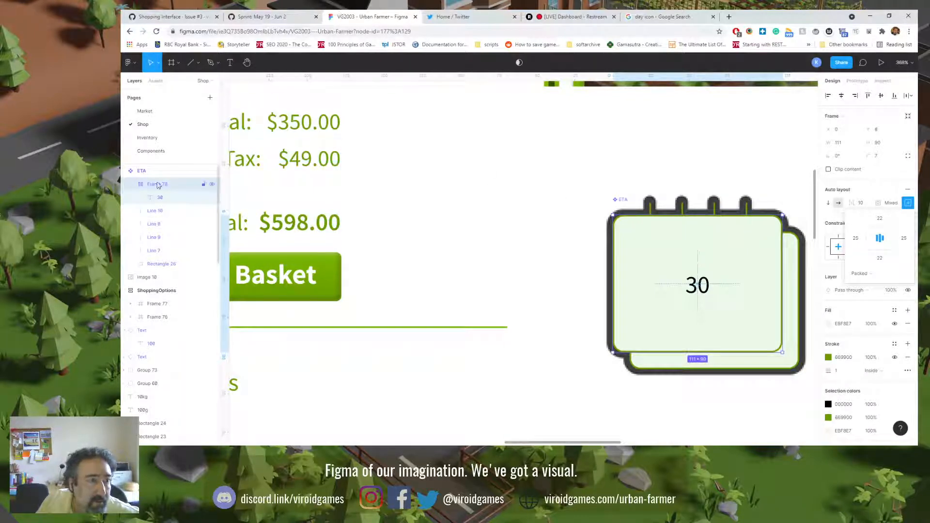
Step: Move the ETA component off the calendar reference image onto the shop panel, between the Bulk Boy logo and the order summary
click(141, 171)
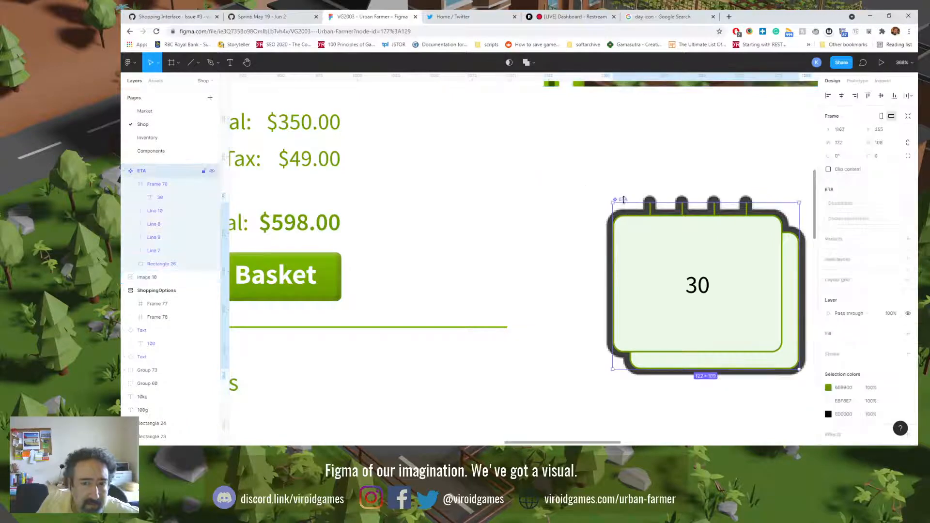
drag(501, 222, 627, 249)
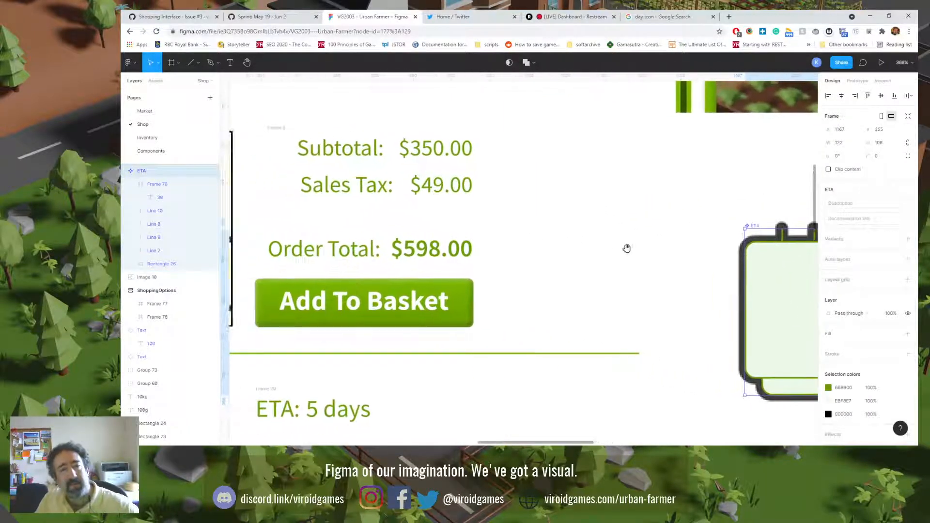
scroll(608, 326, down, 5)
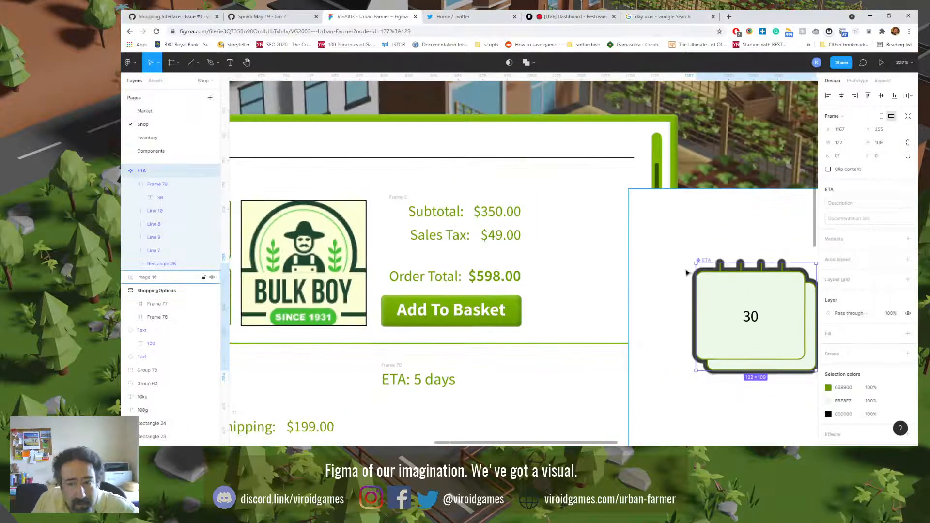
drag(709, 260, 306, 170)
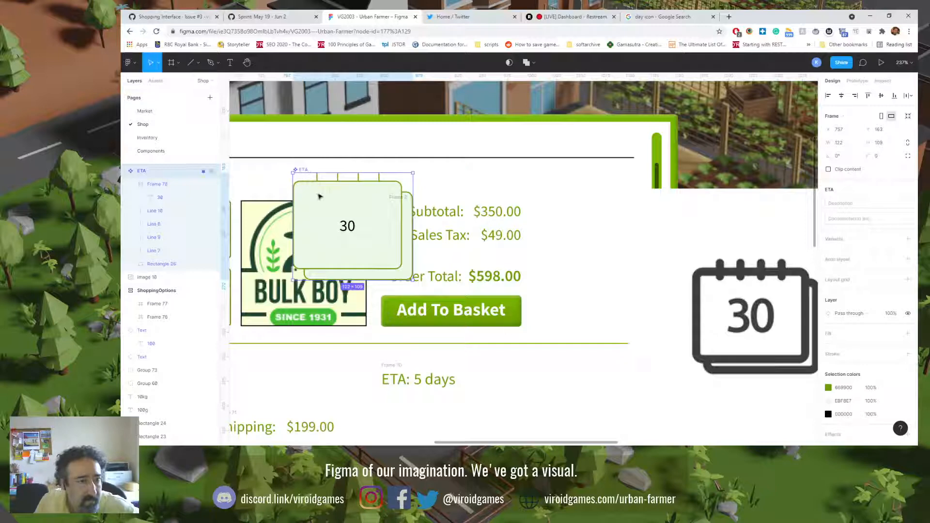
drag(317, 225, 461, 246)
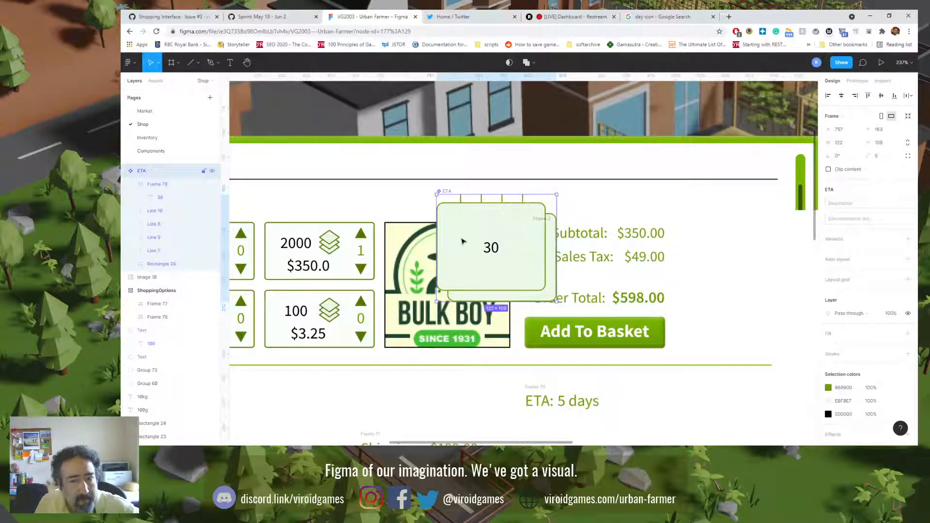
drag(527, 262, 394, 245)
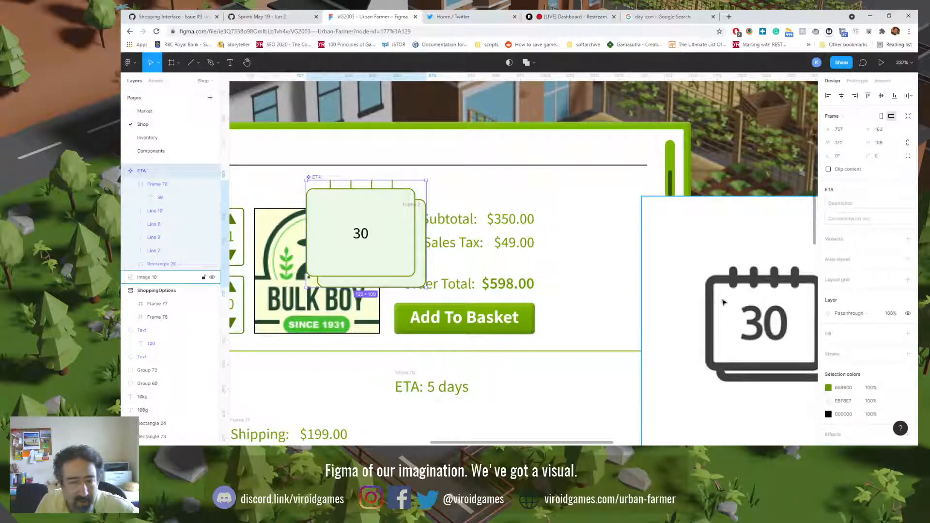
Step: Try resizing the whole ETA component from its corner
double_click(318, 178)
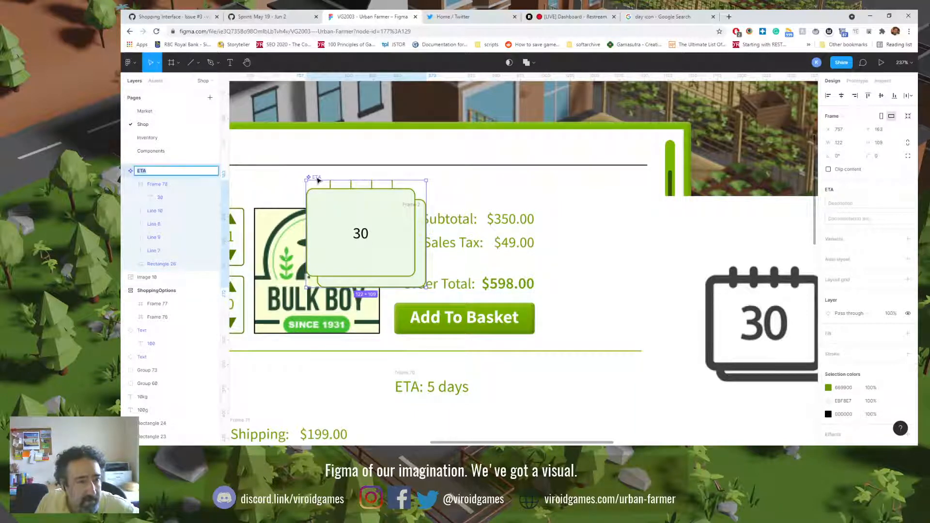
click(318, 208)
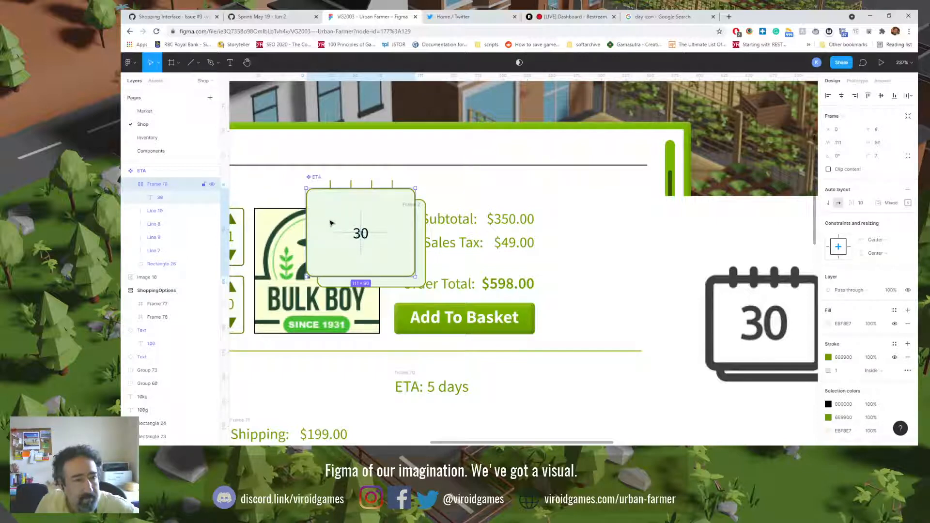
click(147, 173)
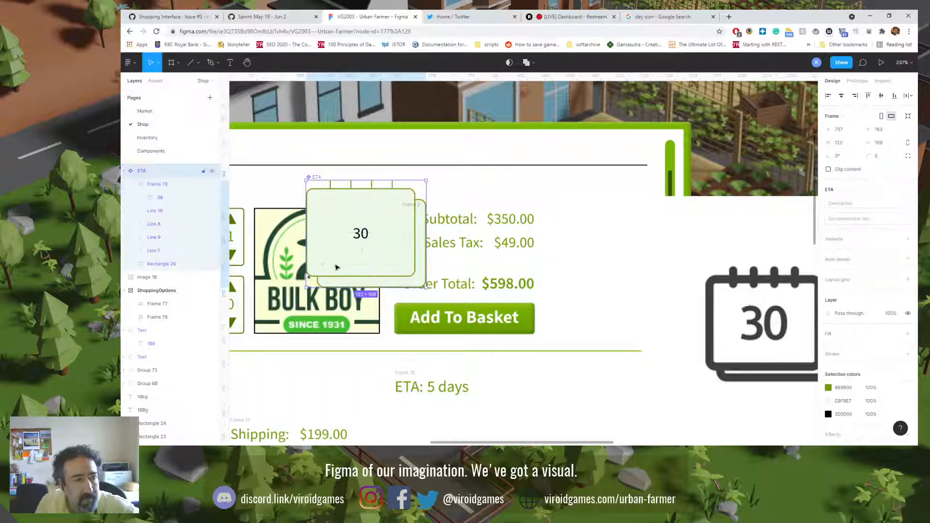
mouse_move(420, 283)
mouse_down()
mouse_move(388, 257)
mouse_move(429, 291)
mouse_move(438, 281)
mouse_move(326, 233)
mouse_move(426, 287)
mouse_up()
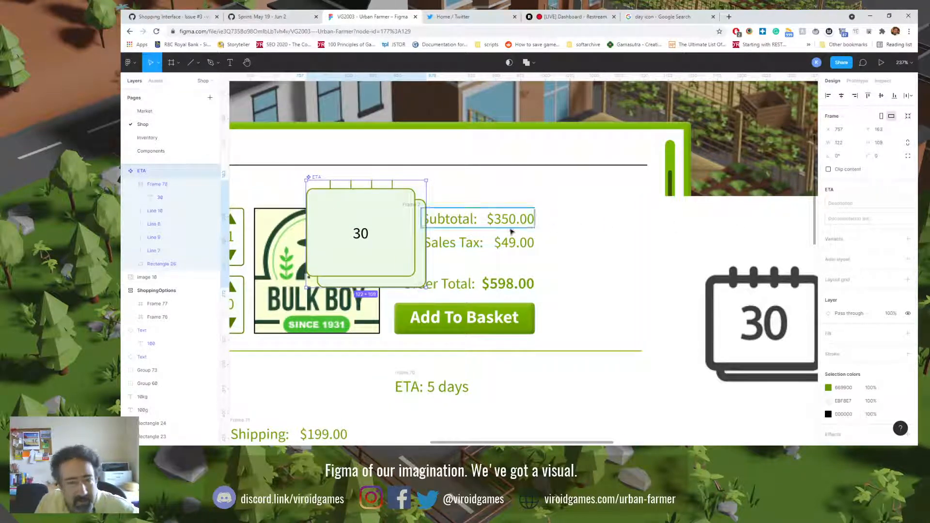
Step: Set the horizontal and vertical constraints of the calendar's front page frame to Scale
click(393, 281)
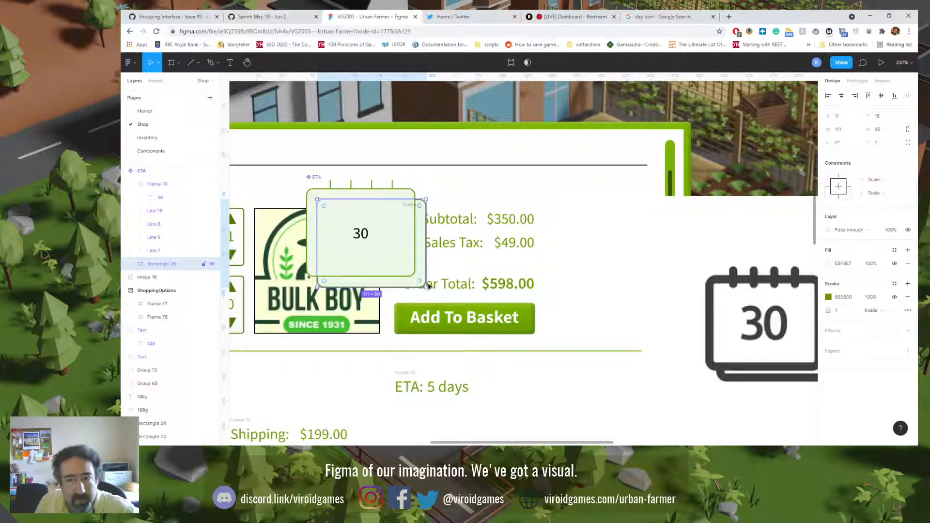
click(312, 215)
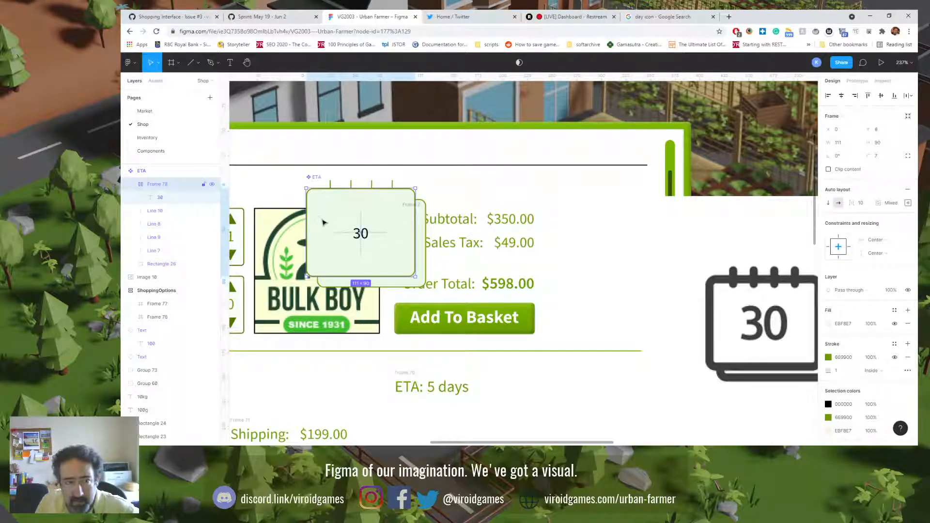
click(884, 241)
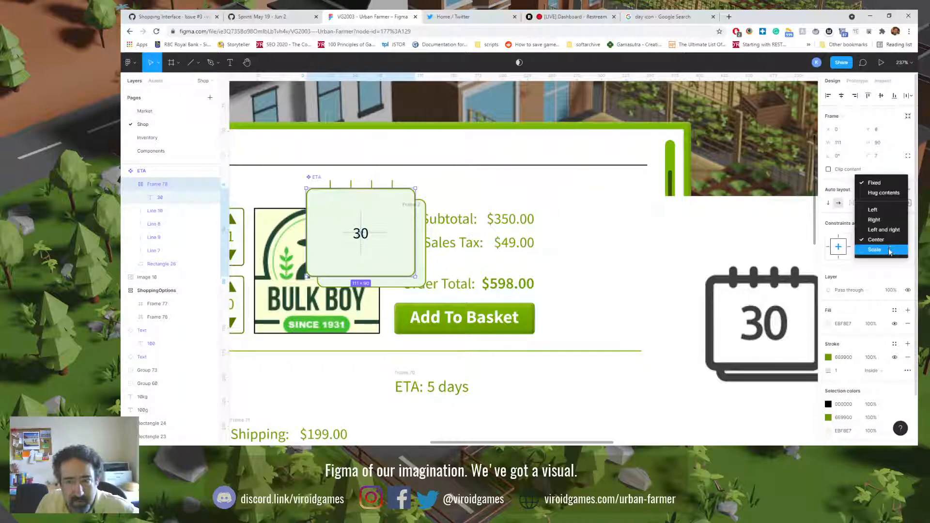
click(890, 250)
click(890, 253)
click(890, 264)
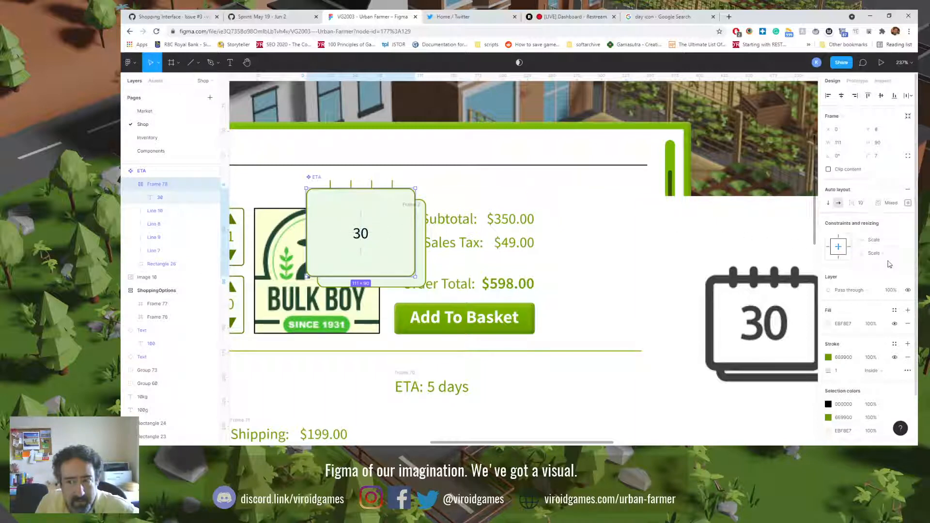
Step: Shrink the ETA component to 37 × 33 and place it over the logo's upper corner beside the order summary
click(145, 172)
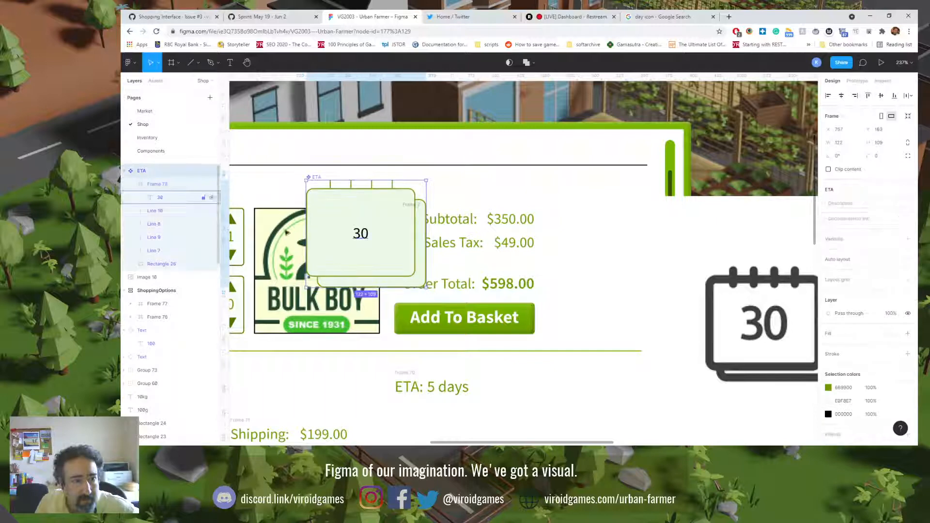
drag(423, 287, 339, 213)
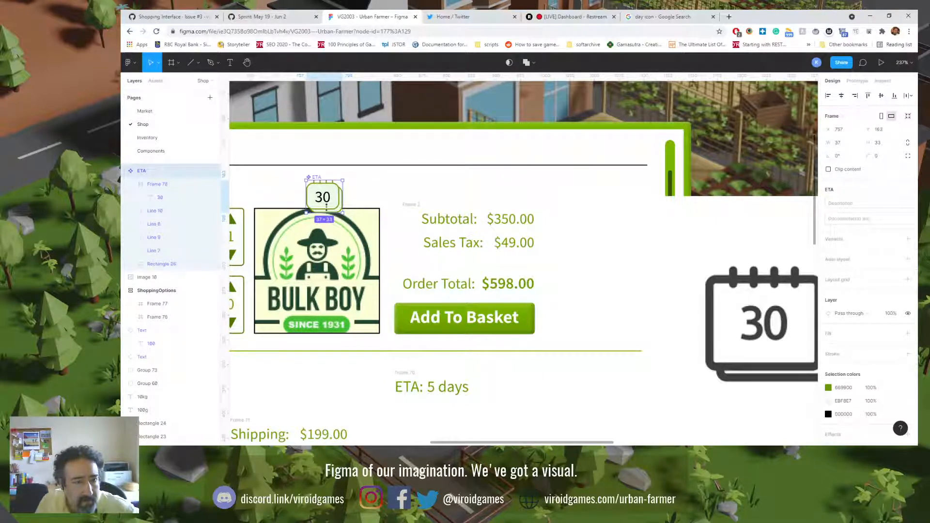
drag(313, 179, 365, 190)
Step: Group the calendar's four binding lines and bring the group in front of the front page frame
scroll(377, 220, up, 10)
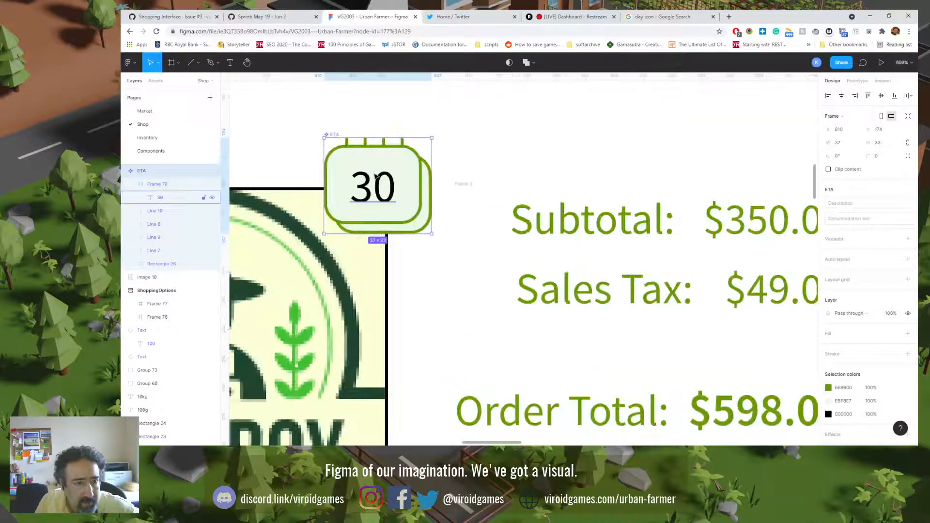
scroll(391, 241, up, 3)
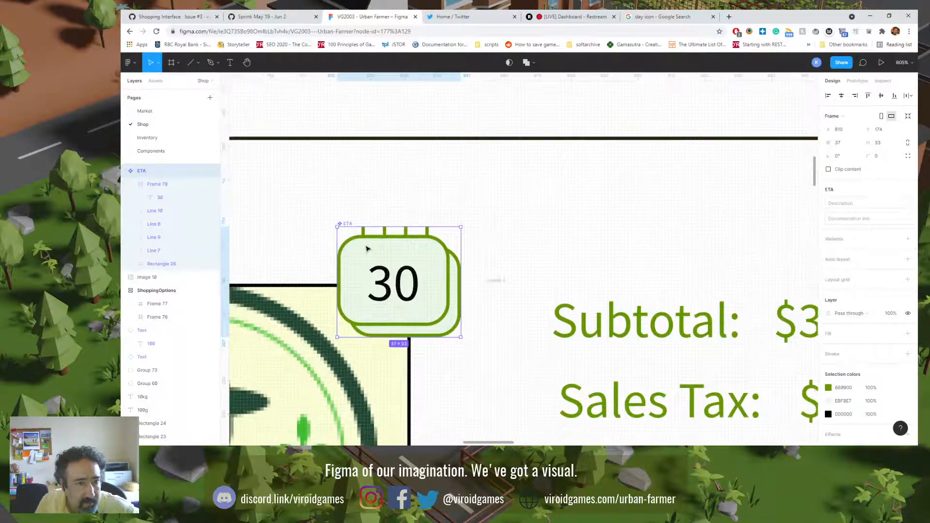
scroll(367, 251, up, 1)
scroll(368, 260, up, 1)
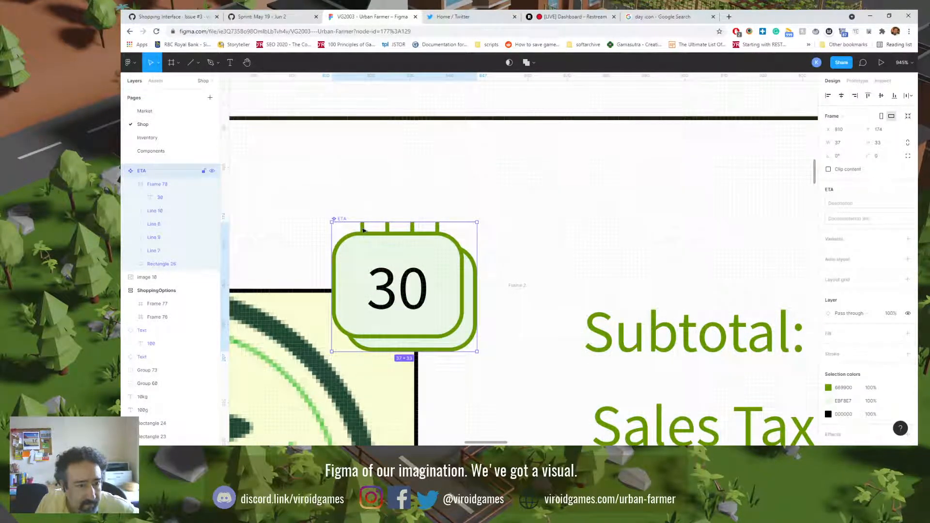
click(367, 231)
shift+click(165, 210)
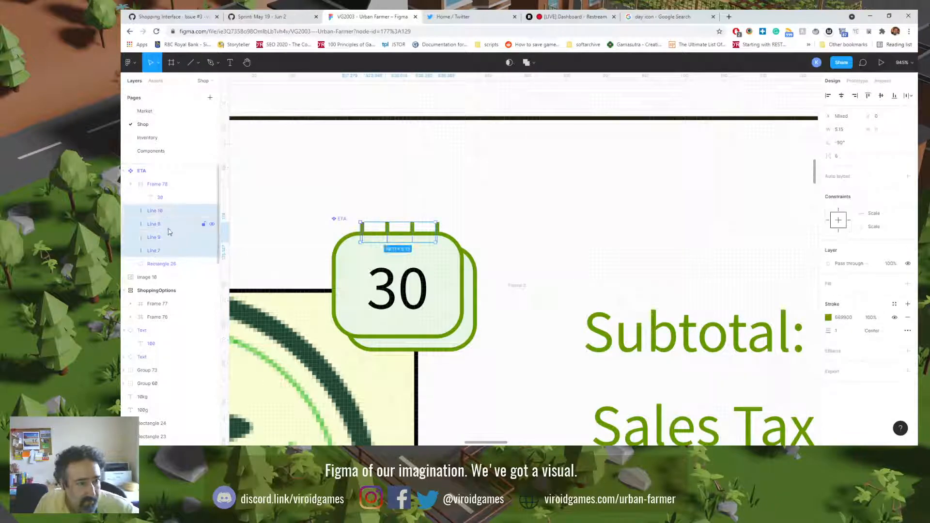
key(ctrl+g)
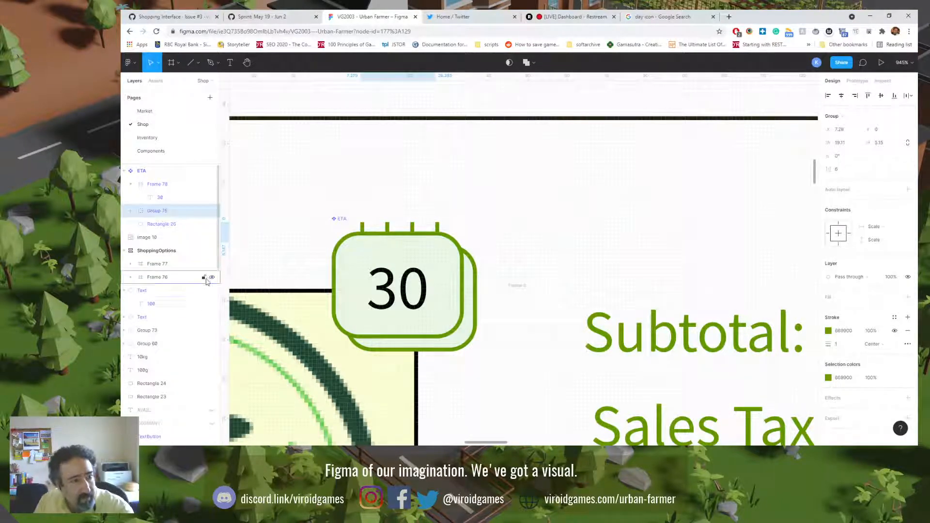
key(ctrl+bracketright)
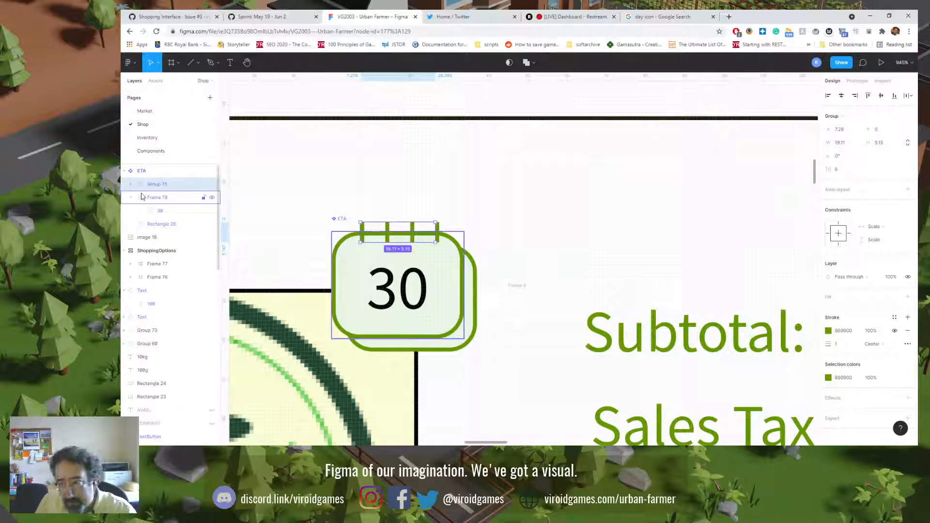
Step: Give the grouped binding lines Round stroke caps
click(907, 344)
click(753, 381)
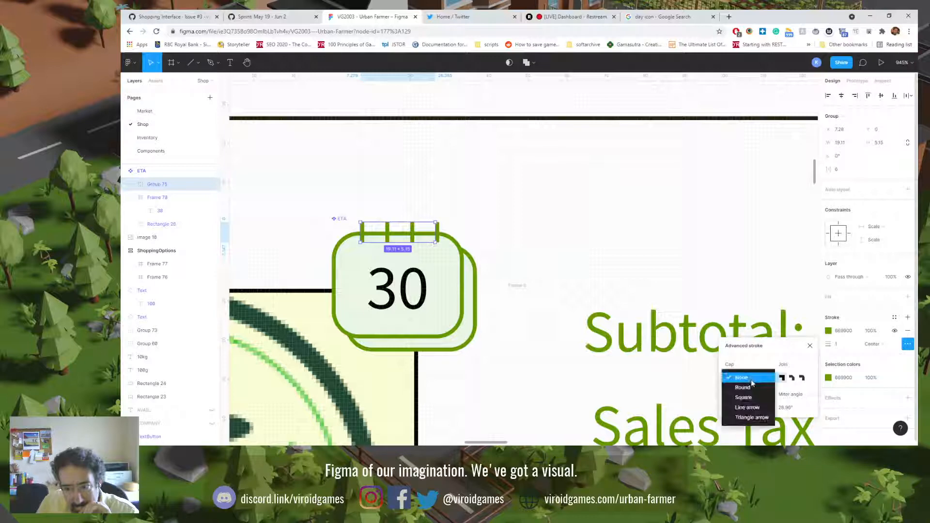
click(754, 388)
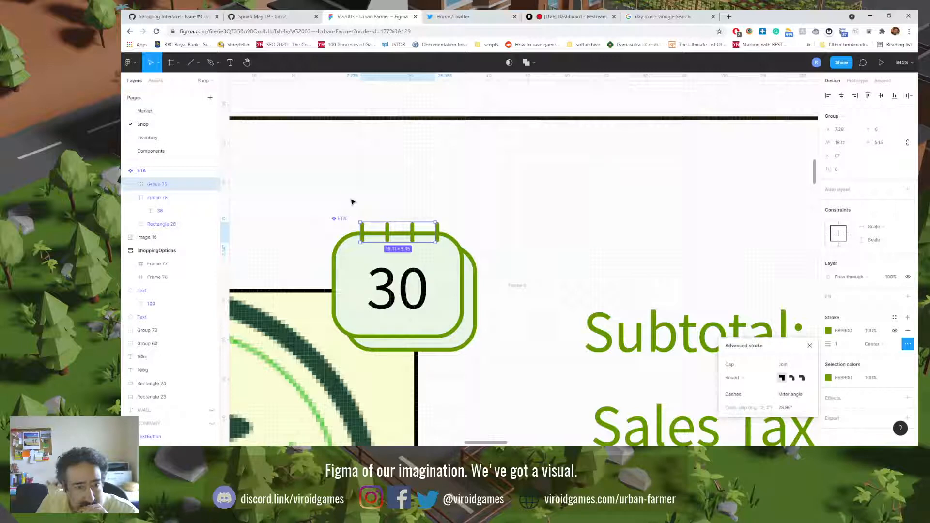
click(532, 265)
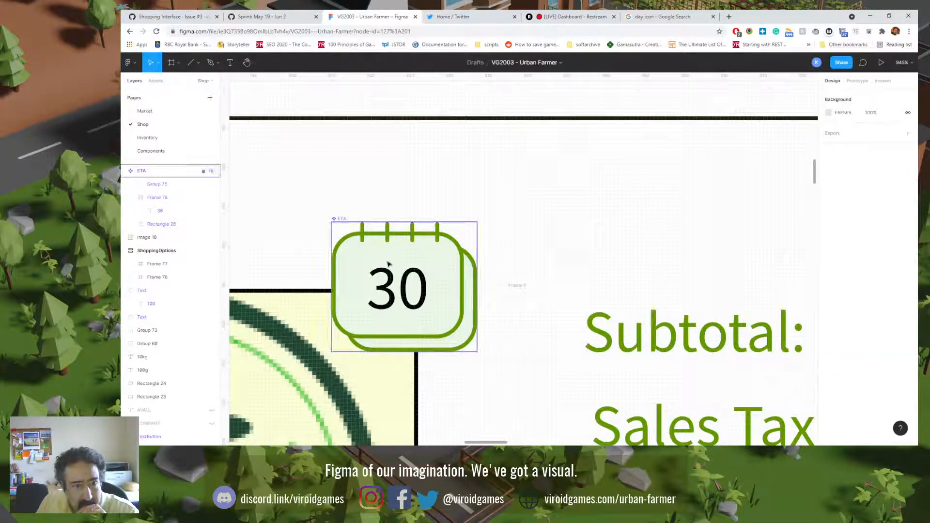
Step: Shrink the calendar reference image to about 56 × 60 and place it over the Bulk Boy logo beside the ETA icon
key(shift+0)
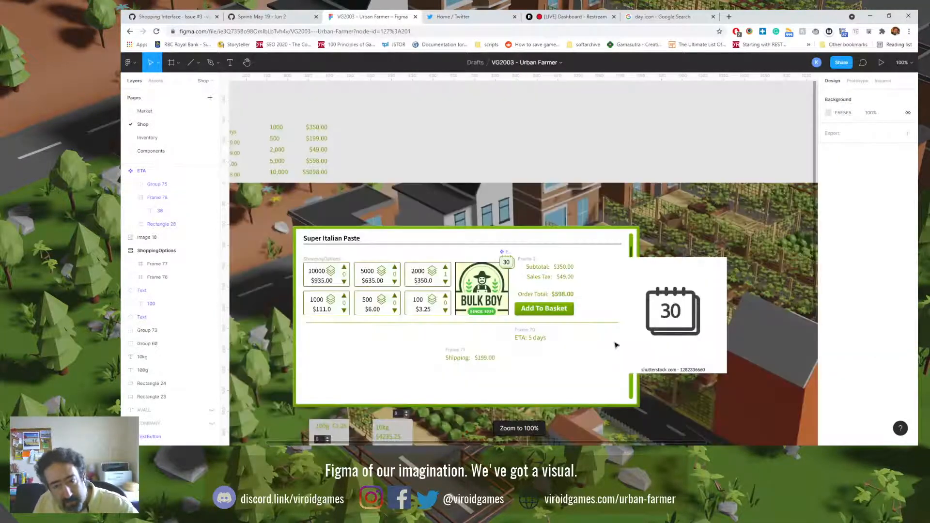
click(546, 286)
drag(546, 287, 570, 280)
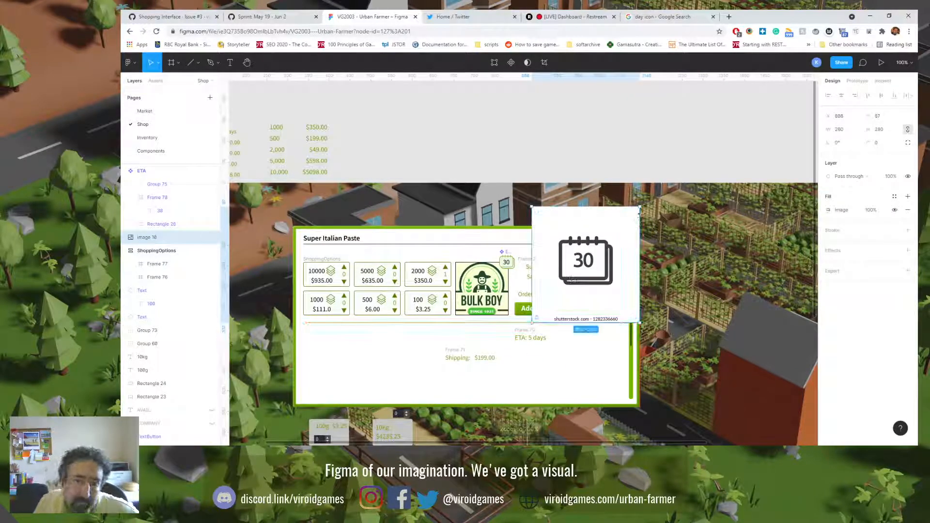
drag(639, 208, 482, 271)
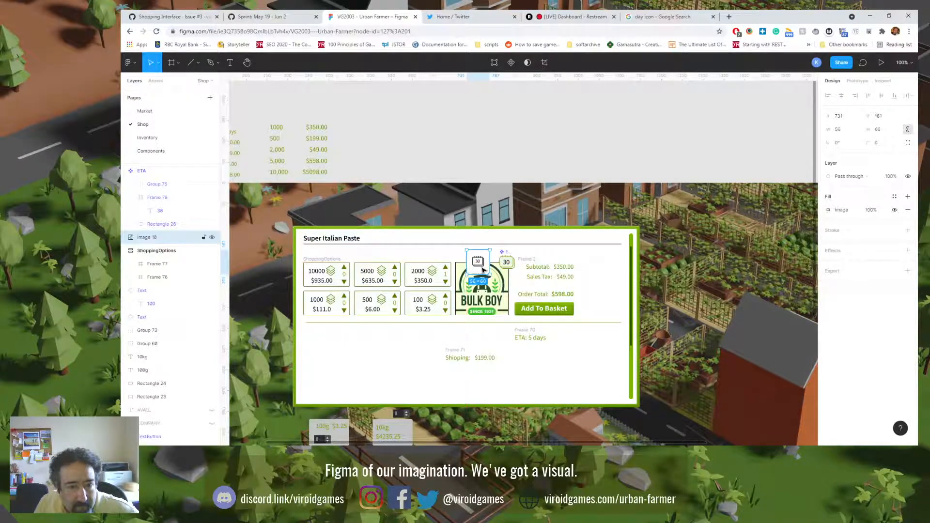
Step: Set the corner radius of the calendar's front page frame and back page rectangle to 3
scroll(482, 271, up, 5)
scroll(482, 271, up, 3)
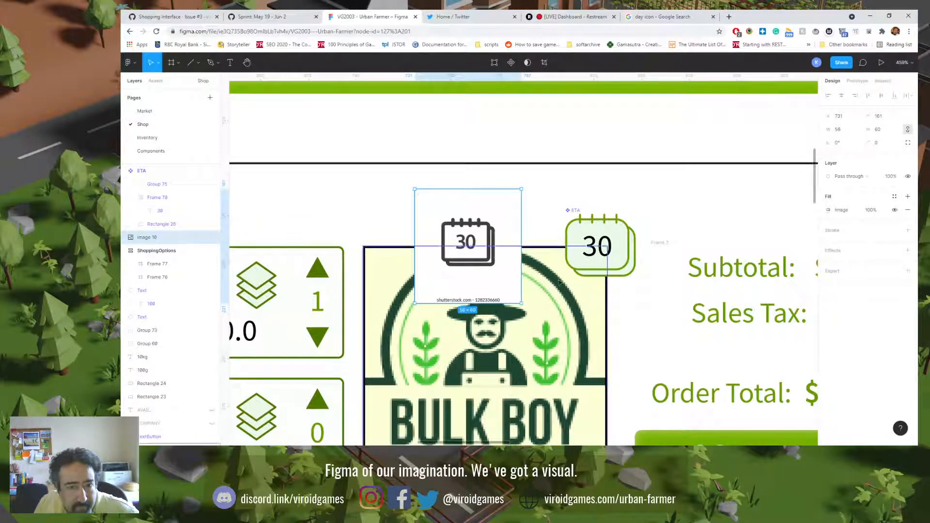
click(611, 275)
double_click(613, 276)
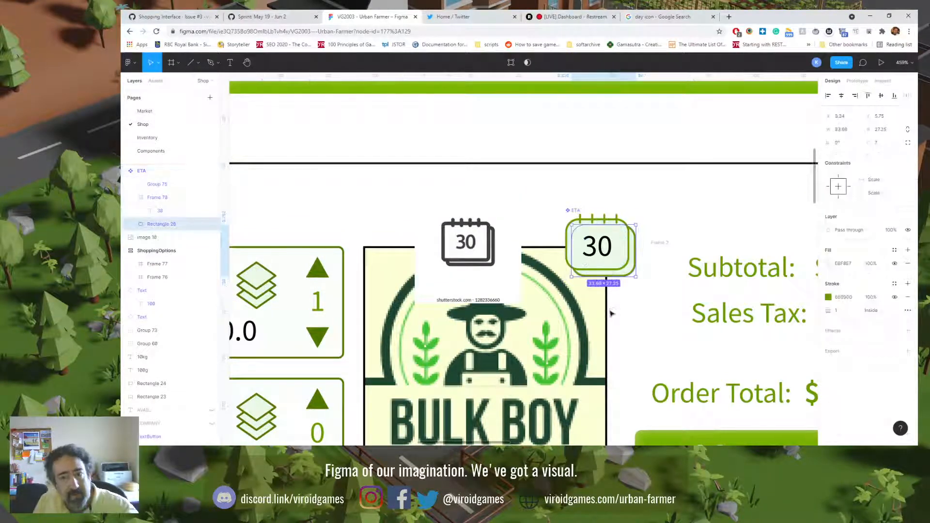
shift+click(628, 240)
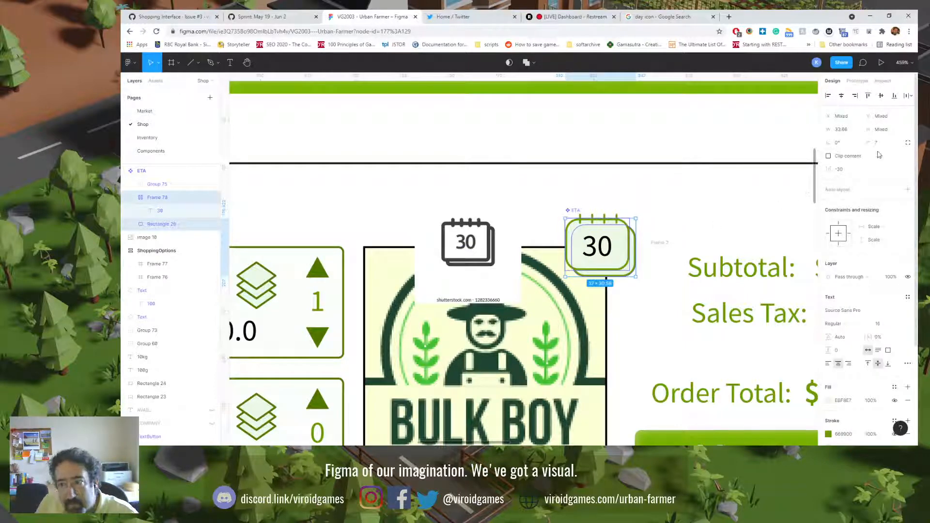
click(877, 144)
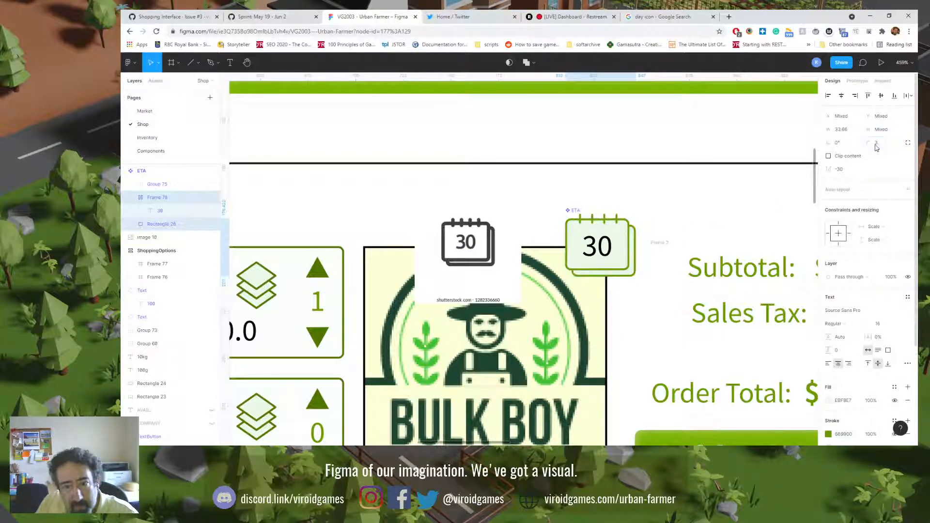
text(3)
key(Return)
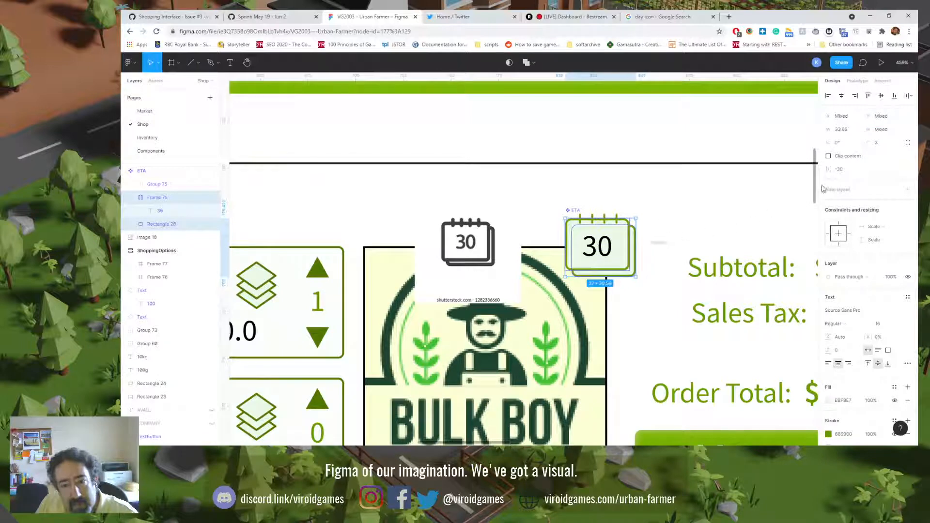
Step: Set the corner radius of the calendar's front page frame and back page rectangle to 2
click(877, 144)
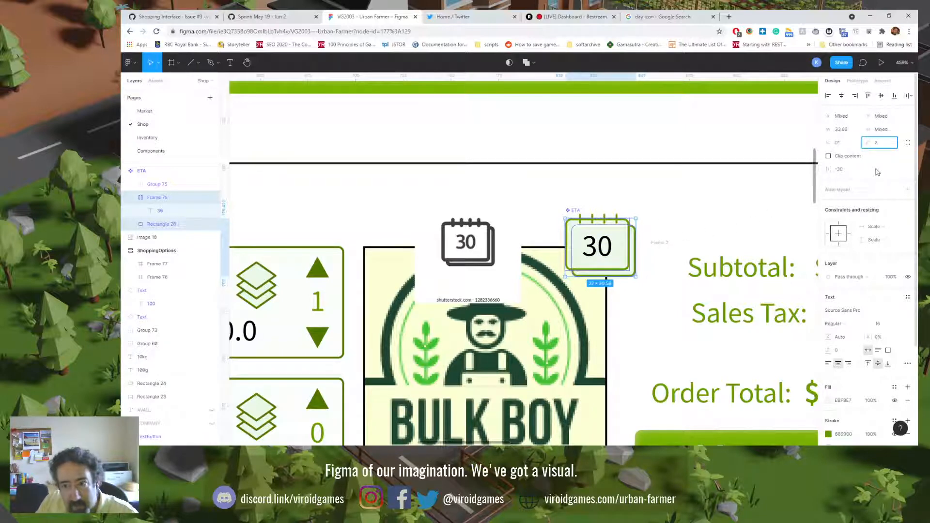
text(2)
key(Return)
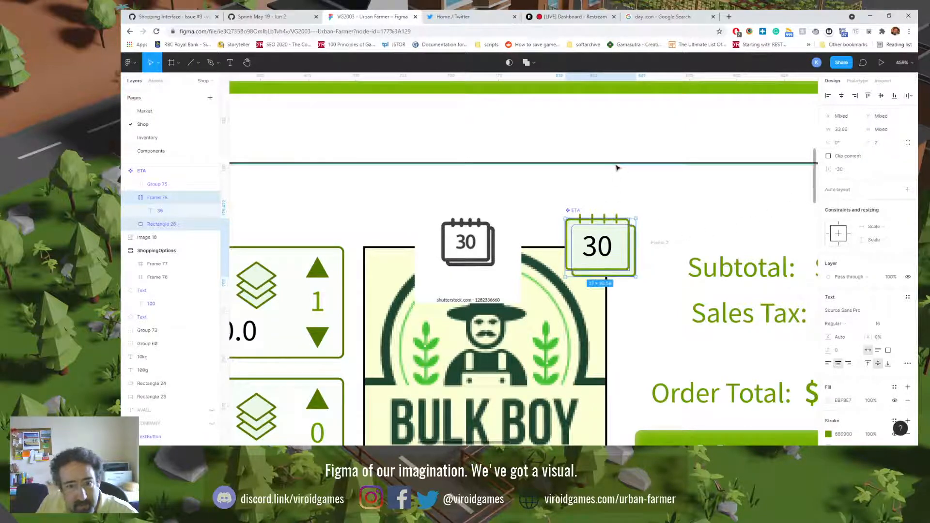
click(653, 194)
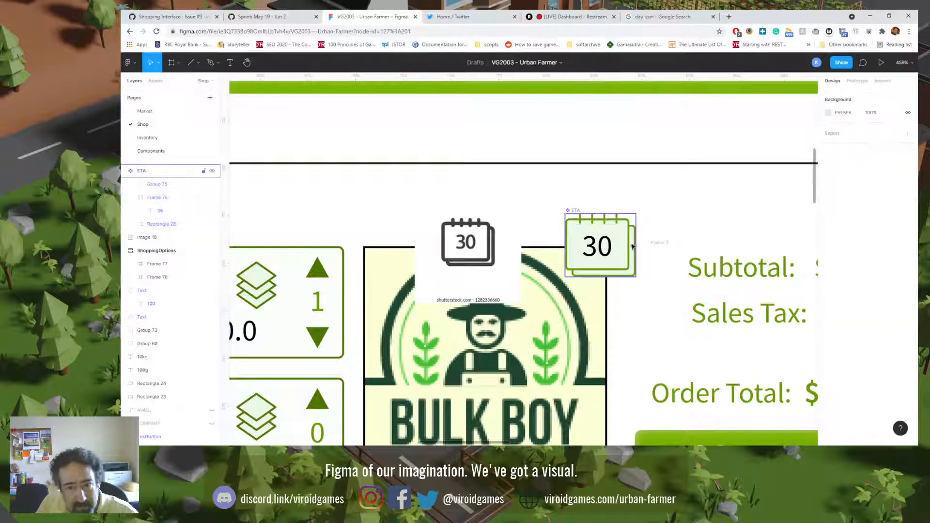
Step: Nudge the calendar's back page rectangle up and left to X 2.34, Y 4.75, closer behind the front page
double_click(630, 247)
click(635, 247)
key(Up)
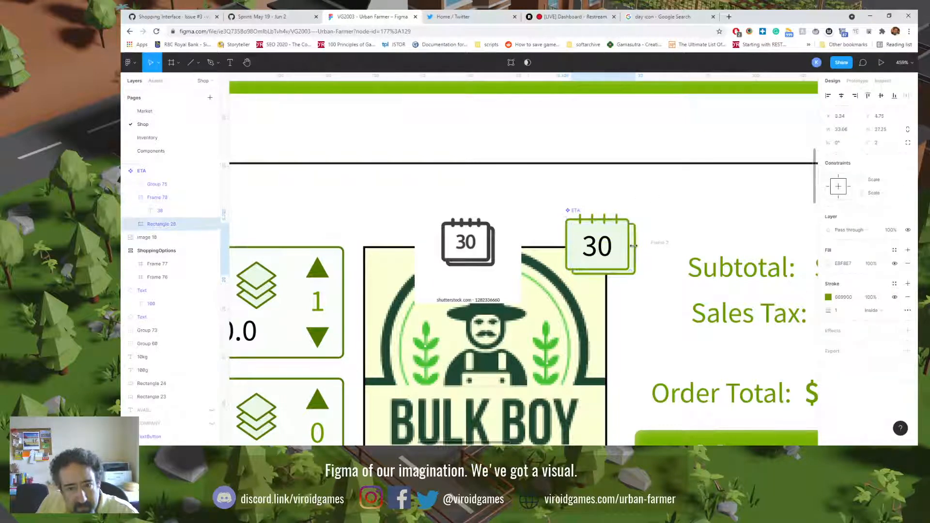
click(599, 139)
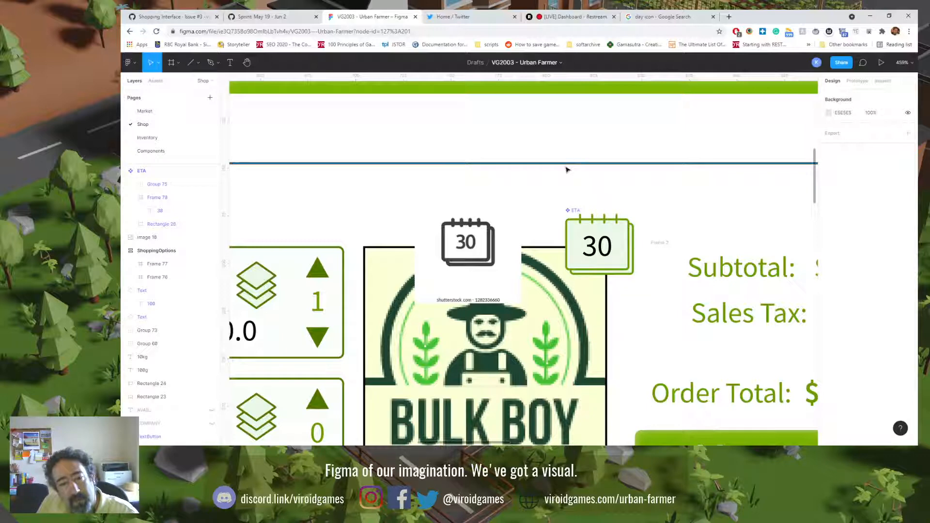
Step: Set the ETA calendar's binding lines group to Inside stroke alignment with a stroke thickness of 2
key(shift+0)
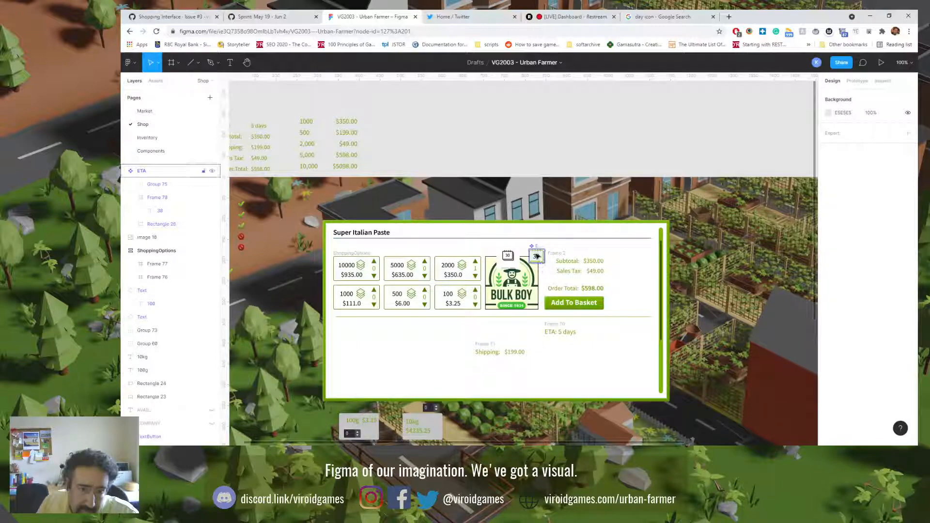
click(535, 254)
scroll(535, 254, up, 10)
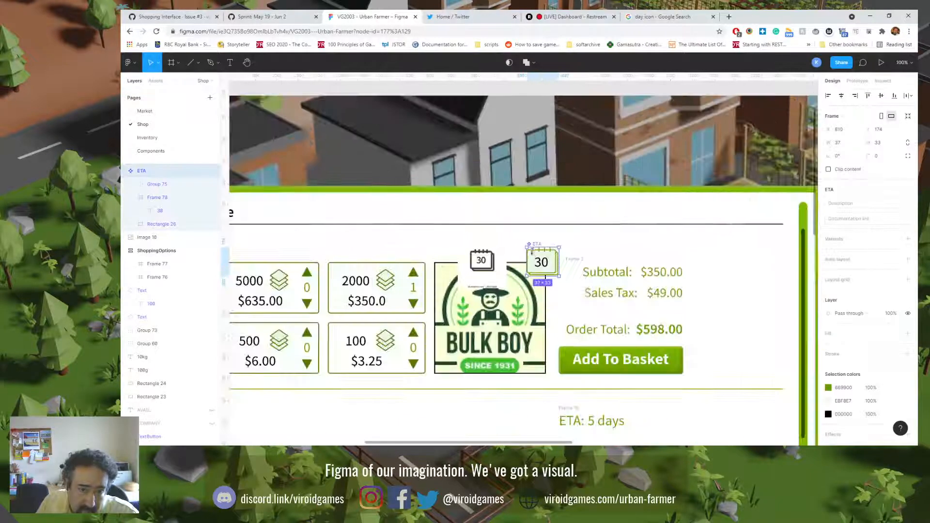
scroll(535, 254, up, 5)
click(531, 246)
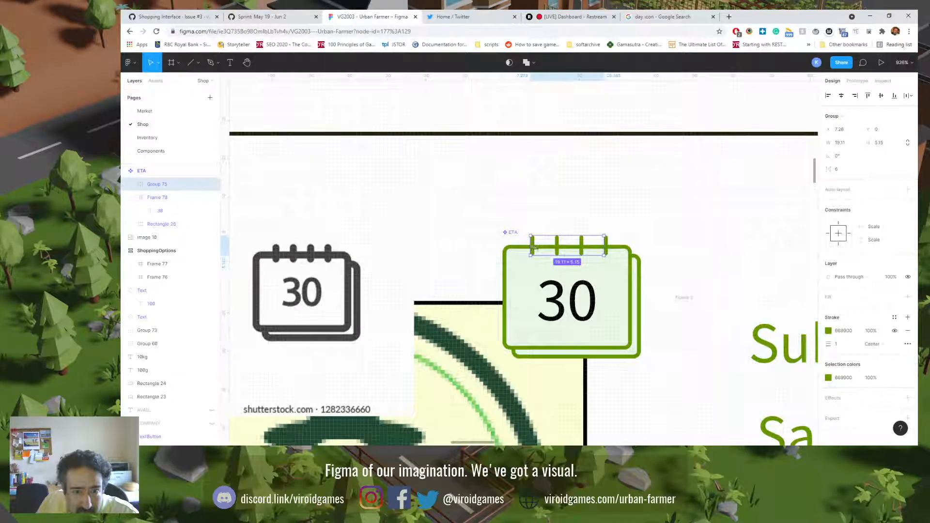
click(881, 348)
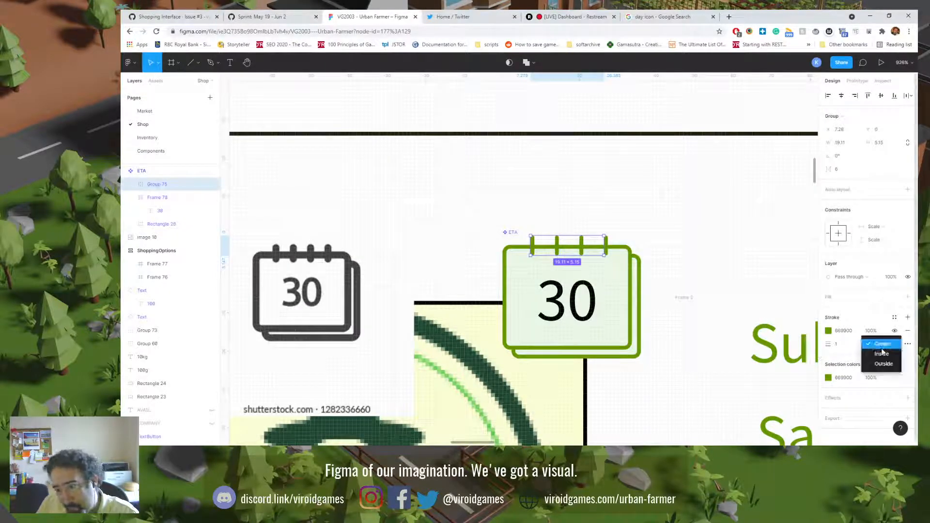
click(878, 357)
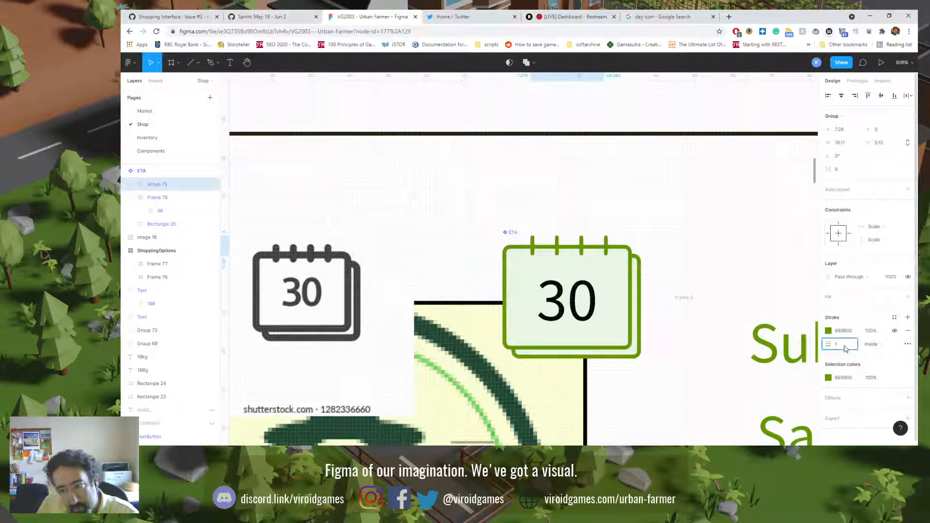
text(2)
key(Return)
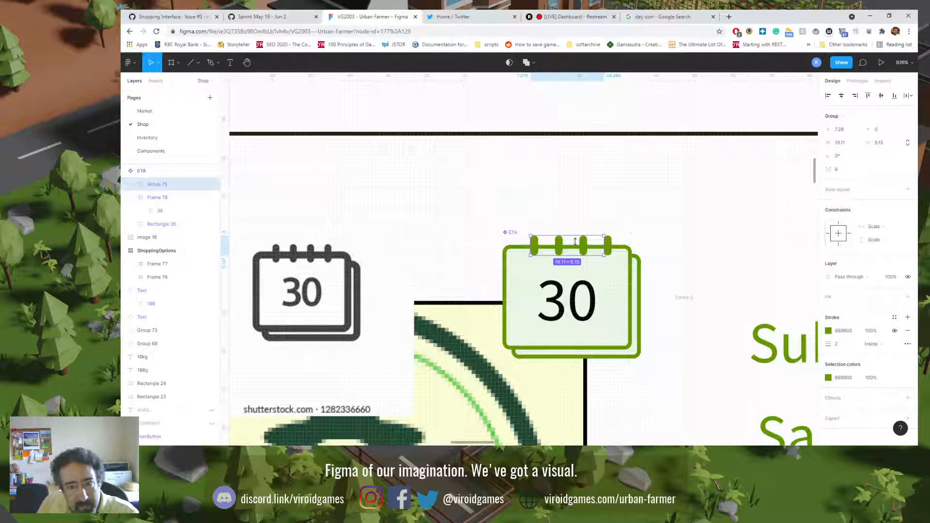
Step: Restore Center stroke alignment on the binding lines group and nudge it left by 1 to X 6.28
drag(605, 246, 611, 247)
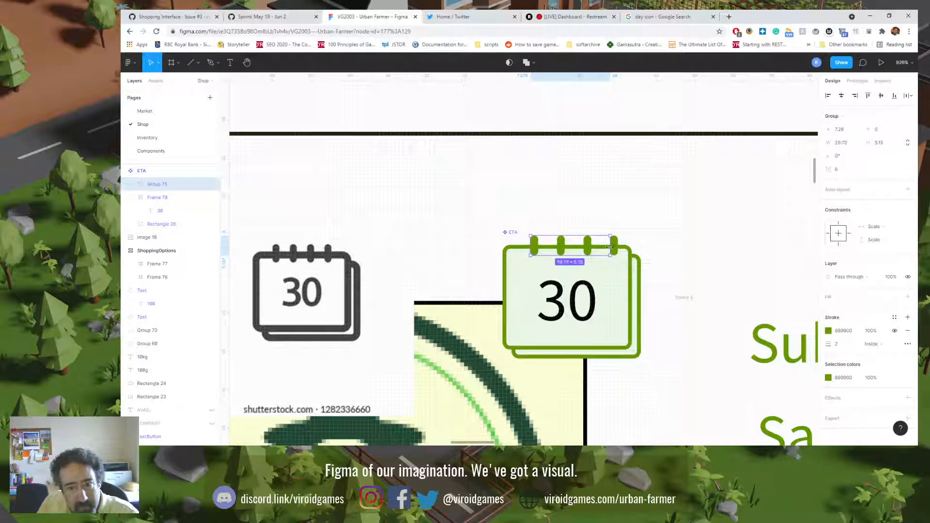
key(ctrl+z)
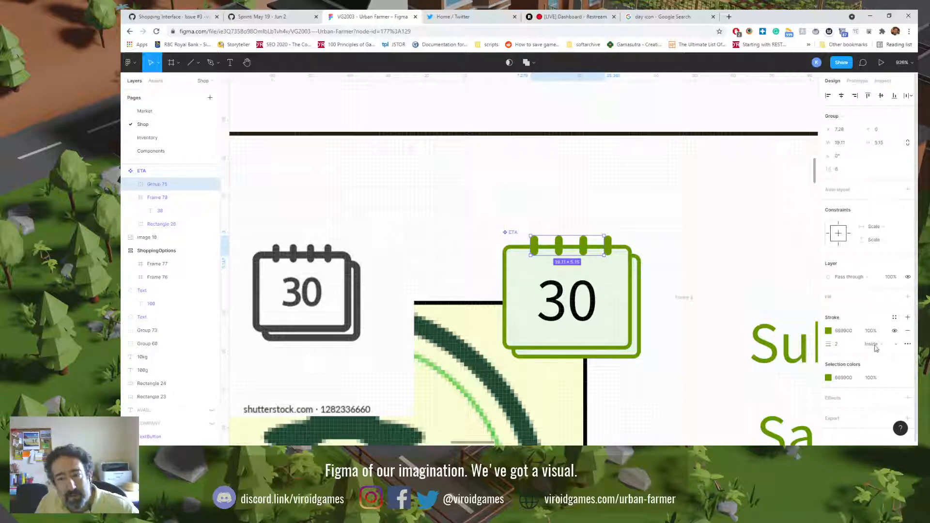
click(871, 344)
click(875, 334)
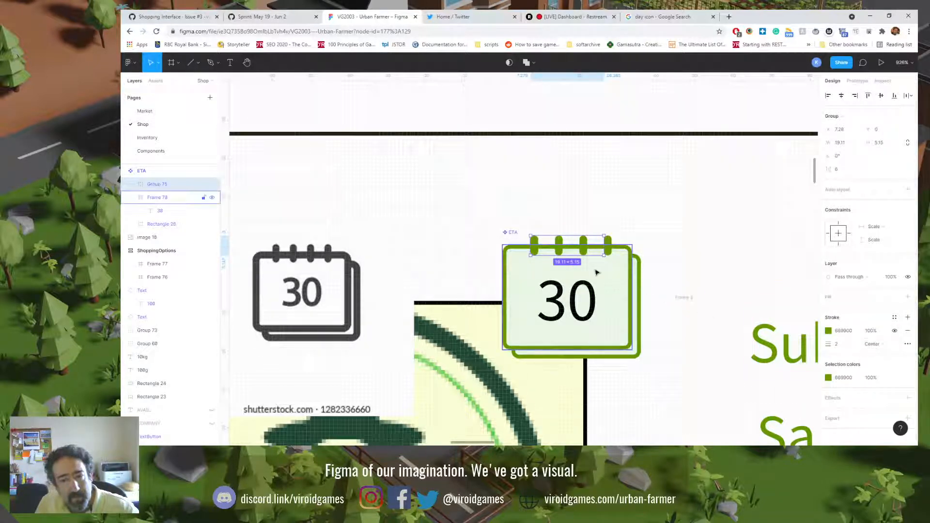
key(Left)
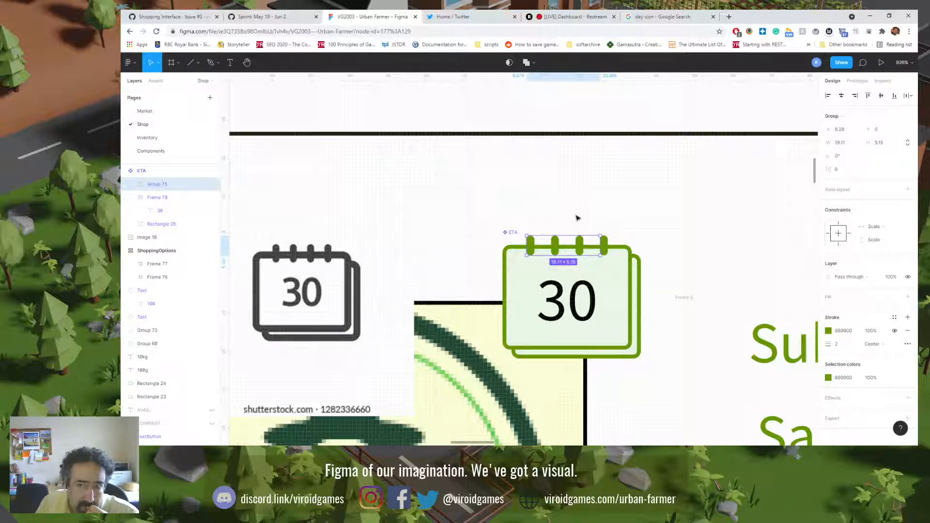
Step: Resize the binding lines group to 19 × 5
click(850, 146)
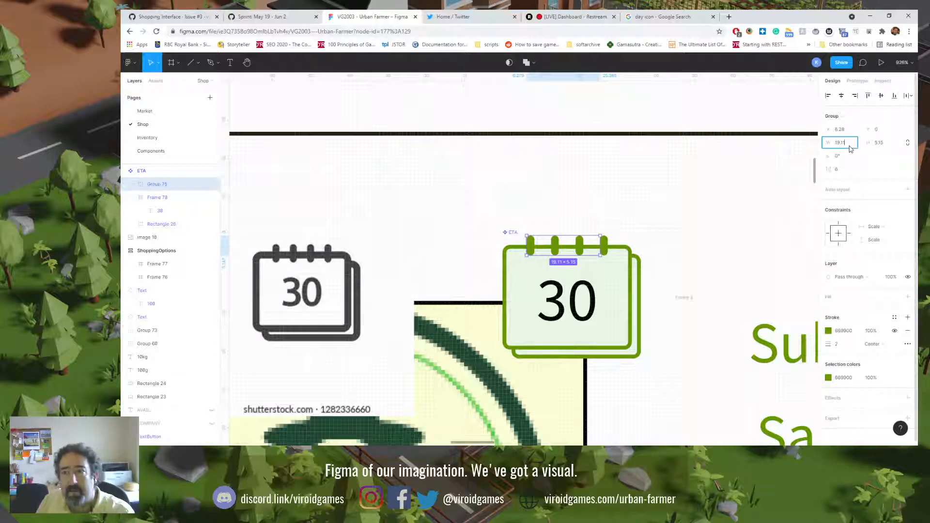
text(1)
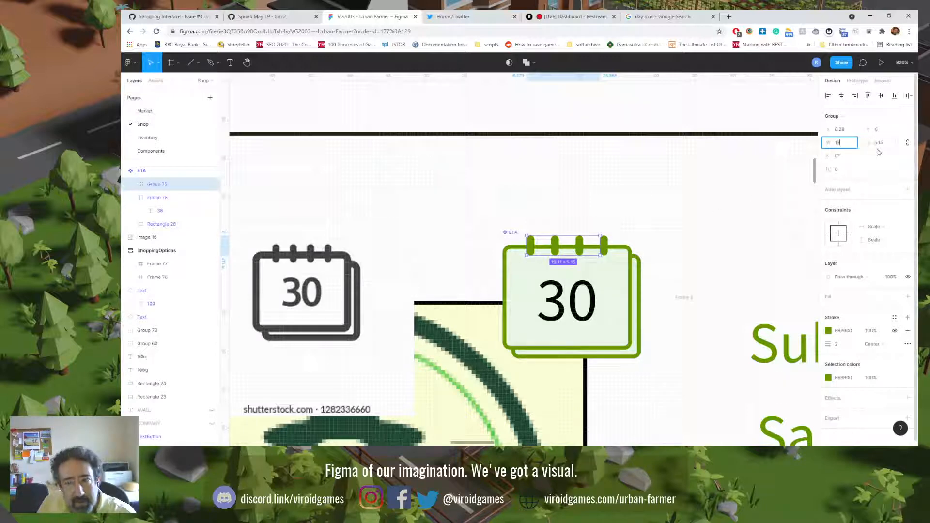
text(9)
click(884, 147)
text(5)
key(Return)
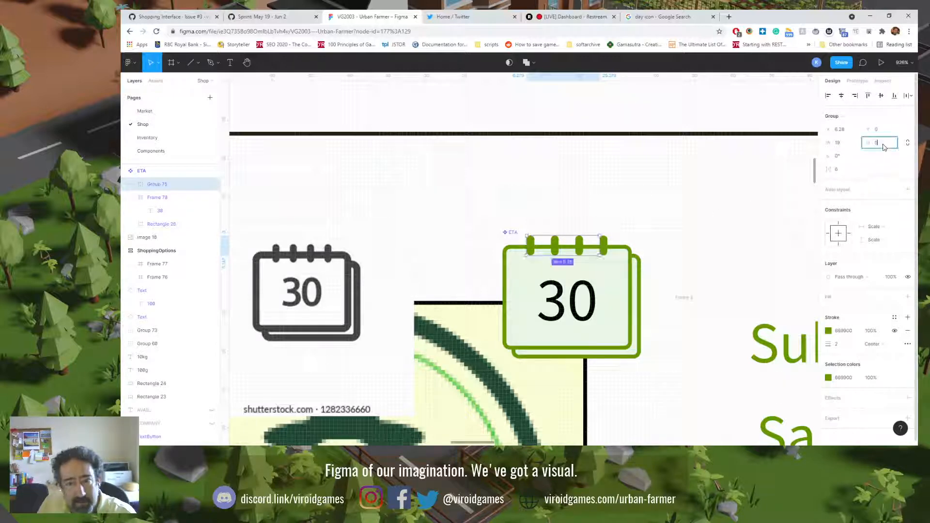
Step: Resize the calendar's front page frame to 33 × 27
double_click(542, 266)
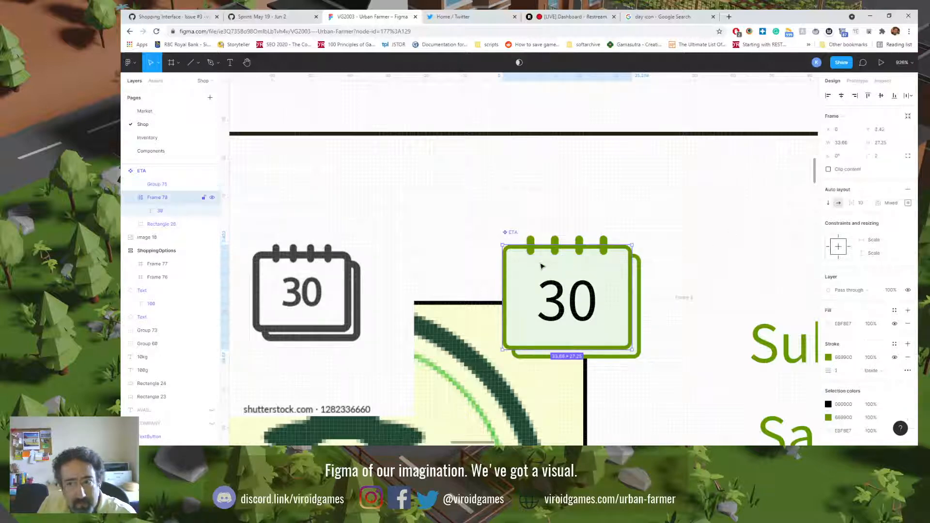
click(841, 143)
text(33)
click(879, 143)
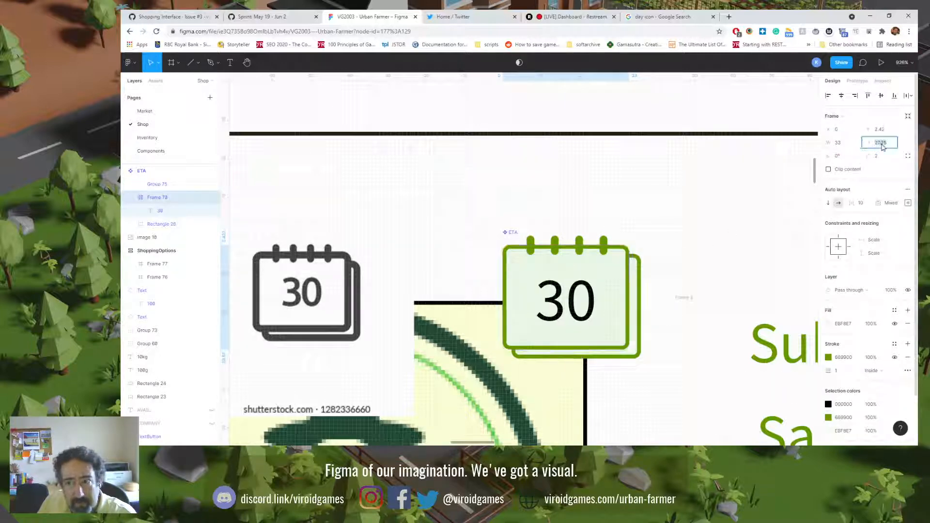
text(27)
key(Return)
Step: Resize the calendar's back page rectangle to 33 × 27
click(639, 285)
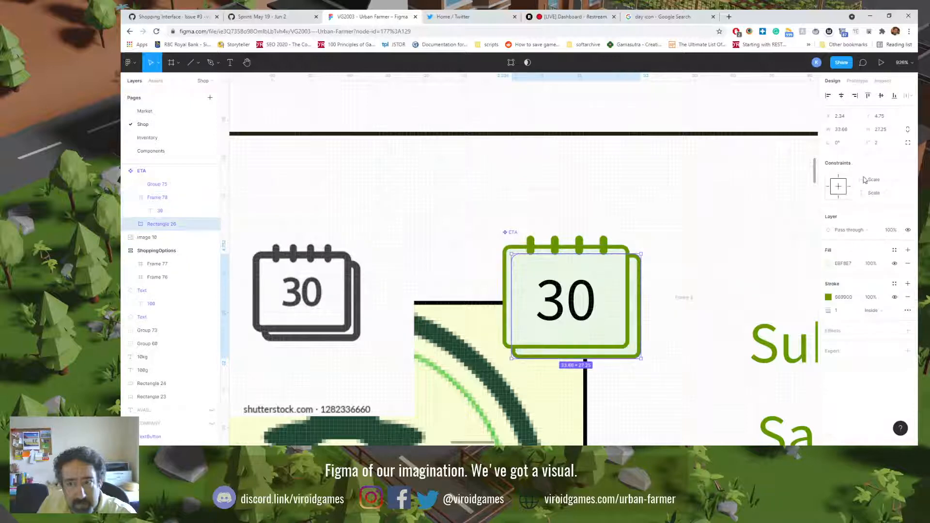
click(888, 131)
text(2)
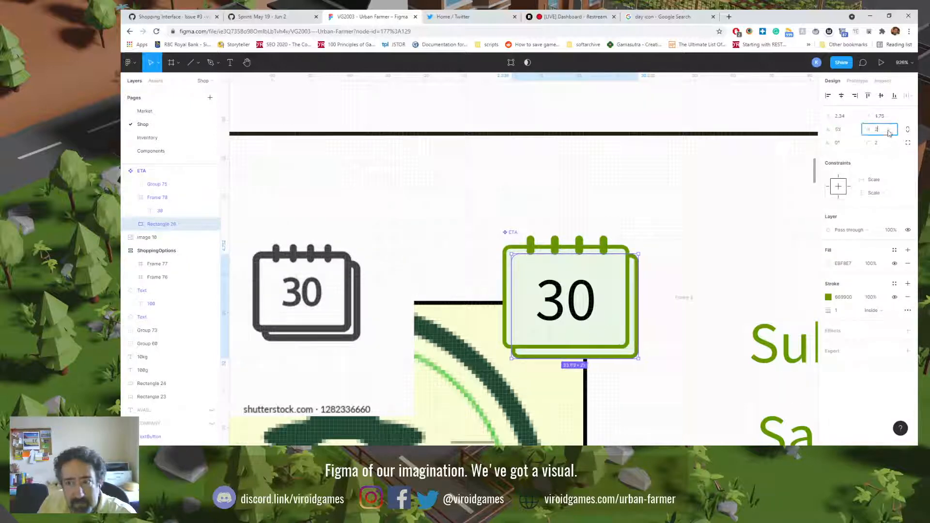
text(7)
Step: Change the font weight of the calendar's "30" text to SemiBold
click(575, 287)
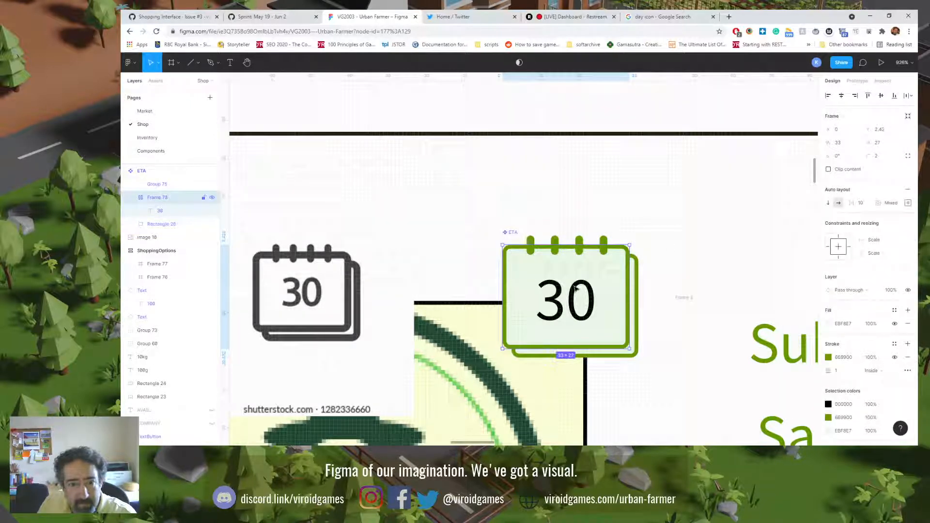
click(578, 301)
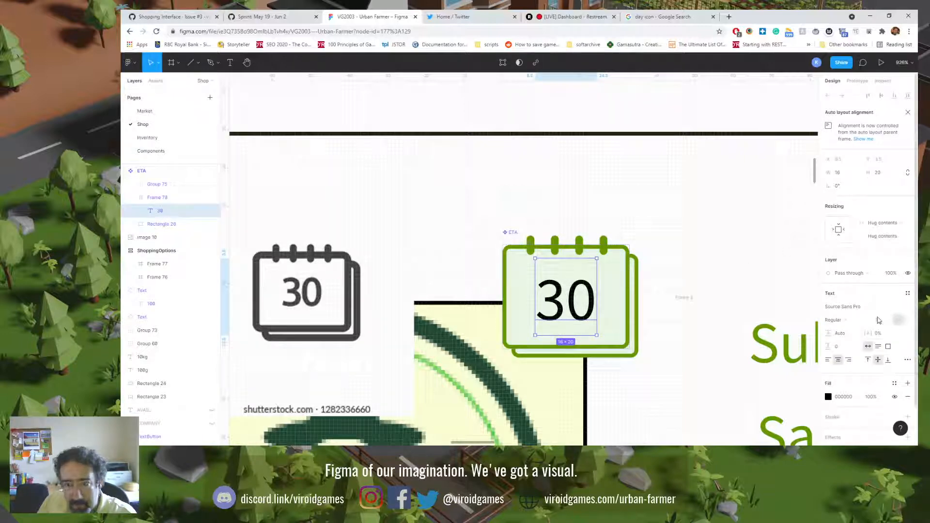
click(850, 321)
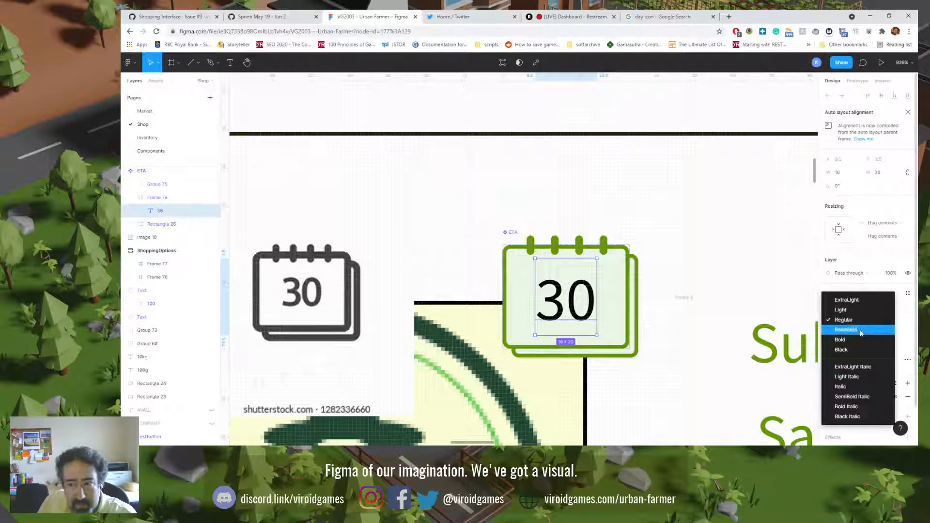
click(867, 331)
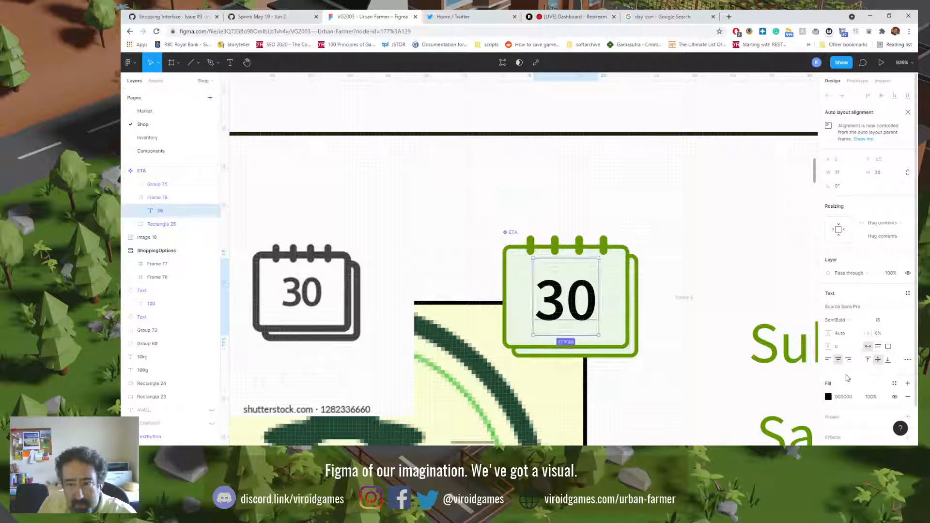
Step: Fill the calendar's "30" text with the dark green document colour 375200
click(828, 397)
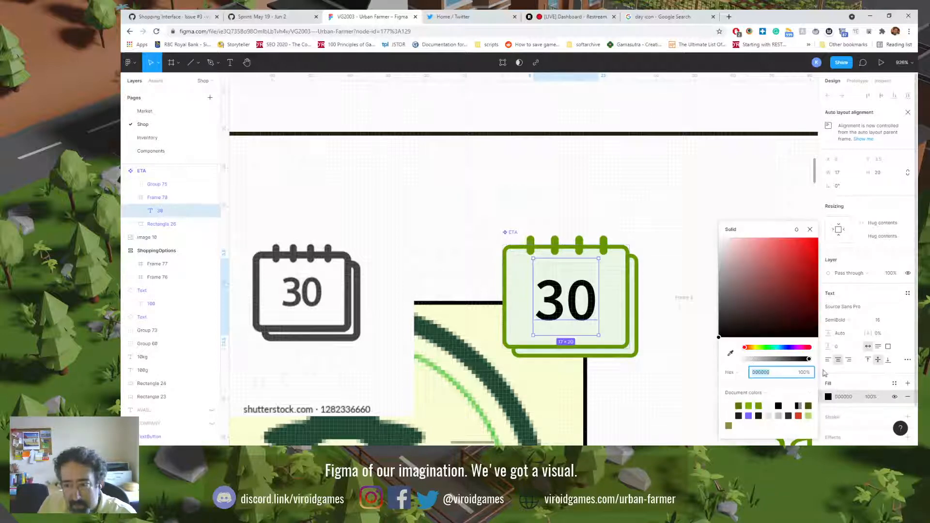
click(809, 405)
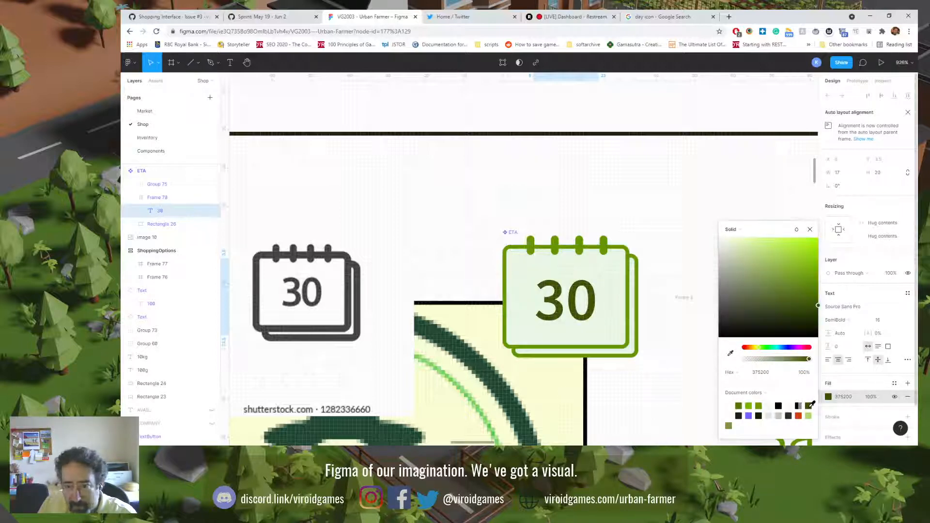
click(740, 415)
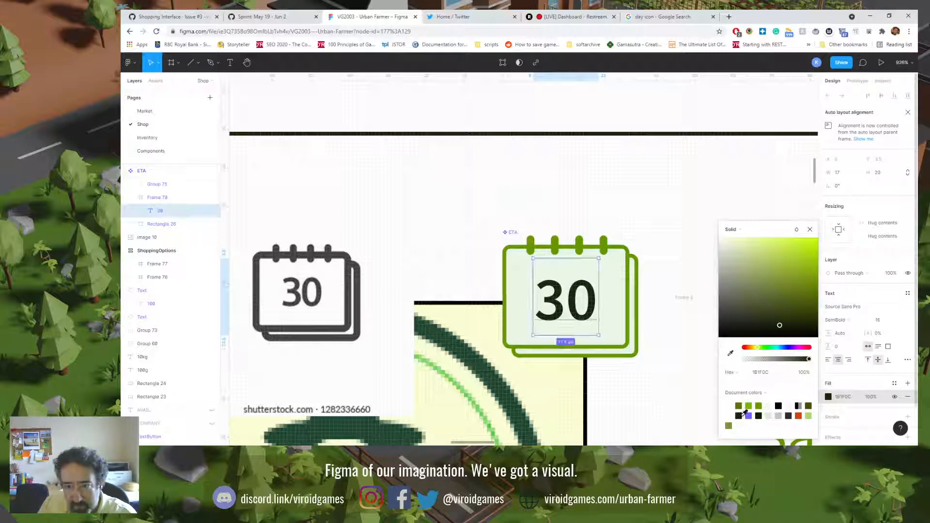
click(808, 405)
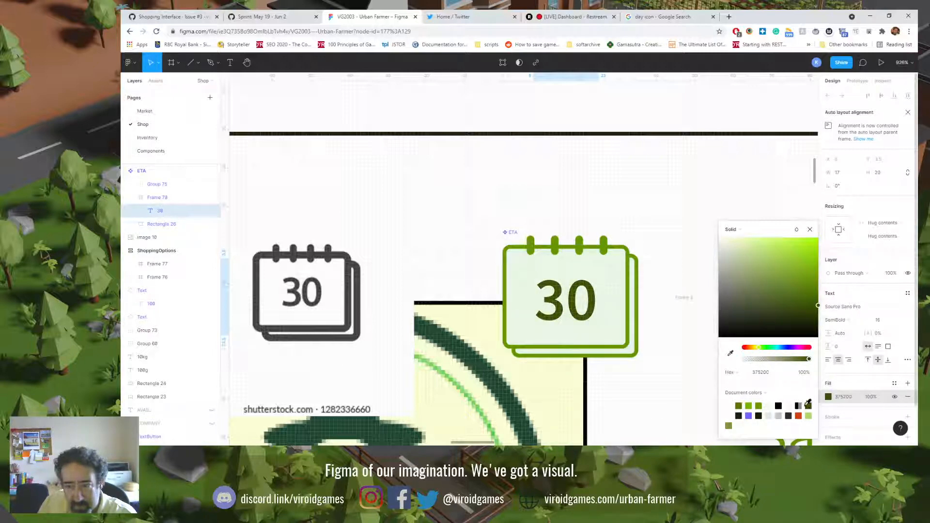
click(659, 207)
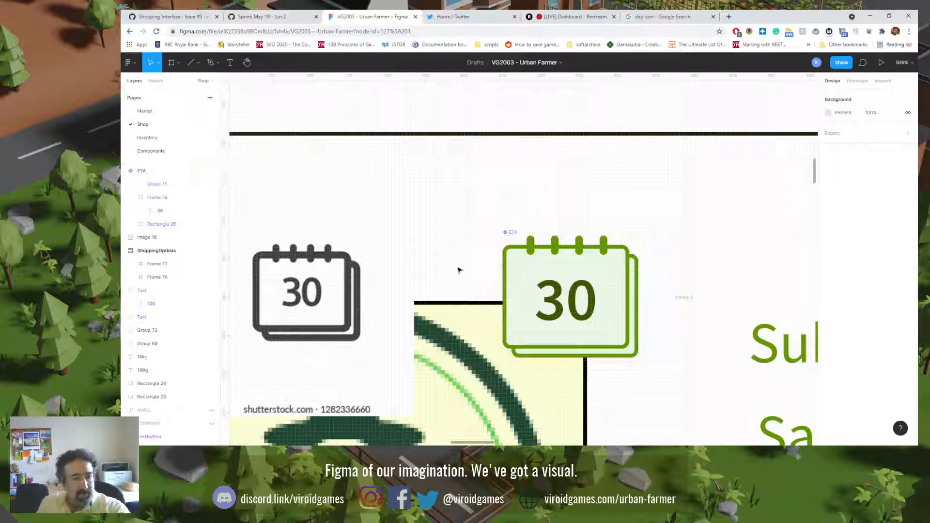
Step: Delete the calendar reference image placed over the Bulk Boy logo
key(shift+0)
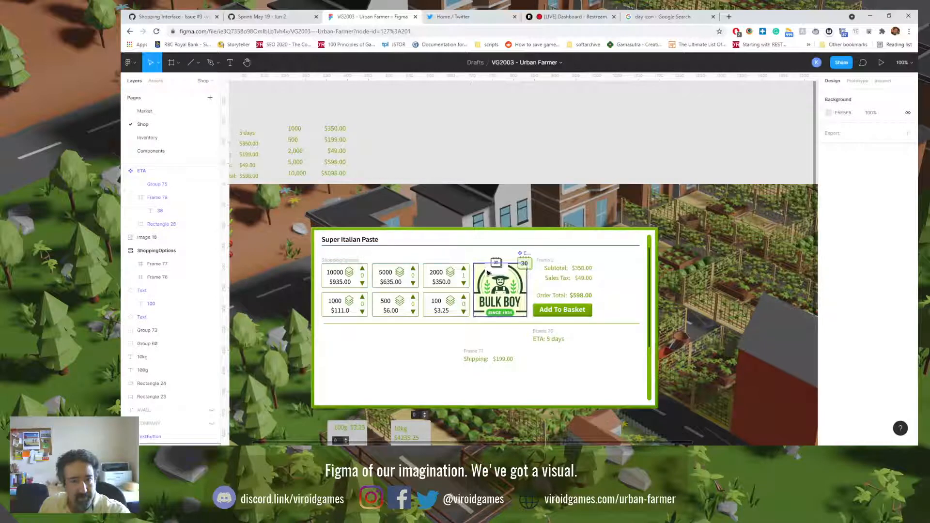
click(501, 276)
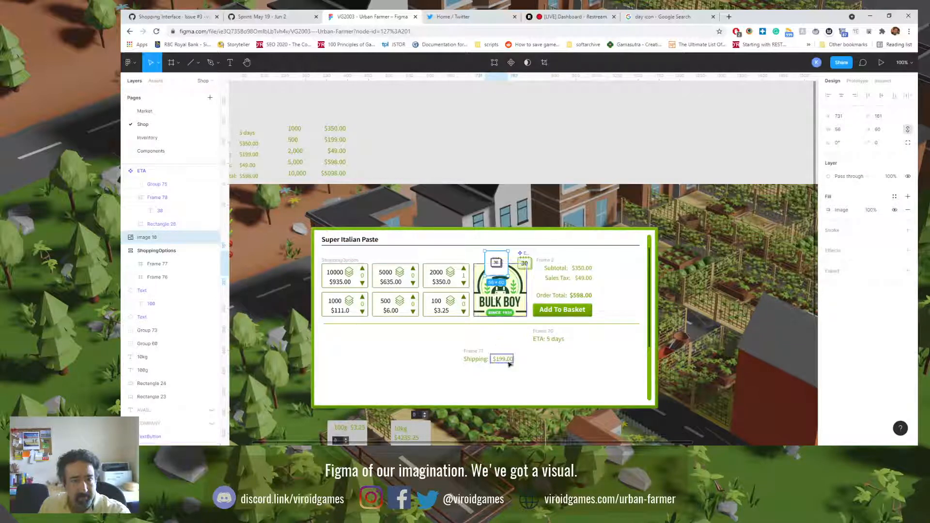
key(Delete)
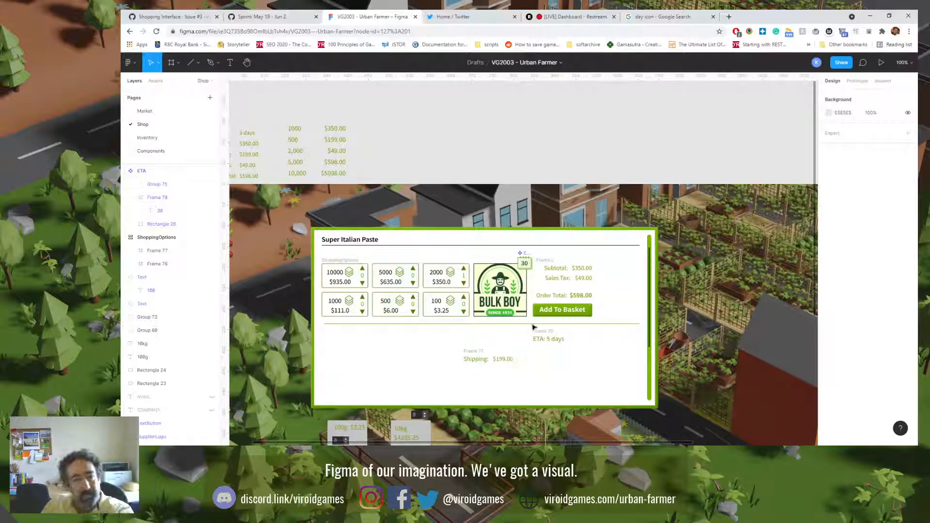
Step: Shift the ETA calendar icon slightly right to X 814 over the Bulk Boy logo's upper-right corner
click(524, 263)
scroll(525, 269, up, 3)
scroll(525, 269, up, 5)
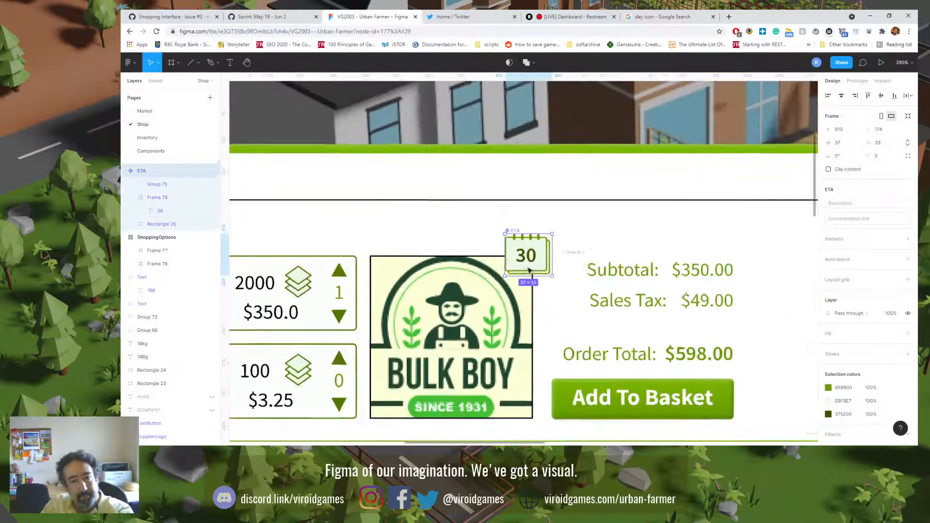
click(560, 259)
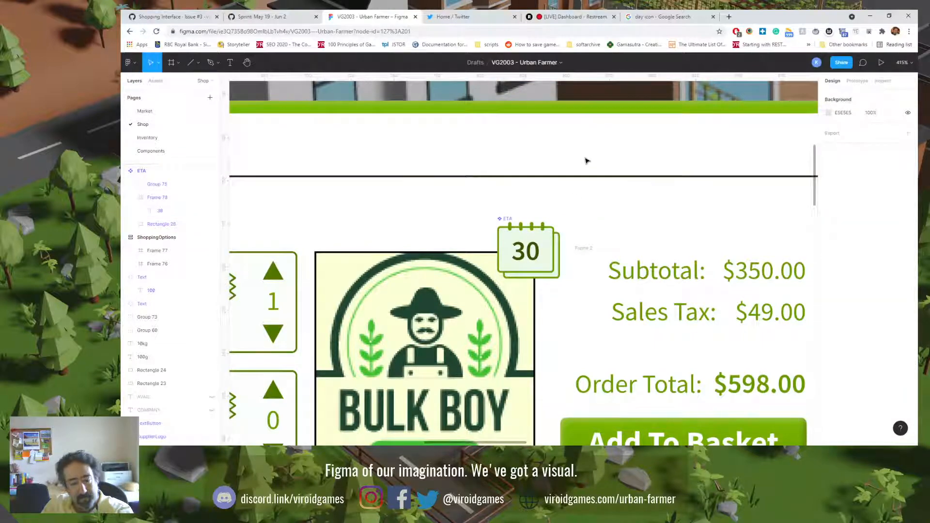
key(shift+0)
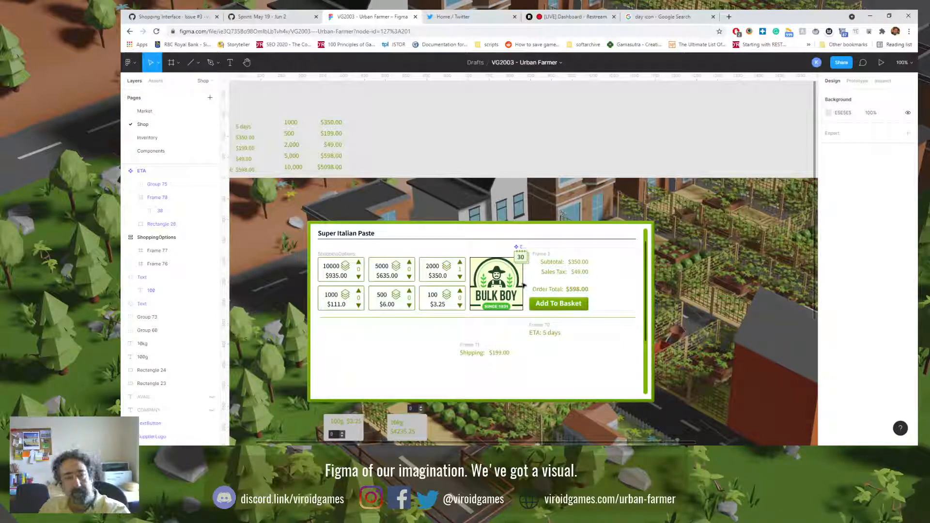
click(522, 253)
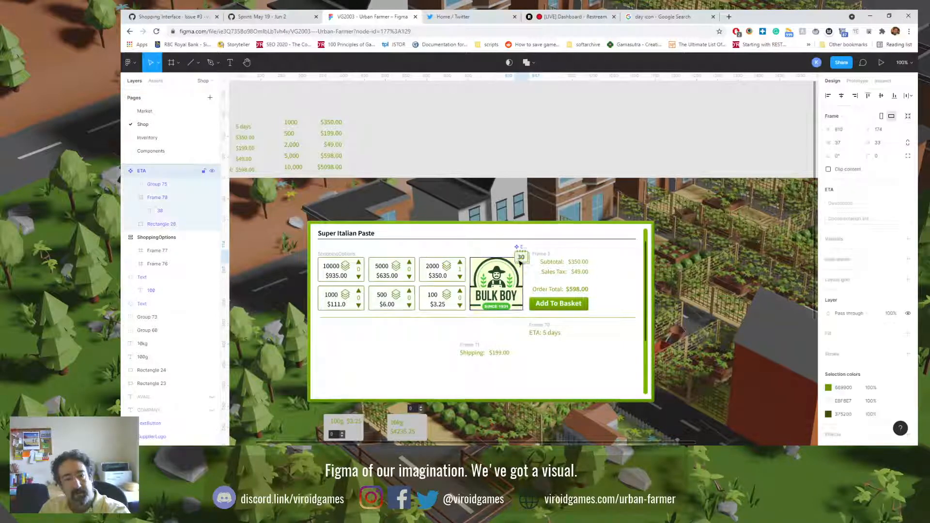
click(532, 230)
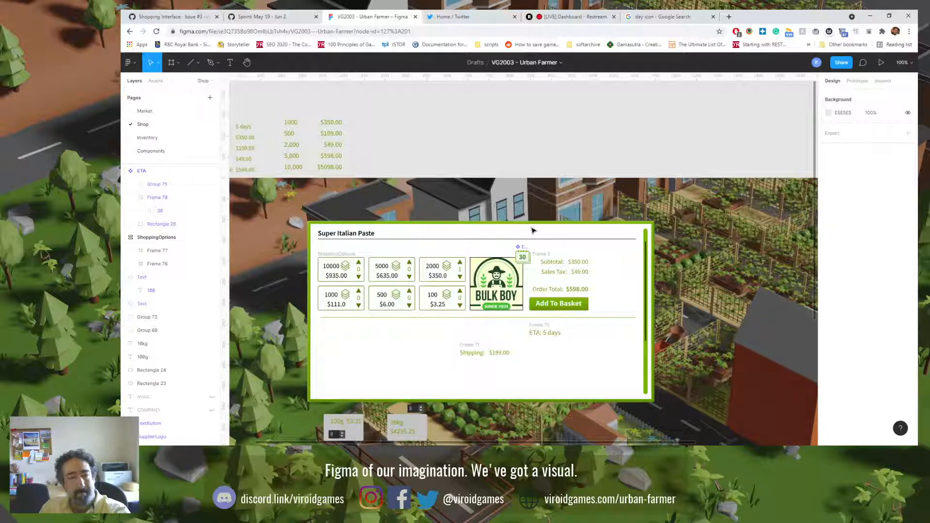
Step: Delete the "ETA: 5 days" text frame below the divider line
click(535, 330)
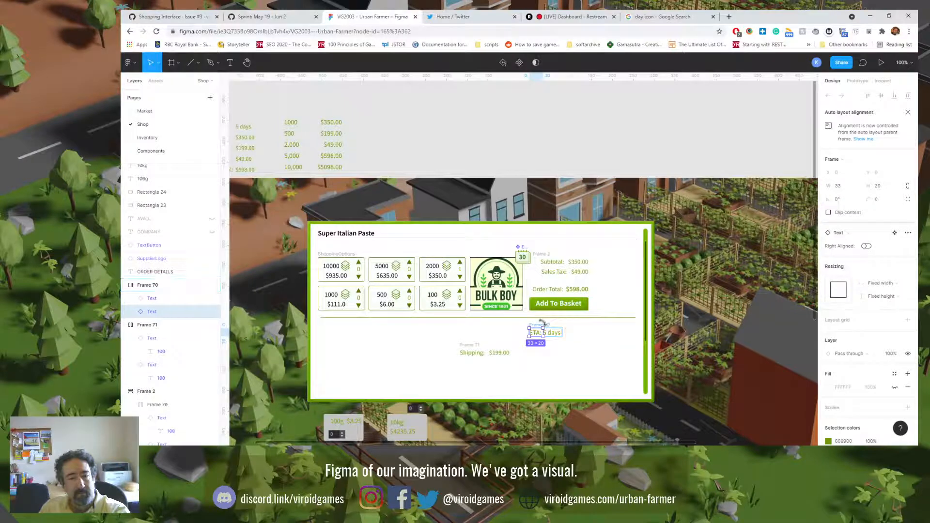
click(545, 324)
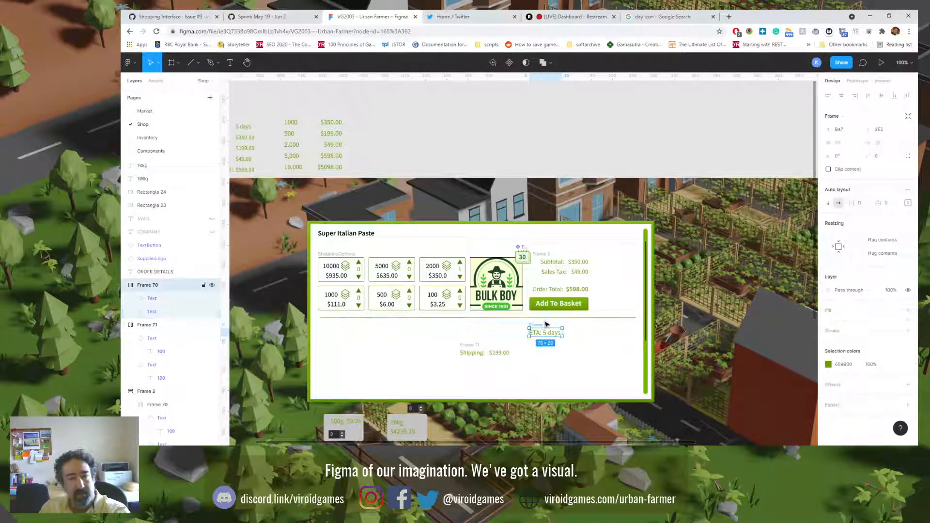
key(Delete)
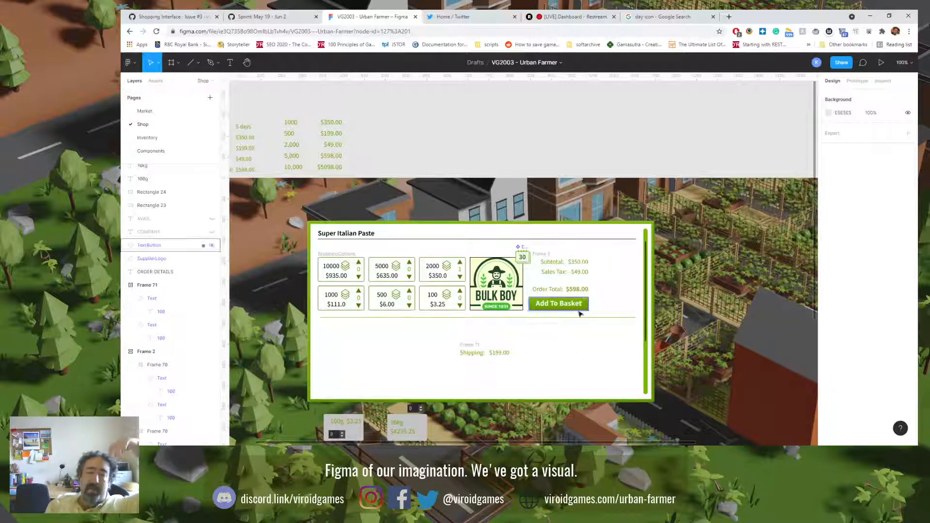
click(577, 265)
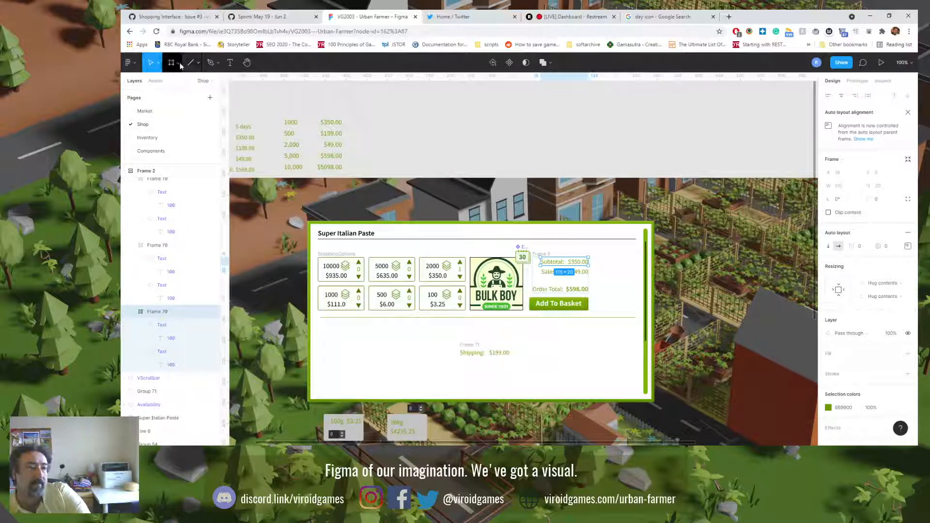
click(216, 67)
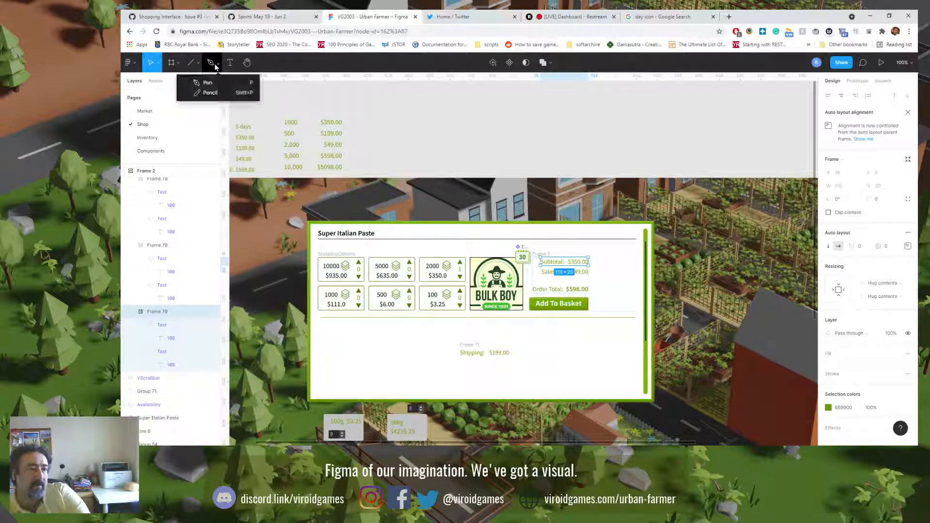
click(191, 63)
click(199, 67)
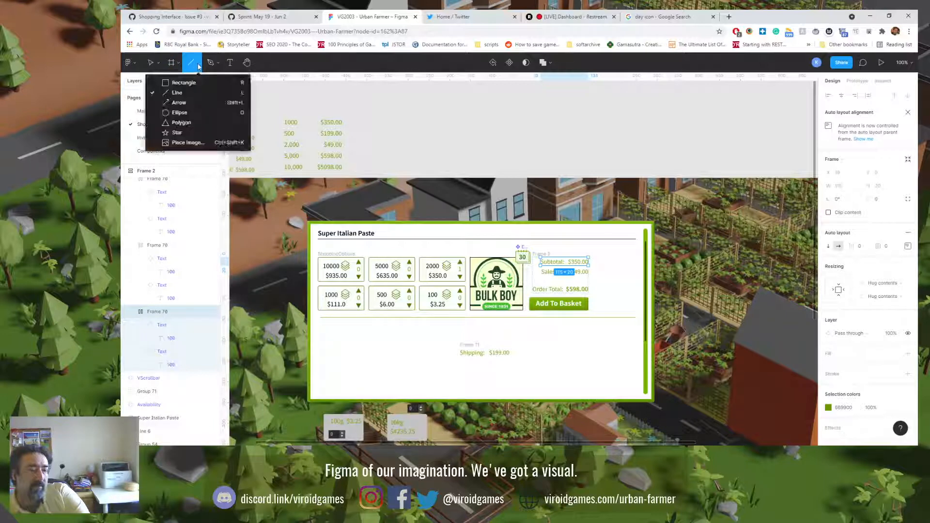
click(178, 123)
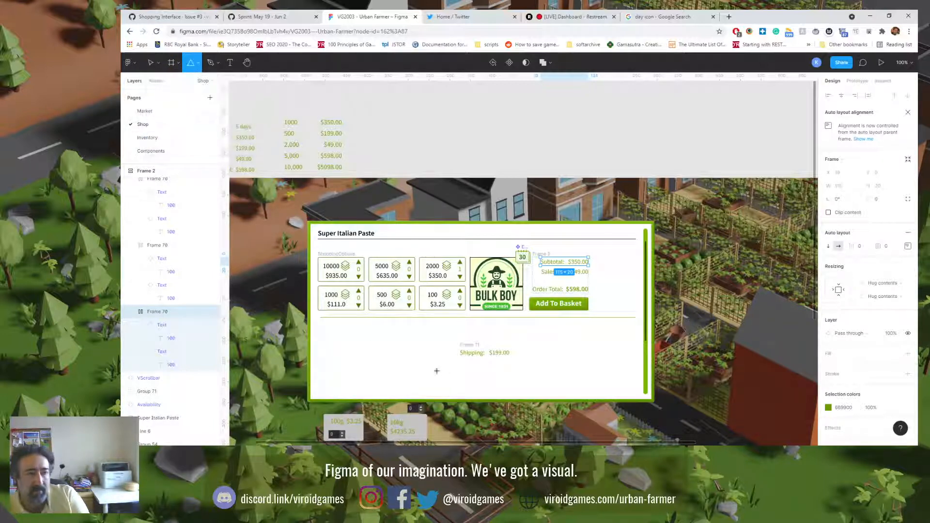
drag(543, 340, 557, 354)
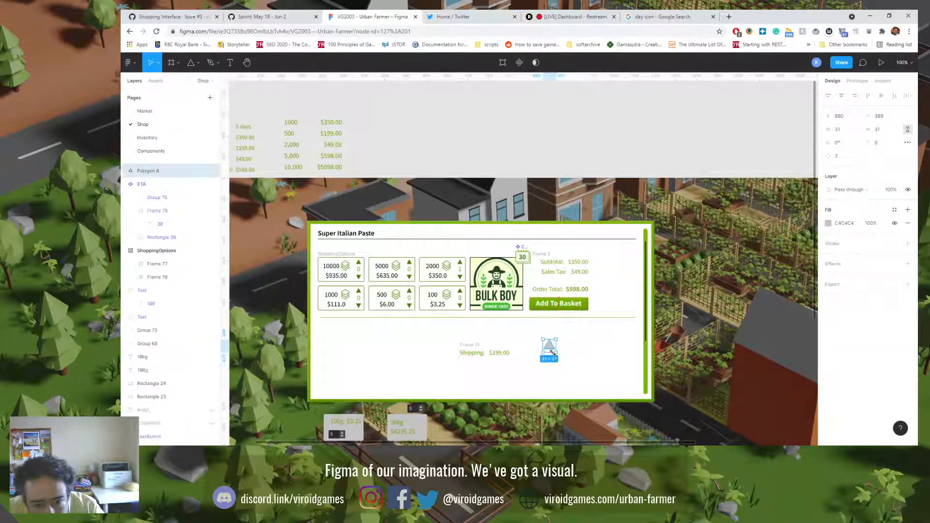
click(841, 156)
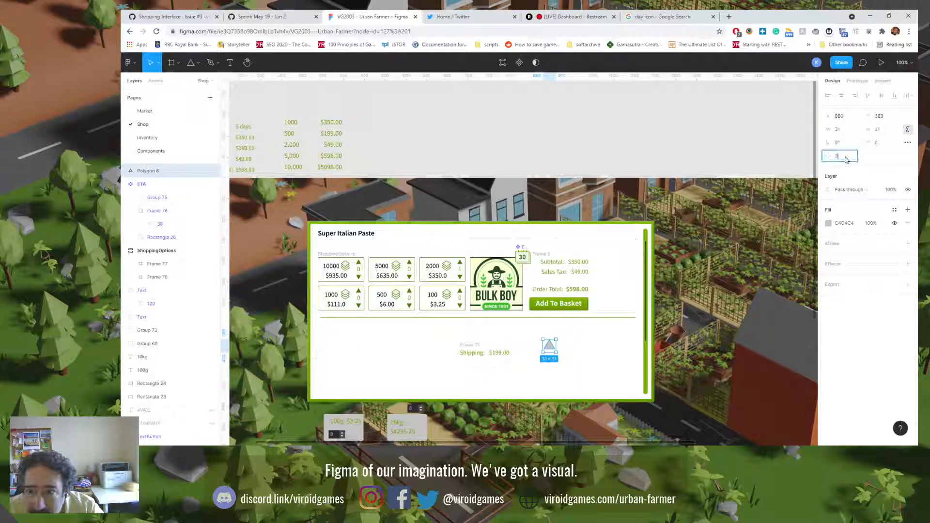
drag(830, 156, 857, 157)
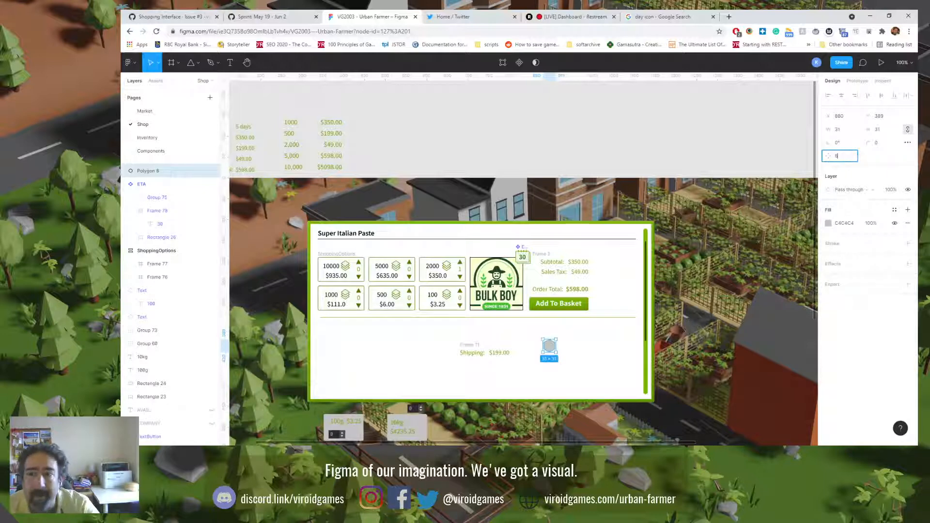
key(Delete)
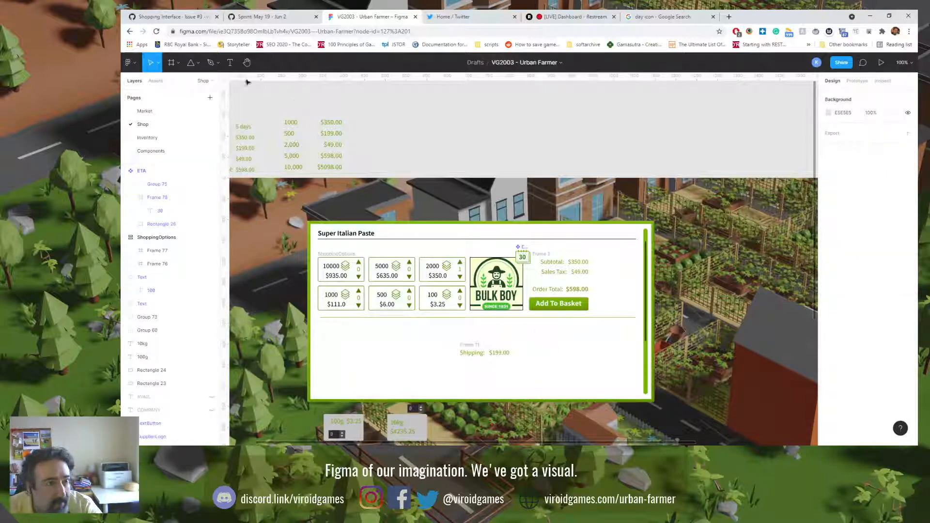
Step: Draw a five-pointed star about 25 × 25 below the Add To Basket button and set its ratio to 65.7%
click(198, 62)
click(202, 139)
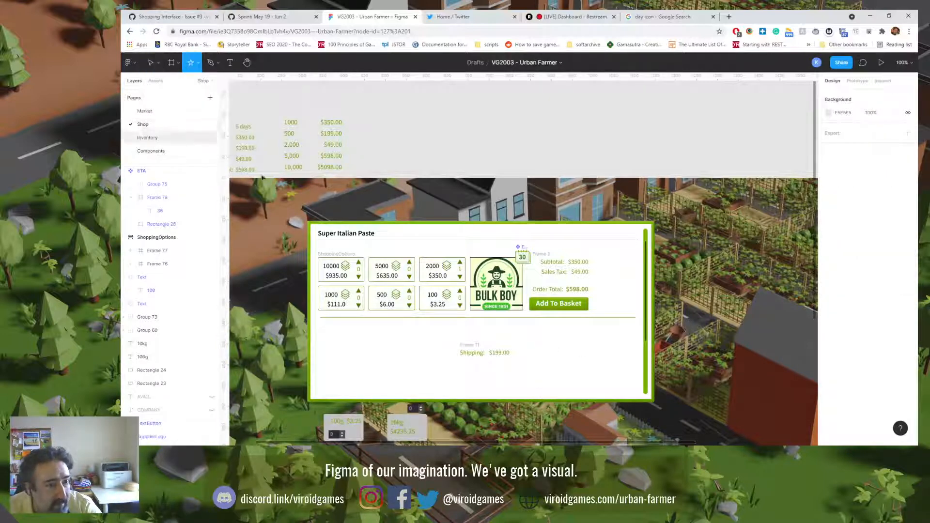
drag(532, 334, 543, 345)
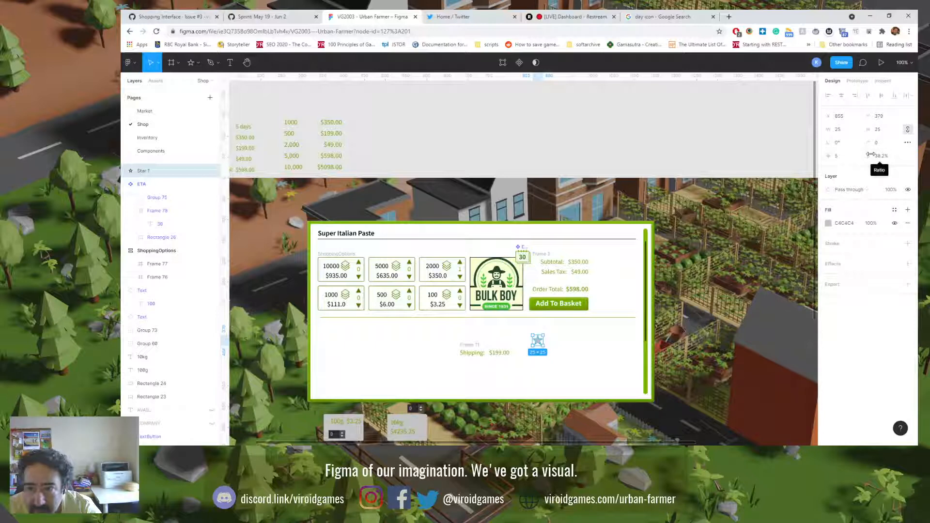
drag(870, 154, 185, 165)
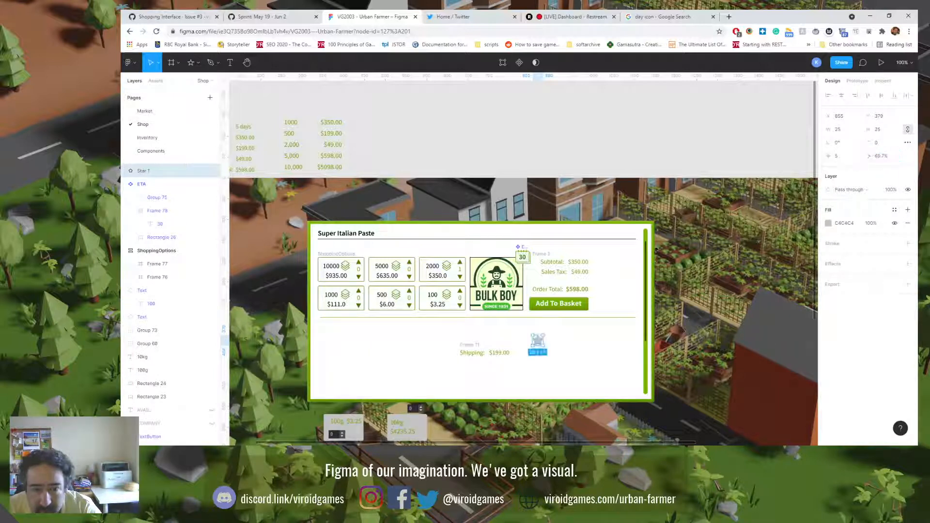
Step: Move the star onto the lower-right corner of the Bulk Boy logo
click(522, 257)
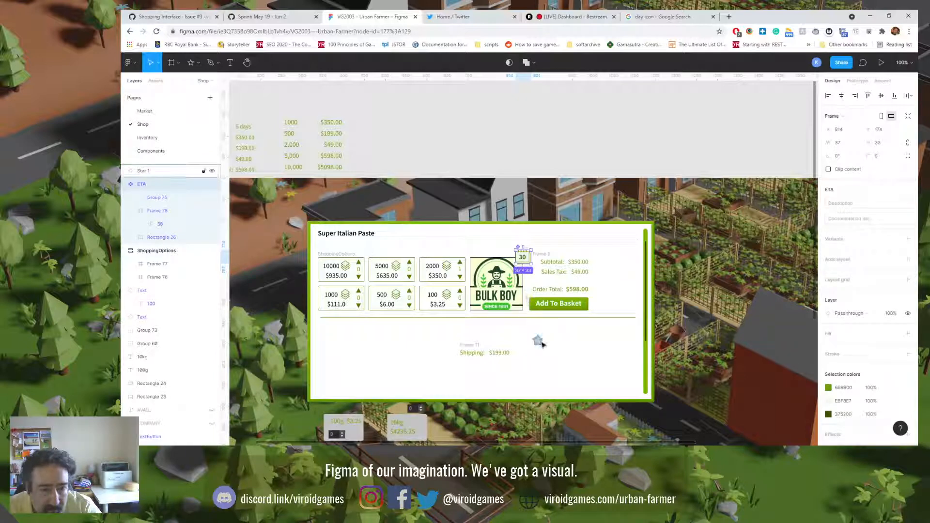
click(538, 342)
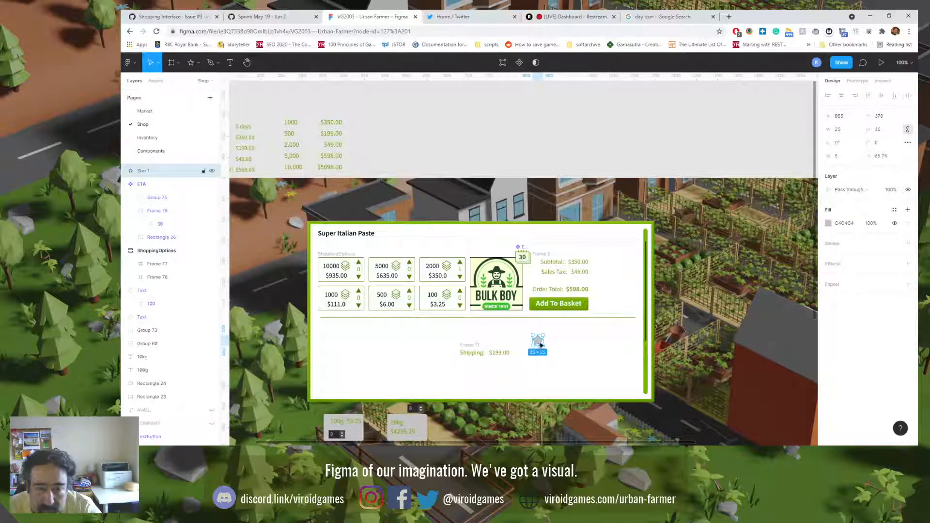
drag(536, 342, 524, 312)
scroll(524, 313, up, 10)
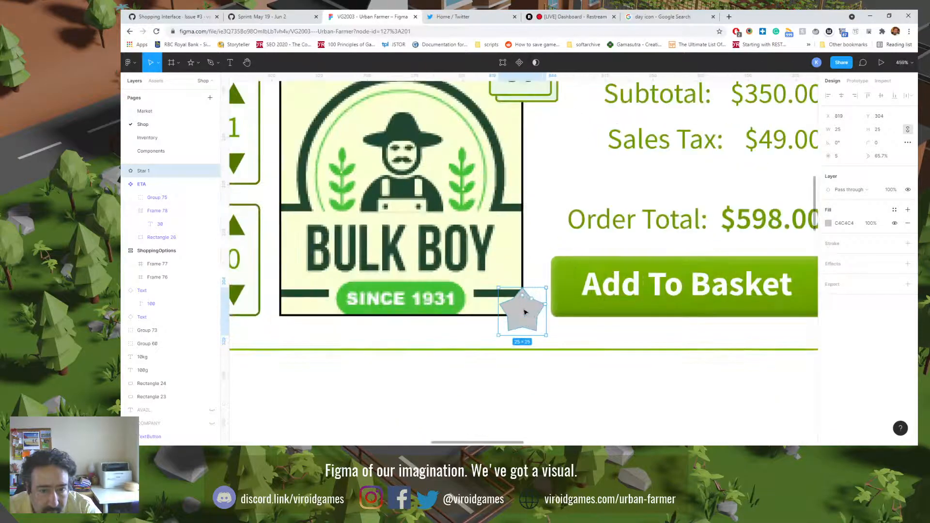
Step: Resize the star to 37 × 37 and align it beneath the calendar icon, over the logo's lower-right corner
drag(546, 335, 571, 360)
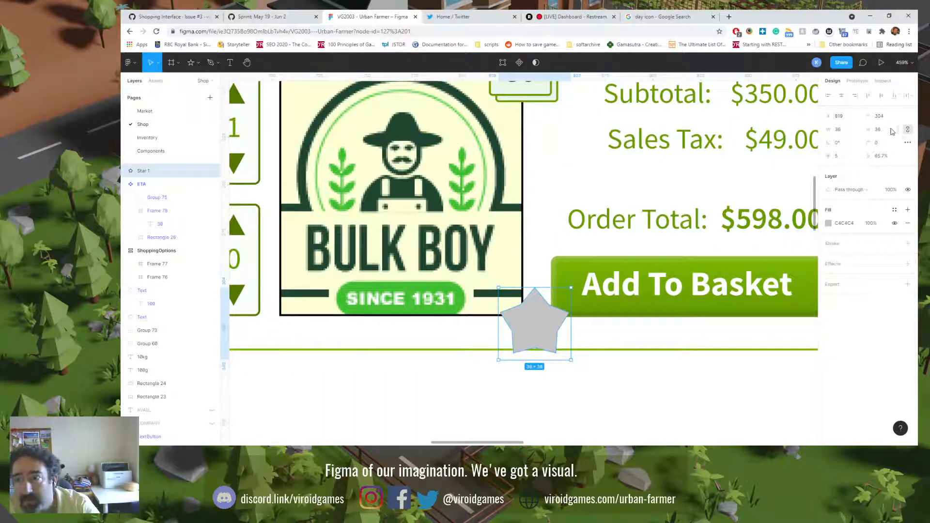
click(888, 130)
text(37)
key(Return)
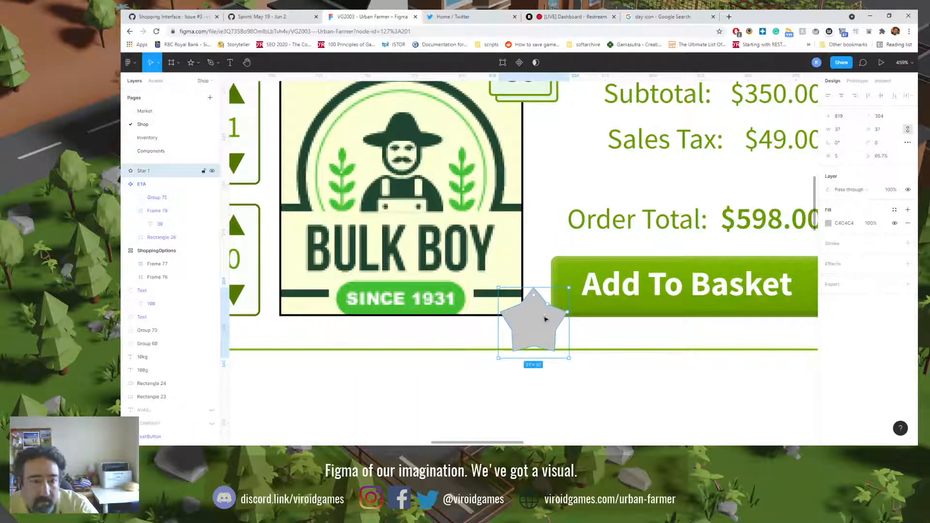
drag(542, 323, 531, 311)
scroll(543, 373, up, 2)
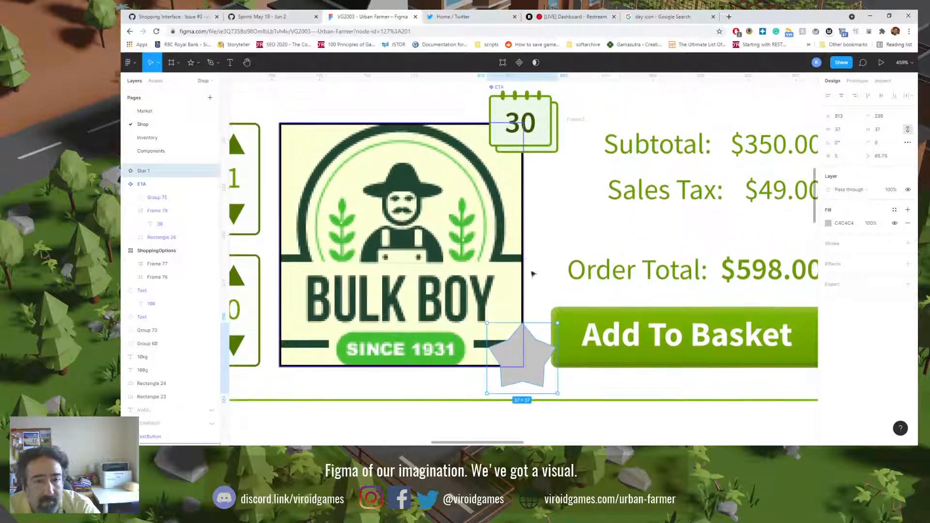
Step: Add a stroke to the star and colour it with the green document colour 669900
click(832, 243)
click(828, 257)
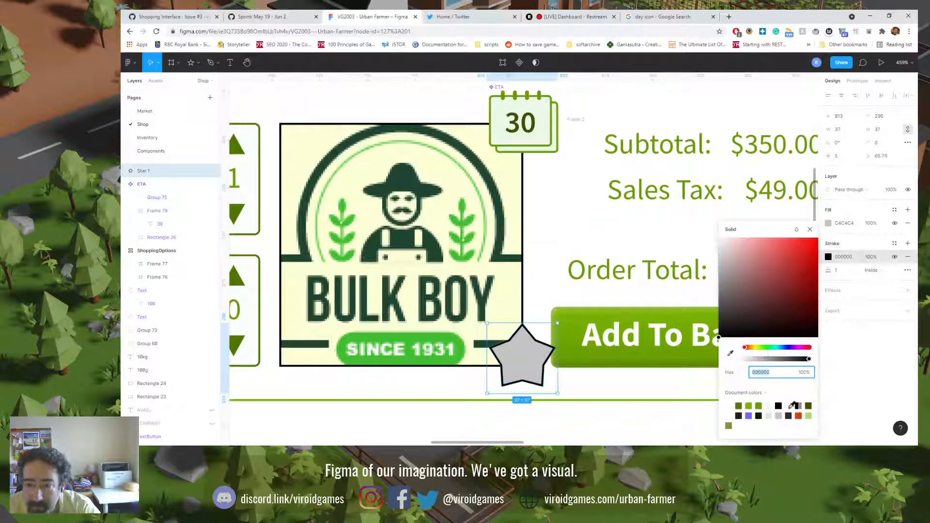
click(809, 406)
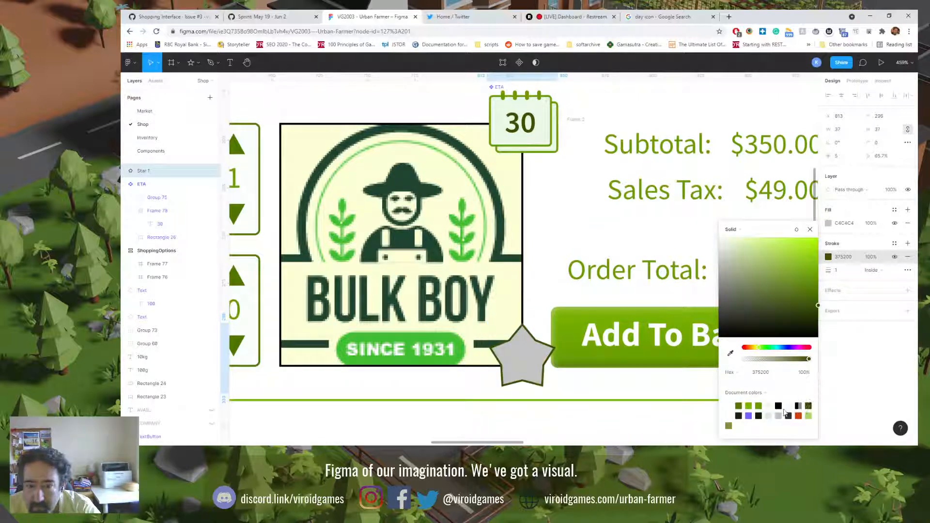
click(759, 405)
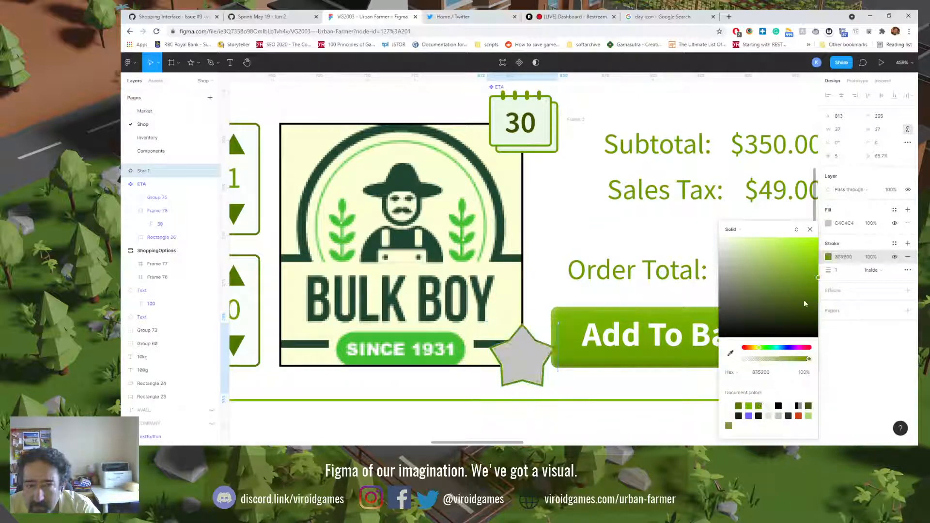
Step: Fill the star with the pale green document colour EBF8E7 to match the calendar page
click(828, 223)
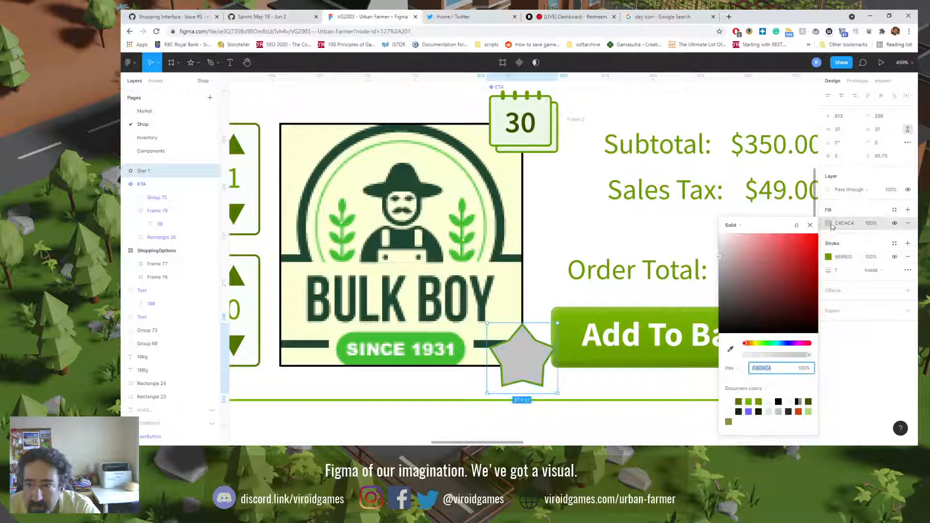
click(769, 401)
double_click(514, 121)
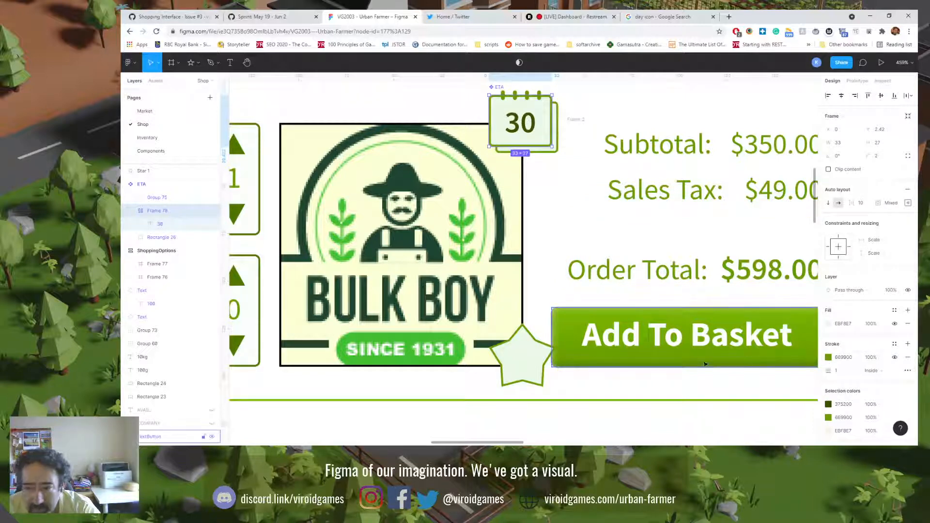
click(525, 358)
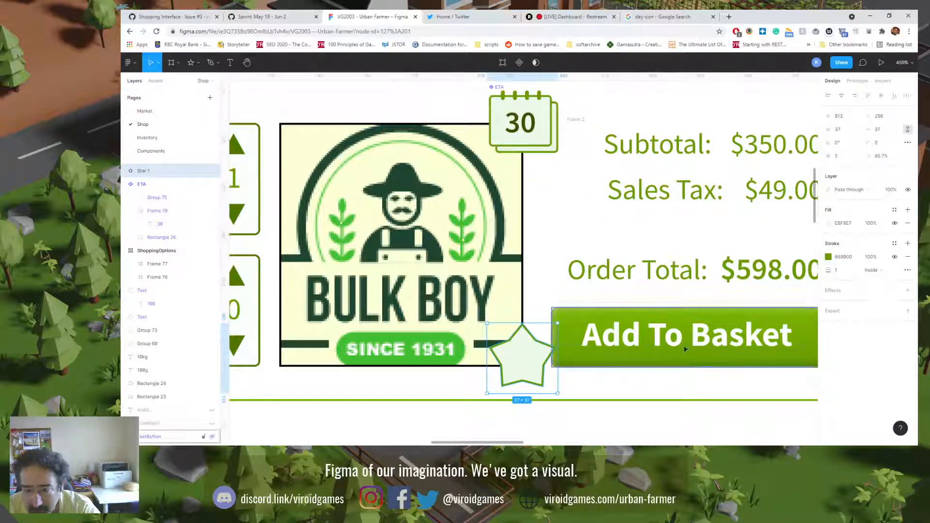
click(601, 427)
click(522, 359)
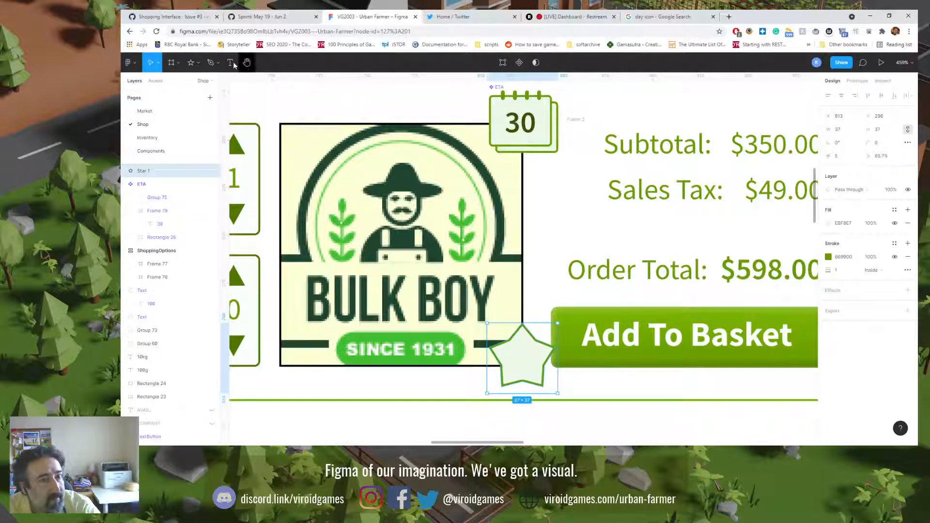
Step: Add a "0" text box about 12 × 9 inside the star and fill it with dark green 375200
key(t)
drag(508, 349, 532, 366)
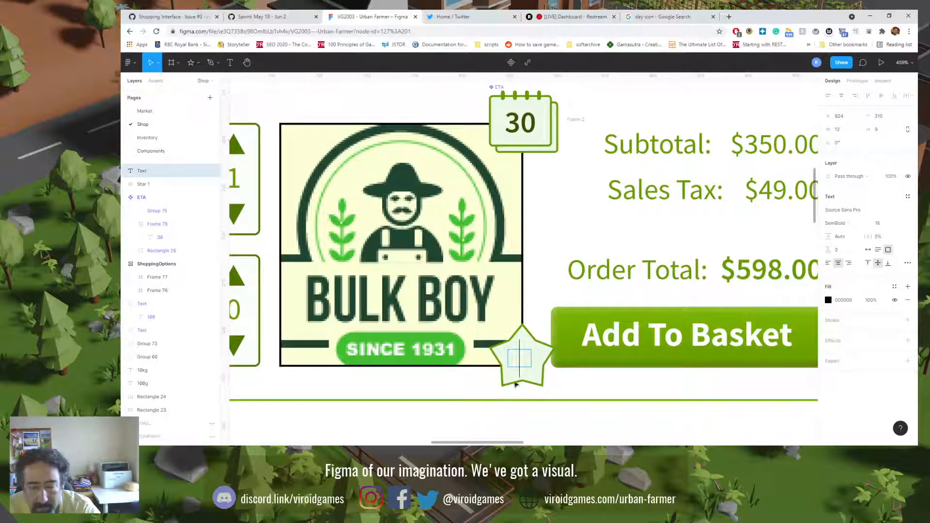
text(0)
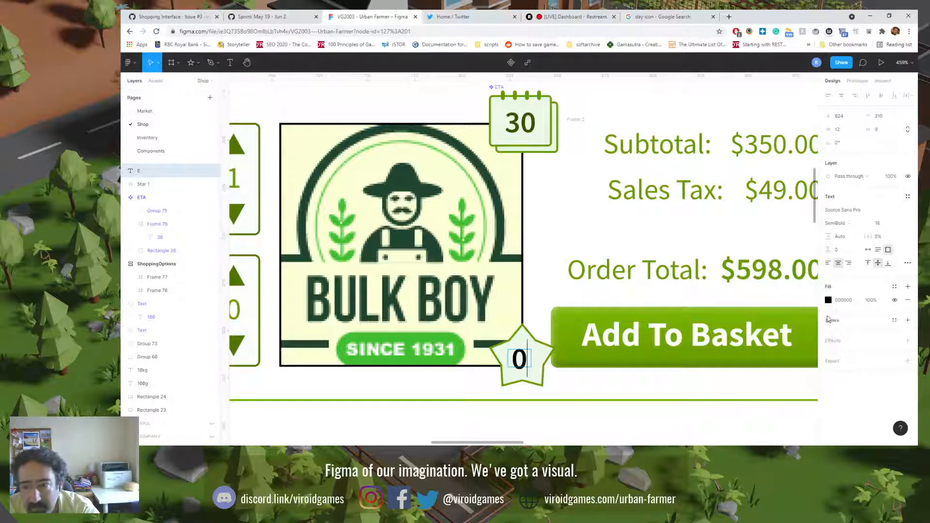
click(829, 301)
click(810, 406)
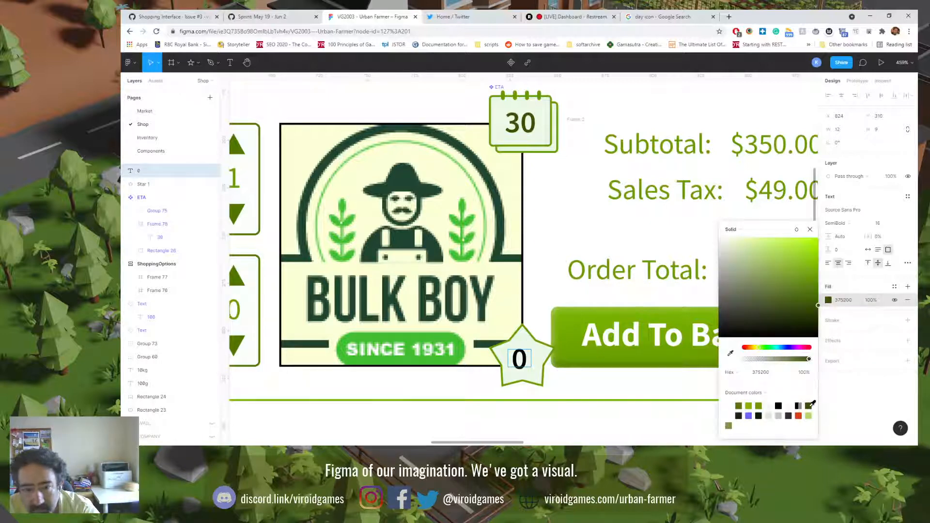
Step: Recolour the "0" text in the star from black to the dark green document colour 375200
click(829, 411)
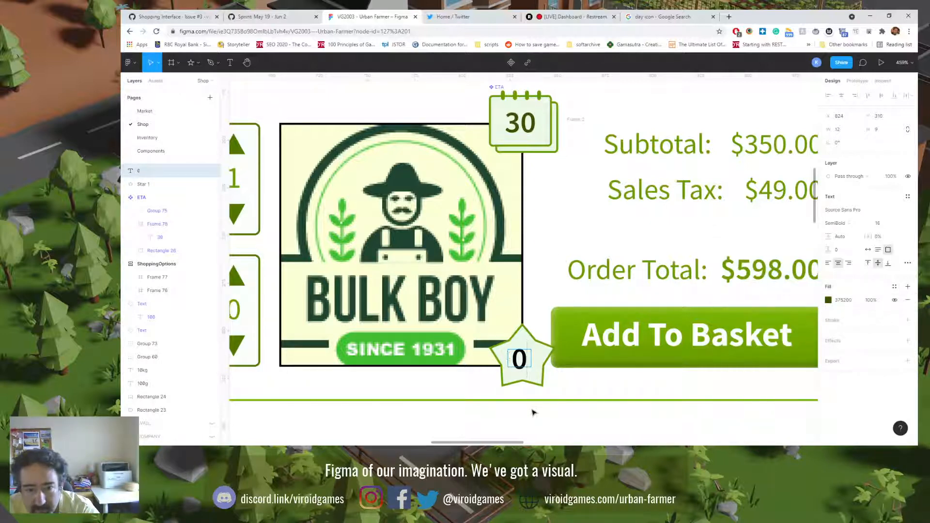
key(Escape)
click(829, 300)
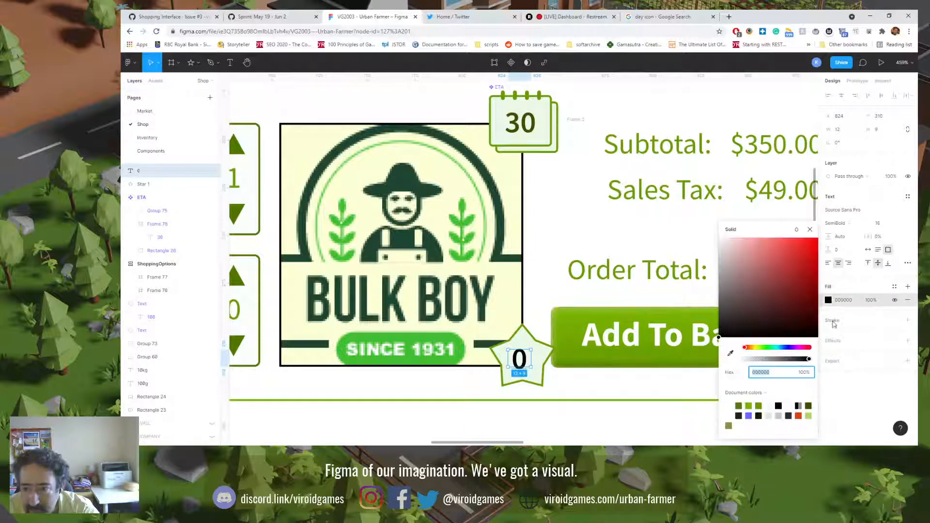
click(810, 406)
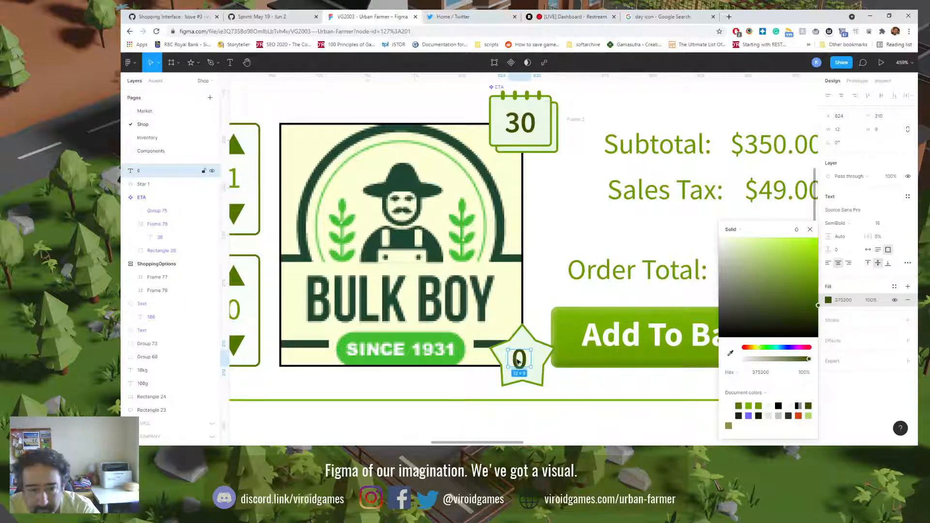
Step: Fit the "0" text box to its content with auto width and position it in the middle of the star
drag(518, 360, 522, 360)
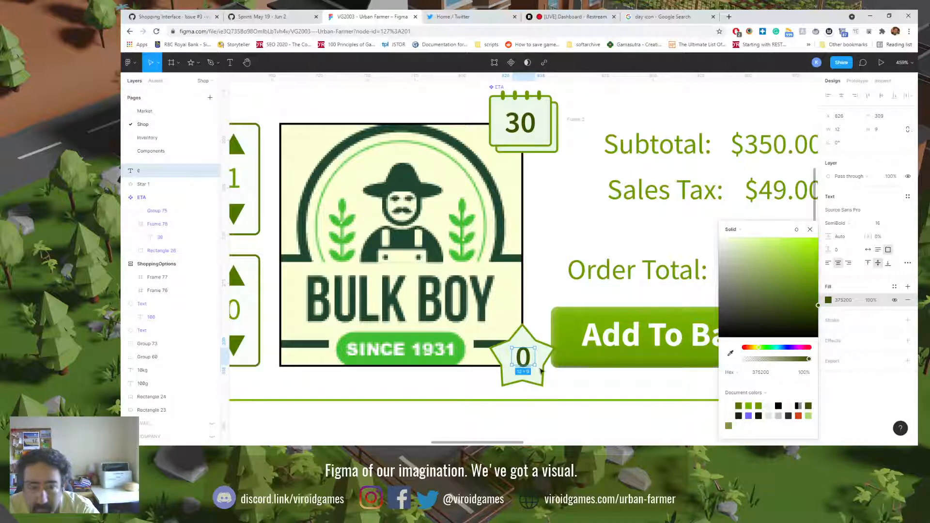
double_click(536, 358)
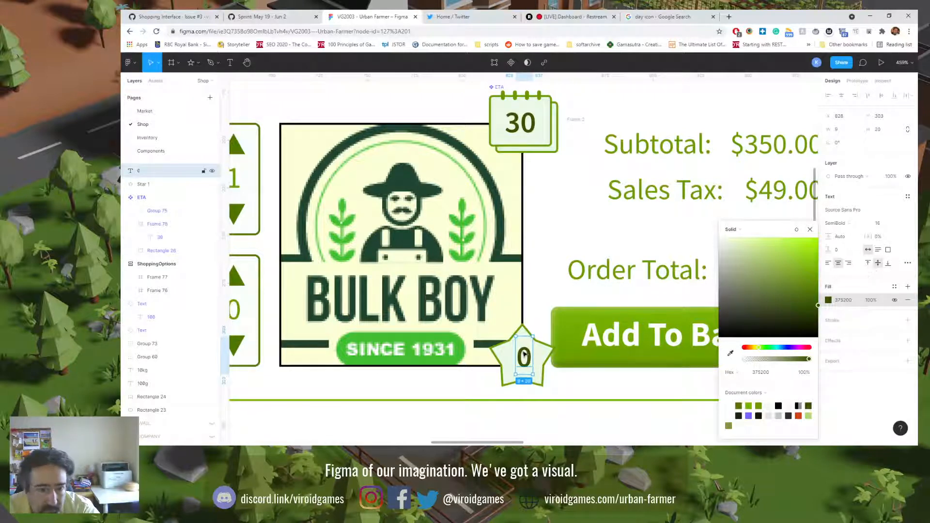
drag(526, 355, 524, 355)
Step: Align the "0" text and the star on their horizontal centres
shift+click(537, 354)
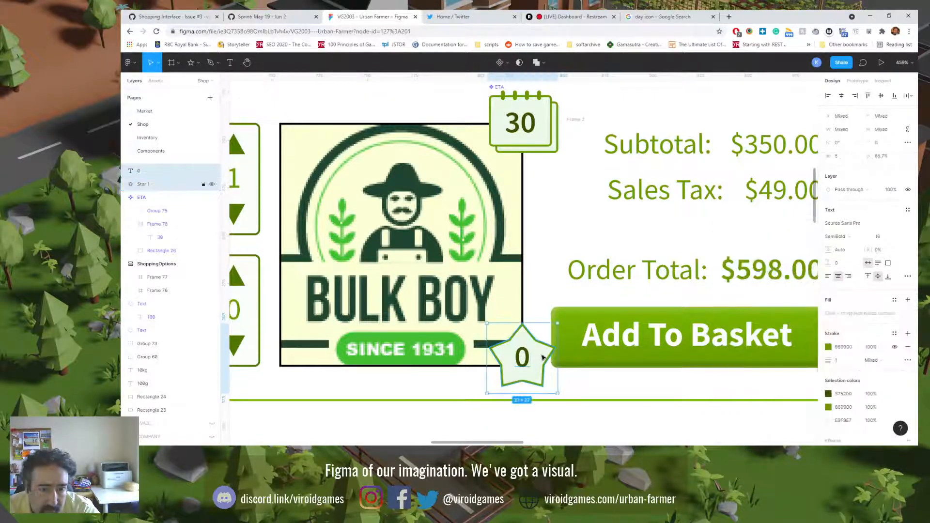
click(842, 97)
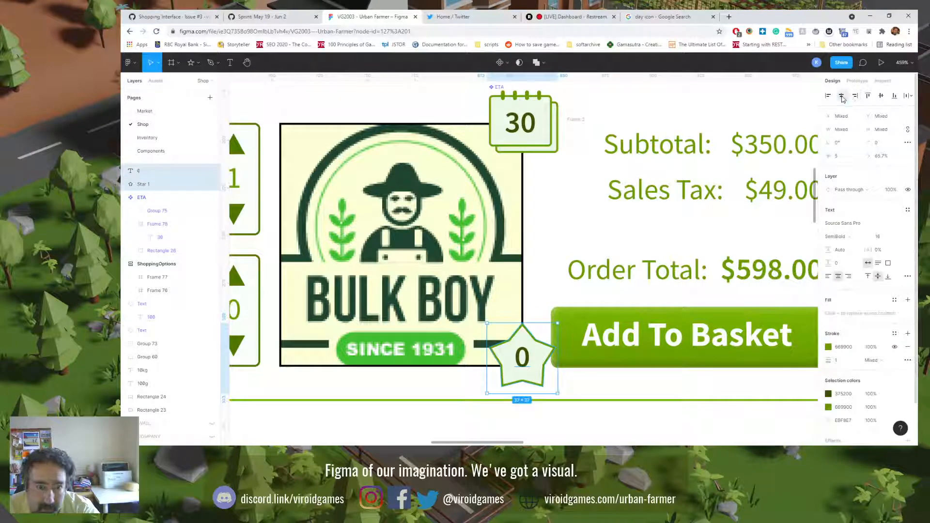
click(525, 363)
shift+click(538, 374)
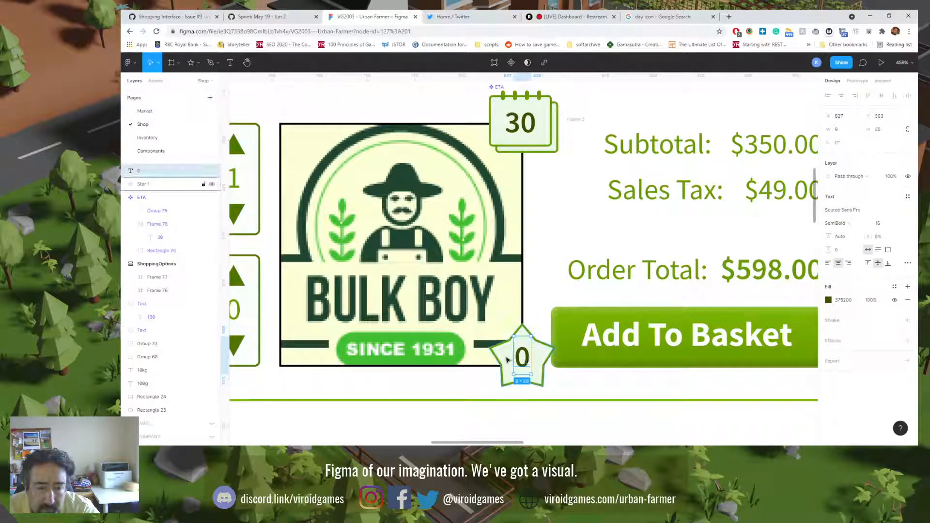
click(855, 96)
click(842, 97)
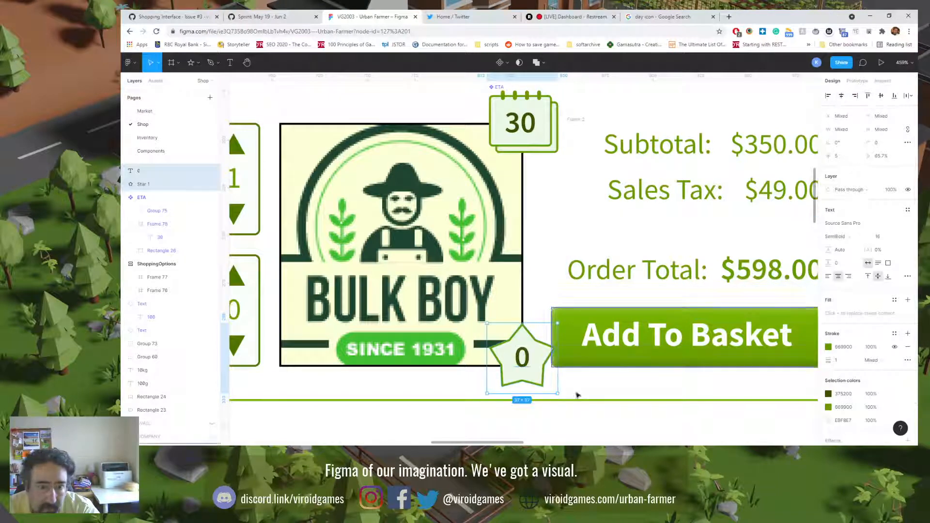
click(509, 416)
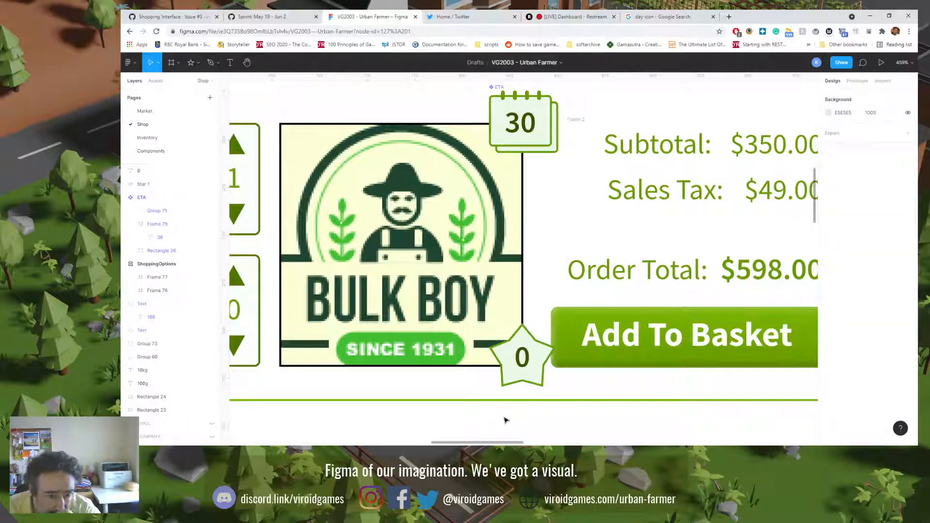
Step: Resize the star badge on the supplier logo to 33 × 33
click(513, 387)
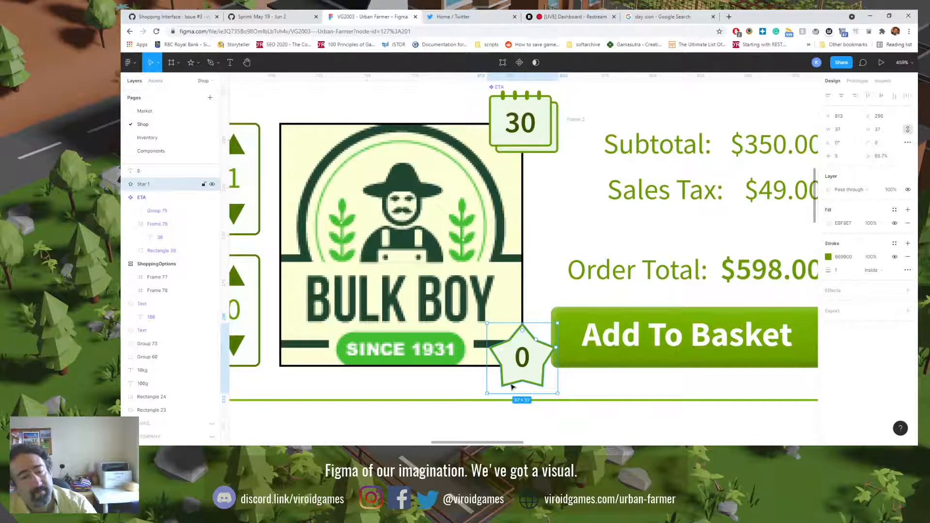
key(shift+0)
click(524, 325)
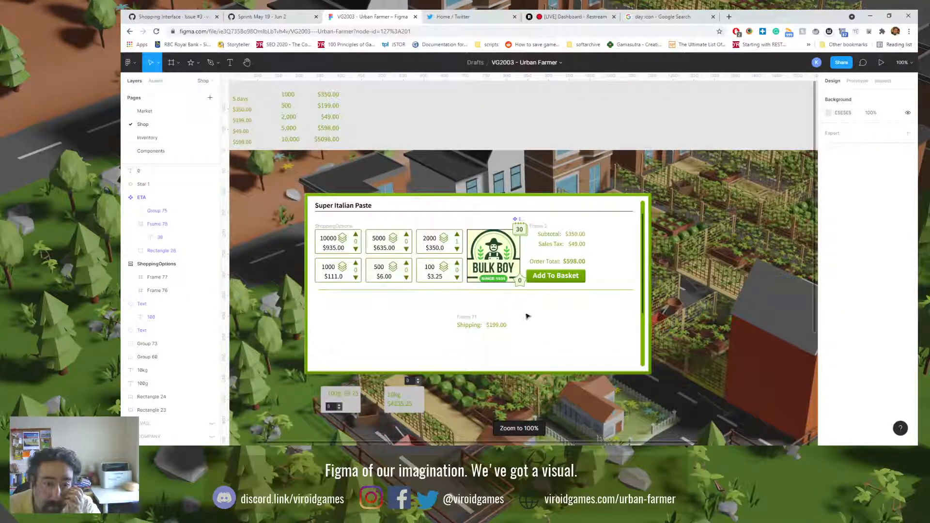
click(516, 287)
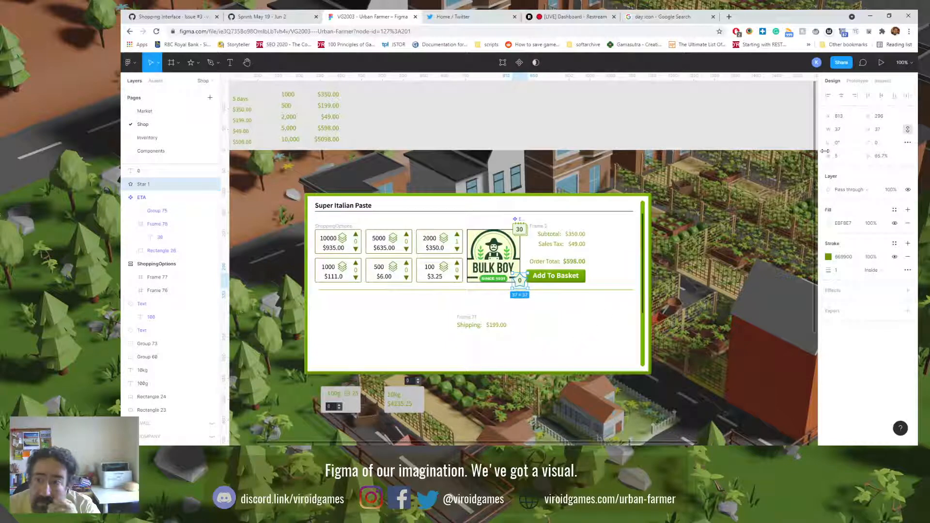
click(878, 131)
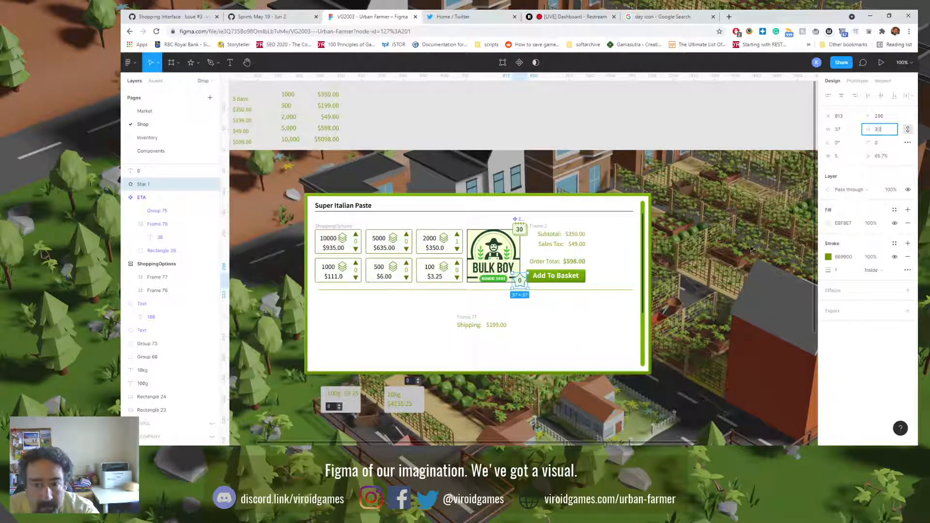
key(Return)
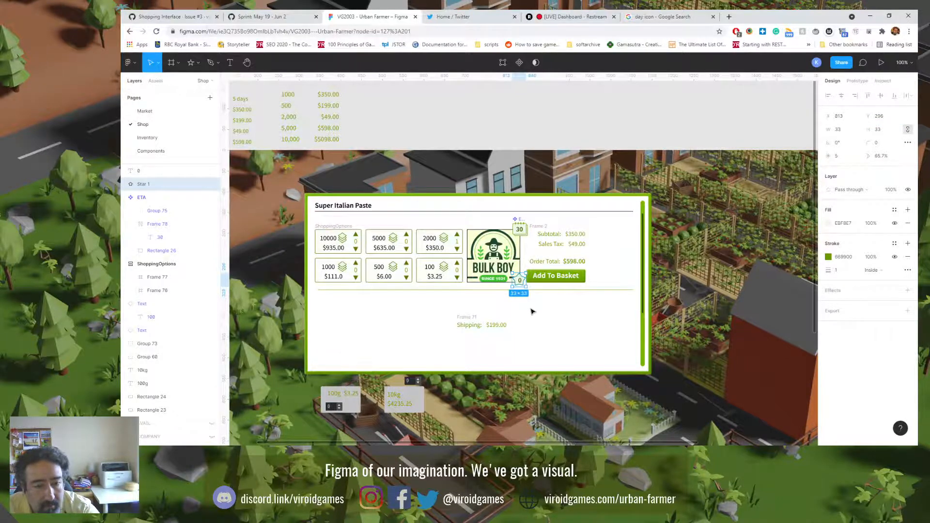
scroll(532, 312, up, 6)
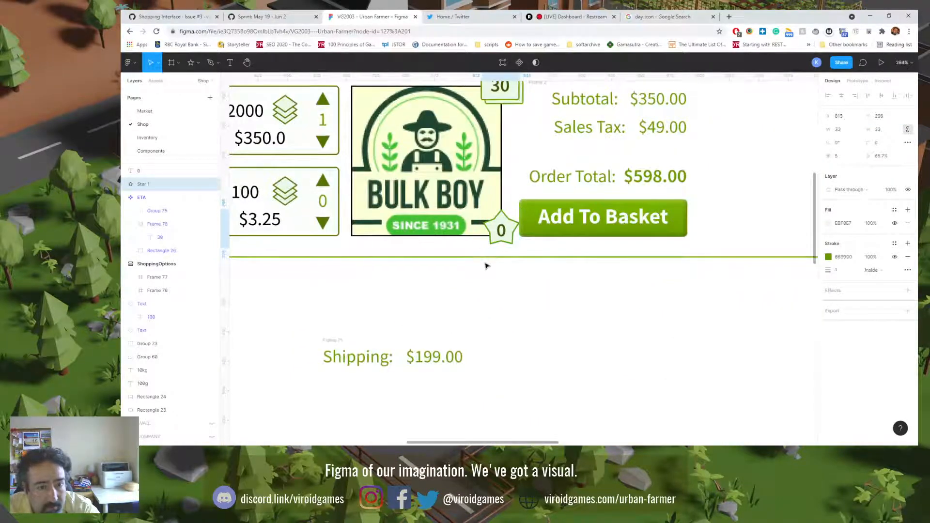
click(487, 266)
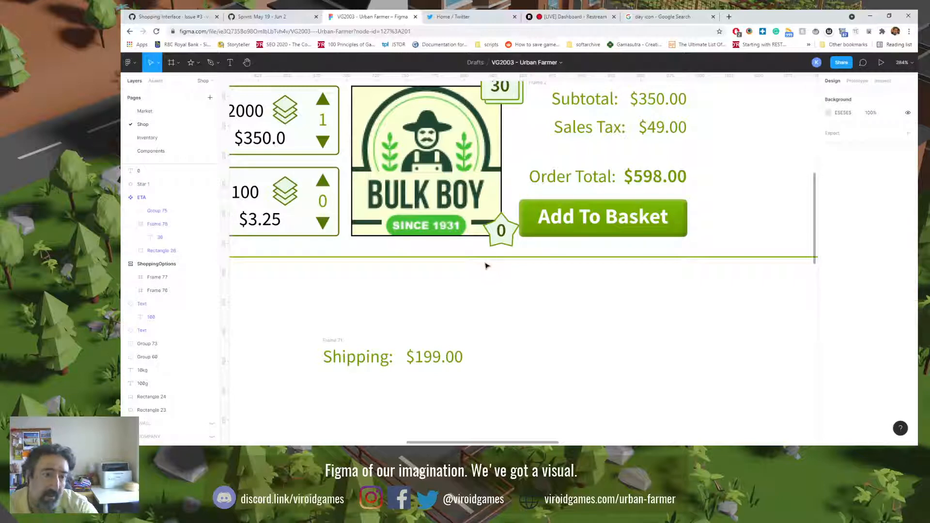
Step: Delete the leftover 100g and 10kg draft cards, with their texts and quantity selectors, below the shop panel
key(shift+0)
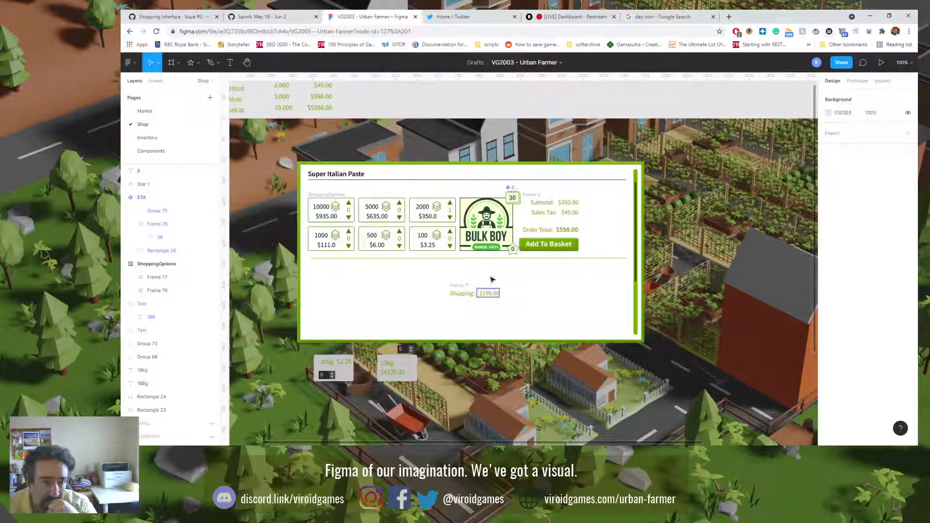
click(482, 236)
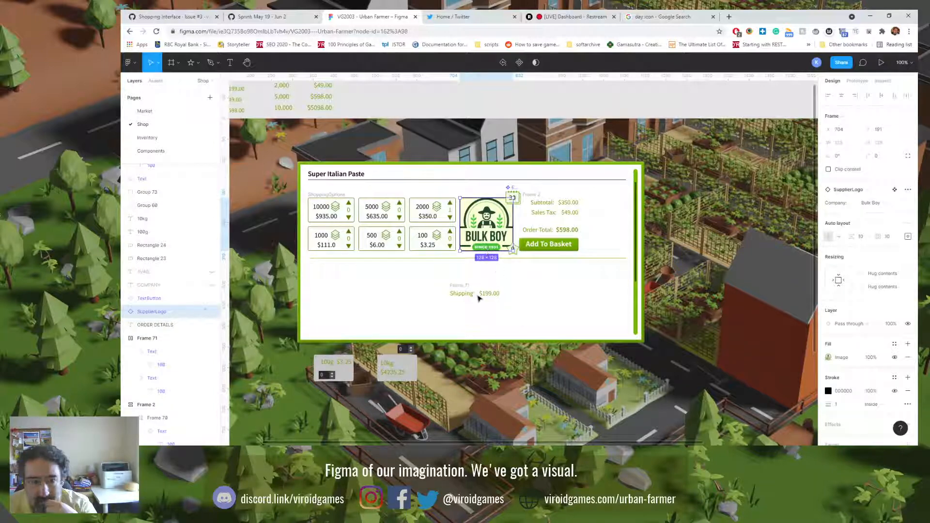
click(461, 289)
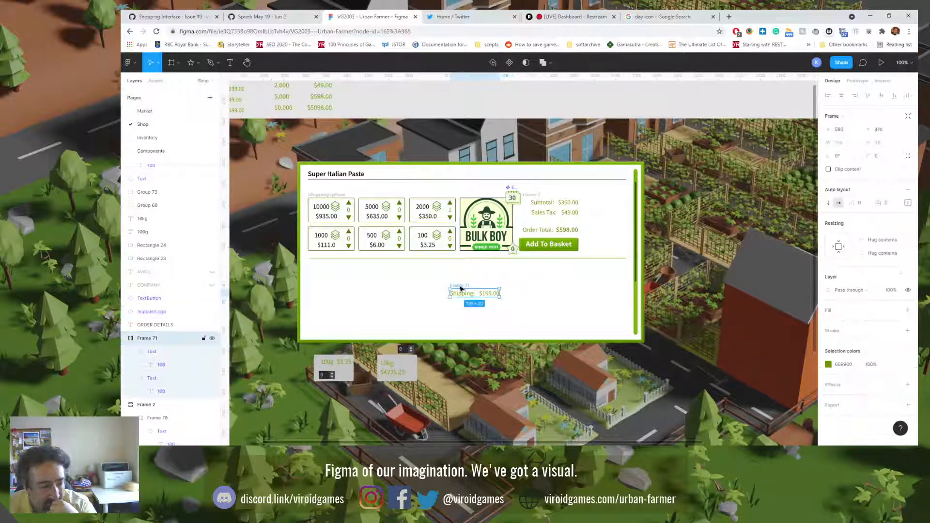
drag(312, 411, 410, 370)
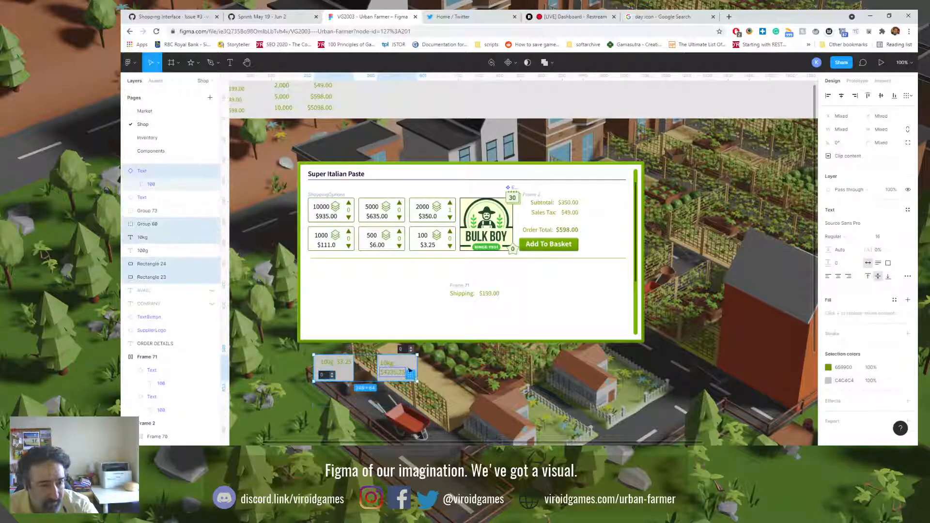
key(Delete)
click(406, 350)
key(Delete)
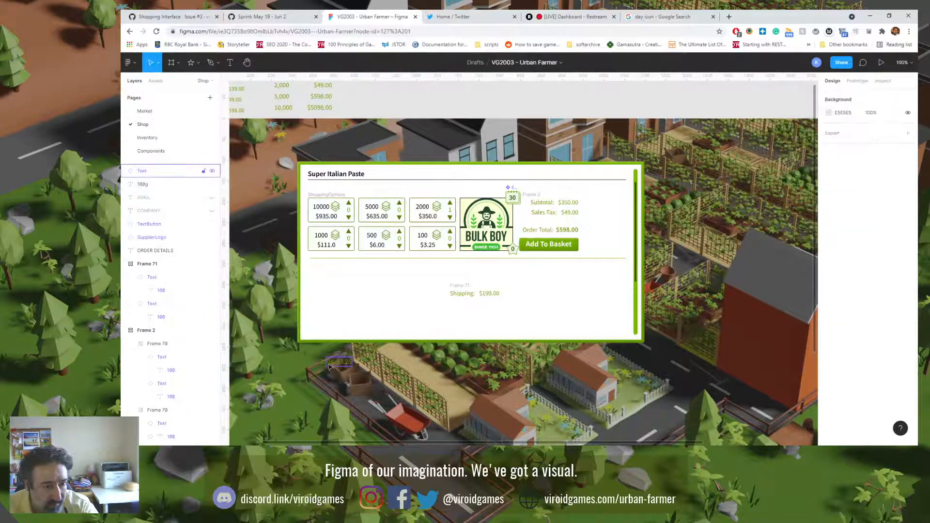
click(343, 362)
key(Delete)
click(327, 366)
key(Delete)
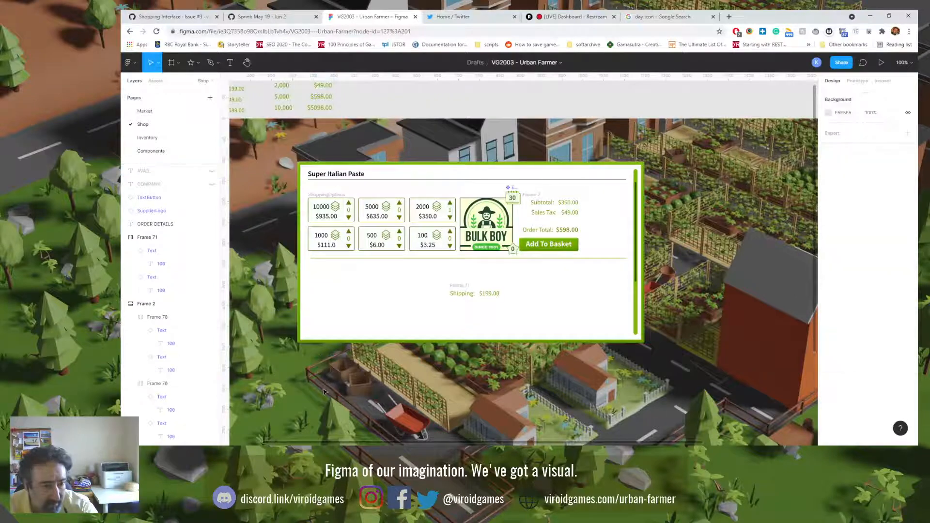
Step: Move the ORDER DETAILS text from the trees beside the shop panel into the panel's empty lower area, at X 372, Y 453
drag(334, 368, 486, 375)
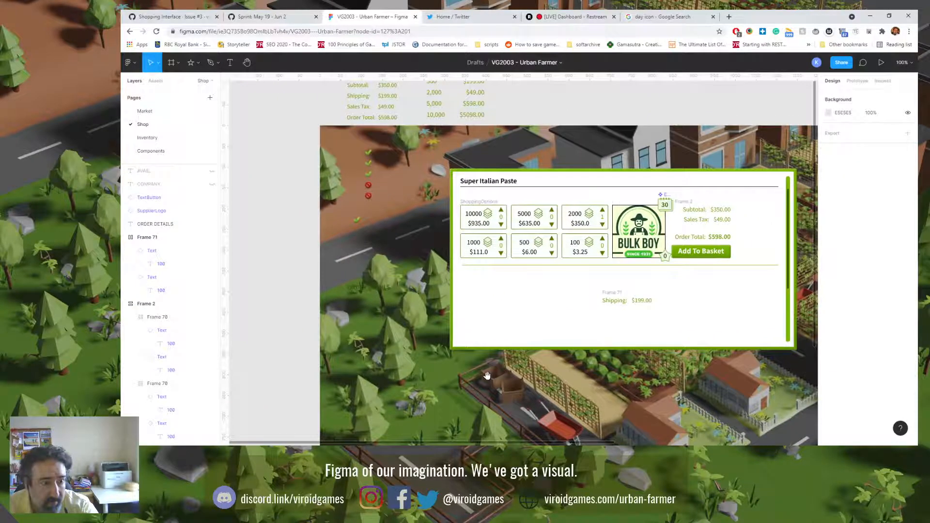
click(364, 291)
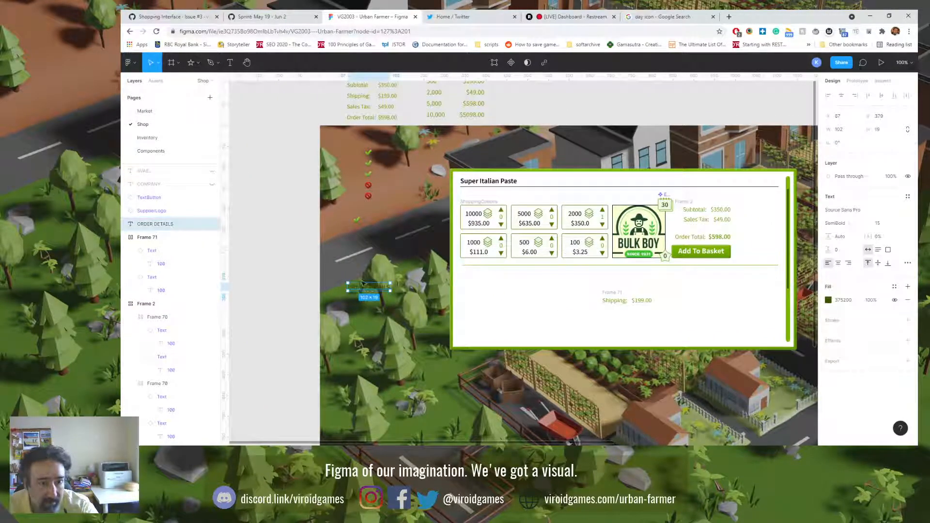
drag(363, 284, 489, 315)
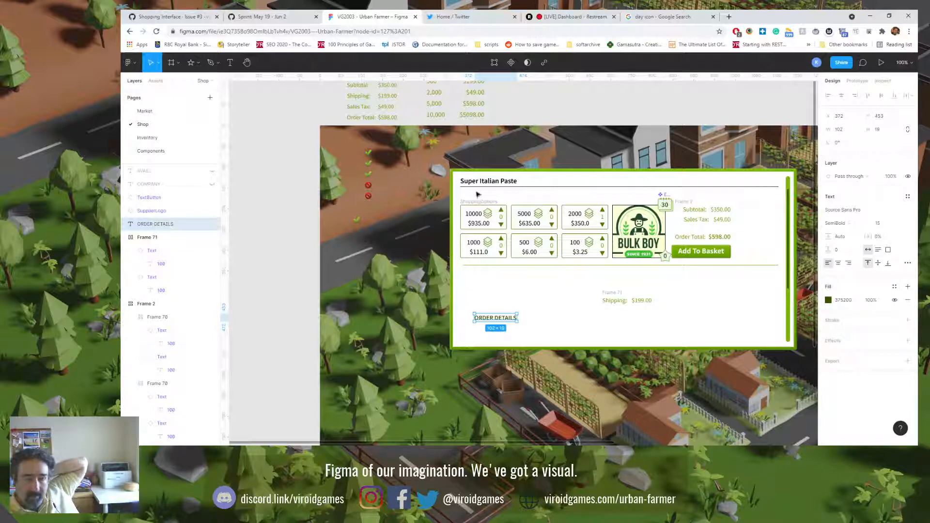
drag(389, 177, 393, 200)
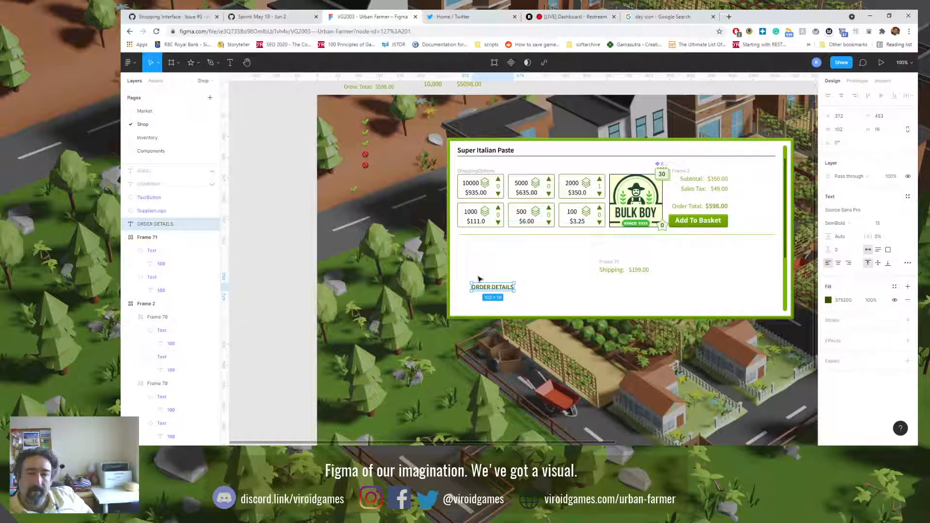
click(698, 192)
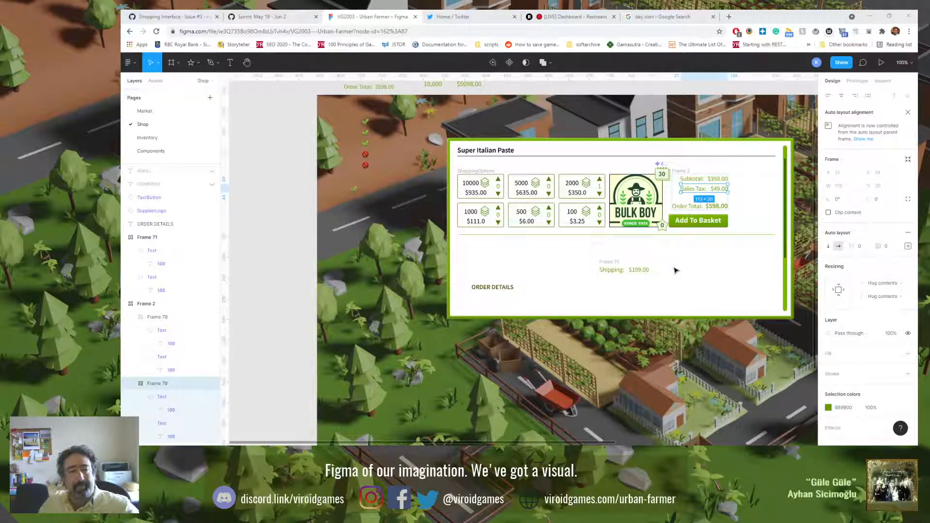
Step: Switch to Spotify and skip forward through the Liked Songs to the track "Bir Derdim Var"
click(539, 451)
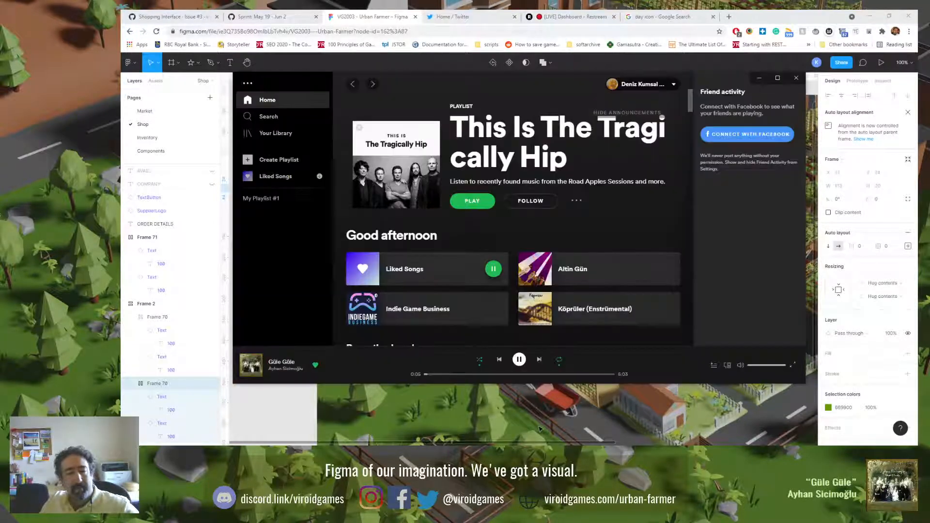
click(539, 360)
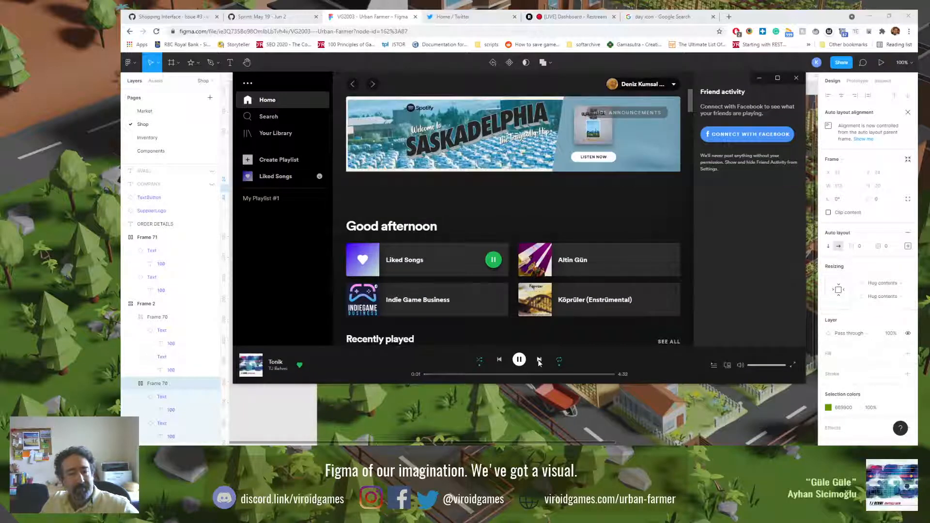
click(539, 361)
click(539, 361)
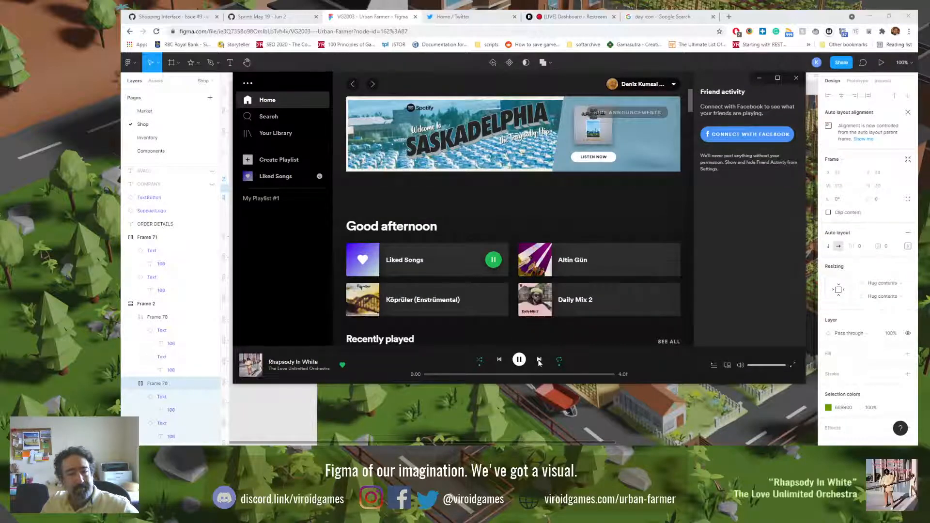
click(539, 360)
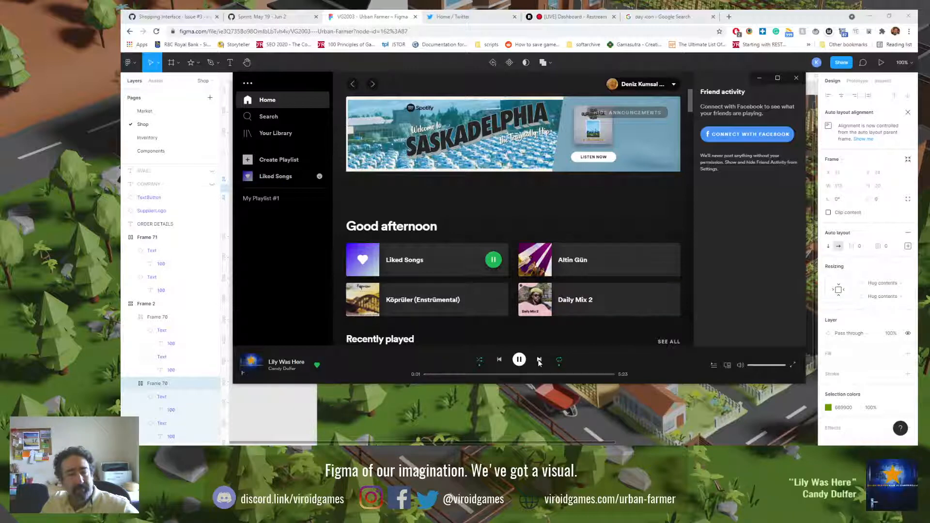
click(539, 361)
click(540, 361)
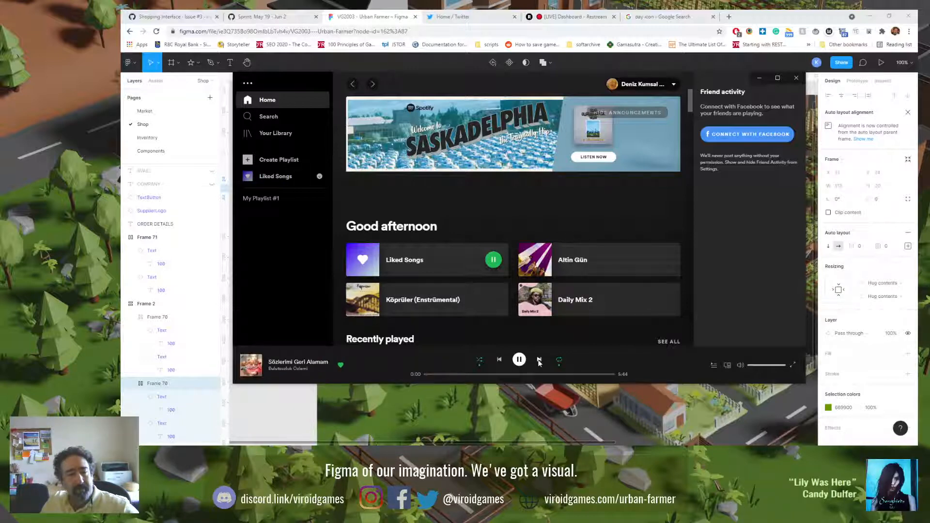
click(539, 361)
click(539, 361)
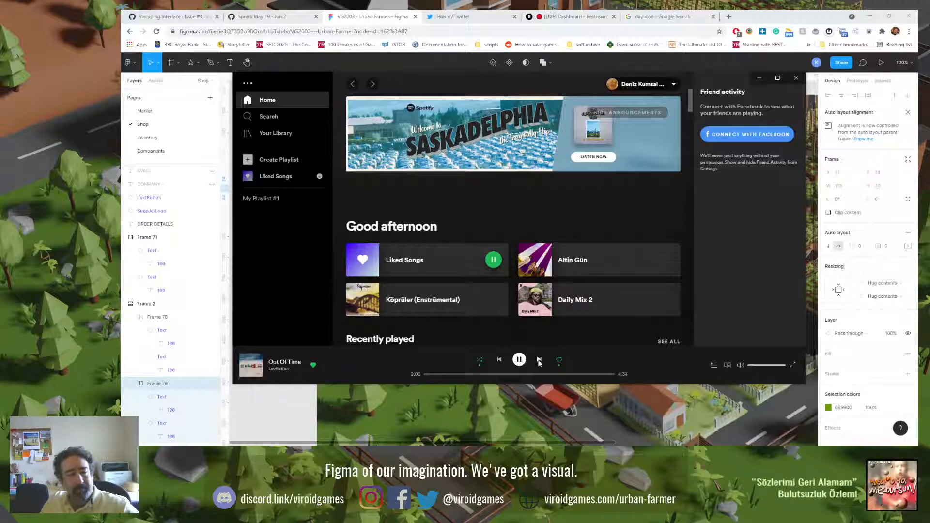
click(540, 361)
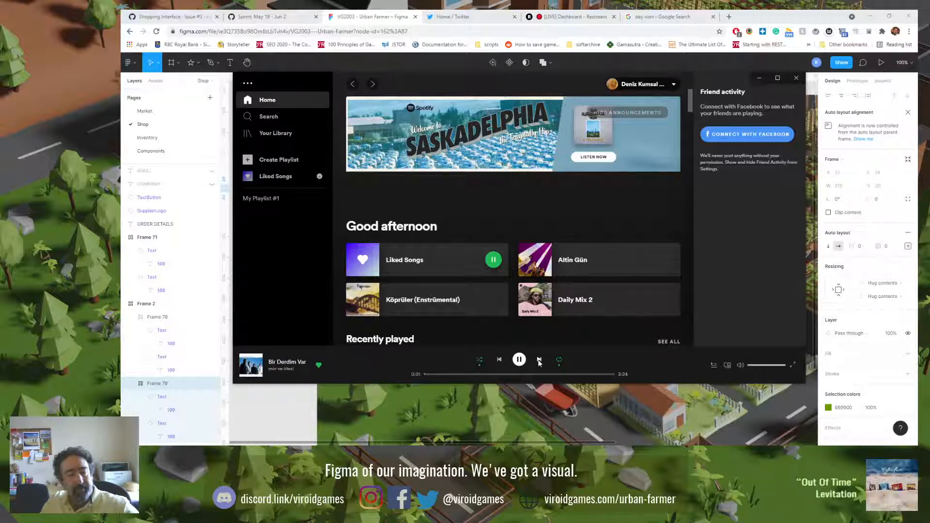
Step: Skip to the next track in Spotify, "Crying at the Discotheque", and return to the Figma file
click(539, 361)
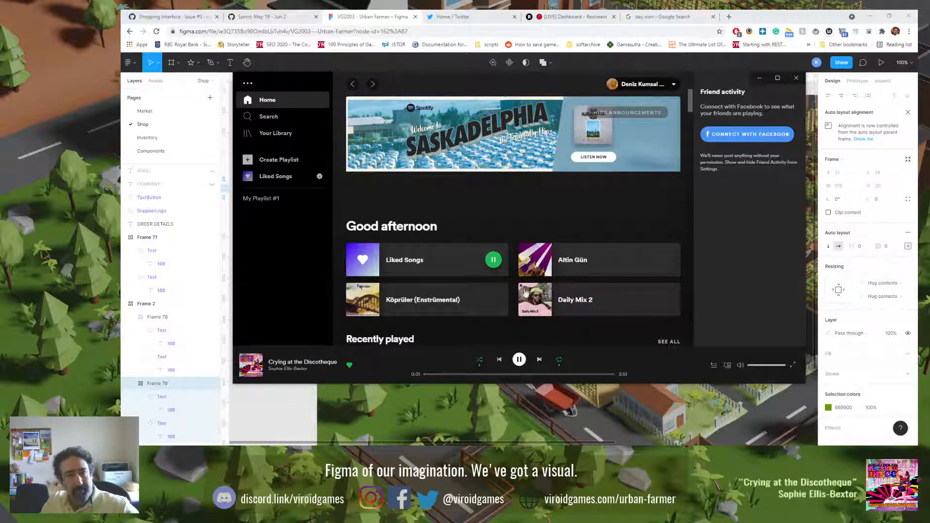
click(373, 13)
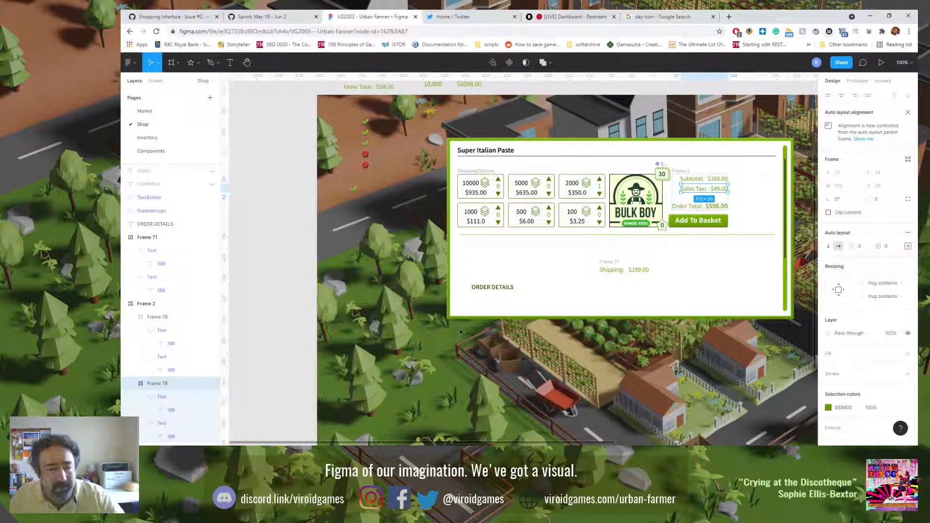
Step: Duplicate the ORDER DETAILS text and place the copy directly above the original, keeping the same horizontal position
click(483, 288)
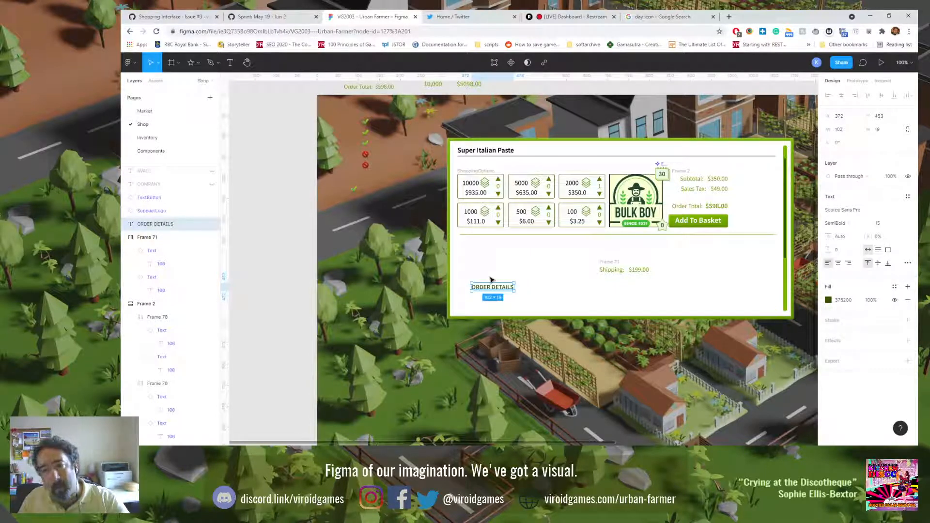
key(ctrl+v)
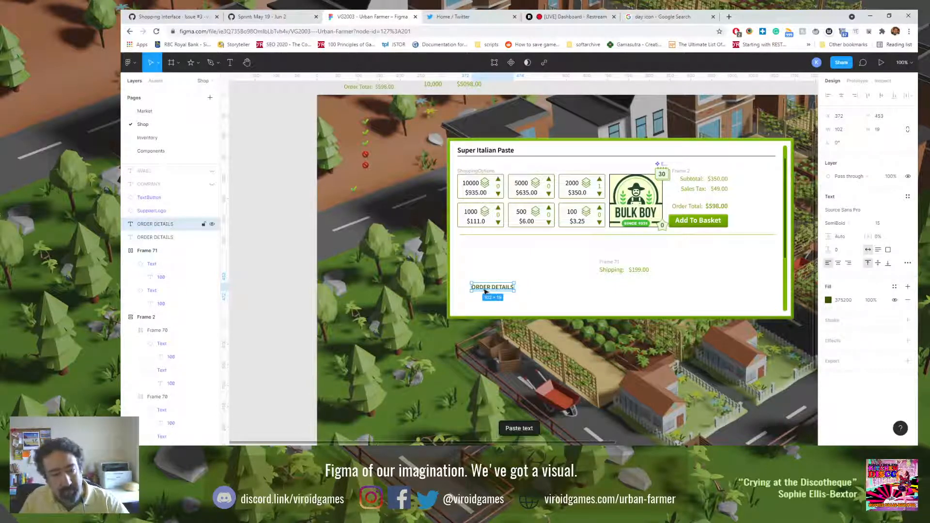
drag(484, 290, 482, 268)
Step: Replace the copied text with "Shipping costs will be calculated when you finalize your order for a particular supplier."
double_click(481, 267)
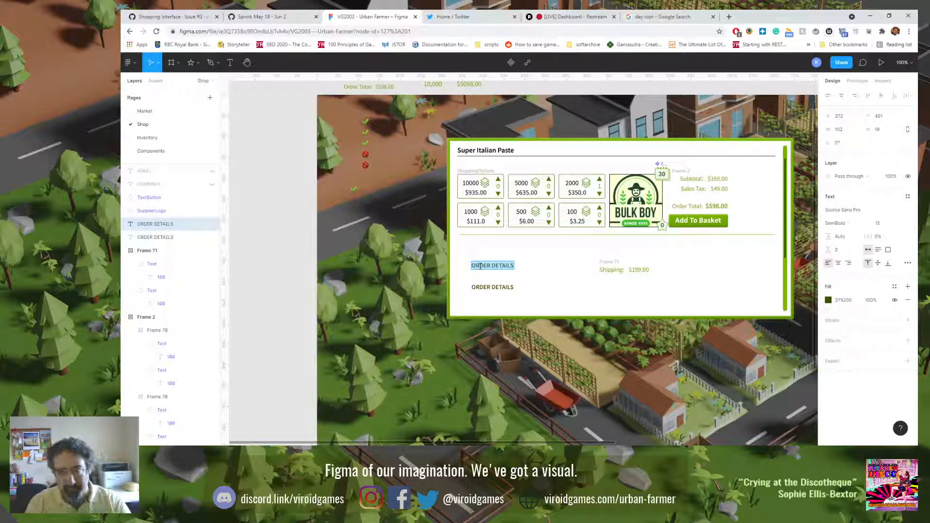
text(Shiiping)
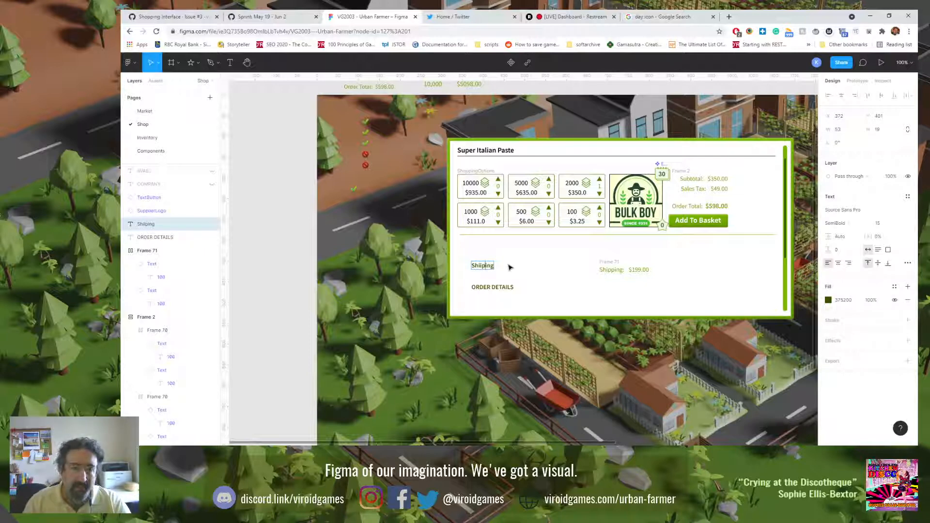
text(p)
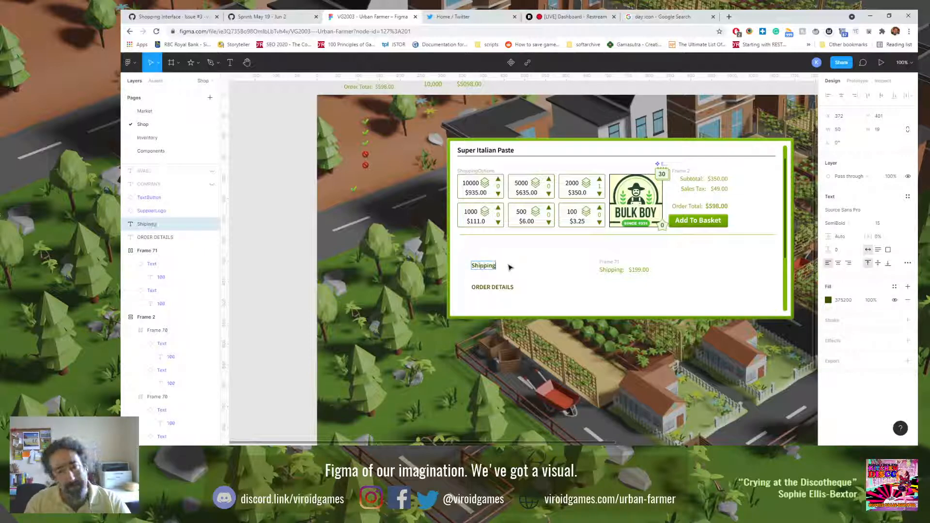
text( costs)
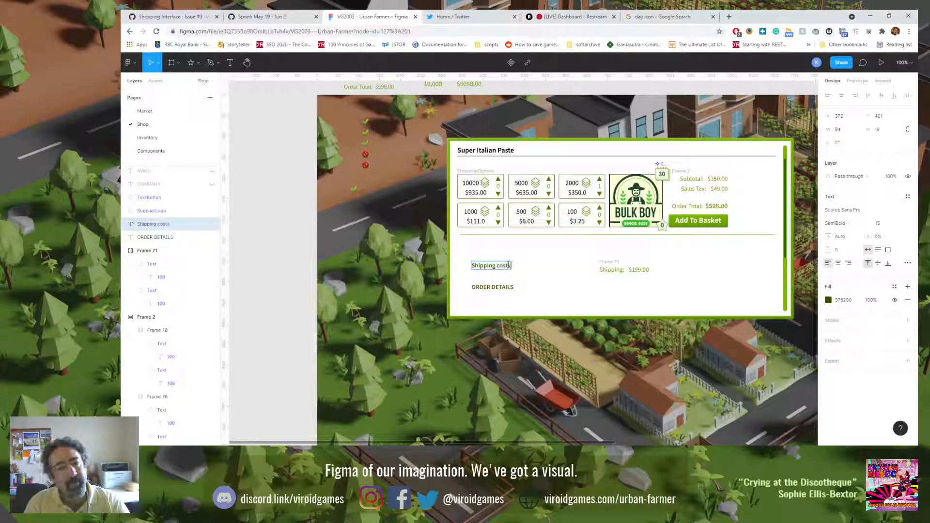
text( will be)
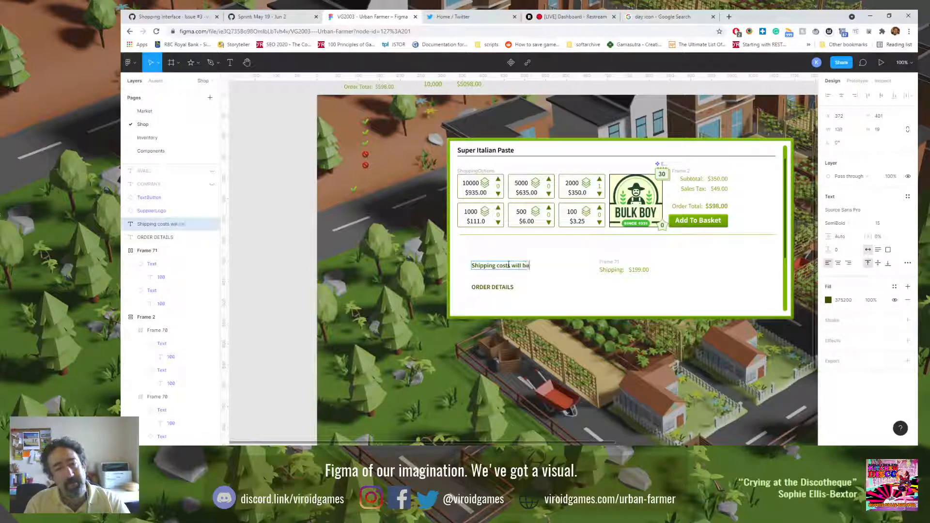
text( calculated)
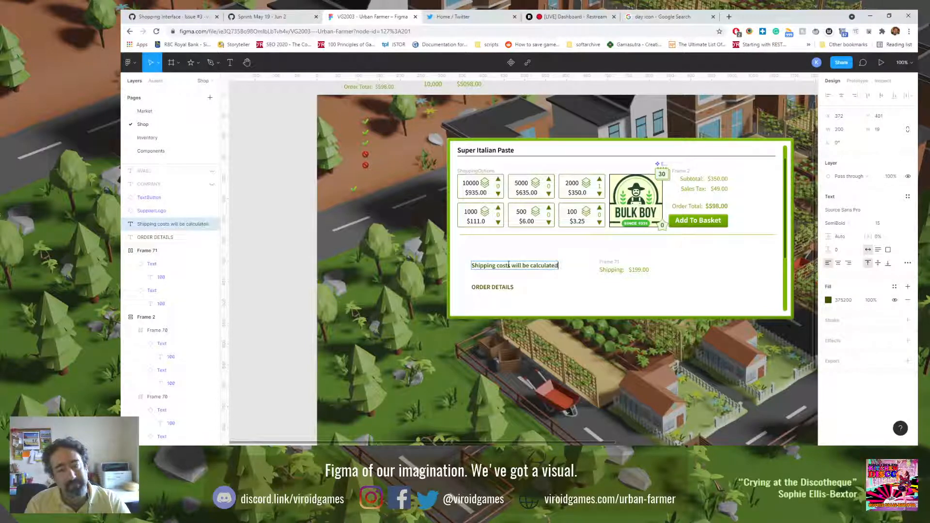
text( whe)
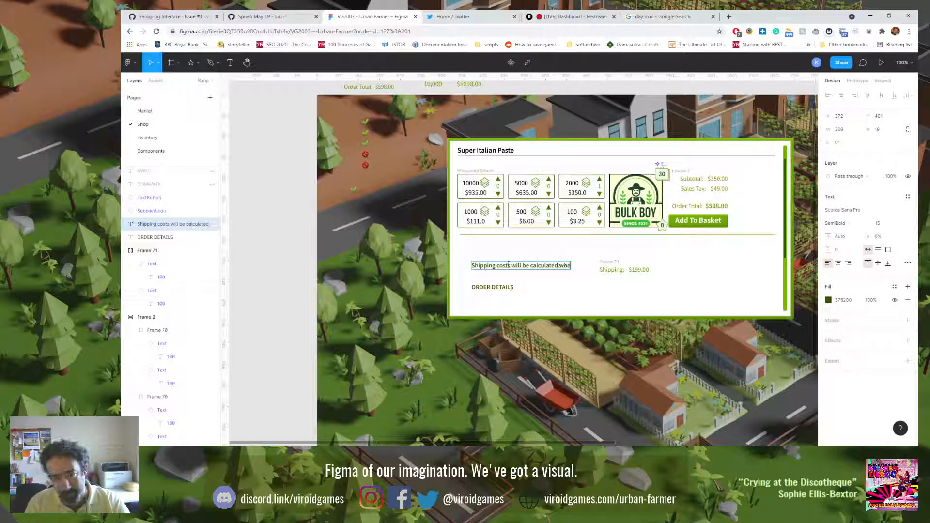
text(n you linaliz)
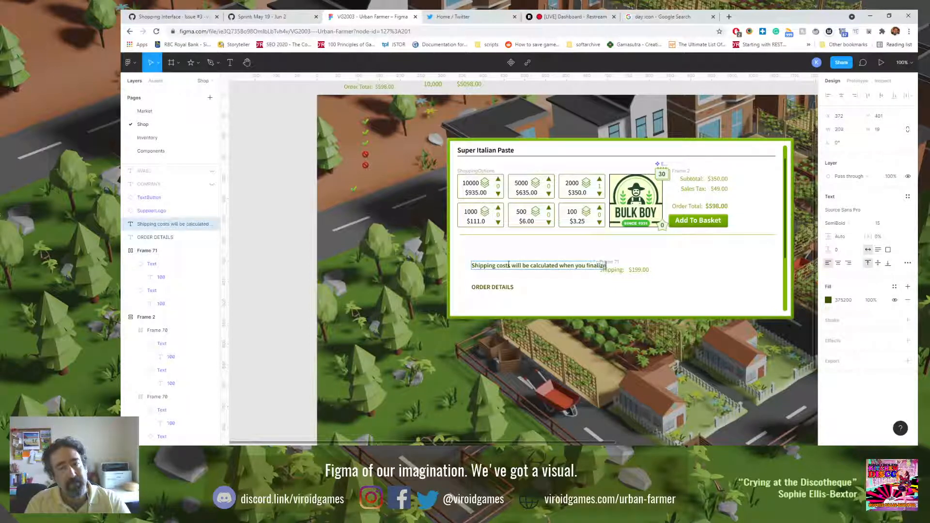
text(e your orde)
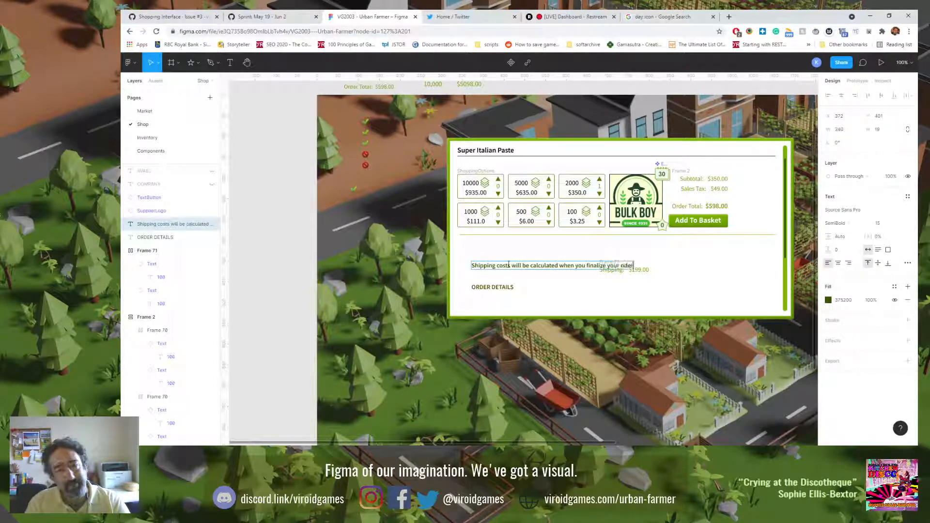
key(BackSpace)
key(BackSpace)
key(BackSpace)
text(rder for)
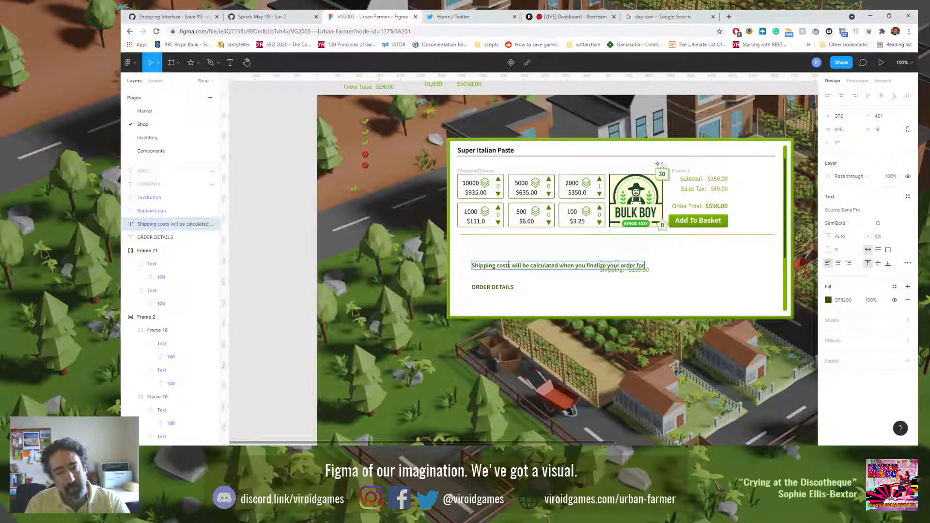
text( a pa)
key(BackSpace)
key(BackSpace)
text(a partic)
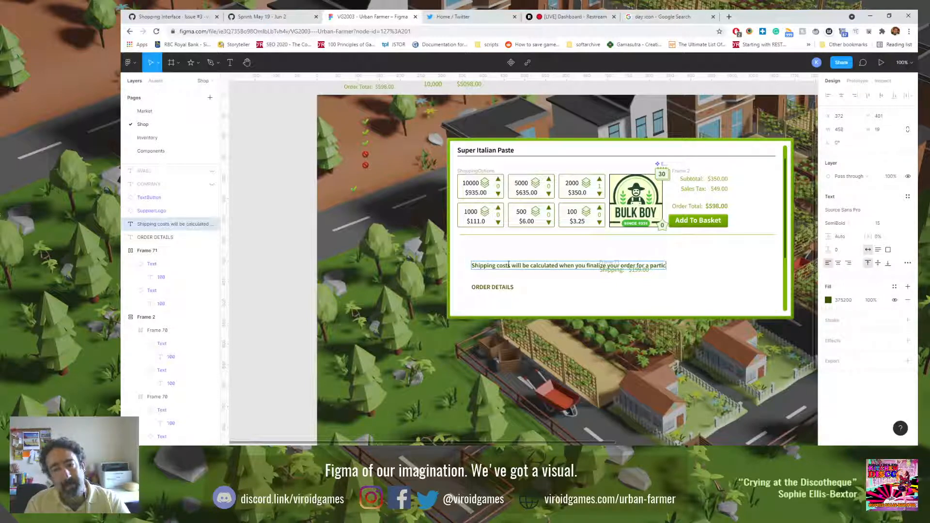
text(ul)
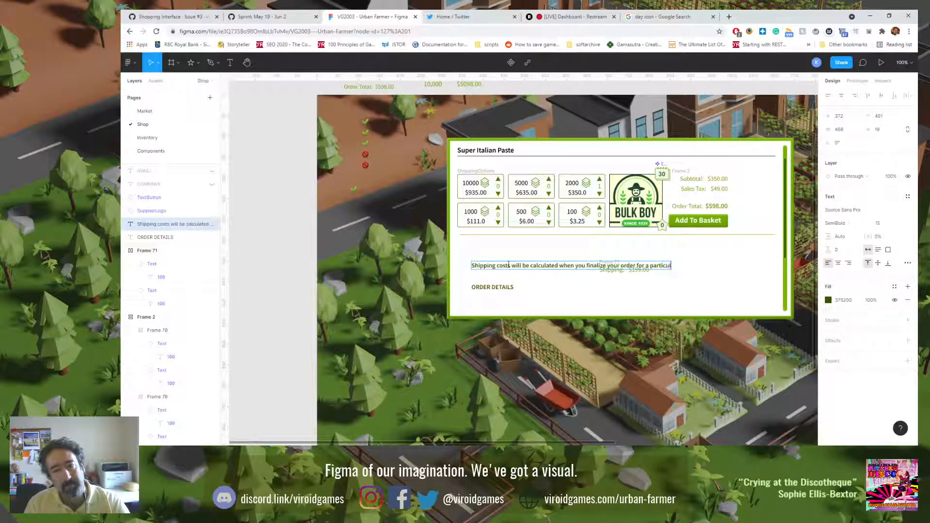
text(ar suppli)
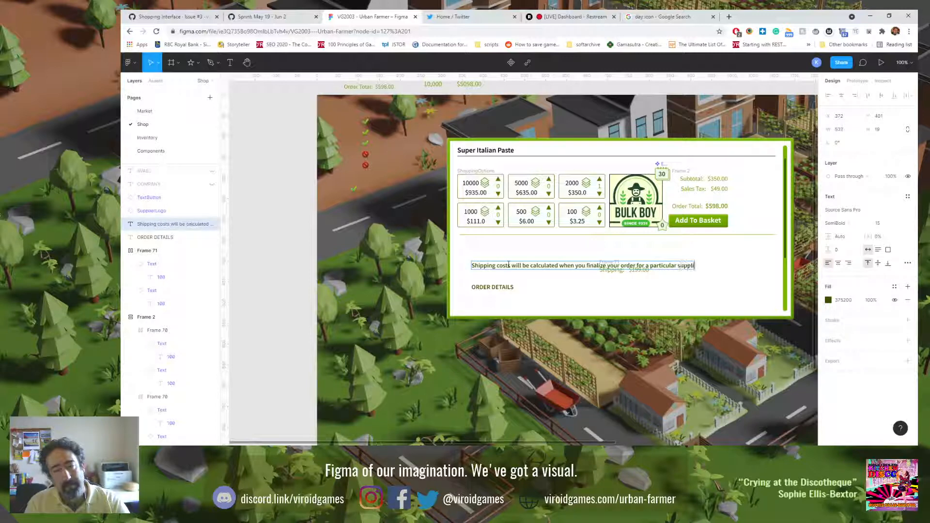
text(er.)
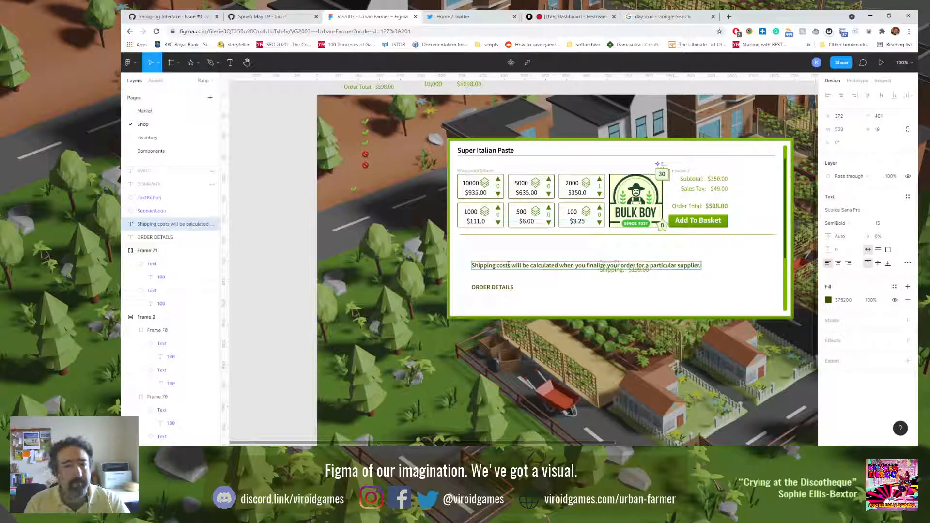
key(Escape)
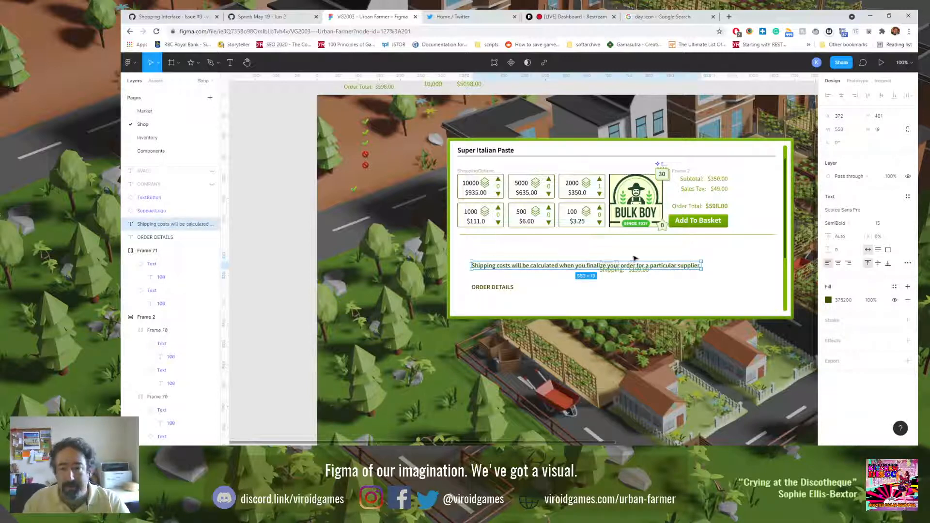
Step: Set the shipping note to font size 14 with right-aligned text and move it down to the shop panel's lower edge
text(14)
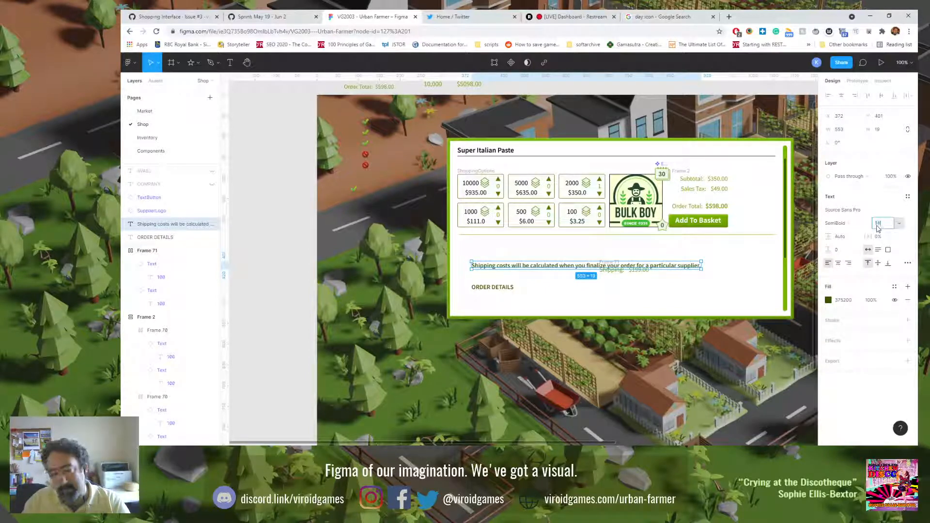
key(Return)
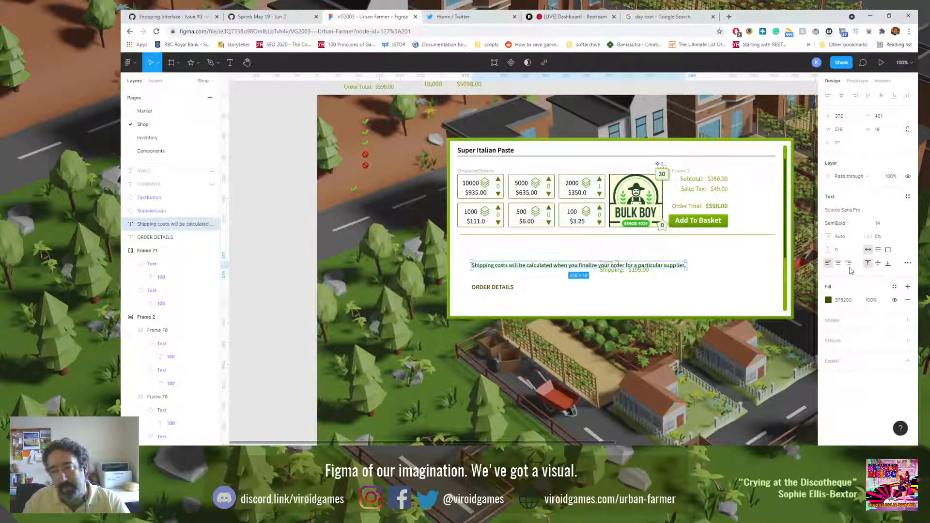
click(848, 263)
drag(542, 258, 517, 311)
Step: Move the dark divider line from under the Super Italian Paste title to just above the shipping note, at Y 494
click(562, 157)
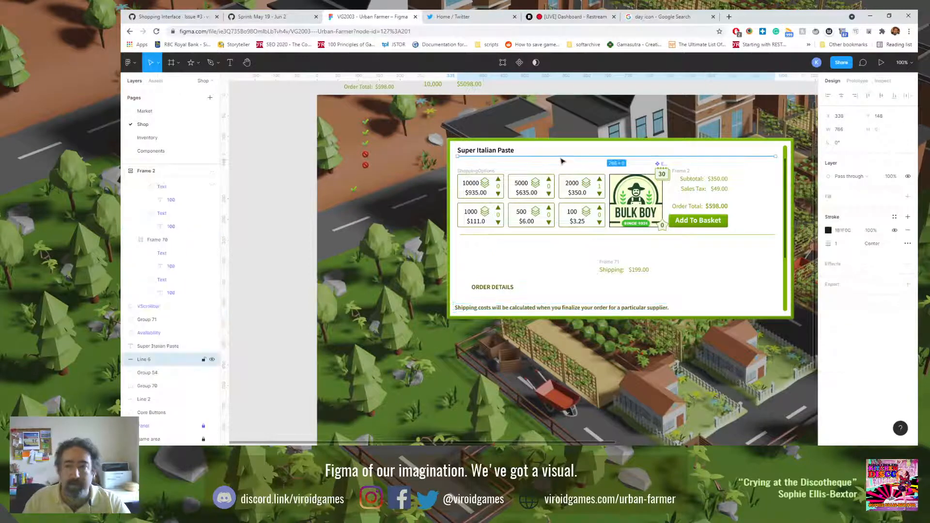
drag(560, 159, 498, 310)
Step: Left-align the shipping note's text and align its left edge with the Super Italian Paste title
click(493, 311)
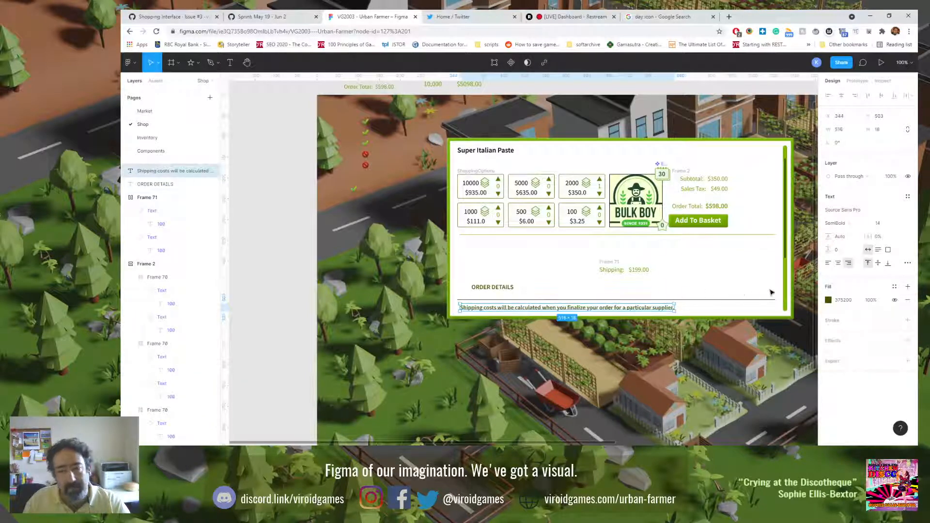
click(828, 263)
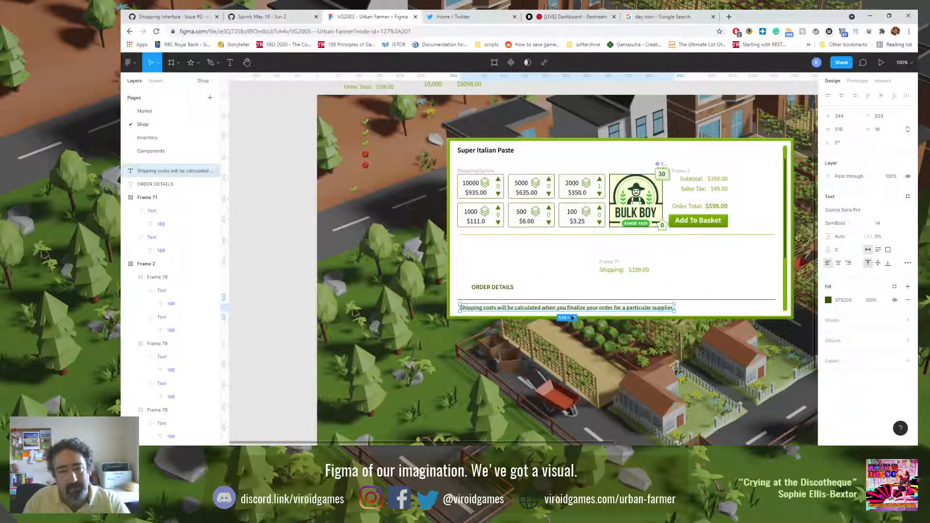
shift+click(477, 152)
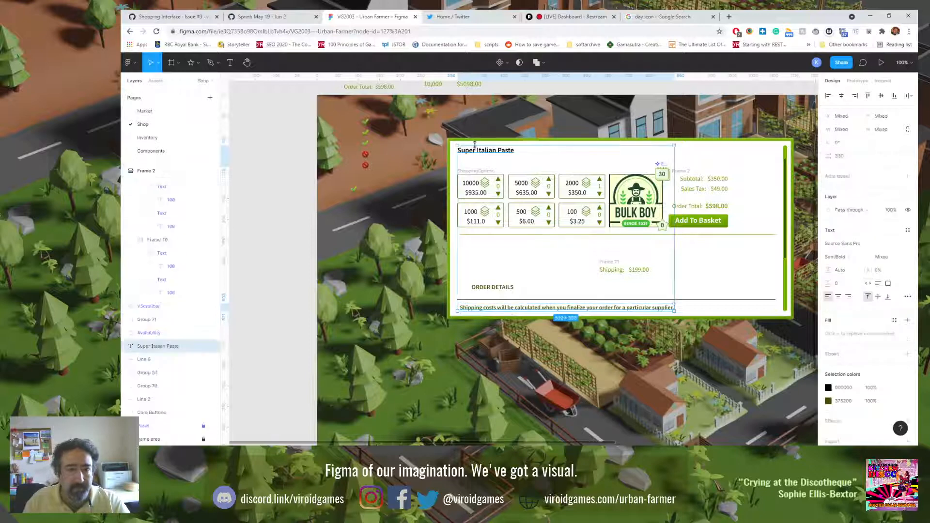
click(828, 96)
click(428, 266)
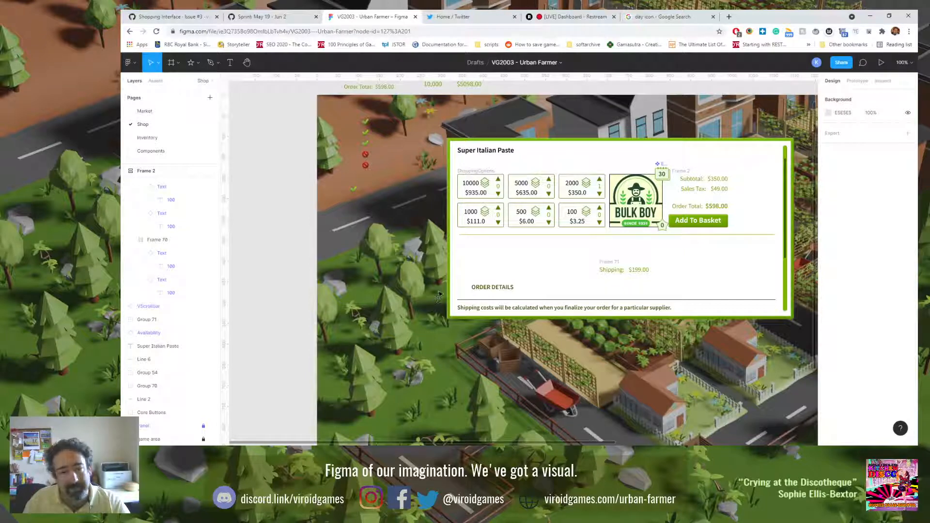
Step: Extend the right end of the divider line above the shipping note so the line is 794 wide
click(784, 270)
click(774, 299)
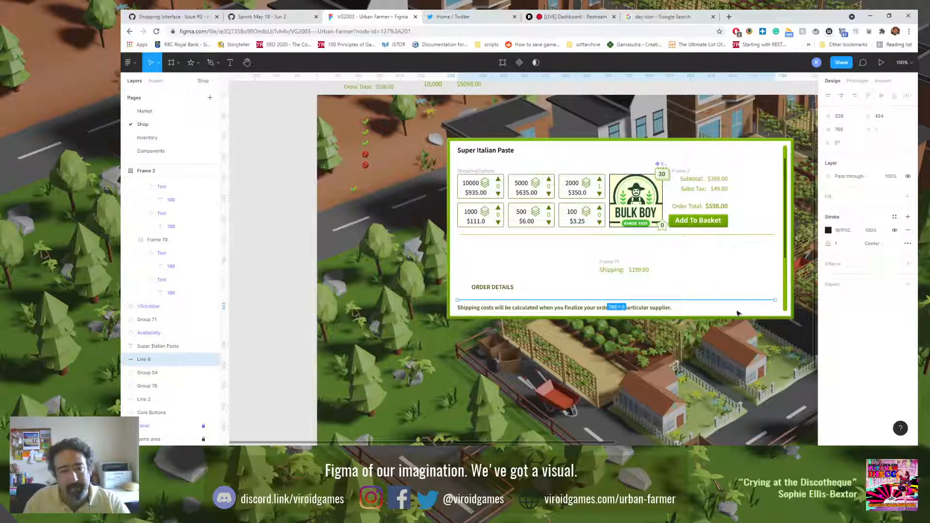
drag(776, 300, 787, 302)
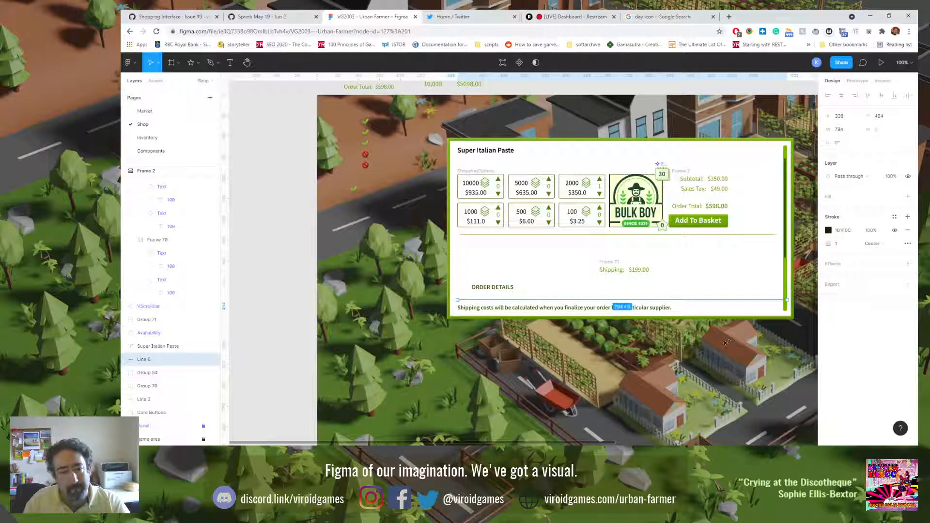
click(777, 274)
Step: Shorten the shop panel's vertical scrollbar from its lower end to a height of 360, so it ends above the divider line
click(785, 310)
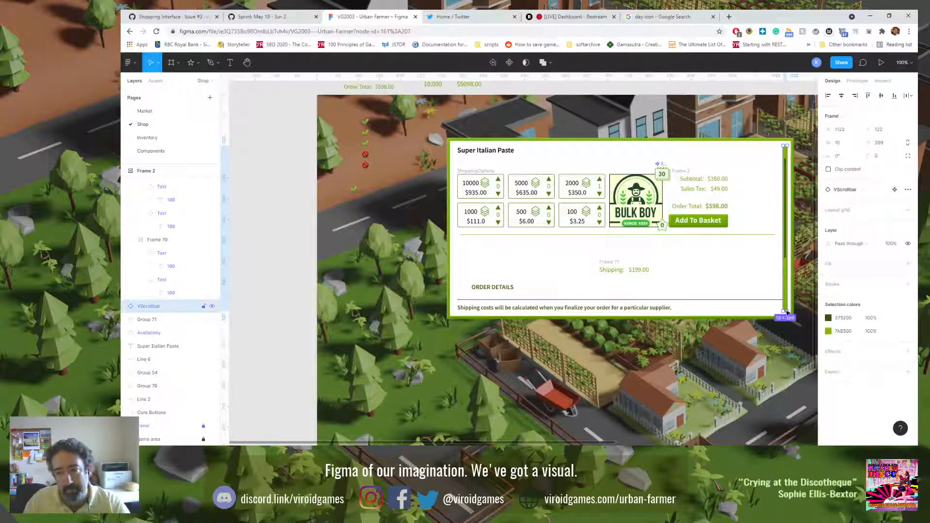
drag(785, 312, 776, 258)
scroll(785, 312, up, 5)
scroll(785, 313, up, 5)
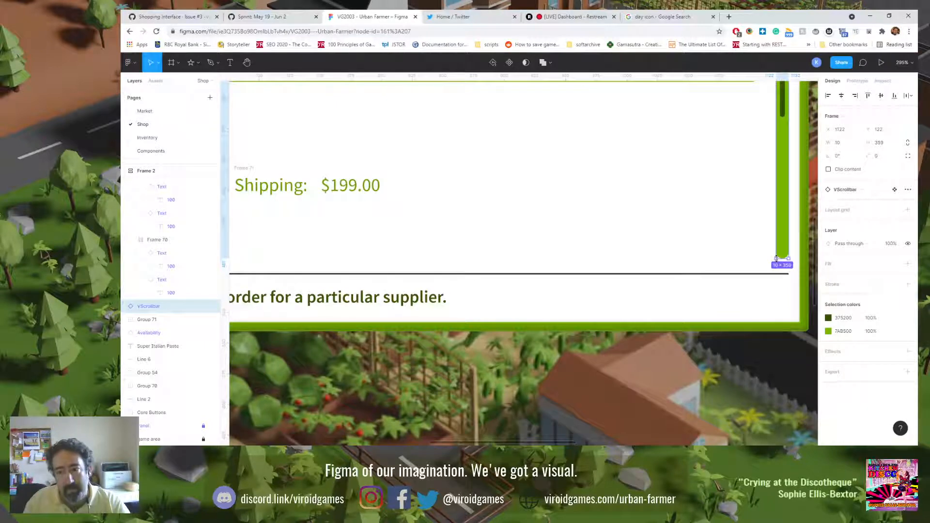
drag(776, 258, 777, 260)
scroll(737, 238, down, 6)
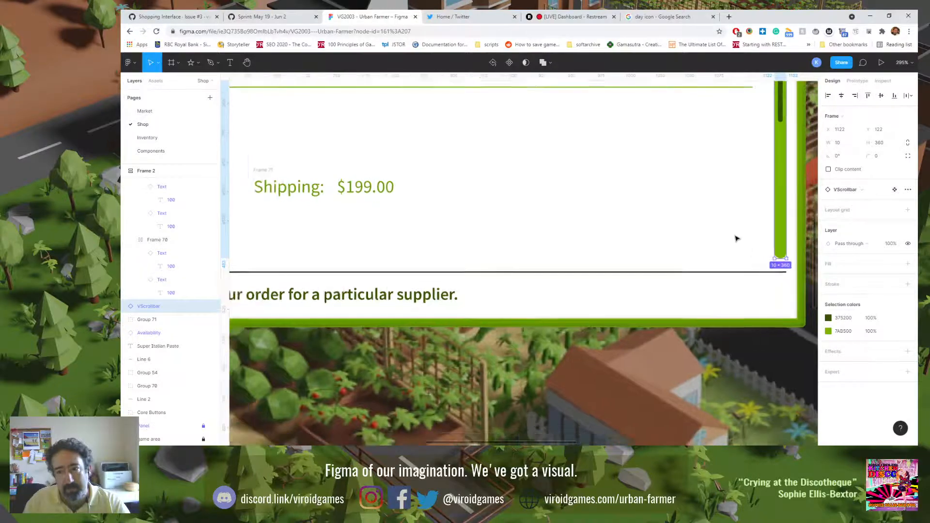
key(Escape)
scroll(723, 203, down, 5)
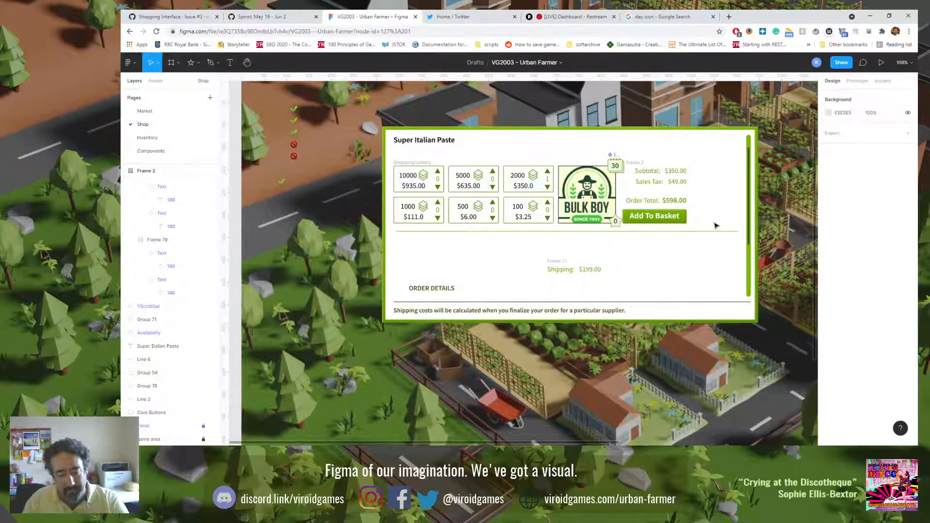
key(shift+0)
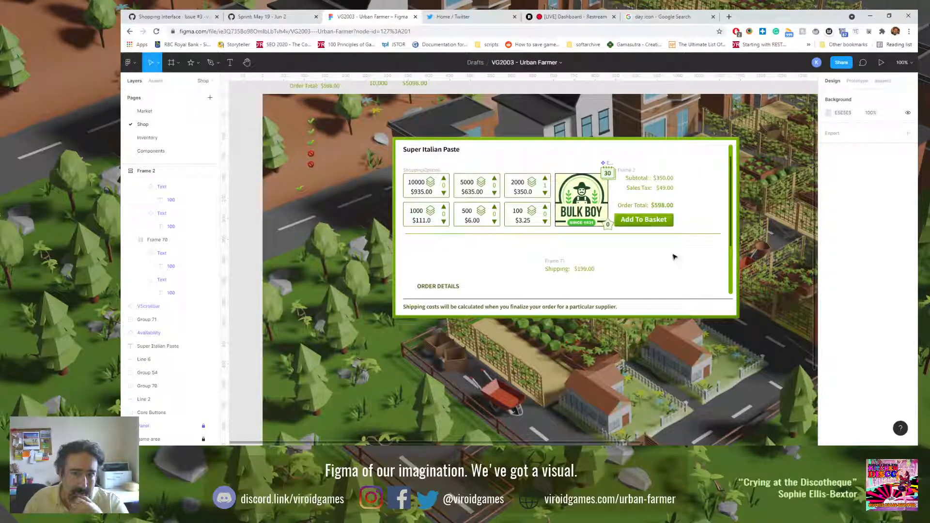
Step: Change the "Order Total:" label in the order summary to "Subtotal:"
click(634, 207)
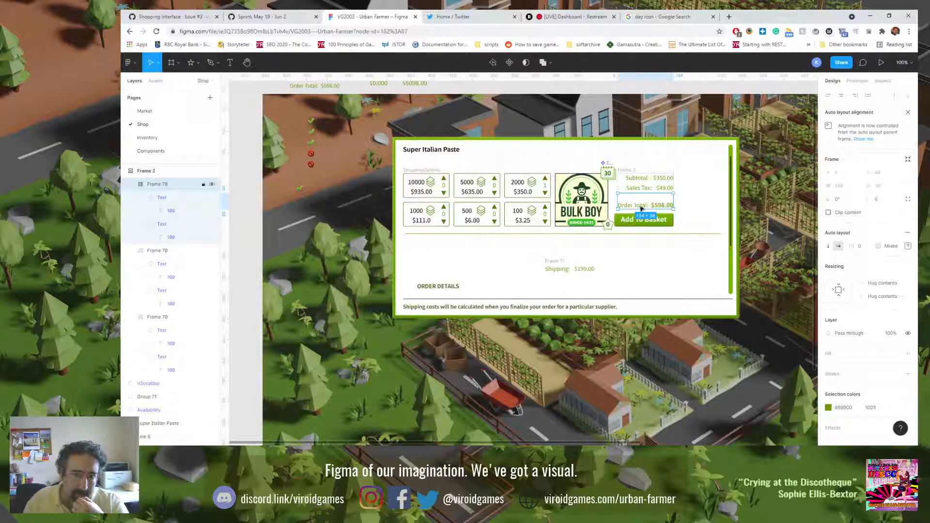
click(635, 206)
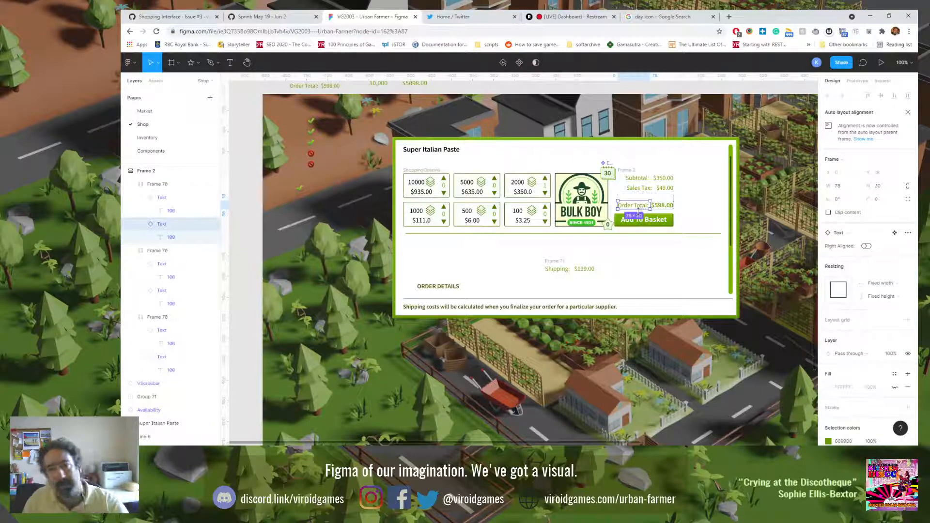
double_click(639, 209)
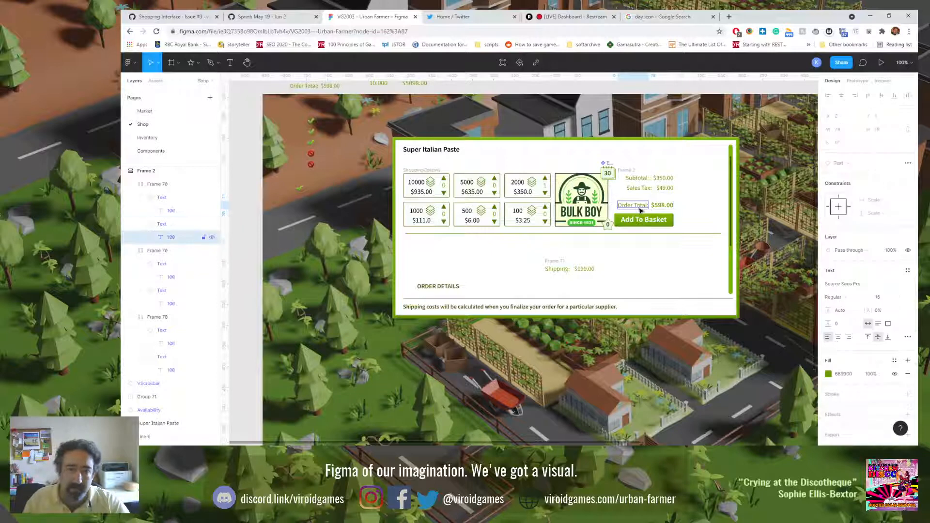
double_click(638, 207)
click(642, 208)
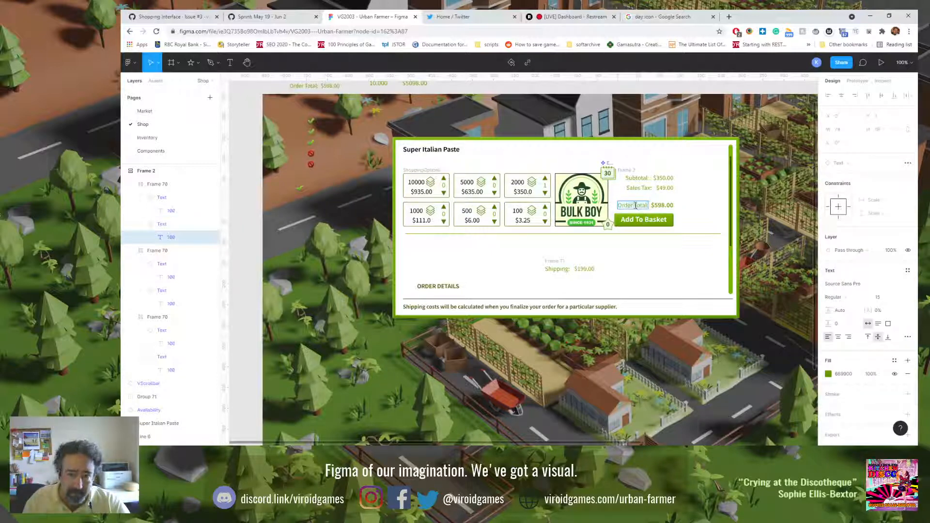
key(ctrl+a)
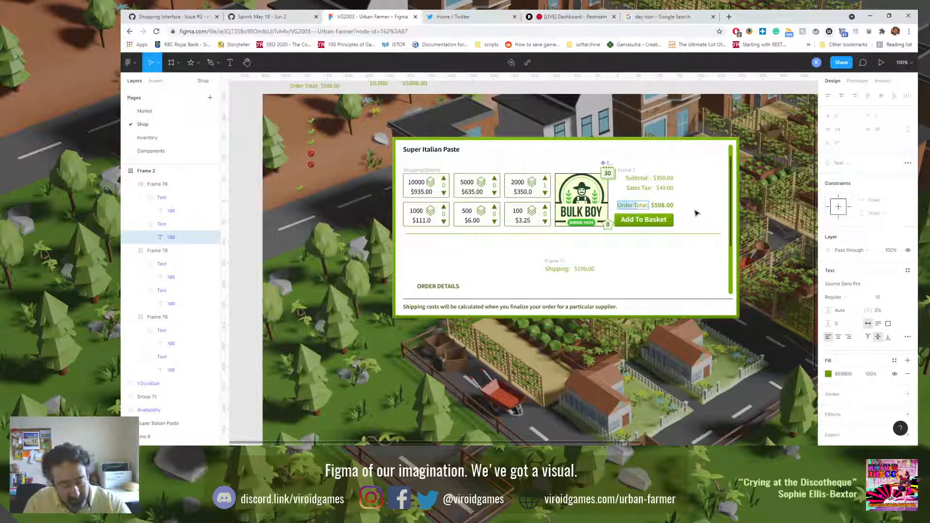
text(Subt)
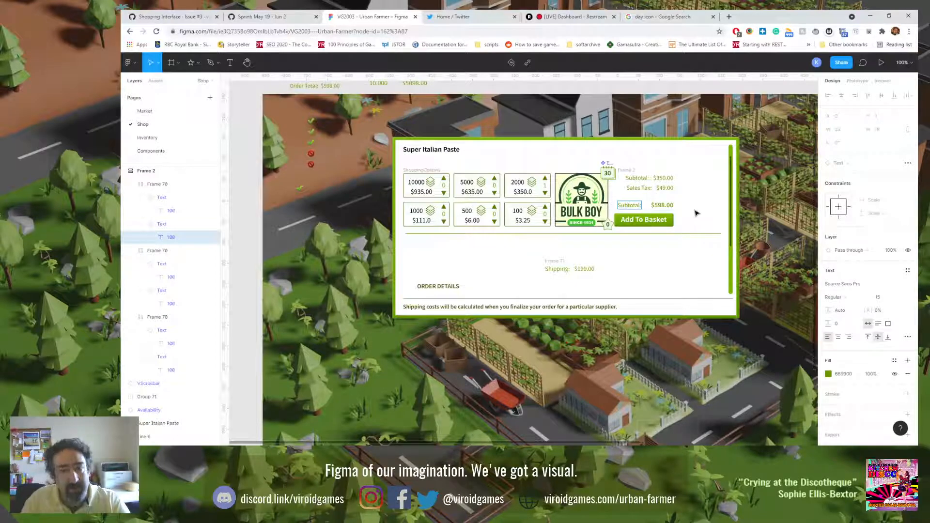
key(Escape)
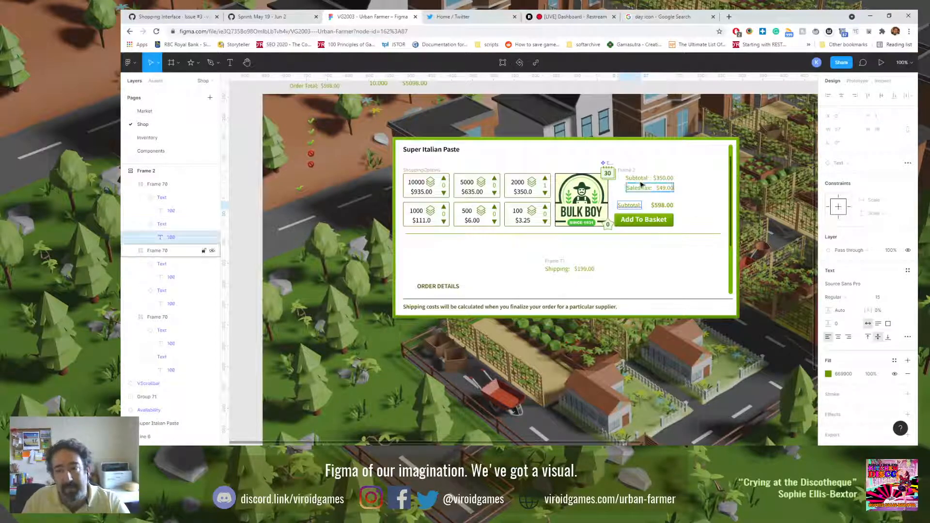
key(Escape)
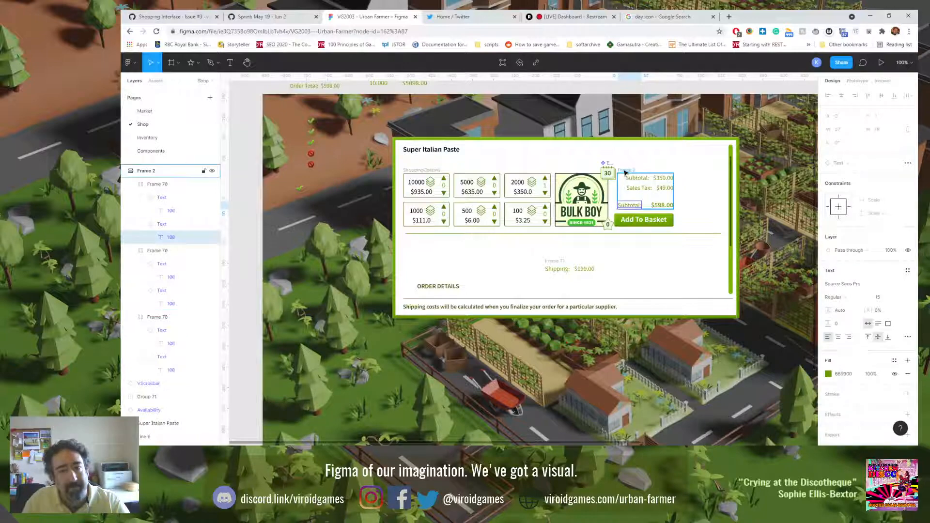
Step: Set the bottom Subtotal row's auto layout spacing to Space between and its label's width to Fill container
click(637, 207)
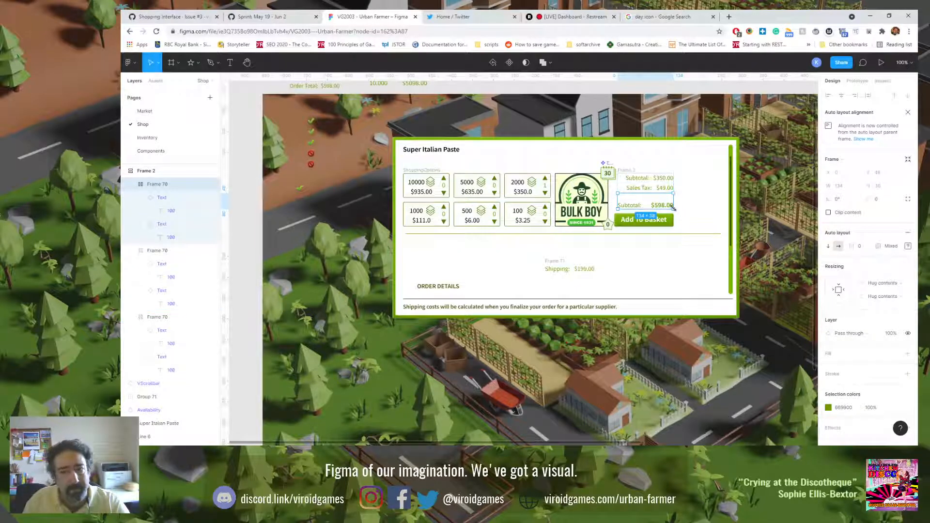
click(908, 246)
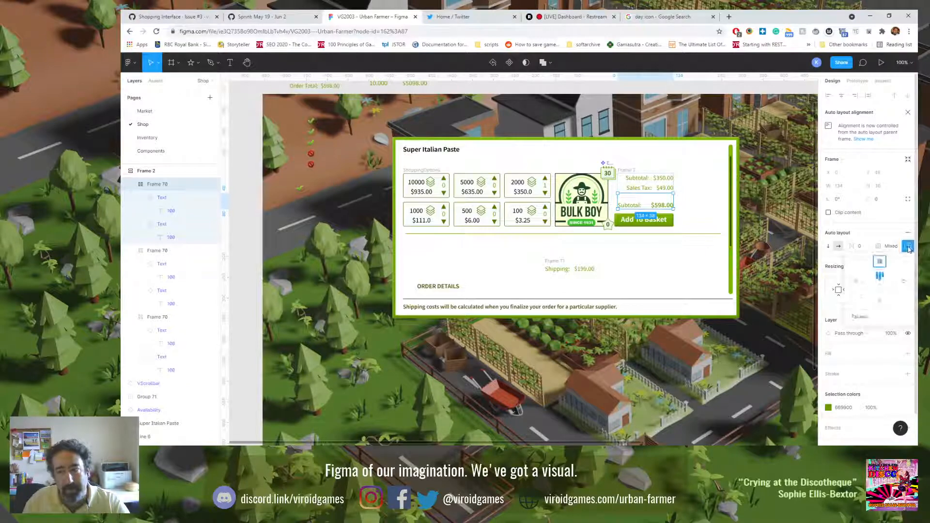
click(877, 318)
click(879, 327)
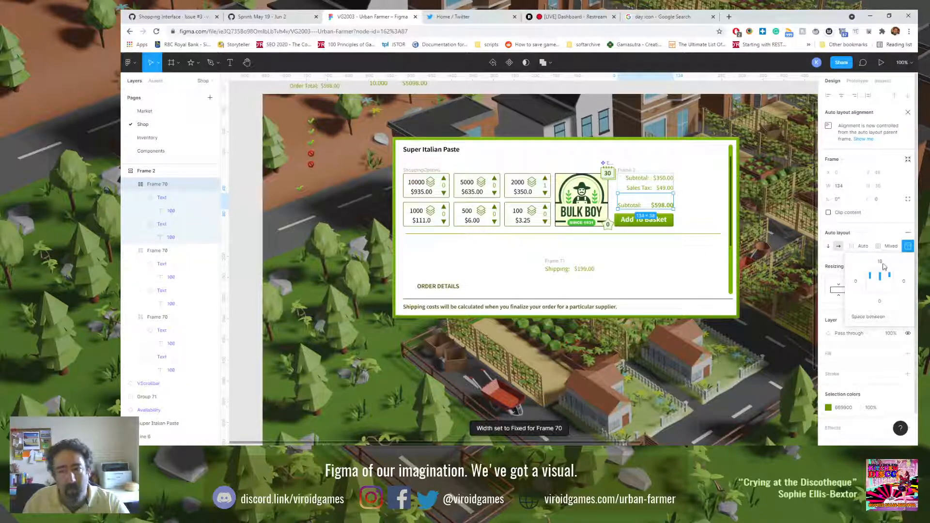
click(639, 207)
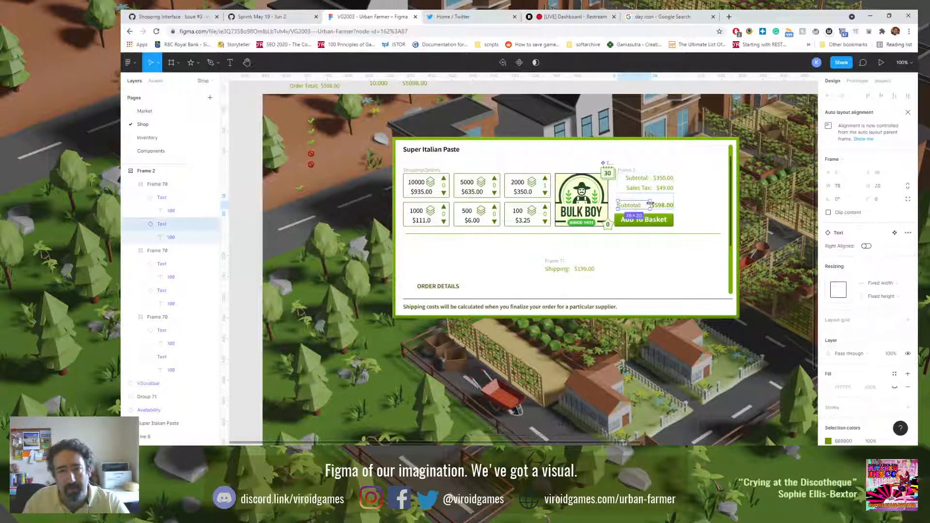
click(894, 284)
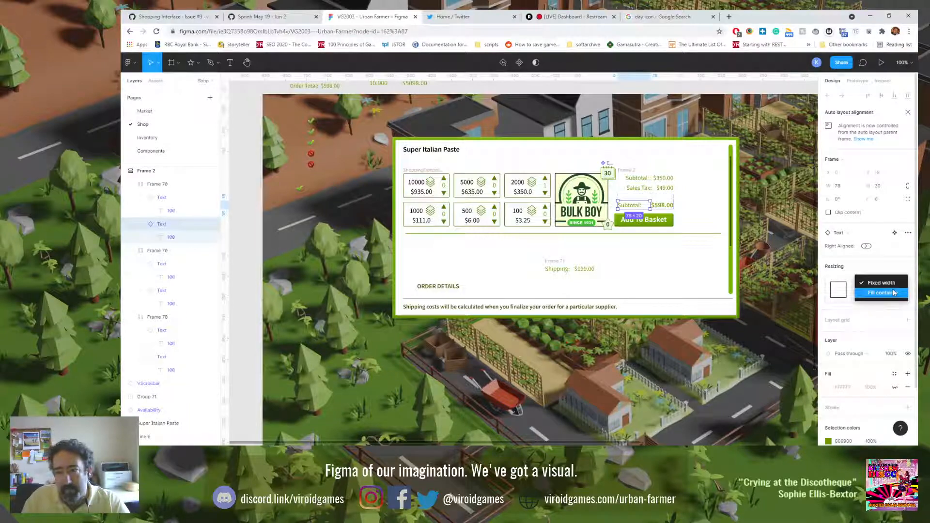
click(894, 293)
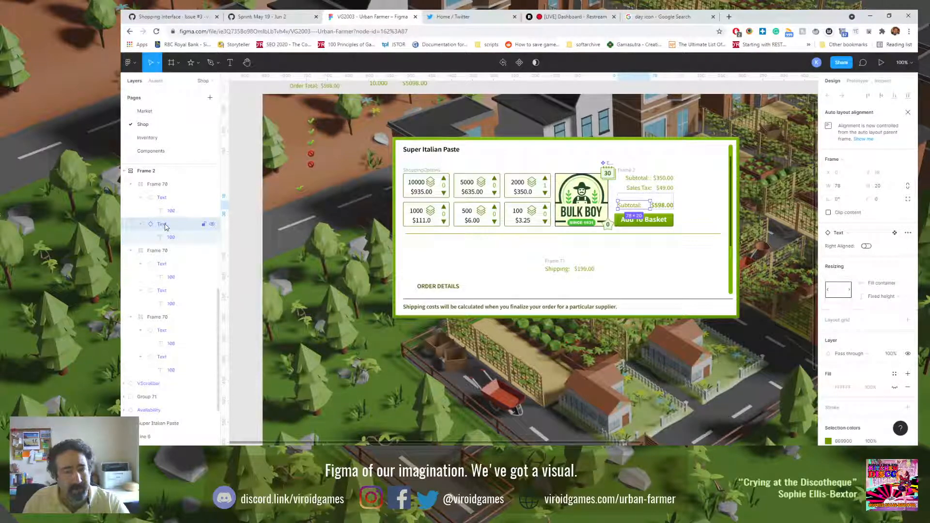
click(159, 186)
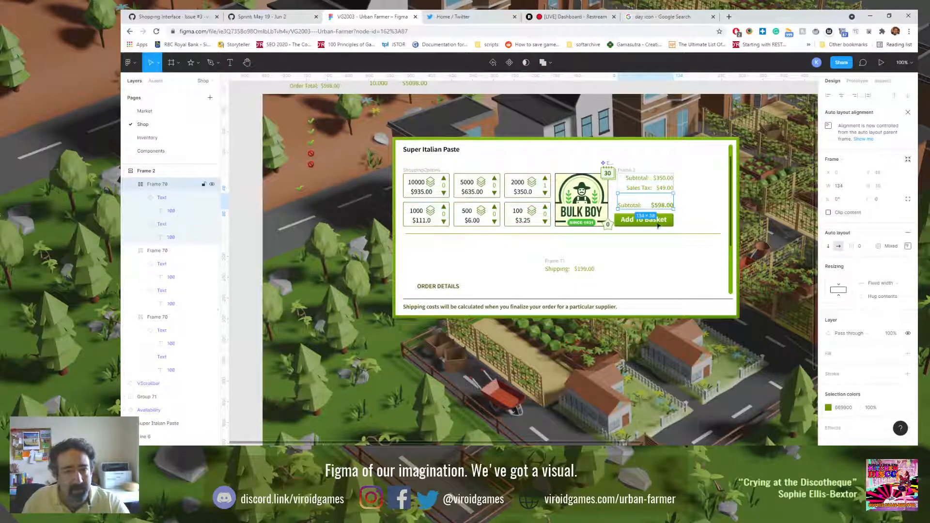
Step: Delete the order summary frame above the basket button and the separate Shipping frame below the options
click(631, 169)
key(Delete)
click(550, 262)
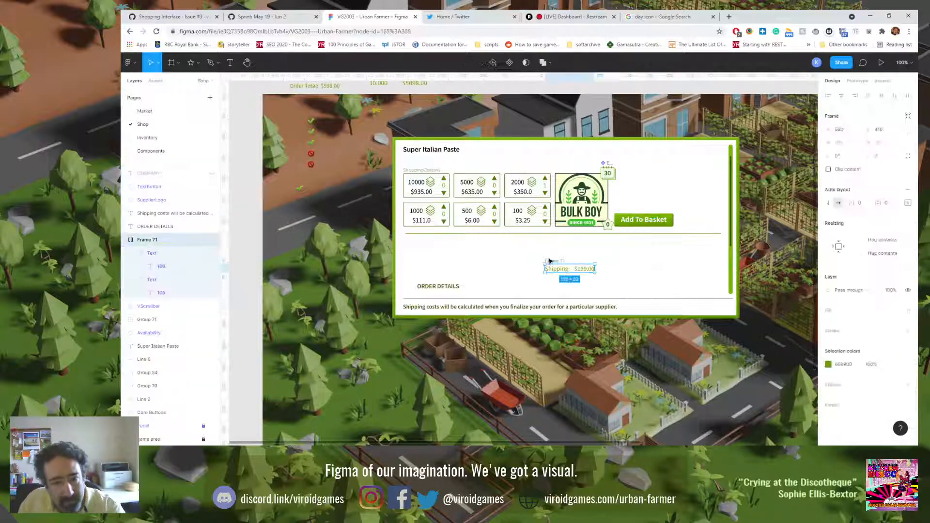
key(Delete)
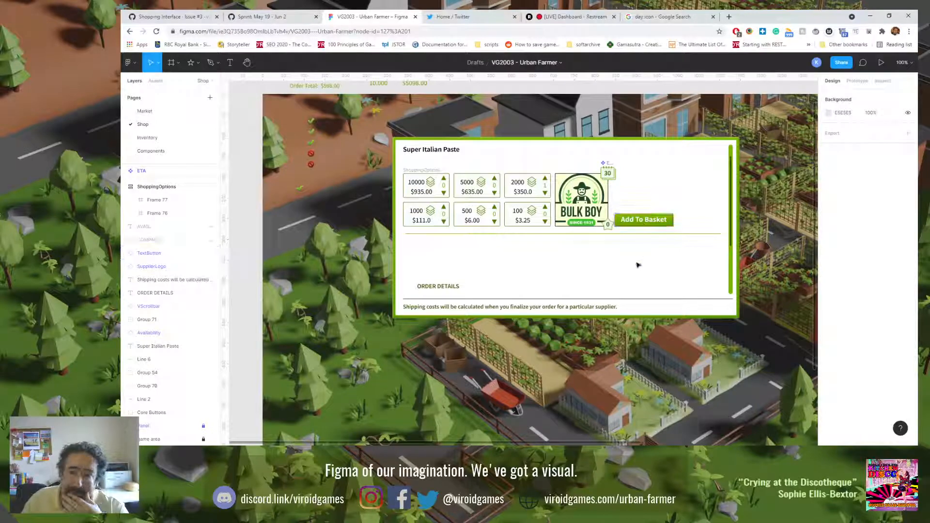
Step: Set the ShoppingOptions frame's X position to 704, matching the supplier logo's left edge
click(609, 176)
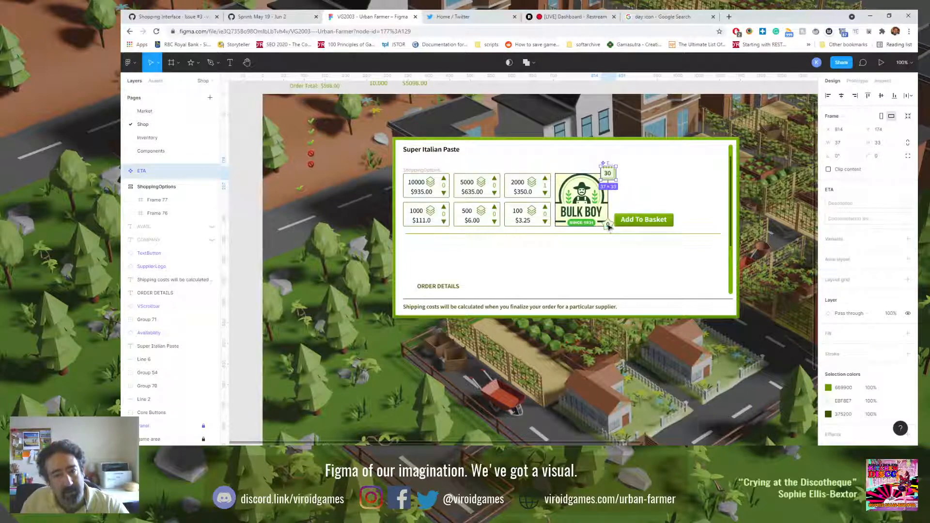
click(572, 208)
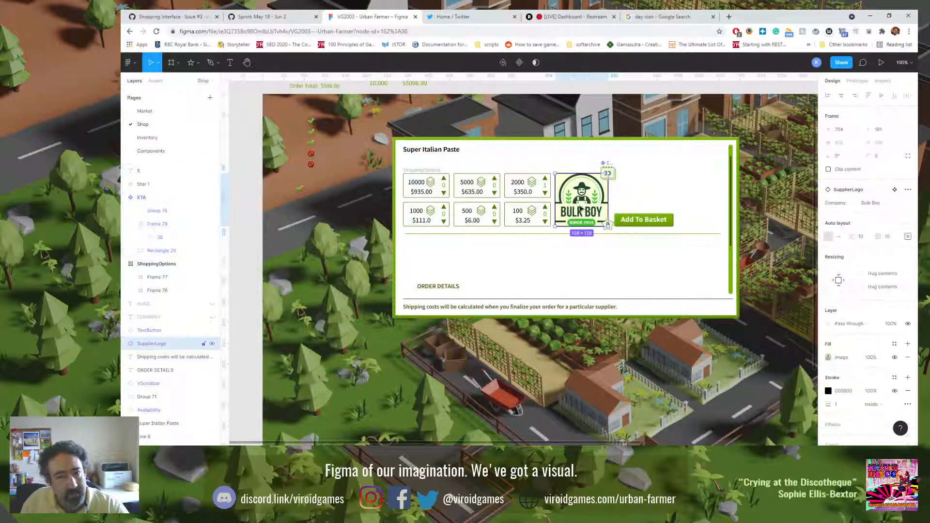
click(422, 169)
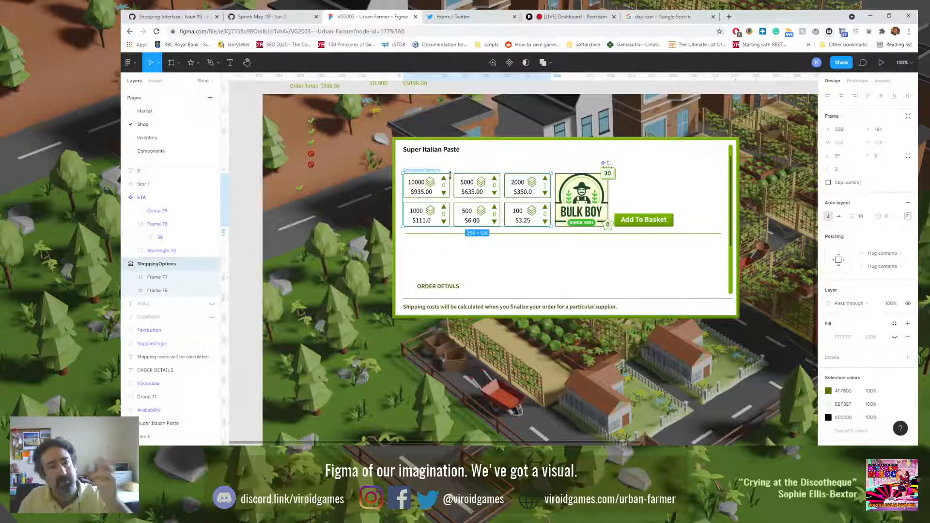
click(607, 224)
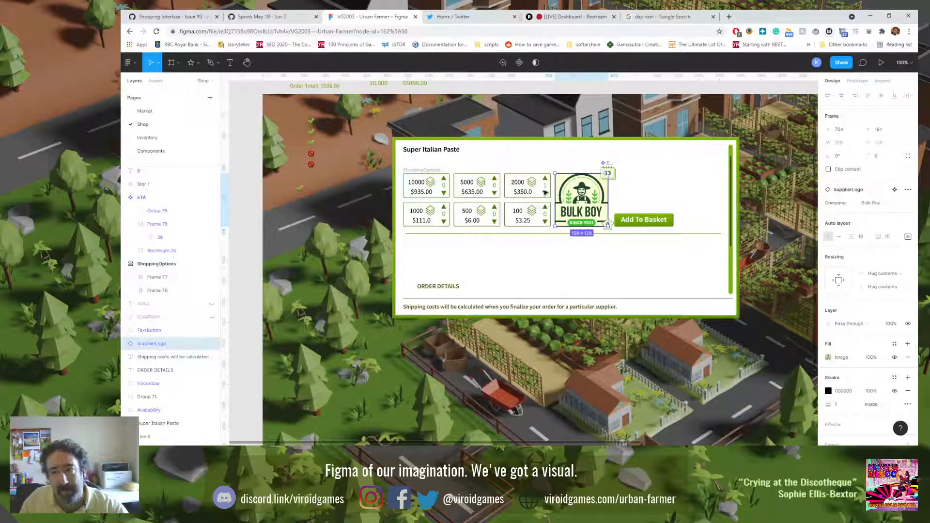
click(425, 170)
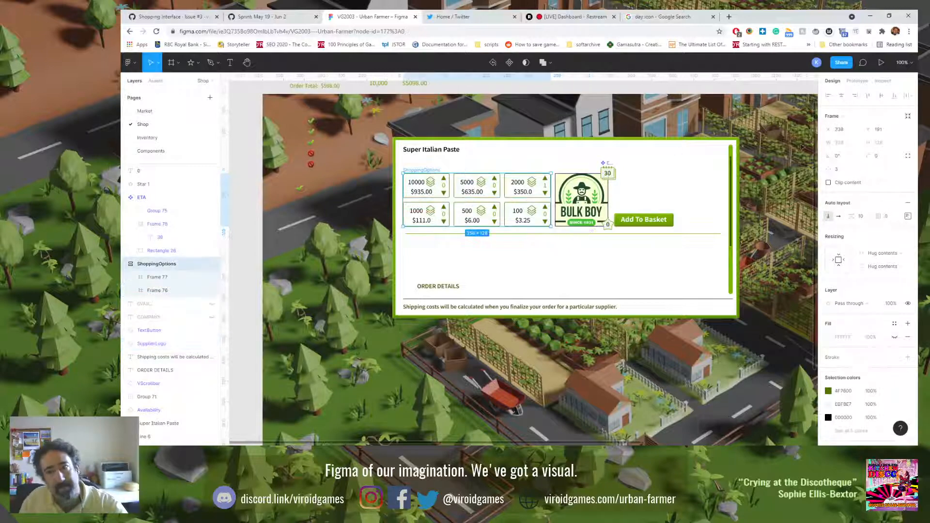
click(841, 129)
text(70)
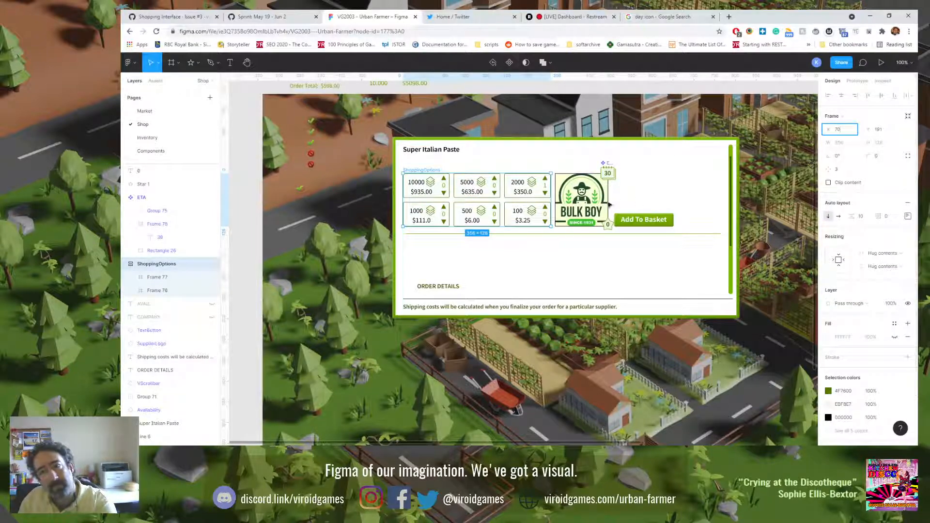
text(4)
key(Return)
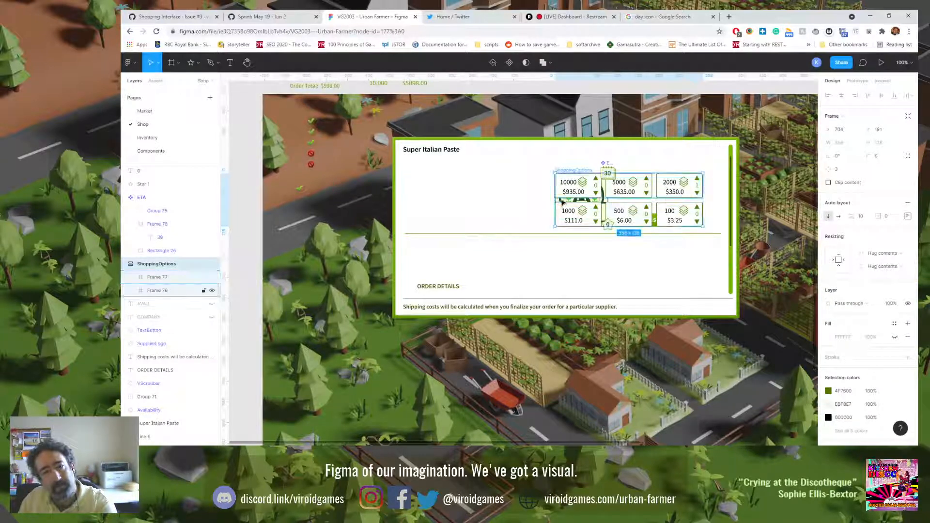
Step: Set the Bulk Boy supplier logo's X position to 338
click(562, 202)
click(845, 133)
text(728)
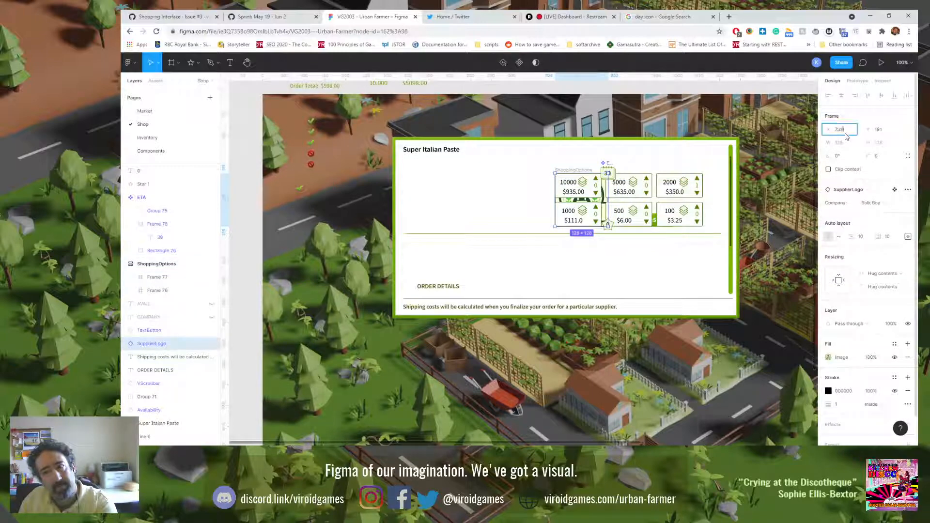
key(Return)
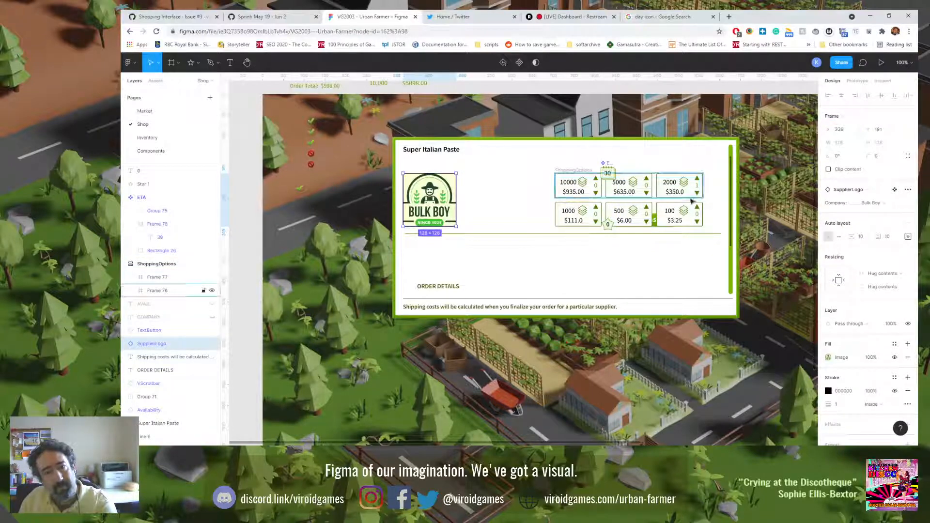
Step: Move the ShoppingOptions frame next to the supplier logo, at X 476
click(571, 171)
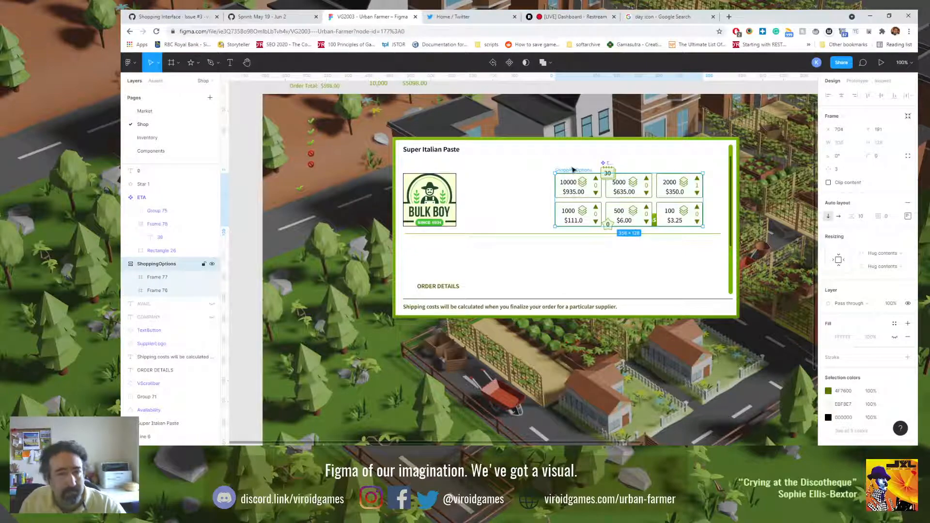
drag(572, 172, 472, 179)
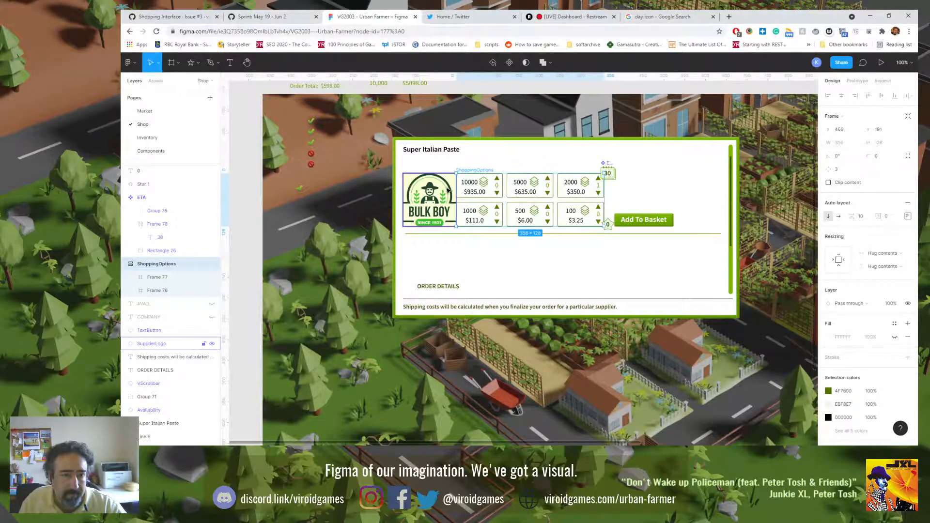
scroll(442, 189, up, 5)
key(shift+Right)
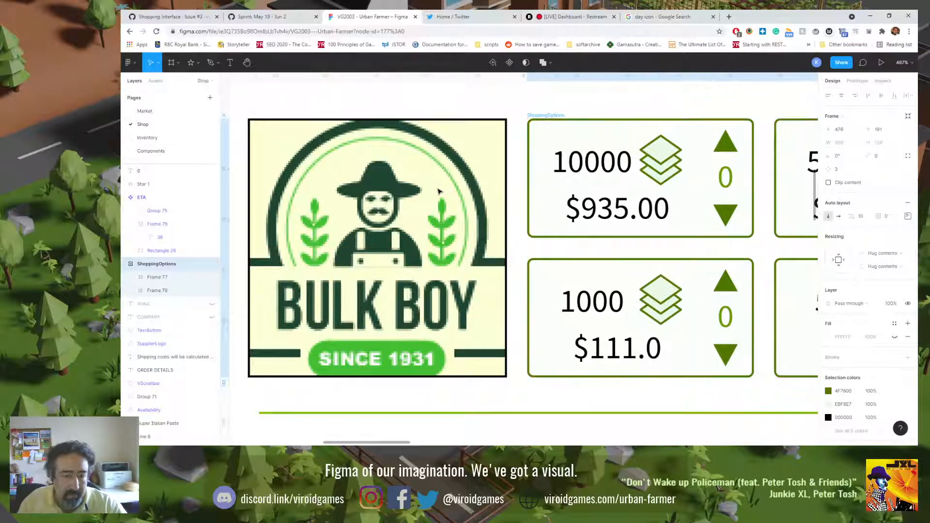
key(ctrl+0)
click(432, 200)
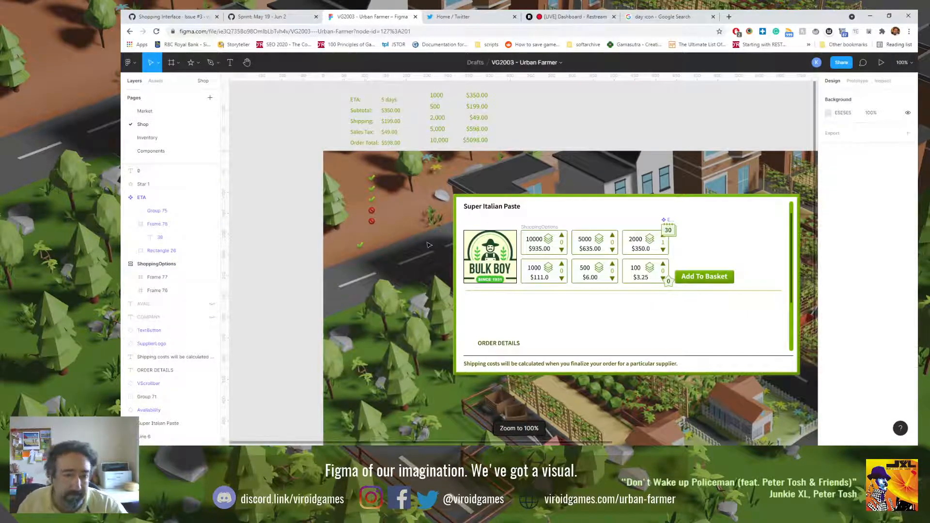
Step: Undo the last moves of the ShoppingOptions frame and the supplier logo
scroll(473, 278, down, 2)
scroll(473, 279, right, 2)
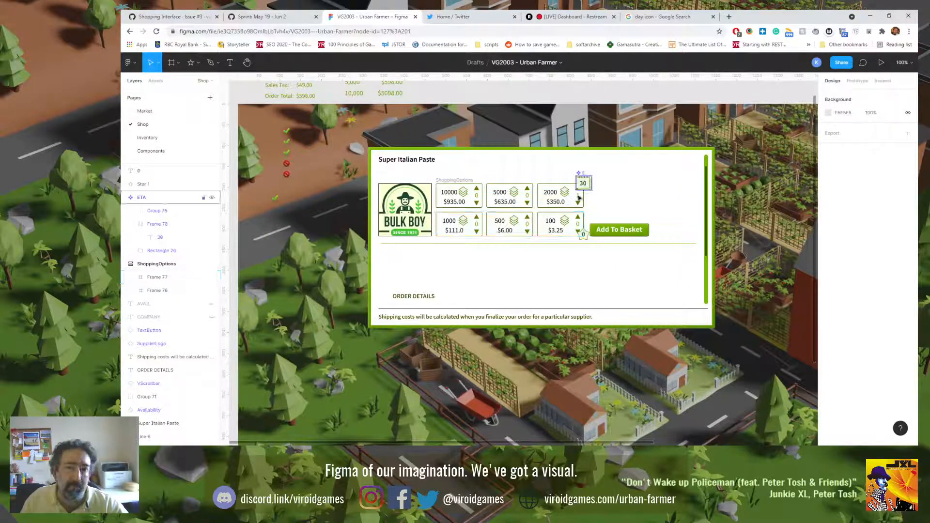
key(ctrl+z)
key(ctrl+z)
key(ctrl+z)
key(ctrl+z)
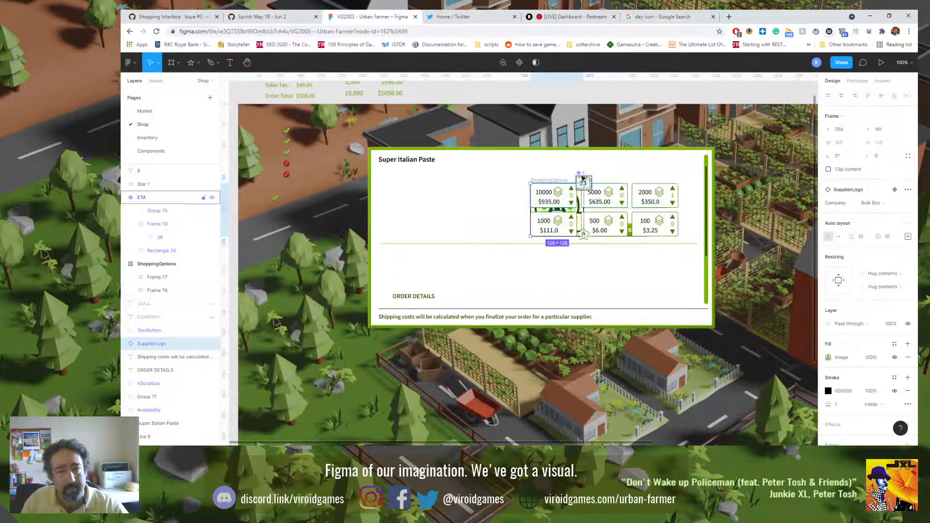
Step: Add the ETA badge and star badge to the supplier logo selection and set the selection's X position to 338
shift+click(582, 180)
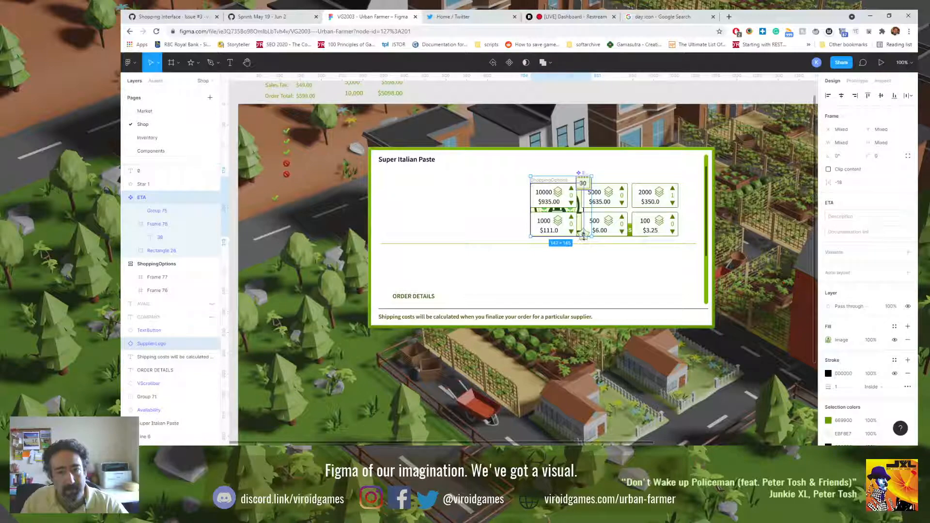
shift+click(583, 234)
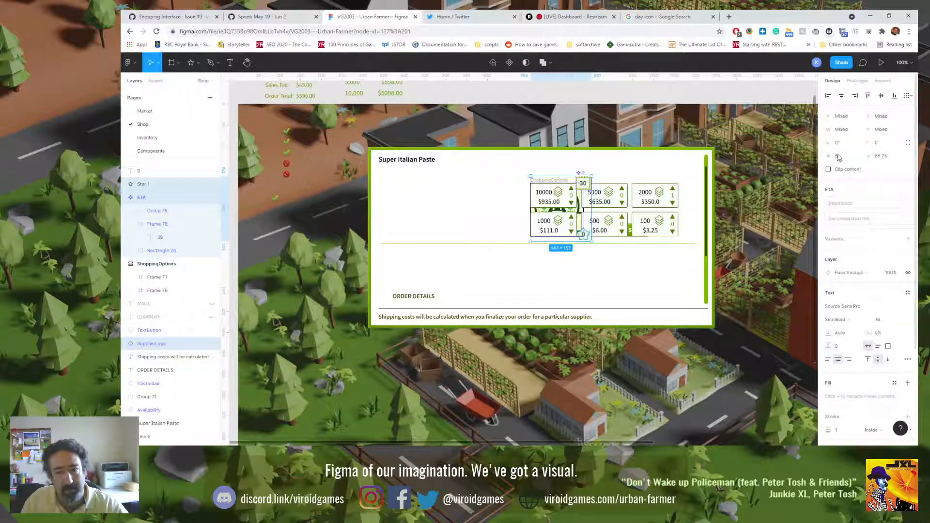
click(845, 120)
text(338)
key(Return)
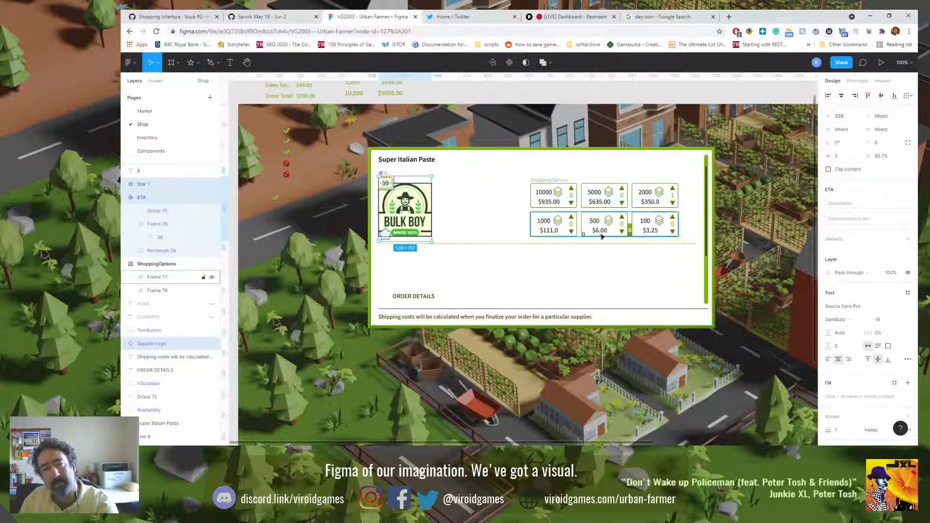
Step: Undo the last position change and try to group the supplier logo with its badges at X 338
key(ctrl+z)
key(ctrl+g)
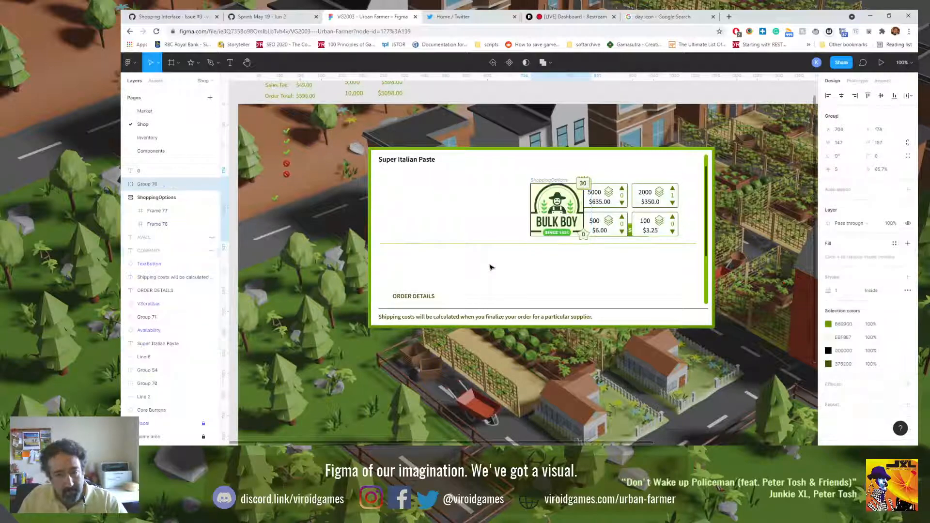
click(854, 133)
text(338)
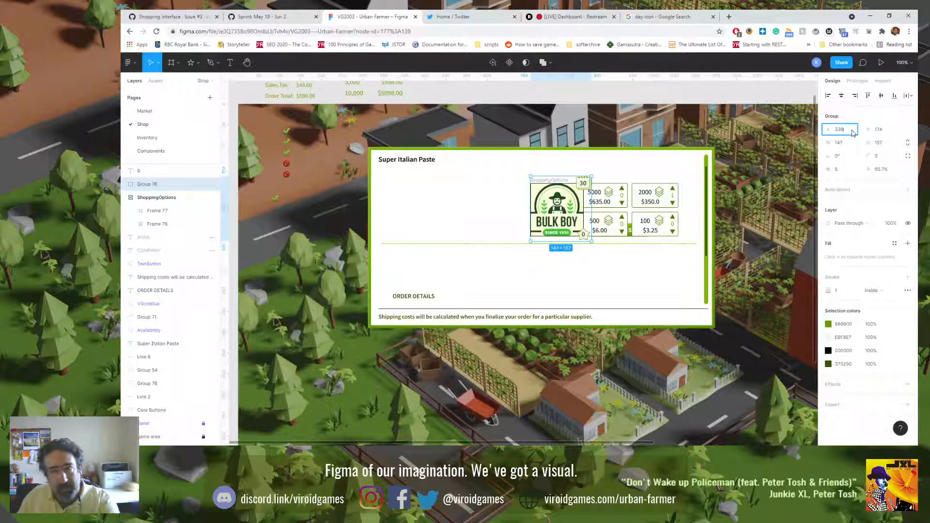
key(Return)
key(ctrl+z)
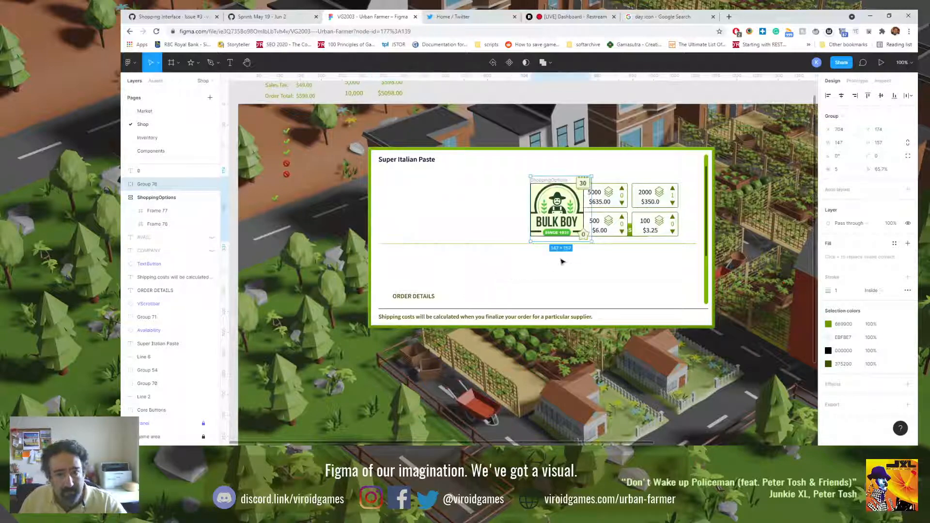
key(ctrl+z)
click(585, 261)
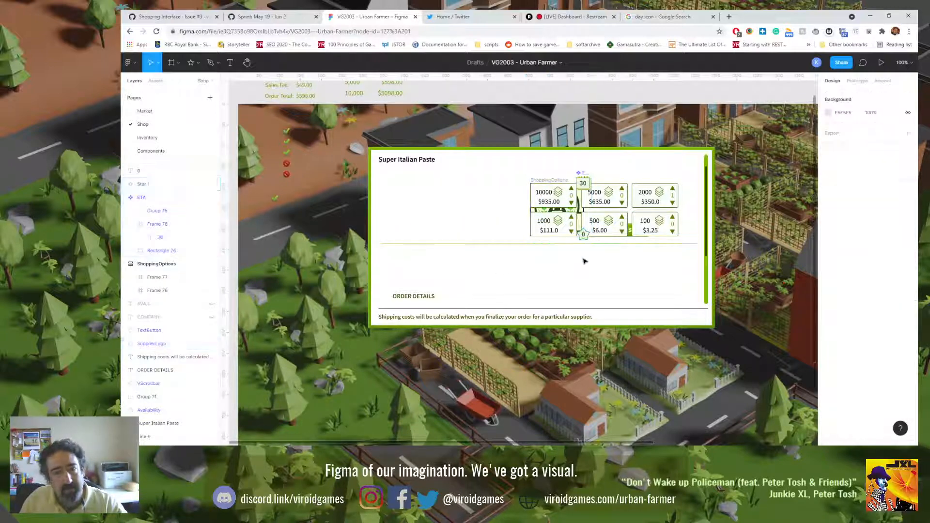
Step: Group the 0 text with the star shape behind it
click(584, 235)
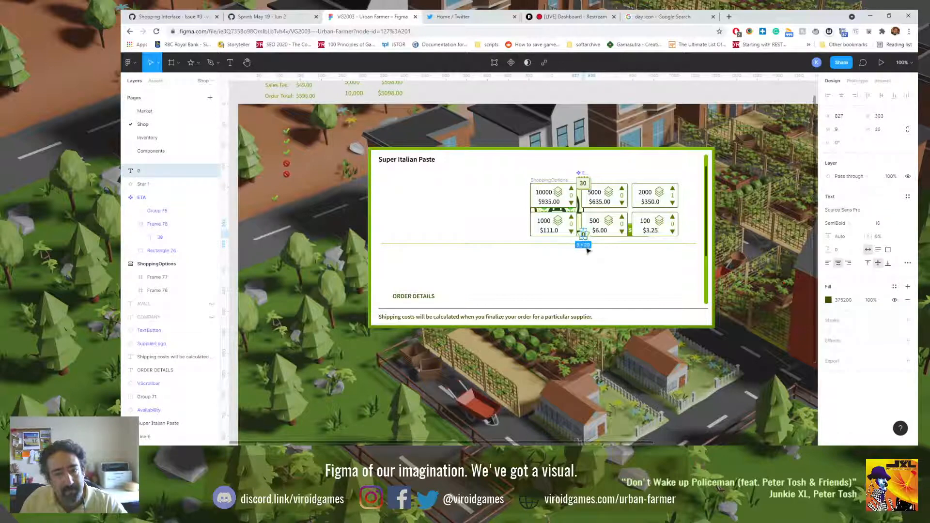
ctrl+scroll(586, 249, up, 5)
shift+click(592, 218)
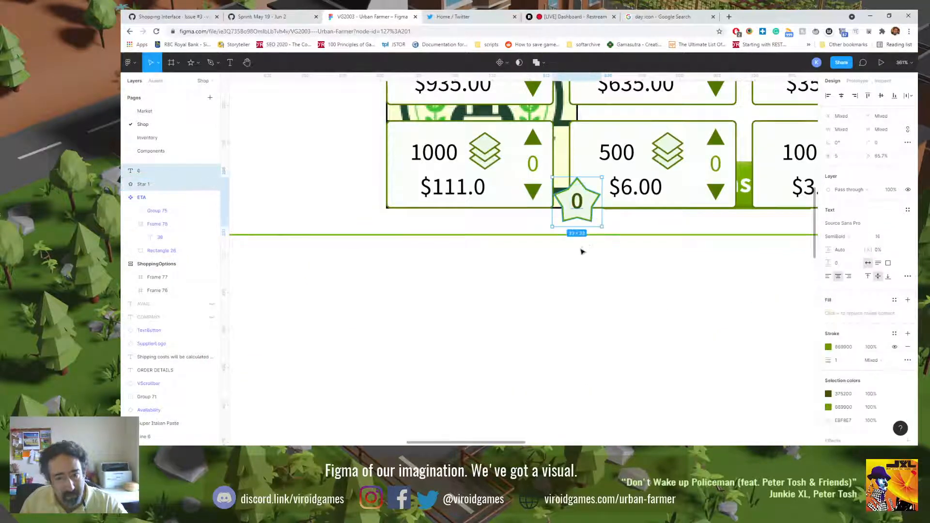
key(ctrl+g)
Step: Group the star badge, ETA badge and supplier logo together, and set the new group's X position to 338
scroll(558, 146, up, 4)
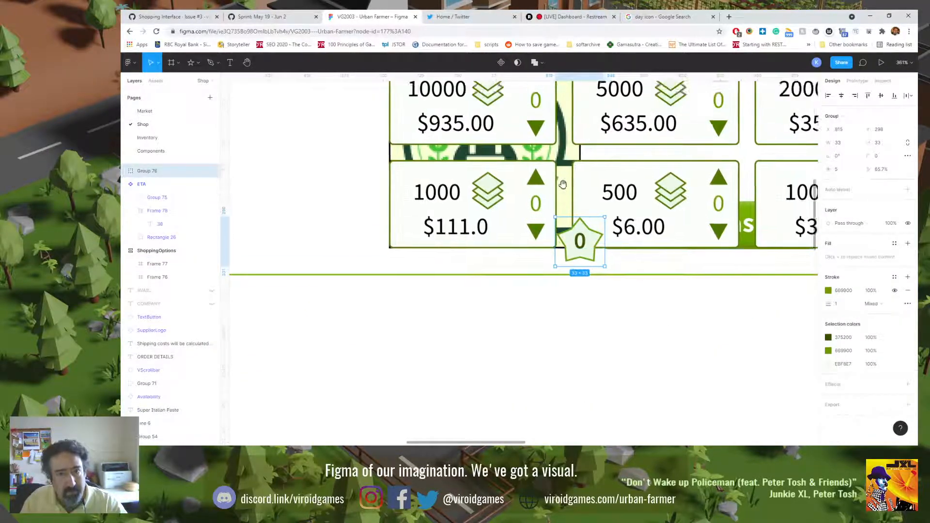
shift+click(576, 175)
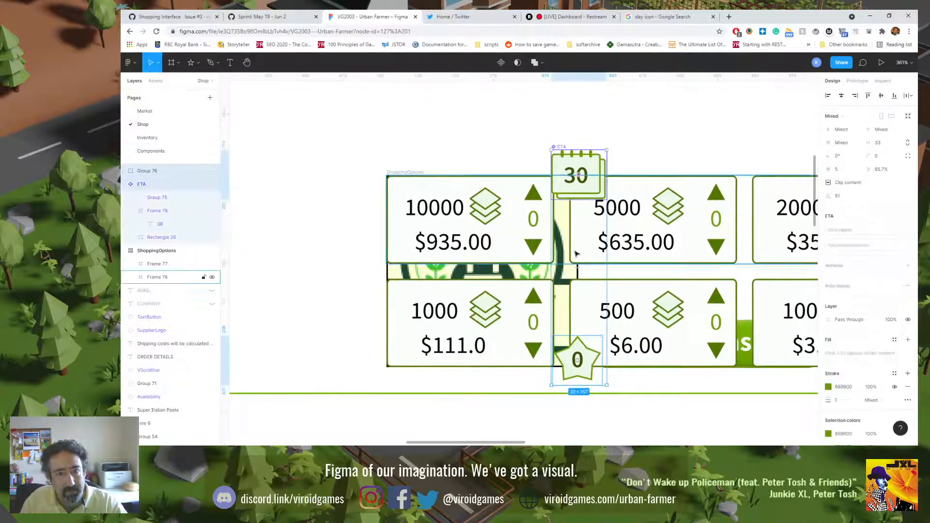
shift+click(563, 274)
key(ctrl+g)
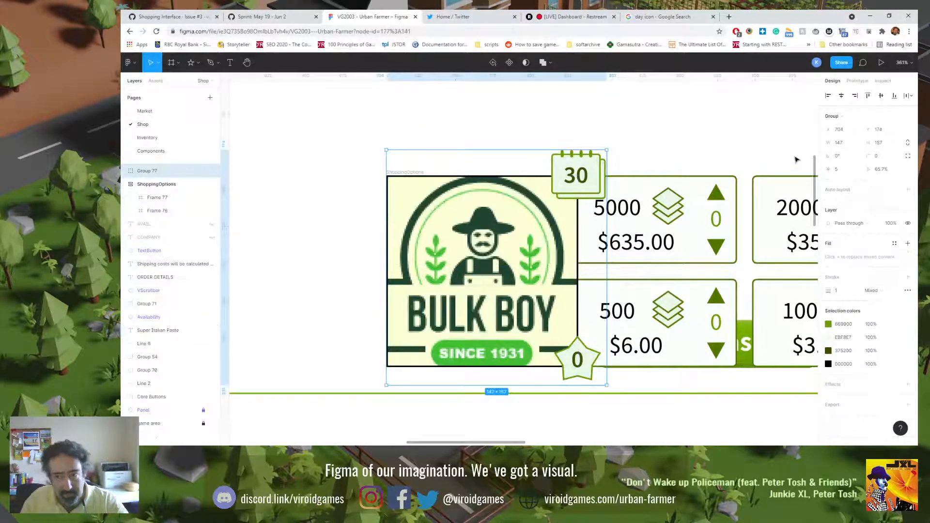
click(840, 130)
text(338)
key(Return)
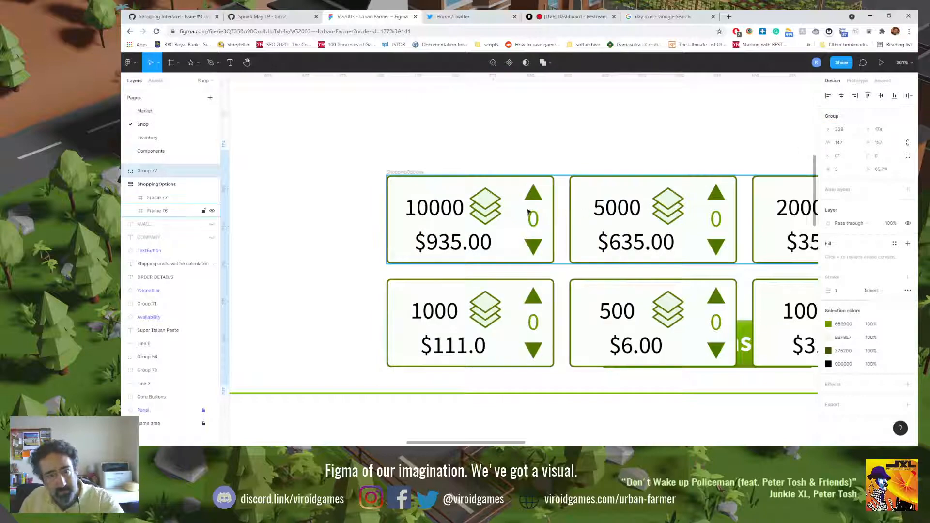
Step: Move the ShoppingOptions frame beside the grouped Bulk Boy logo and nudge it to X 476
key(shift+0)
drag(501, 236, 408, 238)
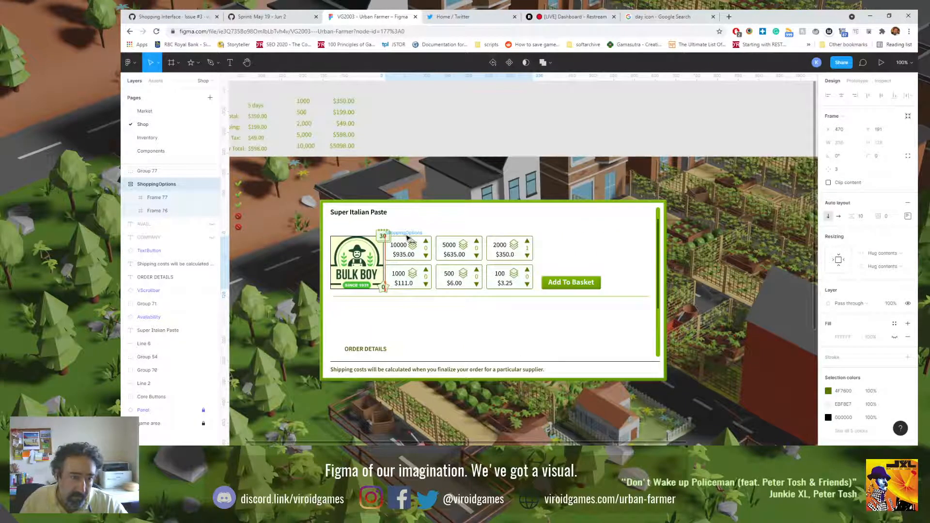
scroll(385, 260, up, 5)
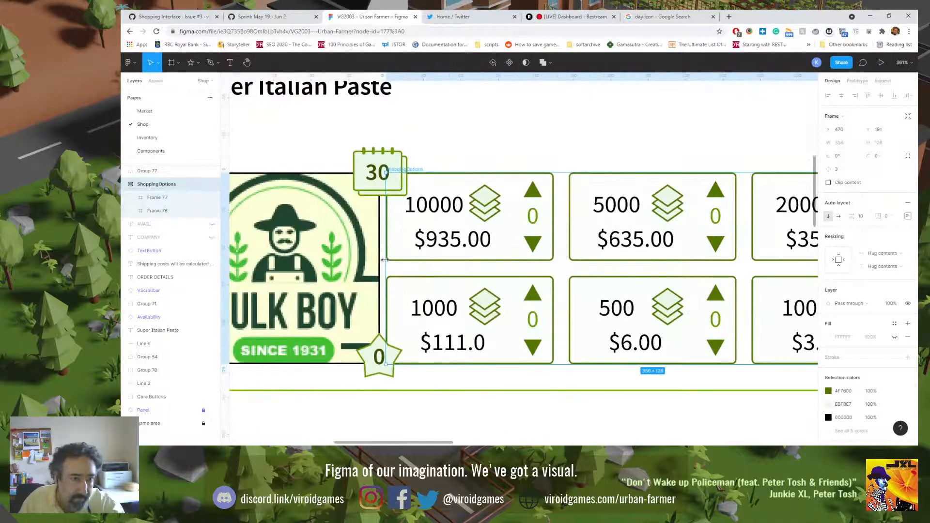
key(Left)
key(Left)
key(Left)
key(Left)
key(Left)
key(shift+Right)
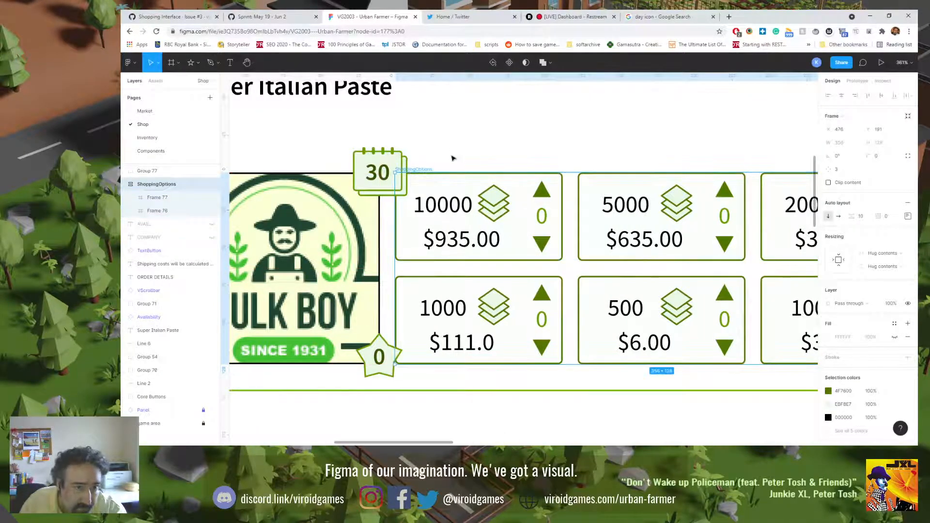
key(Escape)
key(shift+0)
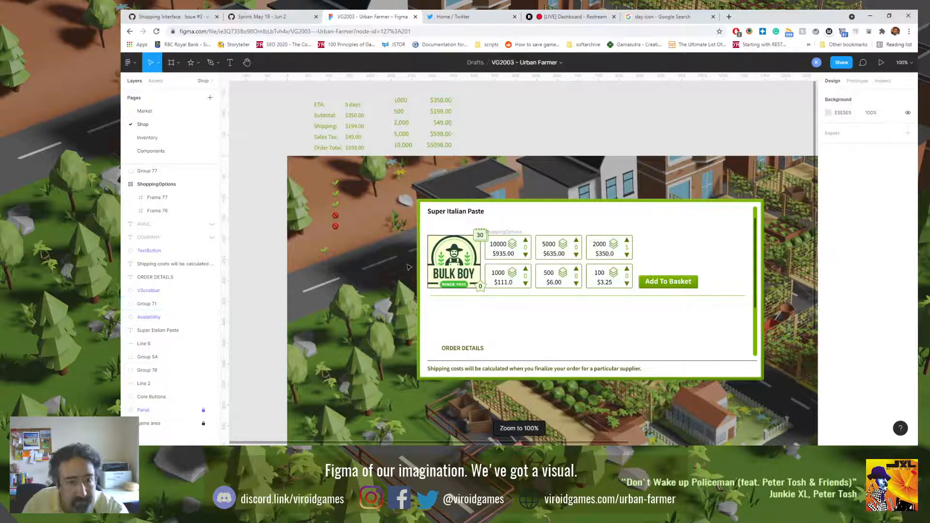
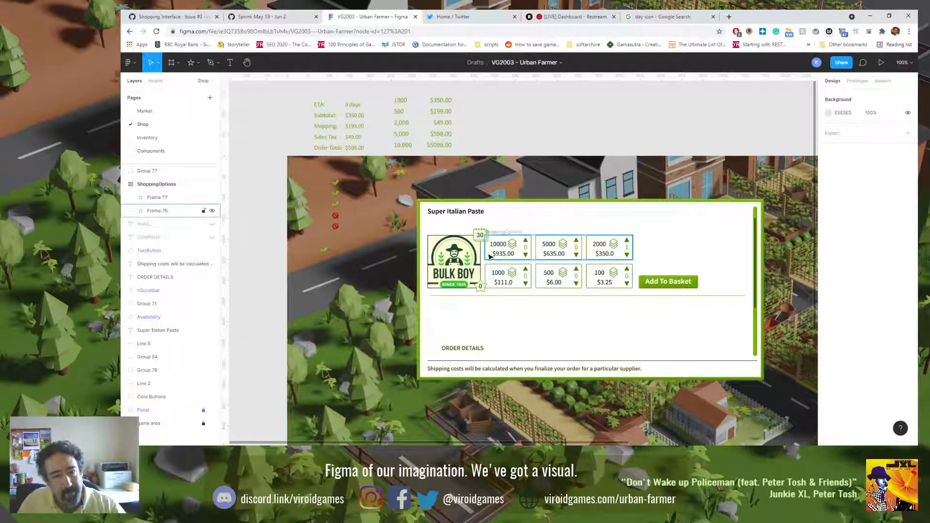
Step: Ungroup the supplier logo from its badges and move the ETA badge out above the Add To Basket button
double_click(480, 233)
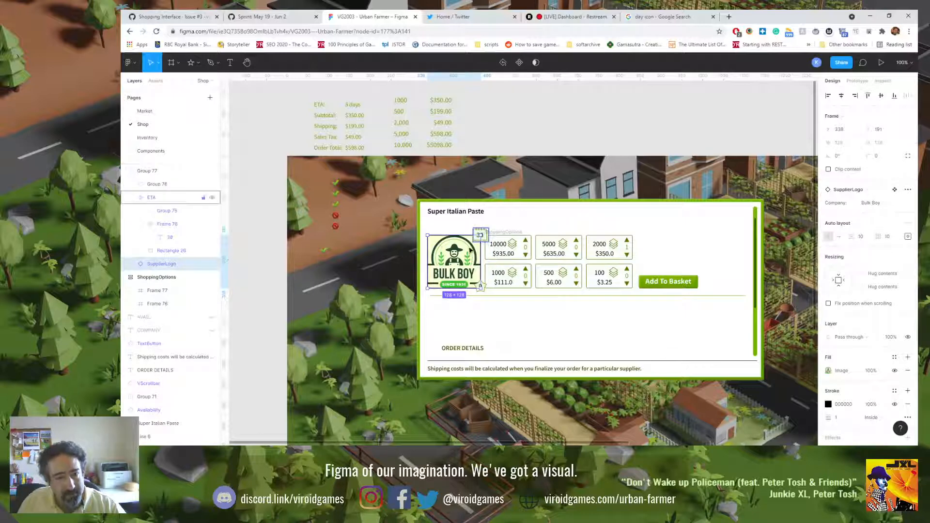
key(Escape)
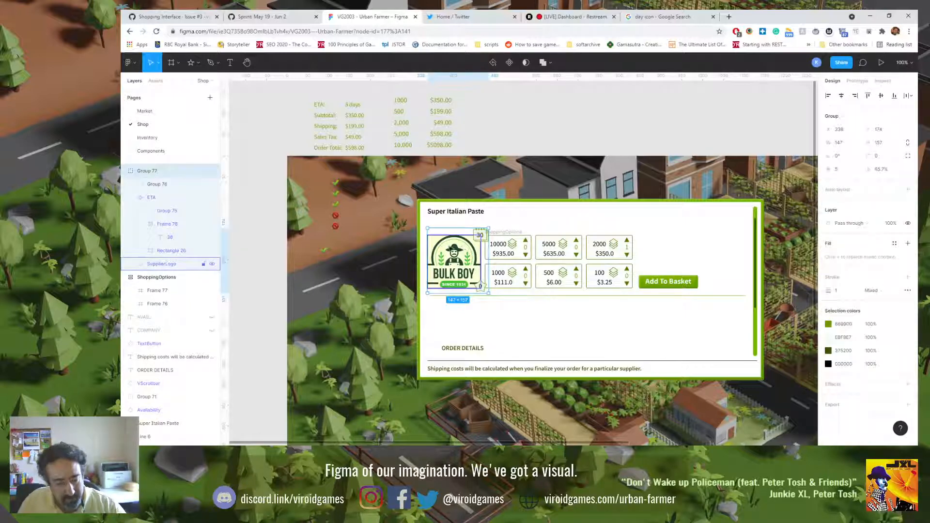
key(ctrl+shift+g)
key(Escape)
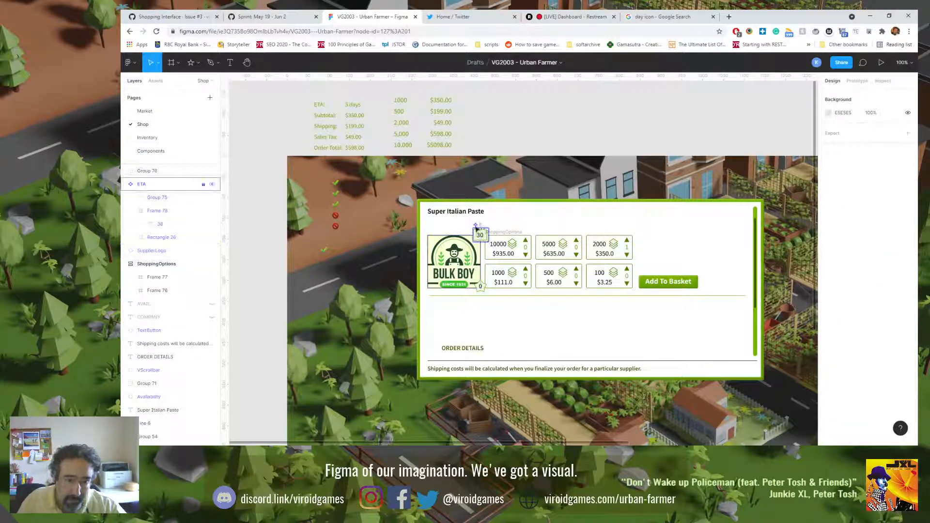
click(478, 229)
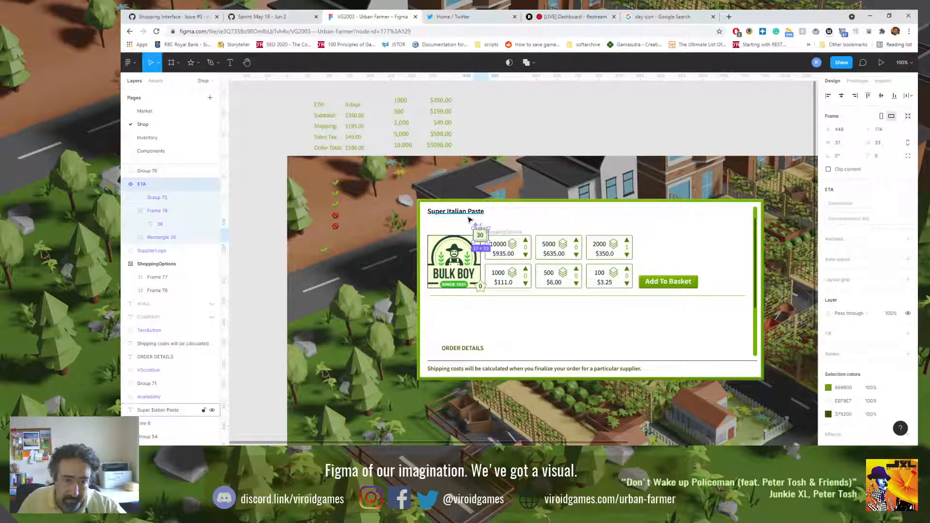
drag(478, 229, 649, 246)
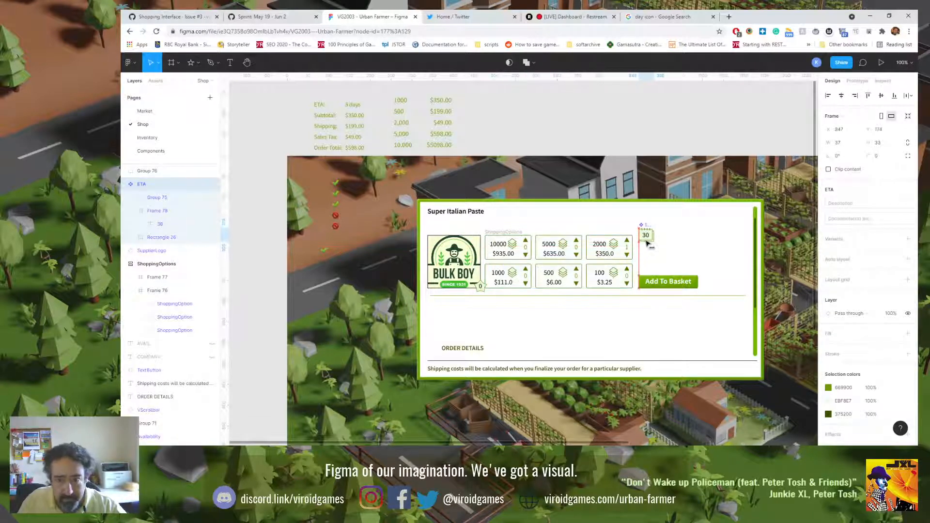
Step: Convert the grouped star badge into a component and move it out beside the ETA badge
click(482, 288)
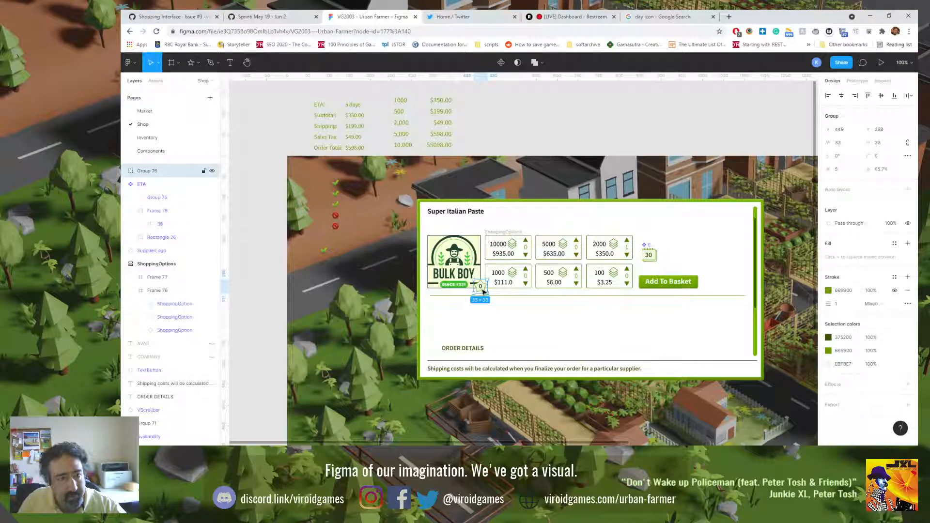
click(501, 63)
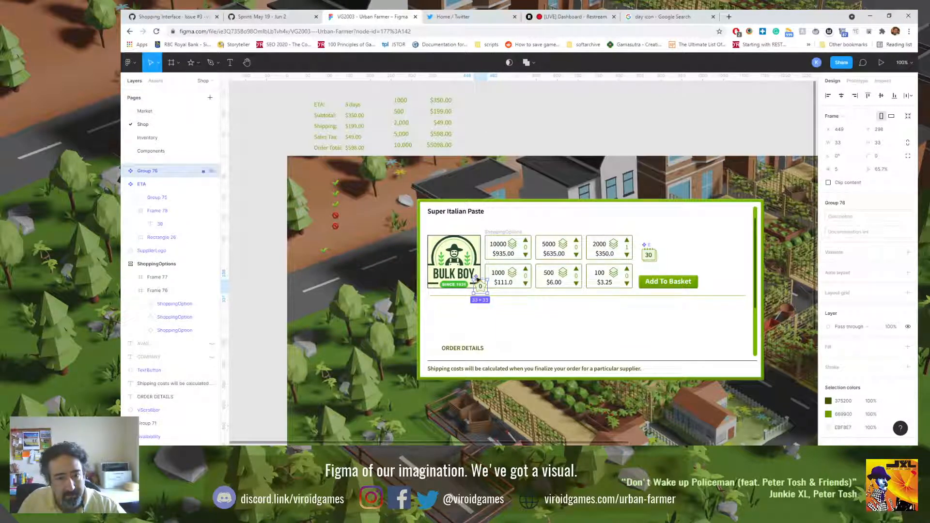
drag(478, 280, 673, 258)
Step: Rename the star badge component as Reputation
ctrl+scroll(674, 258, up, 5)
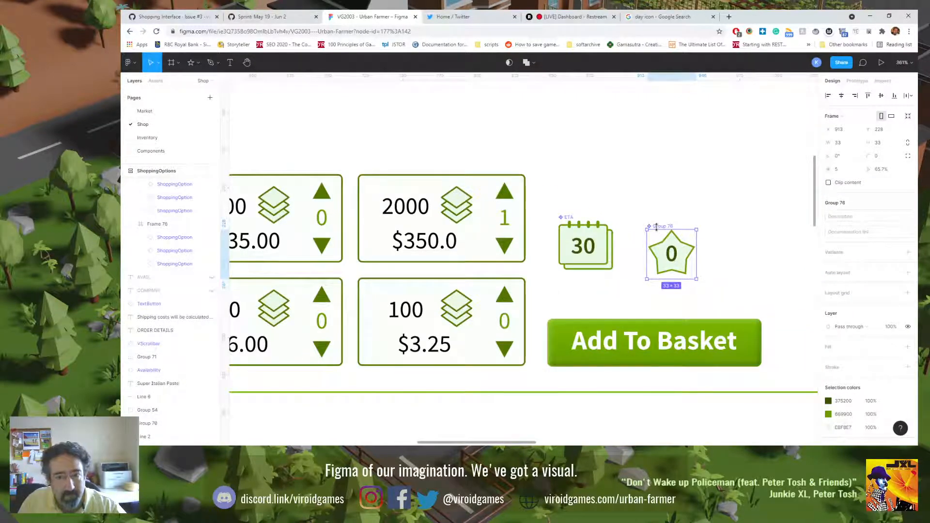
key(ctrl+r)
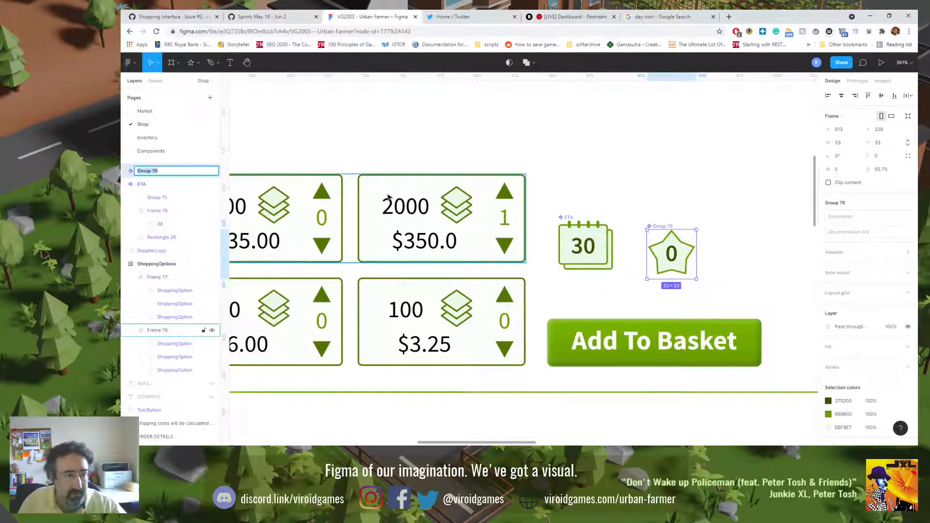
text(Ampu)
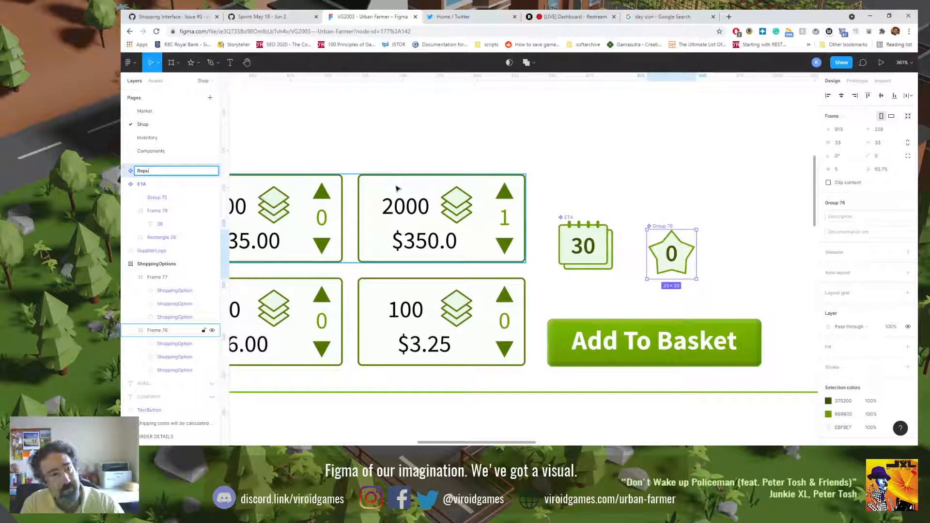
text(tation)
key(Return)
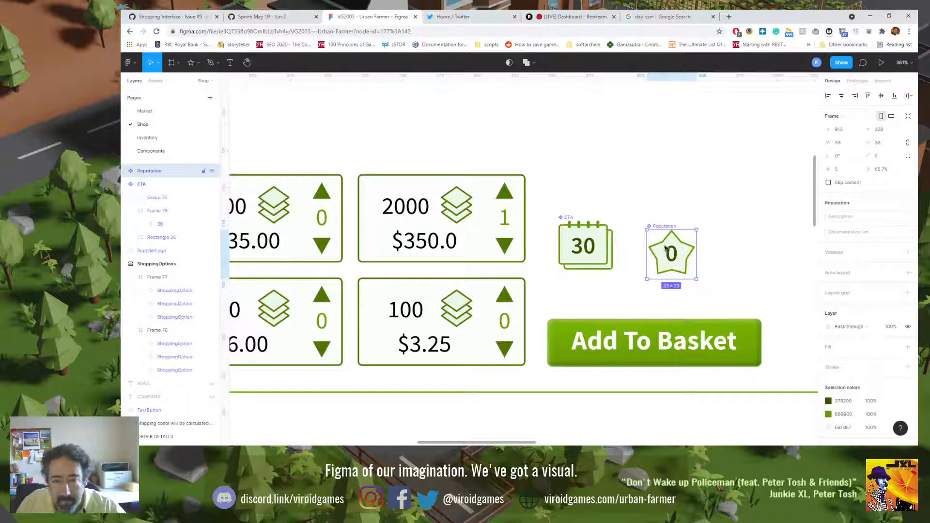
Step: Move the Reputation badge closer to the ETA badge, to X 898 and Y 222
click(602, 244)
click(651, 255)
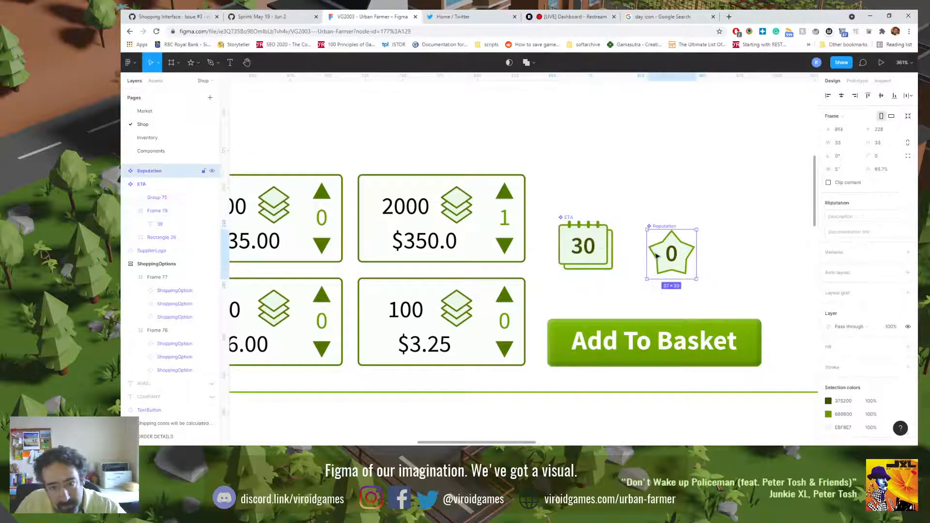
drag(665, 256, 627, 254)
Step: Examine how the ETA badge is built from its back rectangle and its number frame
click(599, 253)
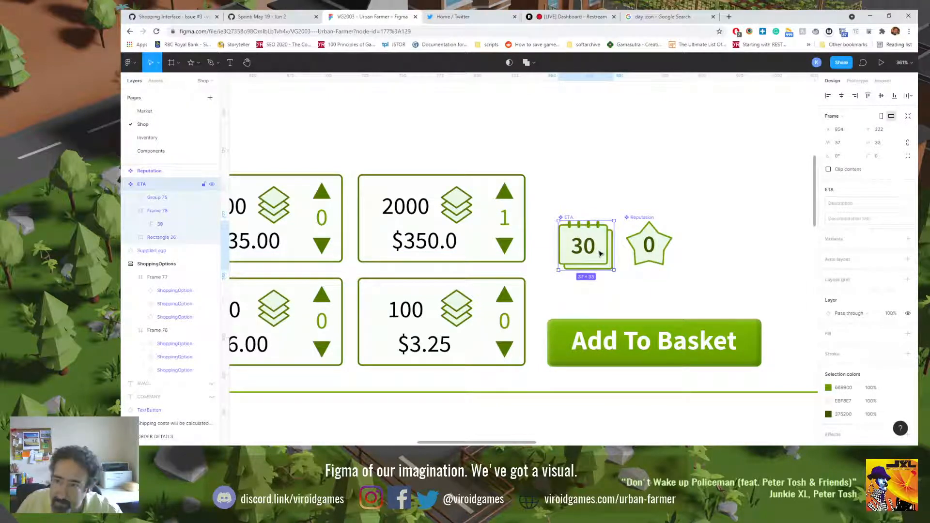
scroll(599, 254, up, 5)
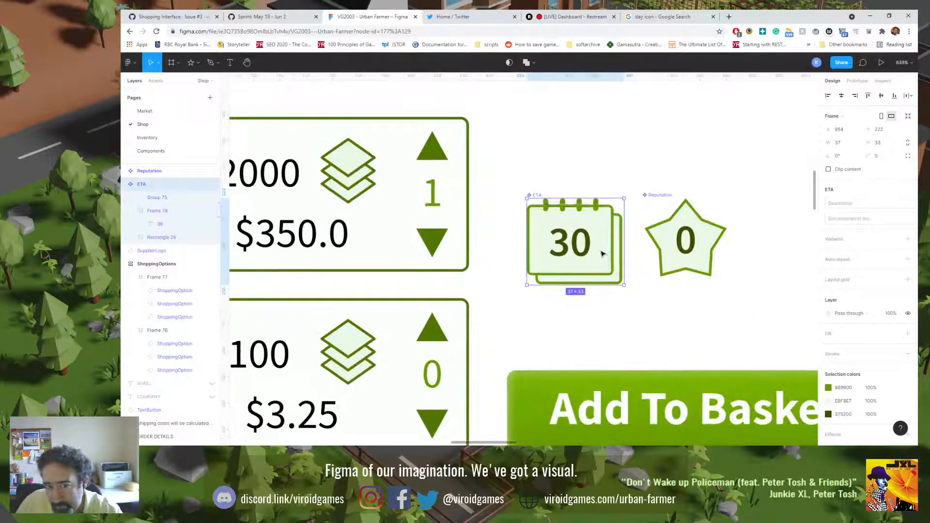
double_click(619, 235)
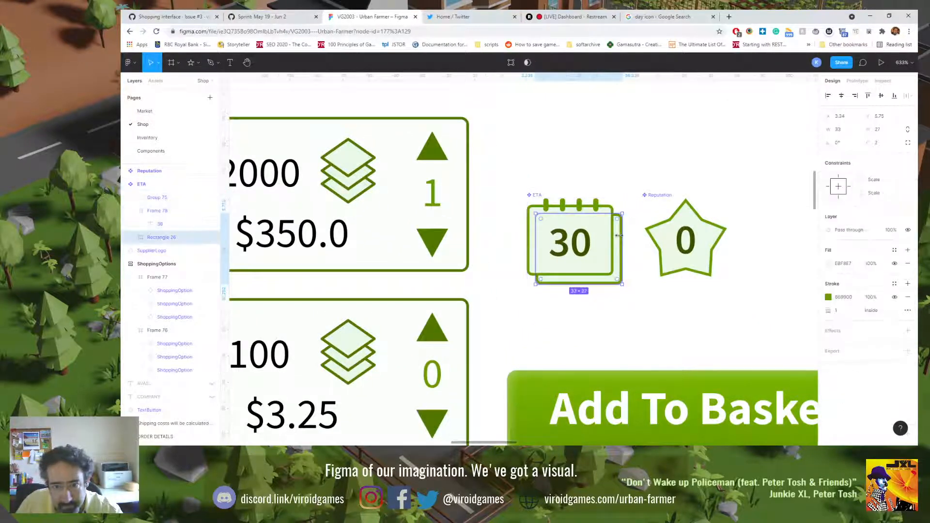
shift+click(611, 210)
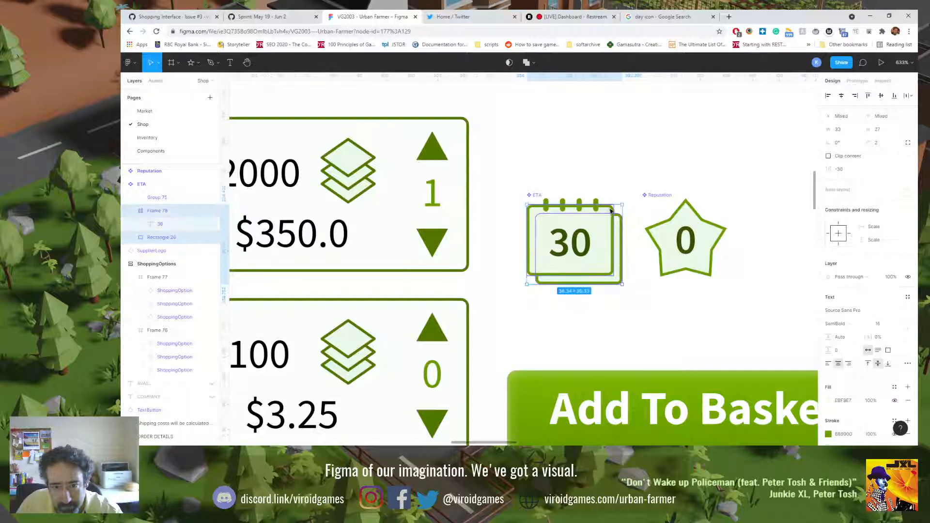
click(625, 177)
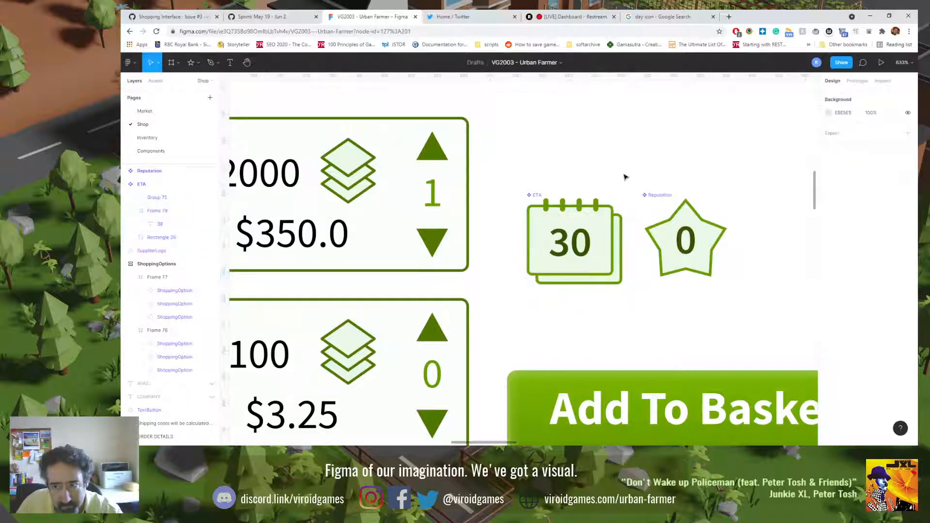
double_click(620, 228)
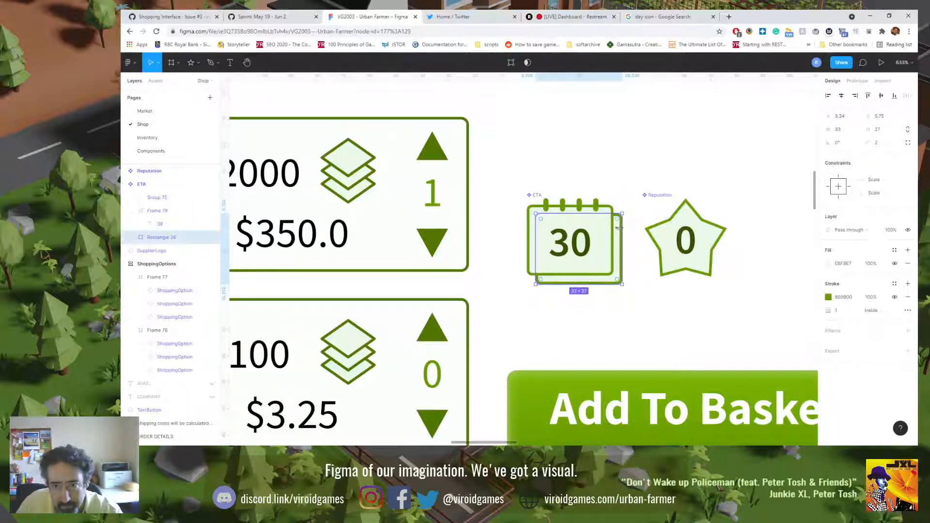
click(603, 209)
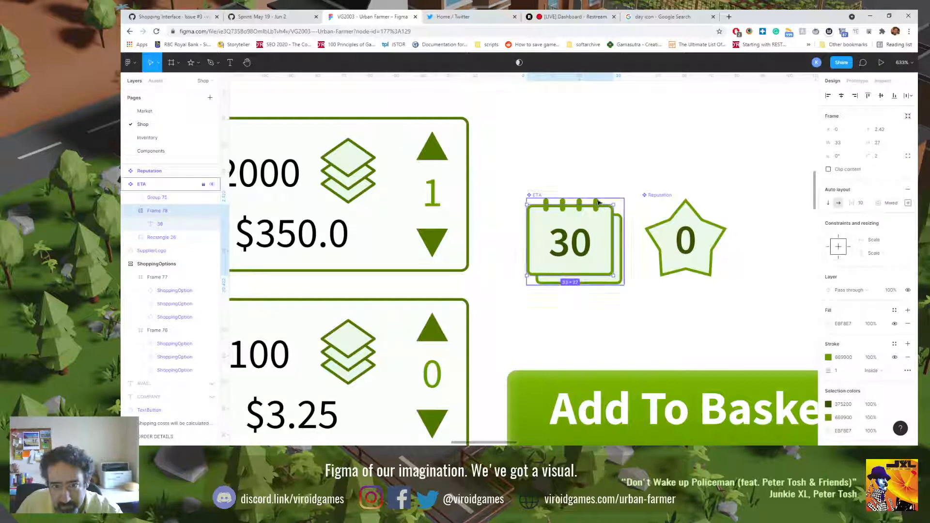
click(597, 197)
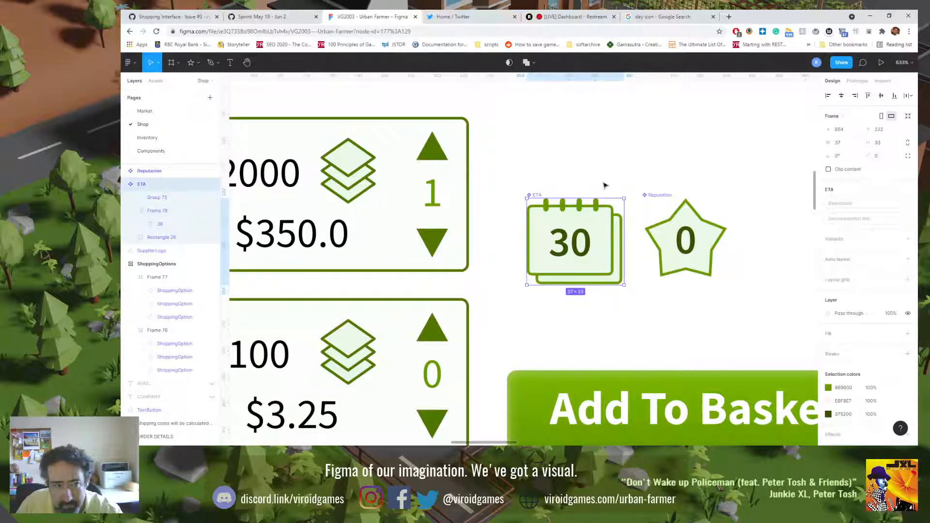
Step: Resize the ETA component to fit its contents and toggle its content clipping
click(908, 116)
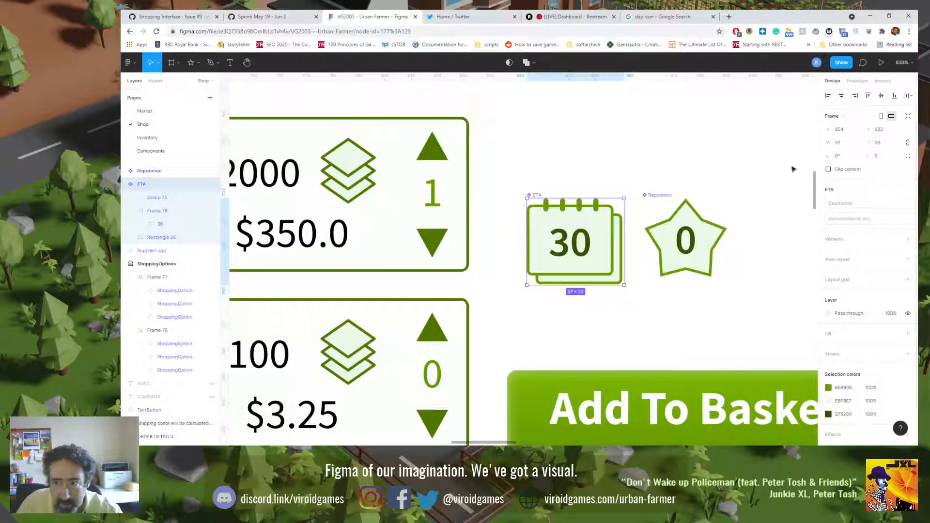
click(829, 170)
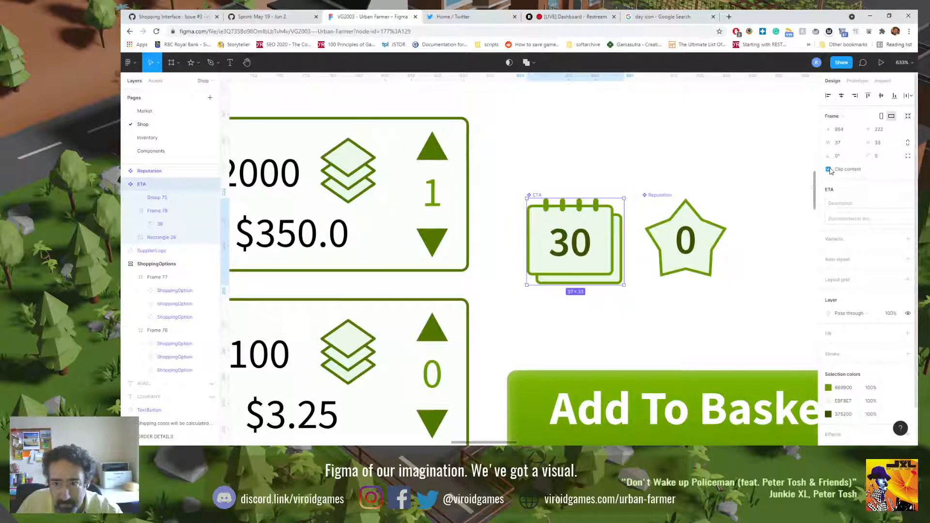
click(665, 173)
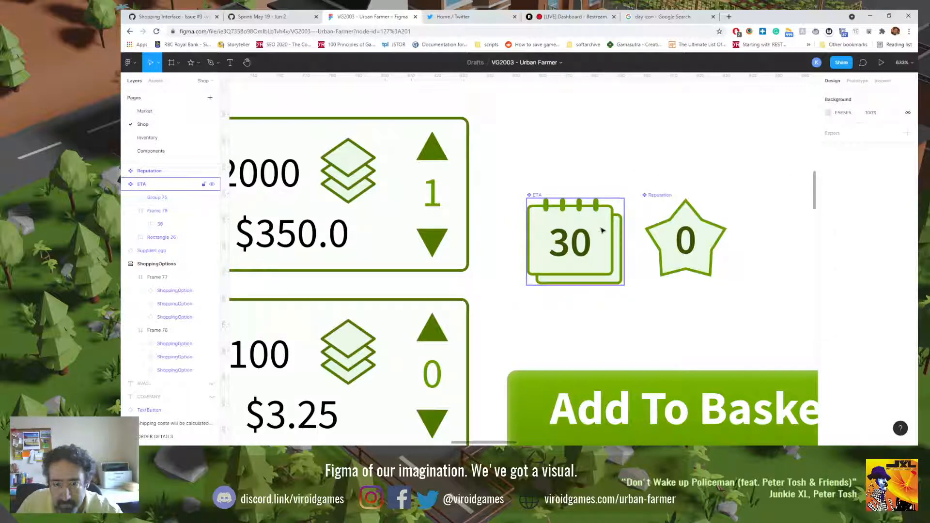
Step: Expand the Reputation component's layers and add auto layout to it
click(677, 221)
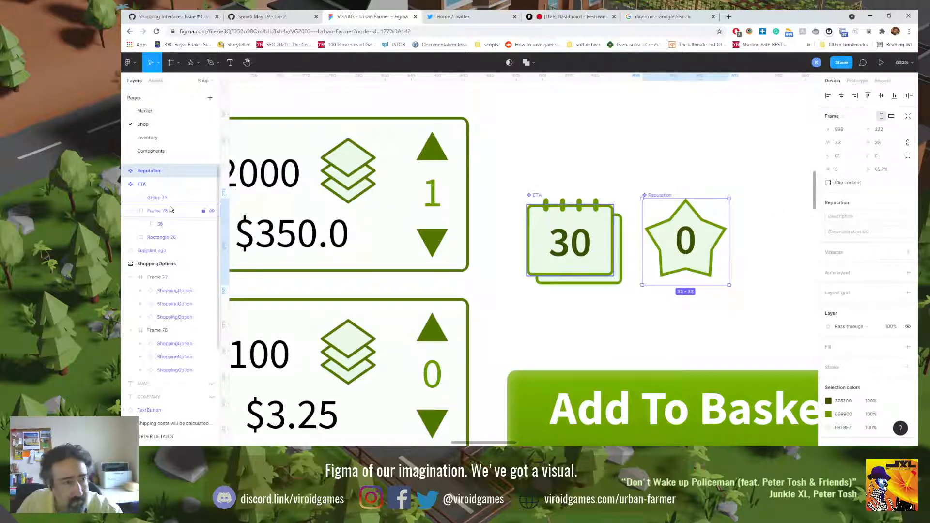
click(125, 170)
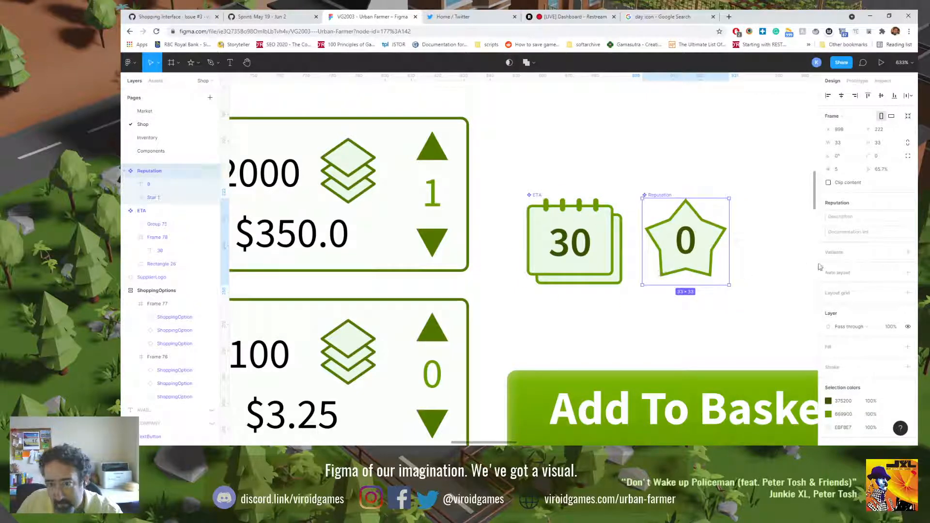
click(908, 274)
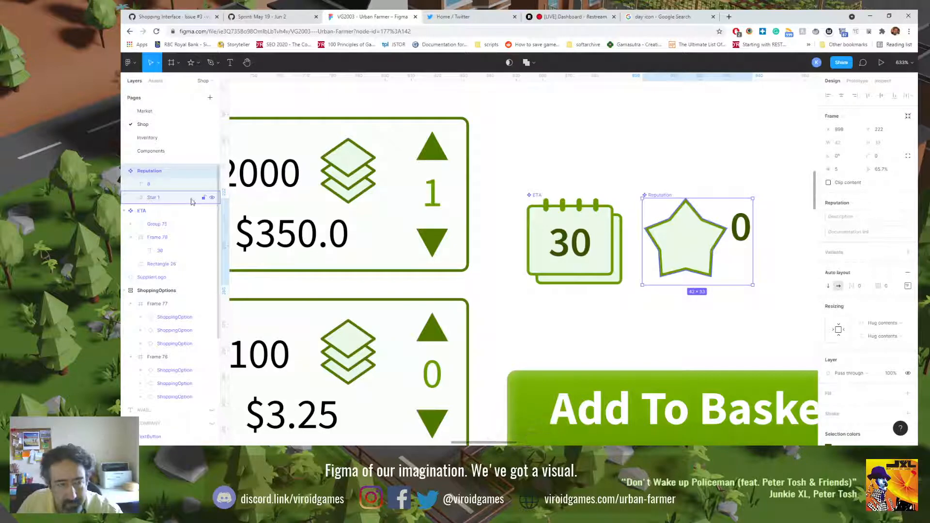
Step: Wrap the 0 text and Star 1 in a new frame inside Reputation and expand that frame's layers
click(148, 184)
shift+click(154, 198)
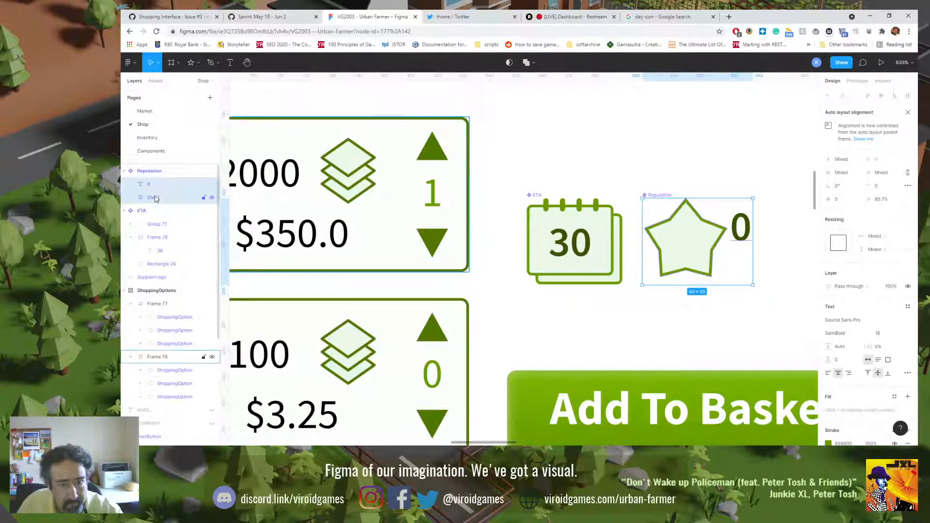
right_click(155, 199)
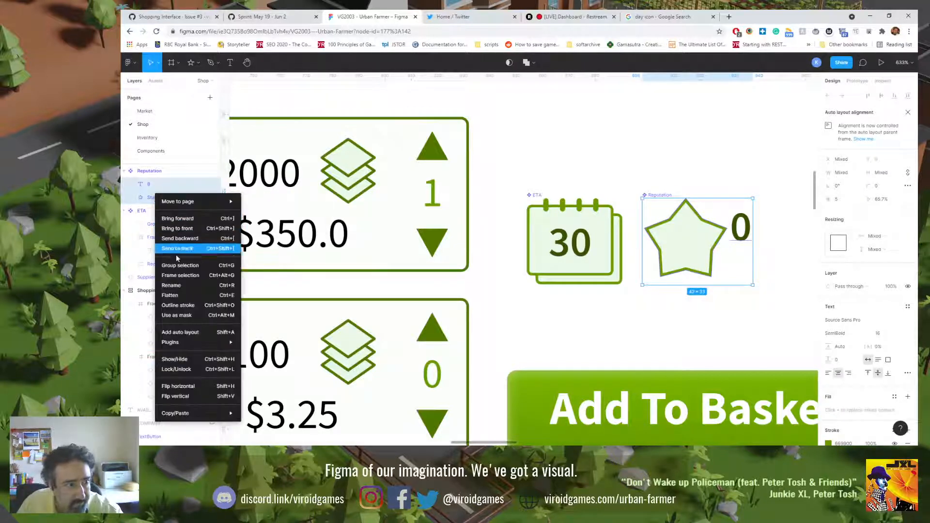
click(177, 274)
click(130, 184)
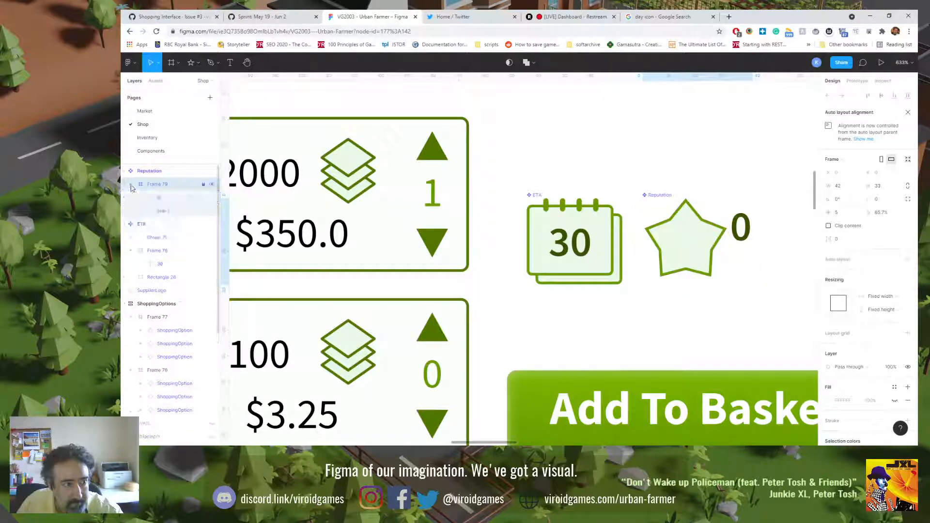
Step: Try to reorder the 0 text and Star 1 inside the new frame, and ungroup the frame
click(165, 197)
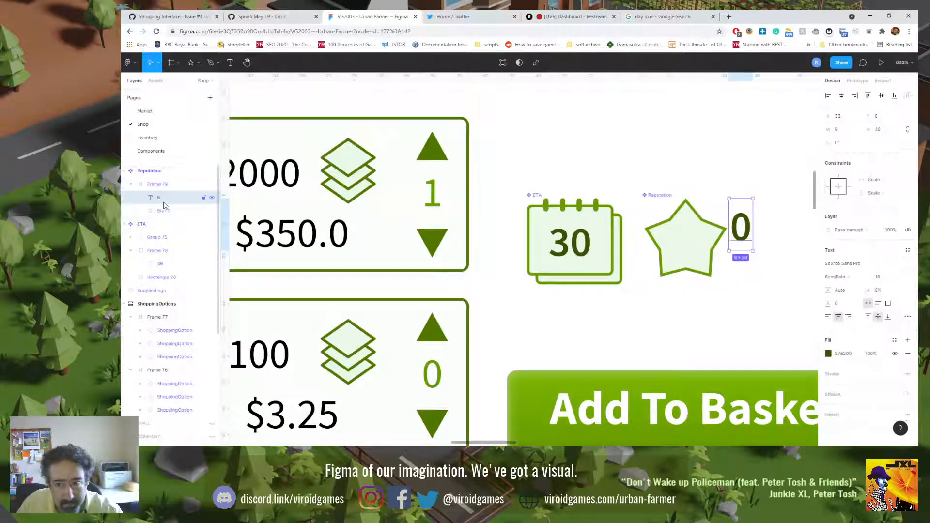
drag(164, 209, 160, 197)
click(162, 199)
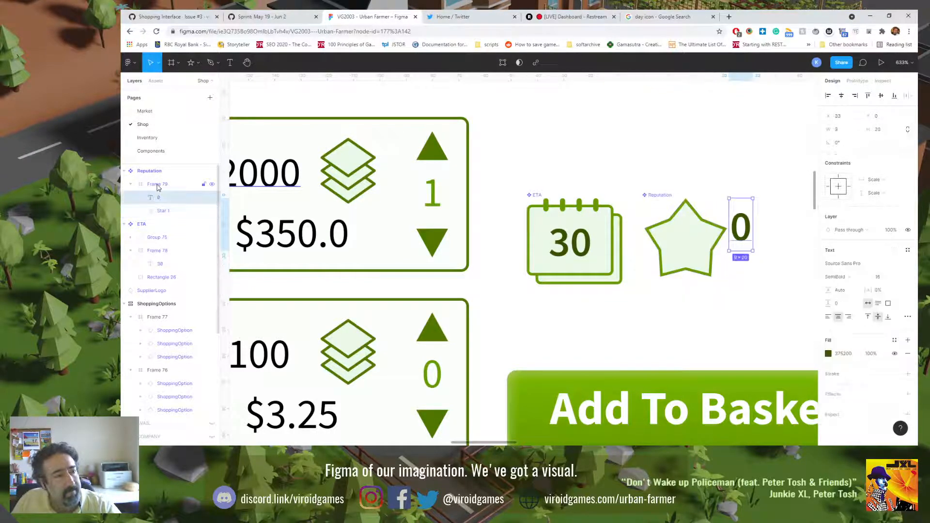
click(157, 188)
key(ctrl+shift+g)
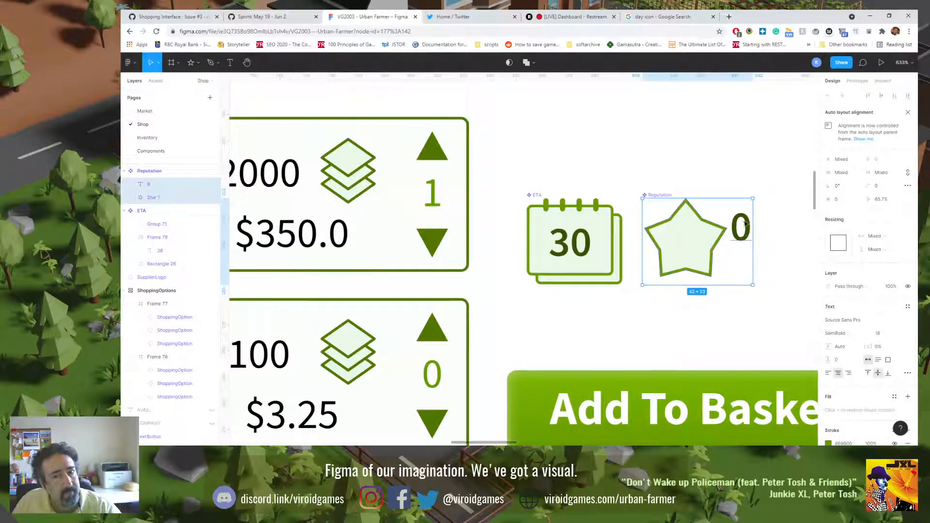
Step: Set the Reputation auto layout alignment to centre, check its spacing mode options, and select the 0 text
click(151, 170)
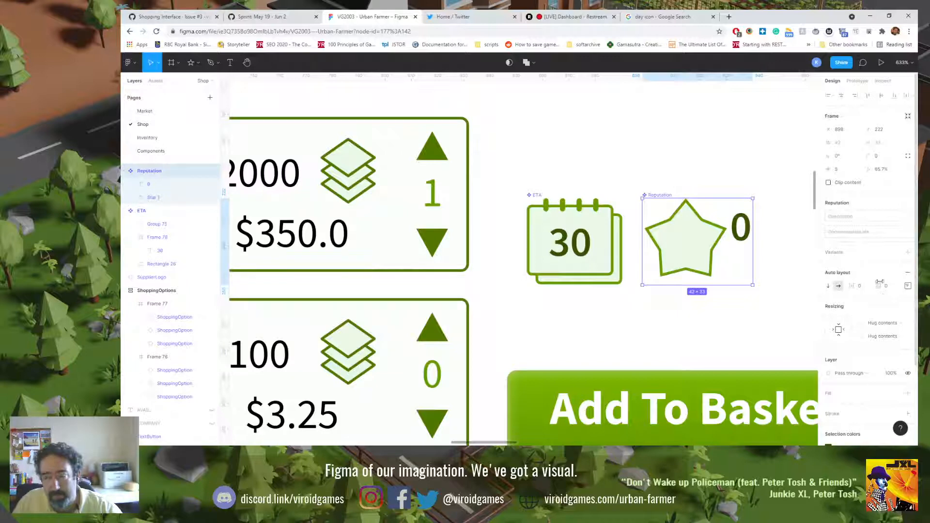
click(908, 286)
click(880, 322)
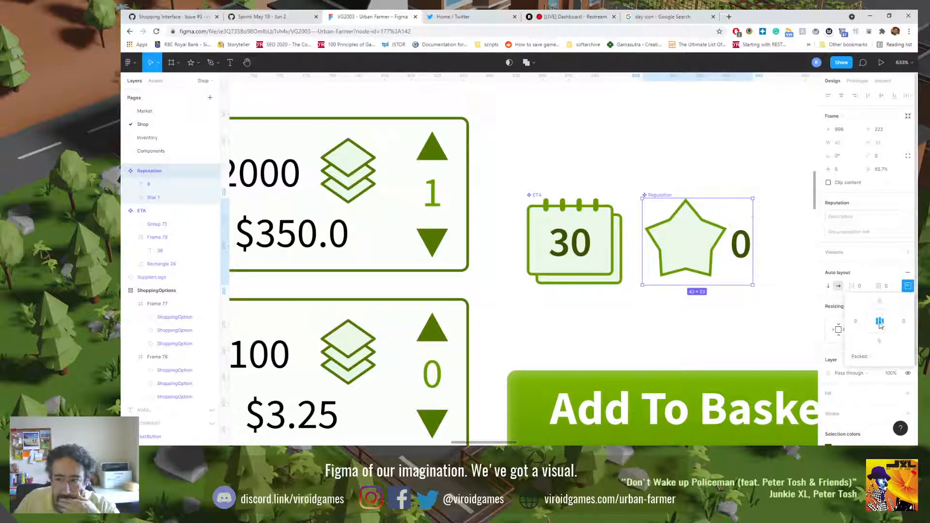
click(874, 357)
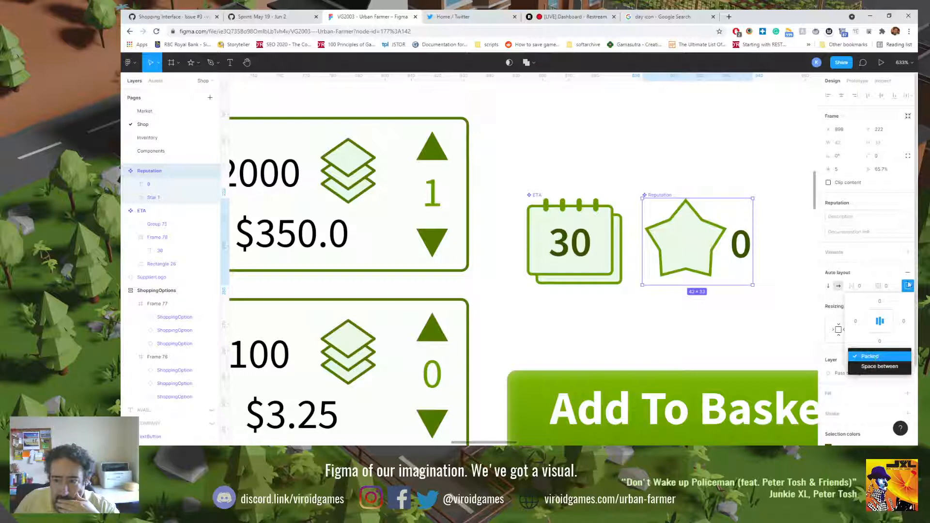
click(743, 254)
click(744, 253)
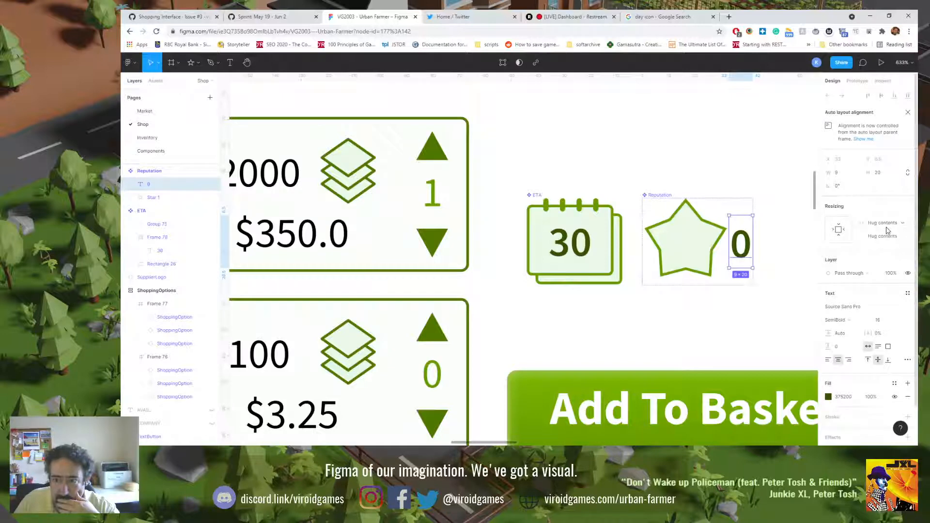
Step: Set the 0 text in Reputation to a fixed width with its height hugging the contents
click(839, 232)
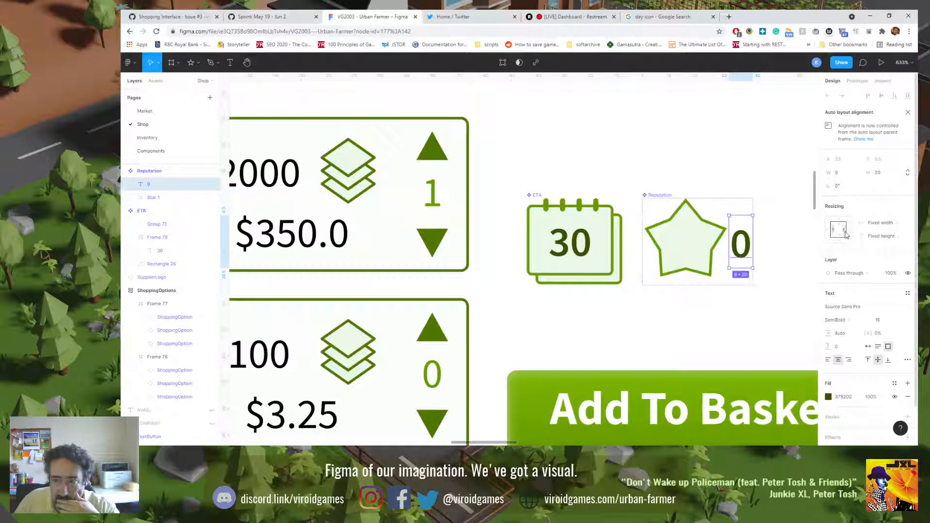
click(881, 236)
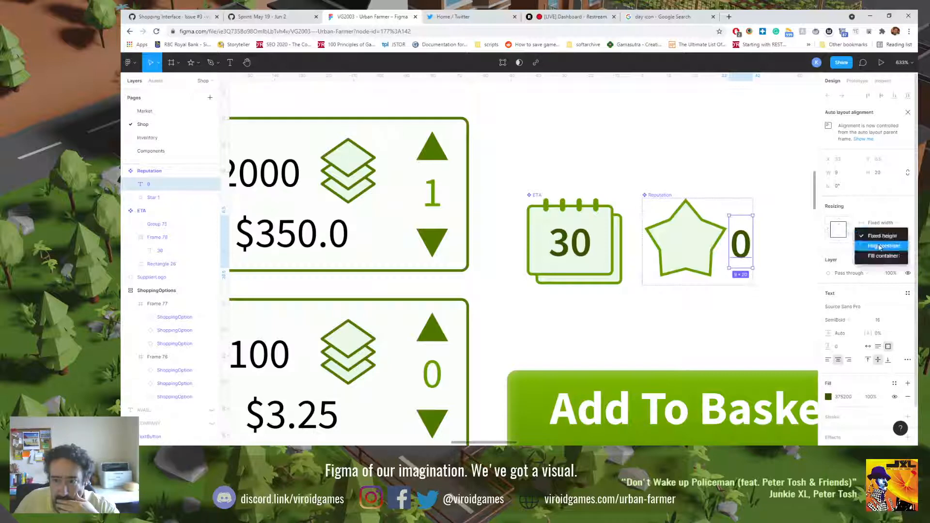
click(881, 249)
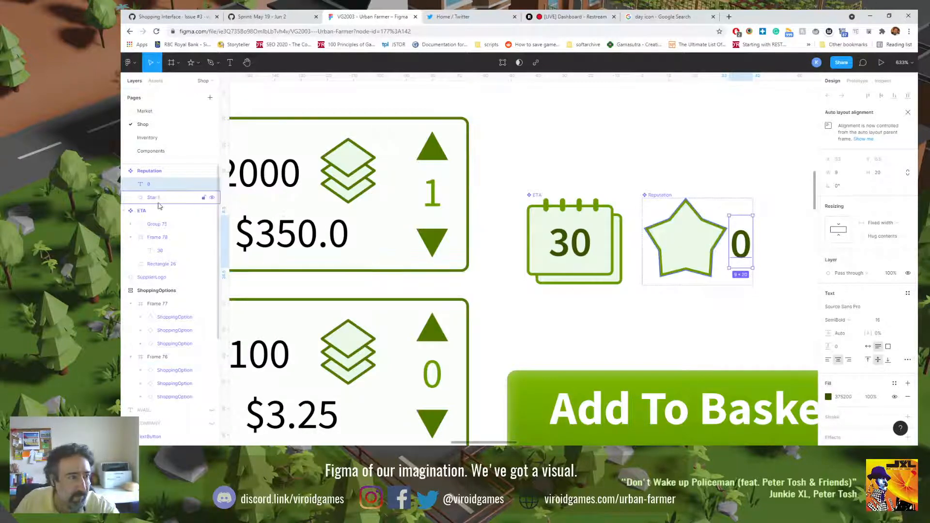
Step: Compare the layout and resizing settings of Star 1 with those of the ETA component's inner frame and 30 text
click(157, 199)
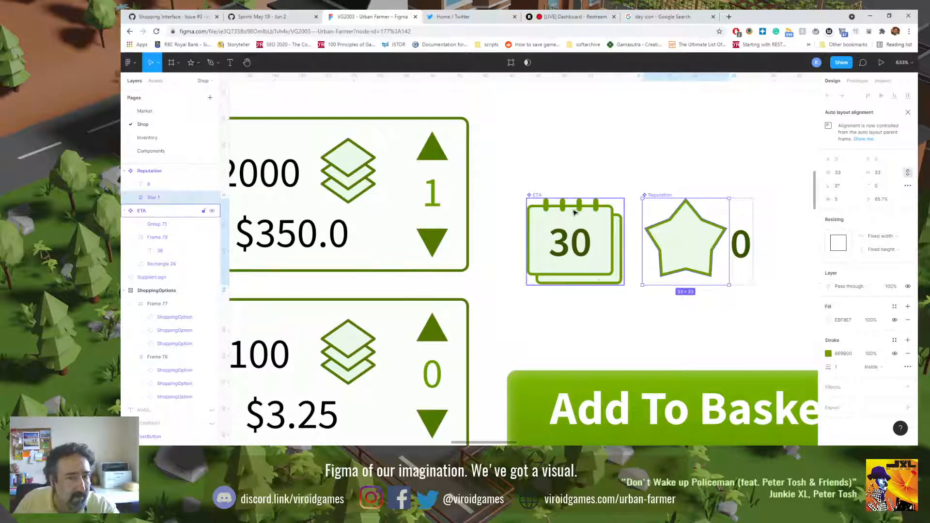
double_click(540, 232)
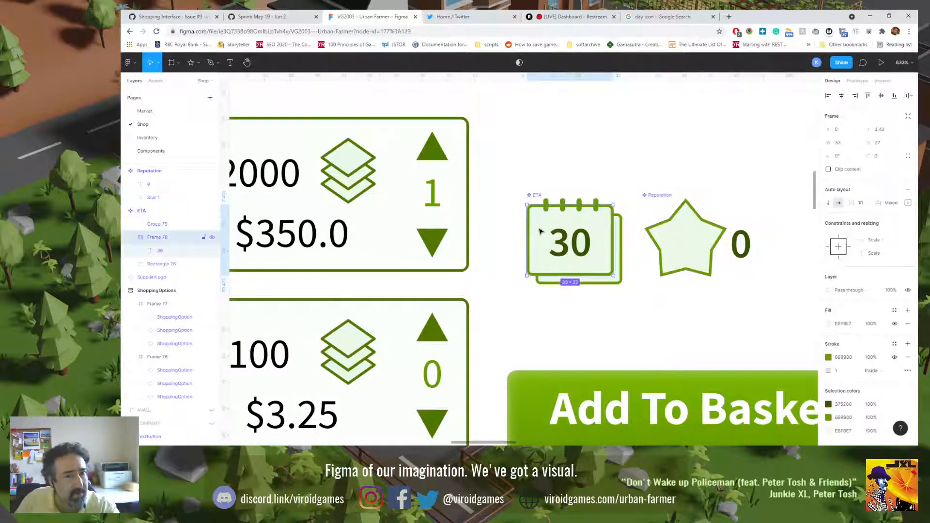
click(569, 246)
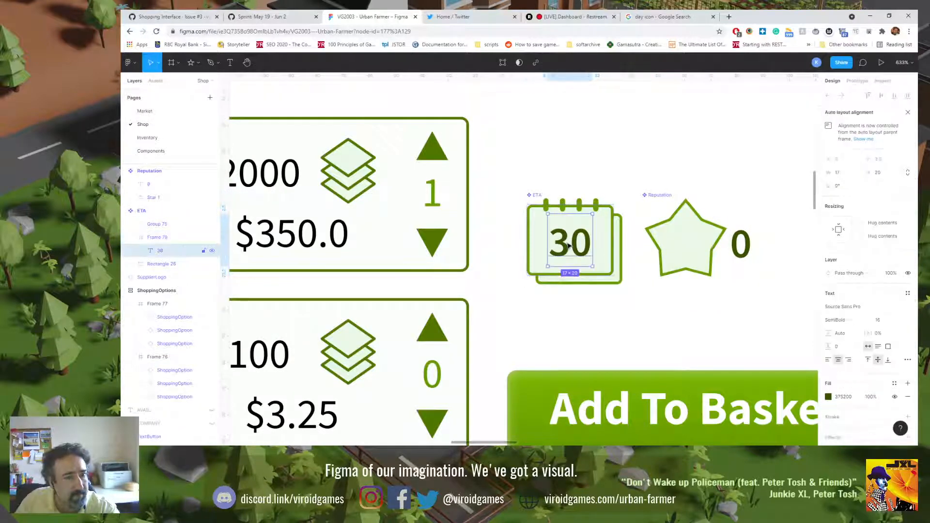
click(544, 238)
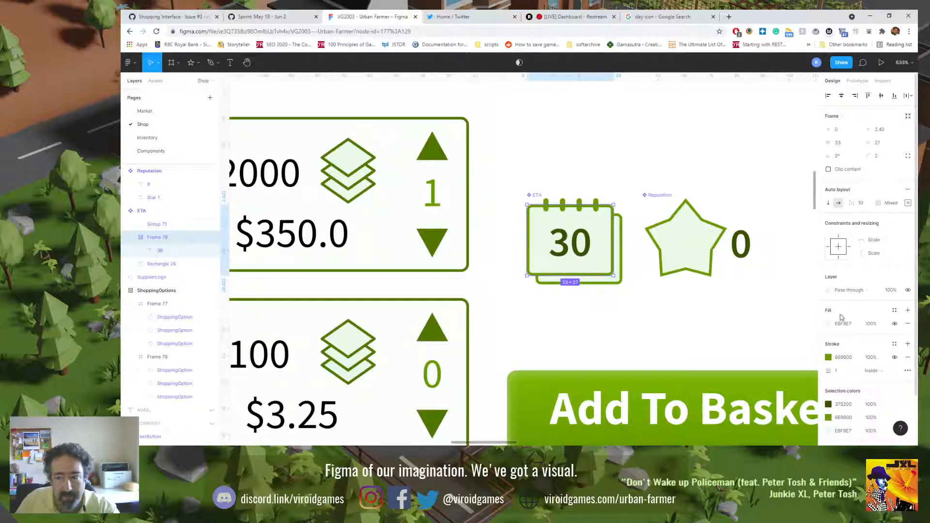
click(675, 243)
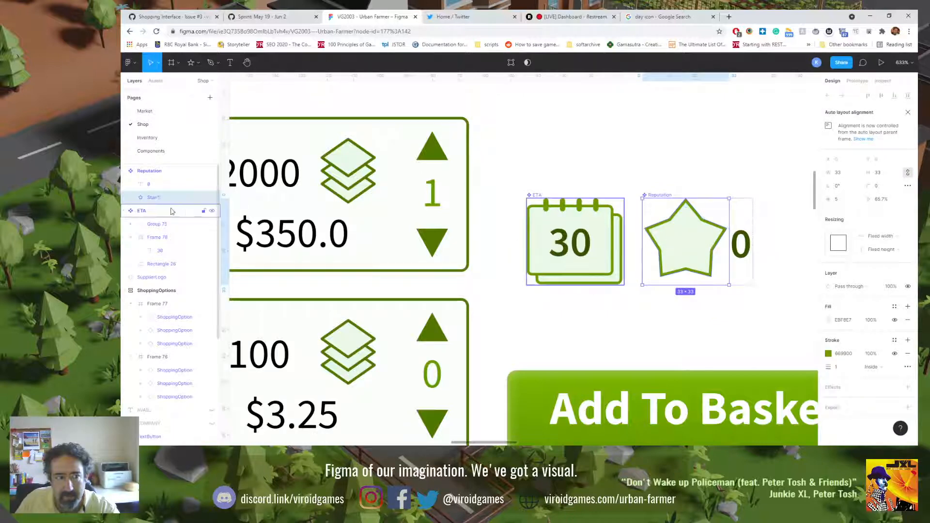
Step: Try wrapping Star 1 in its own frame inside the auto layout Reputation component, and ungroup that frame
right_click(155, 199)
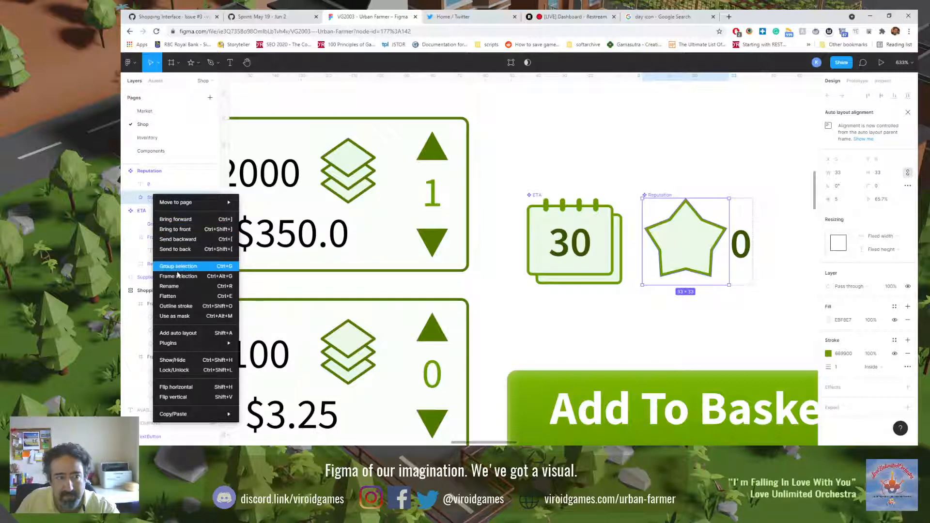
click(178, 276)
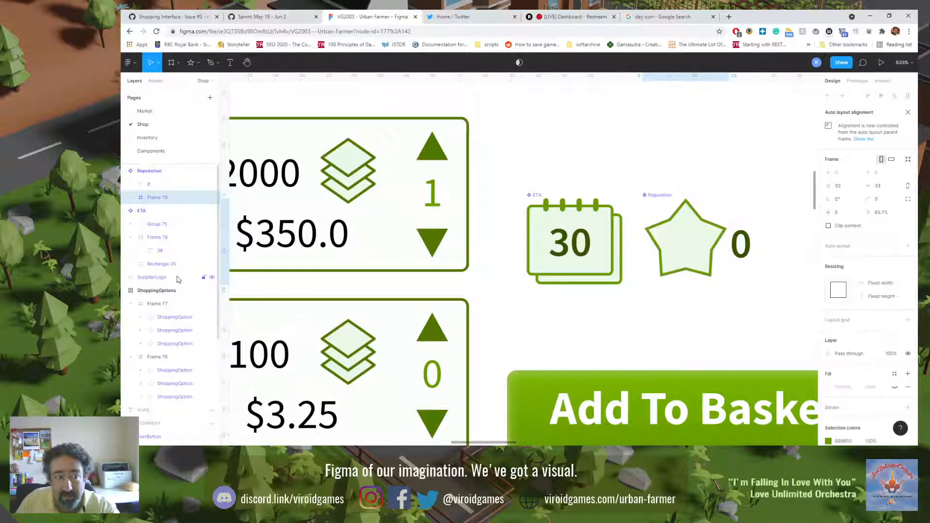
click(132, 199)
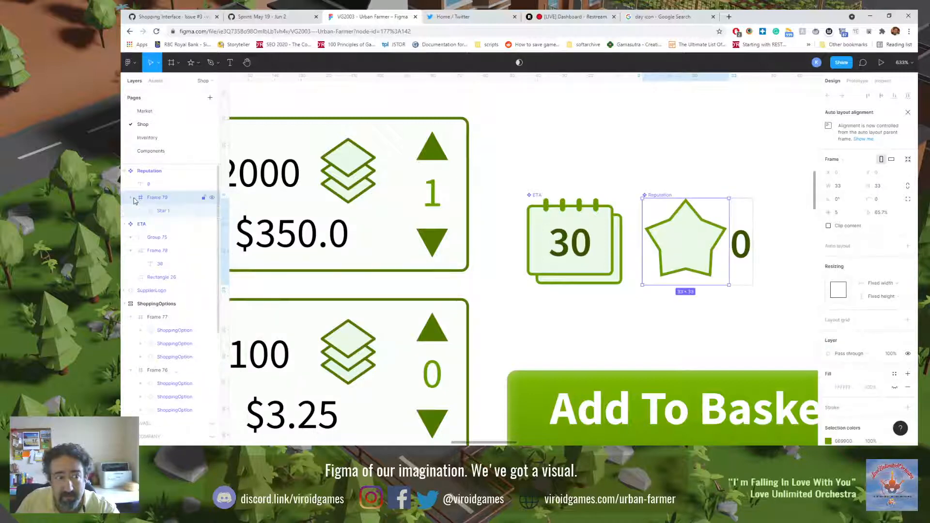
click(156, 216)
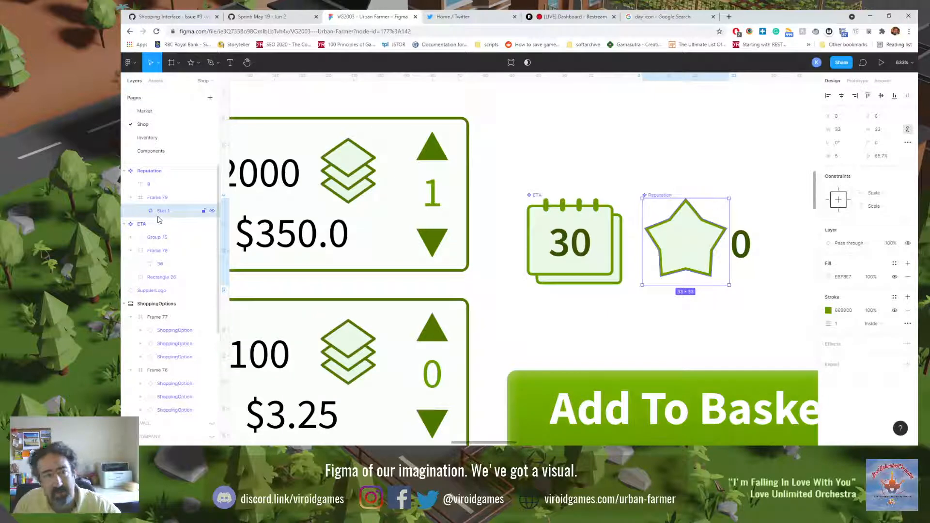
click(161, 198)
key(ctrl+shift+g)
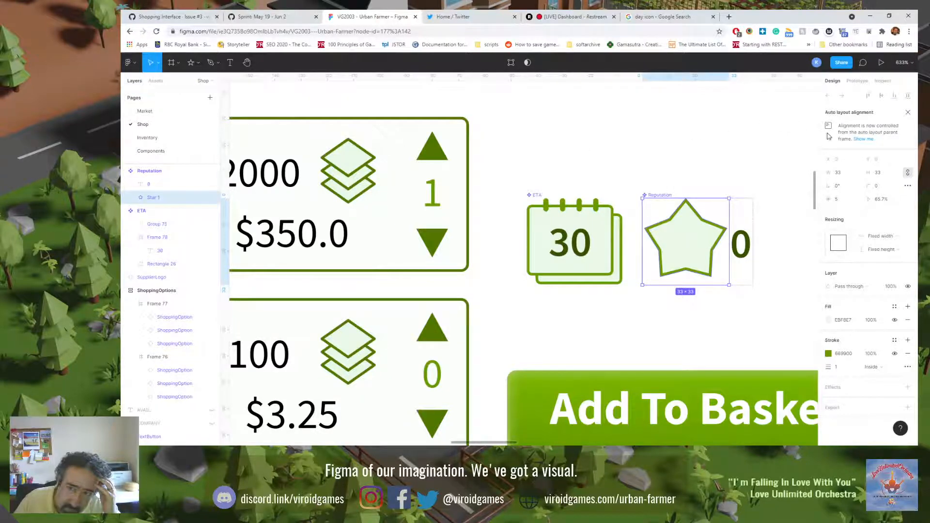
Step: Compare the Reputation and ETA component settings and remove auto layout from Reputation
click(145, 172)
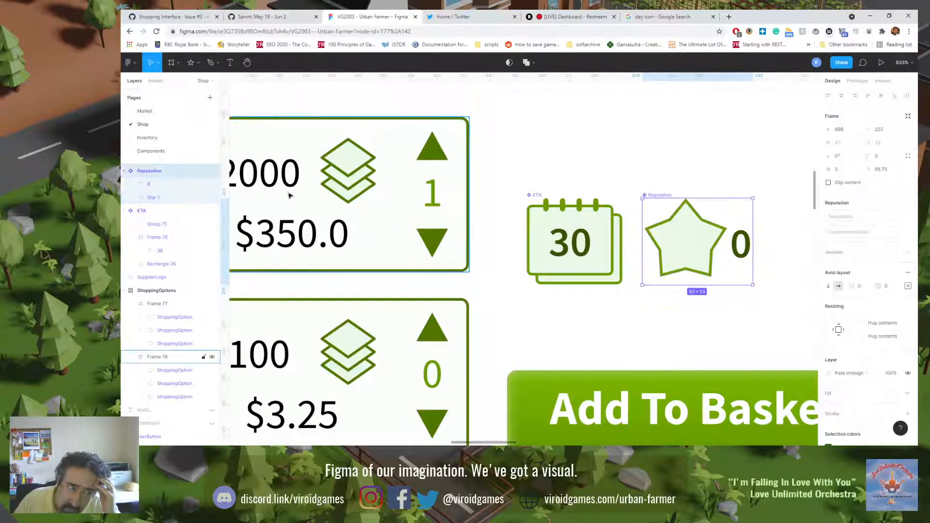
click(165, 212)
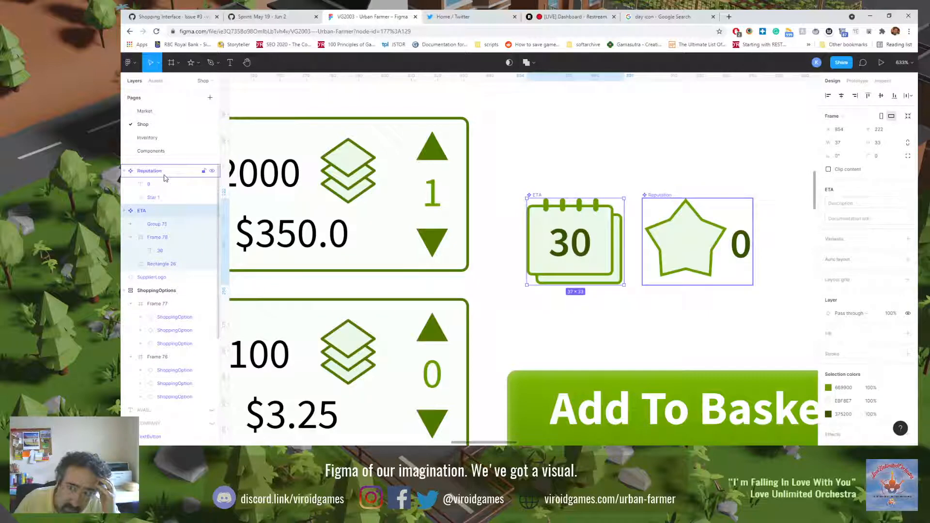
click(165, 175)
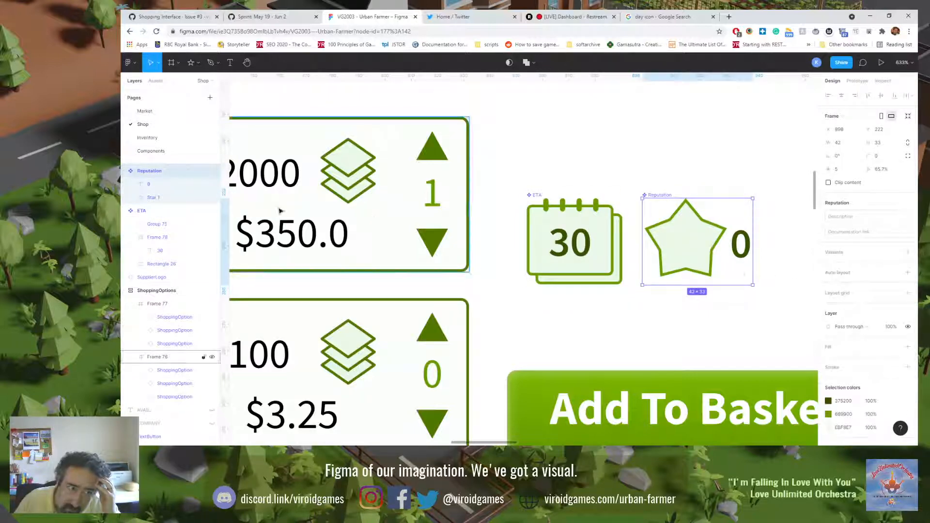
Step: Wrap Star 1 in a new frame inside Reputation and move the 0 text into that frame above the star
click(155, 198)
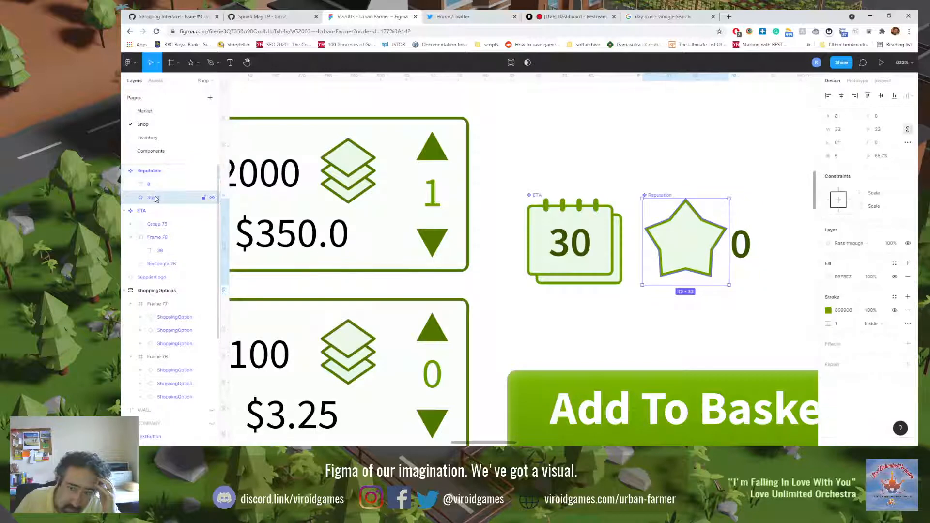
right_click(155, 198)
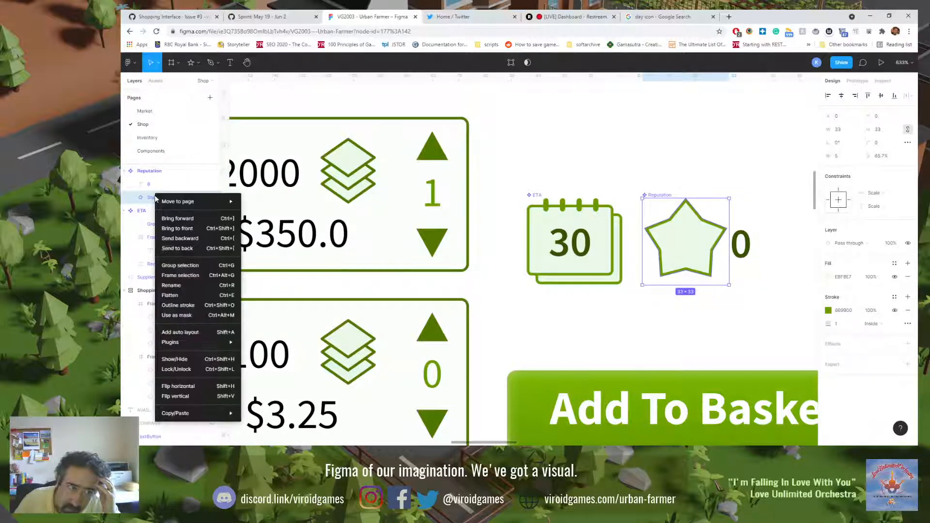
click(179, 276)
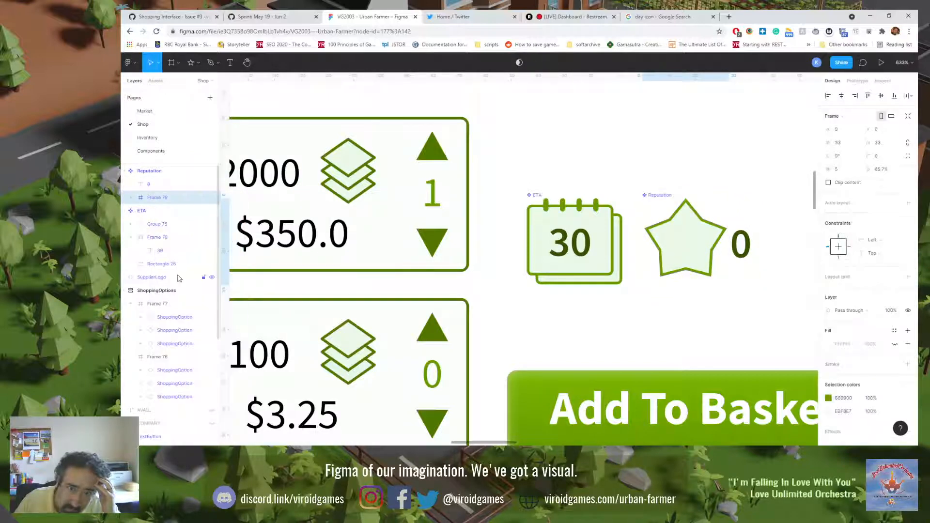
click(132, 199)
click(156, 187)
drag(152, 188, 171, 211)
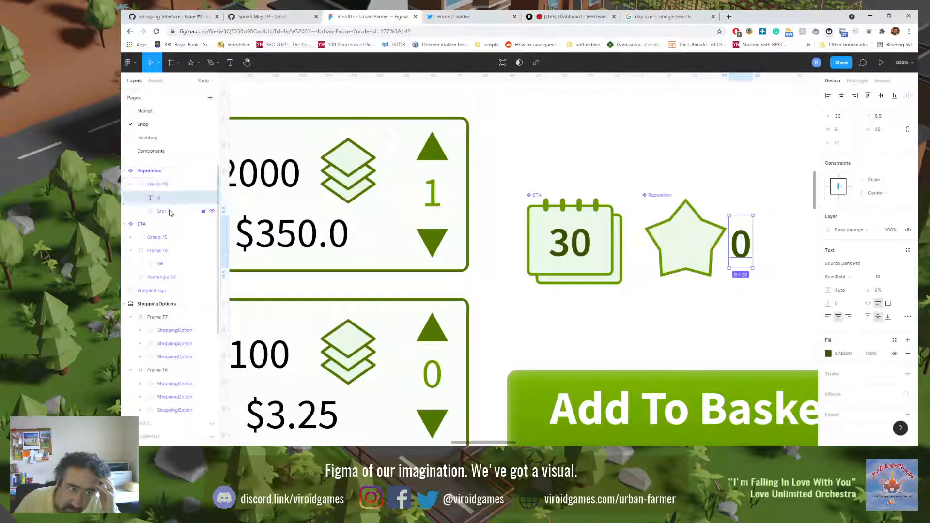
Step: Try wrapping only Star 1 in a second, nested frame, and undo it
right_click(171, 211)
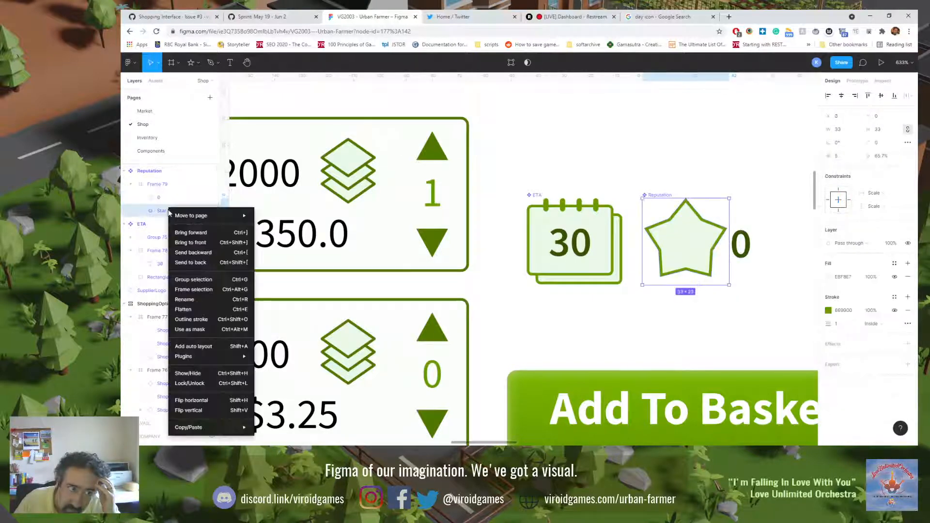
click(186, 289)
click(141, 212)
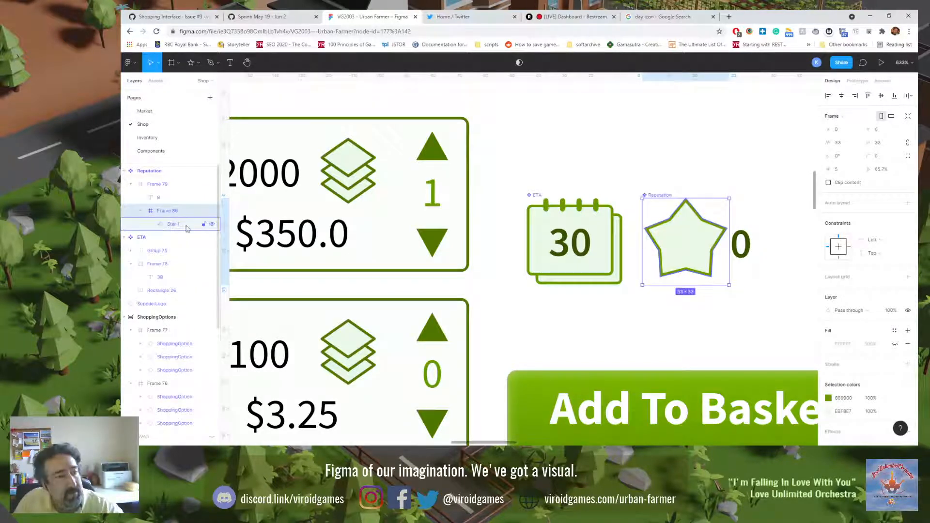
key(ctrl+z)
Step: Wrap the 0 text and Star 1 together in a nested frame and expand its layers
shift+click(170, 198)
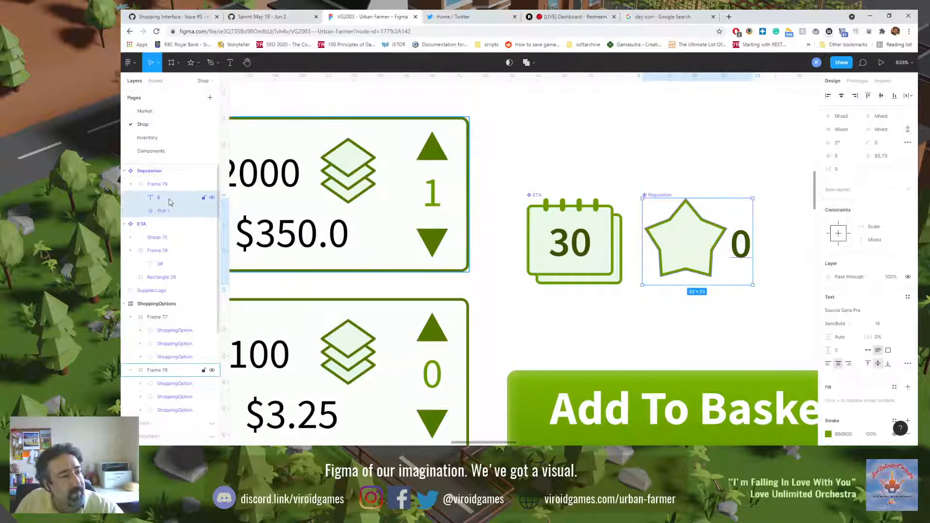
right_click(169, 198)
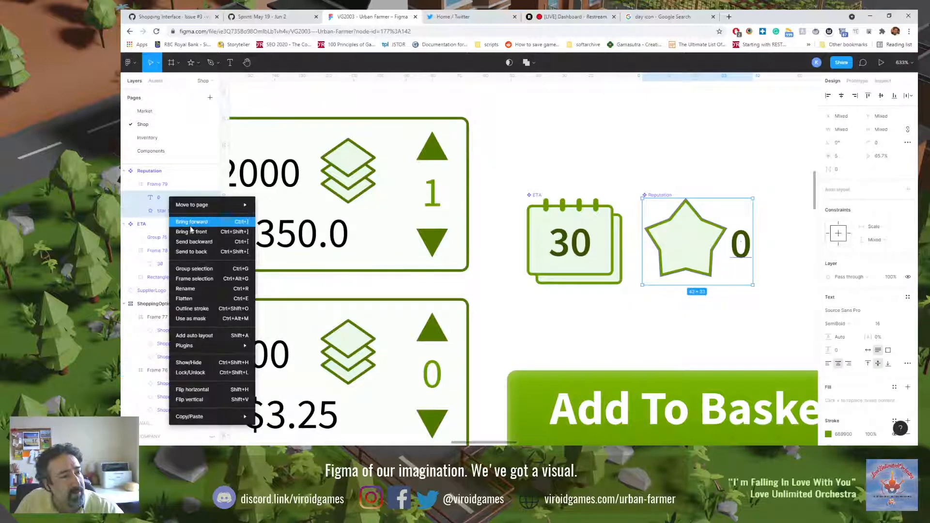
click(195, 279)
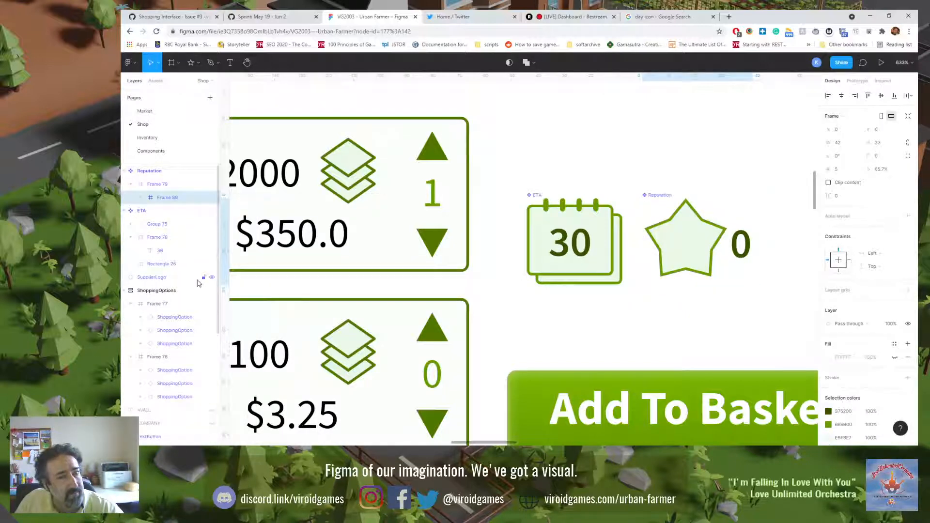
click(141, 198)
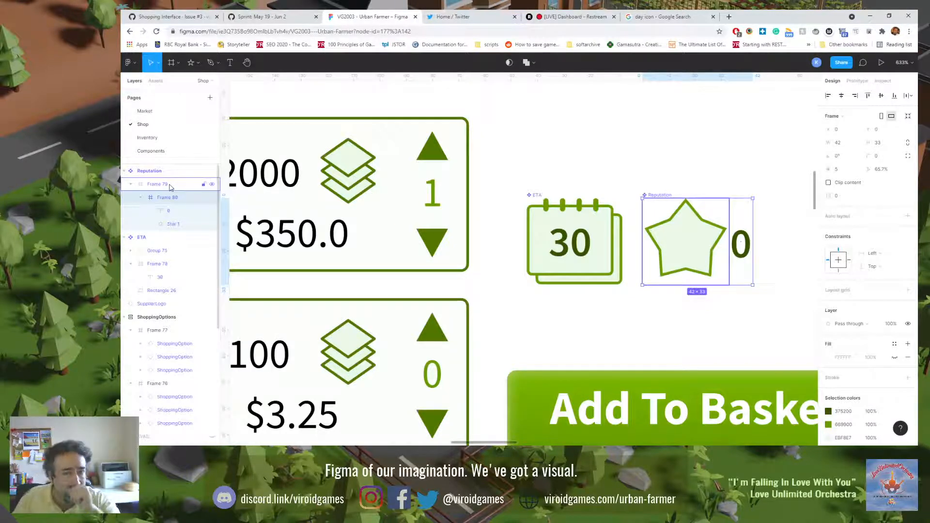
Step: Check the ETA component's inner frame for reference and align the 0 text and Star 1 on their horizontal centres
click(590, 232)
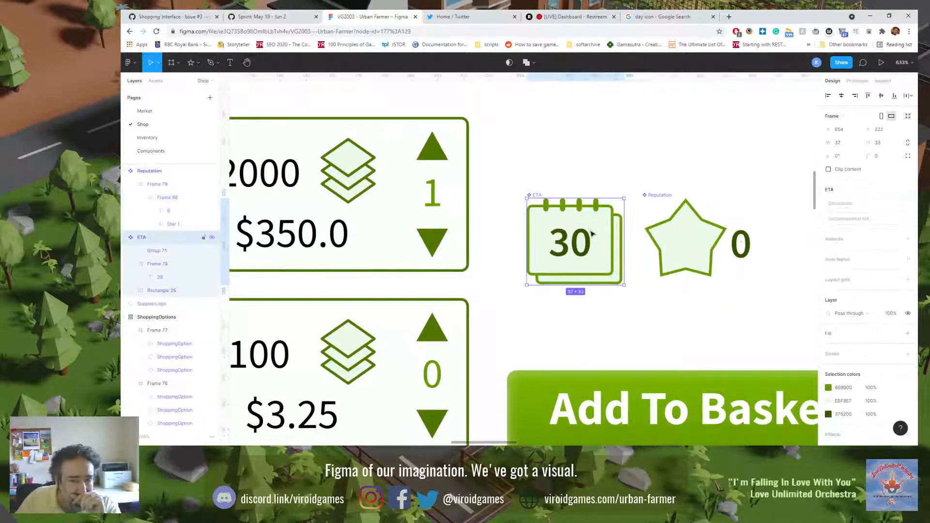
double_click(596, 232)
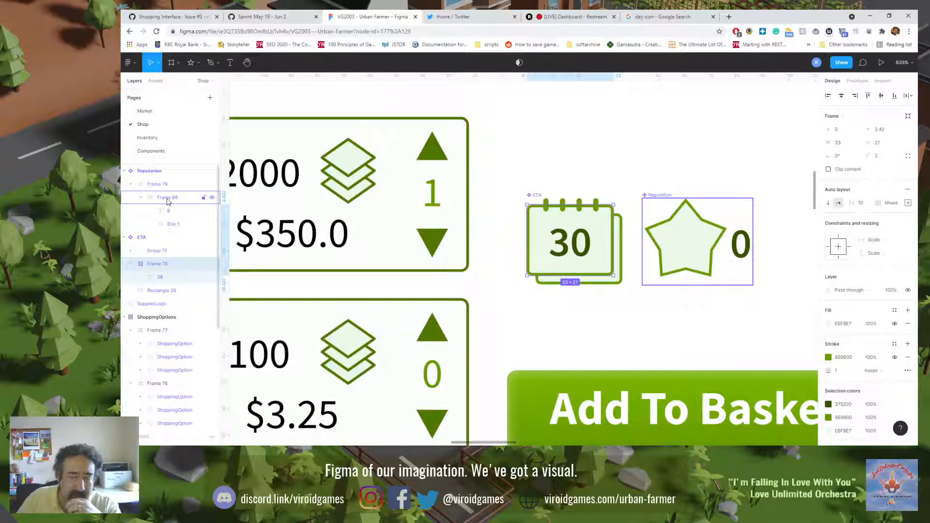
click(174, 224)
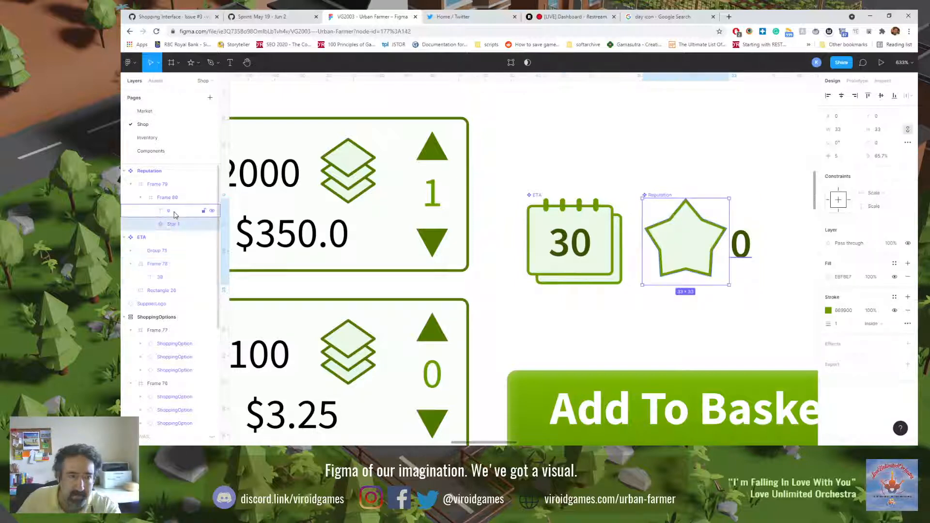
shift+click(175, 214)
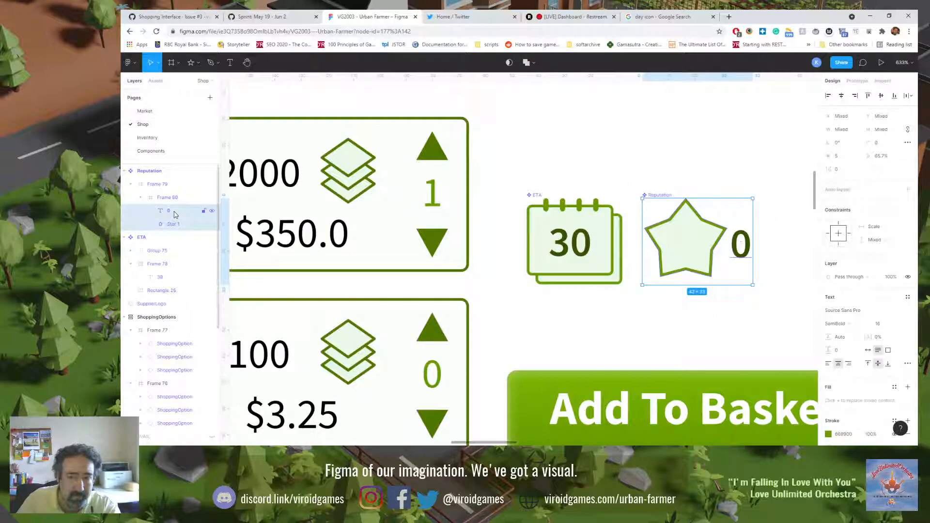
click(843, 97)
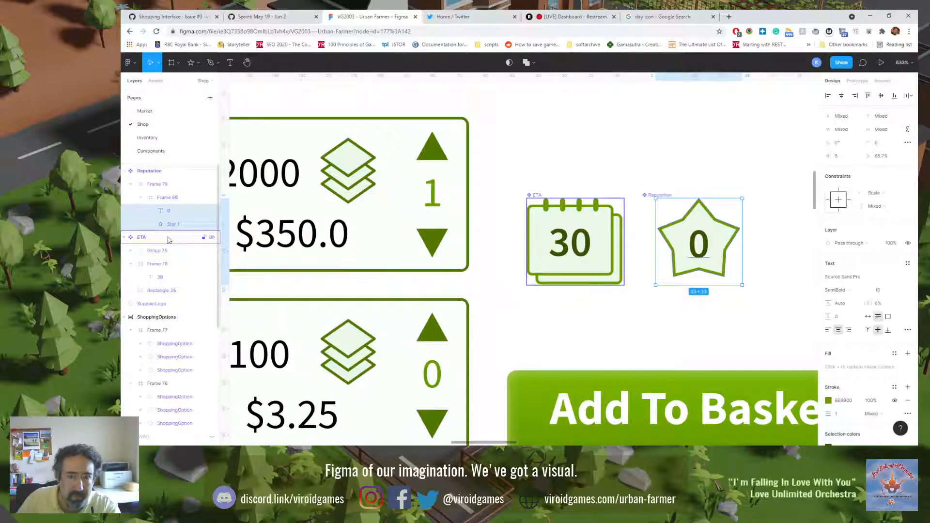
Step: Resize the nested frame to fit the star and 0 text, and check it against its parent frame
click(170, 198)
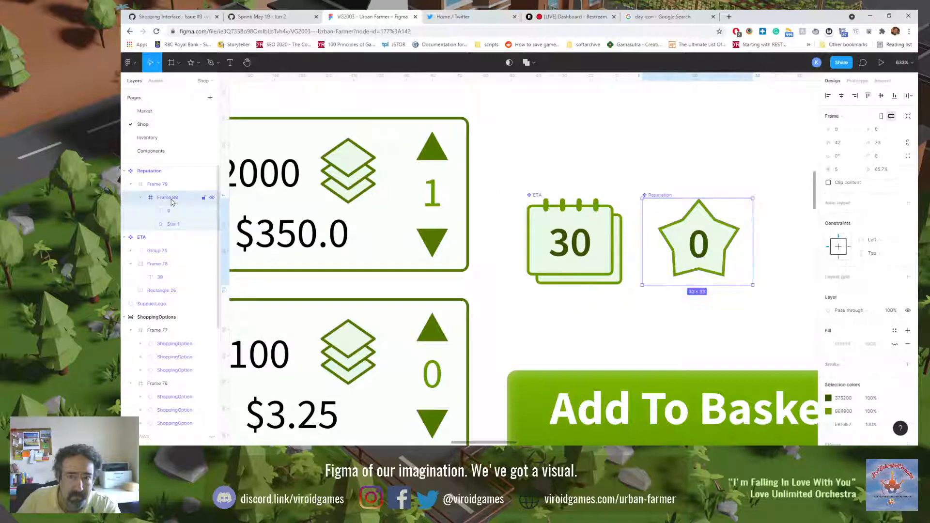
click(908, 116)
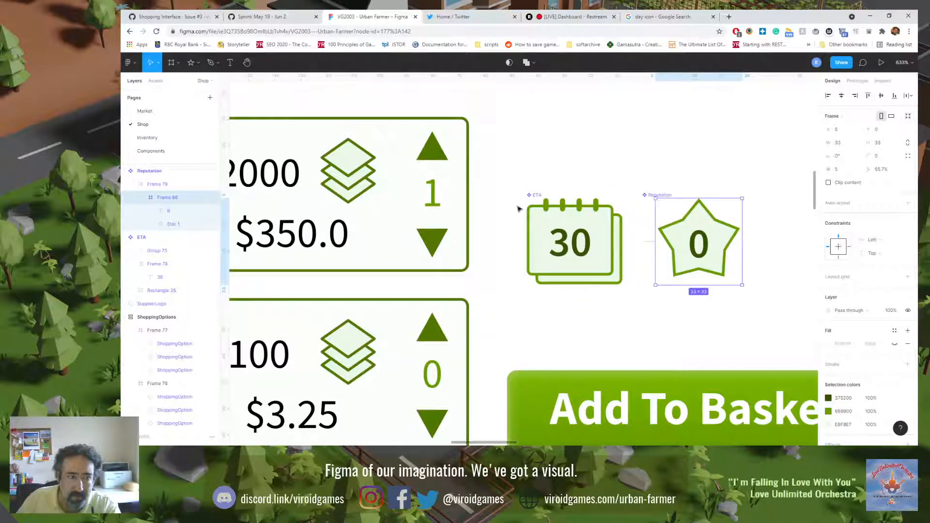
click(157, 190)
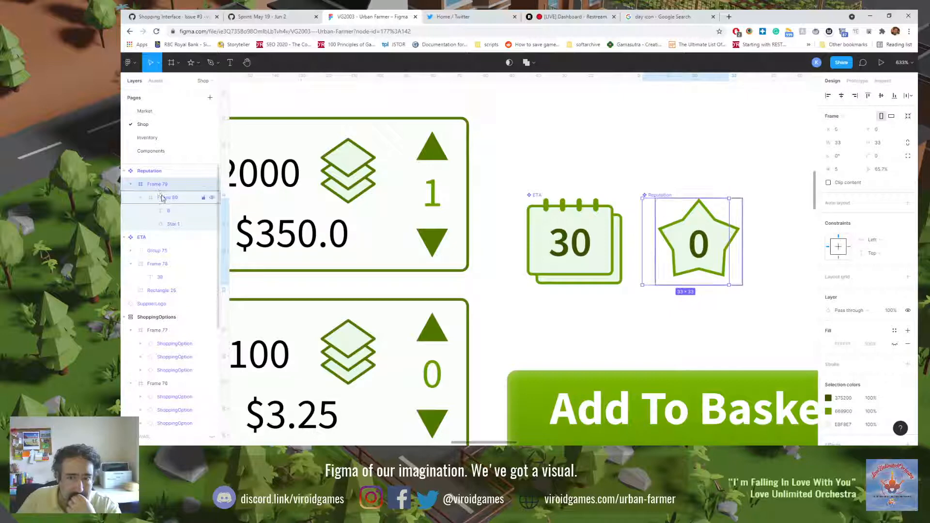
click(170, 199)
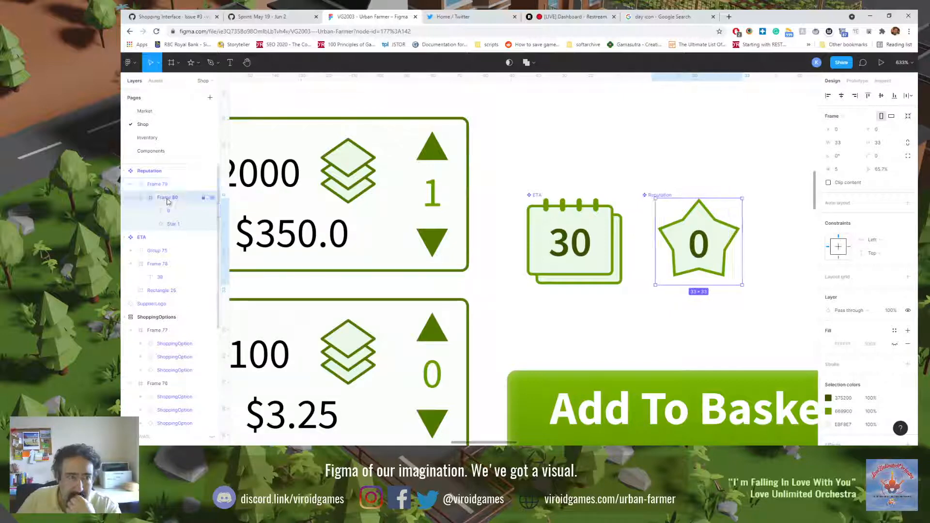
Step: Move the frame holding the 0 text and Star 1 directly under the Reputation component and delete the emptied Frame 79
drag(172, 201, 164, 183)
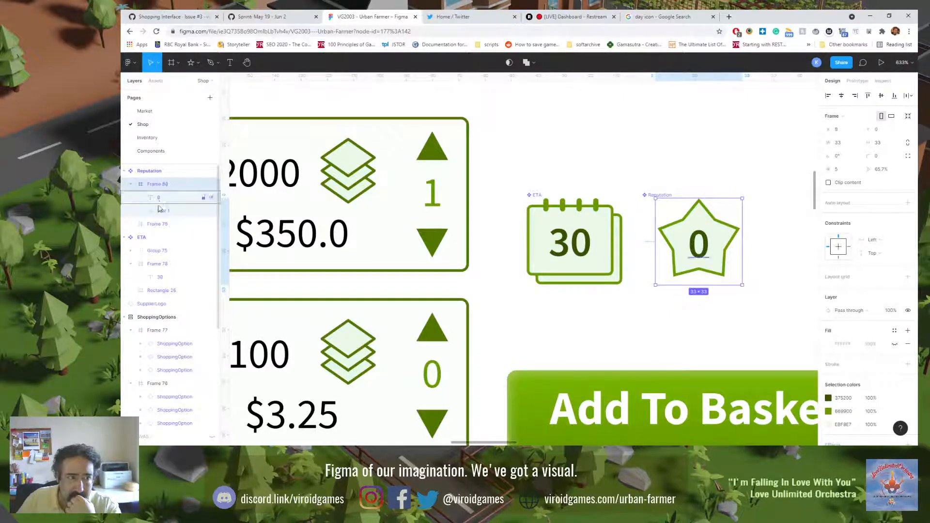
click(162, 226)
key(Delete)
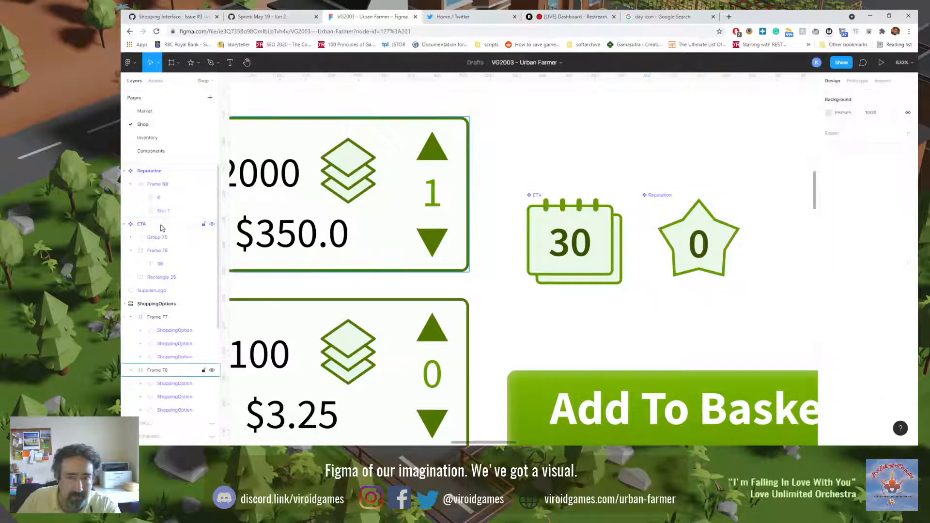
Step: Resize the Reputation component to fit its contents and move it closer to the ETA component
click(157, 185)
click(156, 175)
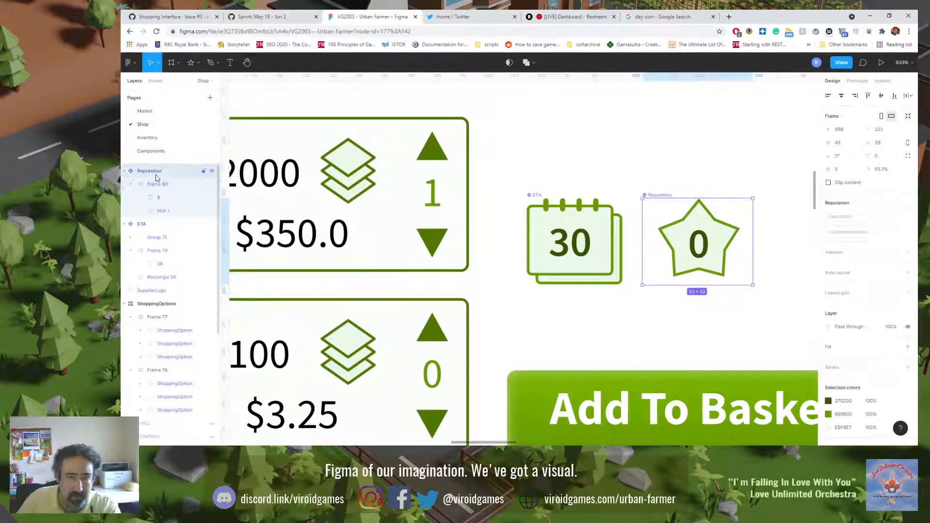
click(908, 118)
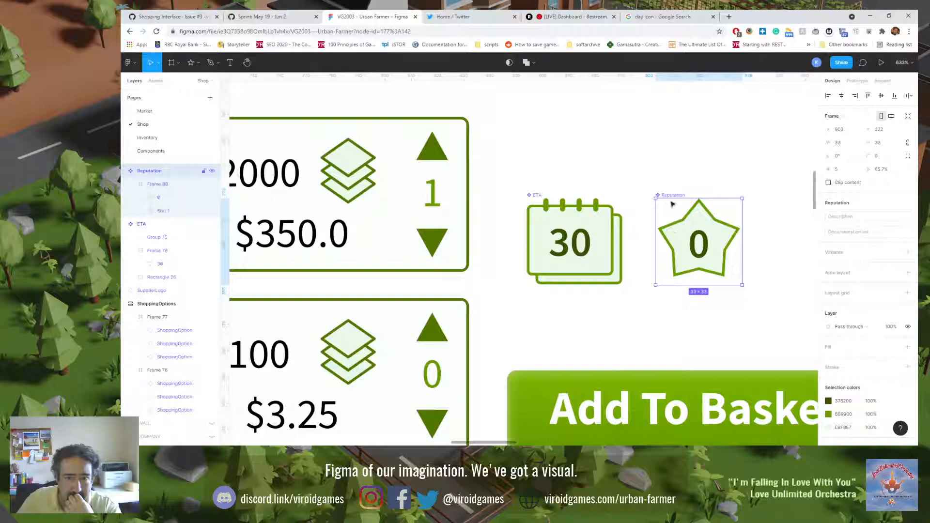
mouse_move(678, 197)
mouse_down()
mouse_move(570, 203)
mouse_move(662, 204)
mouse_up()
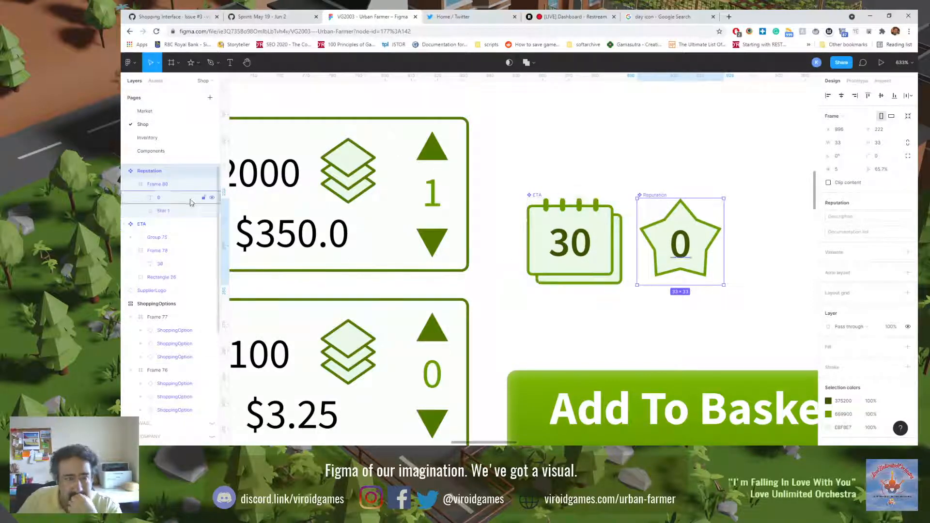
Step: Set Star 1's height to 37 with its proportions locked
click(172, 184)
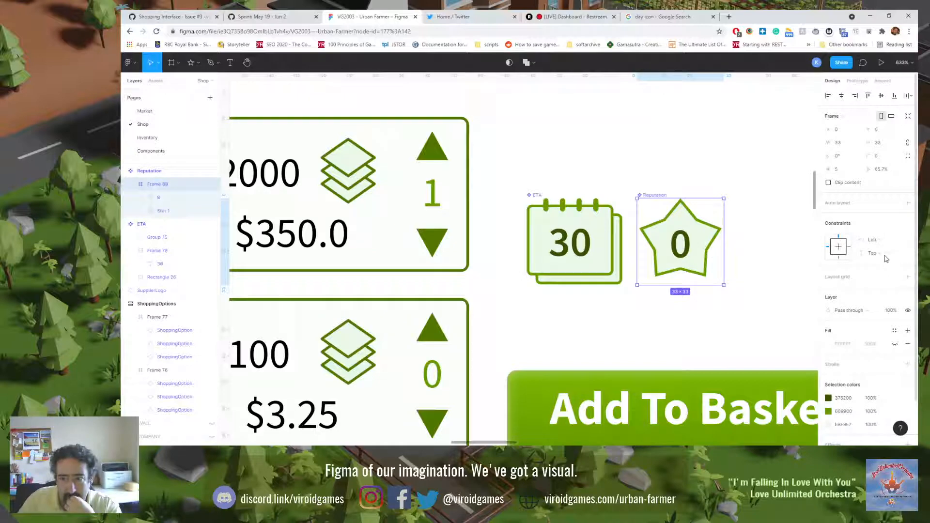
click(175, 212)
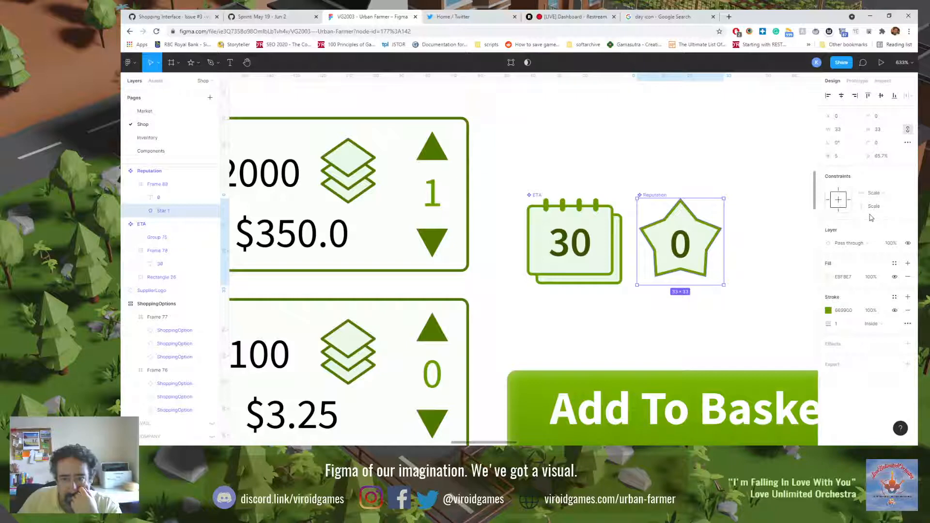
click(887, 133)
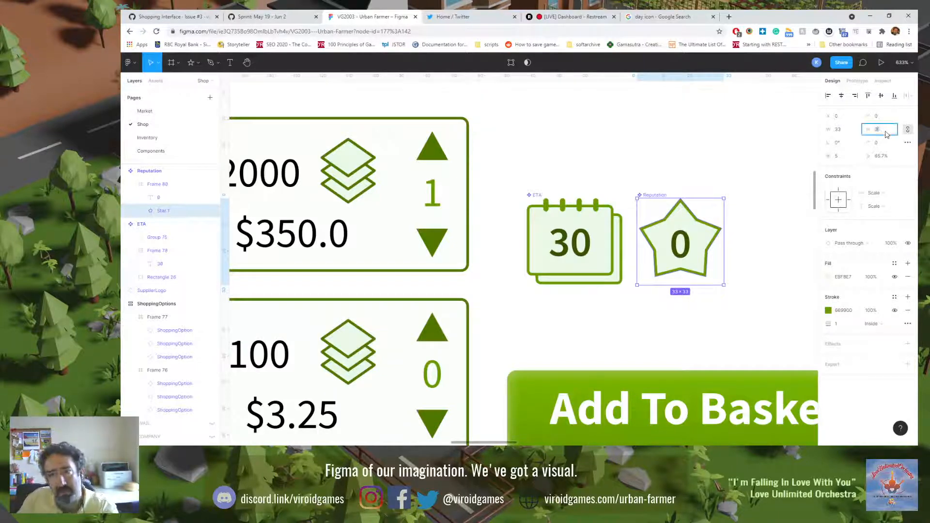
text(37)
key(Return)
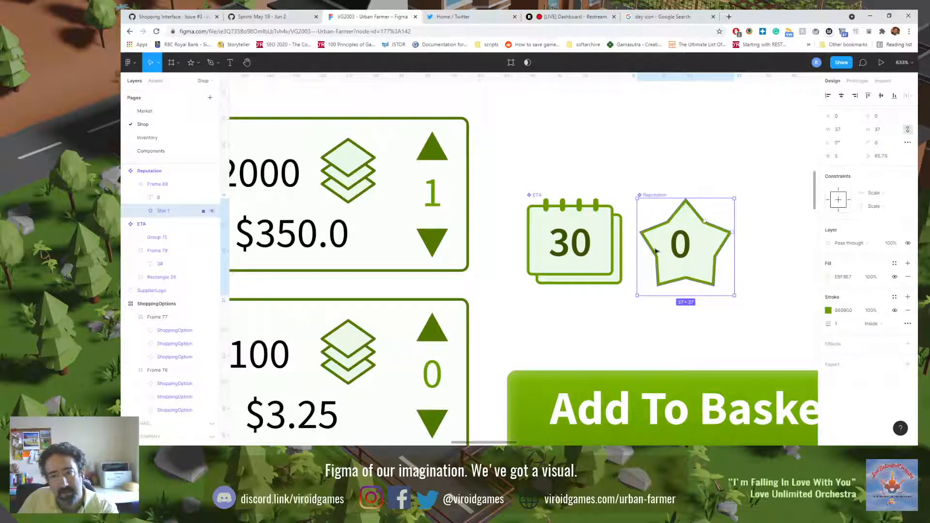
Step: Try auto layout on the frame around the 0 text and Star 1, and undo it
click(184, 198)
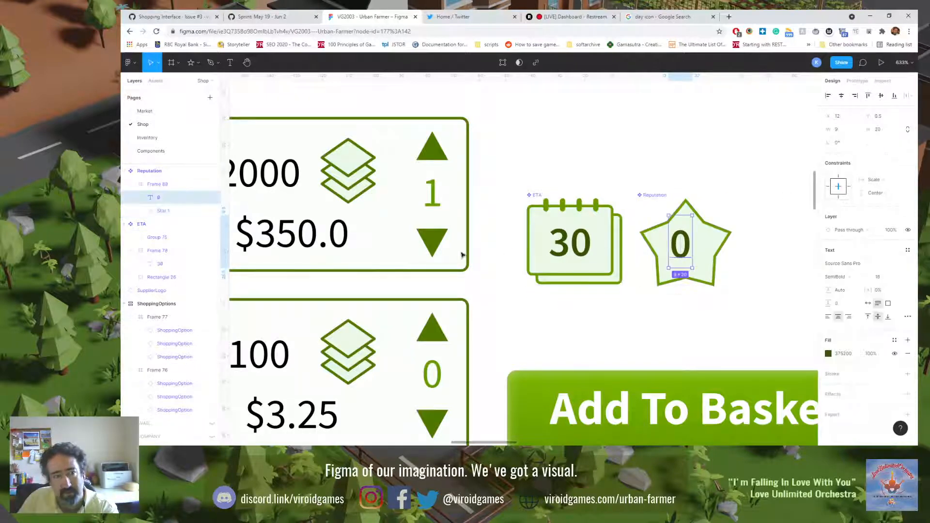
click(175, 186)
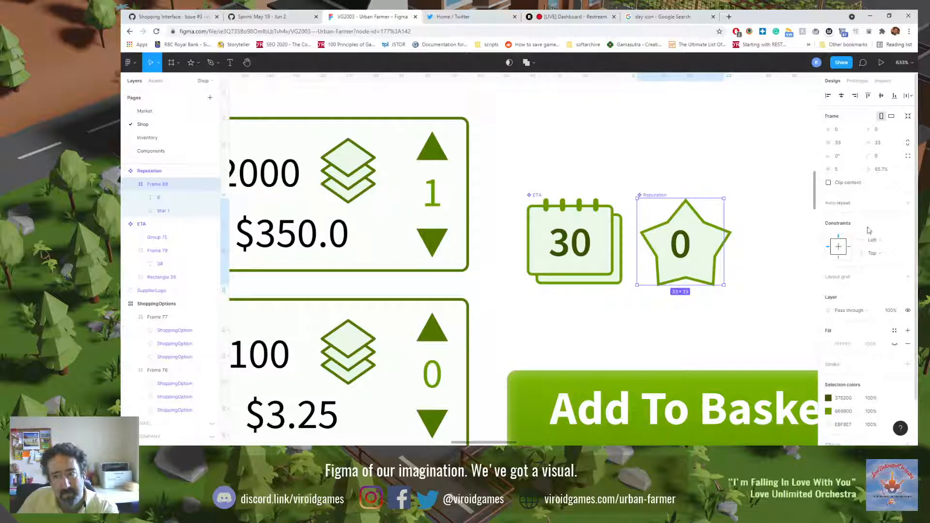
click(908, 203)
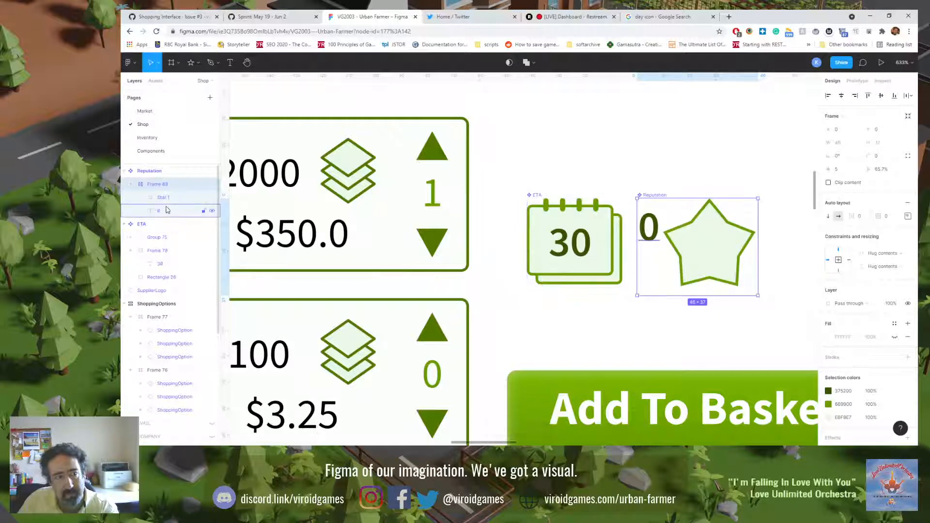
key(ctrl+z)
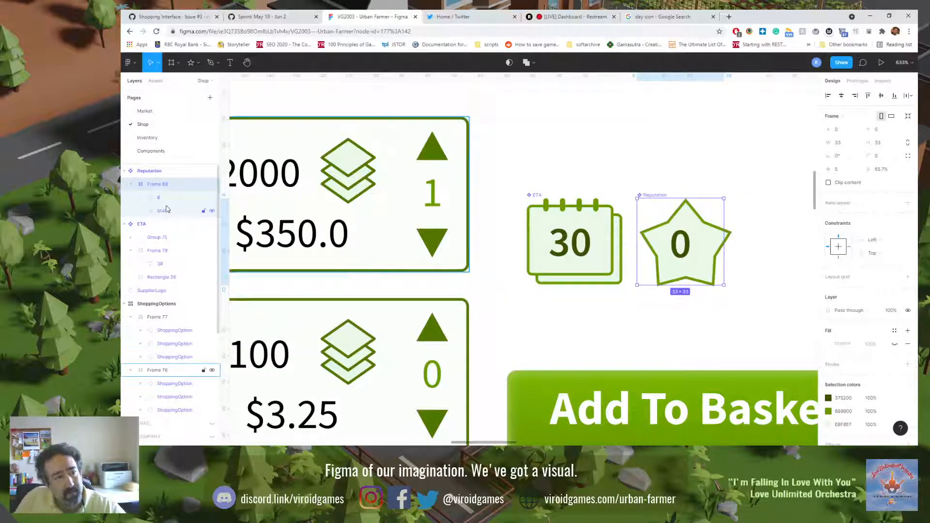
Step: Group the 0 text with Star 1, try auto layout on the group, and undo the auto layout
click(167, 211)
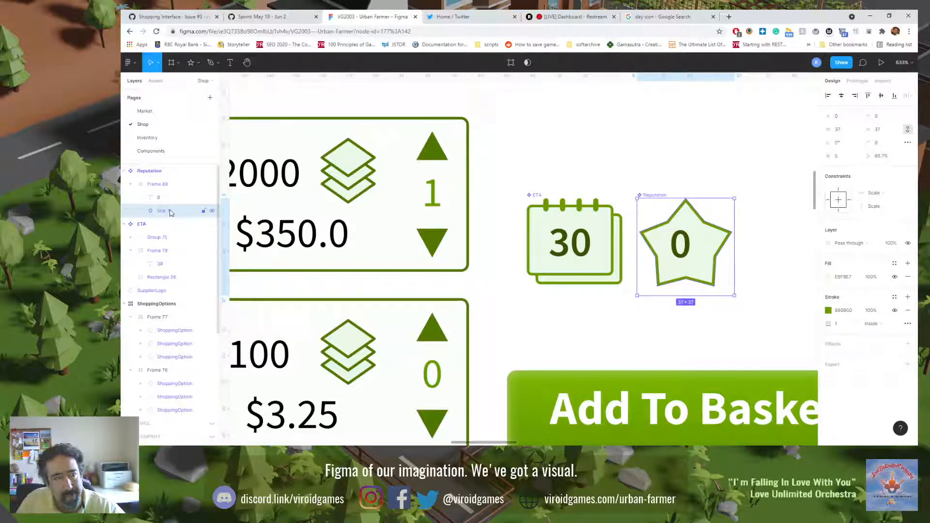
shift+click(163, 201)
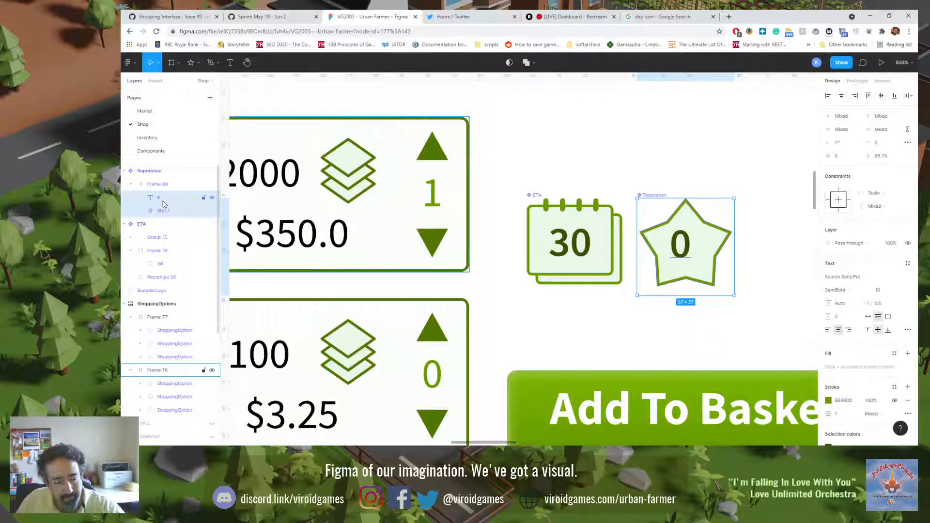
key(ctrl+g)
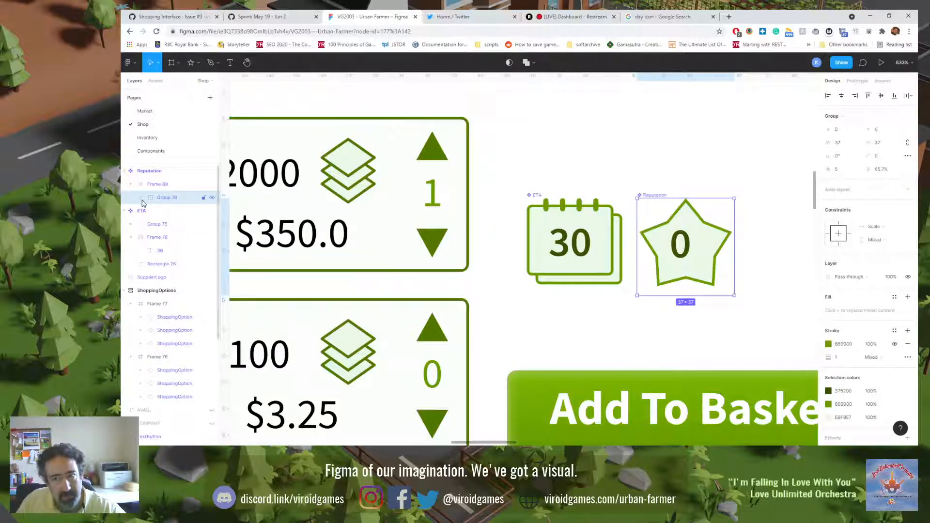
click(909, 191)
key(ctrl+z)
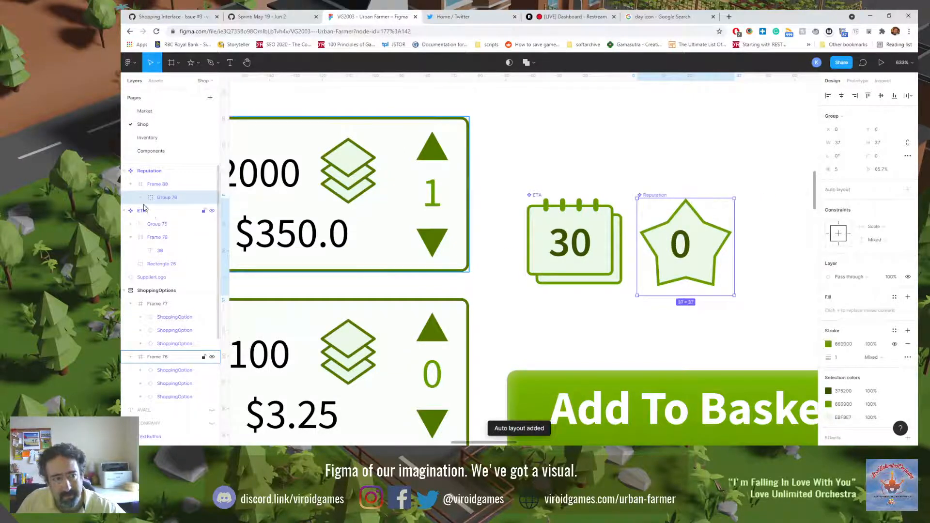
Step: Expand the group to check its 0 text and Star 1, and apply auto layout to the group
click(140, 198)
click(174, 225)
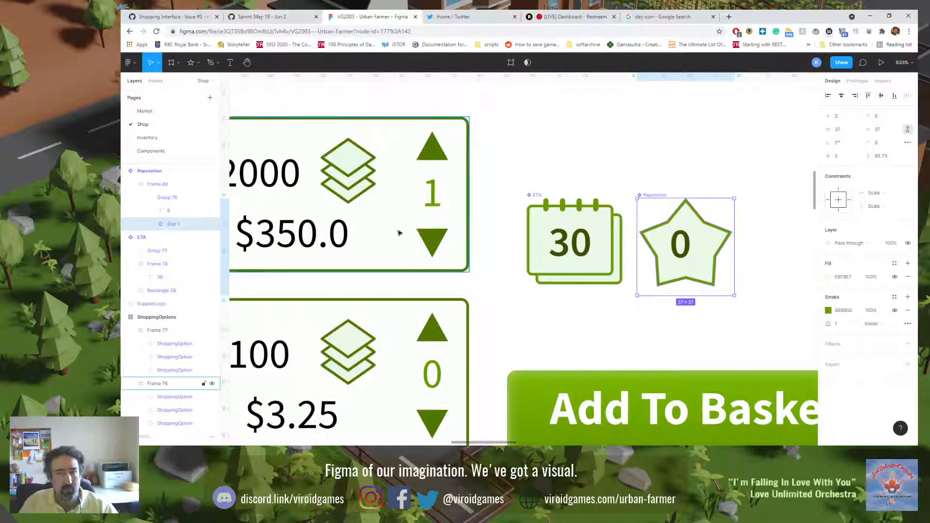
click(175, 212)
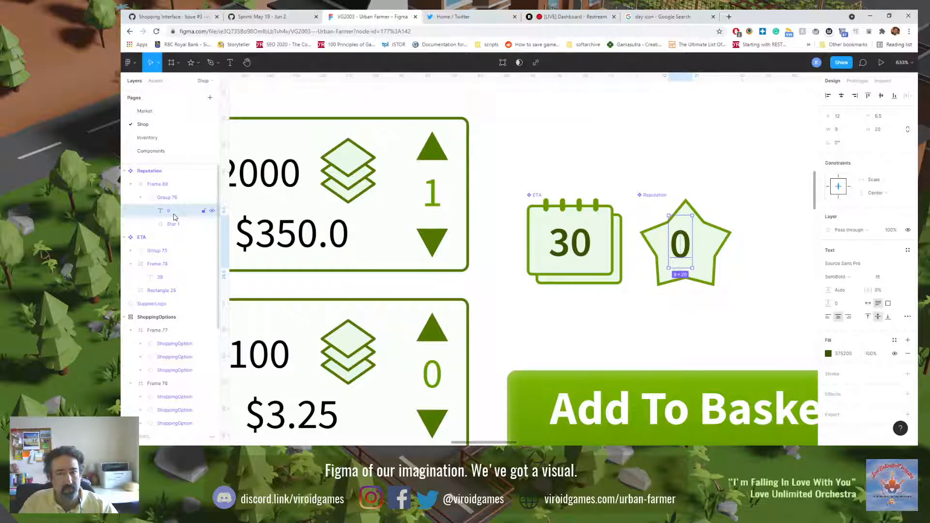
key(Escape)
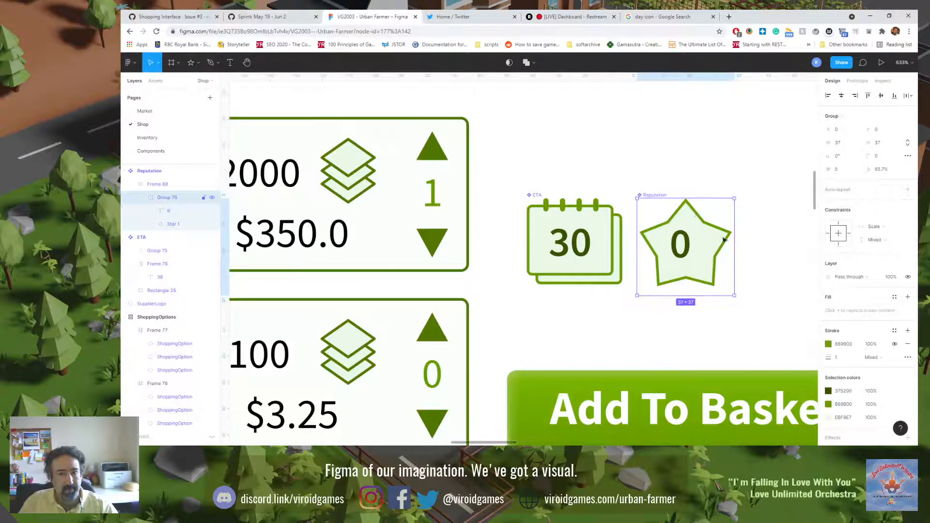
click(908, 191)
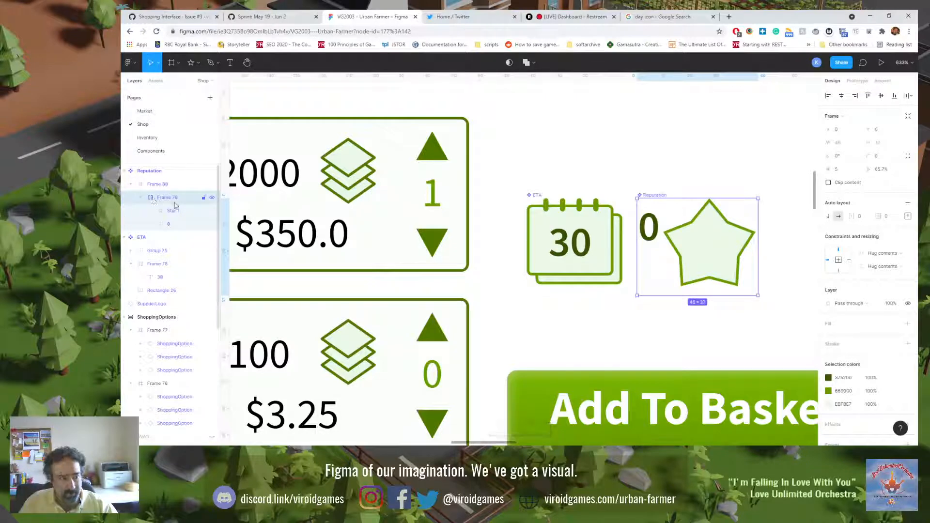
Step: Cut the 0 text from the auto layout frame and paste it back after Star 1
click(167, 224)
click(168, 212)
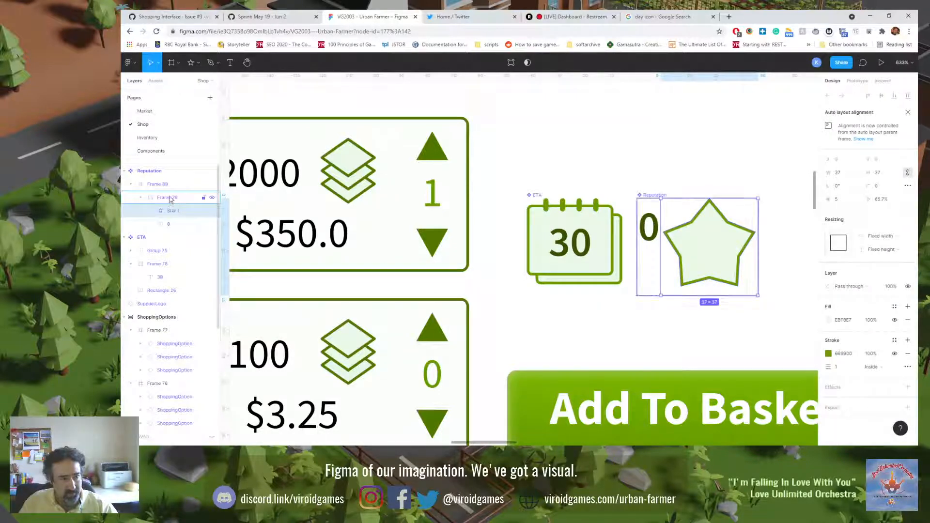
click(169, 224)
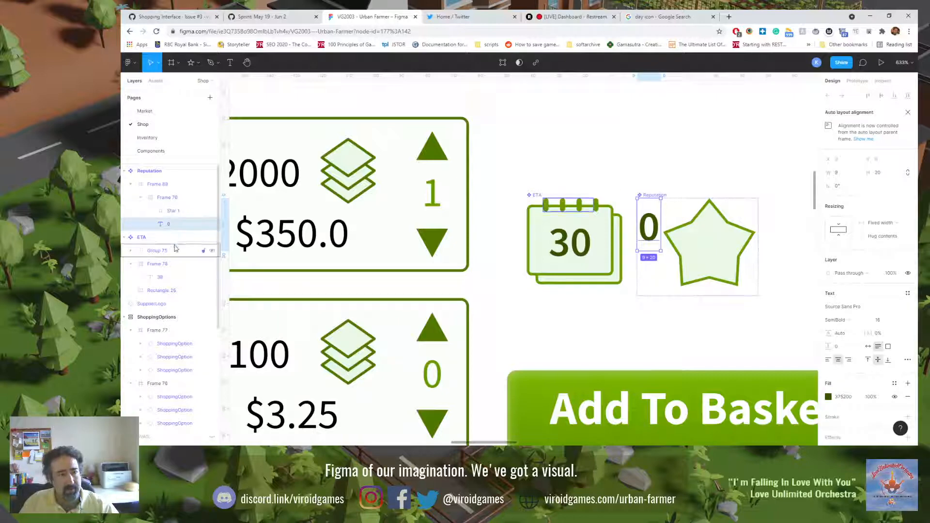
key(Delete)
click(172, 211)
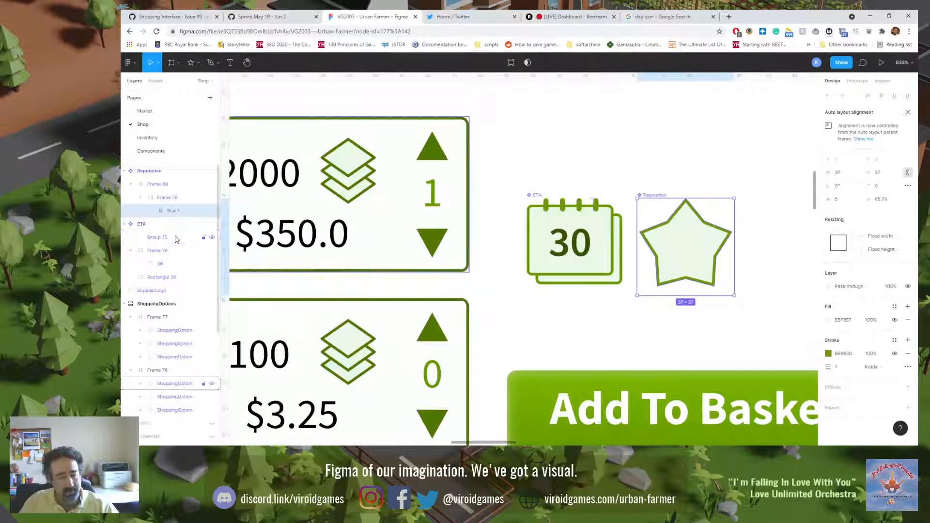
key(ctrl+v)
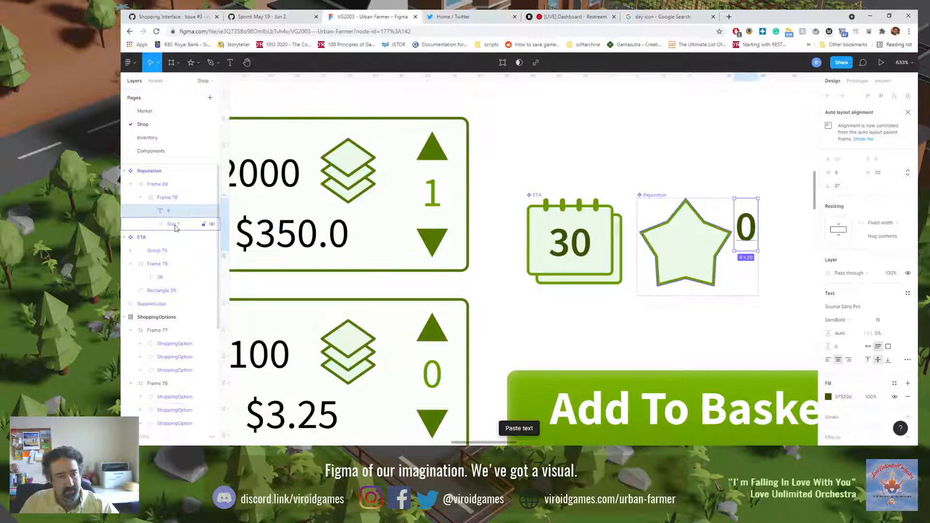
click(173, 224)
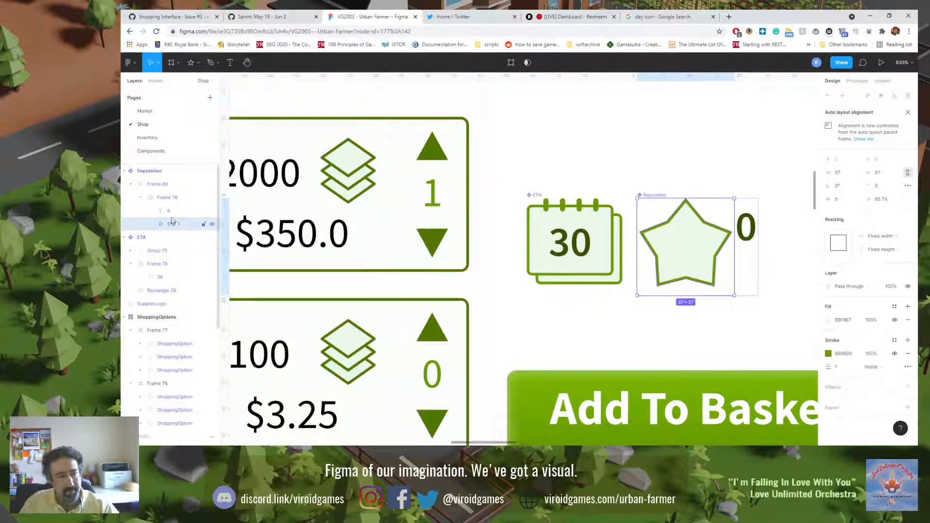
click(173, 214)
Step: Move Star 1 out of the nested frames to the top of the Reputation component and wrap it in its own frame
drag(172, 225, 174, 184)
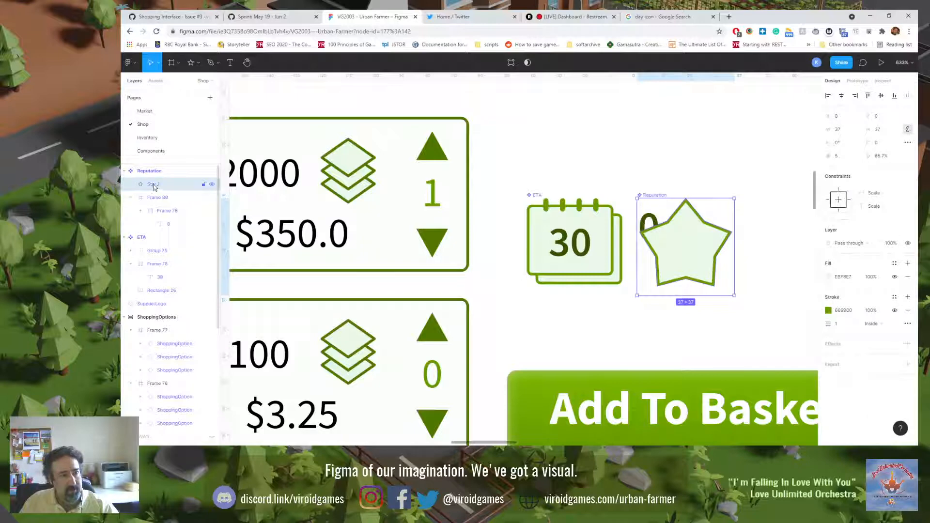
right_click(154, 185)
click(179, 264)
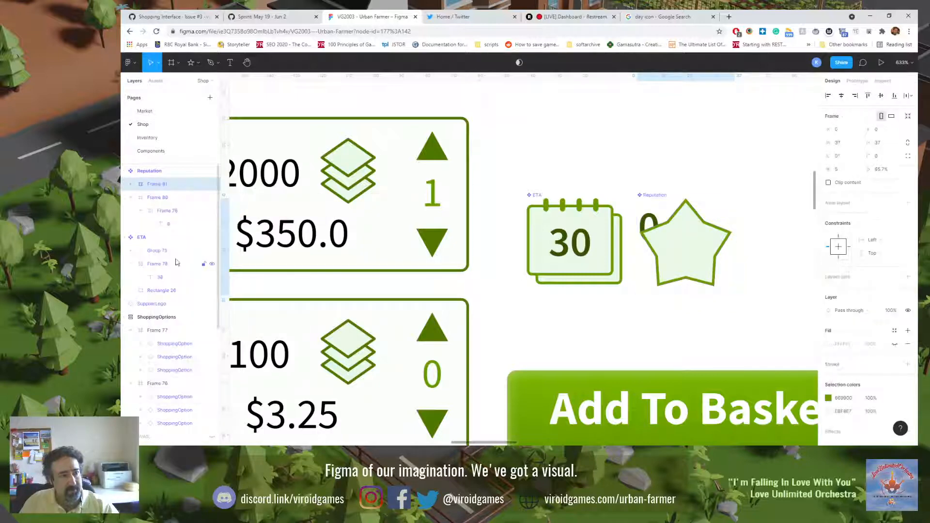
click(130, 184)
click(169, 199)
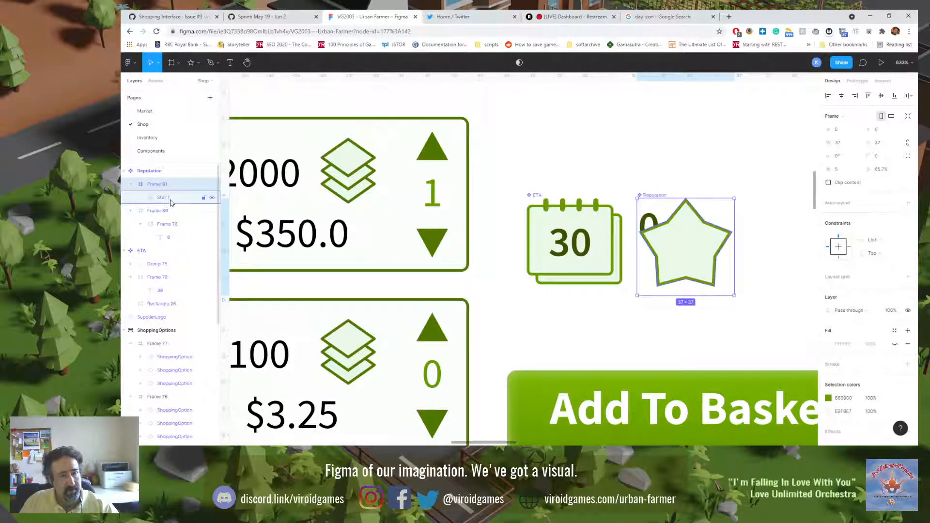
Step: Paste the 0 text into the star's new frame, above Star 1
key(ctrl+v)
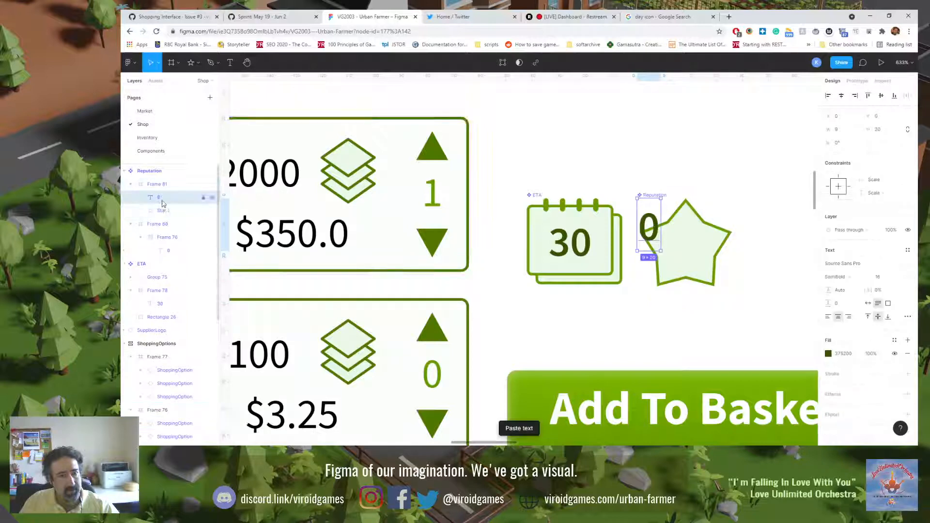
key(ctrl+z)
click(160, 188)
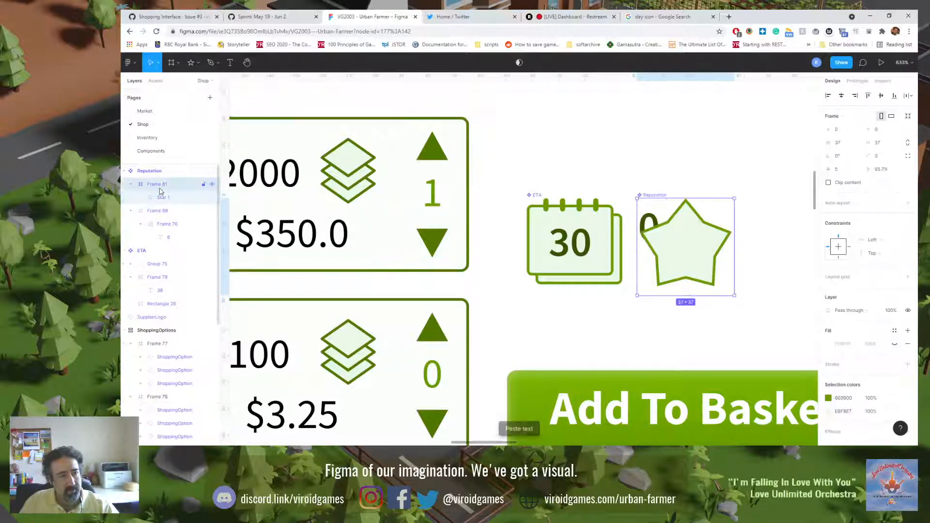
key(ctrl+v)
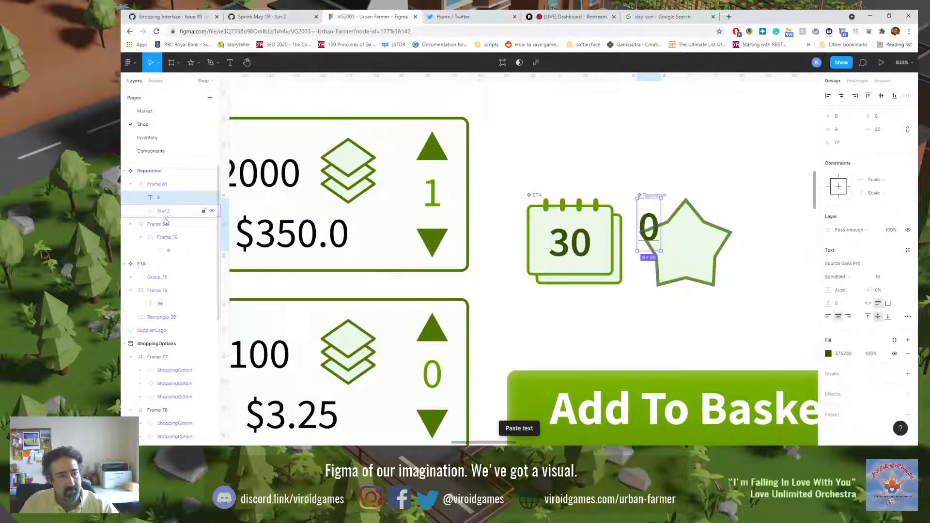
Step: Delete the leftover Frame 80 with its old 0 text, and check the remaining text and star frame
click(161, 224)
key(Delete)
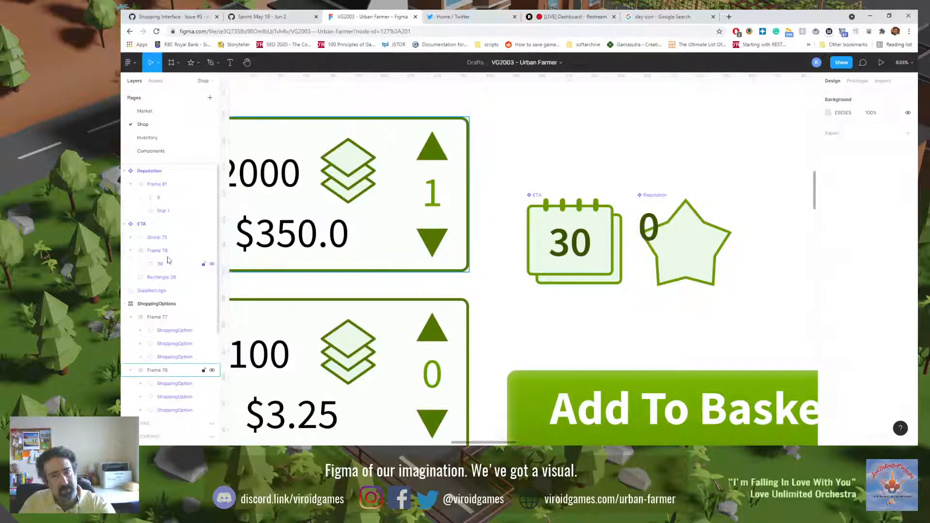
click(159, 199)
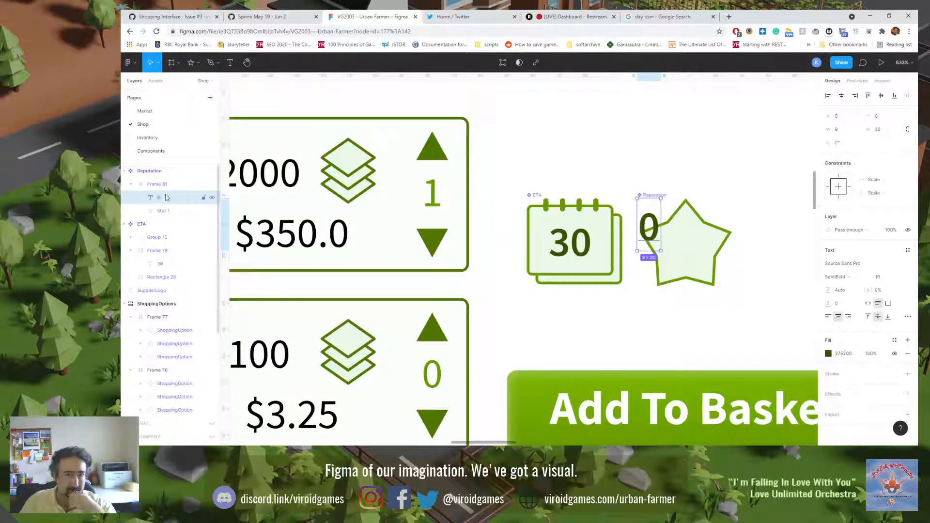
click(165, 186)
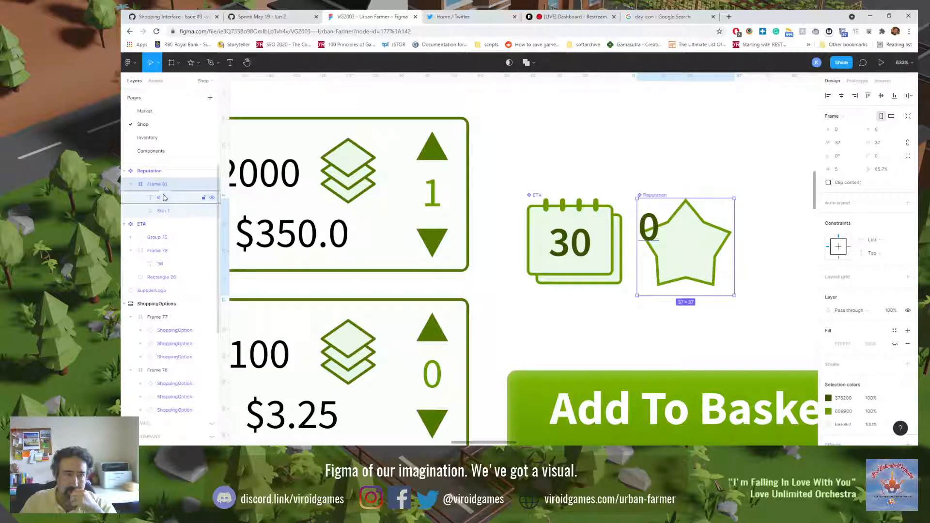
Step: Set the 0 text's constraints to Center horizontally and Top and bottom vertically
click(163, 197)
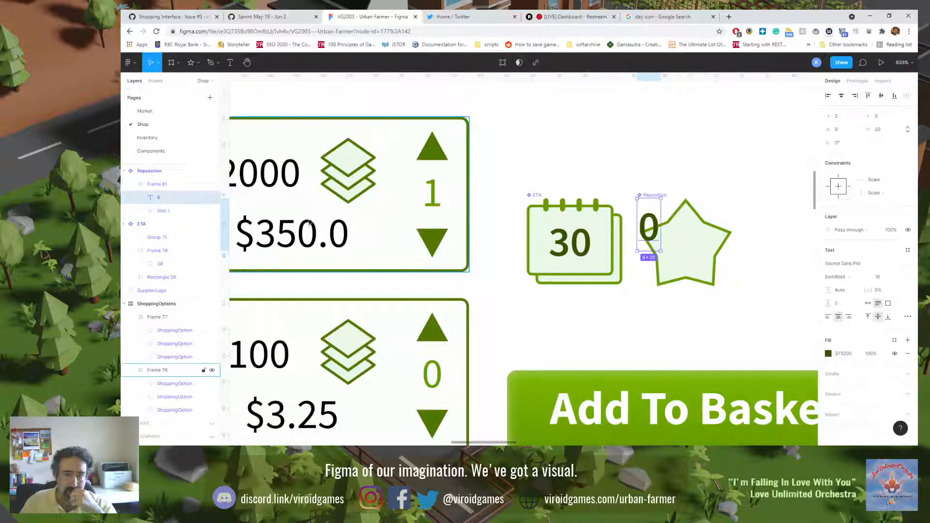
click(891, 181)
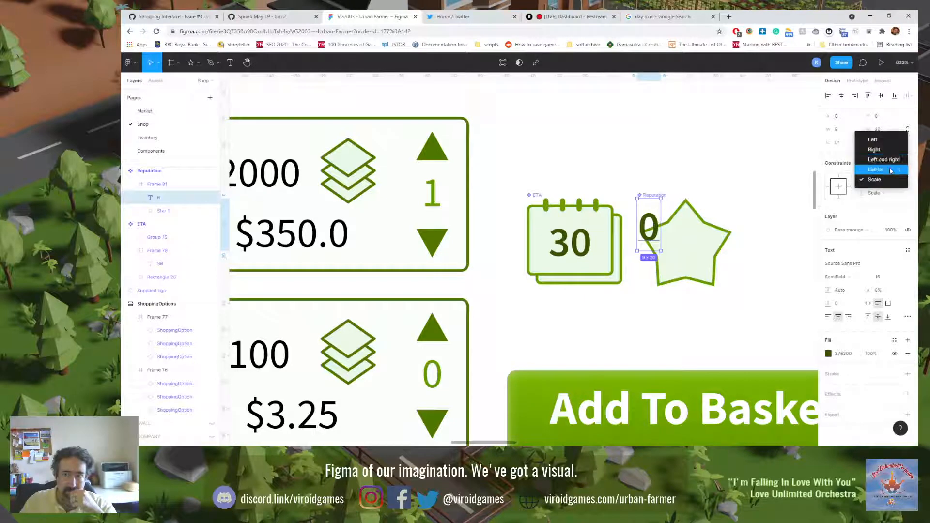
click(893, 160)
click(888, 193)
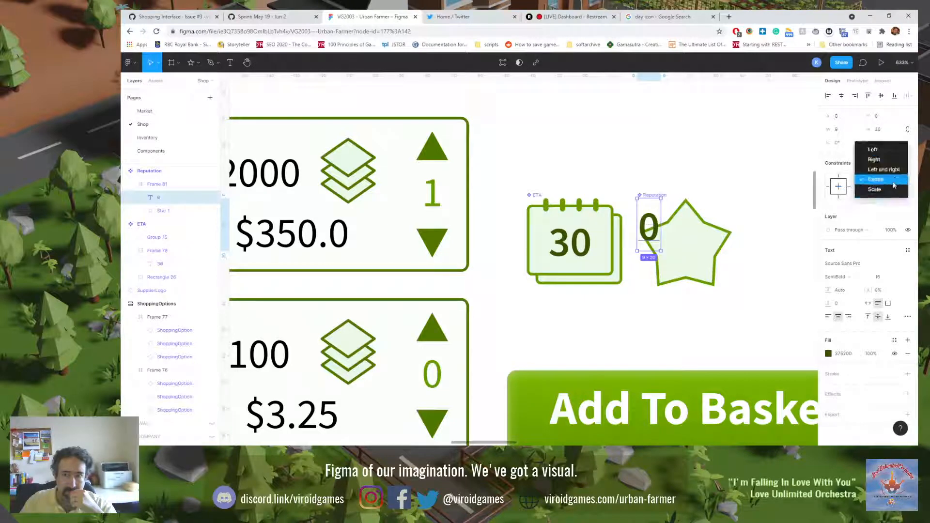
click(894, 178)
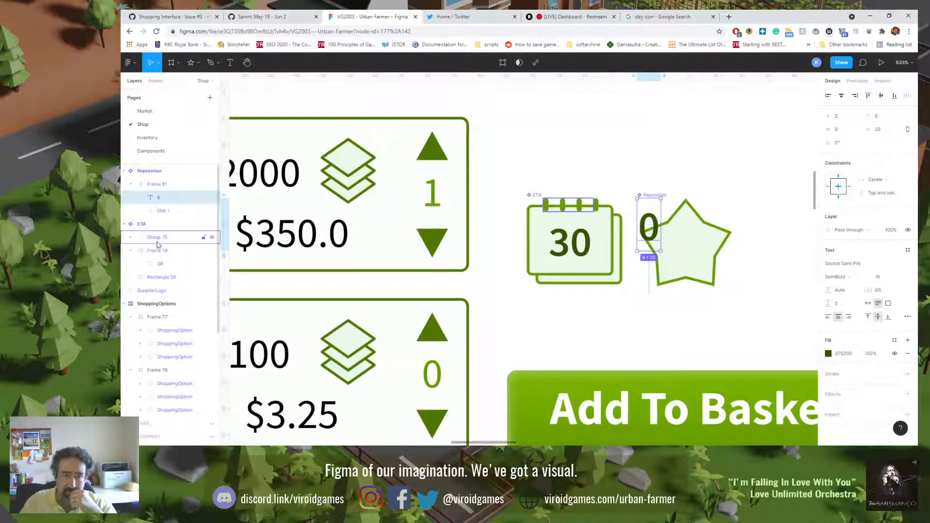
Step: Compare the layout settings of the ETA badge's Frame 78 with those of the Reputation star's Frame 81
click(140, 250)
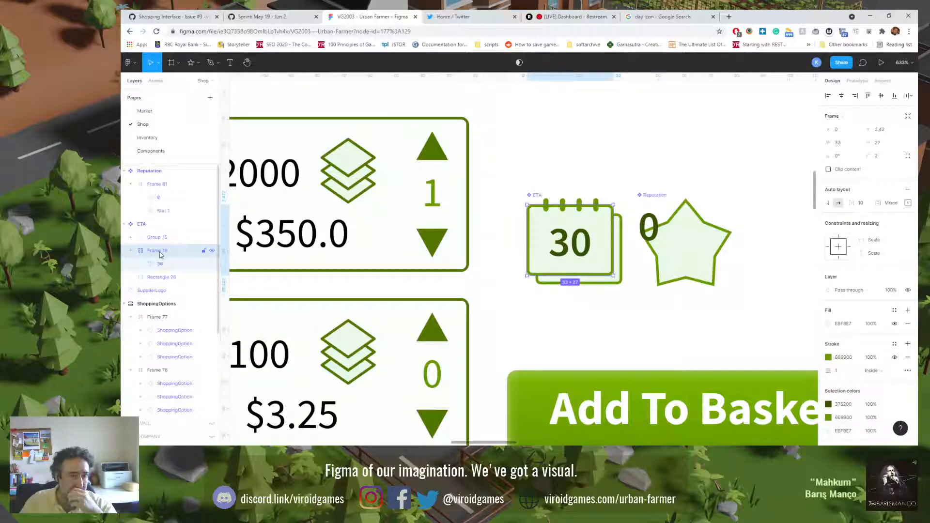
click(156, 188)
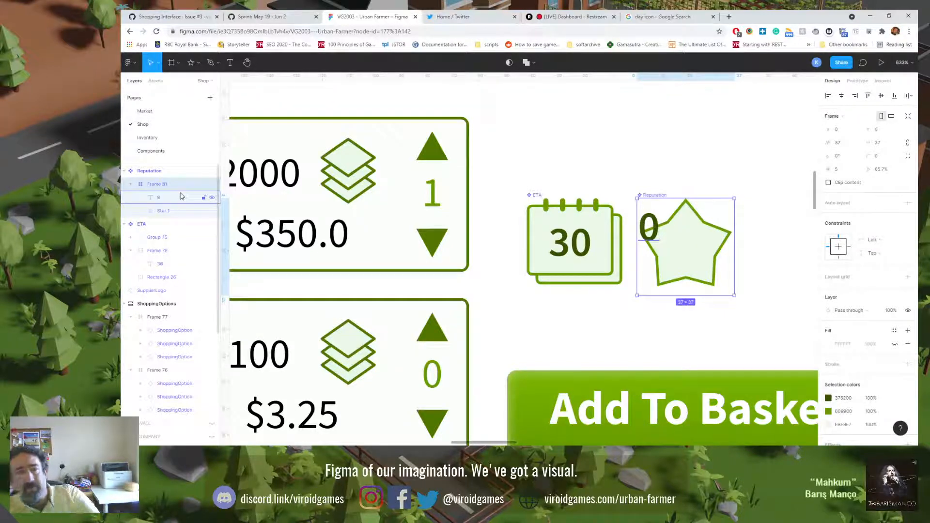
click(158, 251)
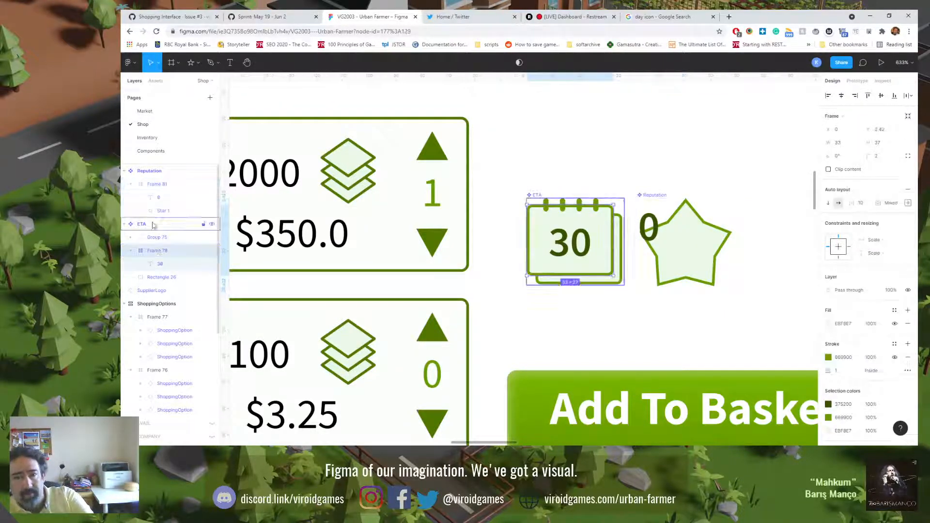
click(157, 184)
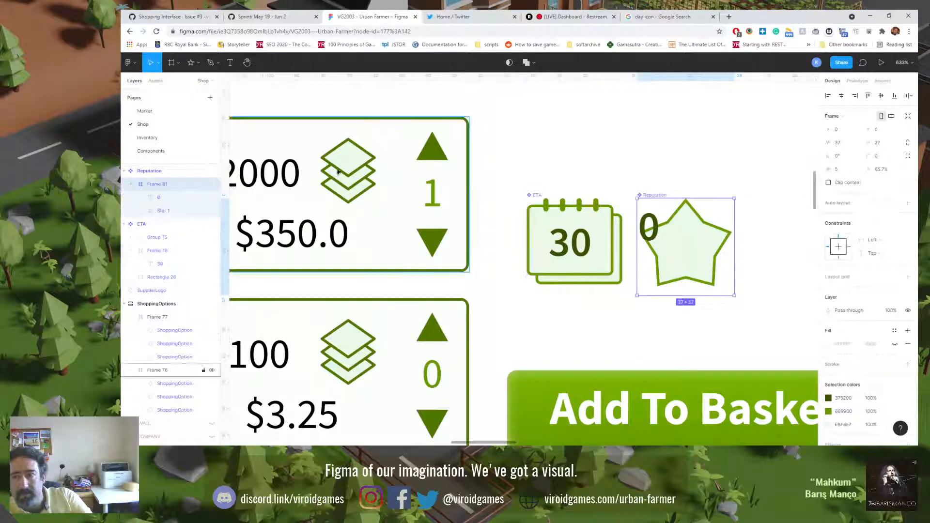
click(828, 183)
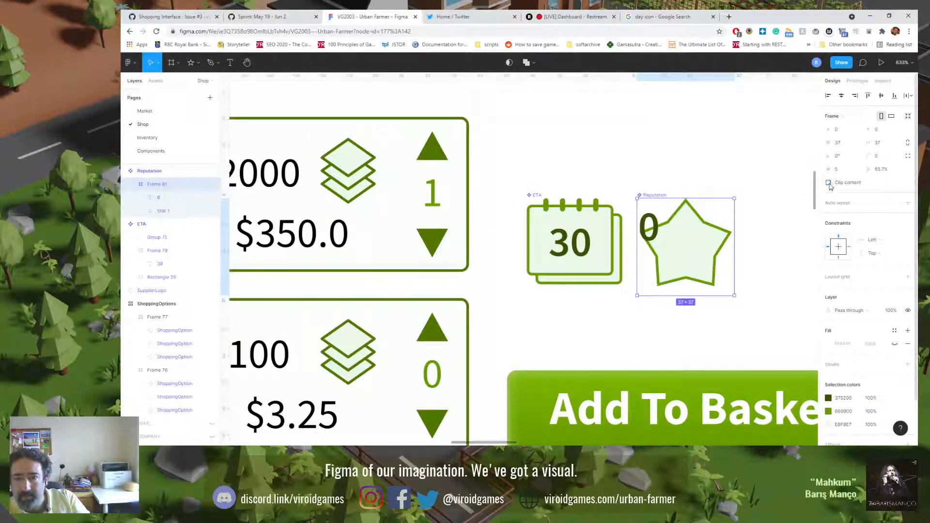
click(158, 250)
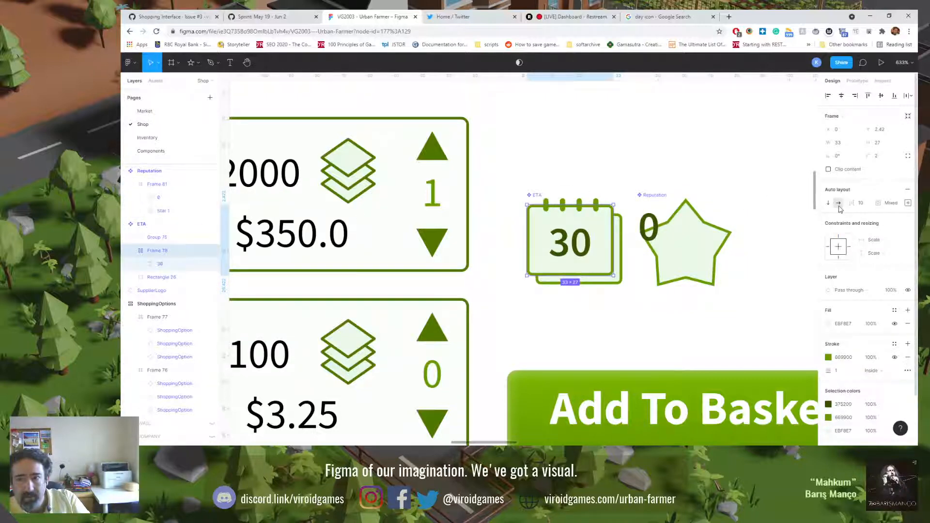
click(144, 184)
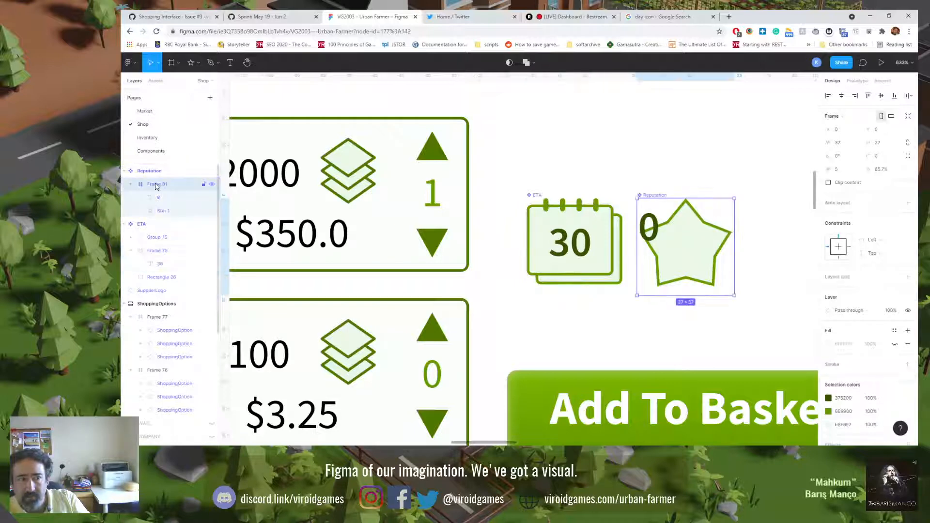
Step: Wrap Star 1 in its own auto layout frame and move the 0 text into that frame above the star
click(165, 210)
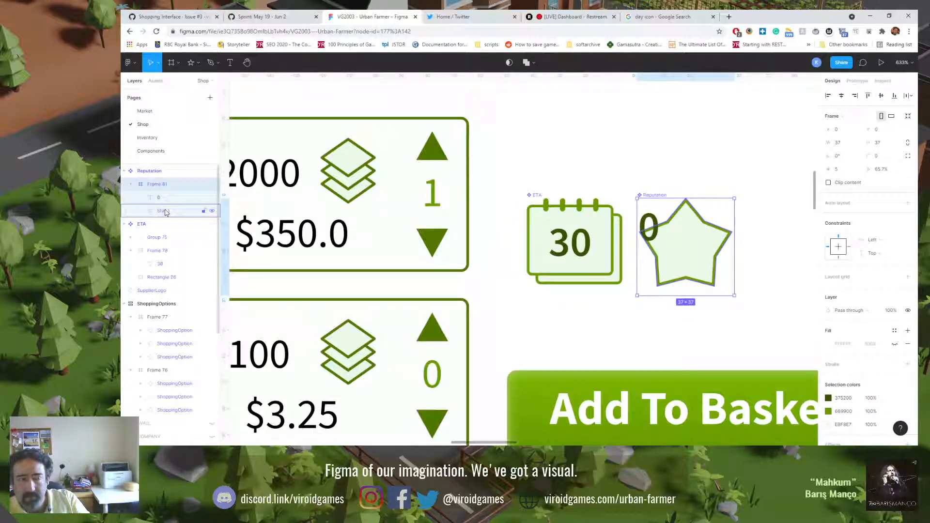
click(165, 211)
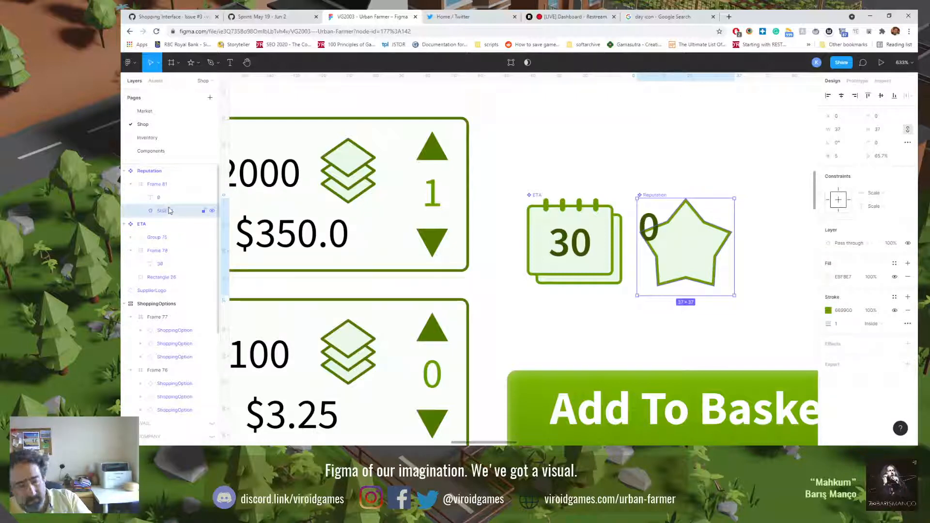
key(ctrl+g)
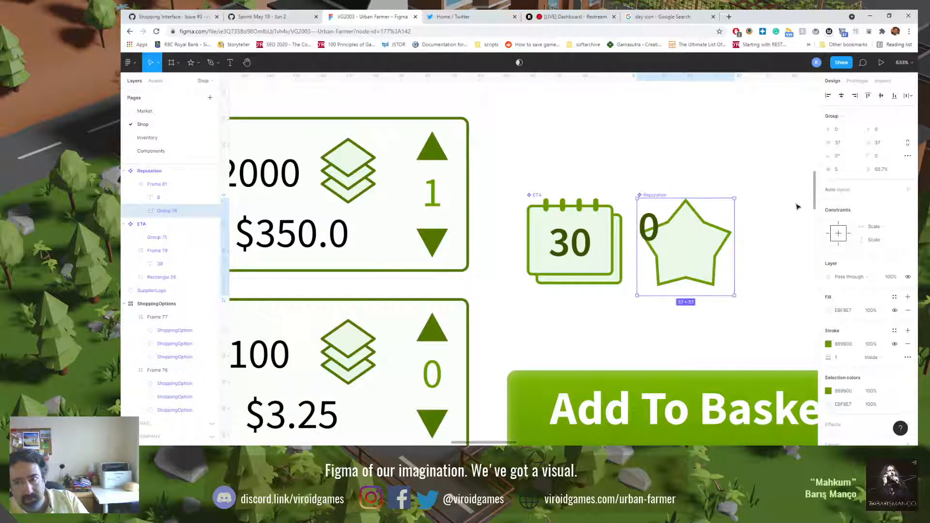
click(908, 190)
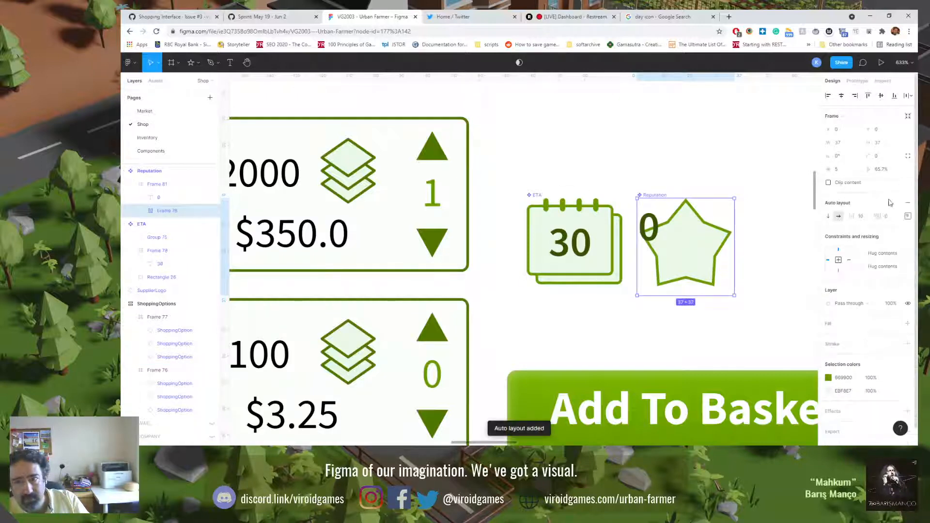
click(141, 211)
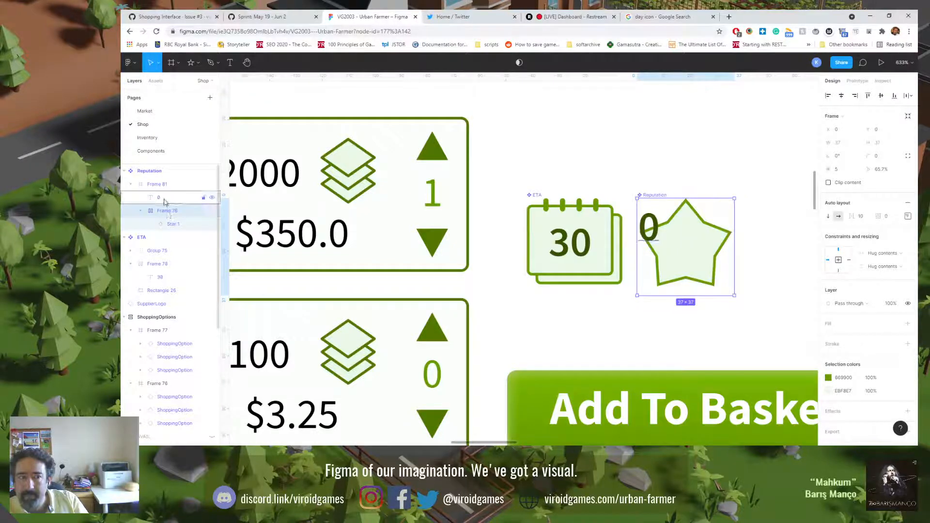
drag(167, 200, 175, 216)
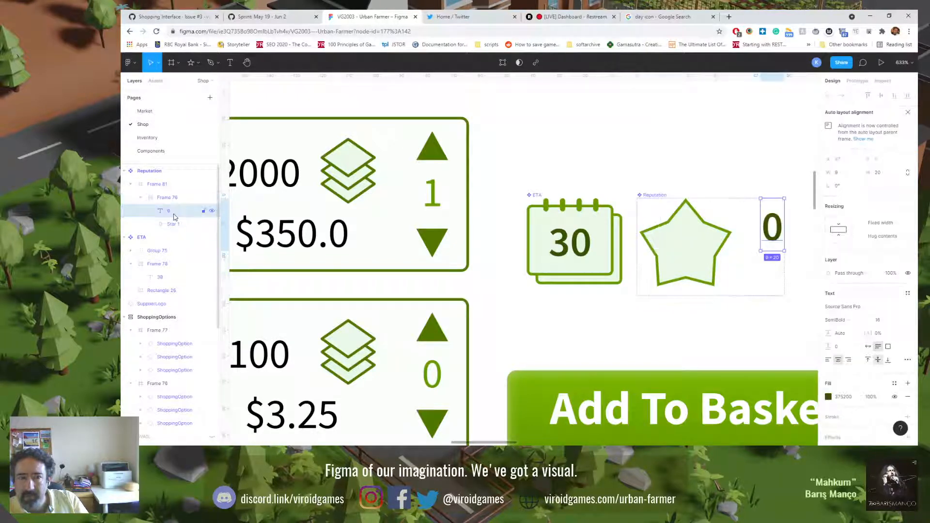
Step: Centre the contents of the star's auto layout frame and set its item spacing to 0
click(172, 204)
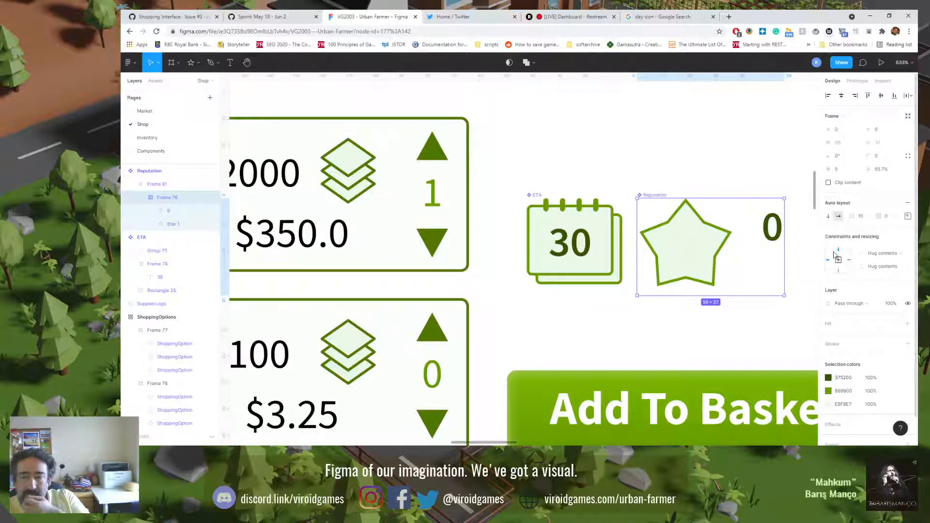
click(908, 216)
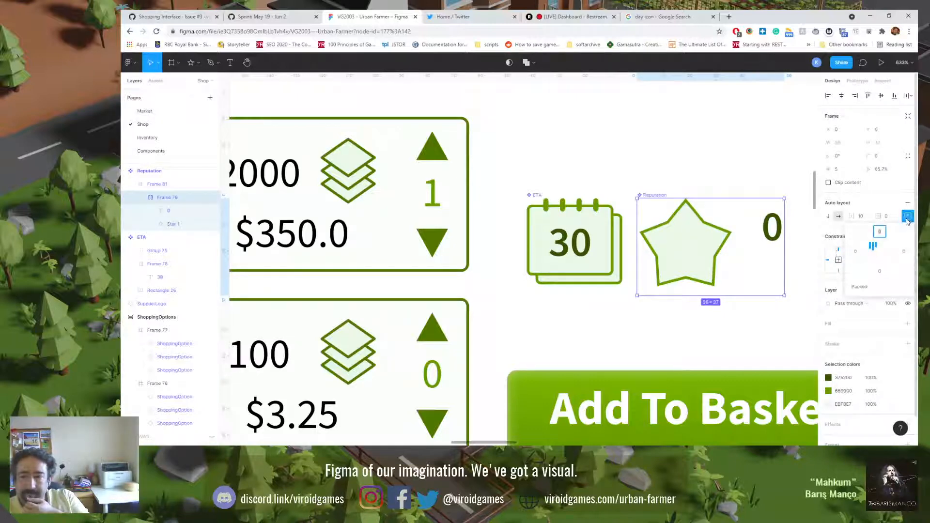
click(880, 251)
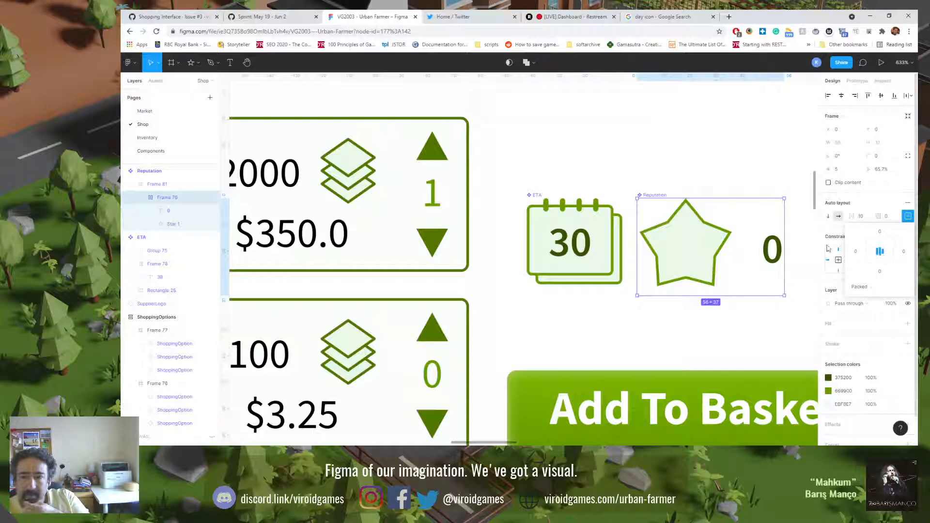
click(867, 220)
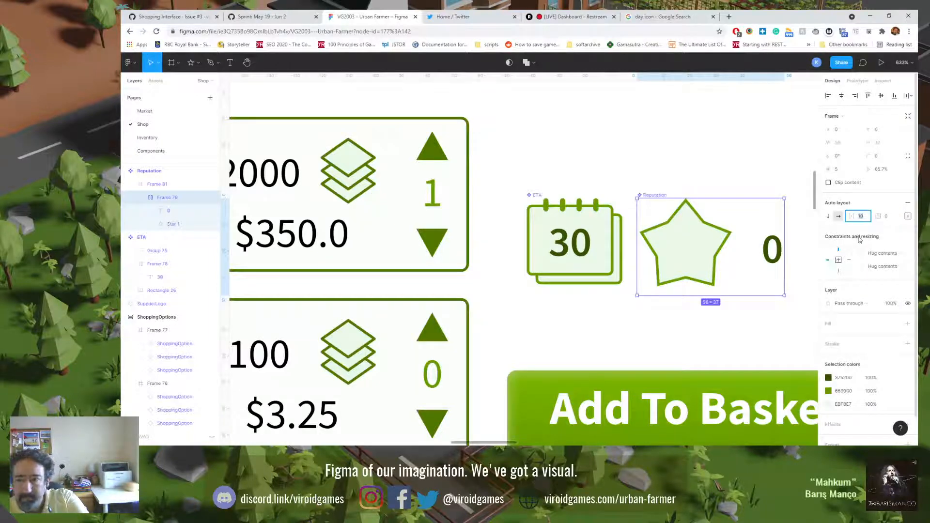
text(0)
key(Return)
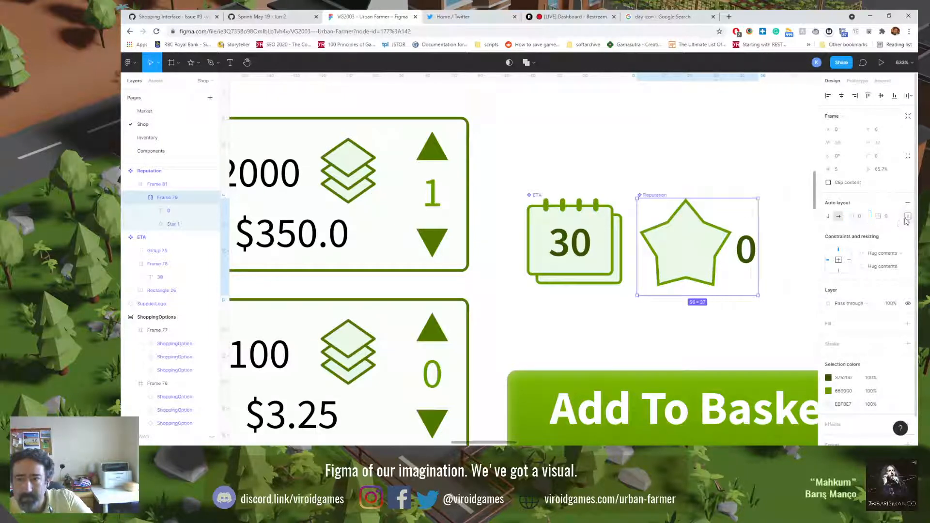
Step: Try switching the star frame's auto layout from packed to Auto spacing, checking the 0 text and Star 1 inside it
click(908, 216)
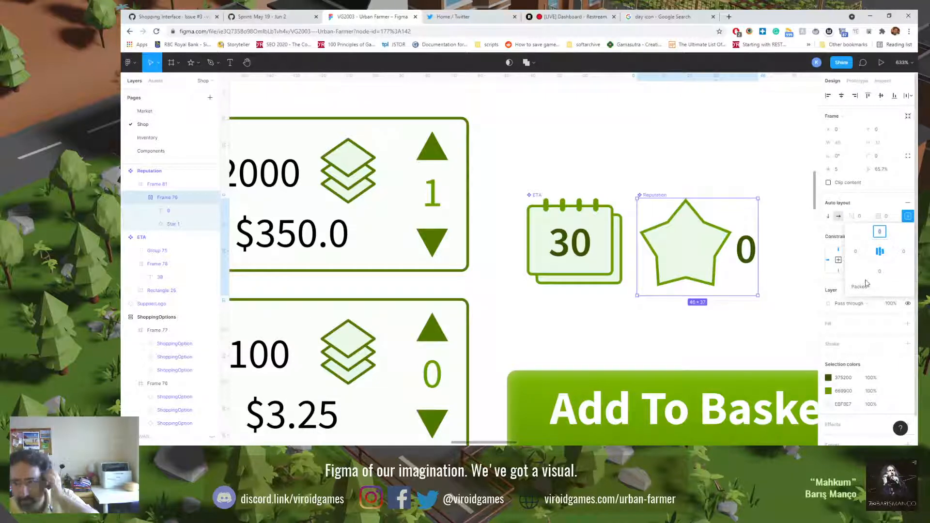
click(859, 287)
click(863, 300)
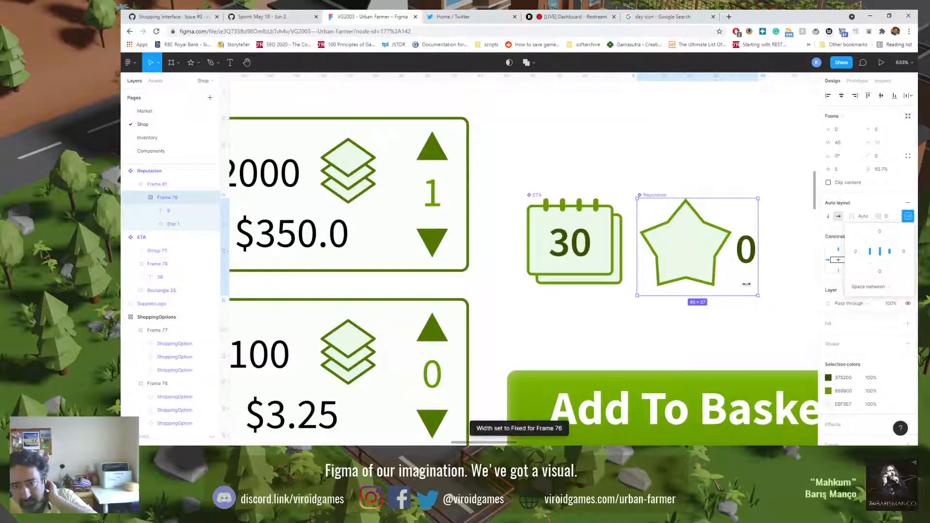
click(179, 223)
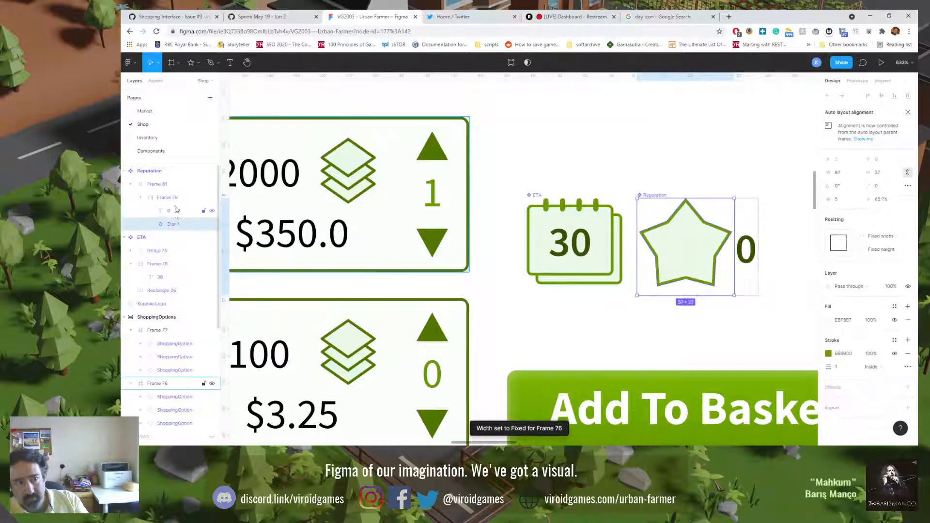
click(176, 203)
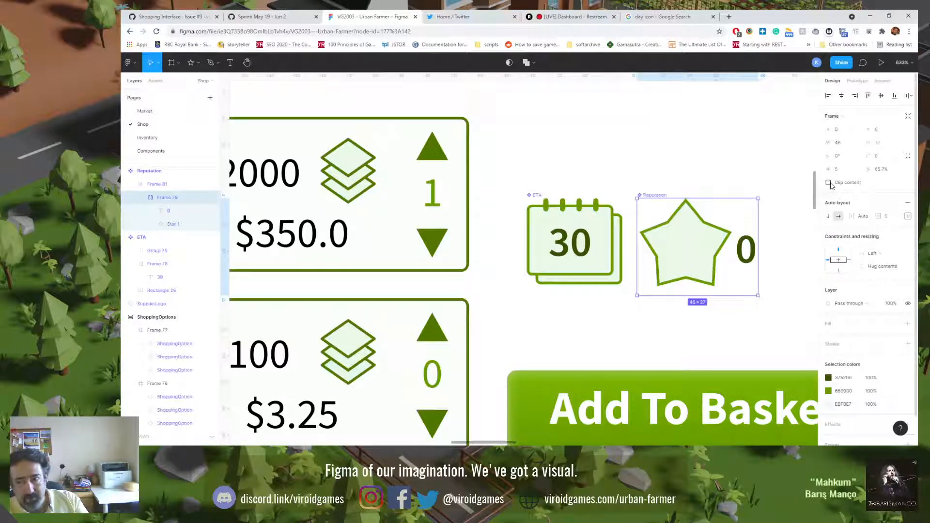
Step: Keep Frame as the star container's type and resize it to fit its contents
click(848, 117)
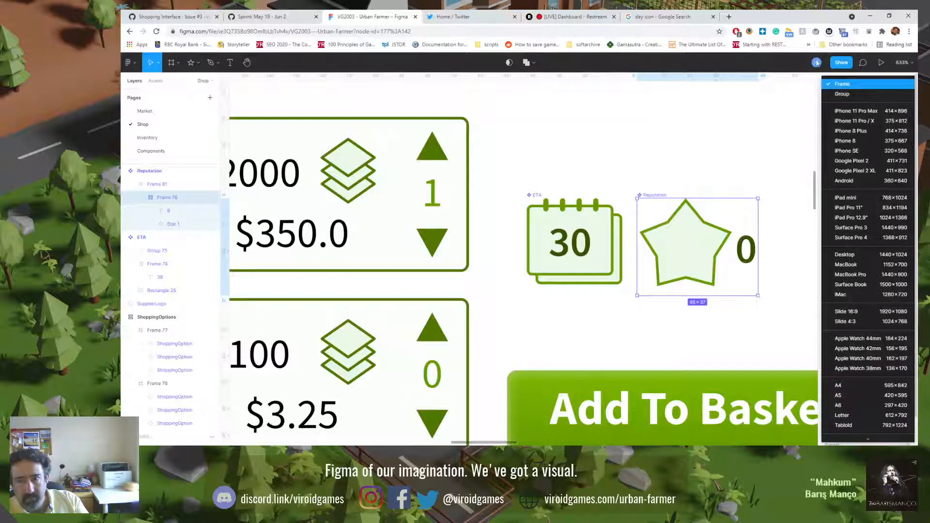
click(843, 84)
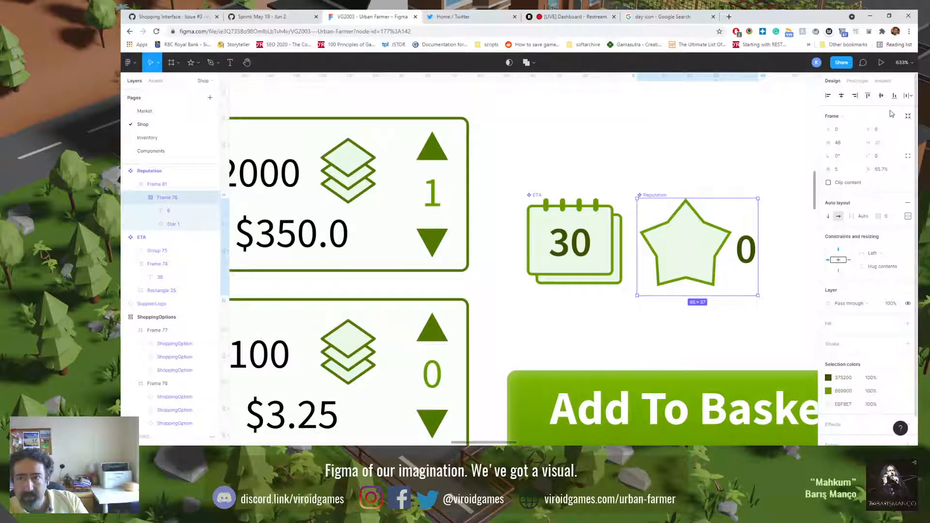
click(908, 117)
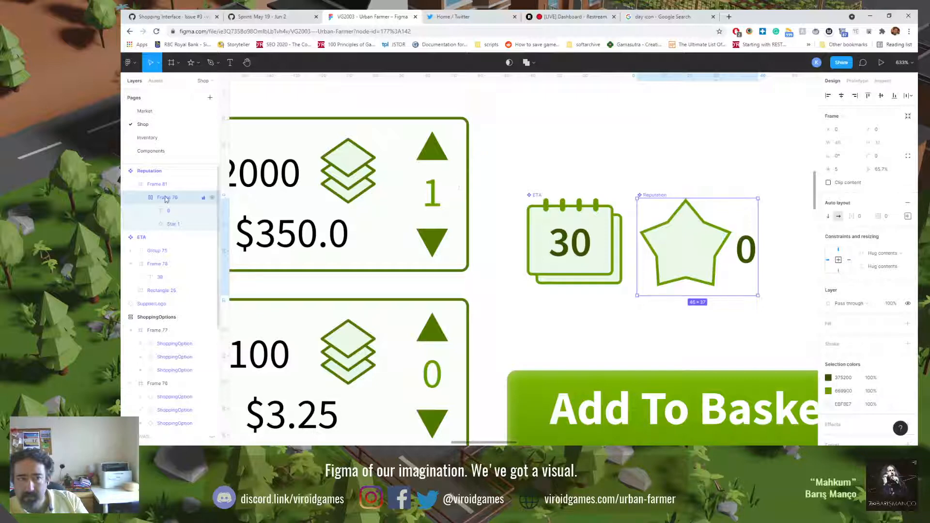
Step: Move the star's auto layout frame directly under the Reputation component and delete the empty Frame 81
drag(165, 183, 165, 182)
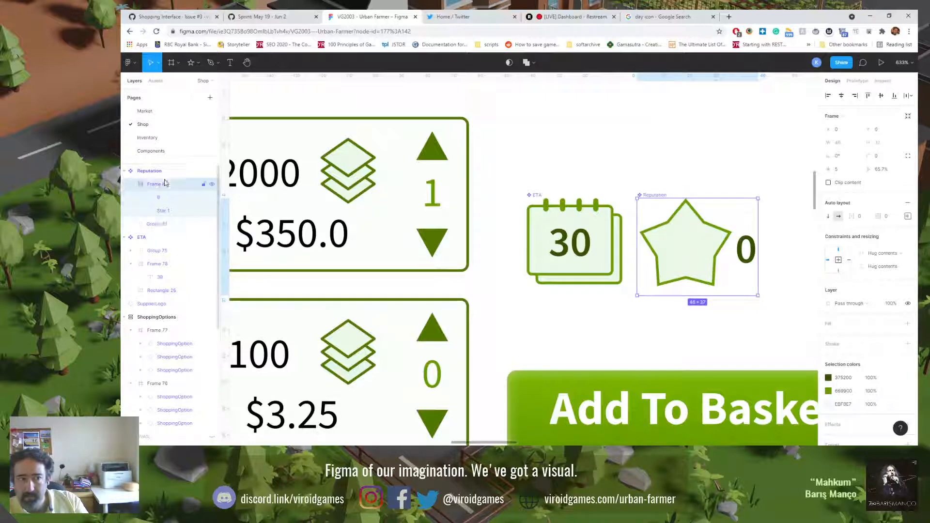
click(149, 227)
key(Delete)
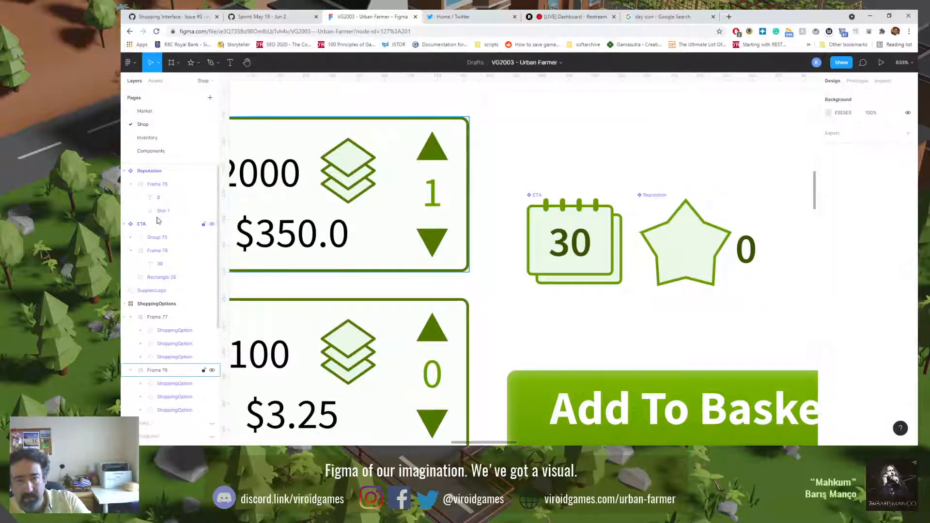
Step: Ungroup the star's auto layout frame and align the 0 text and Star 1 on their horizontal centres
click(161, 186)
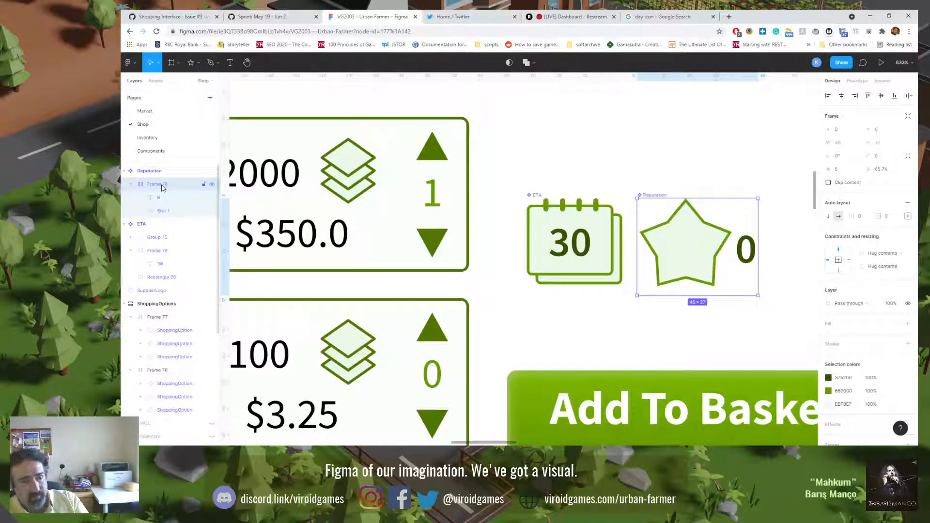
right_click(163, 188)
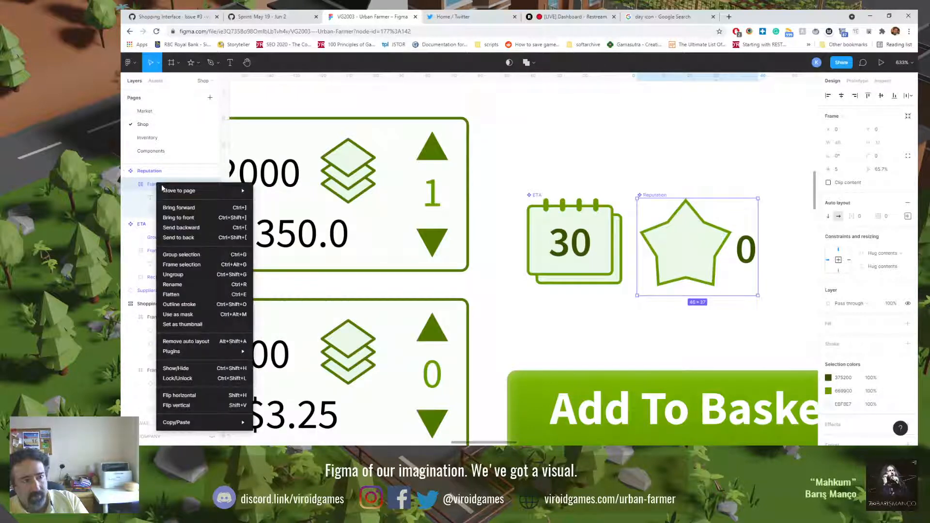
click(180, 275)
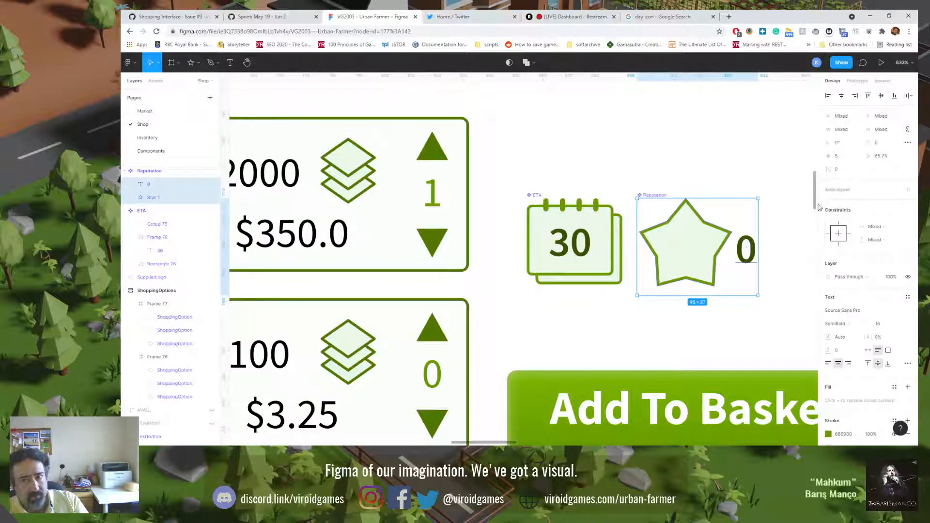
click(843, 97)
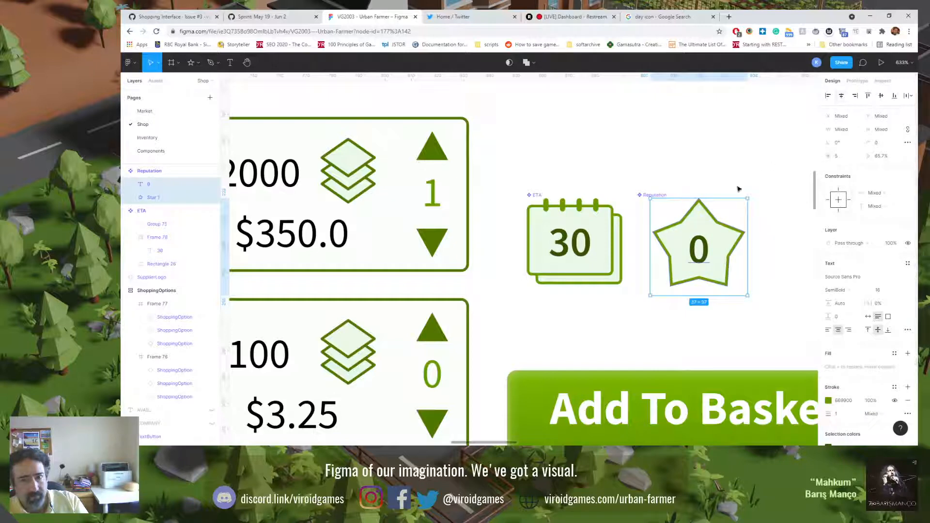
Step: Resize the Reputation component to fit its star and number
click(129, 173)
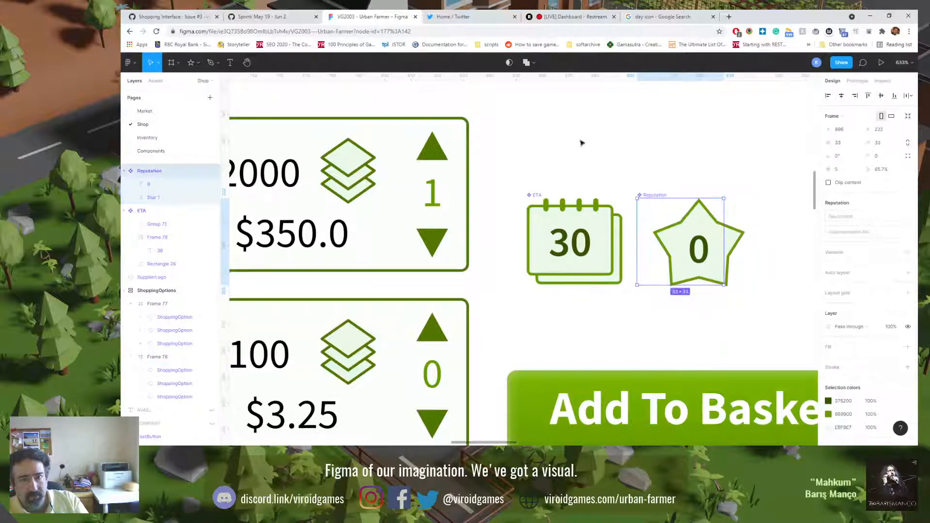
click(909, 117)
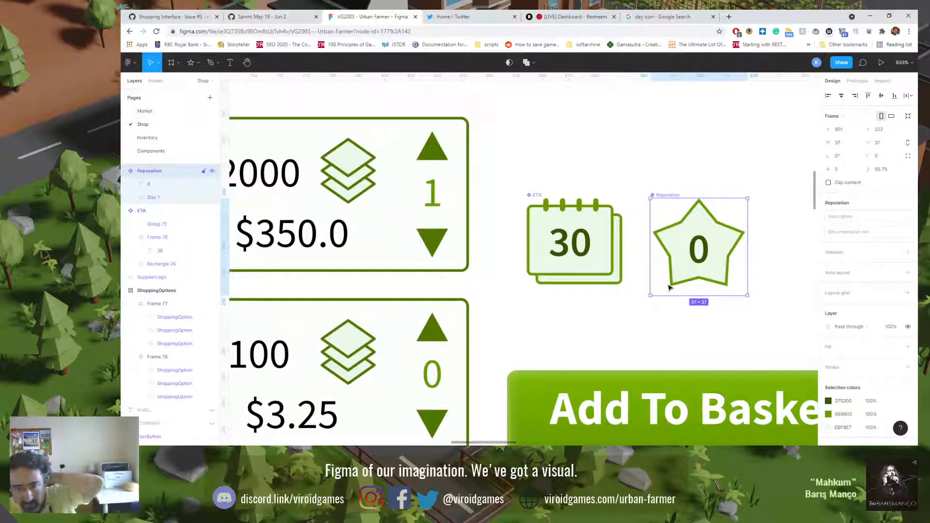
click(606, 173)
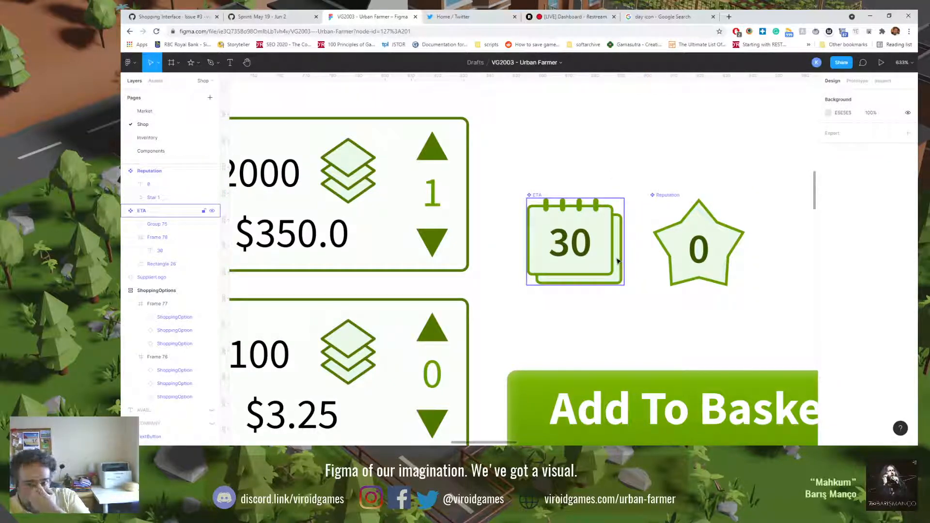
Step: Round Star 1's corners to a radius of 3 and set its ratio to 65%
click(686, 231)
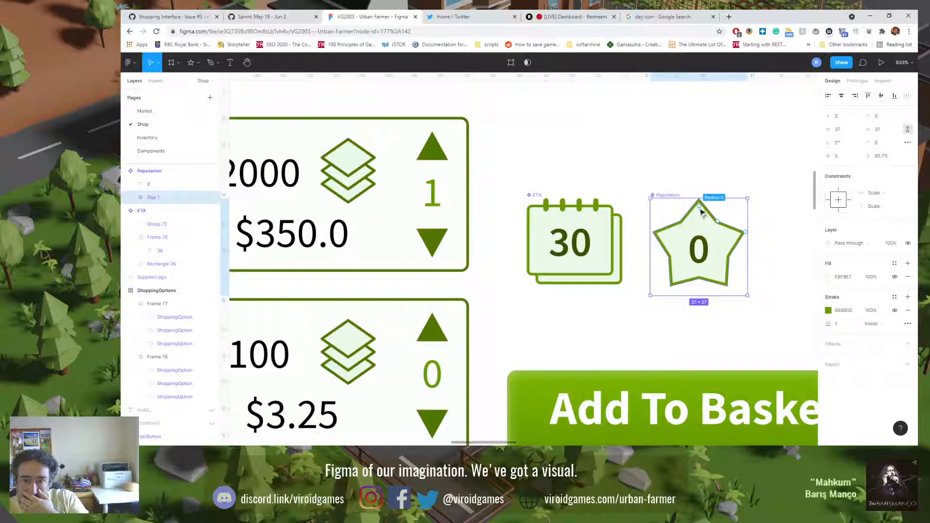
drag(701, 210, 701, 214)
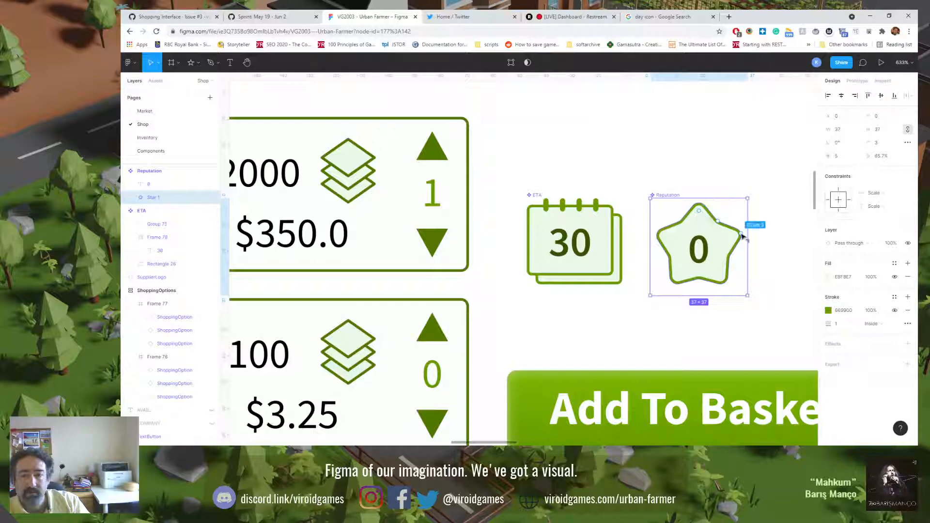
drag(743, 236, 719, 224)
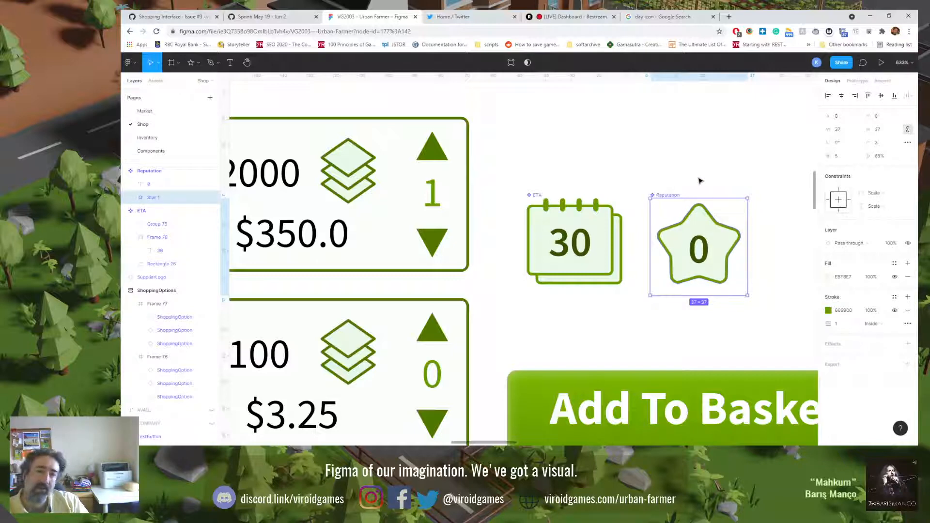
click(699, 181)
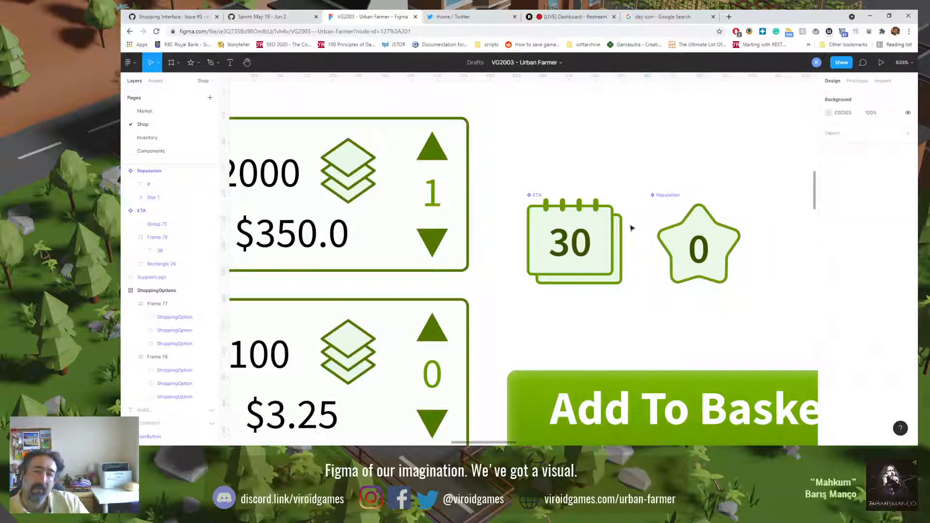
drag(604, 75, 686, 77)
click(658, 222)
click(643, 168)
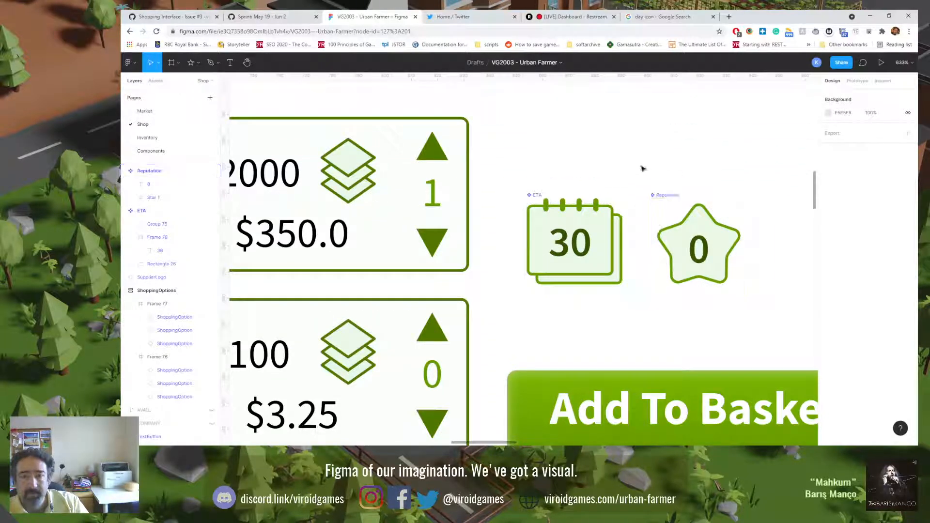
Step: Change the number inside the Reputation star to 5
key(shift+0)
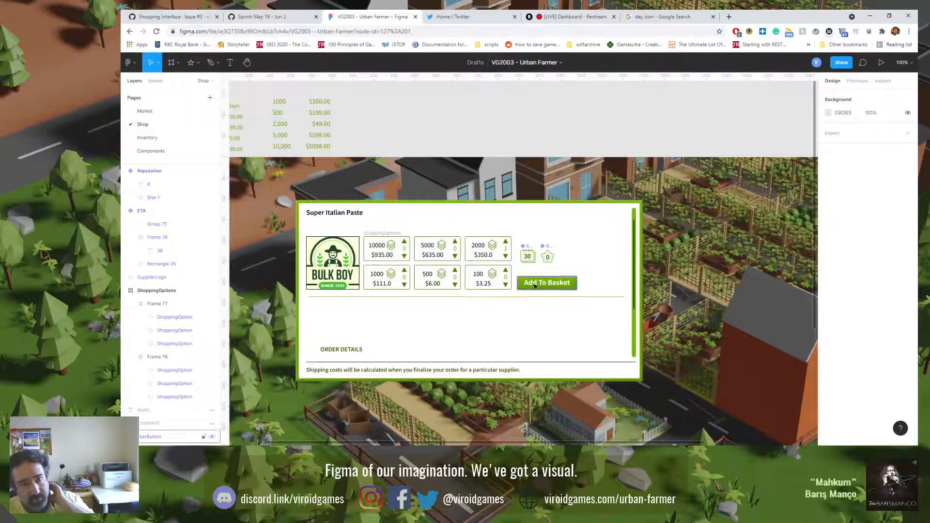
double_click(548, 258)
double_click(548, 259)
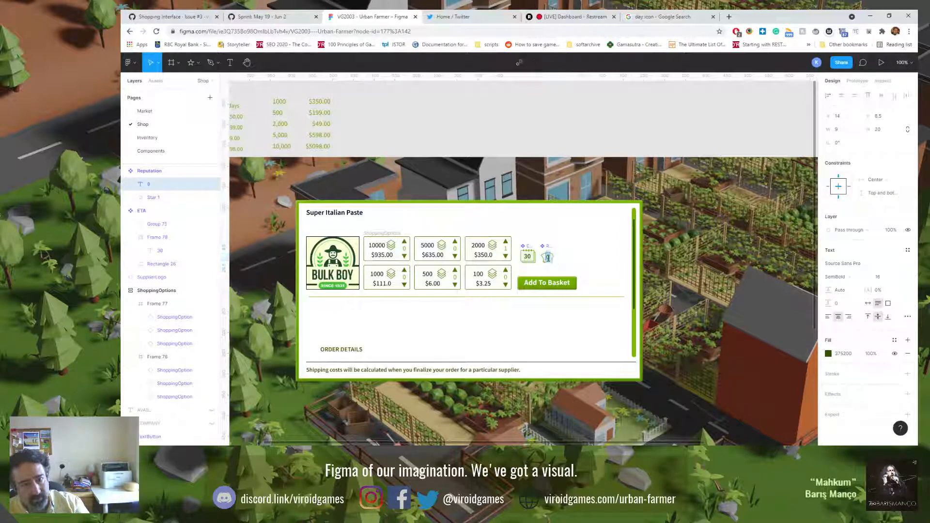
text(5)
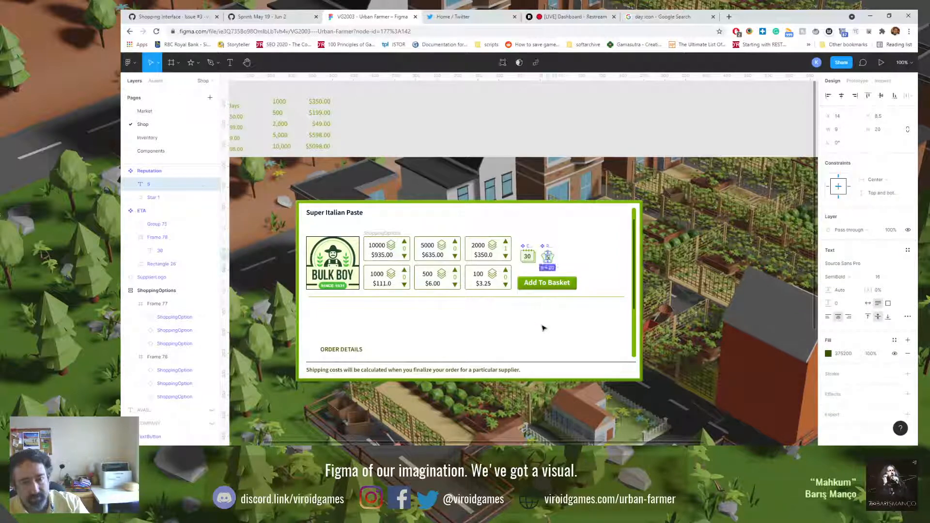
click(542, 328)
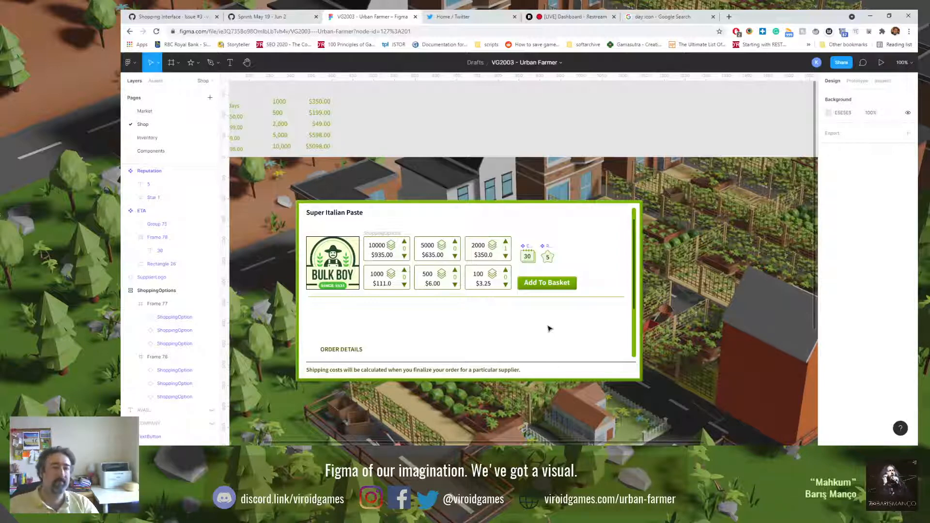
Step: Change the ORDER DETAILS text to SUBTOTAL and place it directly above the Add To Basket button, flush with the button's left edge
click(342, 350)
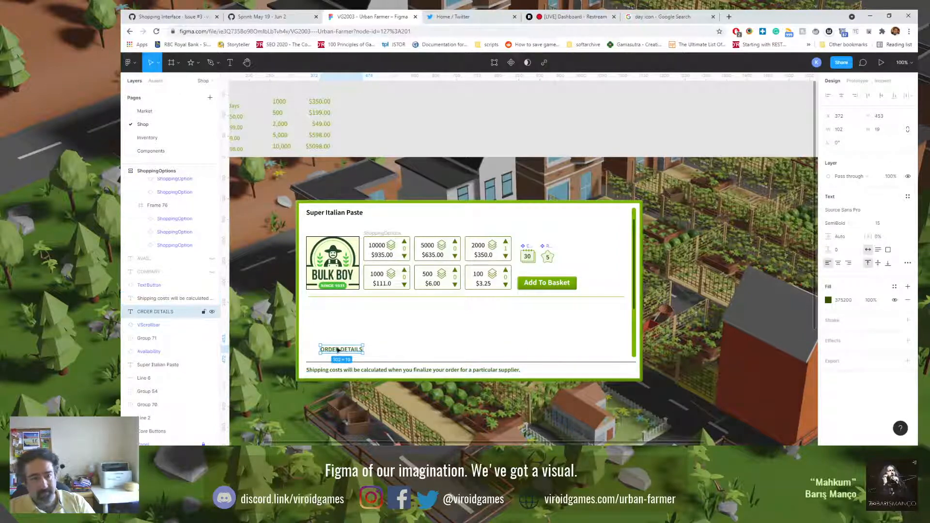
double_click(338, 350)
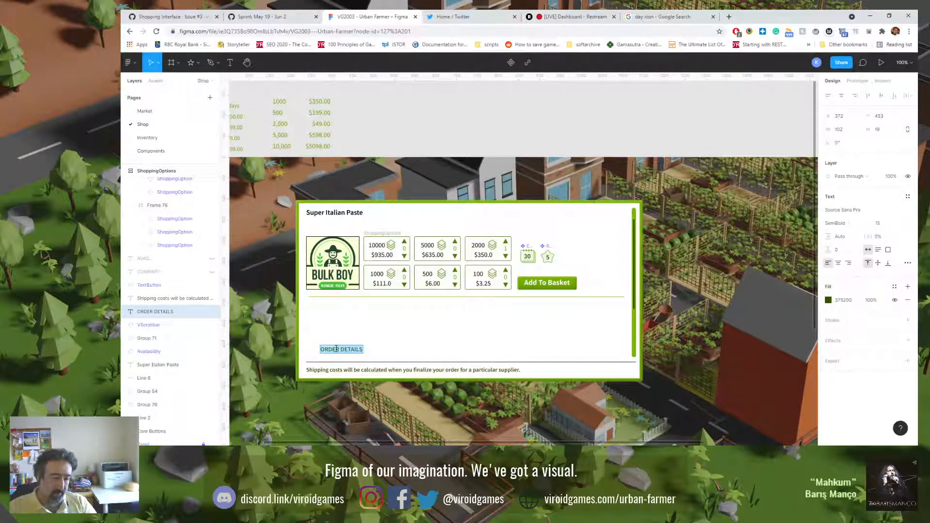
text(SUBTOTAL)
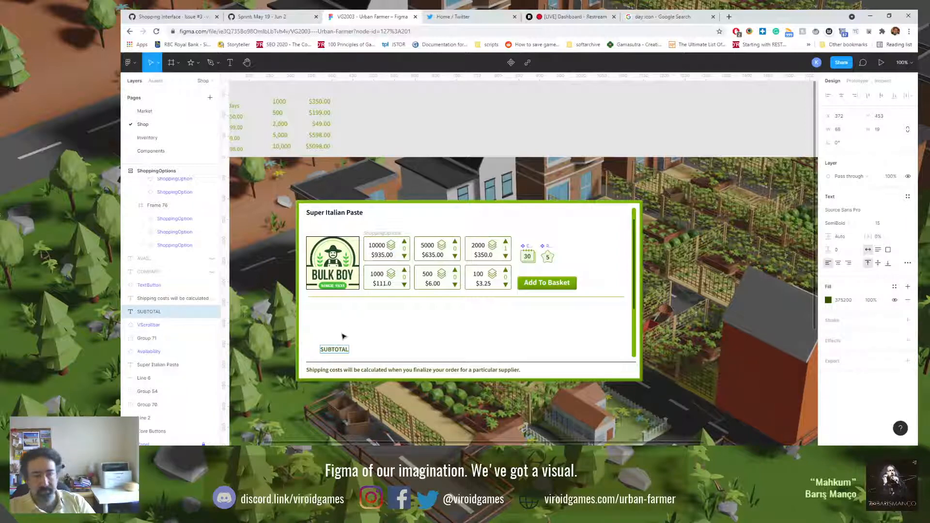
key(Escape)
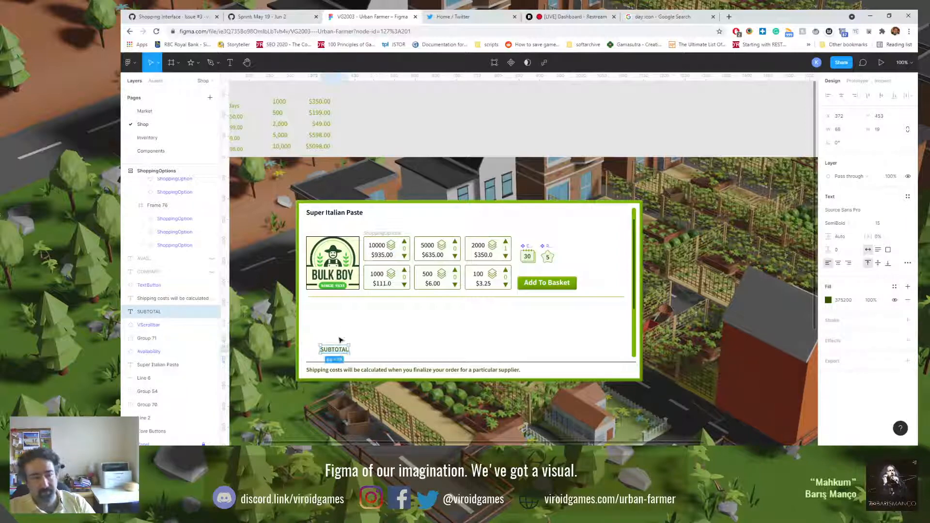
drag(340, 352, 538, 273)
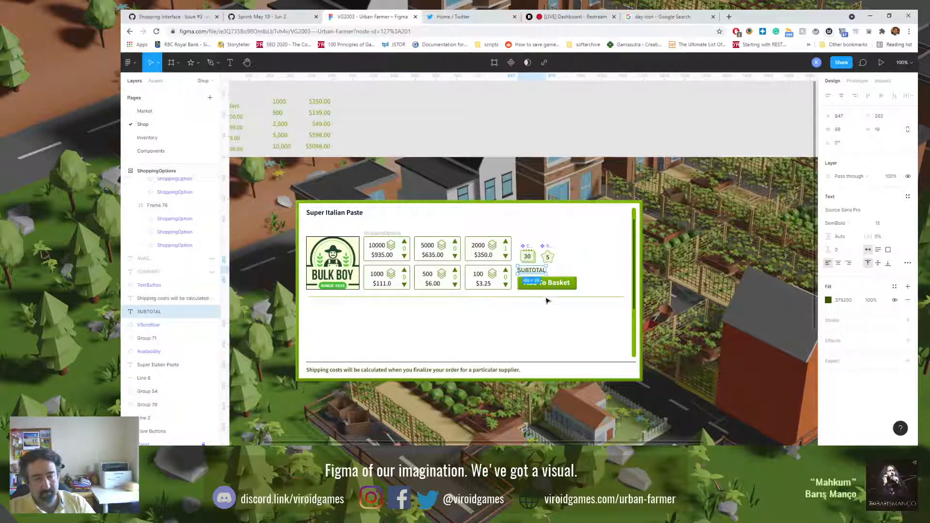
Step: Duplicate the SUBTOTAL text to its right and turn the copy into 1325.00 in Regular weight
scroll(550, 270, up, 1)
scroll(551, 271, up, 5)
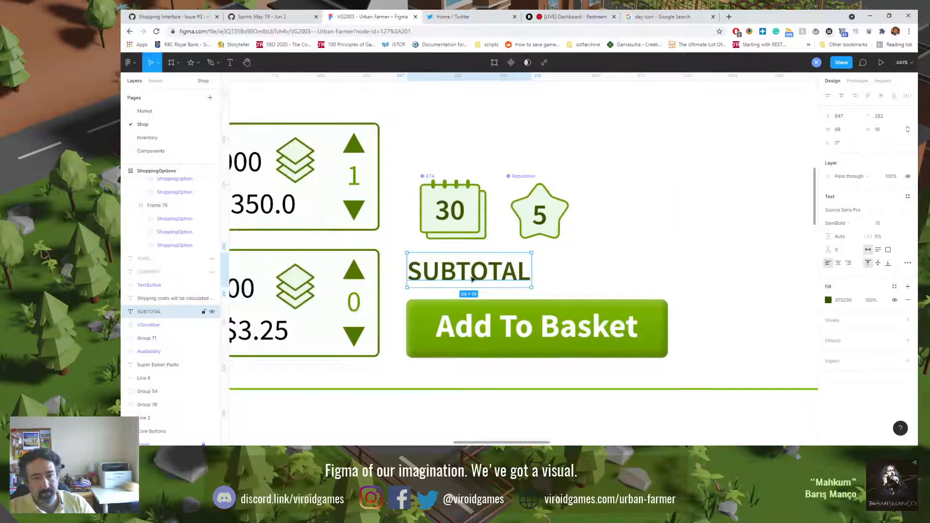
mouse_move(477, 274)
alt+mouse_down()
mouse_move(622, 277)
mouse_move(606, 278)
alt+mouse_up()
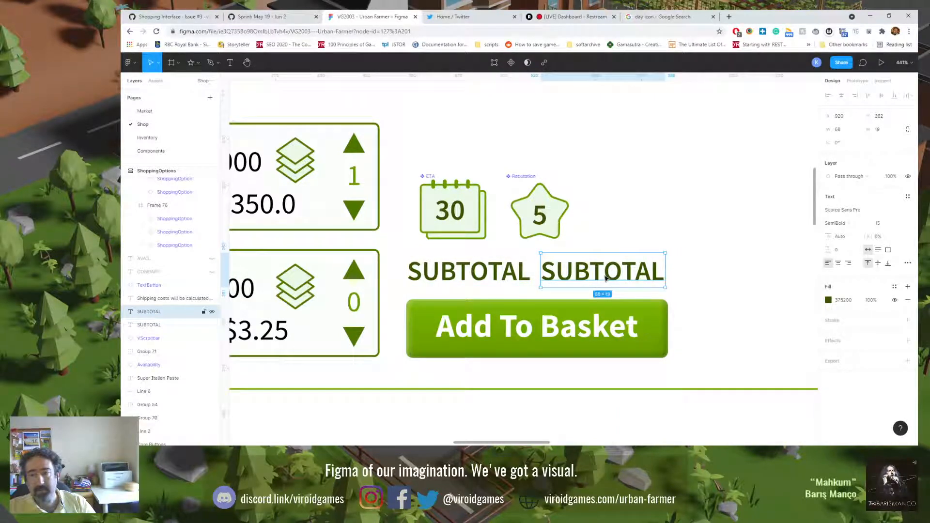
double_click(605, 277)
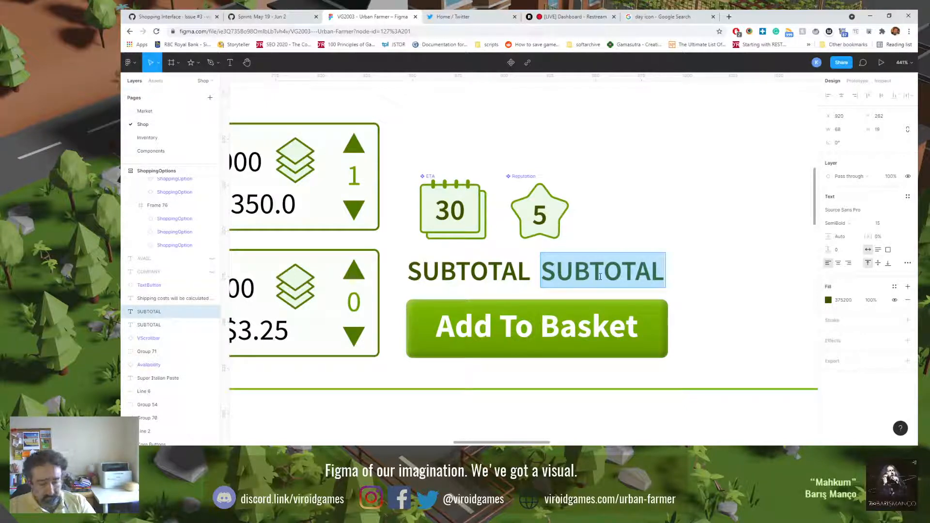
text(1325)
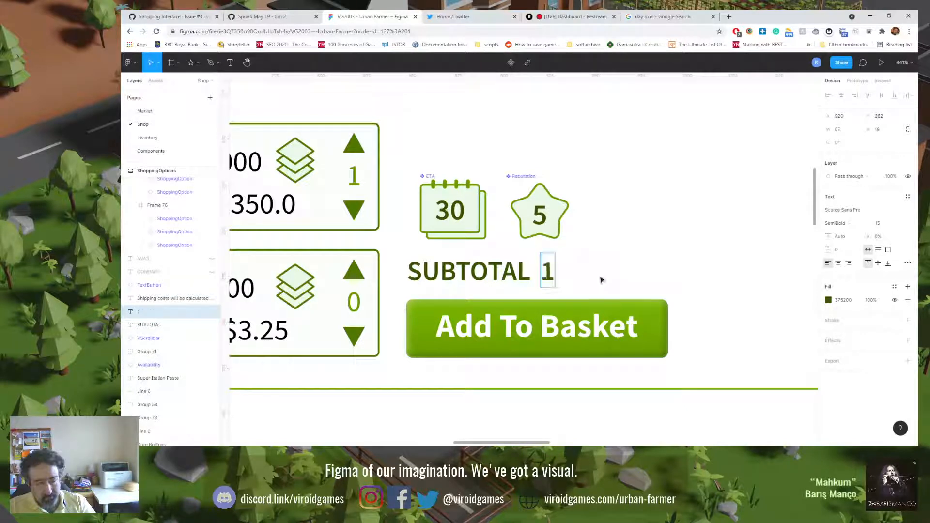
text(00)
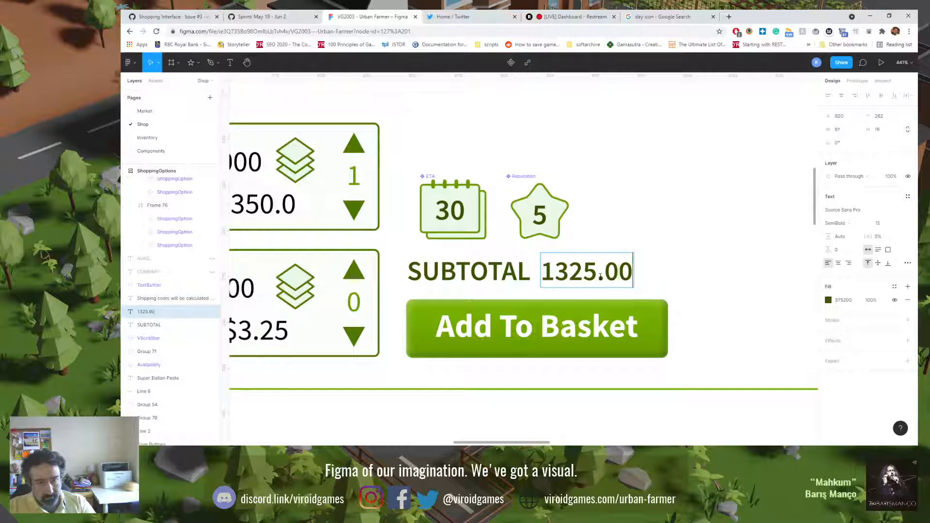
key(Escape)
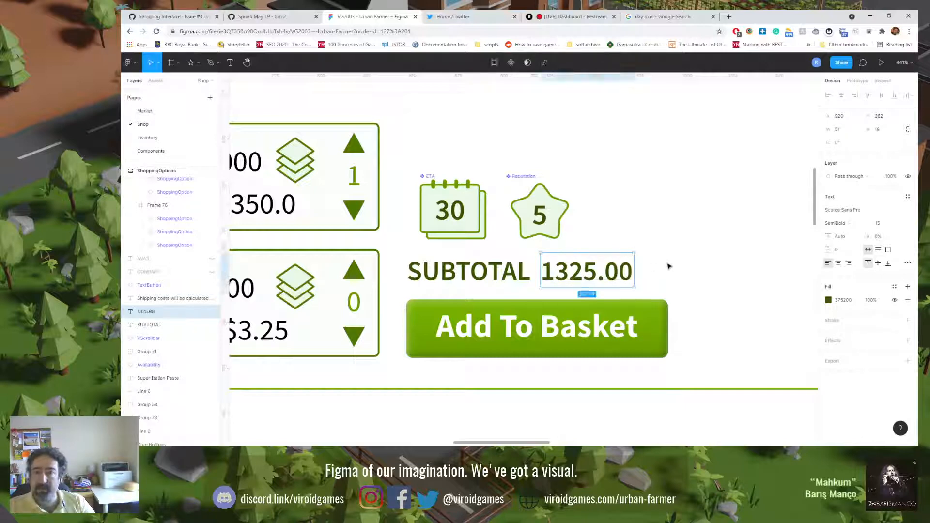
click(860, 224)
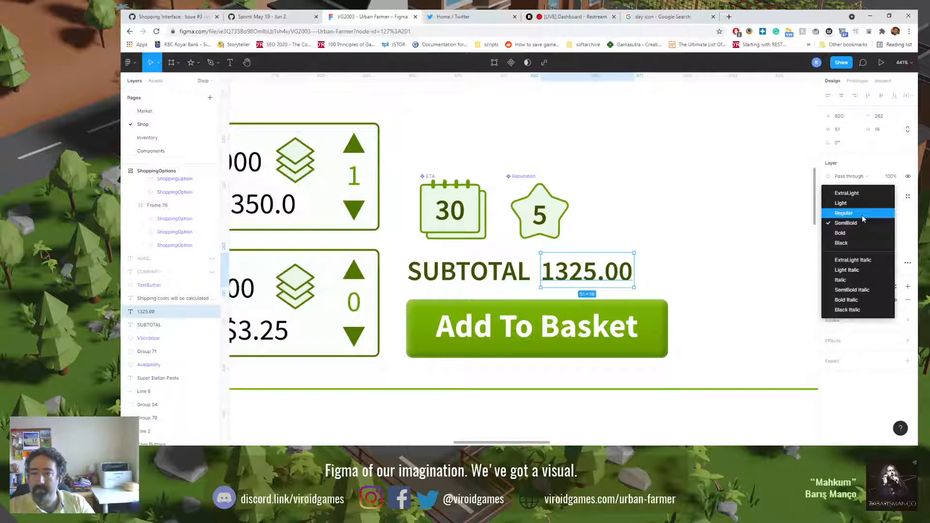
click(862, 213)
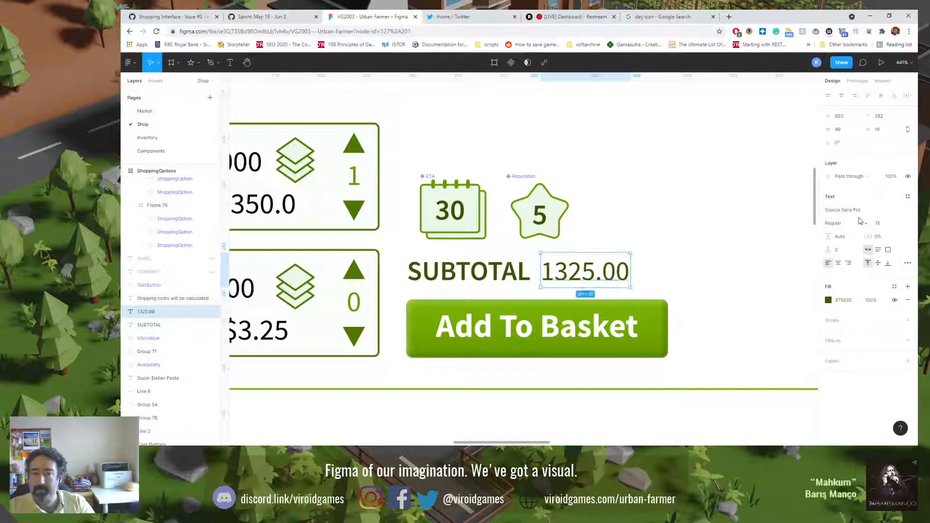
Step: Add a dollar sign before 1325.00 and right-align the amount flush with the Add To Basket button's right edge
double_click(545, 273)
click(545, 272)
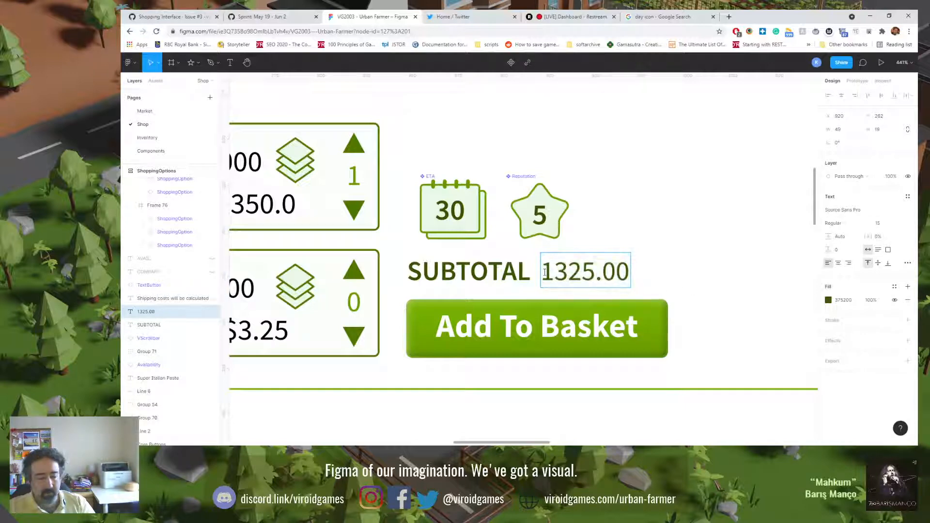
text($)
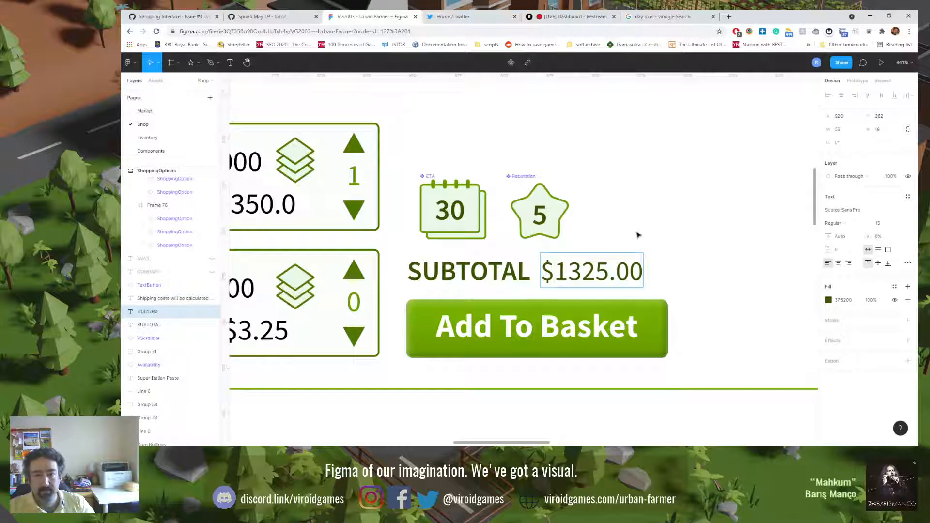
key(Escape)
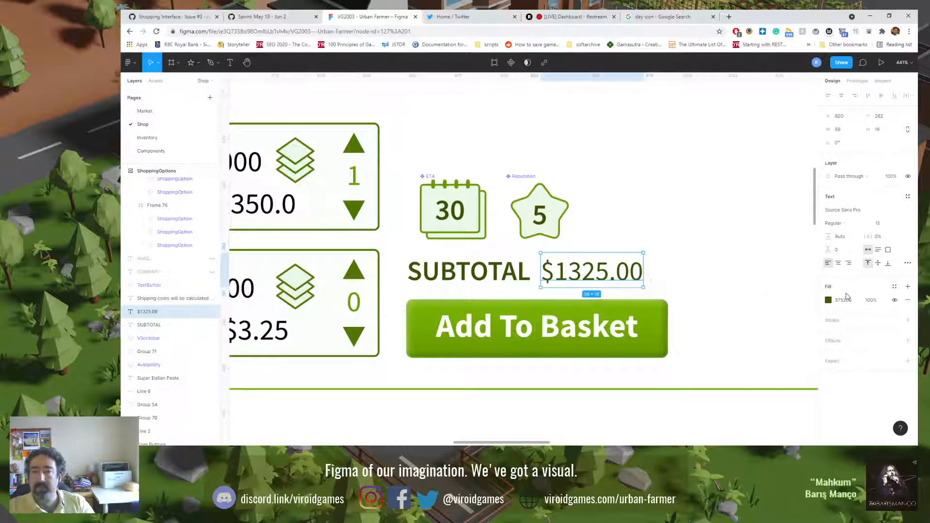
click(849, 263)
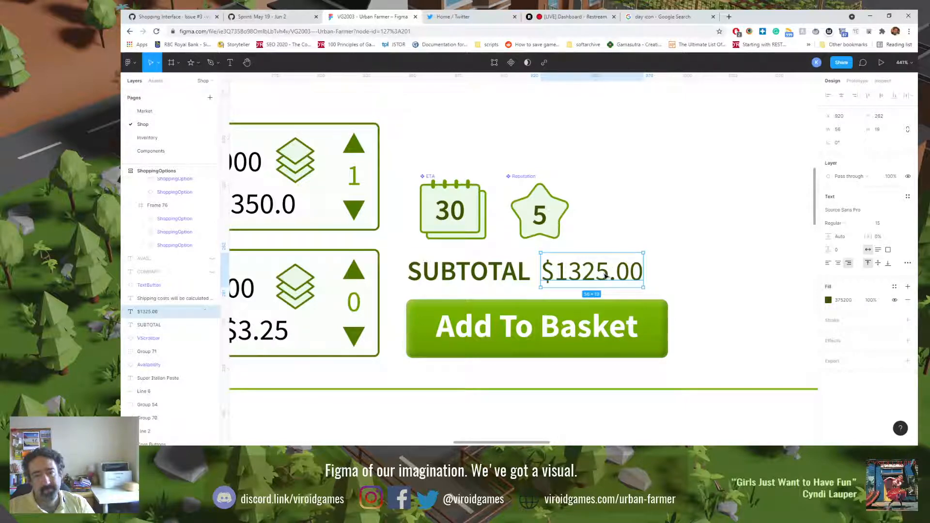
drag(605, 276, 631, 275)
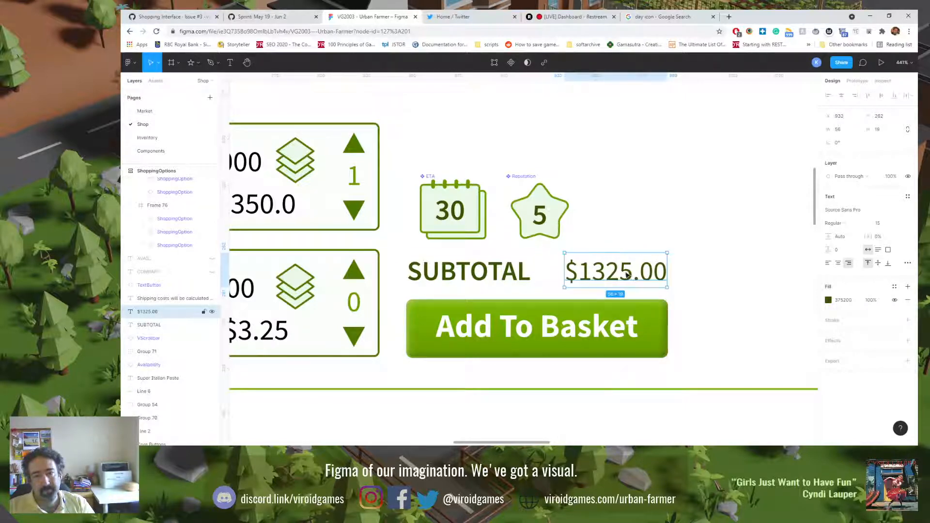
Step: Change the subtotal amount to $21325.00
double_click(600, 274)
click(593, 277)
key(Left)
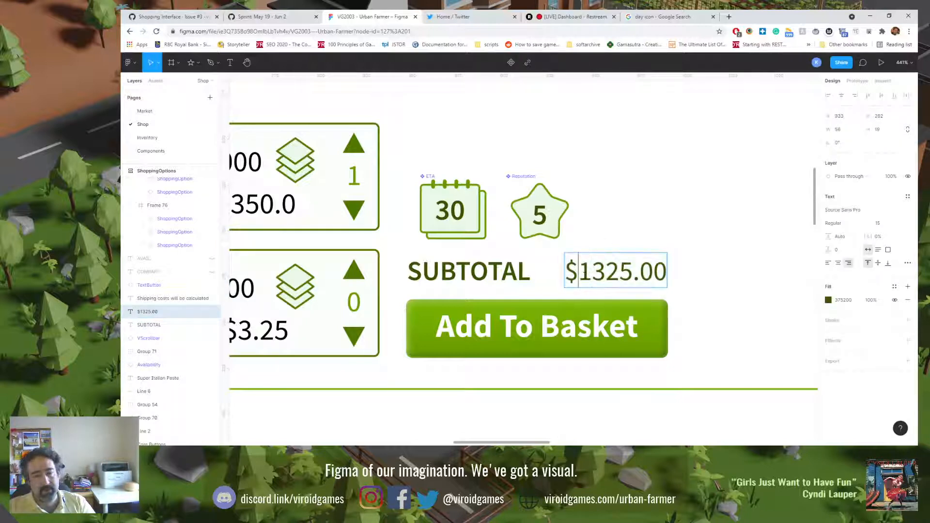
text(2)
key(Escape)
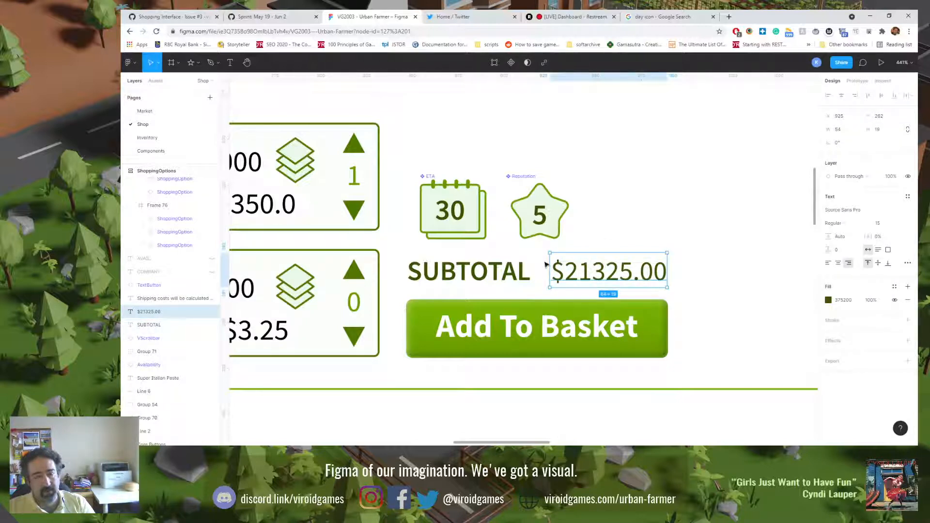
key(shift+0)
click(580, 234)
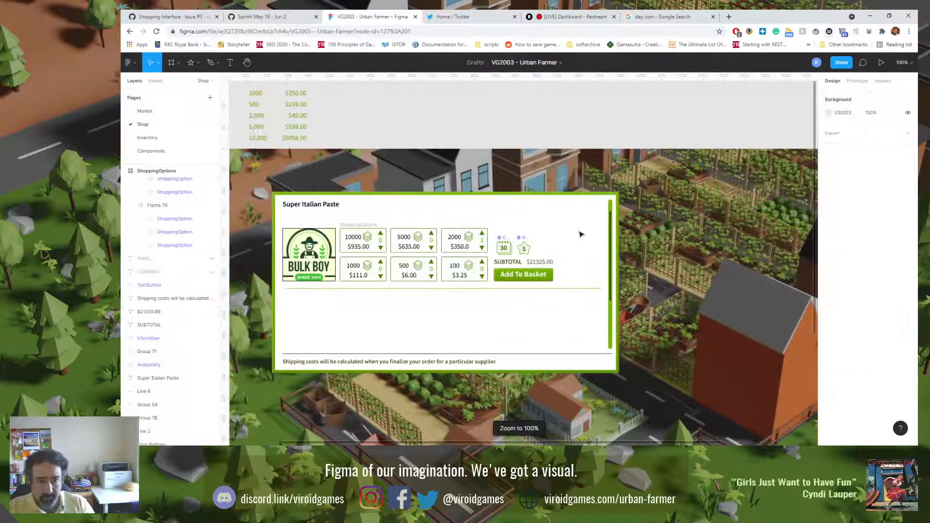
scroll(514, 302, up, 1)
scroll(513, 302, up, 1)
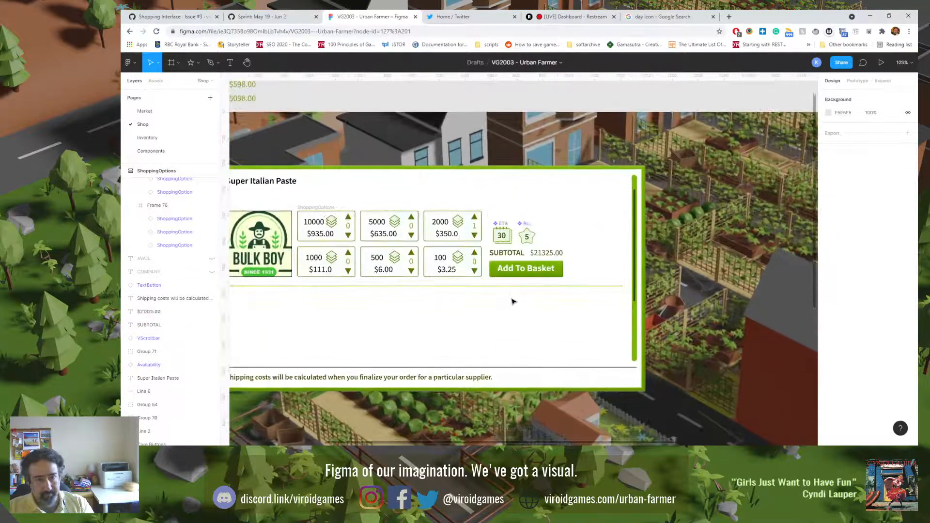
scroll(513, 301, down, 1)
scroll(515, 293, down, 1)
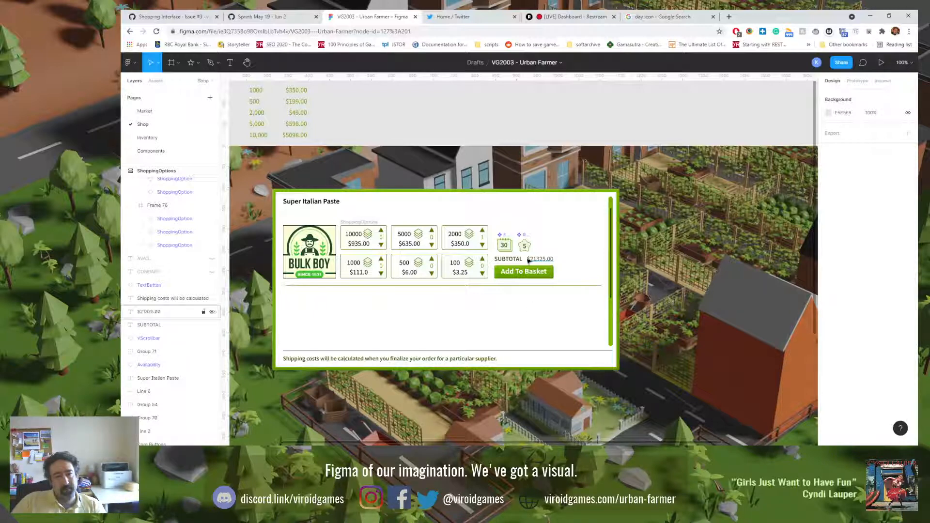
Step: Set the font size of the $21325.00 amount text to 16
click(545, 262)
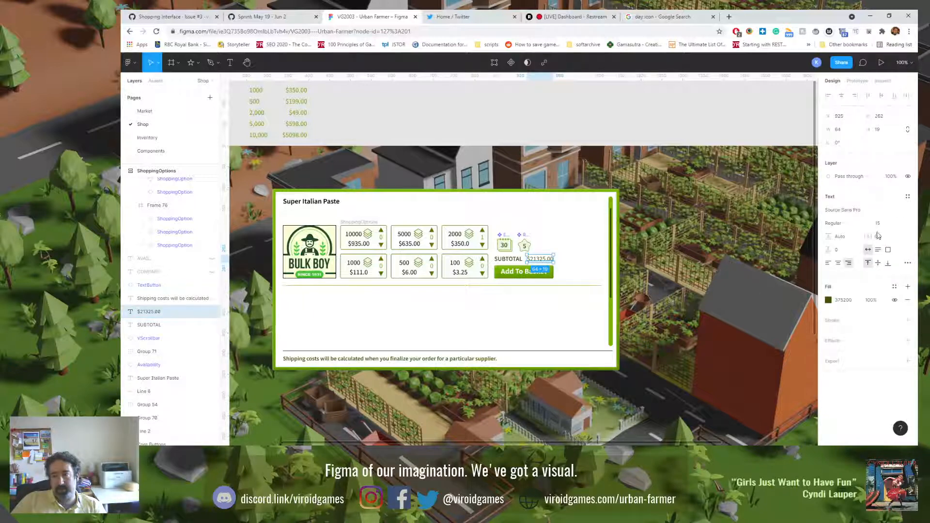
text(16)
key(Return)
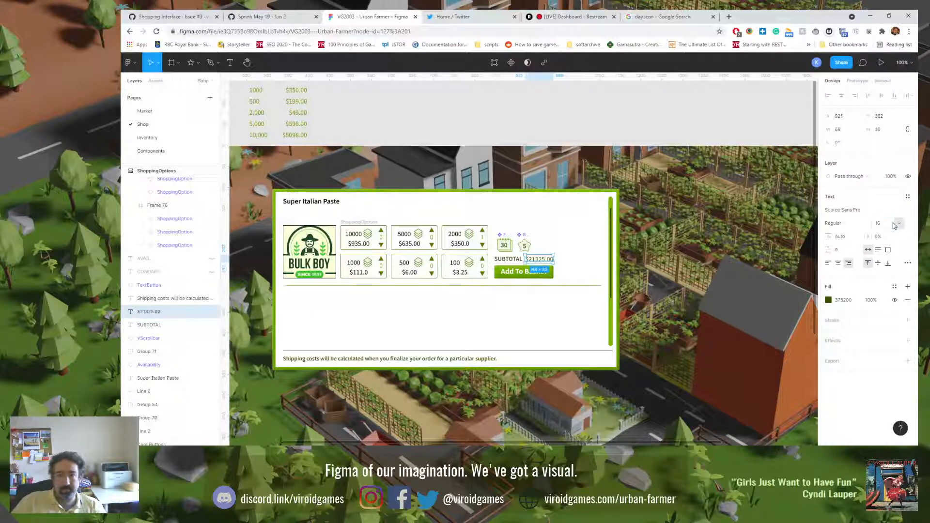
Step: Move the ETA and Reputation badges up together, level with the upper row of shopping options
click(505, 261)
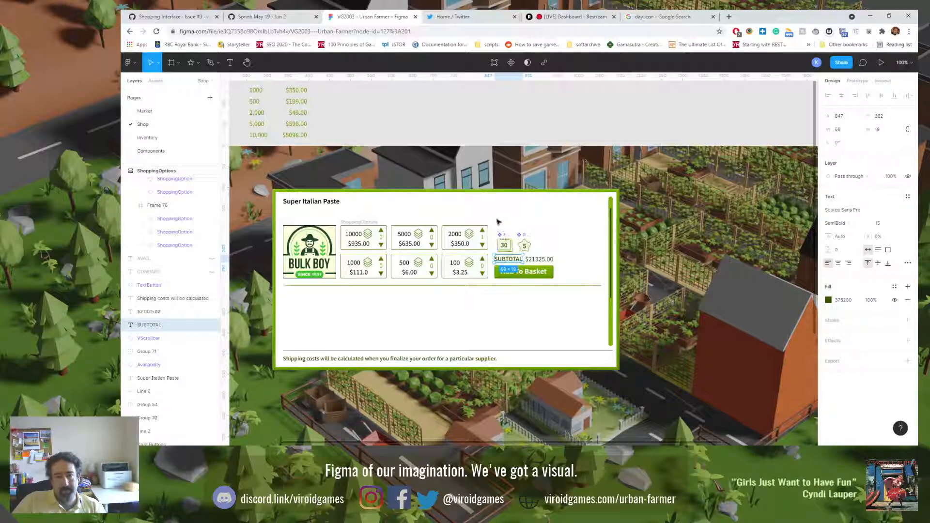
drag(497, 220, 529, 237)
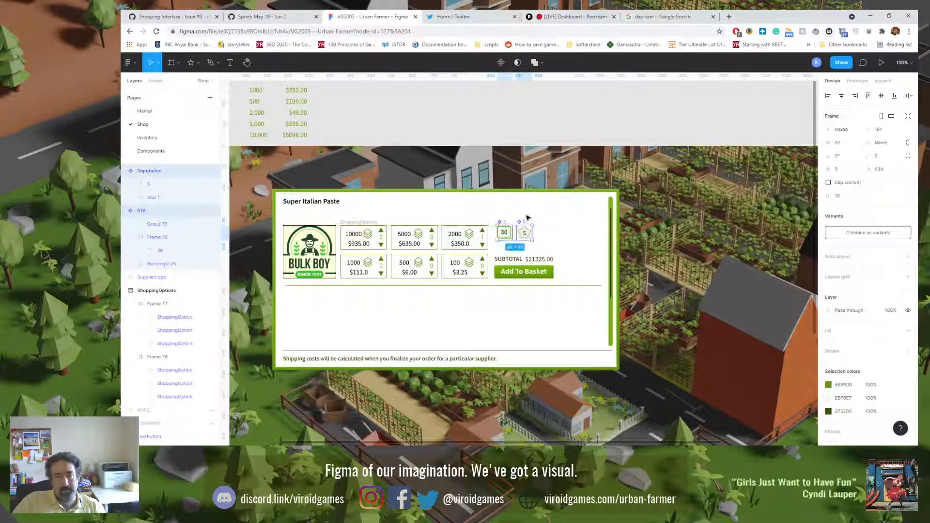
click(528, 207)
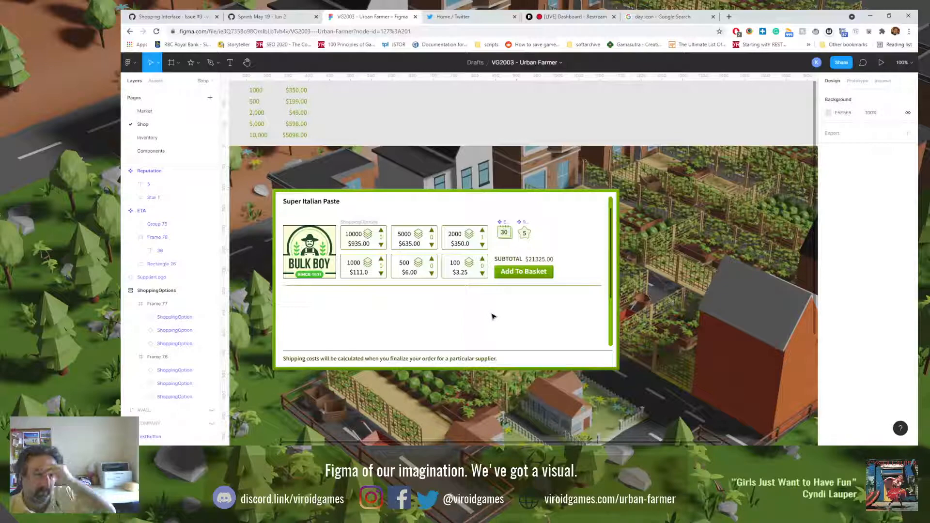
Step: Try a stacked layout with SUBTOTAL directly above the amount and the Reputation badge below the ETA badge
drag(508, 259, 541, 248)
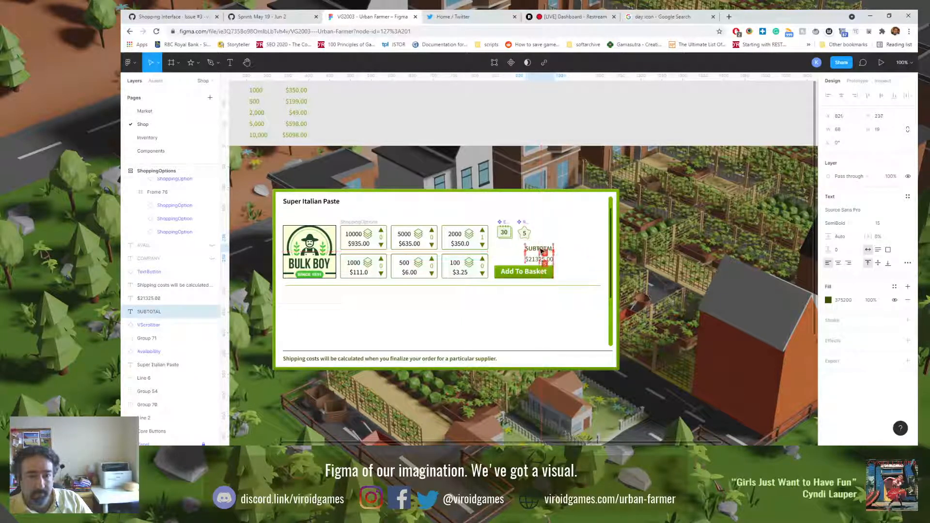
click(536, 300)
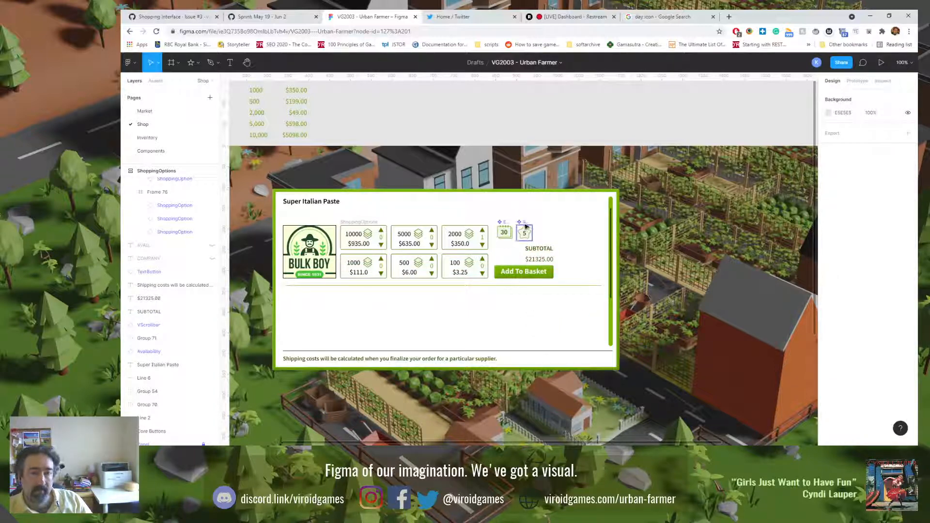
drag(524, 233, 544, 253)
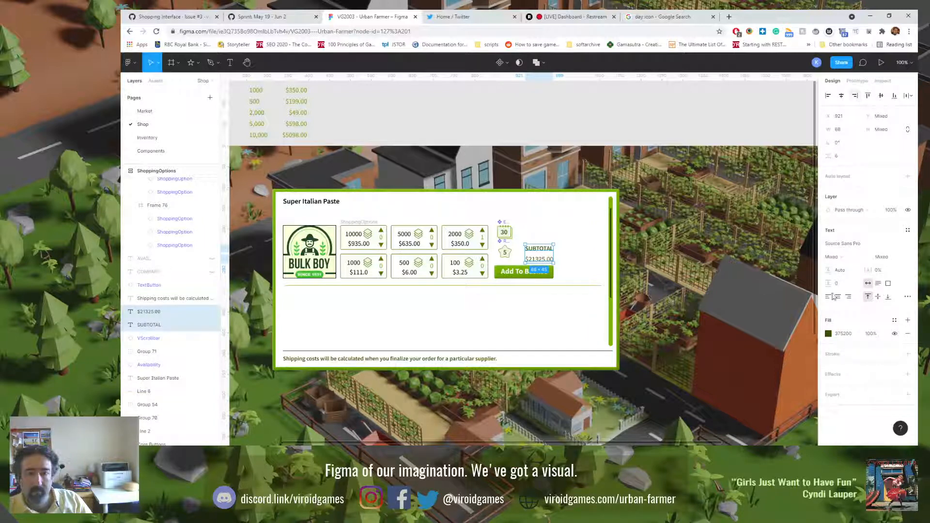
Step: Right-align the SUBTOTAL and amount texts and raise them slightly as one group above the Add To Basket button
click(849, 297)
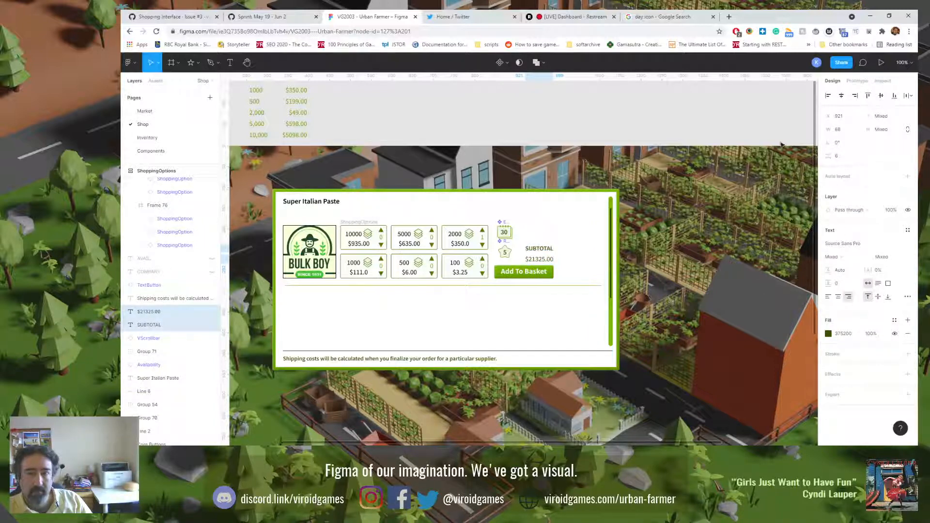
key(ctrl+g)
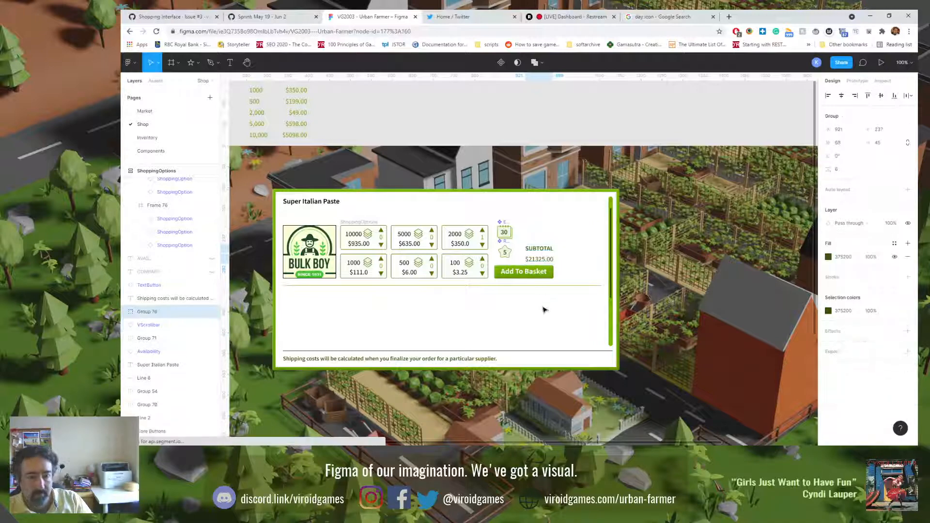
mouse_move(546, 250)
mouse_down()
mouse_move(546, 236)
mouse_move(547, 250)
mouse_up()
click(538, 315)
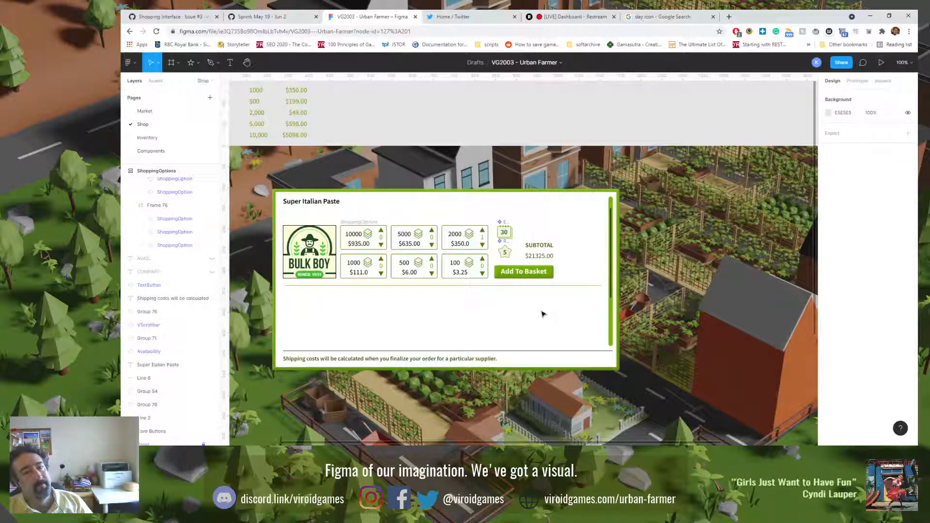
Step: Widen the Add To Basket button slightly by extending its right edge
click(551, 280)
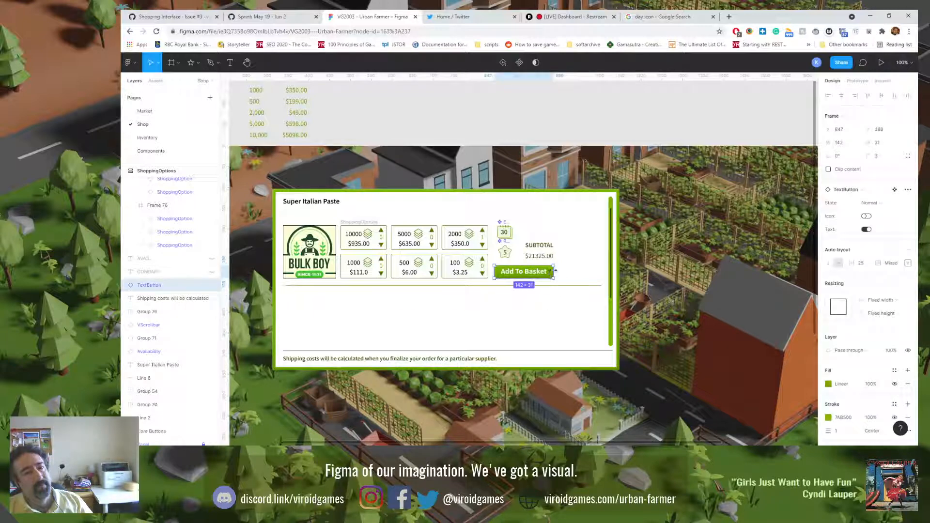
drag(554, 271, 558, 271)
click(561, 315)
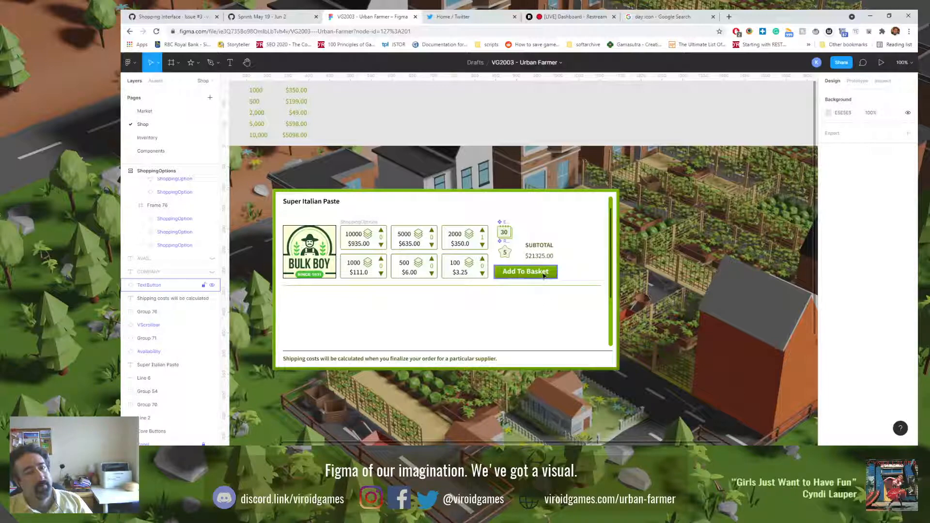
Step: Return the Reputation badge to its place beside the ETA badge and ungroup the SUBTOTAL and amount texts
click(540, 245)
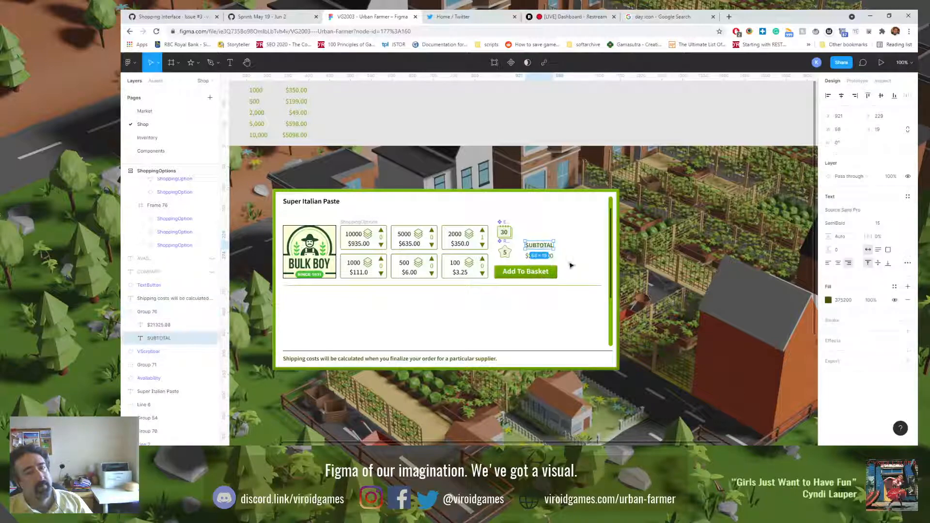
click(528, 260)
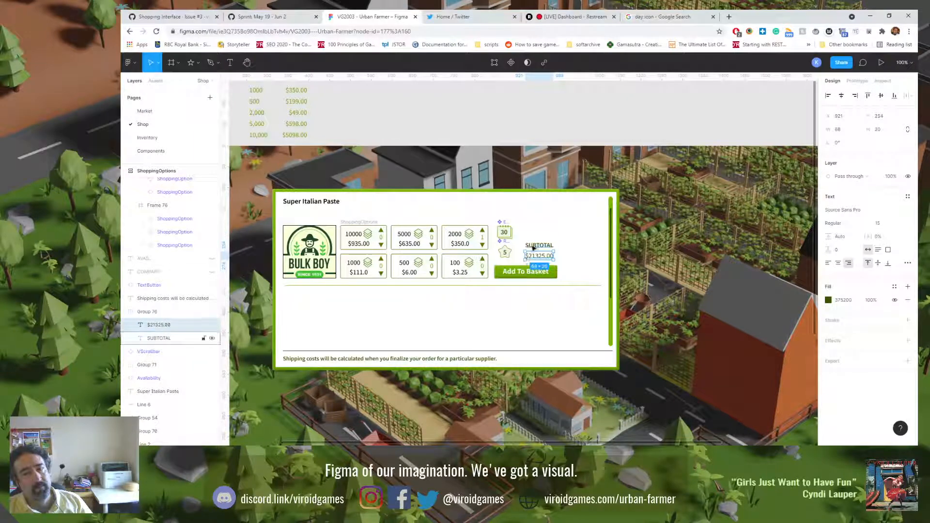
click(530, 246)
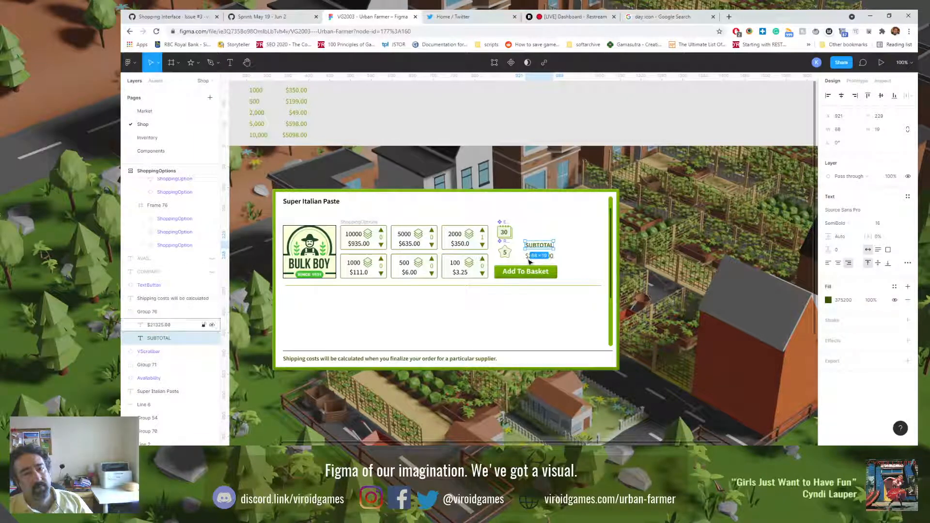
drag(505, 252, 535, 242)
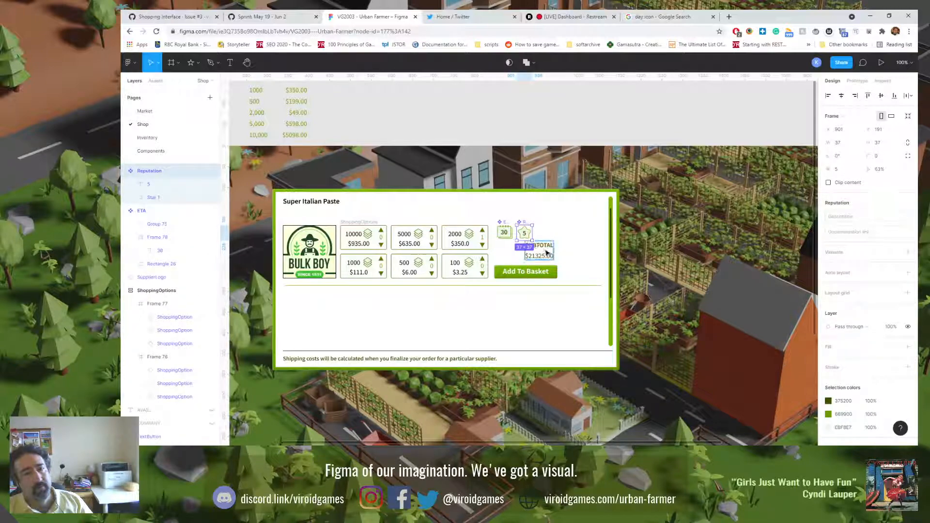
click(546, 253)
key(ctrl+shift+g)
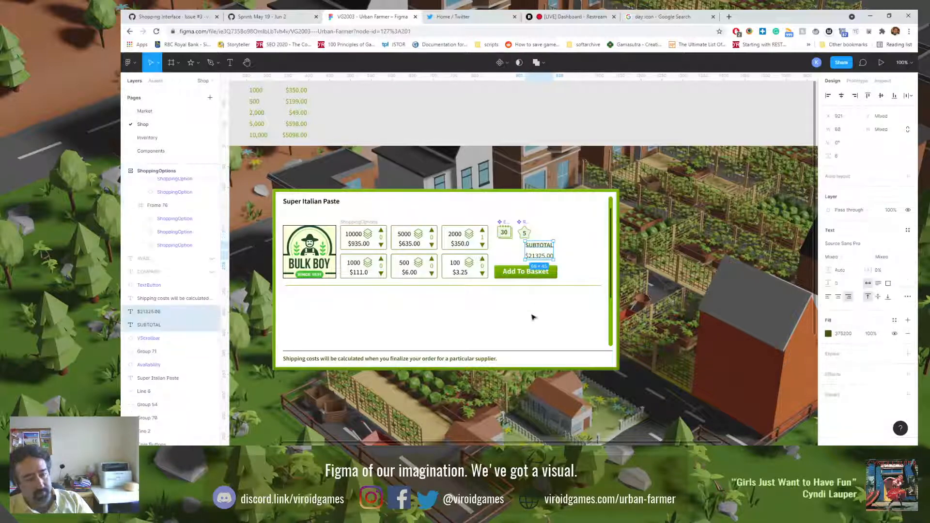
Step: Move SUBTOTAL back flush with the Add To Basket button's left edge and bottom-align it with the amount
click(533, 318)
drag(539, 245, 512, 247)
shift+click(540, 256)
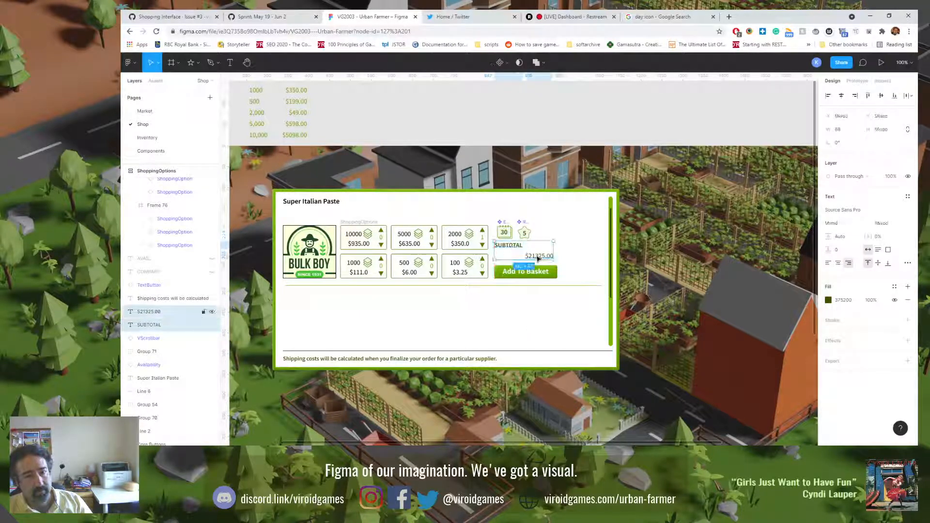
click(894, 95)
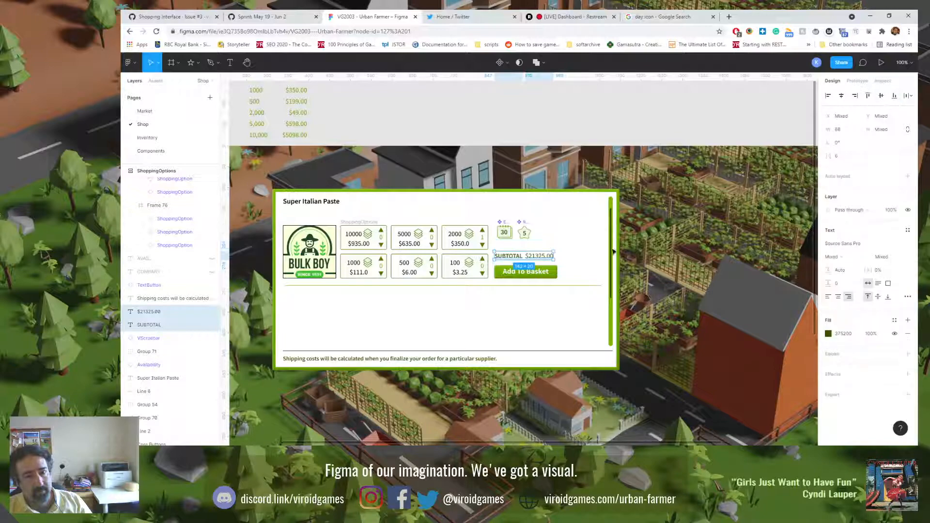
Step: Shift the $21325.00 amount right until it is flush with the widened Add To Basket button's right edge
scroll(517, 321, up, 5)
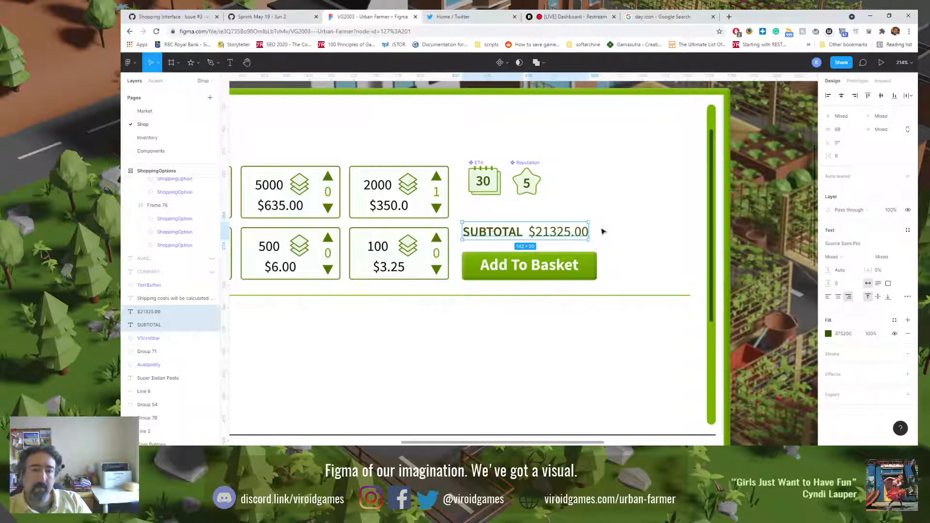
click(582, 234)
drag(579, 234, 588, 235)
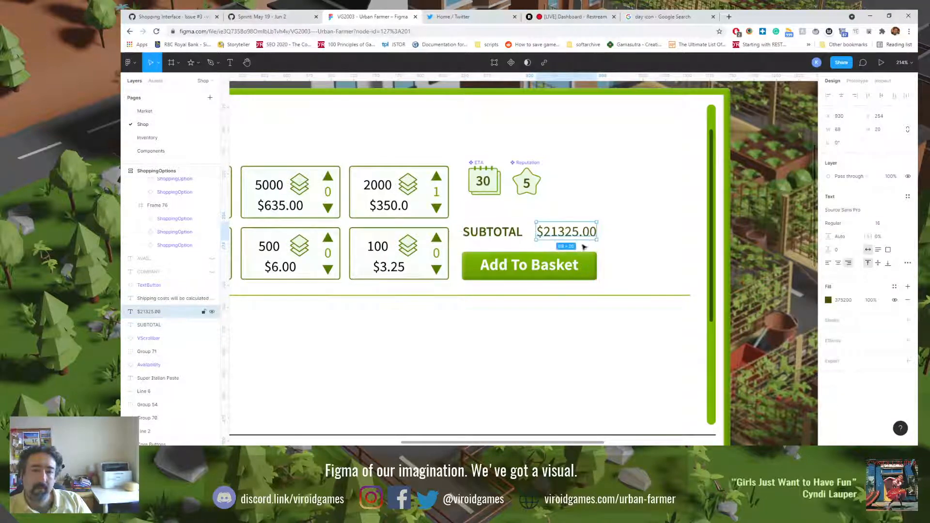
click(565, 333)
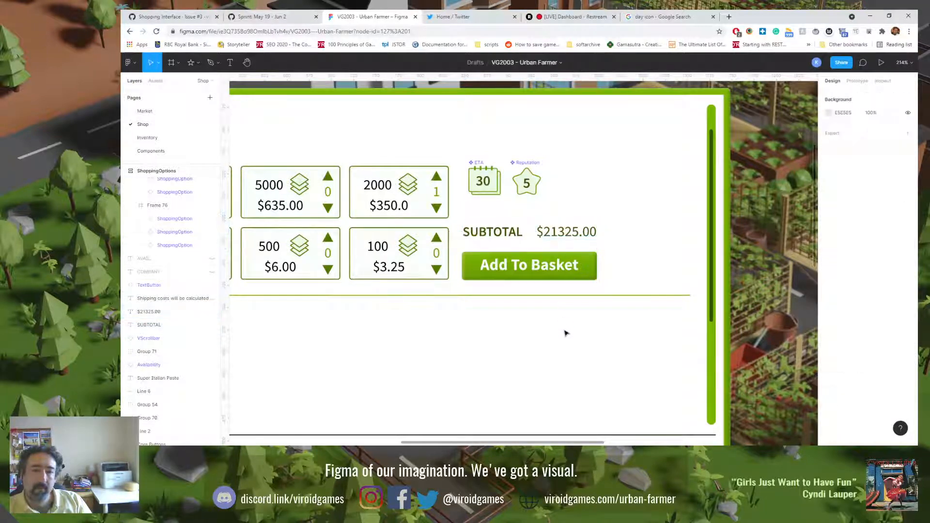
Step: Group the SUBTOTAL label with the $21325.00 amount
click(494, 234)
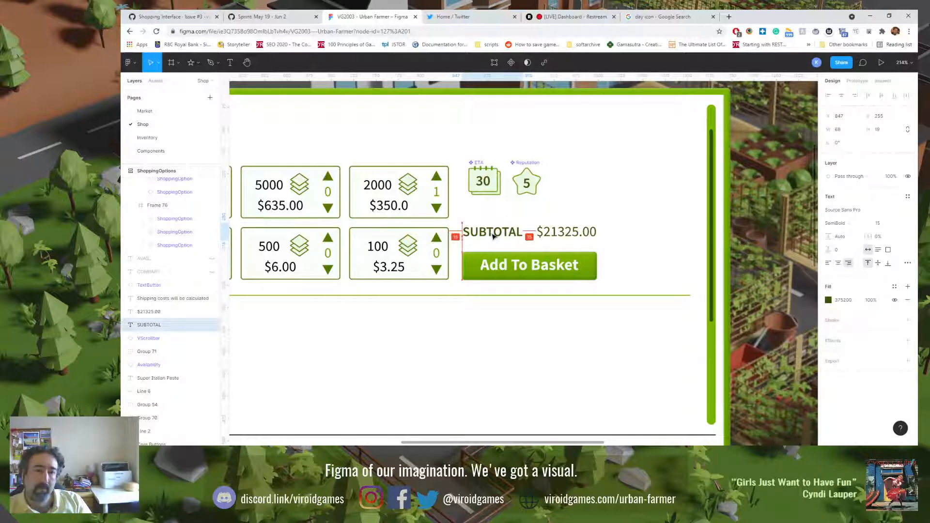
click(517, 346)
click(550, 237)
shift+click(508, 236)
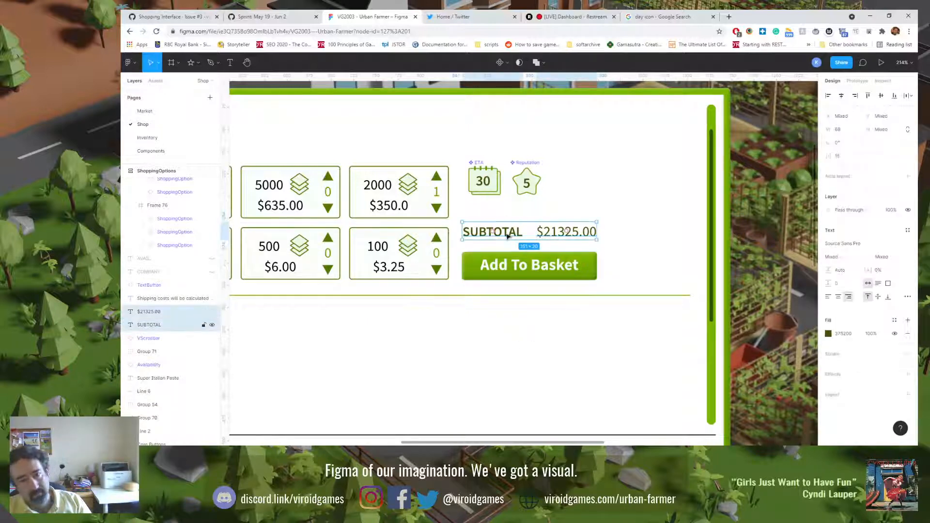
key(ctrl+g)
click(551, 356)
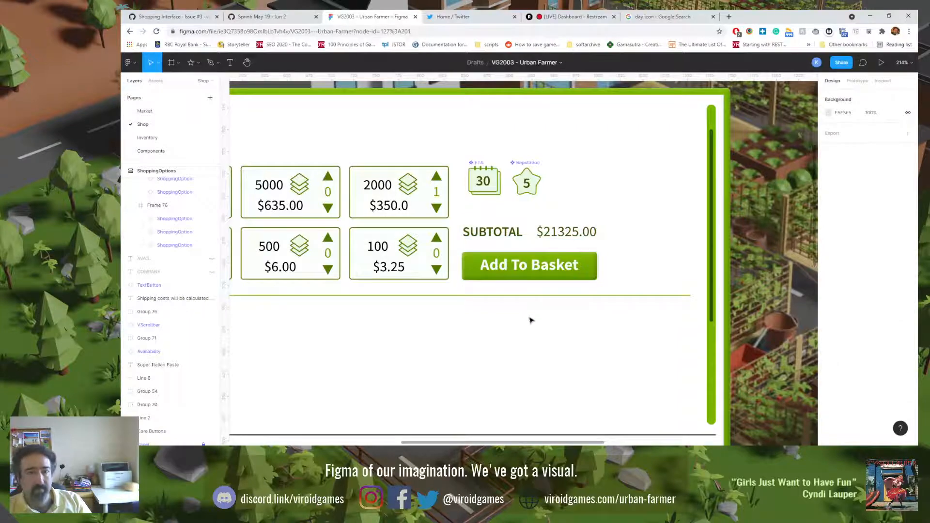
Step: Align the ETA badge with the SUBTOTAL text's left edge and shift the Reputation badge slightly left beside it
scroll(530, 320, down, 6)
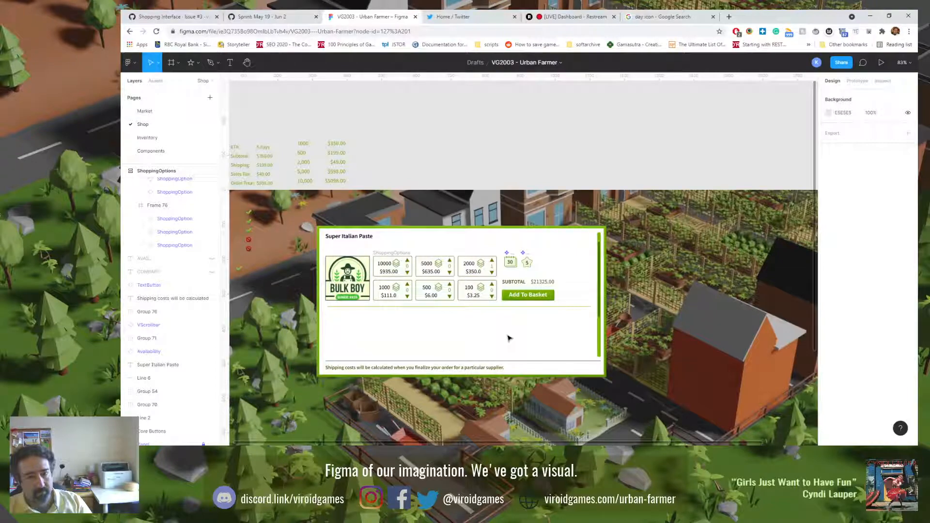
key(shift+0)
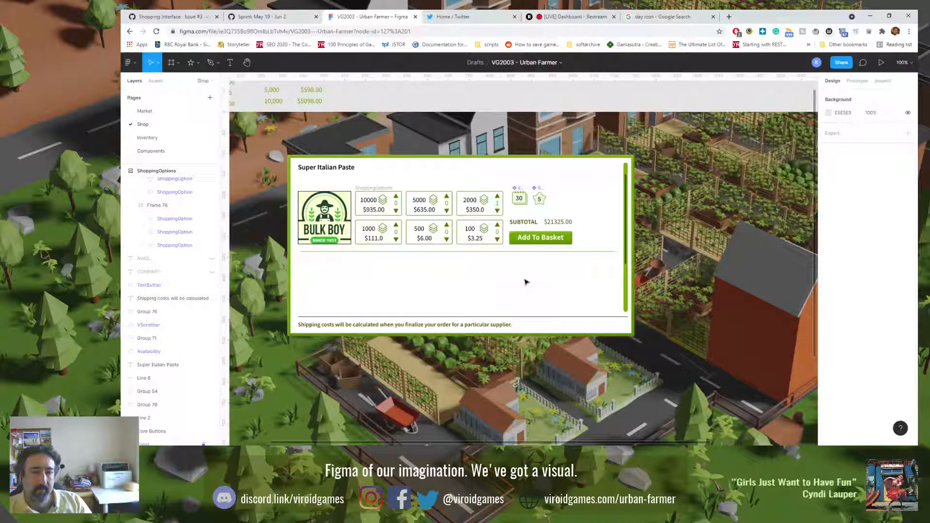
click(515, 198)
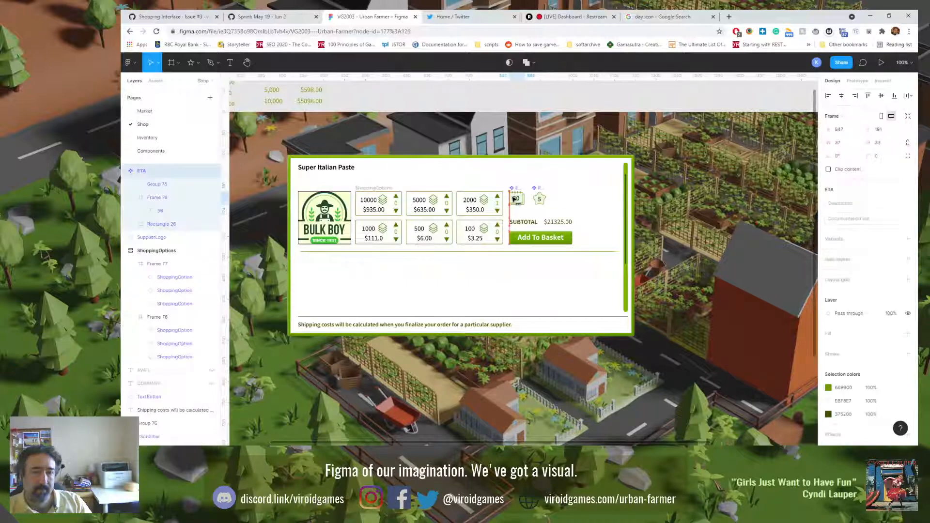
click(540, 200)
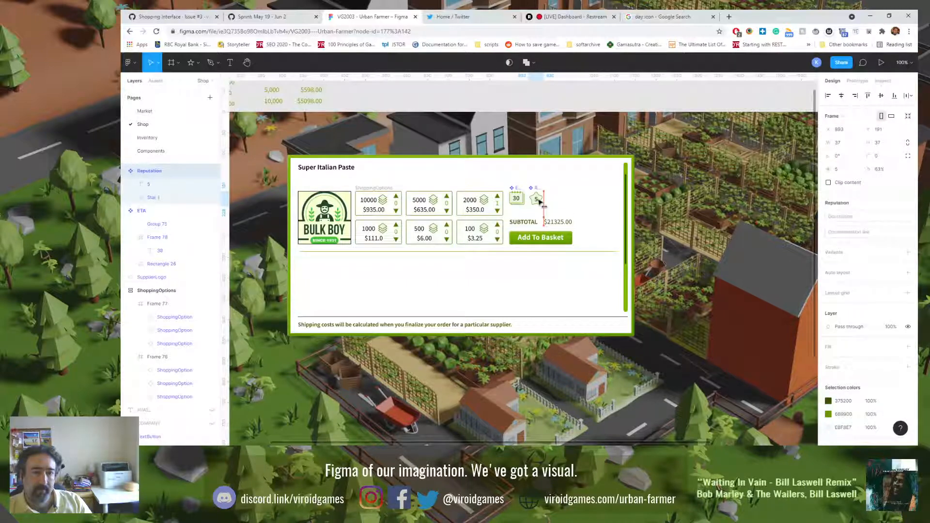
click(560, 181)
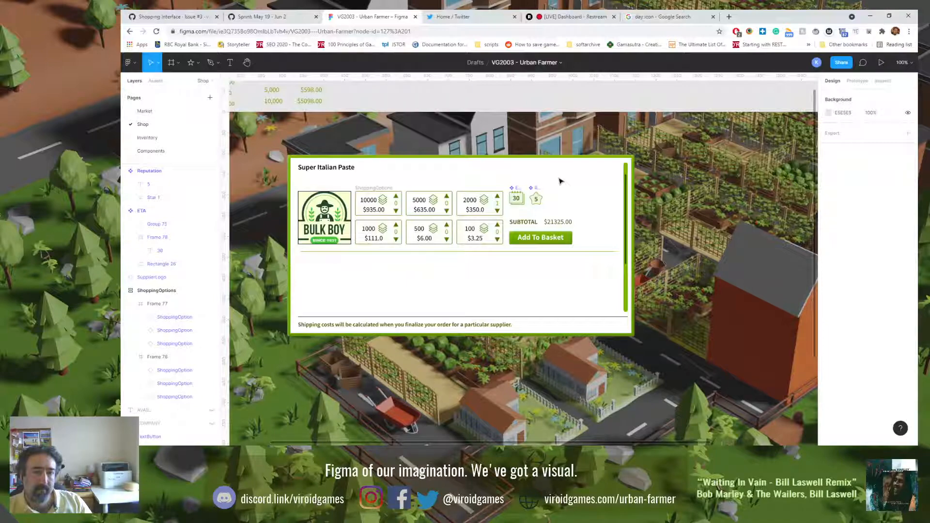
Step: Nudge the subtotal group slightly down to Y 255 and check its spacing between the badges and the button
click(536, 224)
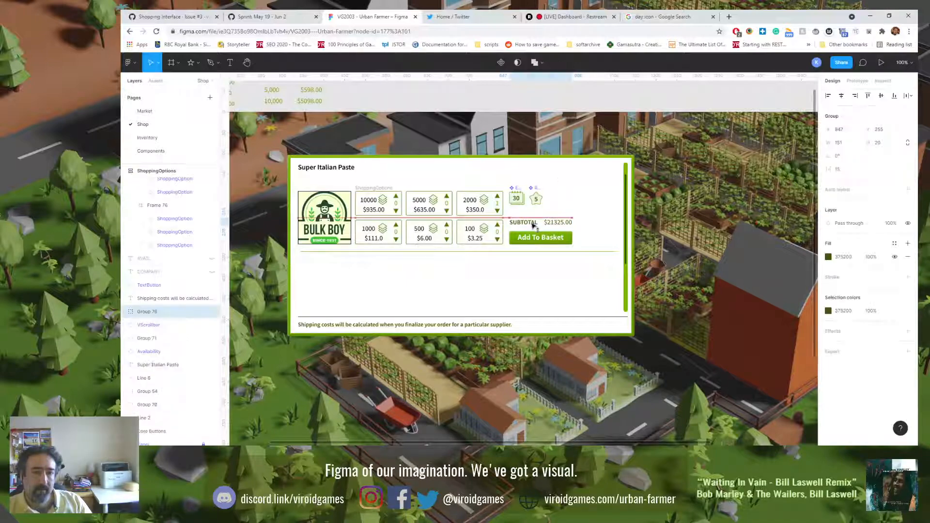
drag(533, 225, 487, 233)
scroll(534, 219, up, 5)
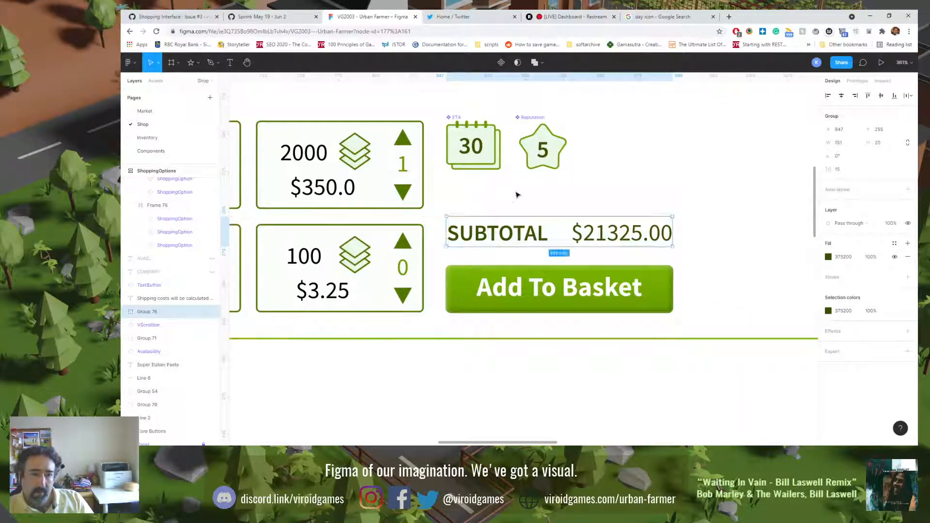
click(516, 195)
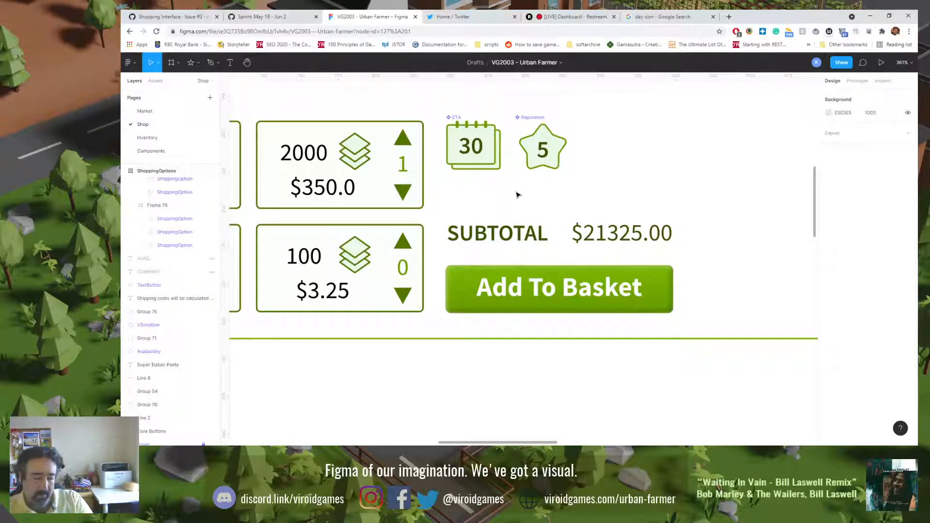
key(shift+0)
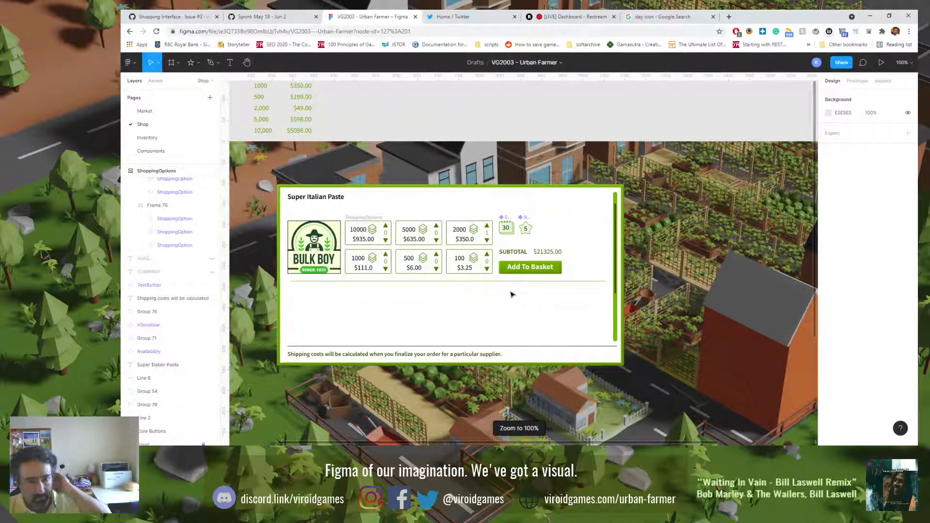
Step: Nudge the SUBTOTAL and $21325.00 group slightly down to Y 257, closer to the Add To Basket button
click(524, 252)
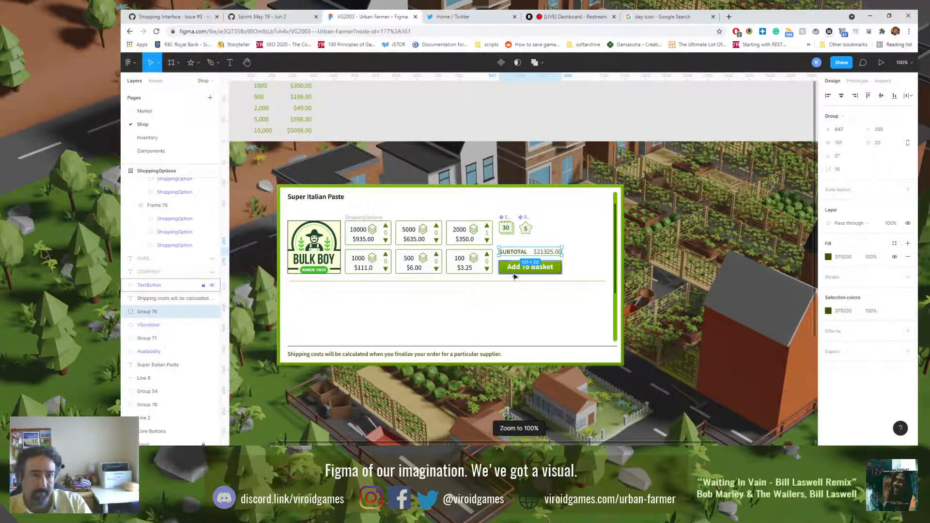
click(504, 317)
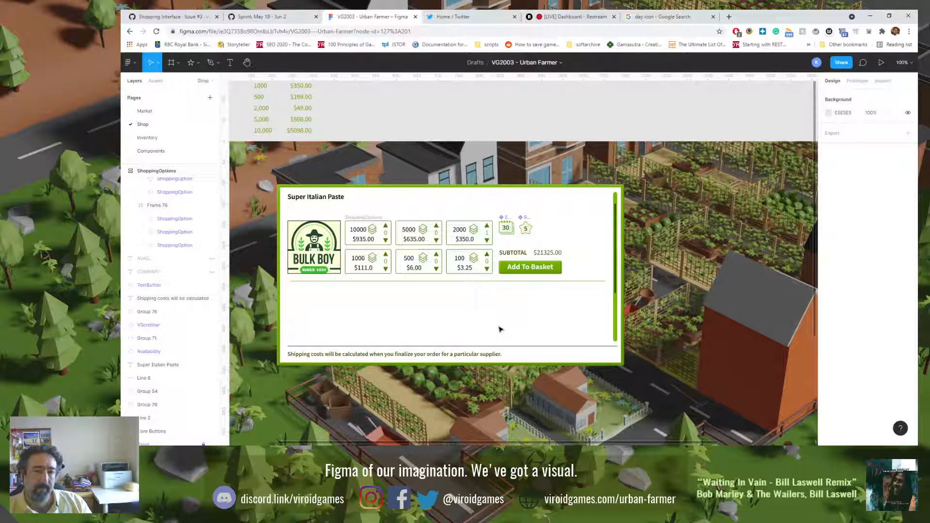
click(368, 346)
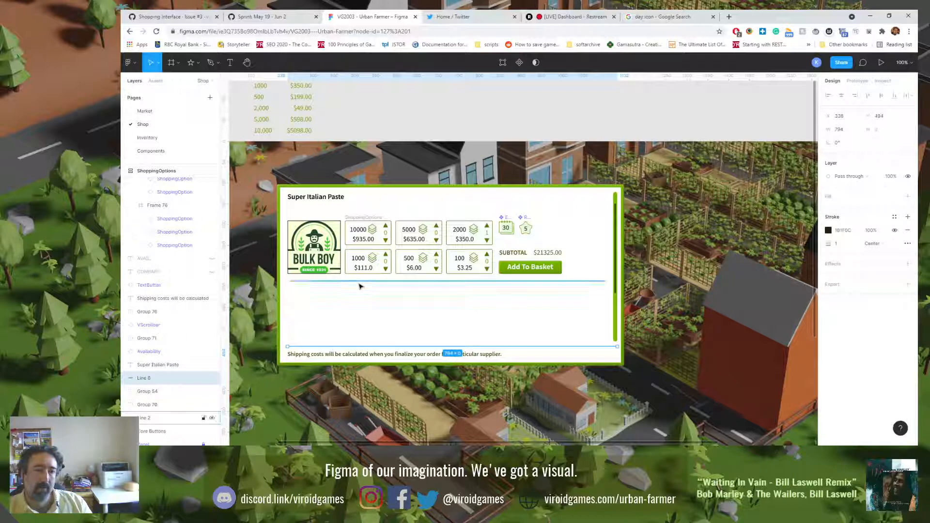
click(192, 63)
click(194, 64)
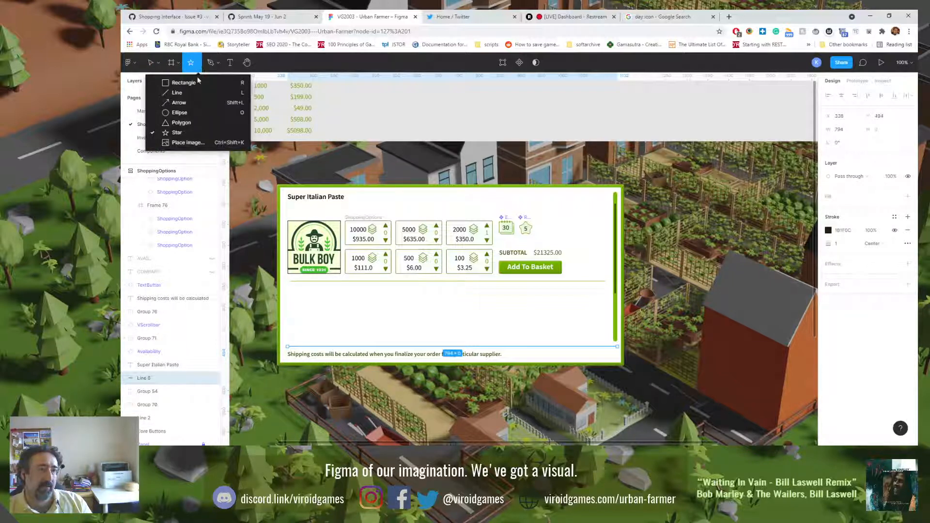
click(177, 135)
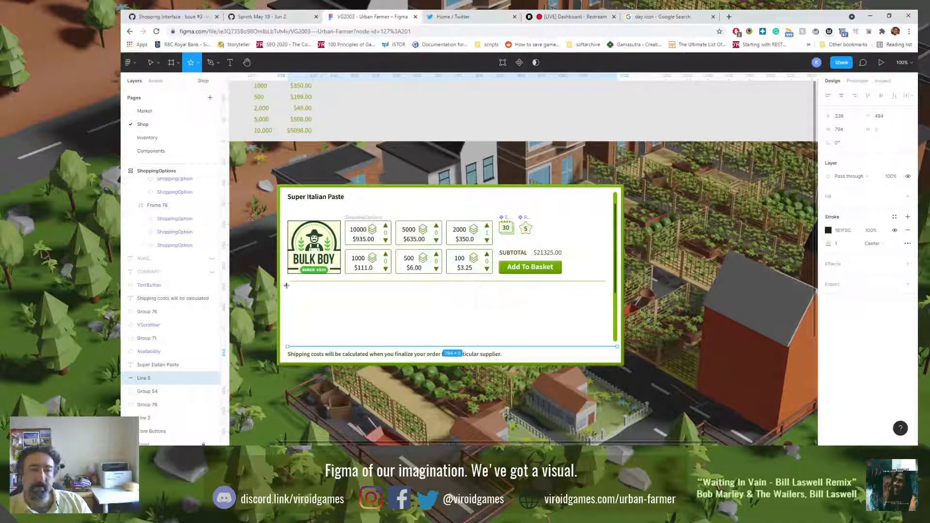
mouse_move(288, 284)
mouse_down()
mouse_move(315, 313)
mouse_move(581, 331)
mouse_up()
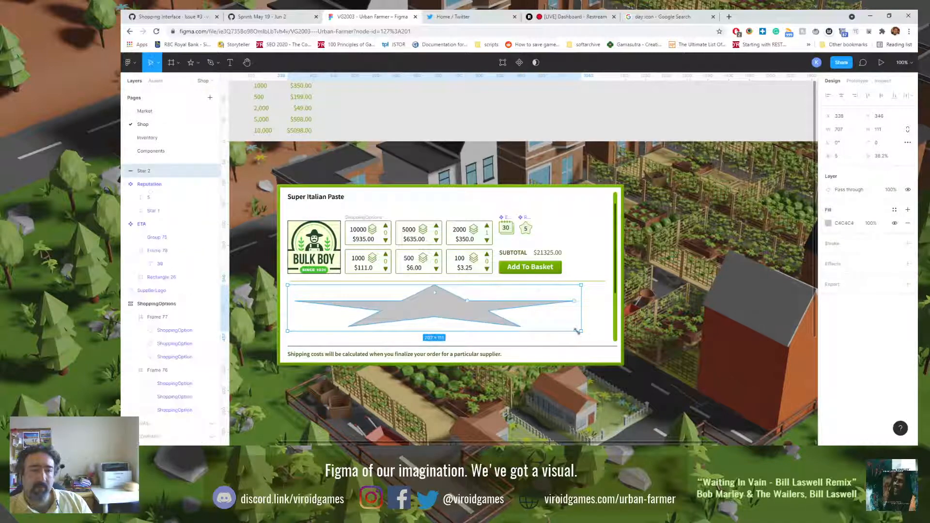
key(Delete)
Step: Draw a rectangle about 766 × 118 between the supplier row and the shipping note, and give it a linear gradient fill
click(197, 62)
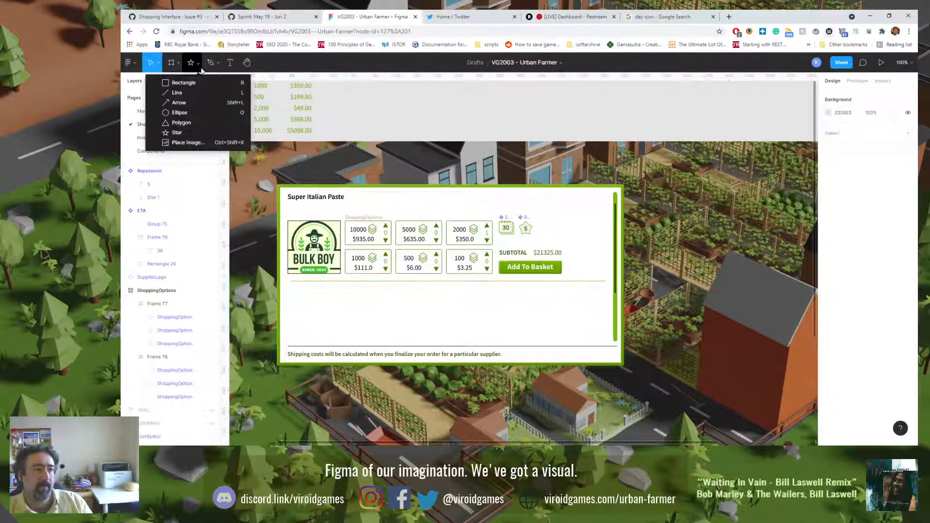
click(165, 82)
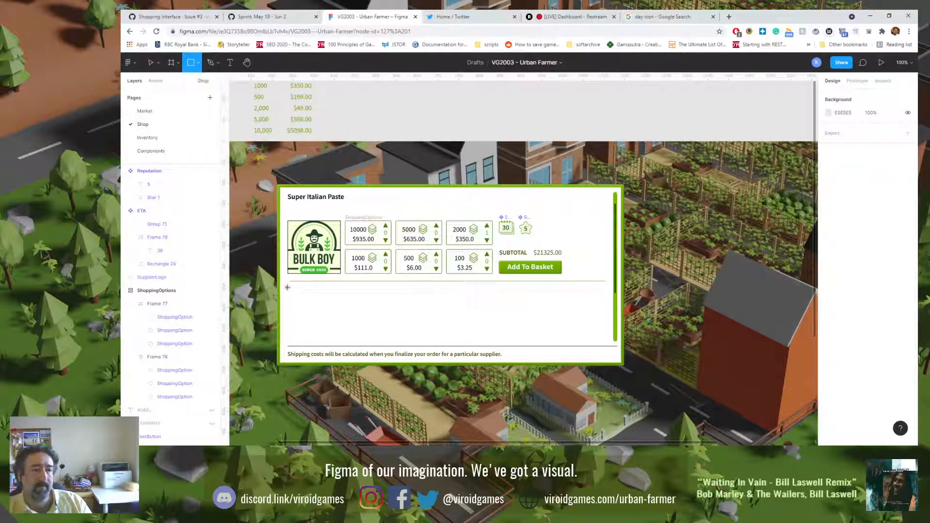
mouse_move(288, 287)
mouse_down()
mouse_move(420, 326)
mouse_move(608, 339)
mouse_up()
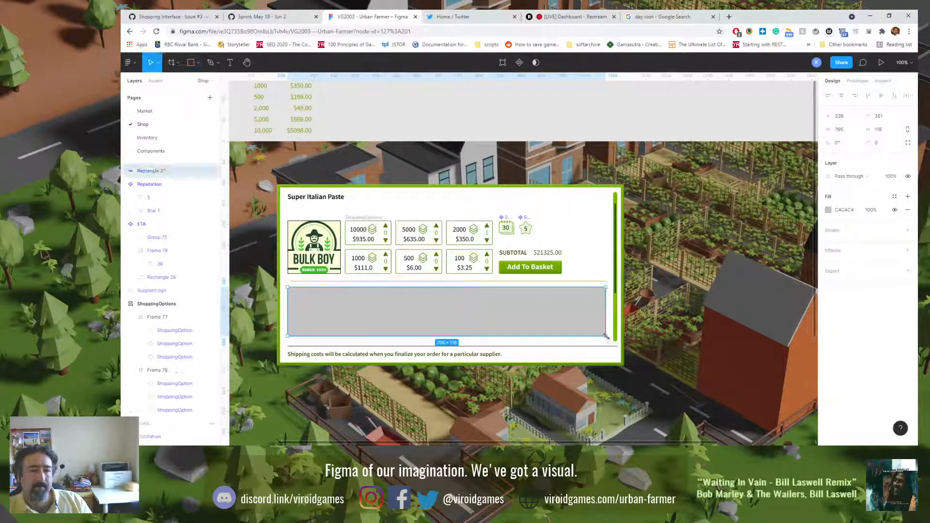
click(828, 210)
click(741, 212)
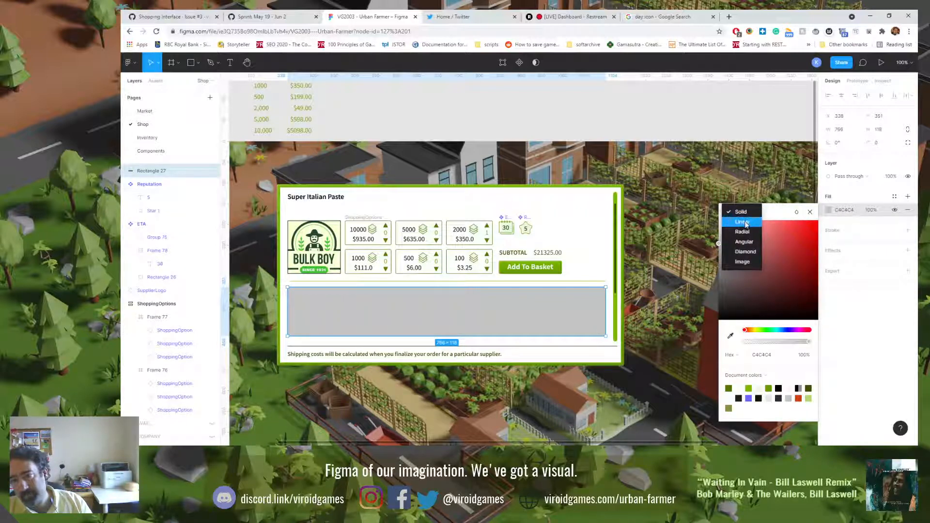
click(742, 222)
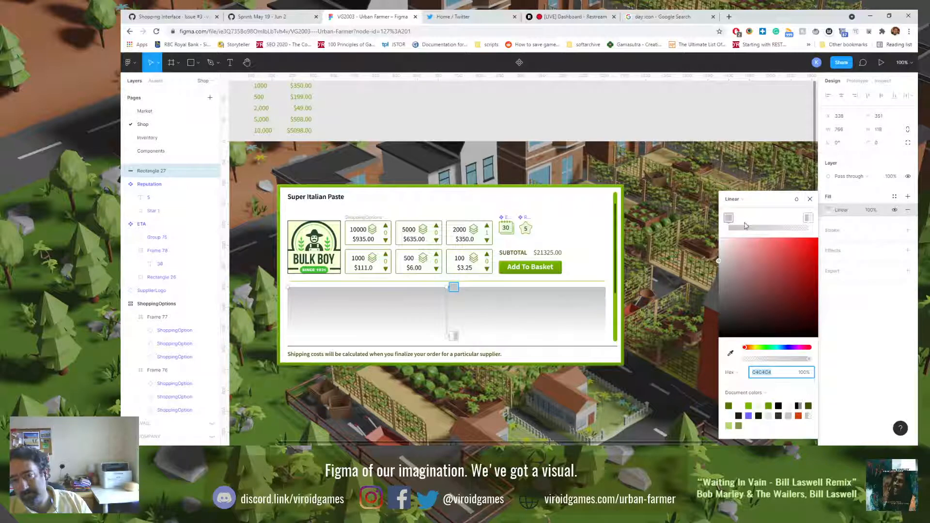
Step: Try a light green start color for the rectangle's gradient and set its end color to pale green EBF8E7
click(730, 426)
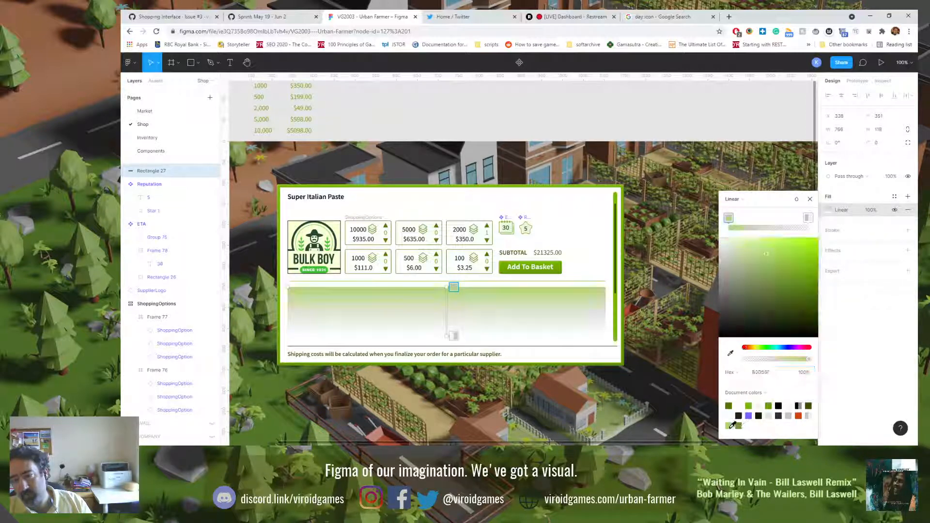
click(808, 219)
click(772, 415)
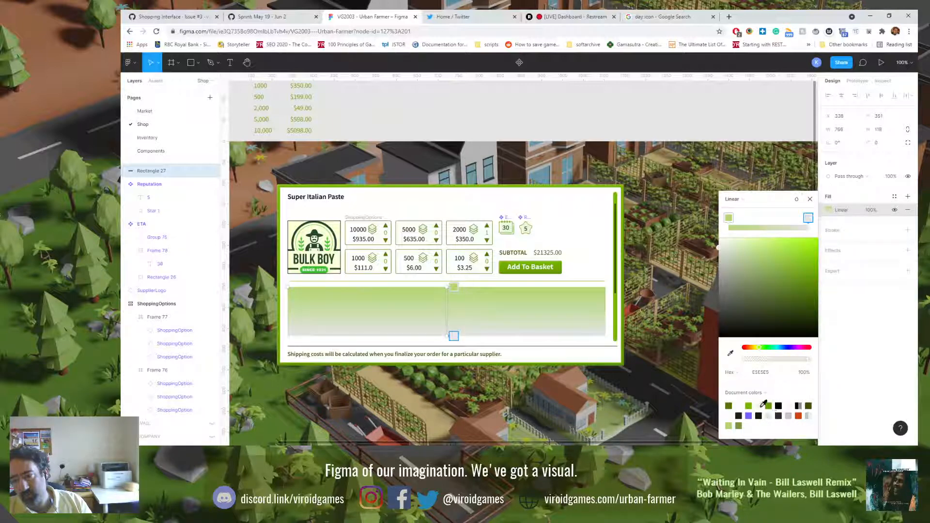
click(761, 406)
click(763, 405)
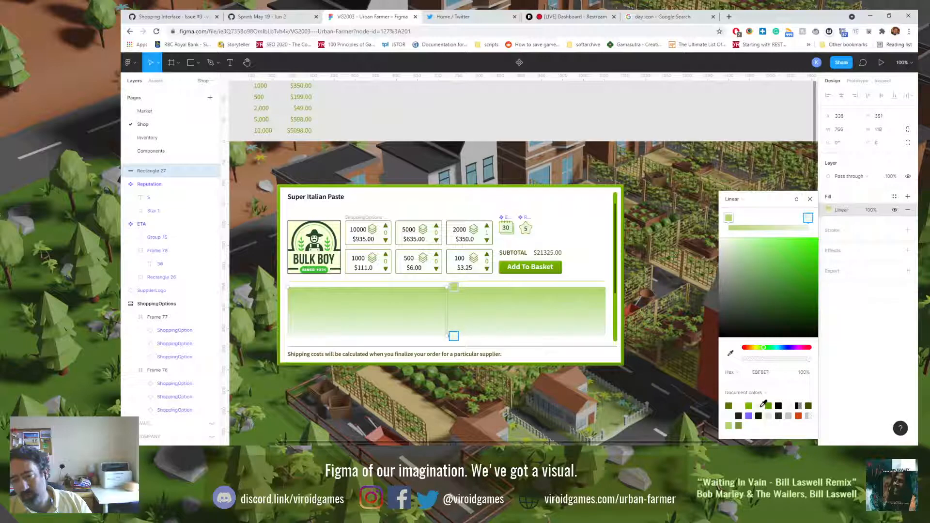
click(730, 415)
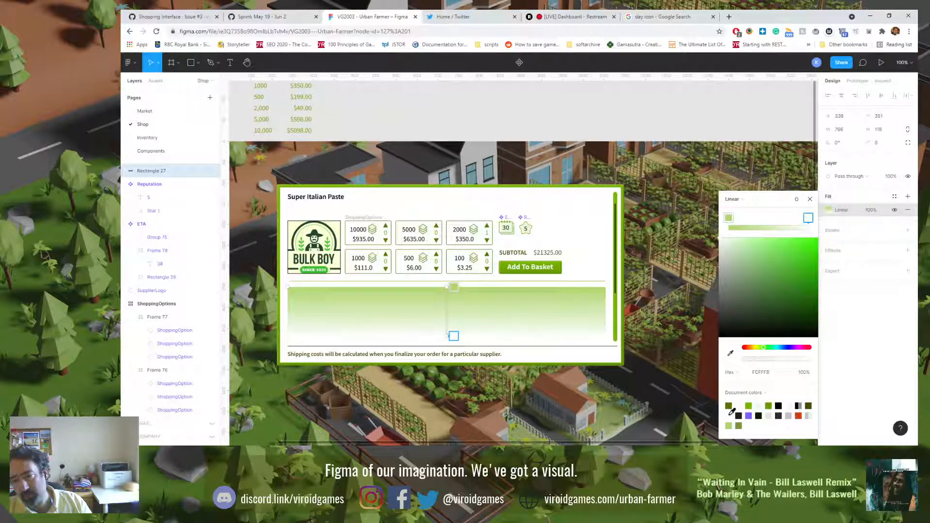
click(760, 403)
Step: Set the start color of the rectangle's gradient to near-white FCFFFB
click(728, 219)
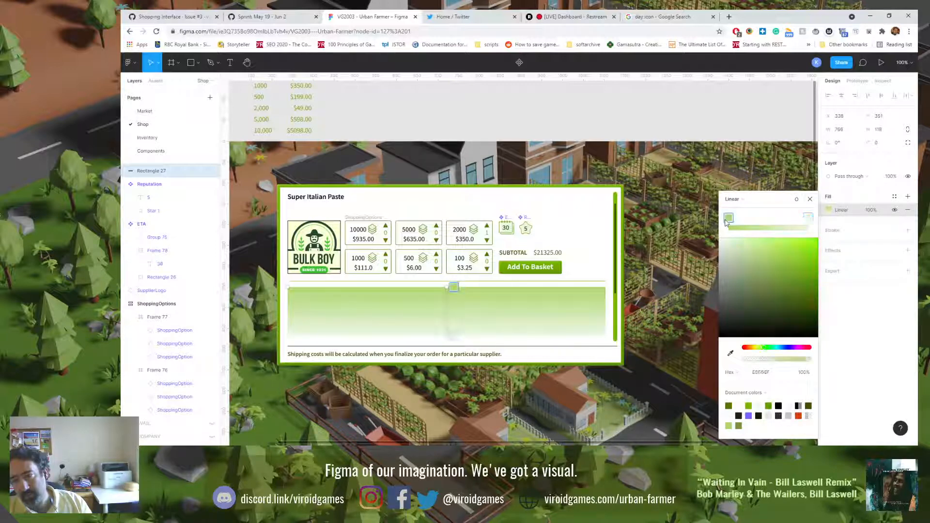
click(730, 416)
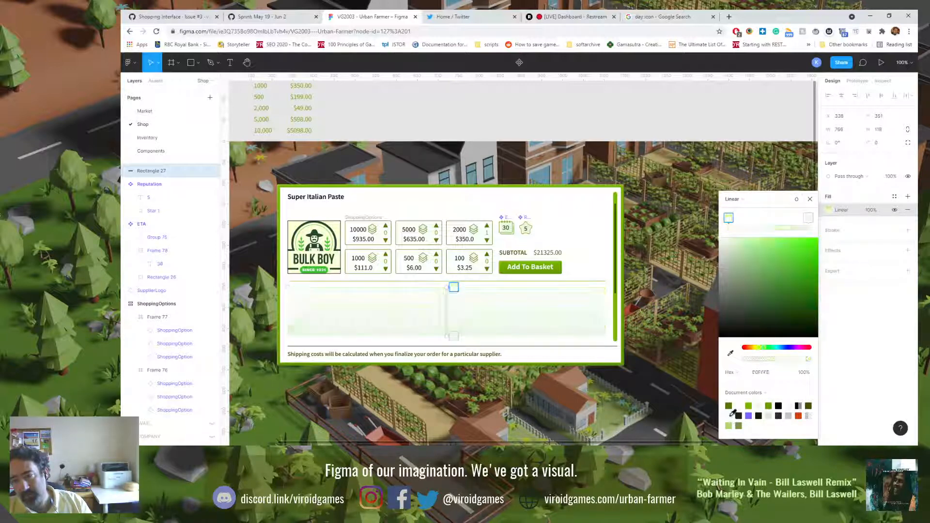
click(730, 415)
click(624, 313)
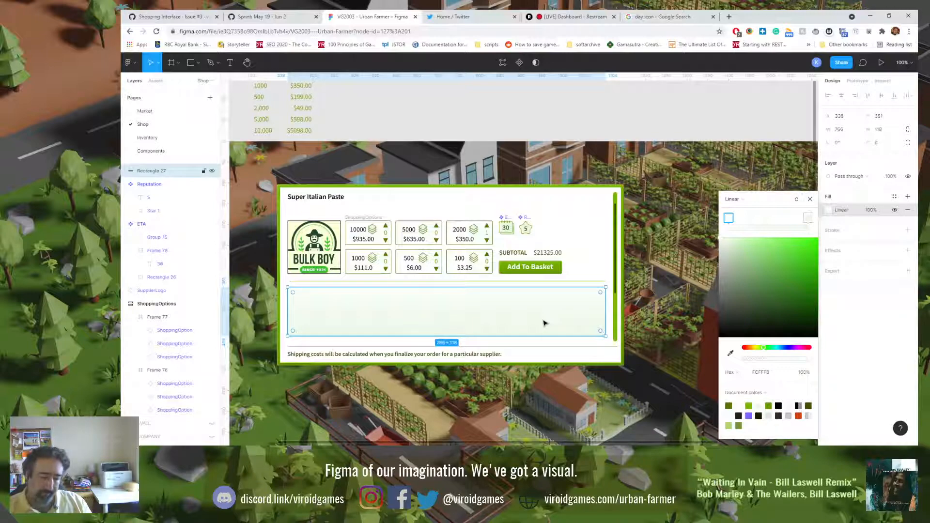
Step: Send the gradient rectangle behind the shop content and fit it around the Bulk Boy supplier row, 766 × 157 at Y 180
key(ctrl+bracketright)
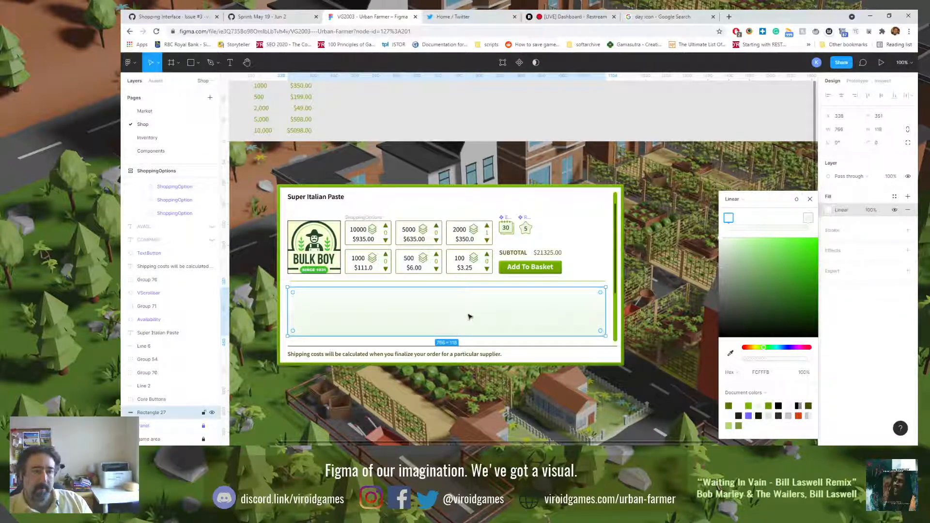
drag(463, 320, 464, 239)
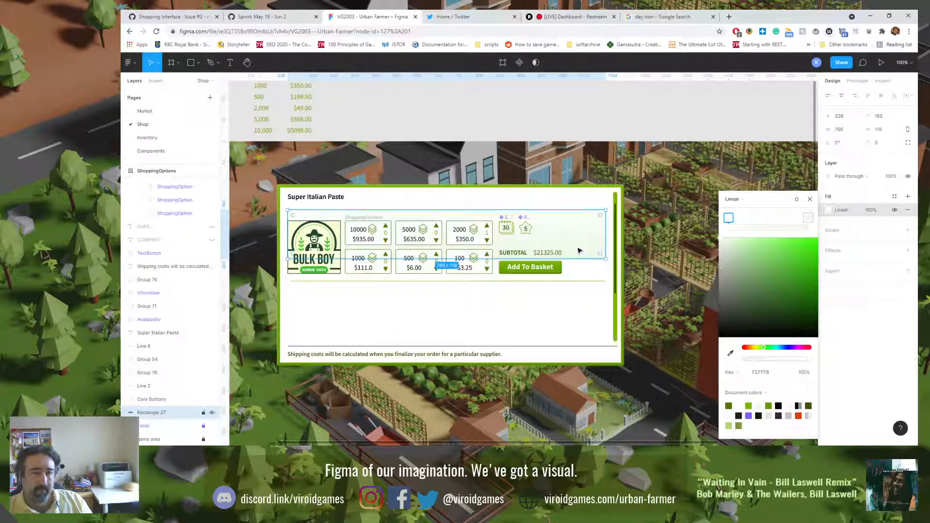
drag(578, 248, 579, 280)
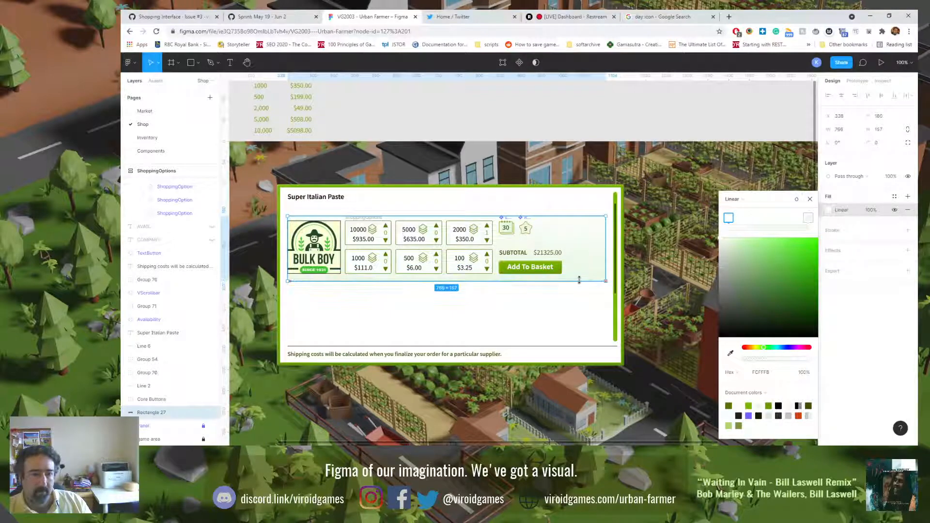
click(562, 311)
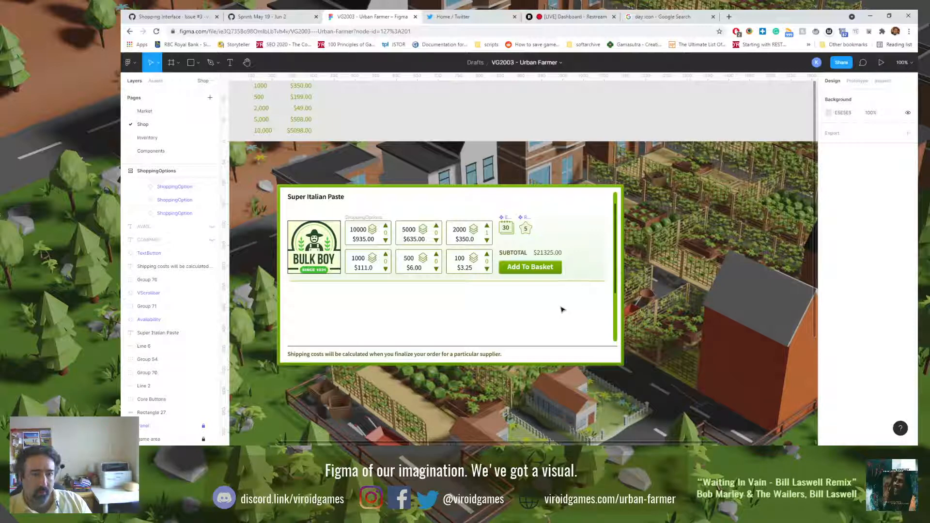
Step: Shift the gradient rectangle right to X 372 and realign its left edge with the Super Italian Paste title
click(578, 254)
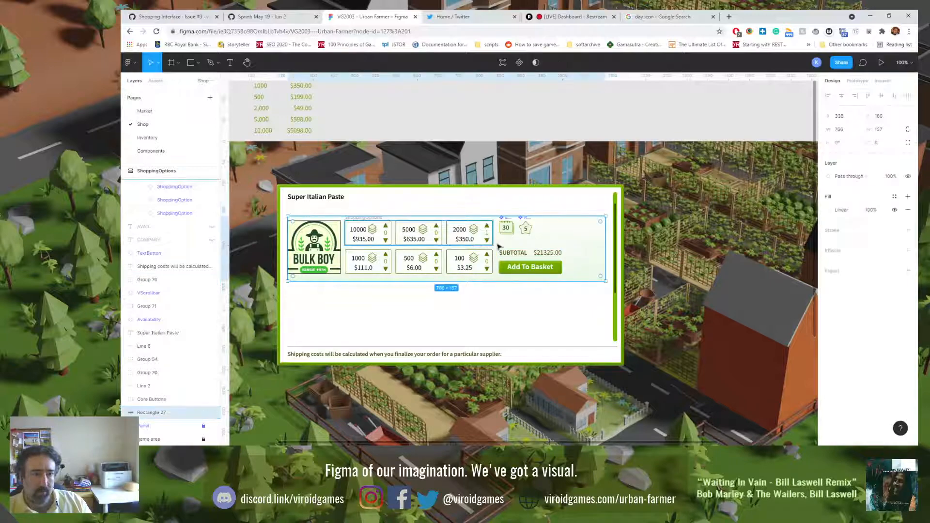
mouse_move(589, 244)
mouse_down()
mouse_move(571, 246)
mouse_move(604, 249)
mouse_up()
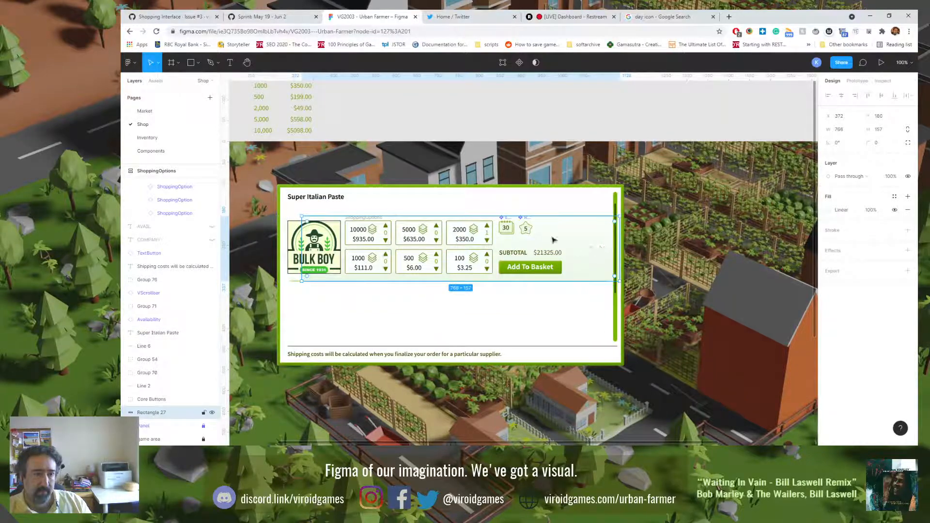
shift+click(329, 199)
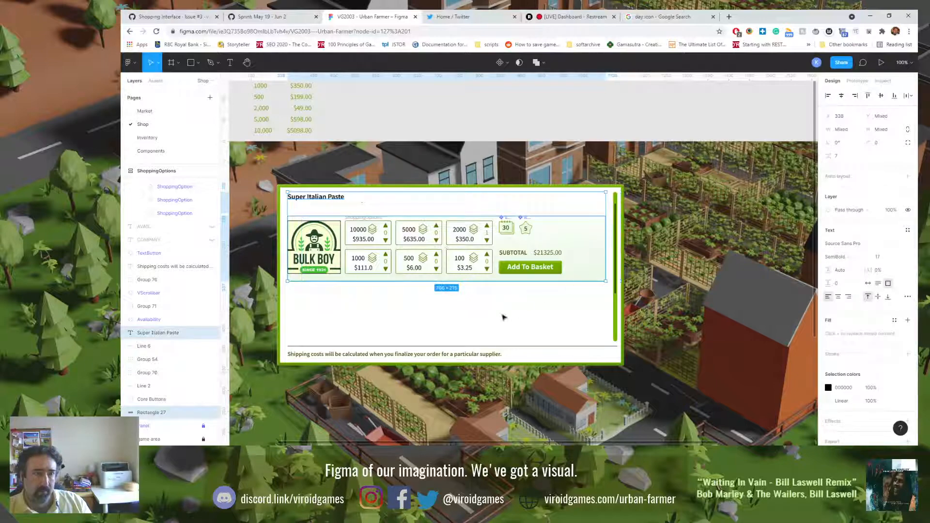
click(442, 326)
Step: Examine up close how the gradient rectangle's left edge lines up with the Bulk Boy logo
click(309, 279)
scroll(301, 280, up, 2)
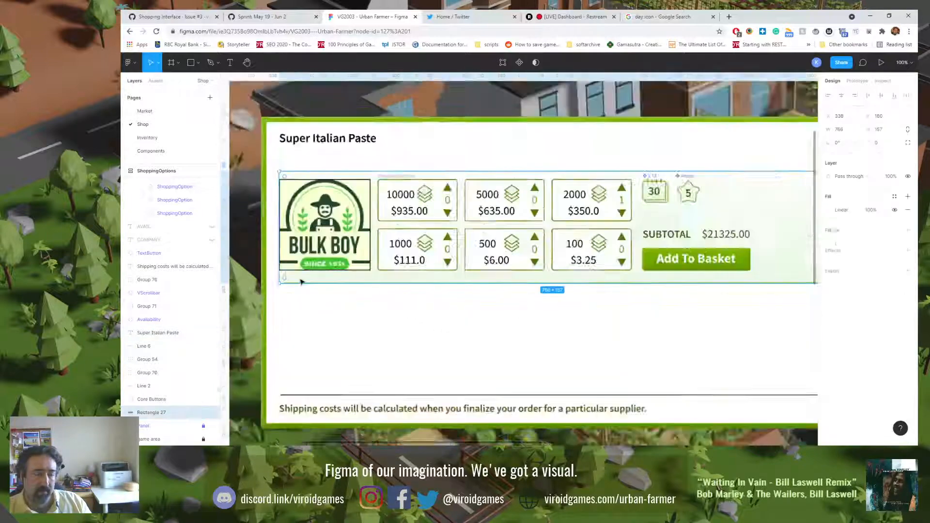
scroll(301, 281, up, 4)
click(333, 209)
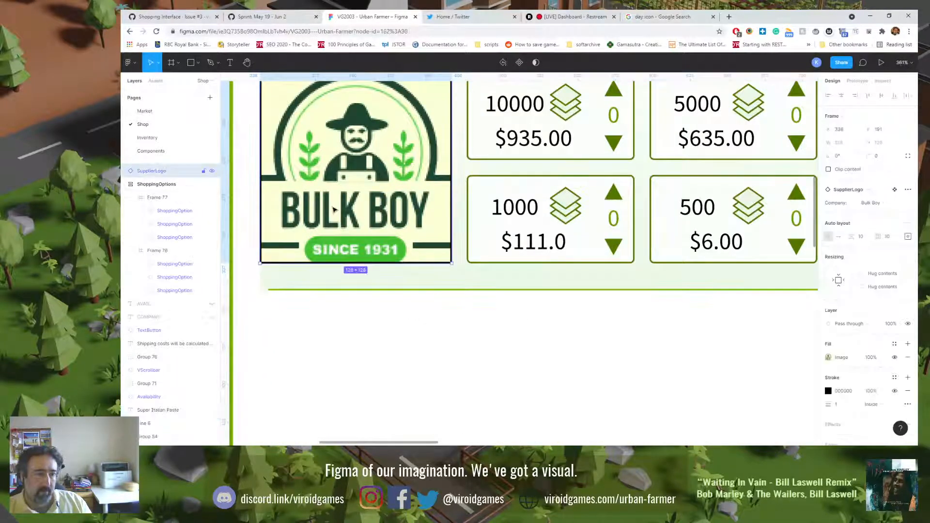
scroll(382, 229, down, 4)
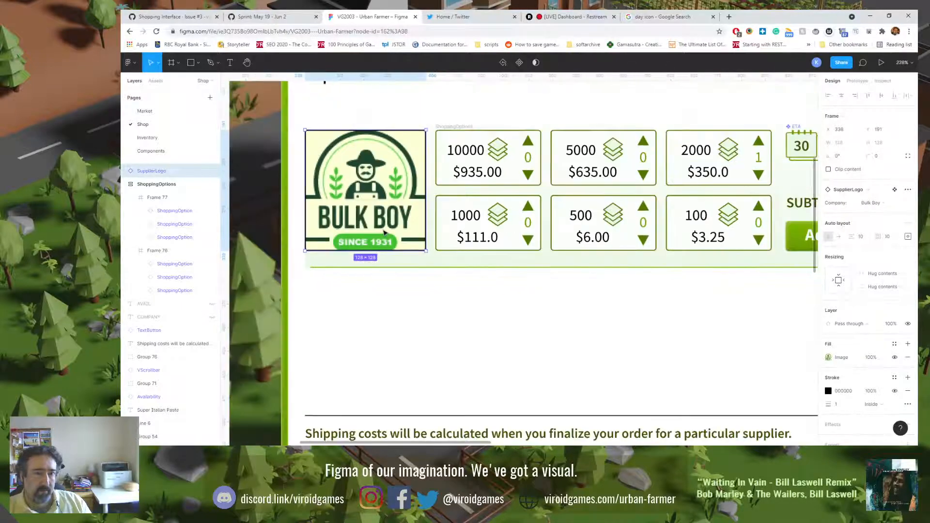
key(shift+0)
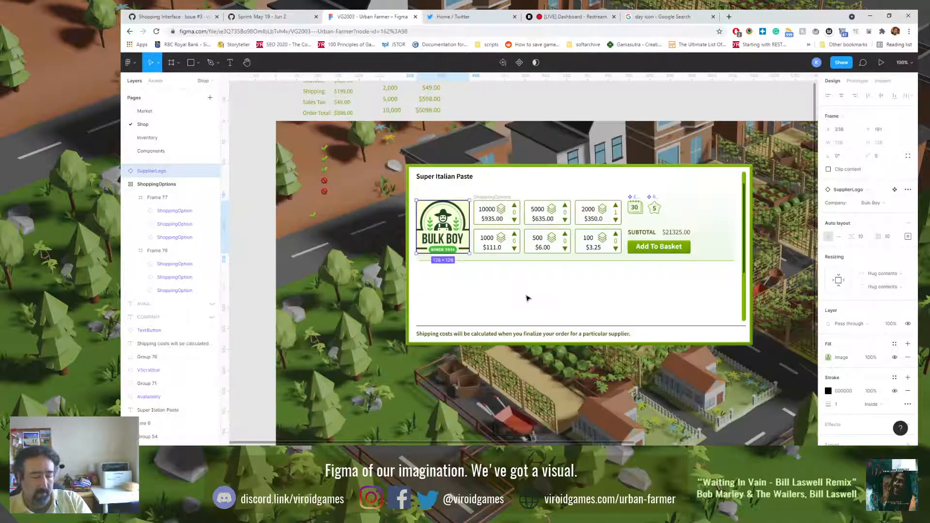
Step: Group the ETA and Reputation badges, the subtotal line and the Add To Basket button, and test that they move together
click(633, 199)
shift+click(654, 208)
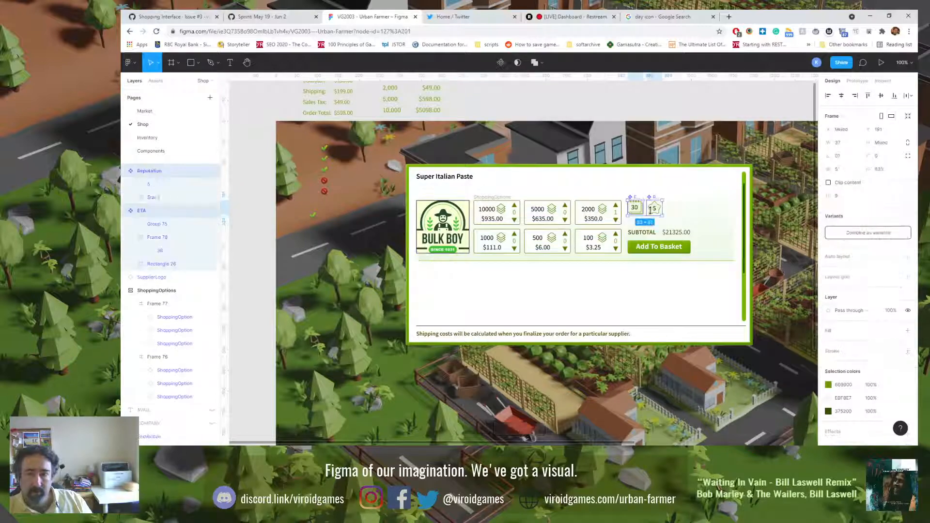
shift+click(644, 237)
shift+click(646, 247)
key(ctrl+g)
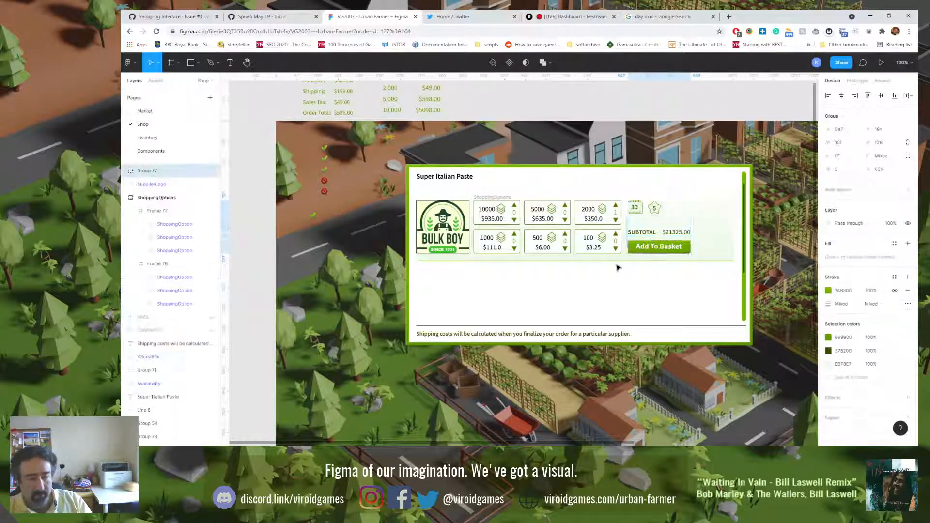
drag(638, 221, 641, 237)
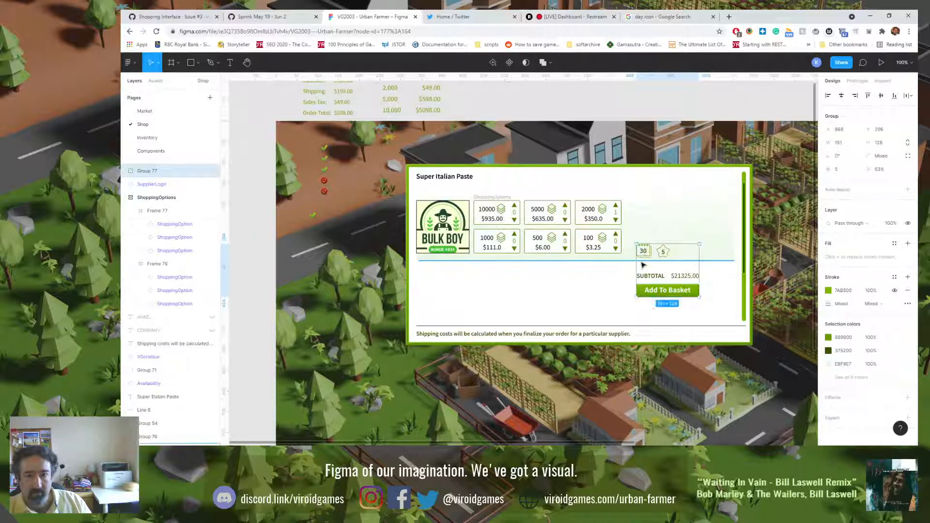
drag(646, 257, 636, 214)
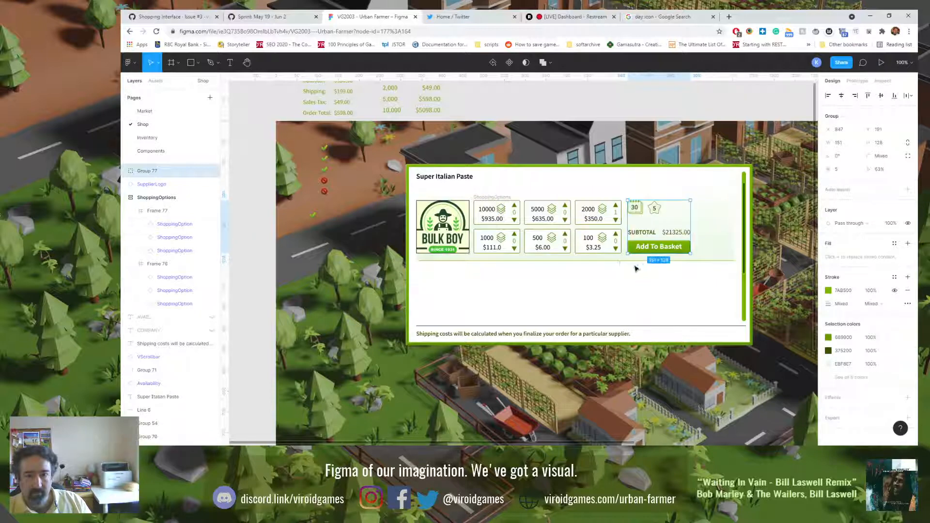
Step: Shift the Bulk Boy logo, the shopping options and the badges-and-basket group together 10 px to the right
shift+click(496, 199)
shift+click(440, 209)
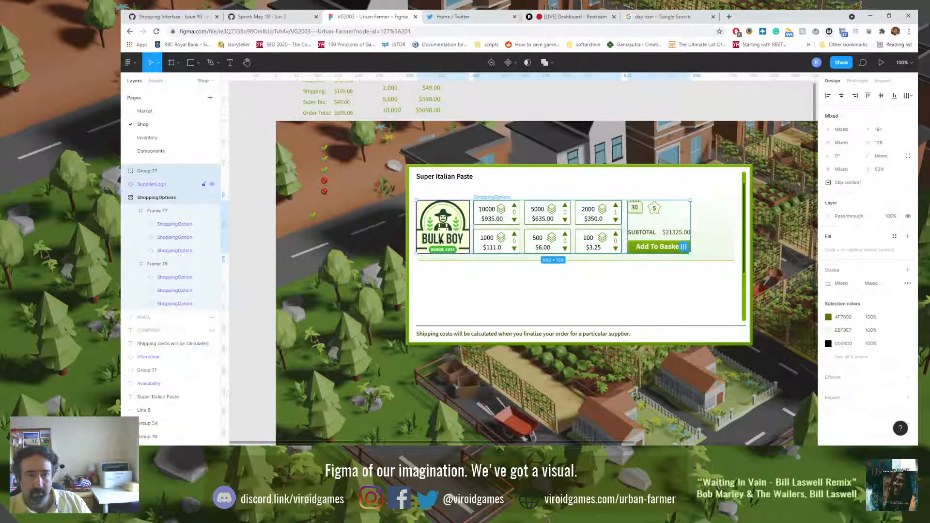
key(shift+Right)
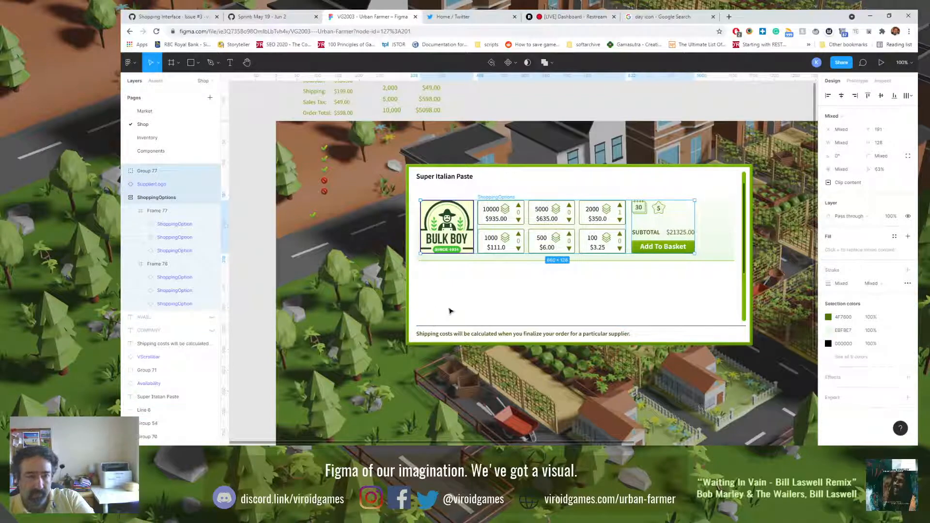
Step: Move the badges-and-basket group left in small nudges, leaving a narrow gap beside the shopping options
key(Escape)
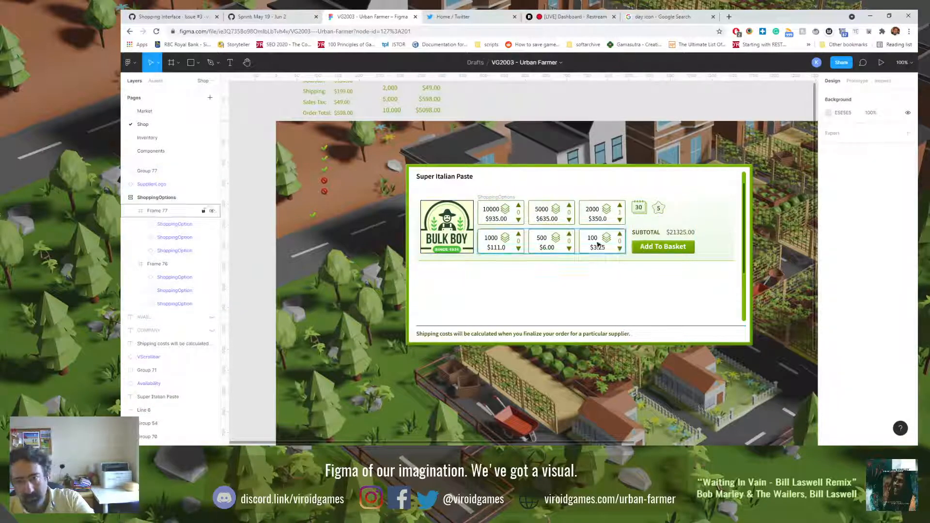
click(641, 211)
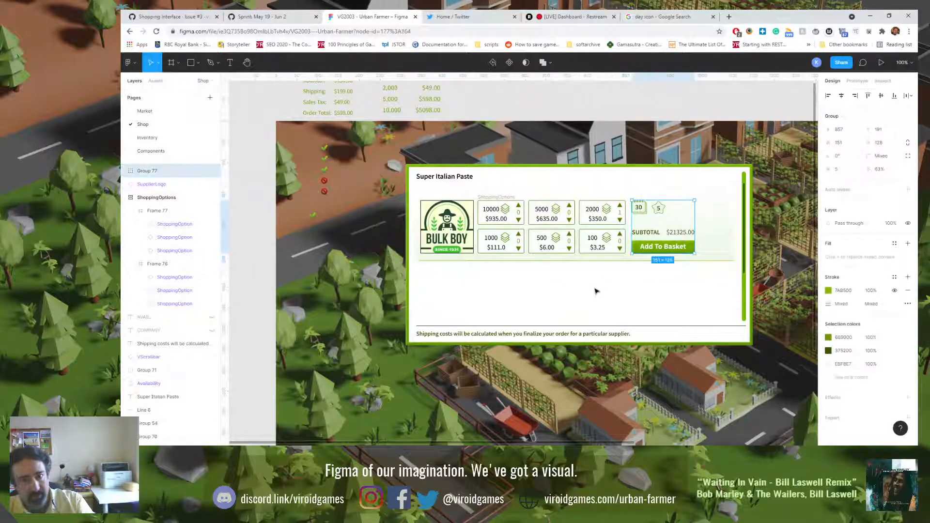
key(shift+Left)
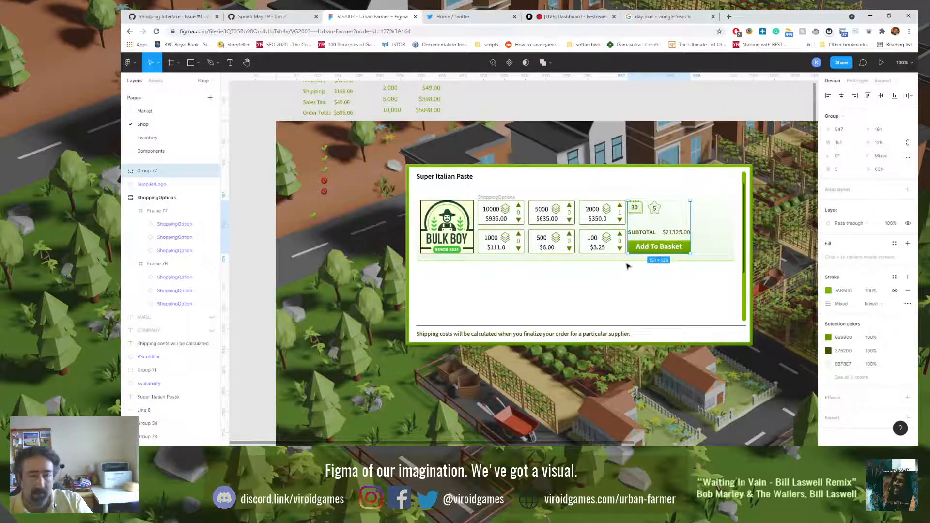
scroll(637, 234, up, 5)
key(Left)
key(Left)
key(Left)
key(Left)
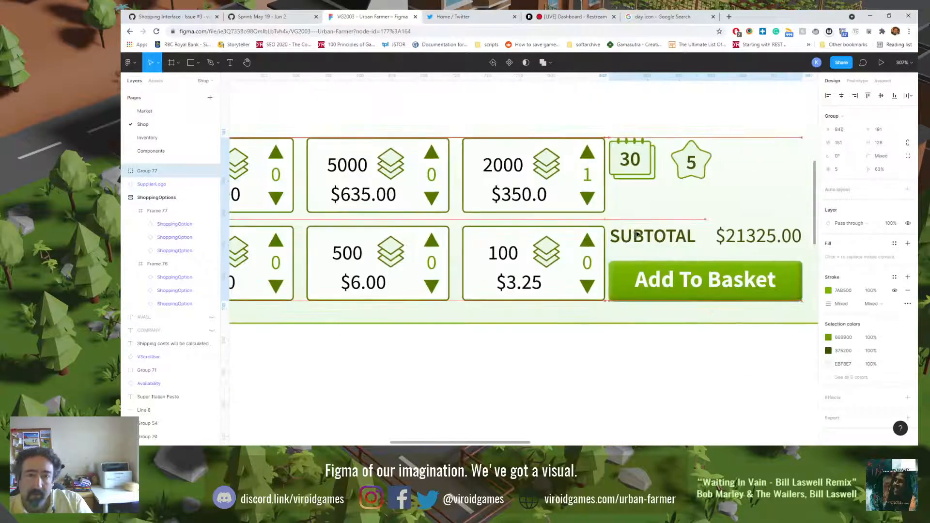
key(Right)
key(Right)
key(Right)
key(Right)
key(Right)
key(Right)
key(Right)
key(Right)
key(Right)
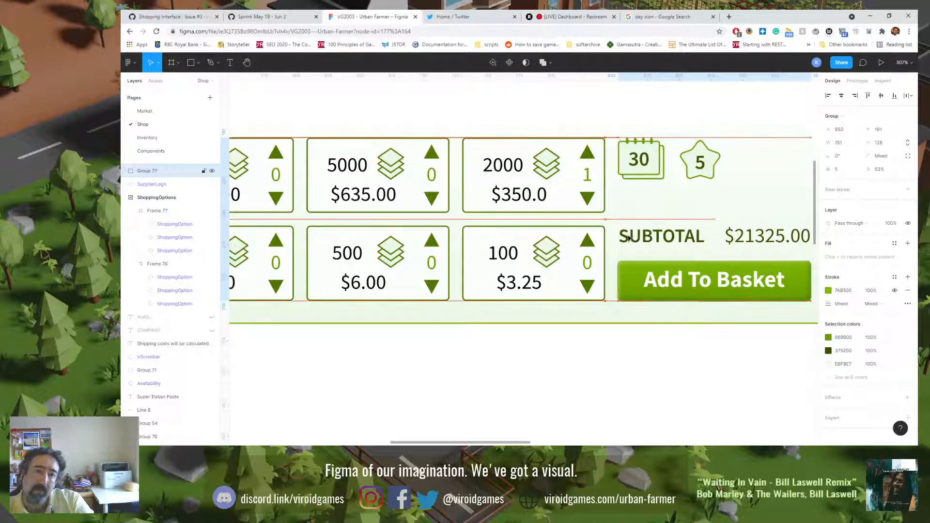
click(531, 344)
key(shift+0)
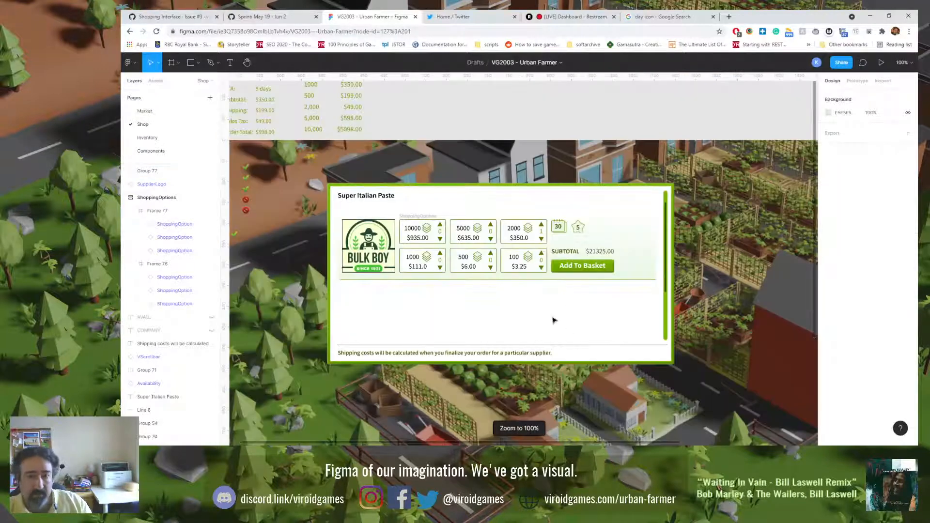
Step: Set the gradient rectangle's height to 148 px, checking it against the Bulk Boy logo's size
click(630, 246)
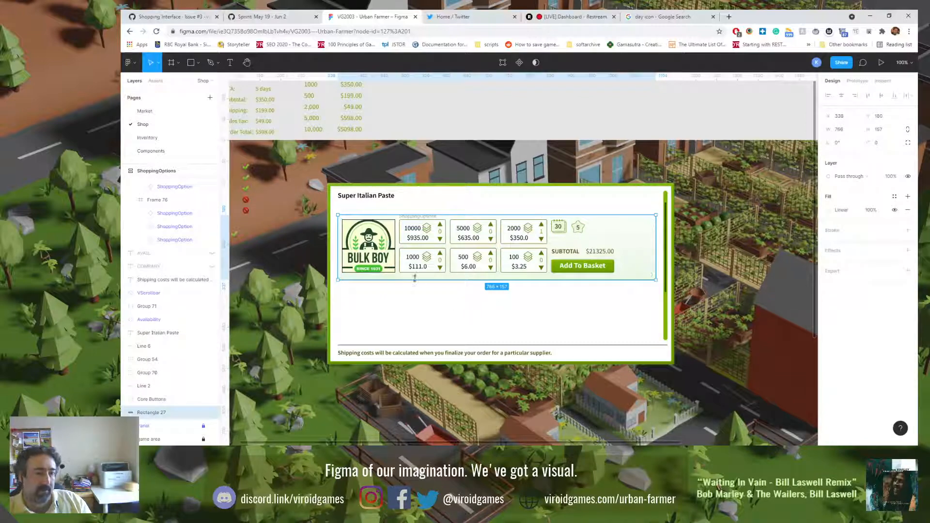
click(455, 321)
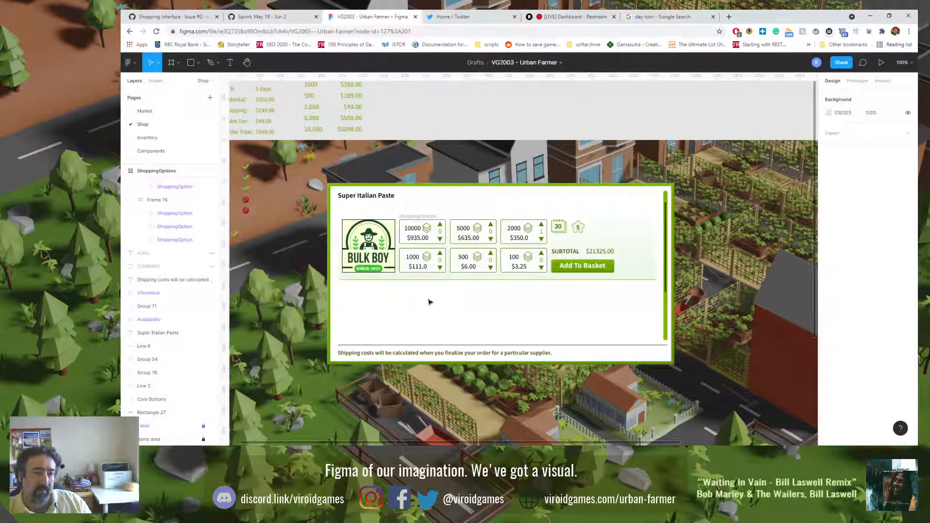
click(384, 221)
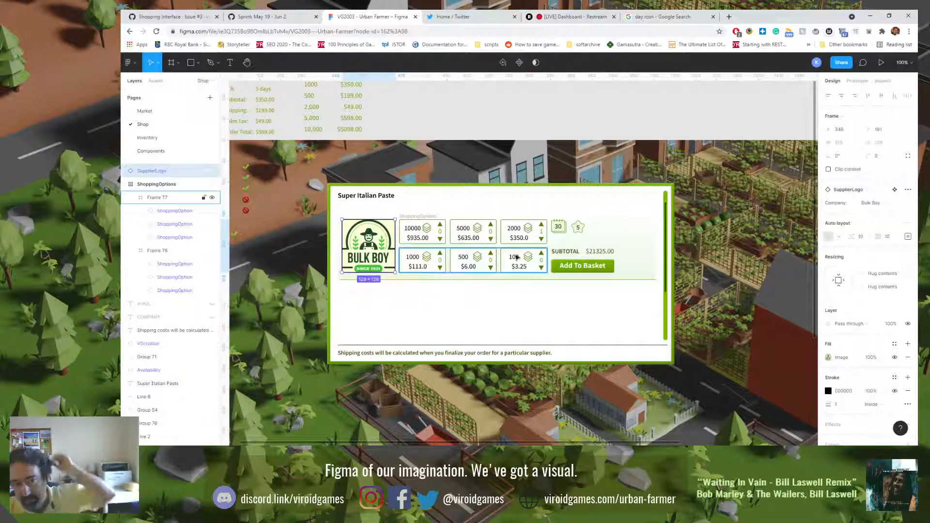
click(638, 247)
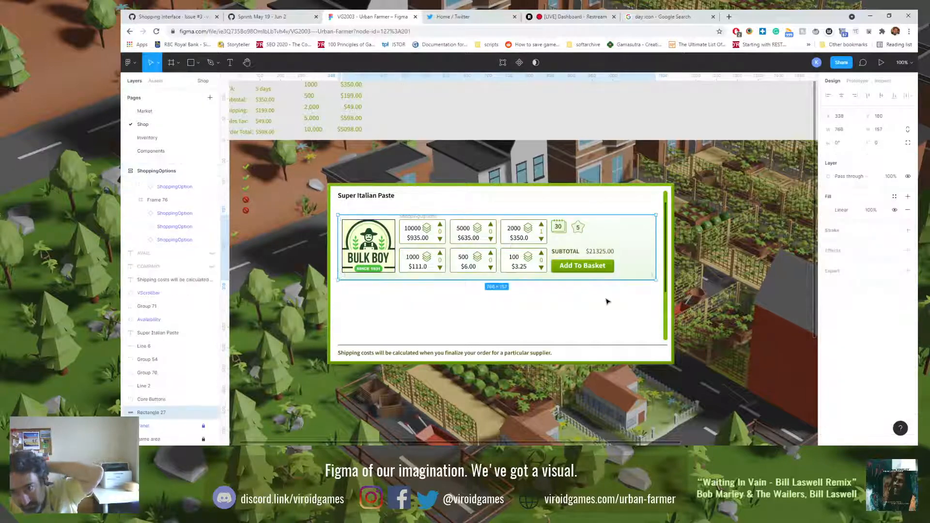
click(878, 131)
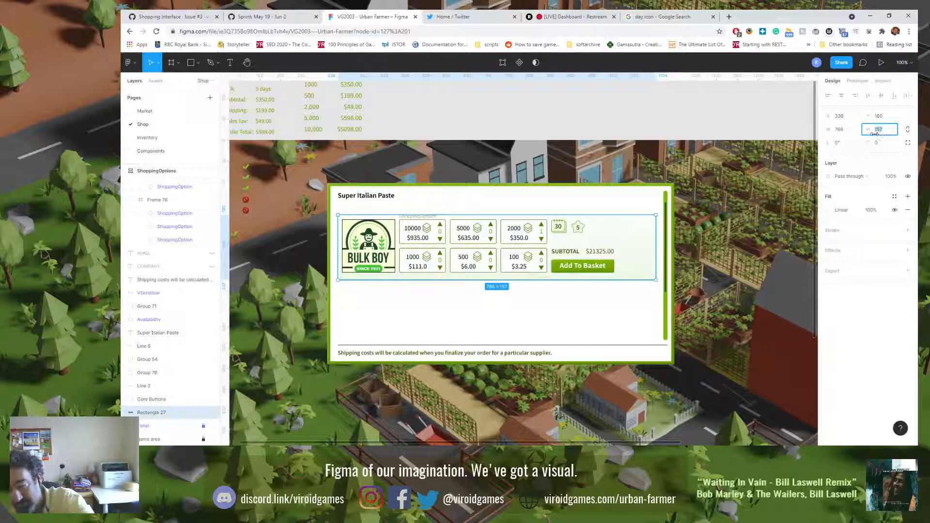
key(Return)
click(515, 336)
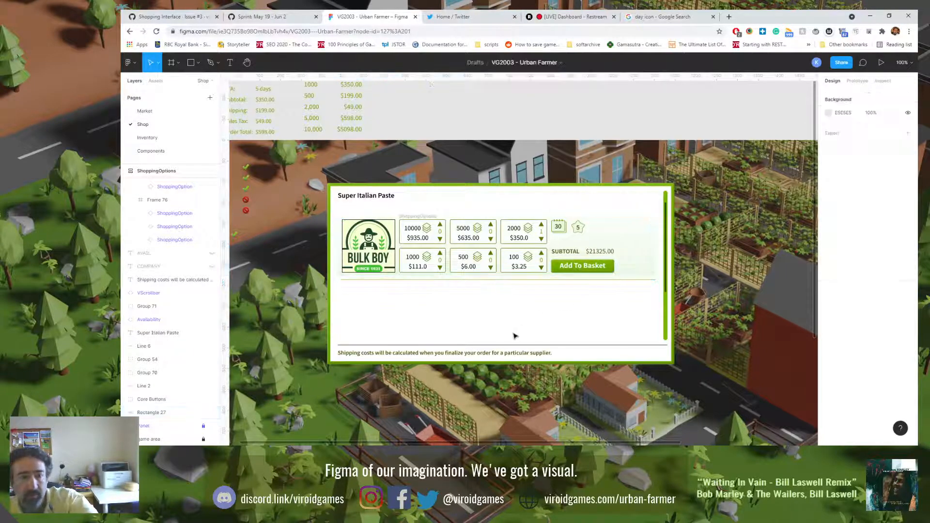
Step: Move the gradient rectangle down 1 px to Y 181, using the Bulk Boy logo's position as reference
click(383, 233)
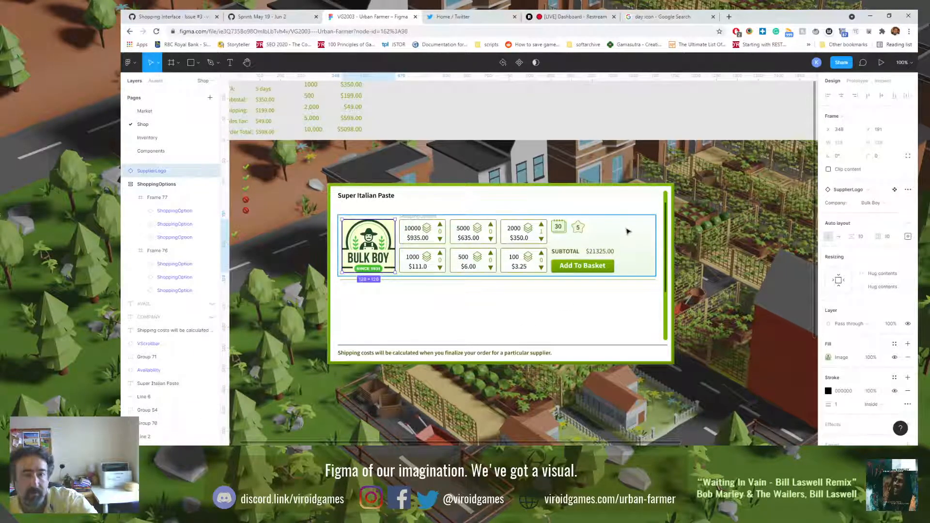
click(636, 238)
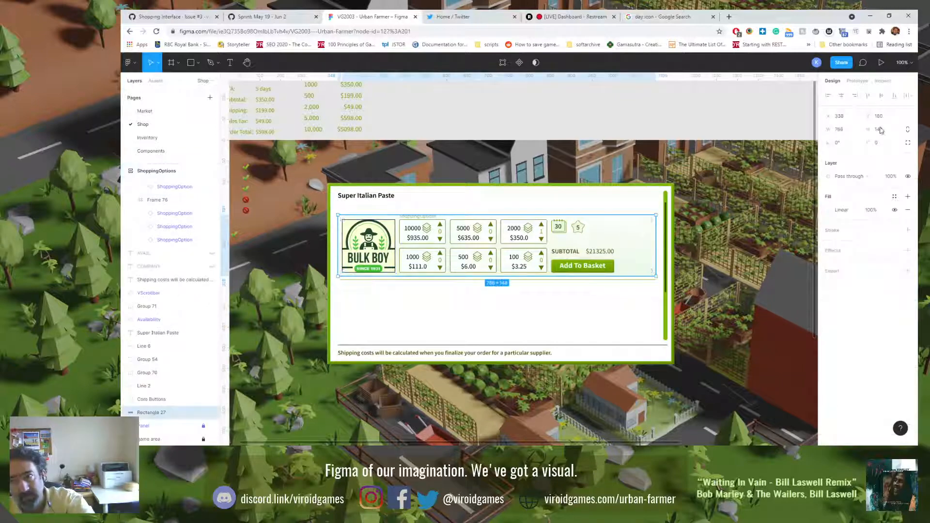
key(Down)
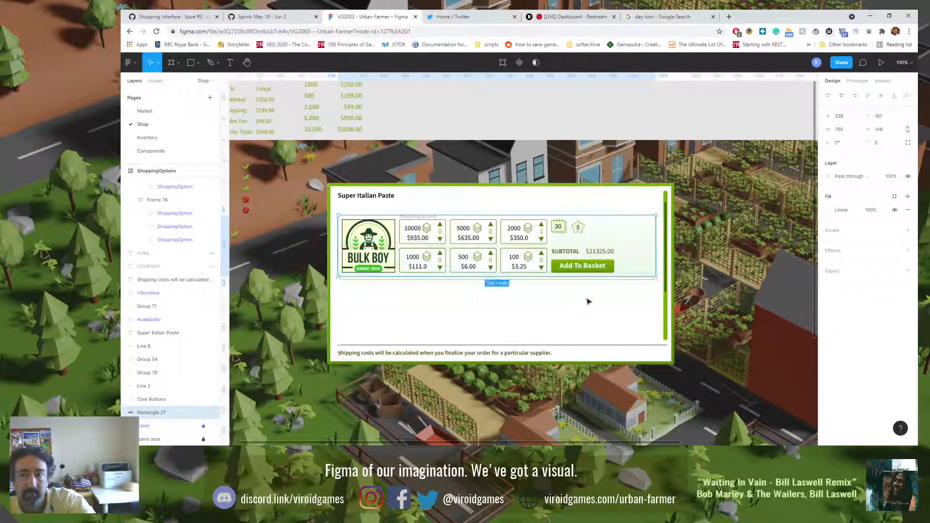
Step: Move the green divider line under the supplier row up to Y 329.5, against the gradient rectangle's lower edge
click(597, 282)
scroll(575, 297, up, 5)
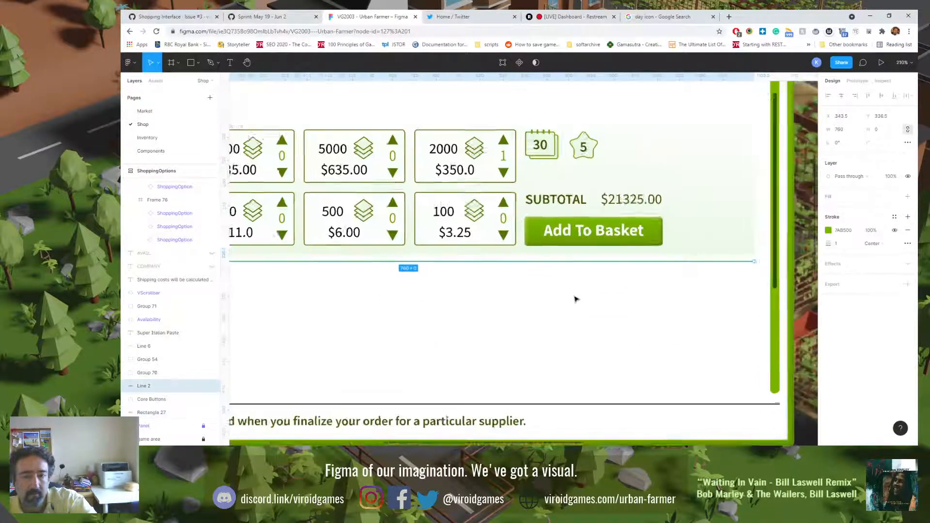
key(Up)
key(Up)
key(Up)
key(Up)
key(Up)
key(Up)
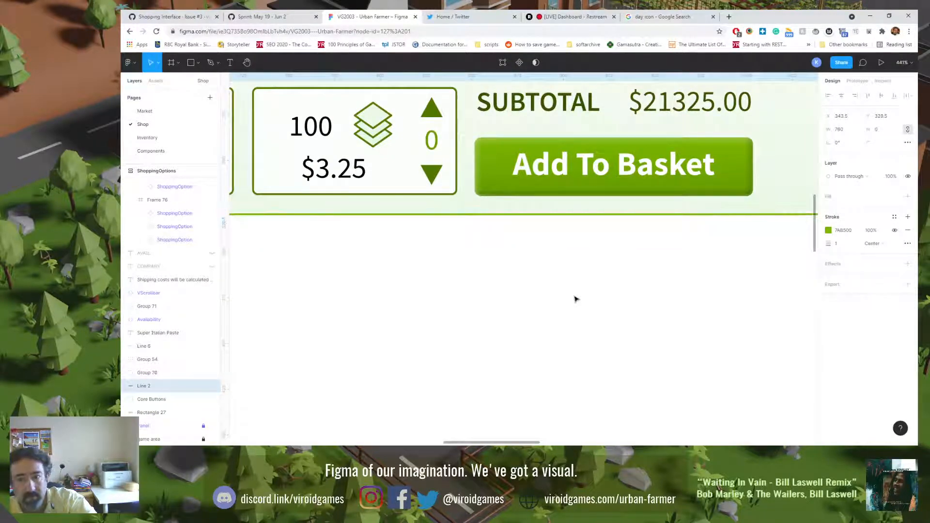
key(ctrl+0)
Step: Match the green divider line to the gradient rectangle by setting its X to 338 and its width to 768 px
click(588, 224)
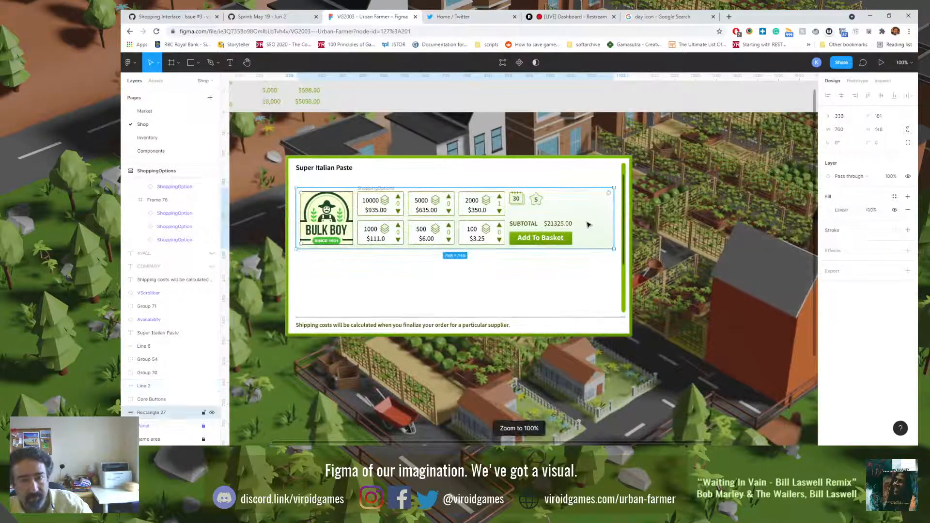
click(579, 285)
click(587, 250)
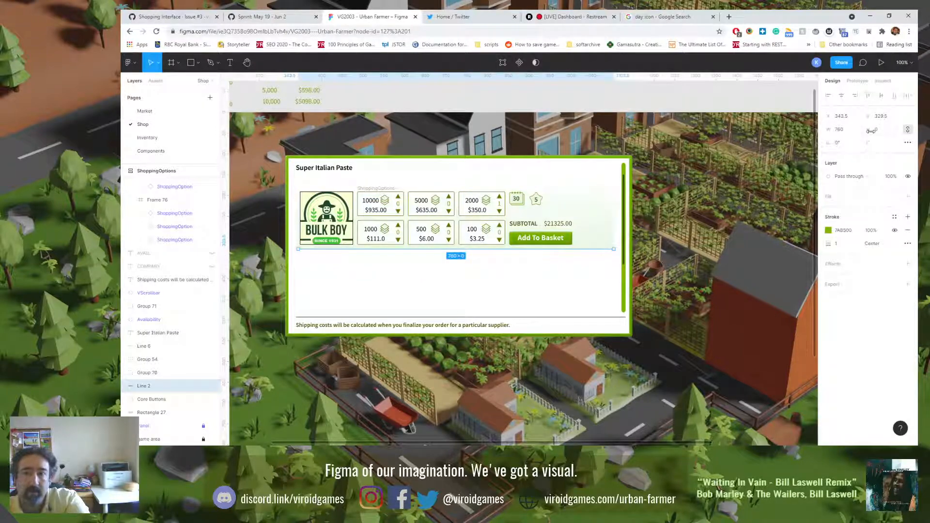
click(612, 215)
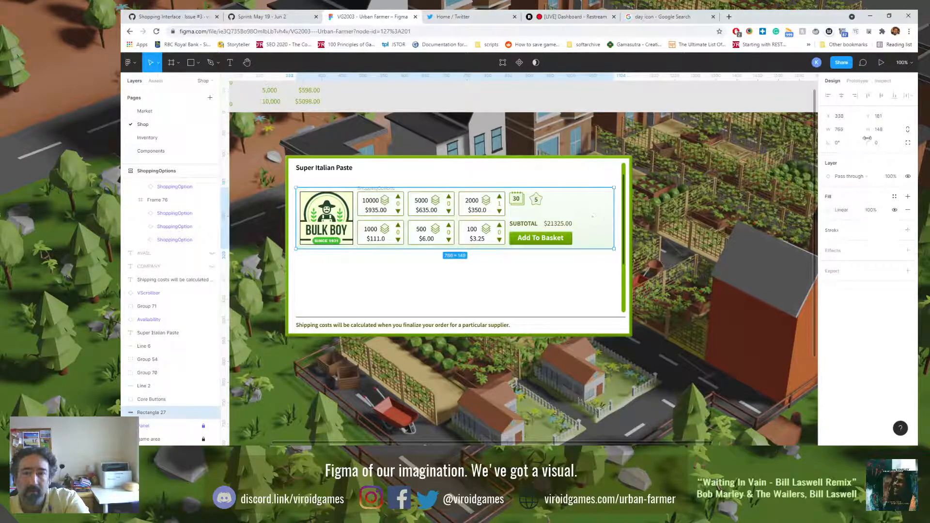
click(600, 250)
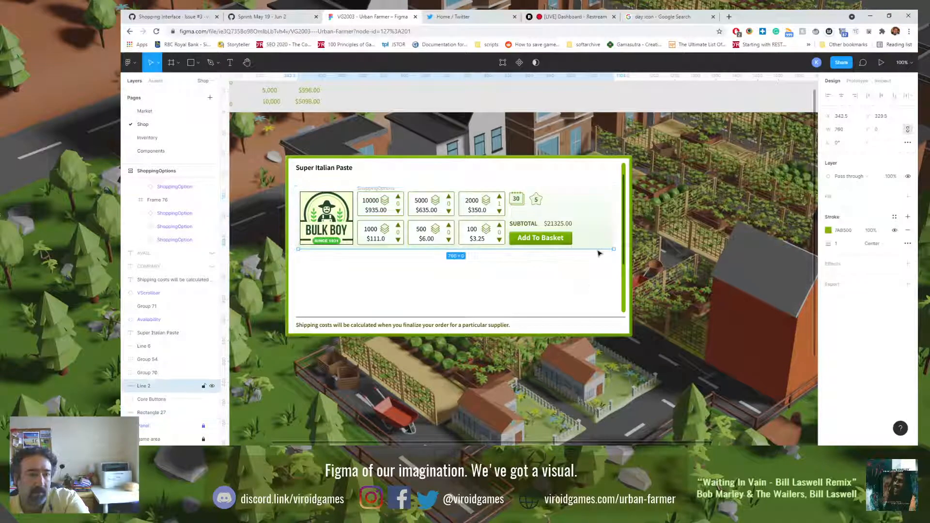
click(844, 117)
text(3)
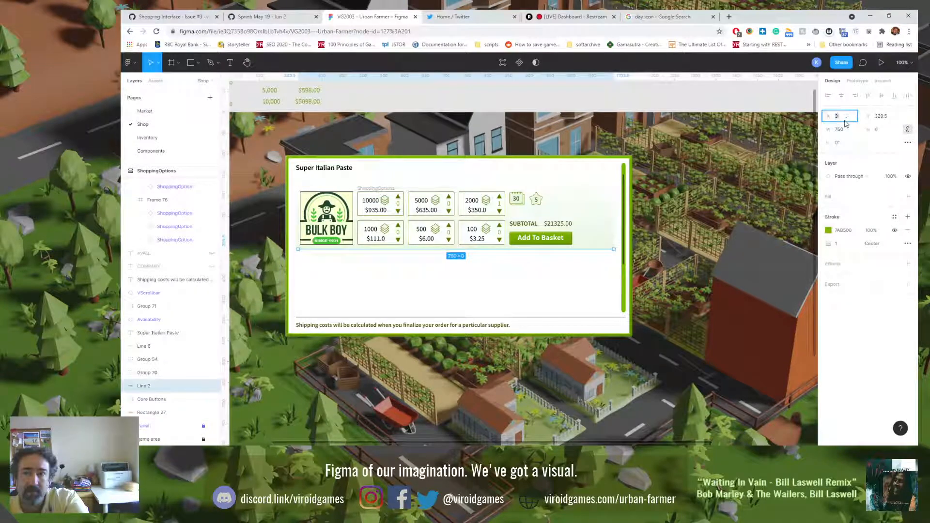
text(38)
key(Return)
click(846, 131)
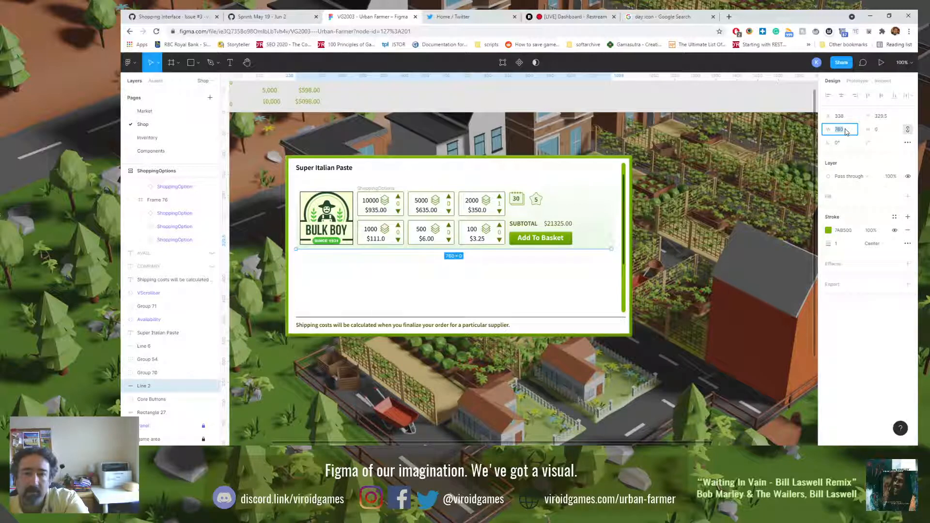
key(Return)
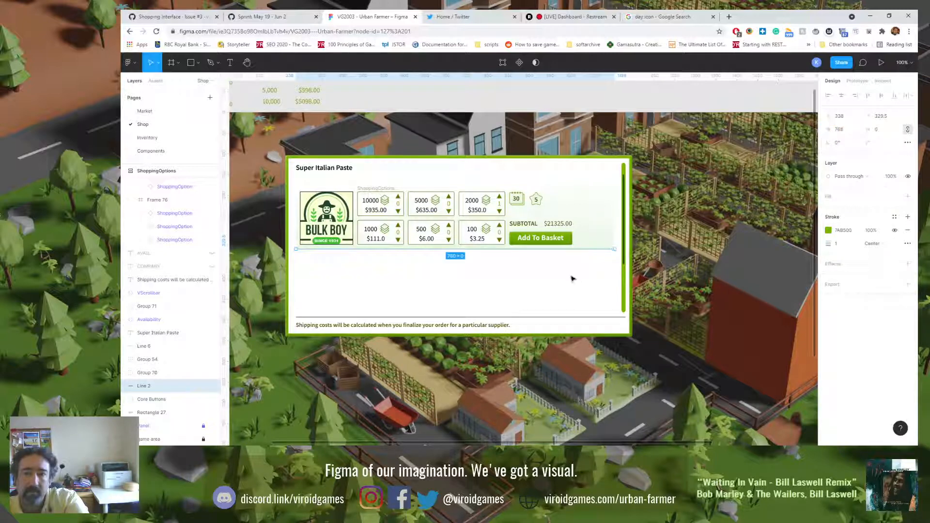
Step: Set the green divider line's Y position to 329 so it sits exactly on the gradient rectangle's lower edge
click(548, 212)
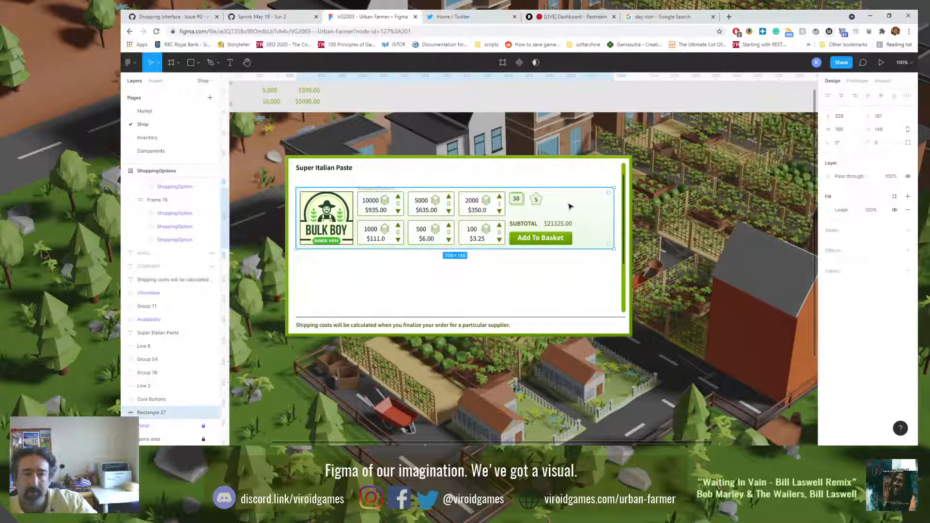
scroll(603, 240, up, 10)
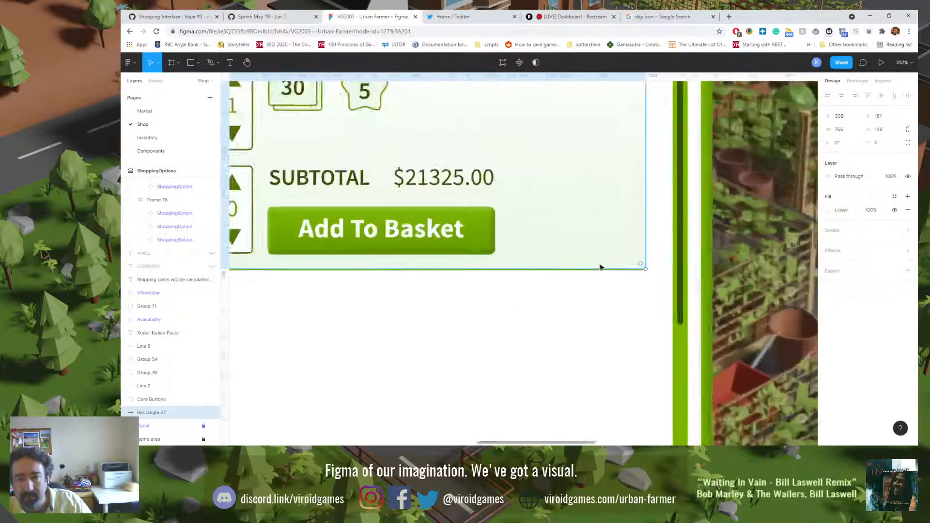
click(614, 280)
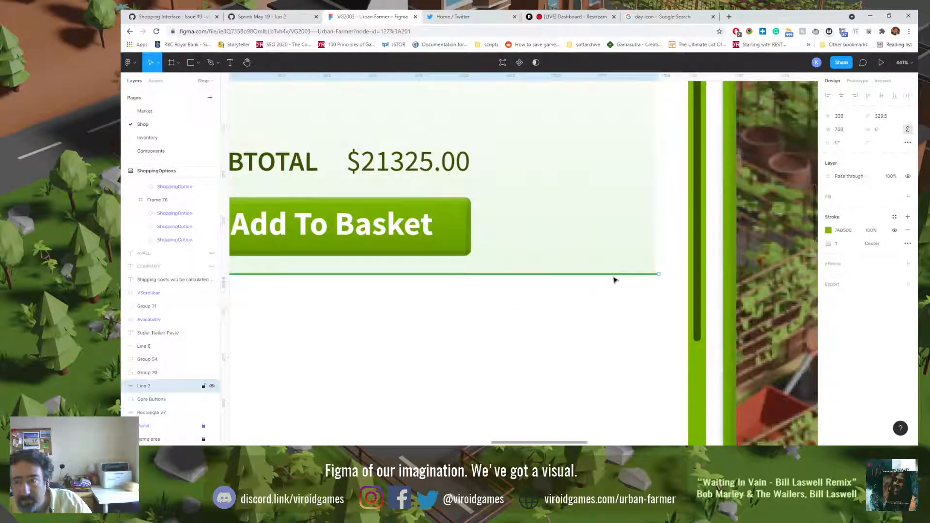
click(890, 121)
text(329)
key(Return)
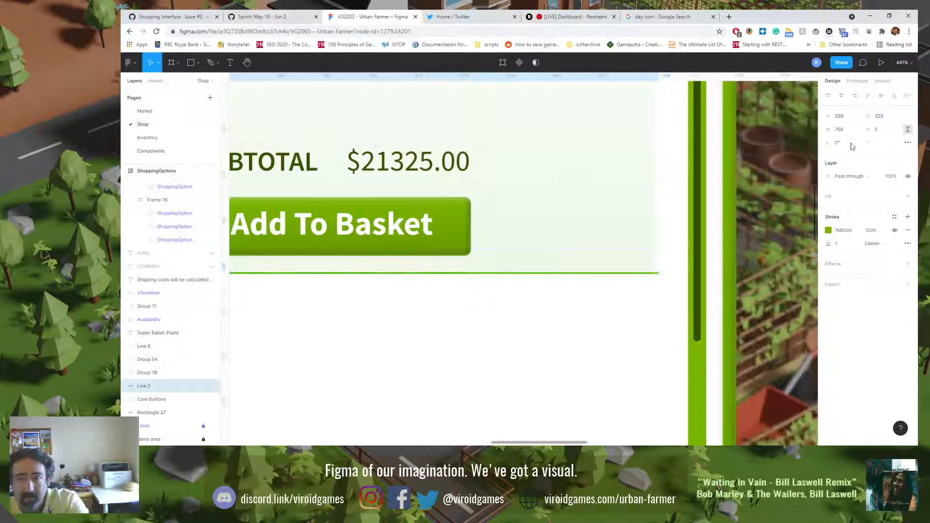
Step: Change the green divider line's stroke alignment to Inside
click(557, 333)
click(500, 274)
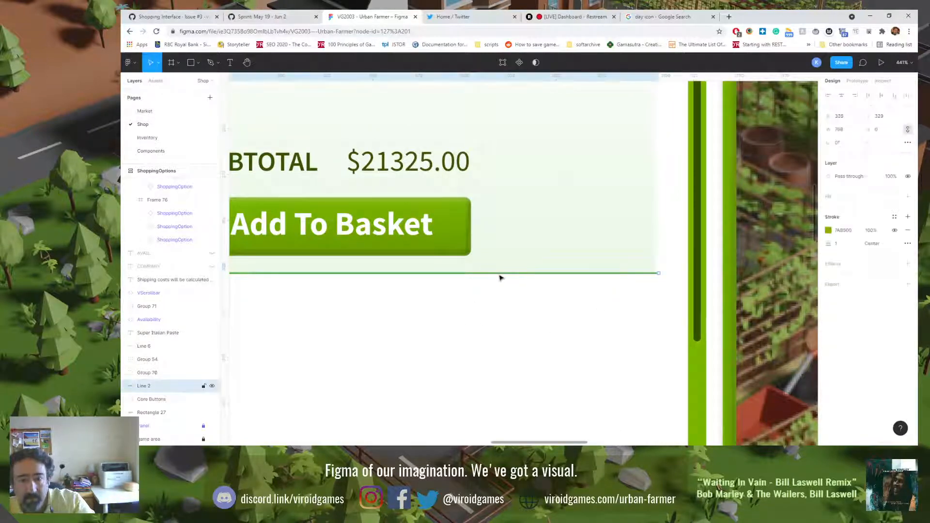
click(879, 243)
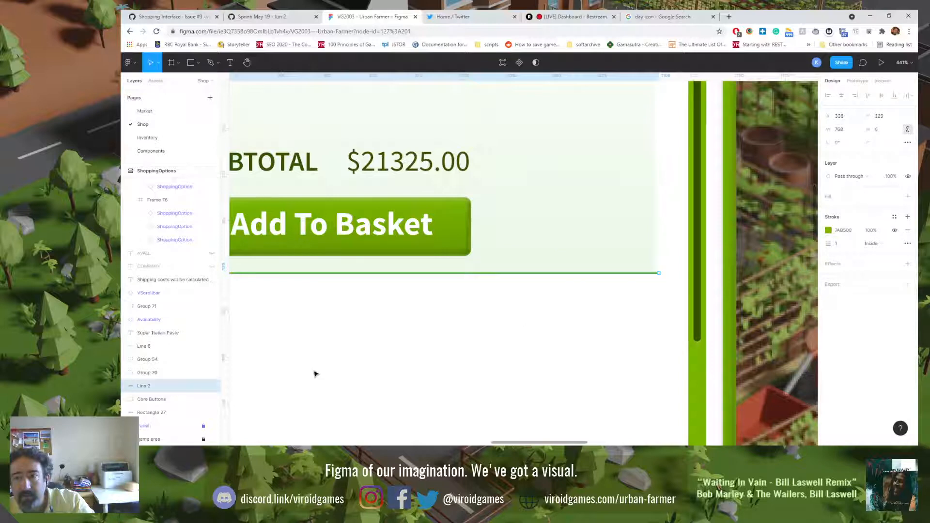
Step: Examine up close how the divider line's left end meets the gradient rectangle's corner, and check the line's width
scroll(536, 353, left, 15)
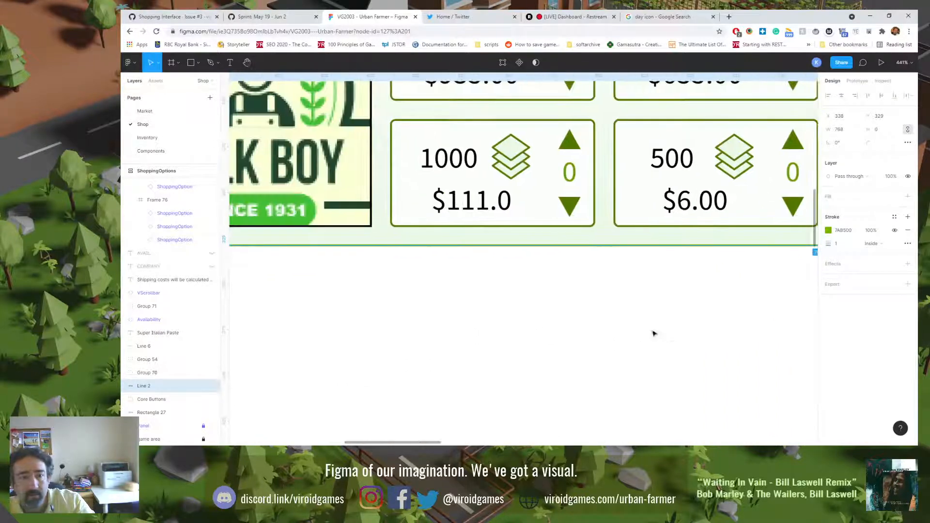
scroll(653, 334, left, 5)
click(412, 291)
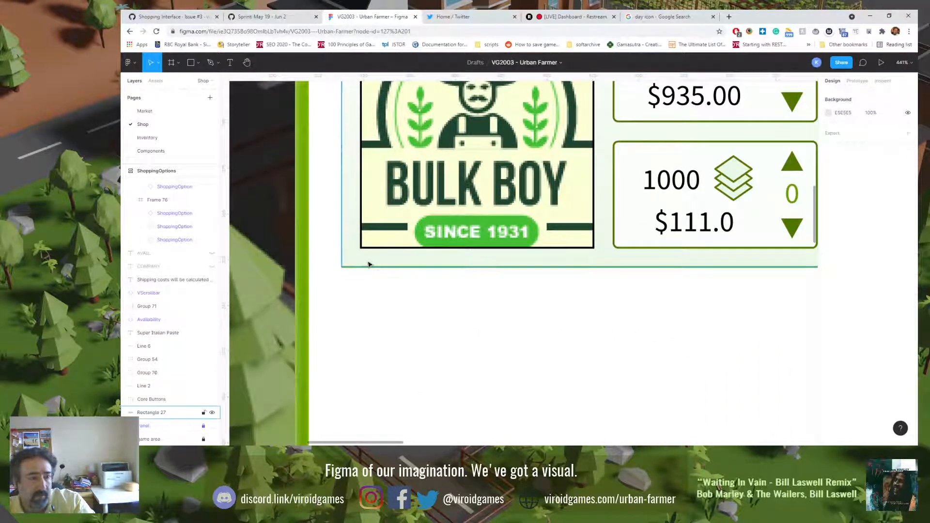
click(368, 264)
click(376, 268)
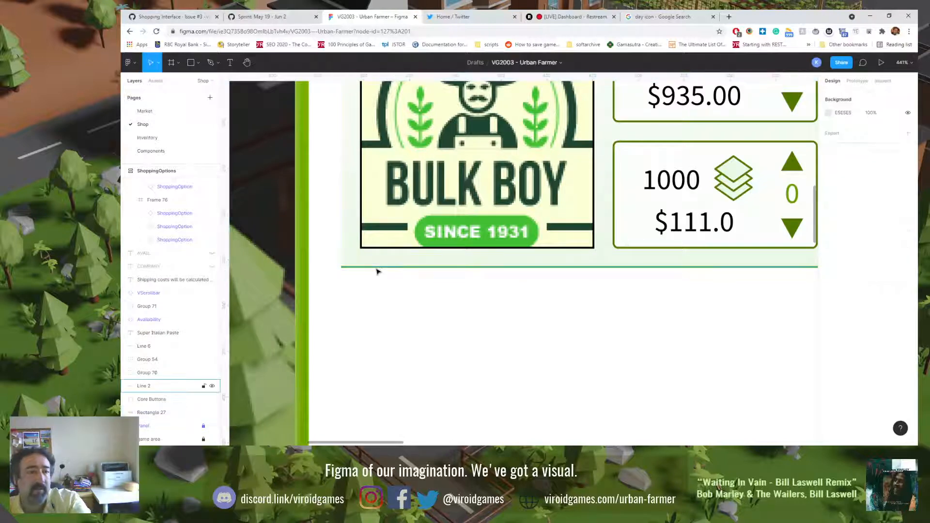
click(849, 130)
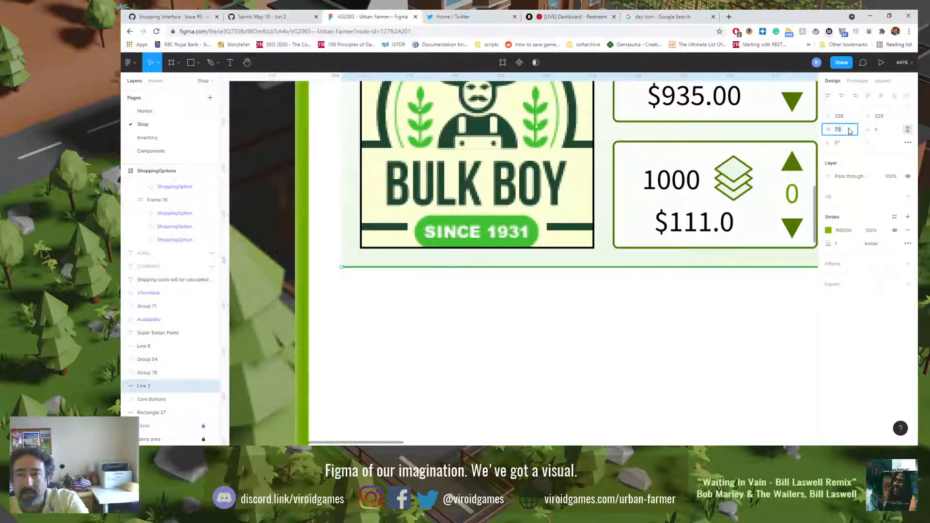
click(721, 317)
key(shift+0)
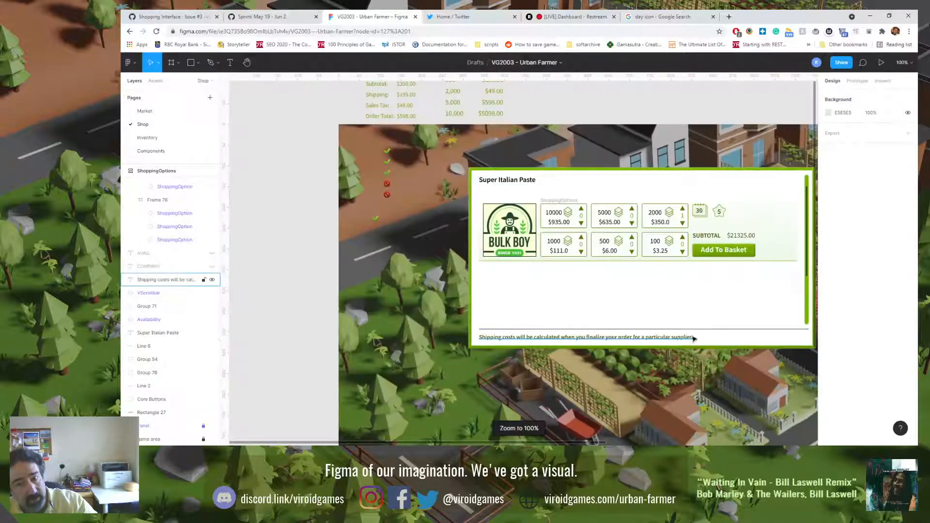
Step: Group the green divider line with the gradient rectangle and place a copy of the group directly beneath the Bulk Boy row
scroll(667, 318, right, 3)
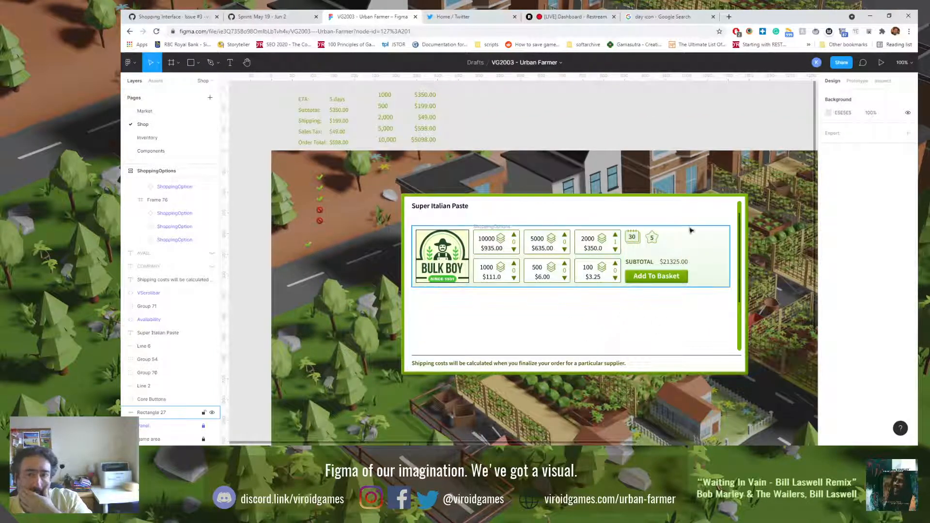
click(706, 251)
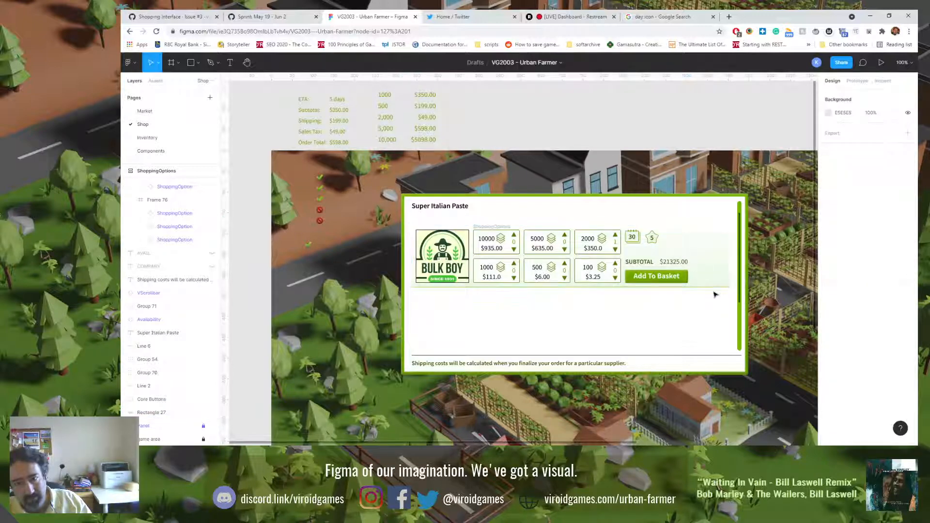
click(715, 288)
shift+click(718, 266)
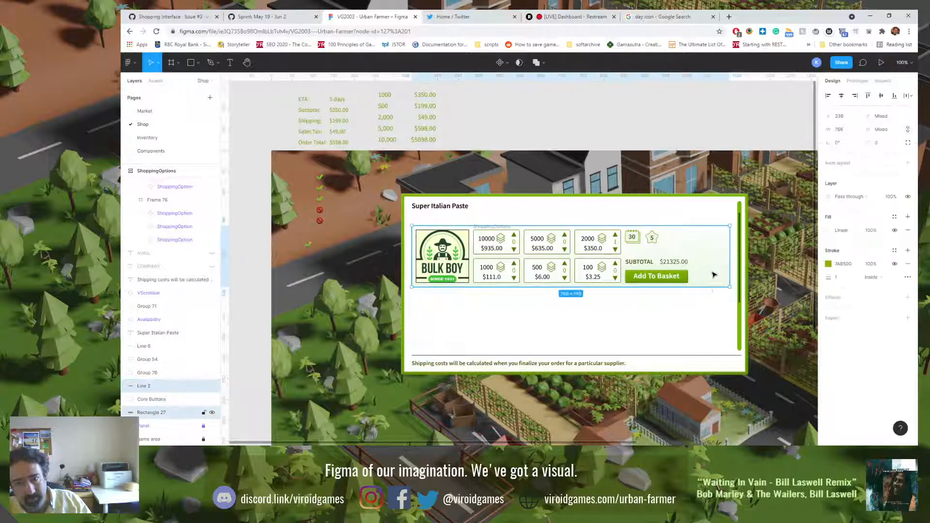
key(ctrl+g)
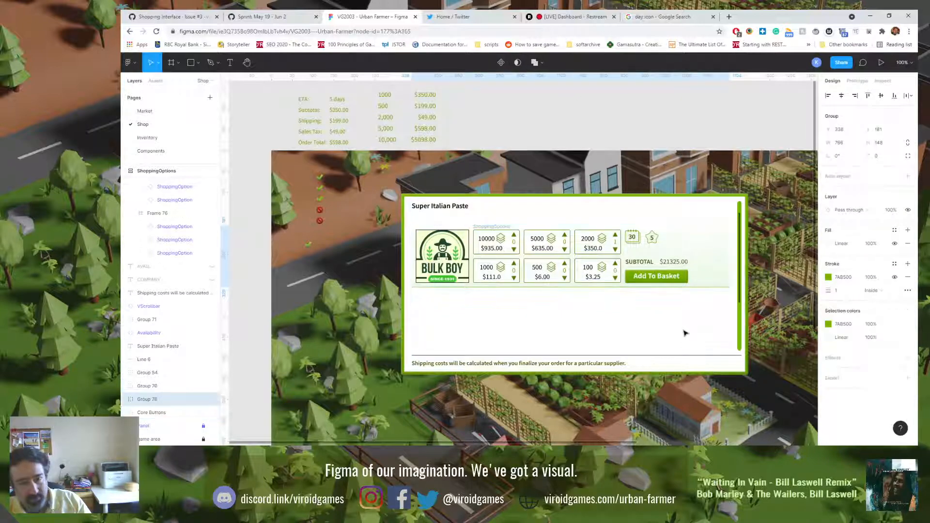
drag(704, 291, 703, 314)
click(698, 185)
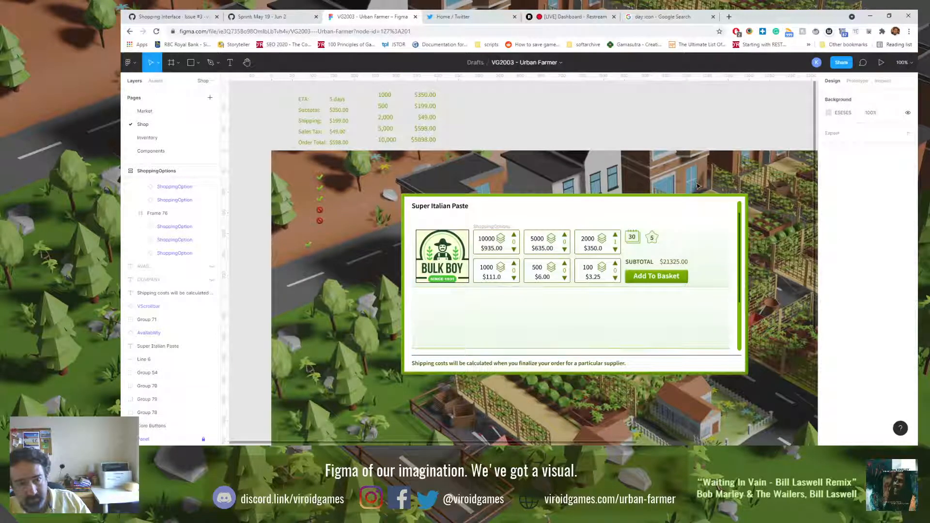
Step: Flip both gradient row groups, the Bulk Boy row's background and the copy beneath it, vertically
click(719, 252)
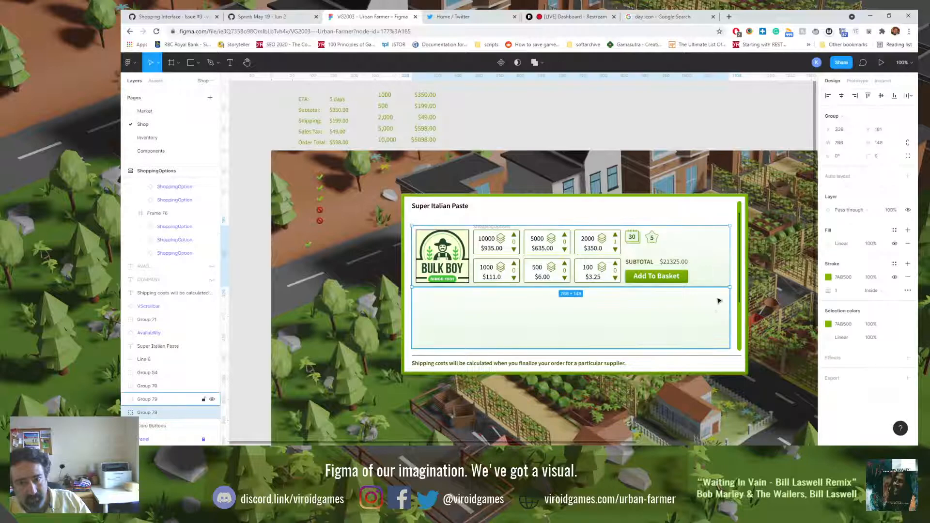
shift+click(716, 314)
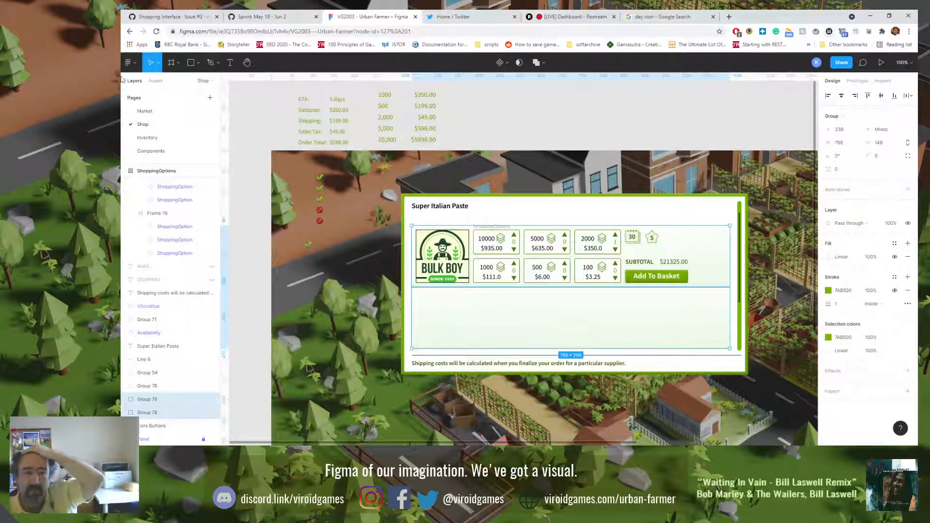
click(128, 62)
mouse_move(173, 128)
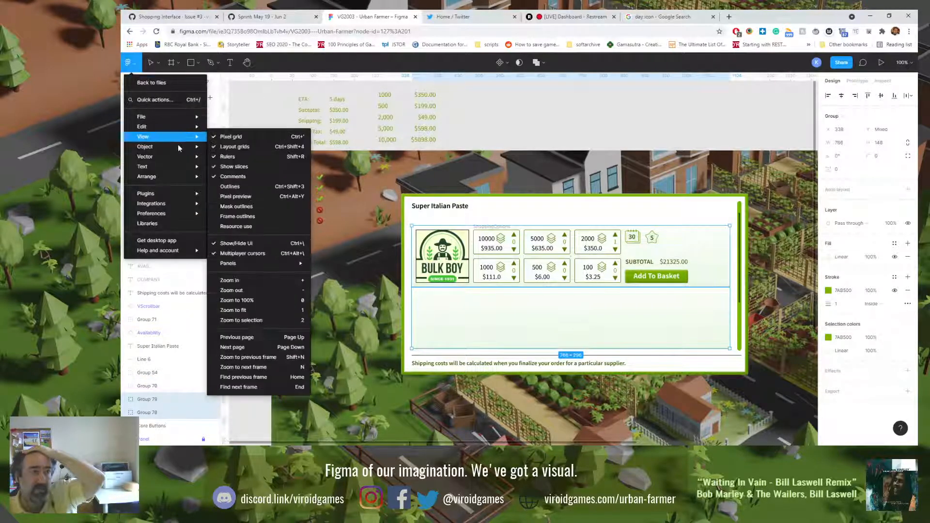
mouse_move(178, 145)
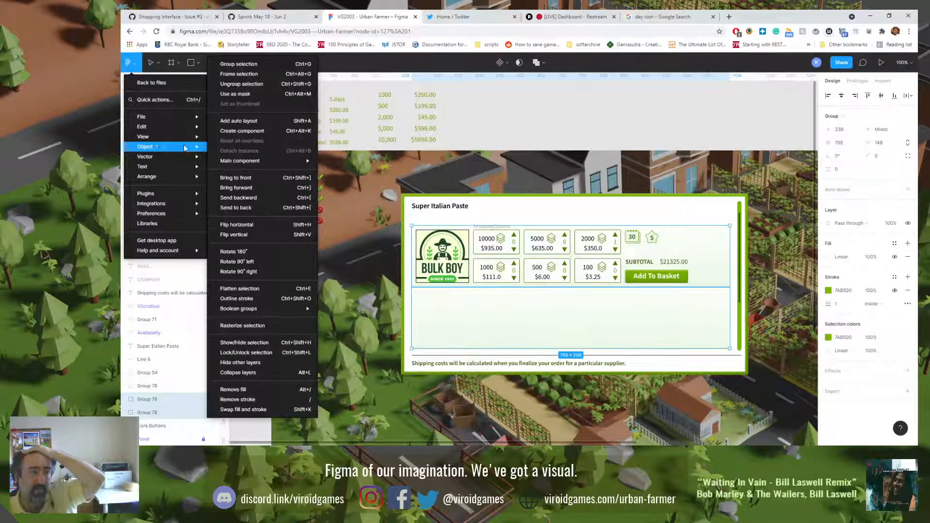
click(282, 236)
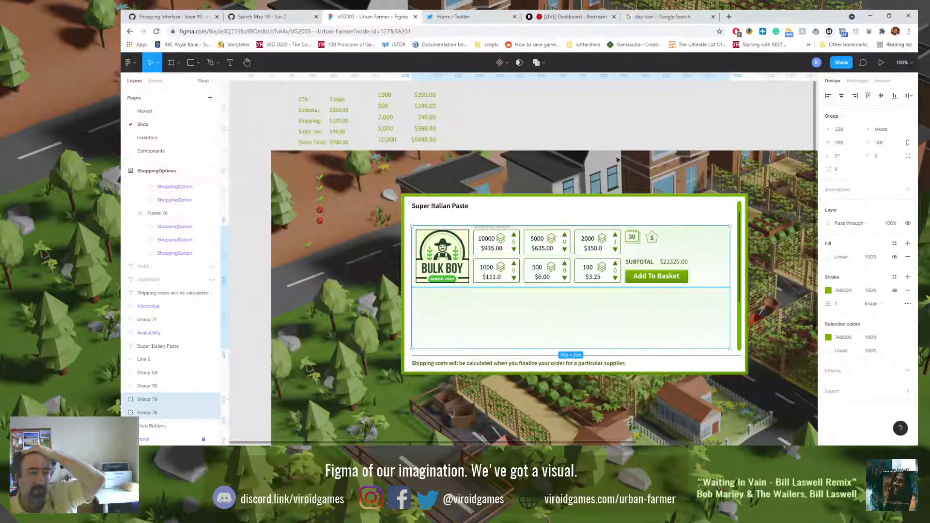
click(625, 131)
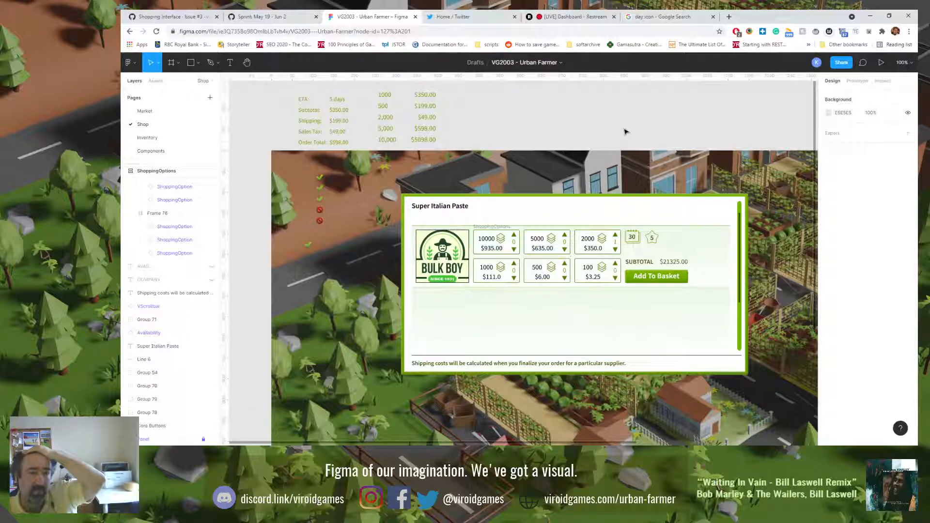
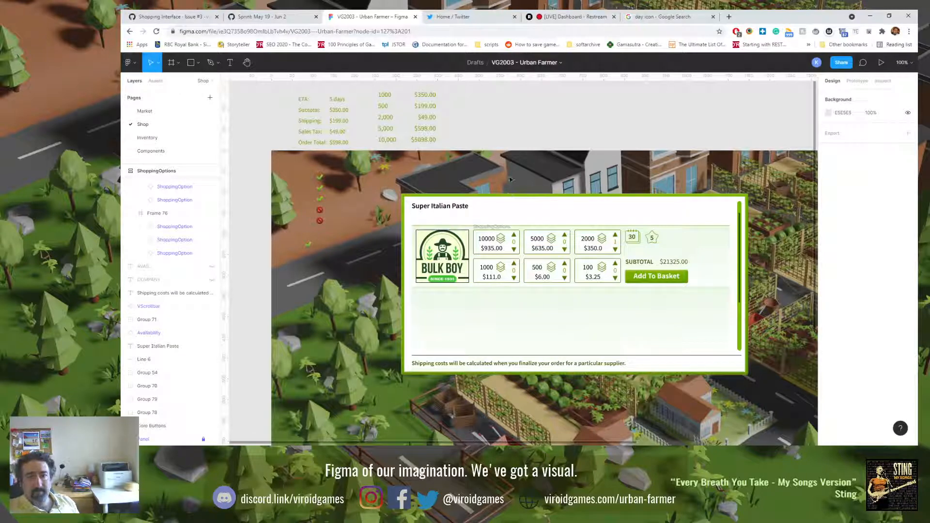
Step: Try hiding the slices on the canvas and turn their display back on
click(132, 68)
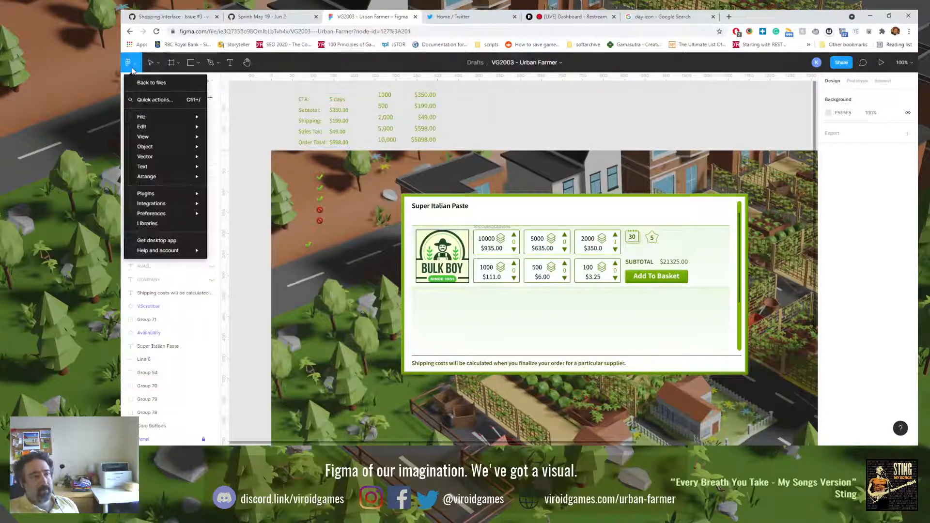
mouse_move(180, 140)
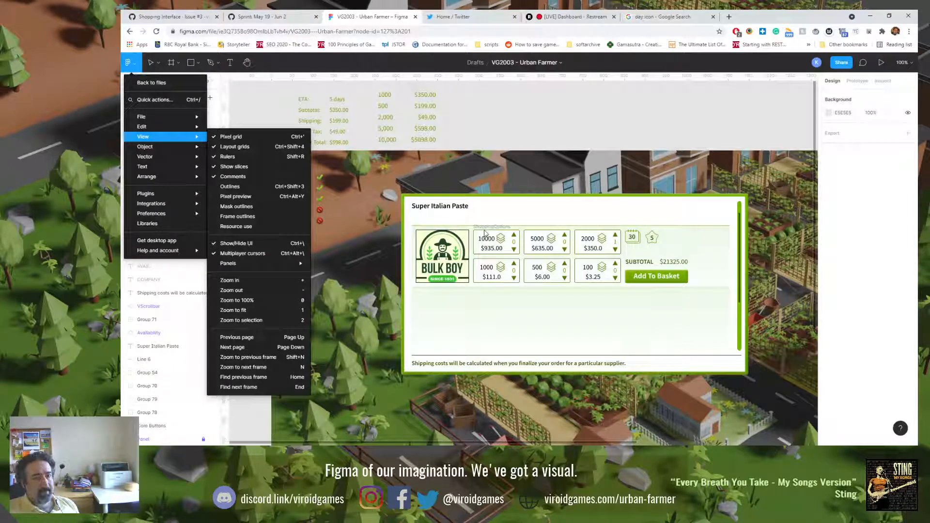
click(240, 167)
click(130, 62)
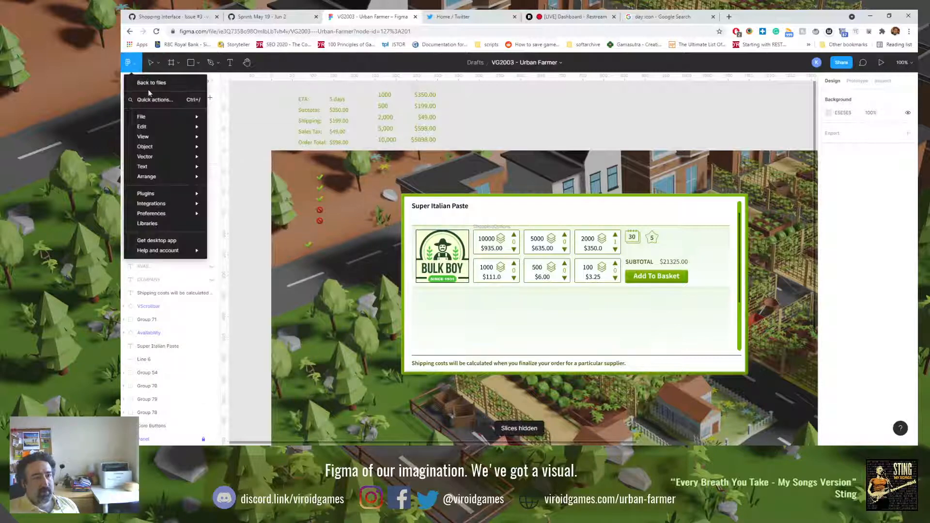
mouse_move(146, 137)
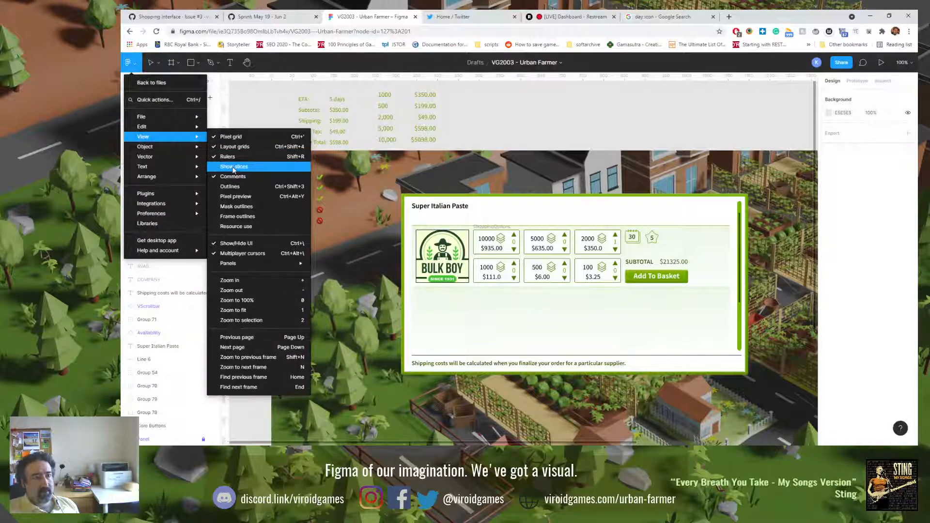
click(233, 166)
Step: Try hiding the whole editor interface and check the shop mockup on the bare canvas
click(130, 63)
mouse_move(166, 121)
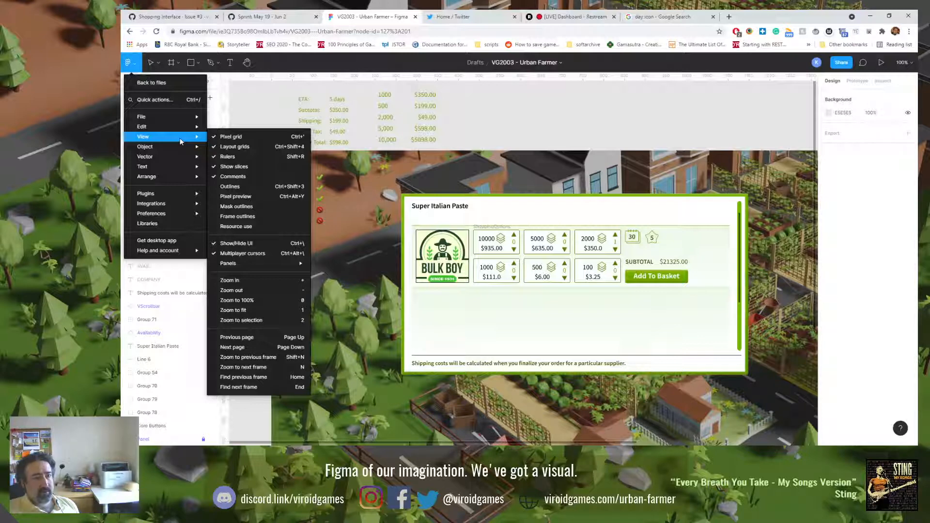
click(248, 245)
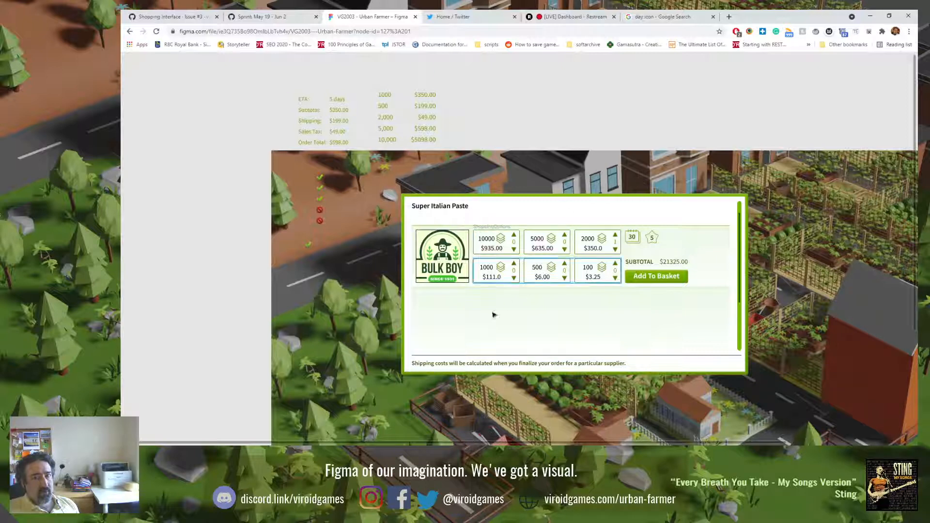
key(ctrl+z)
click(208, 226)
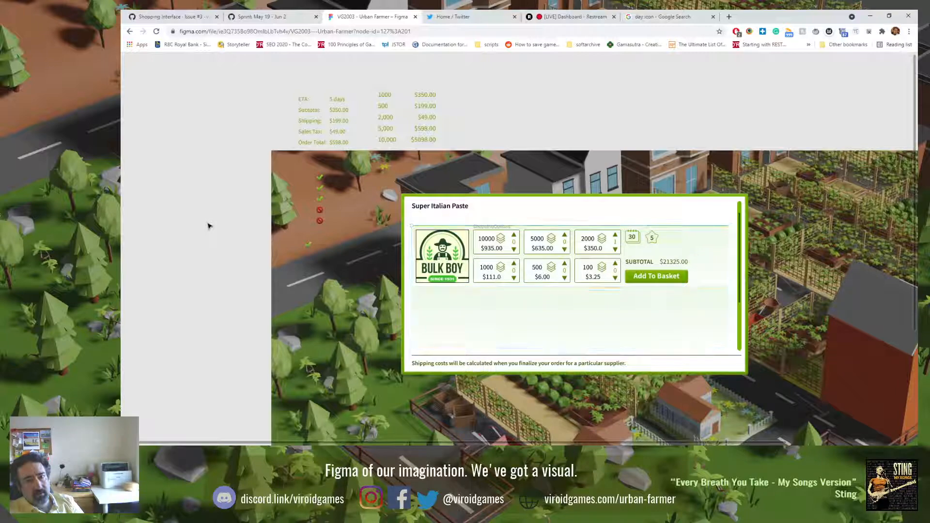
scroll(214, 225, down, 5)
scroll(216, 224, down, 3)
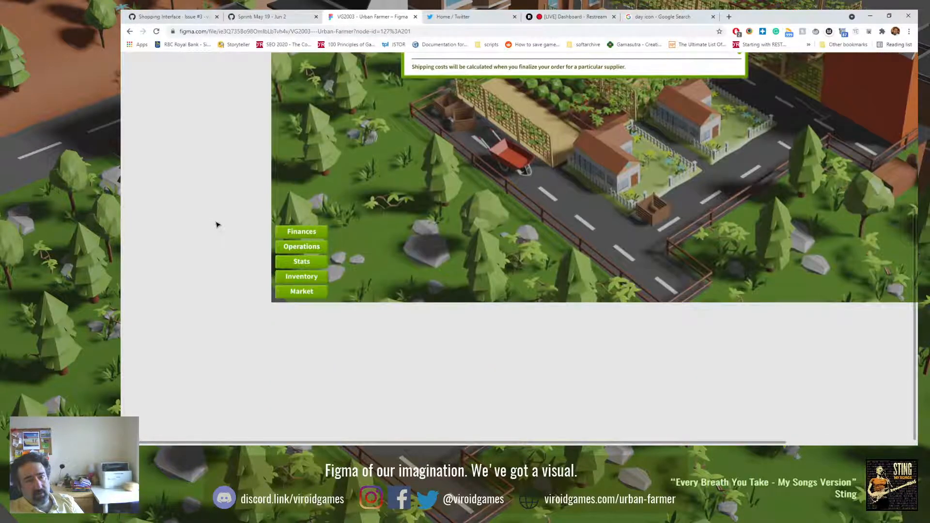
scroll(217, 224, up, 10)
scroll(217, 224, down, 5)
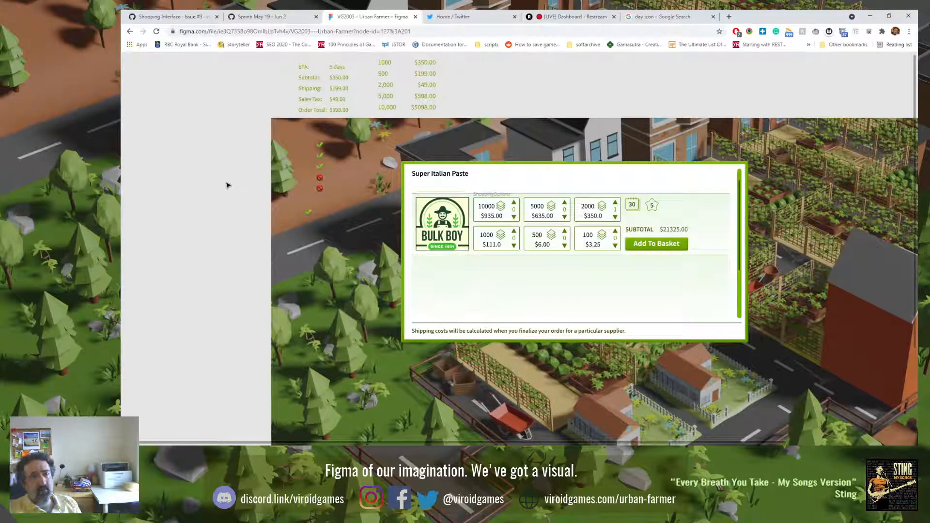
Step: Reload the design file, postpone moving it out of drafts, and show the Super Italian Paste panel at 100% zoom
click(157, 31)
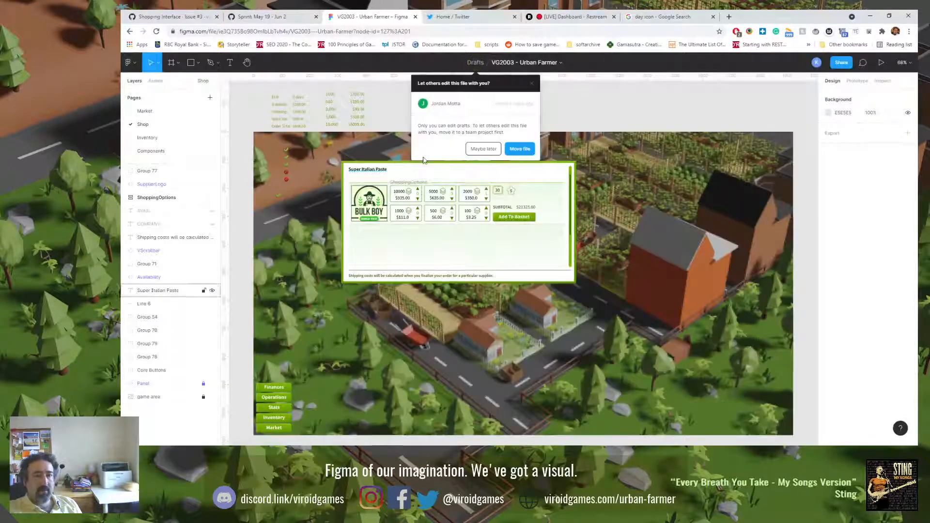
click(483, 149)
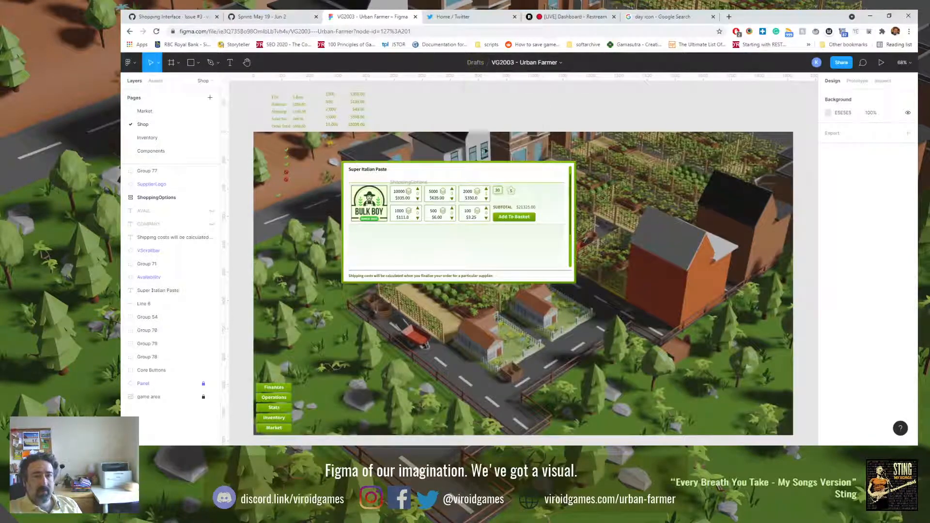
click(431, 207)
key(shift+0)
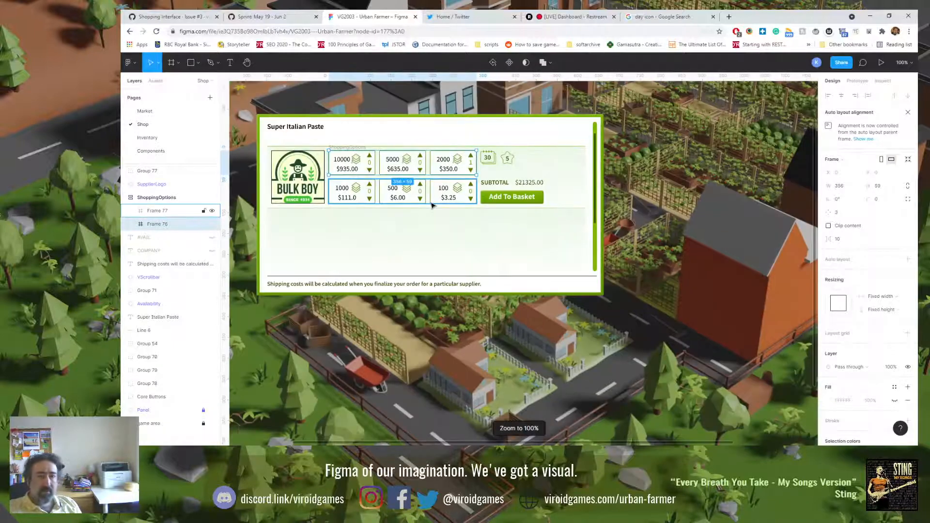
drag(410, 199, 428, 209)
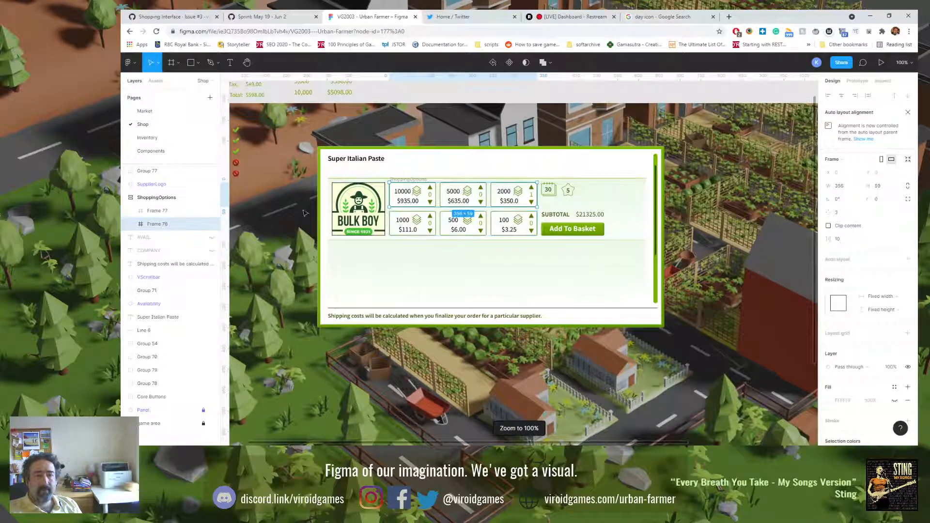
click(286, 216)
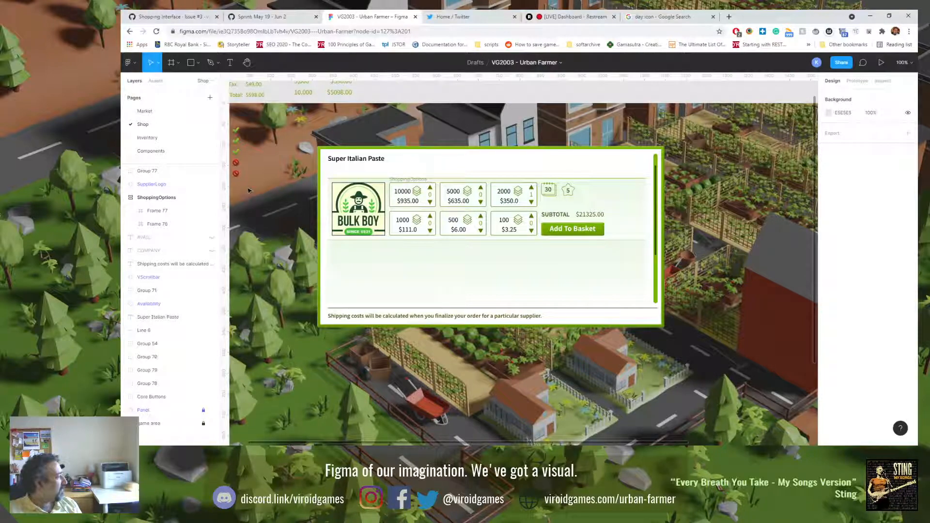
Step: Try showing frame outlines on the canvas and turn them off again
click(129, 62)
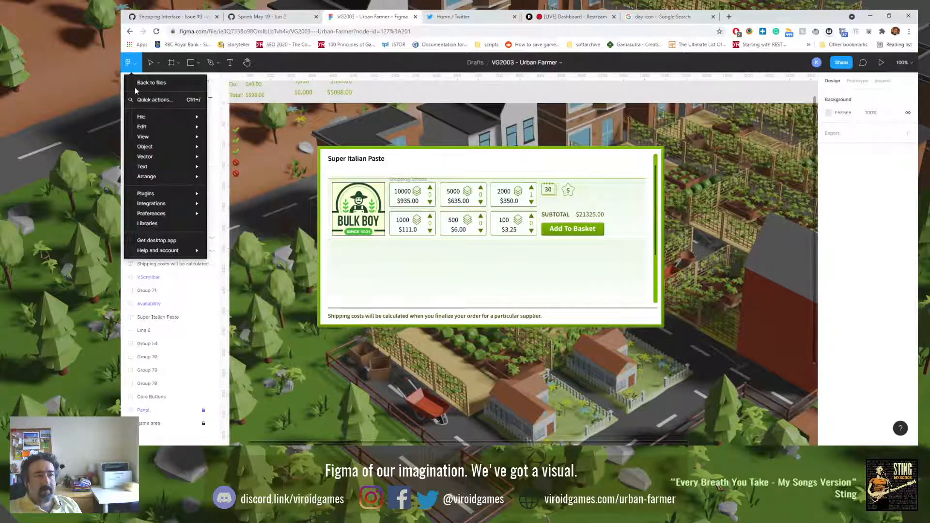
mouse_move(170, 135)
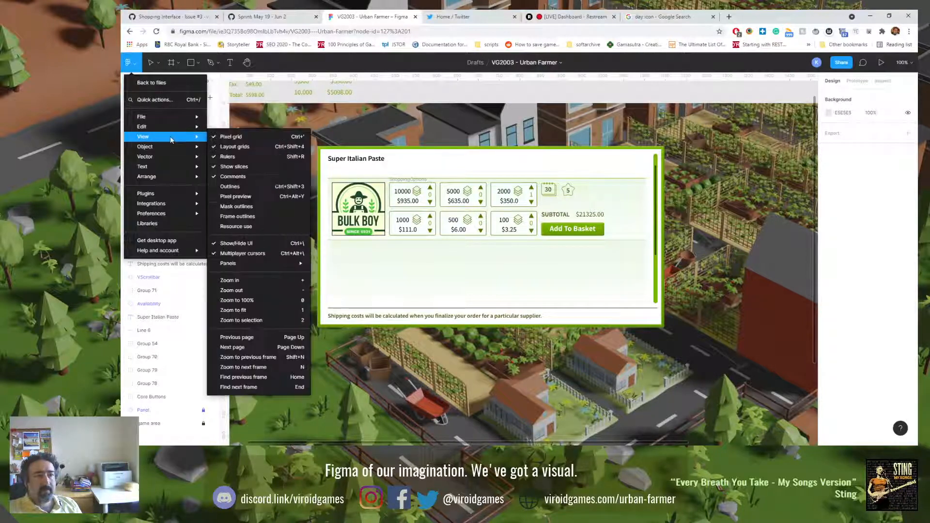
click(283, 219)
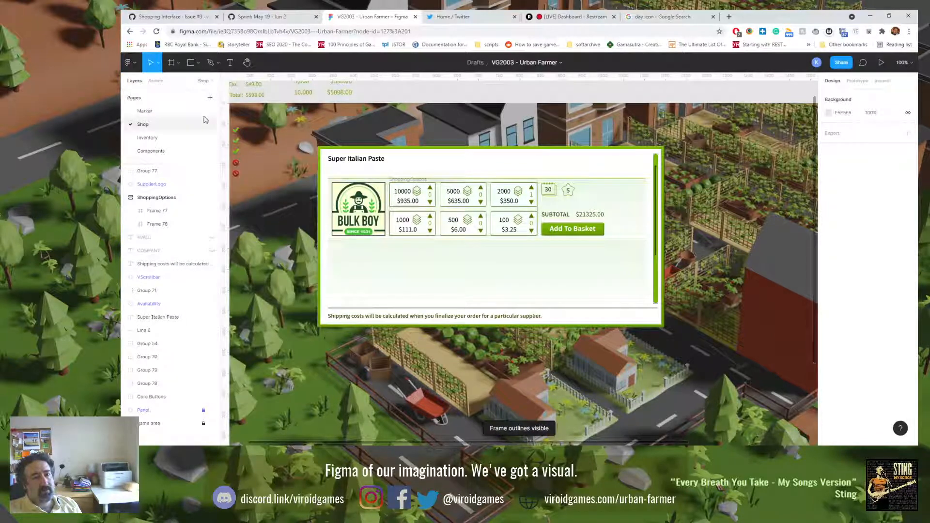
click(129, 62)
mouse_move(187, 147)
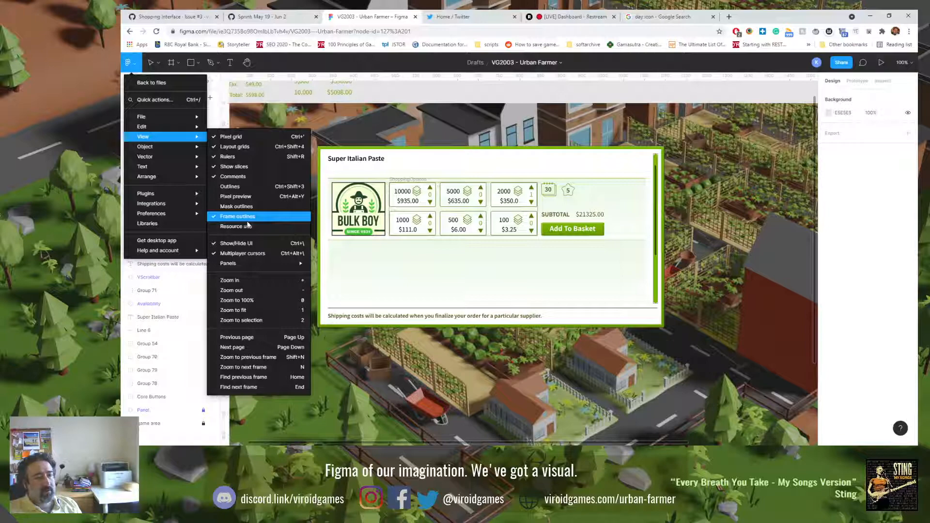
mouse_move(247, 265)
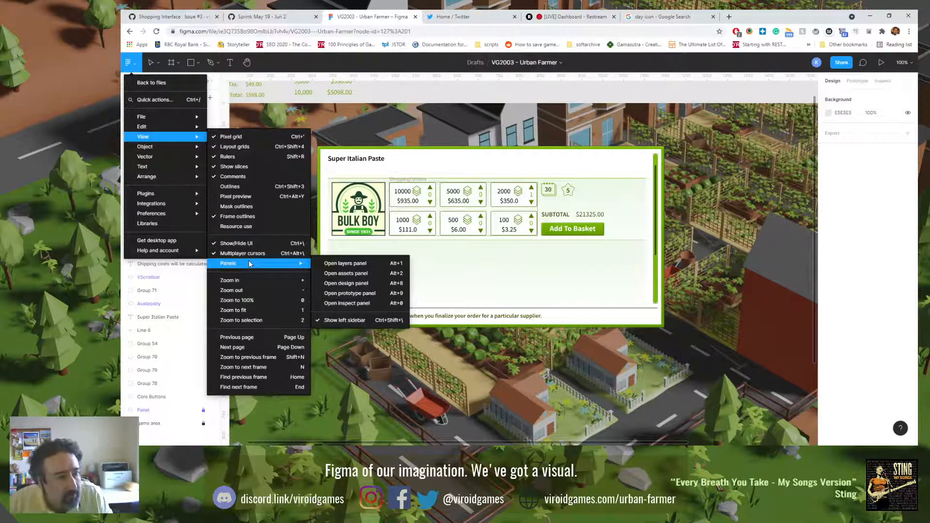
click(266, 217)
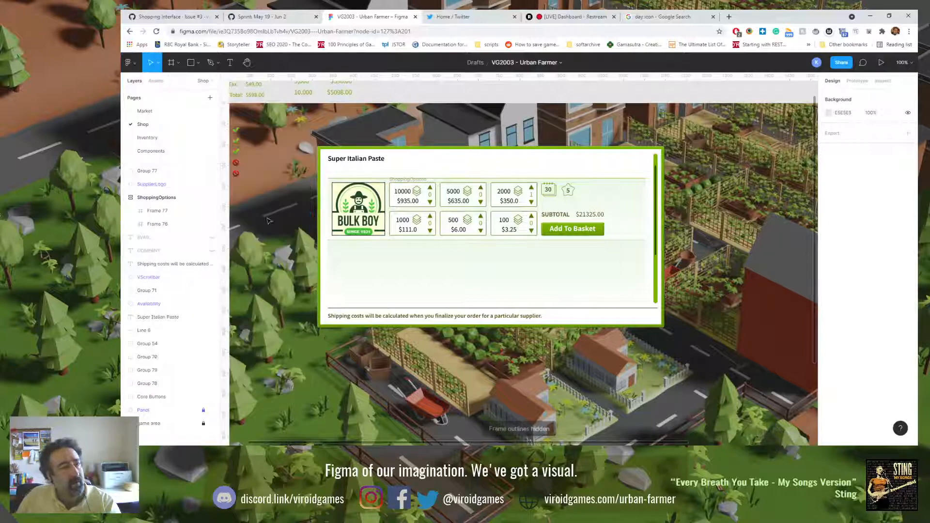
Step: Try hiding the layout grids and make them visible again
click(128, 62)
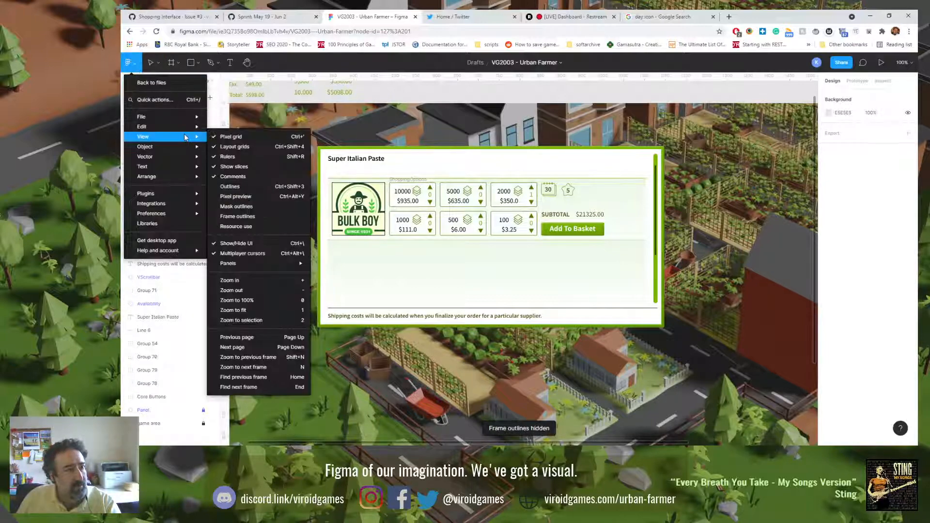
click(236, 147)
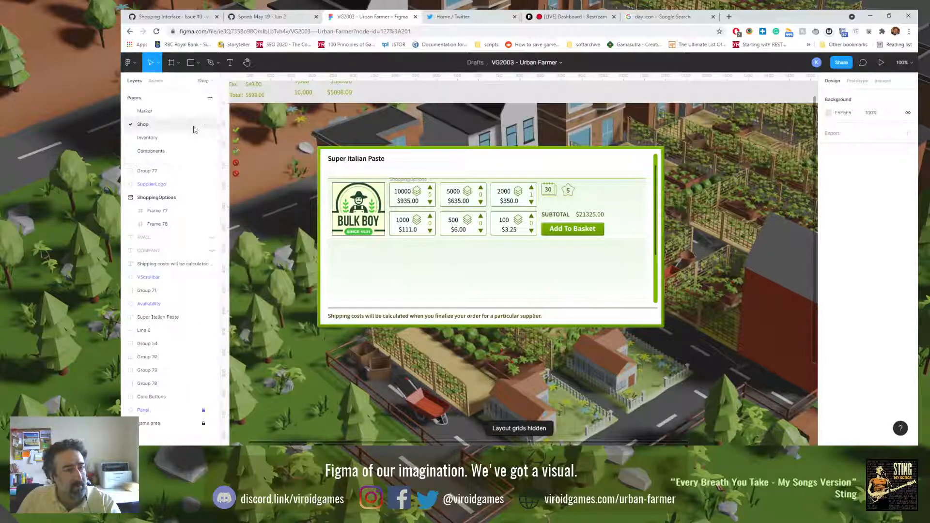
click(138, 65)
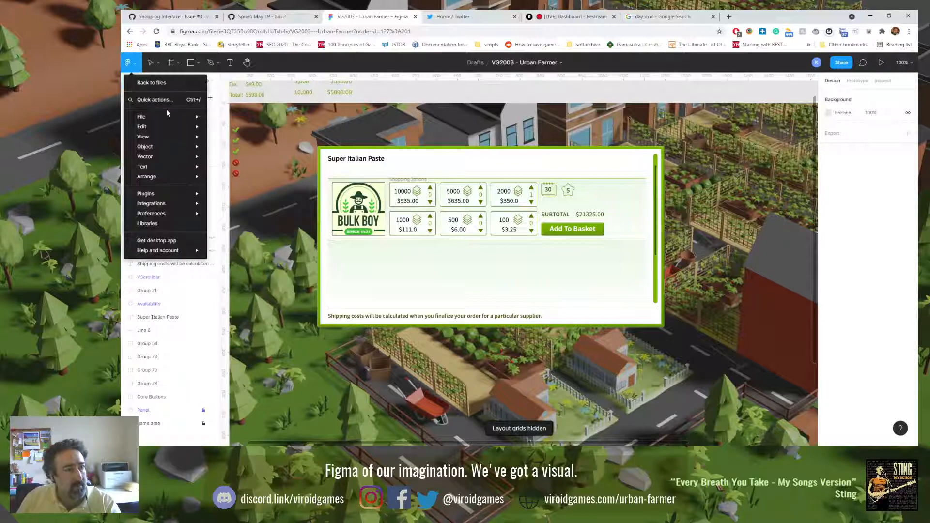
mouse_move(179, 134)
click(251, 149)
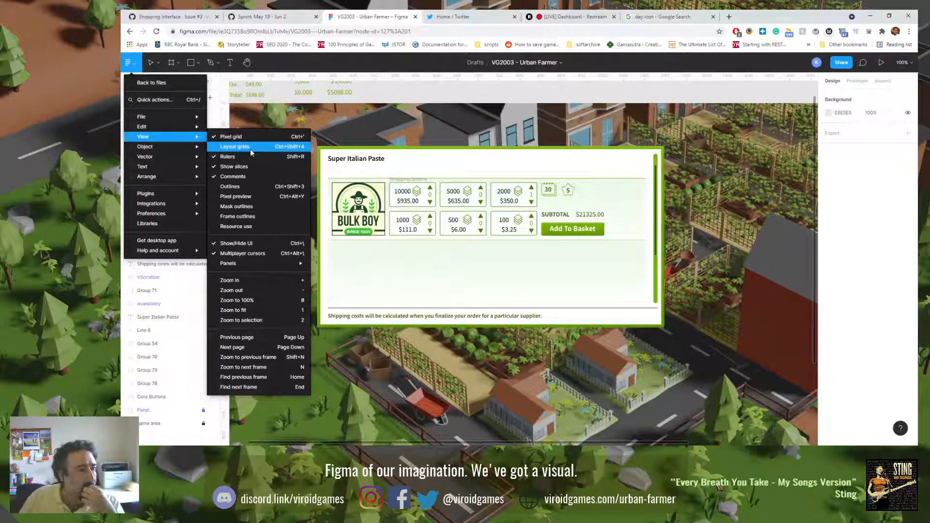
click(250, 149)
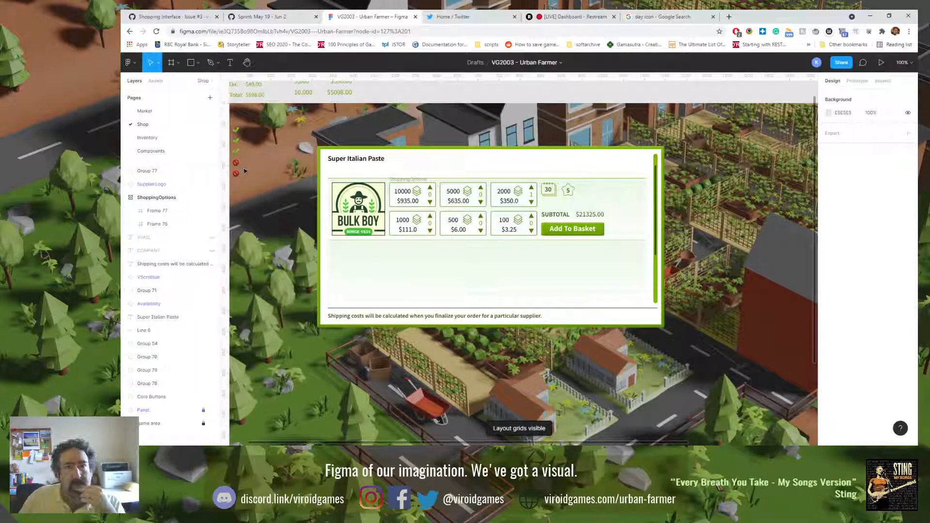
Step: Search Google in a new browser tab for "figma hide frame name"
key(ctrl+t)
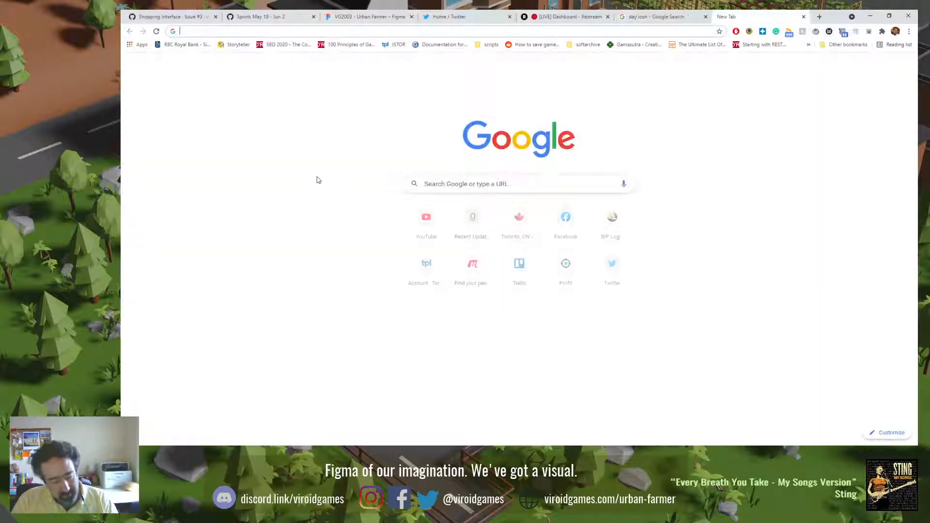
text(figma hide fram)
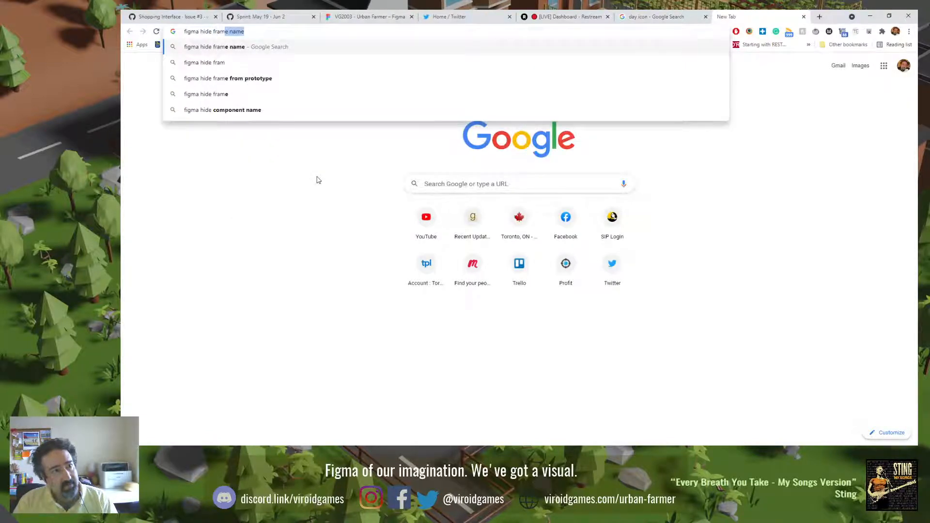
key(Return)
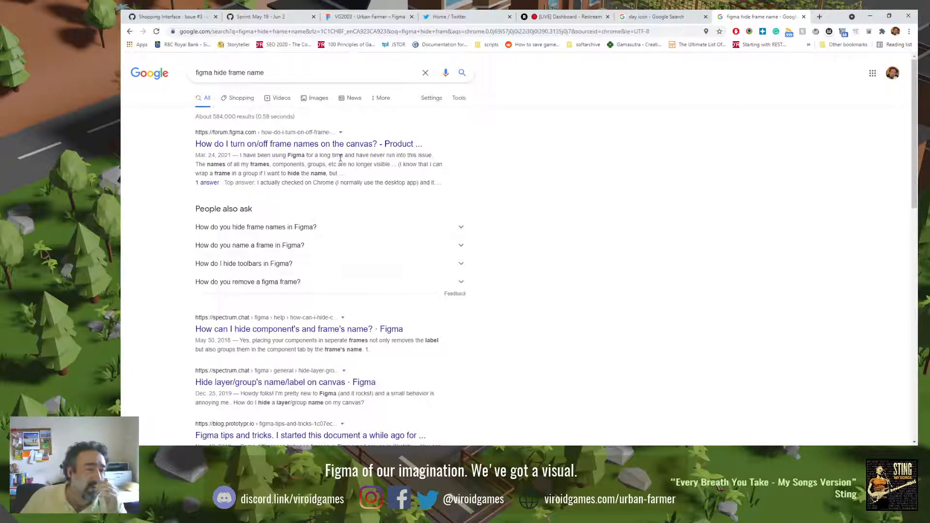
Step: Open the Figma forum thread on turning frame names on or off and read through its question and replies
click(378, 147)
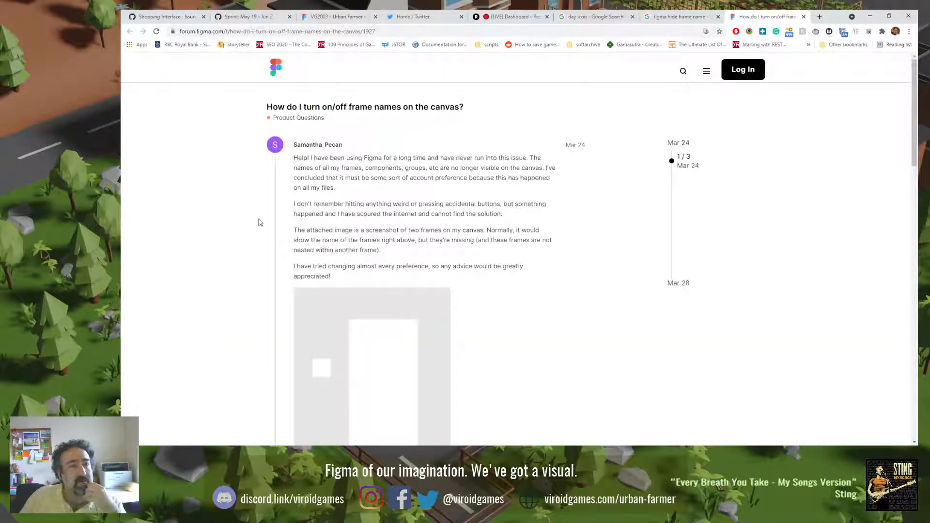
drag(376, 199, 407, 241)
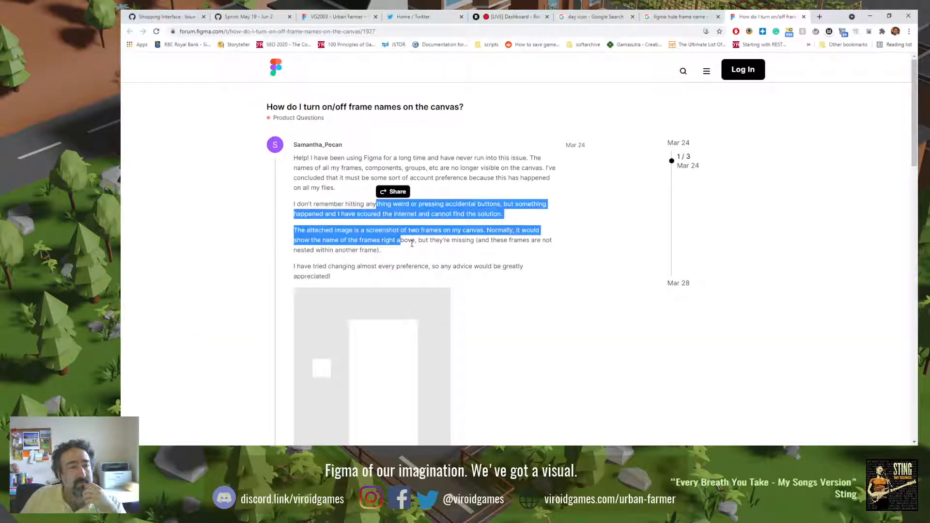
click(496, 260)
scroll(464, 251, down, 4)
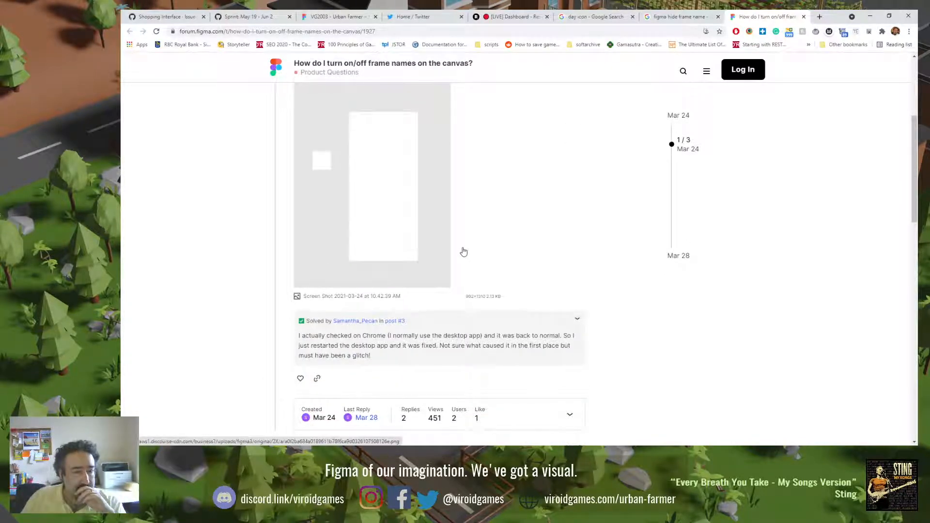
scroll(464, 251, down, 5)
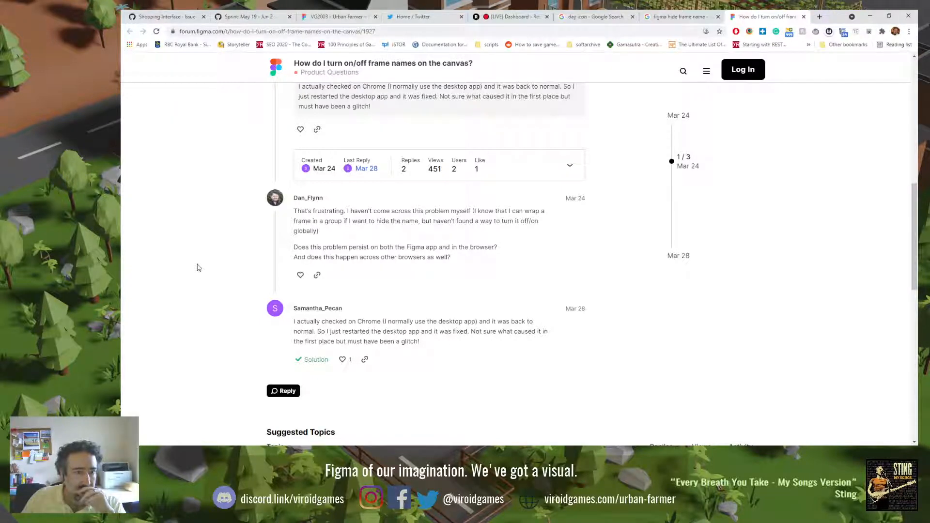
scroll(197, 267, down, 3)
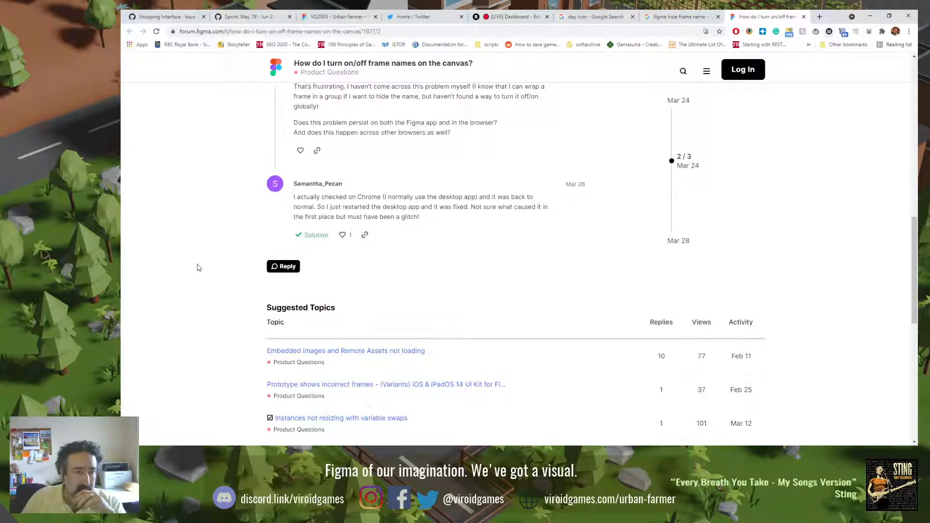
scroll(197, 268, up, 10)
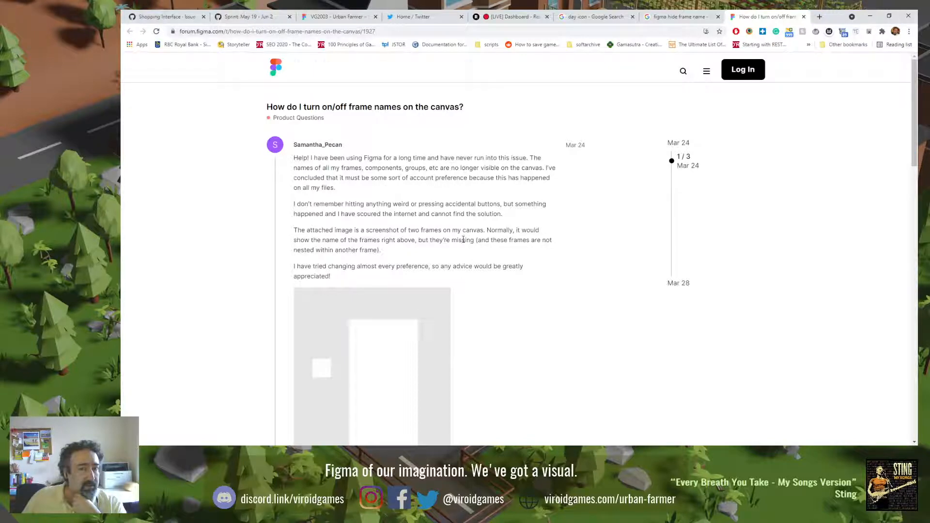
scroll(501, 187, down, 3)
scroll(211, 313, down, 10)
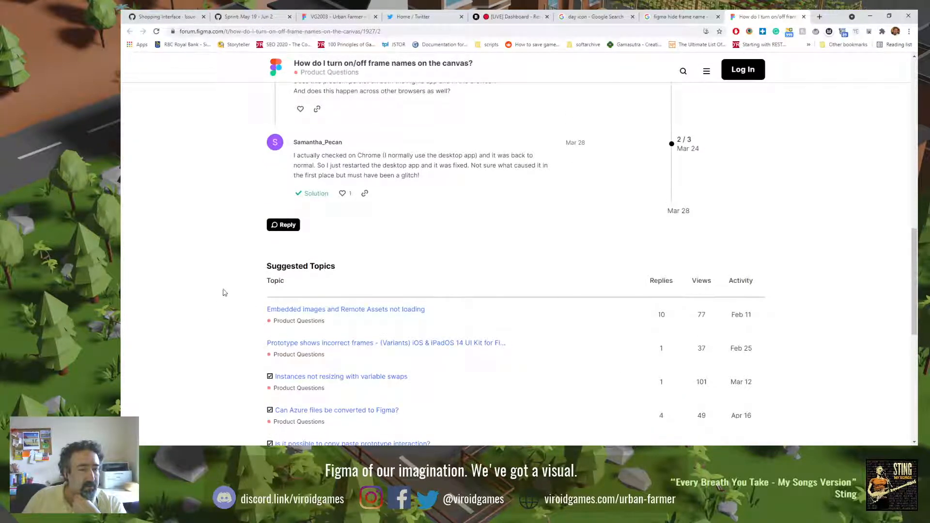
Step: Close the forum thread and read the search results' suggested answer on how to hide frame names in Figma
click(804, 17)
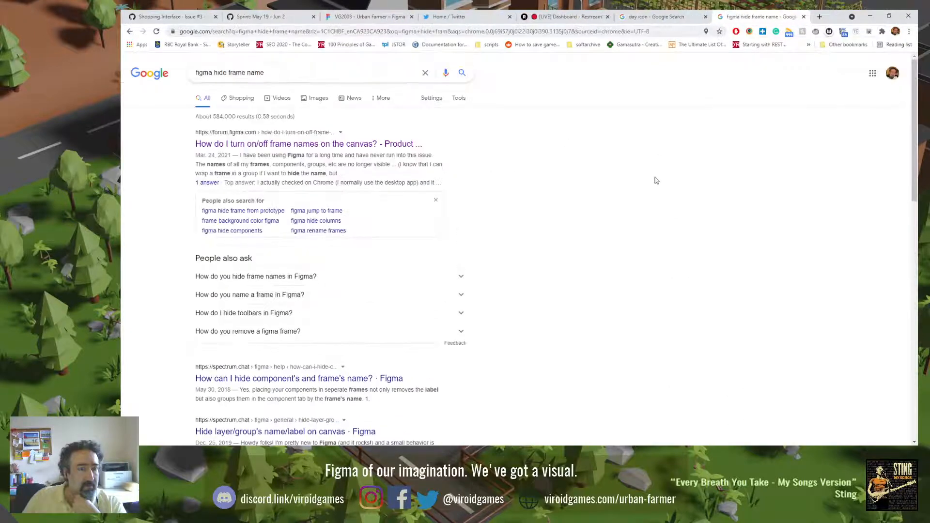
click(436, 279)
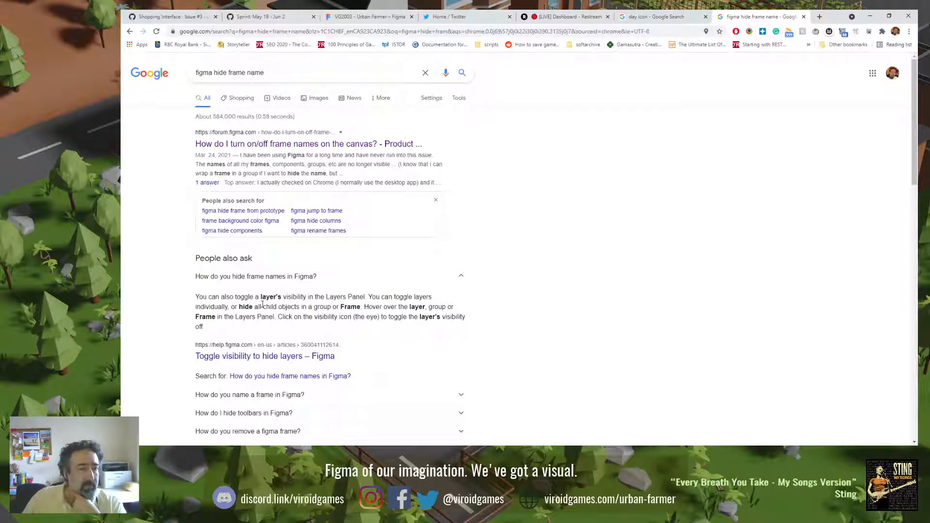
scroll(333, 307, down, 3)
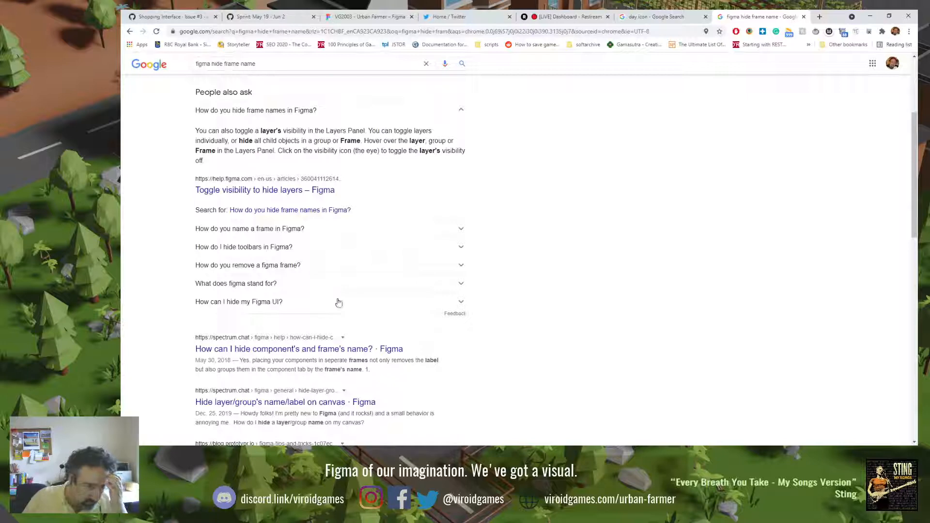
Step: Read the Spectrum thread "How can I hide component's and frame's name?" and its replies, and close it along with the search results
click(359, 349)
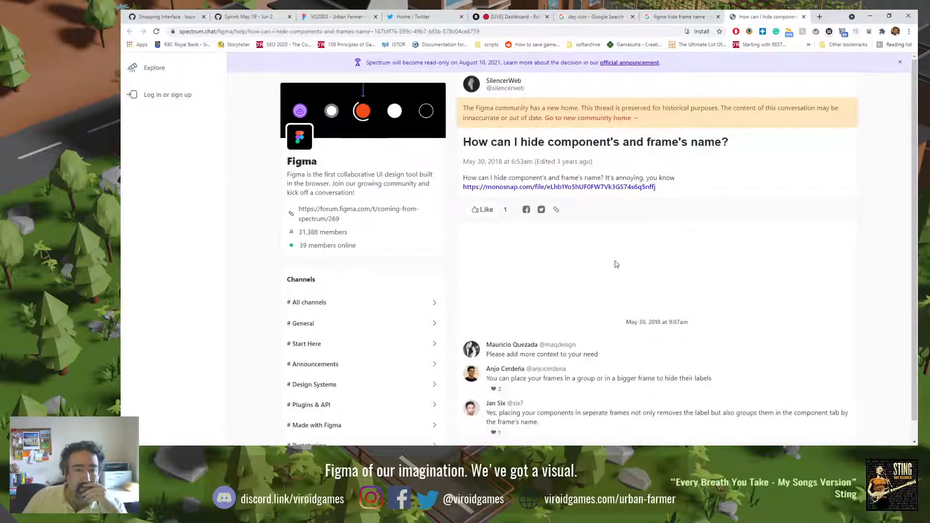
scroll(618, 251, down, 1)
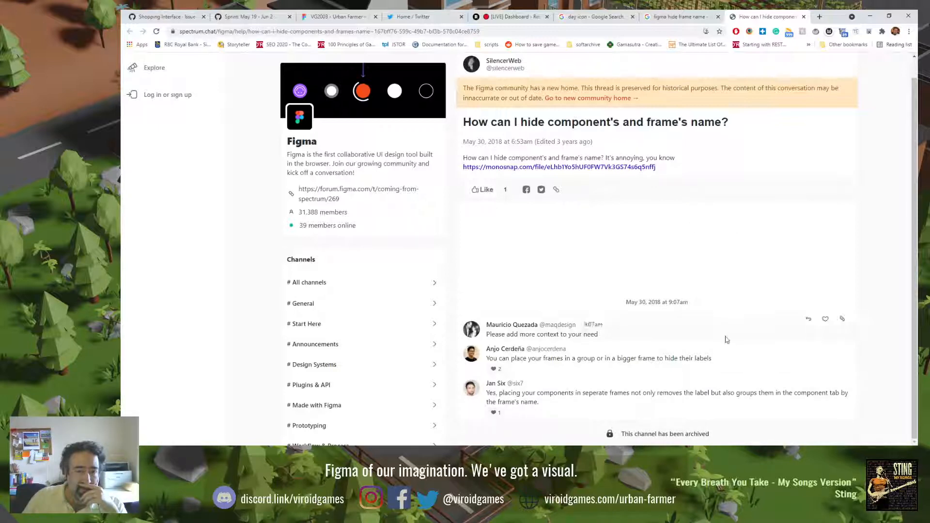
click(803, 17)
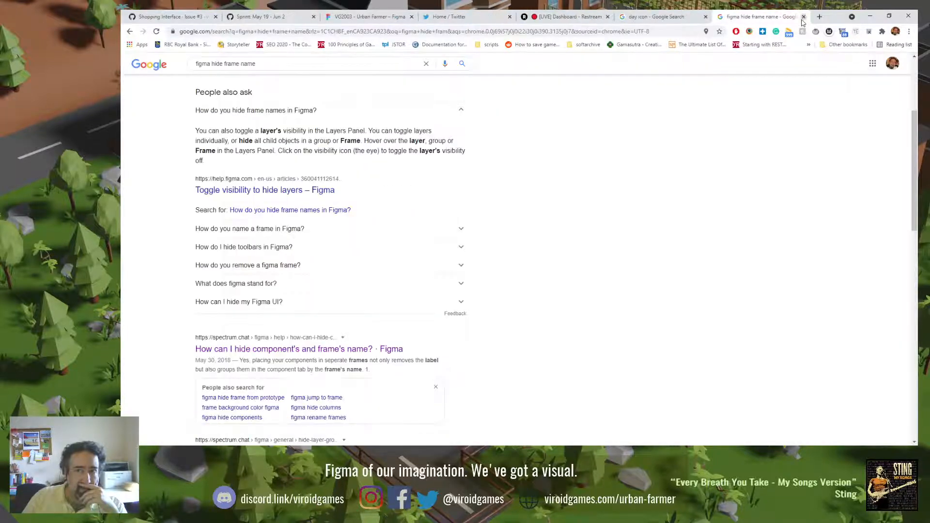
click(803, 17)
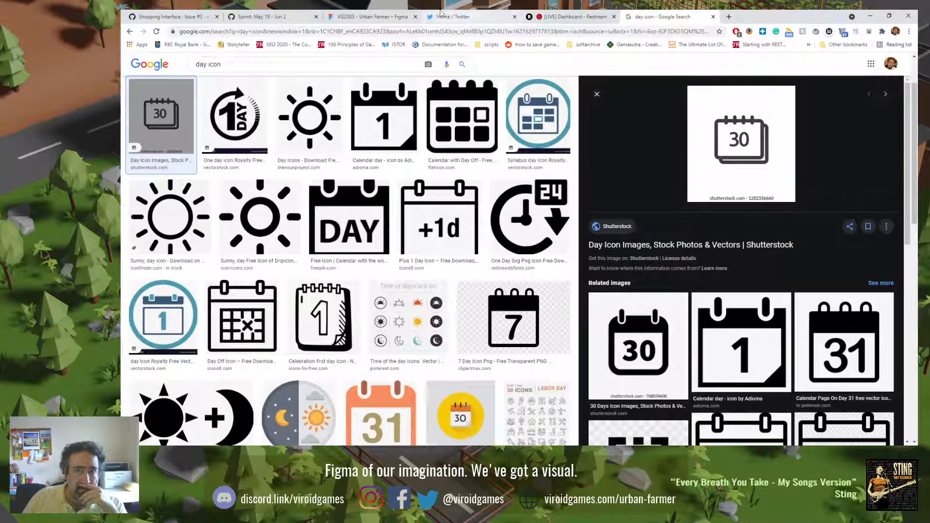
Step: Switch back to the Urban Farmer file in Figma and group the Bulk Boy logo, the ShoppingOptions frame and the ETA/subtotal group together
click(402, 16)
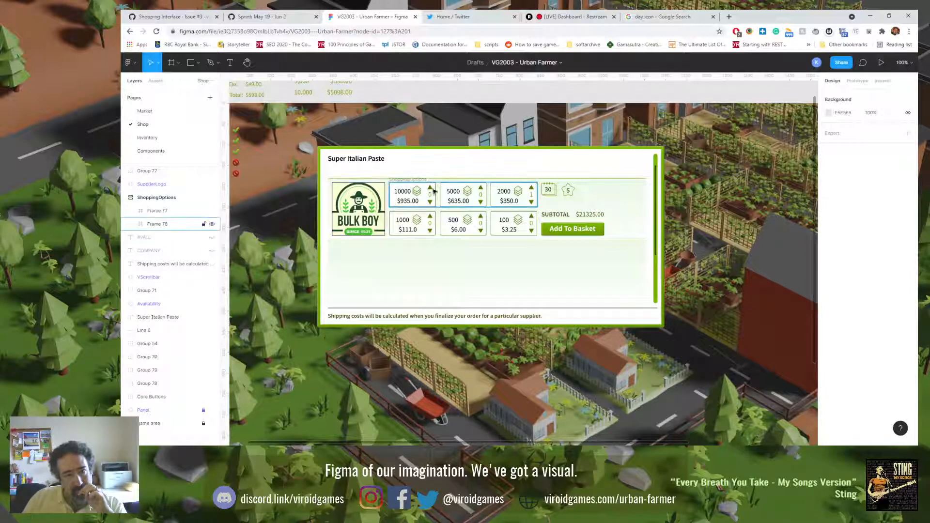
click(551, 190)
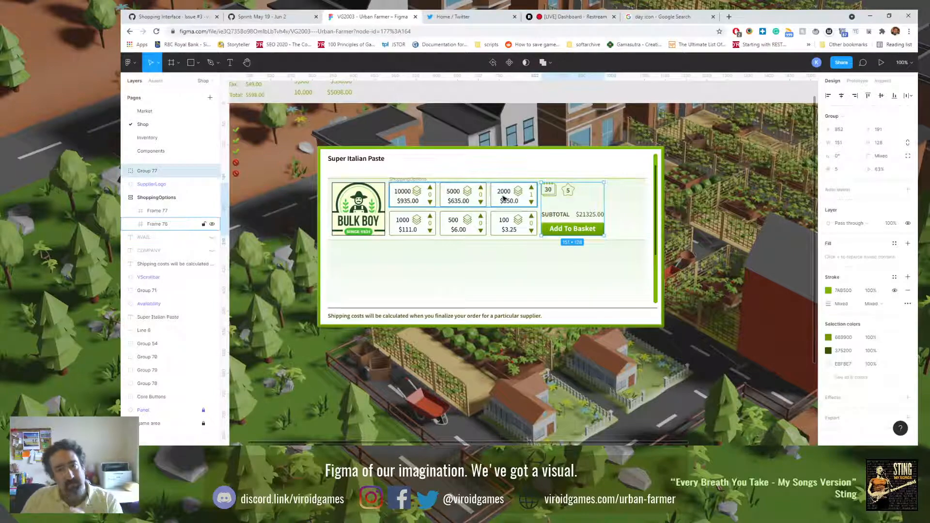
shift+click(411, 180)
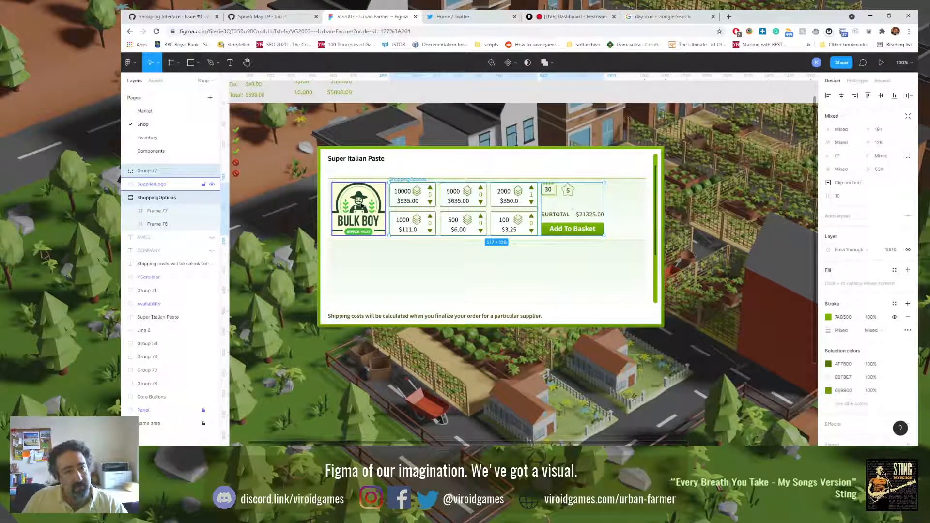
shift+click(361, 206)
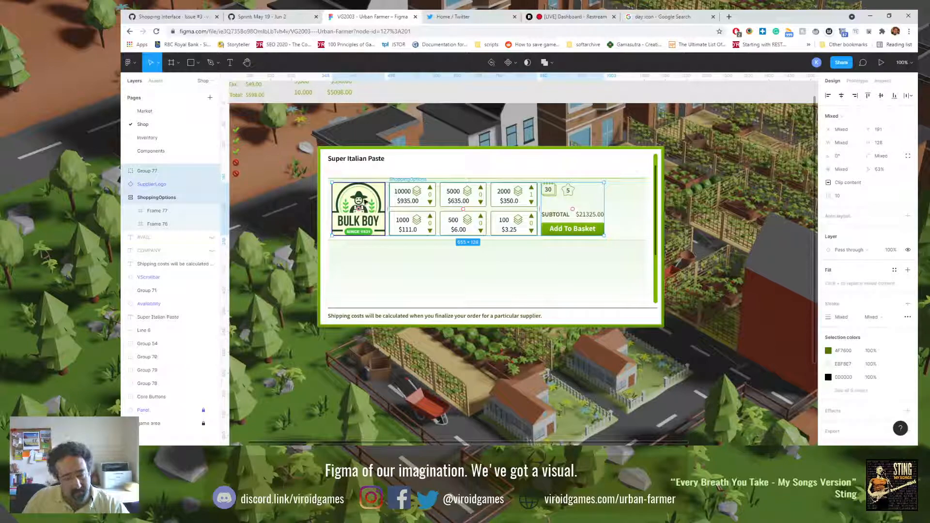
key(ctrl+g)
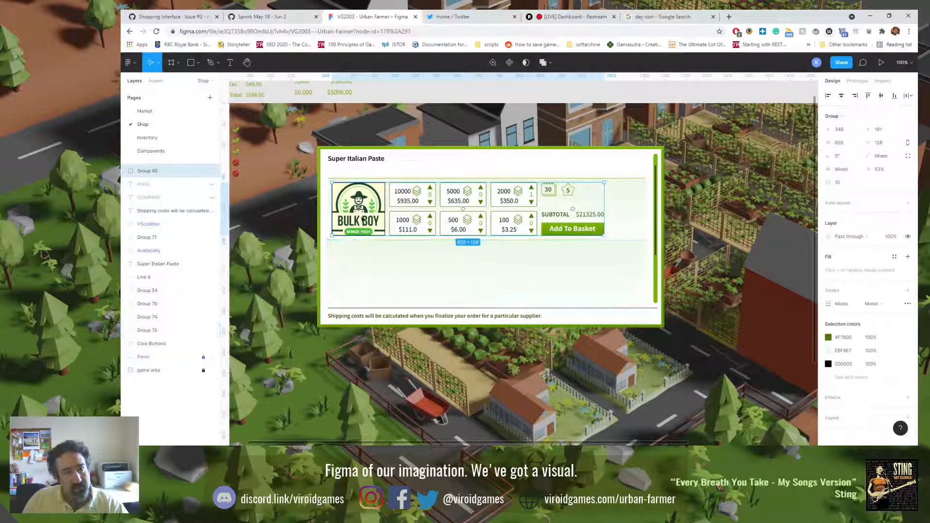
Step: Duplicate the grouped Bulk Boy row straight down into the empty second row of the shop panel, at Y 339
alt+drag(363, 219, 370, 280)
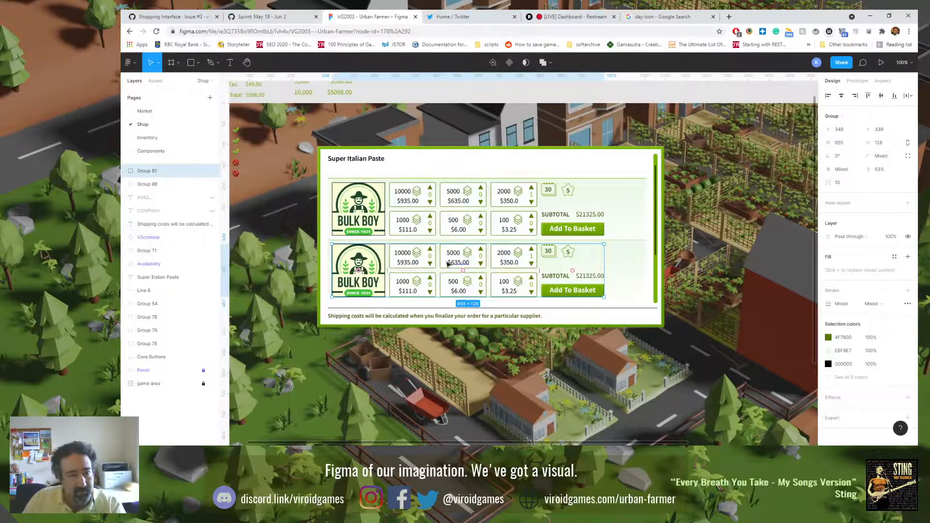
scroll(448, 268, up, 5)
scroll(446, 264, down, 1)
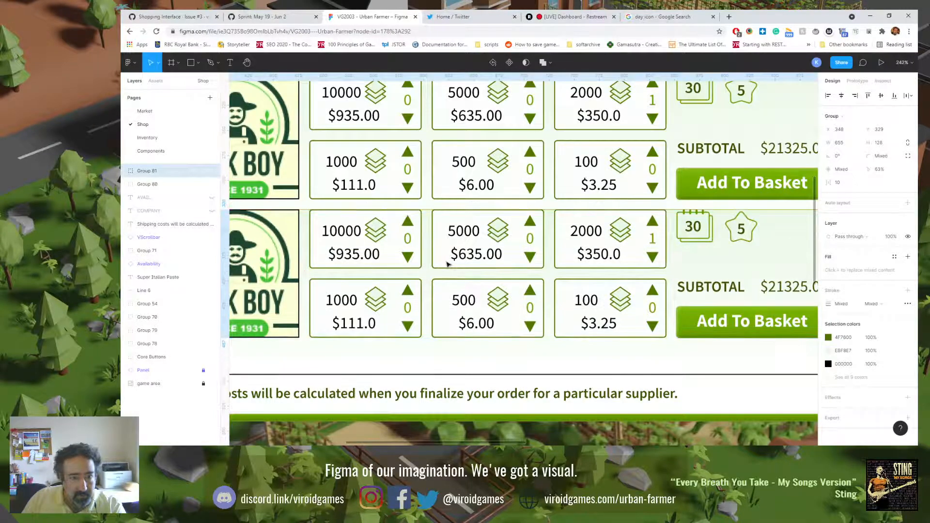
scroll(446, 264, up, 1)
scroll(428, 272, down, 2)
scroll(429, 272, down, 2)
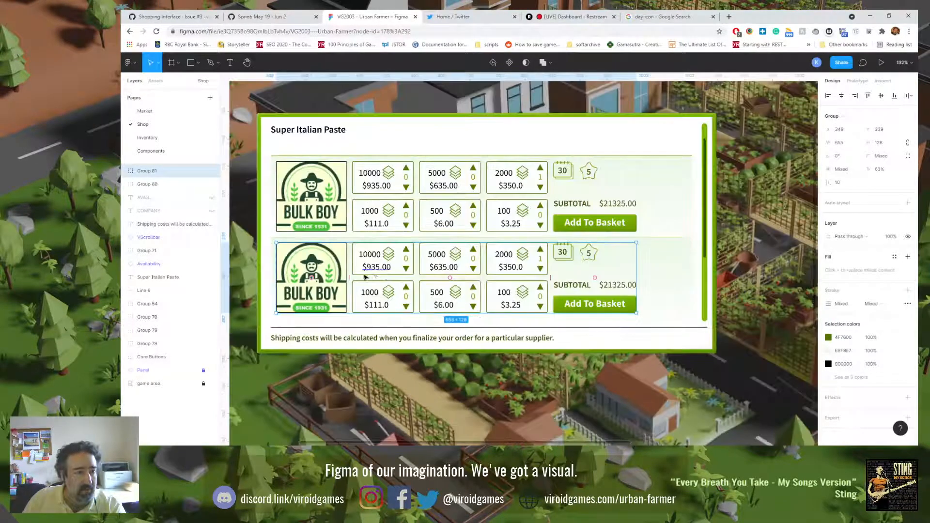
key(shift+0)
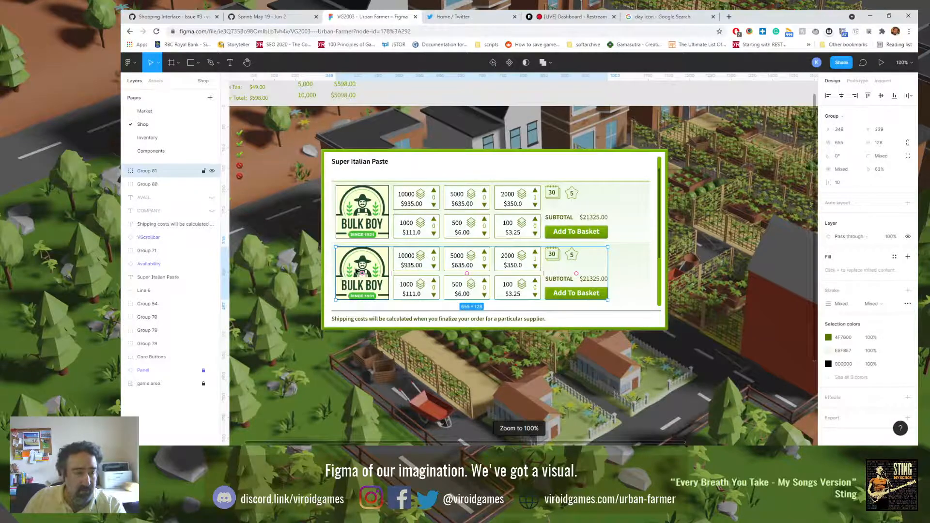
Step: Switch the supplier logo in the second row to the Tiny Ones company variant
double_click(359, 271)
click(875, 208)
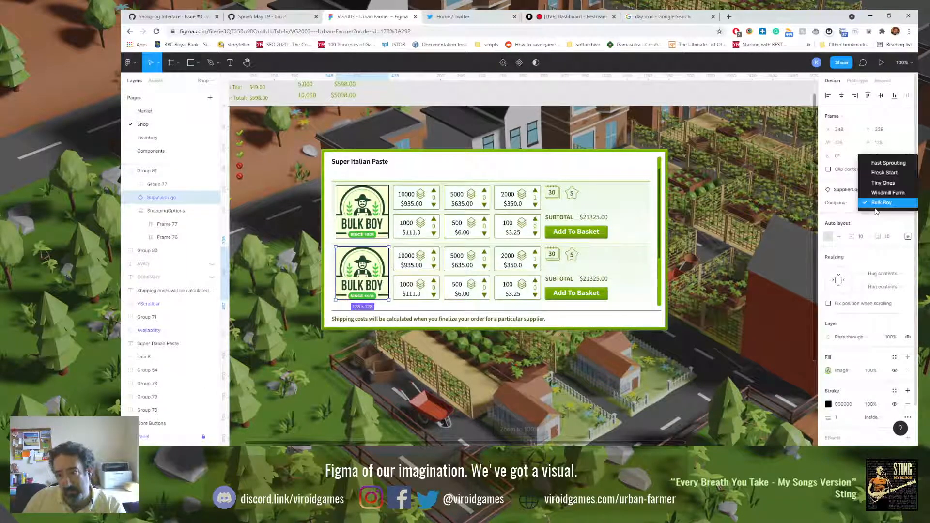
click(882, 184)
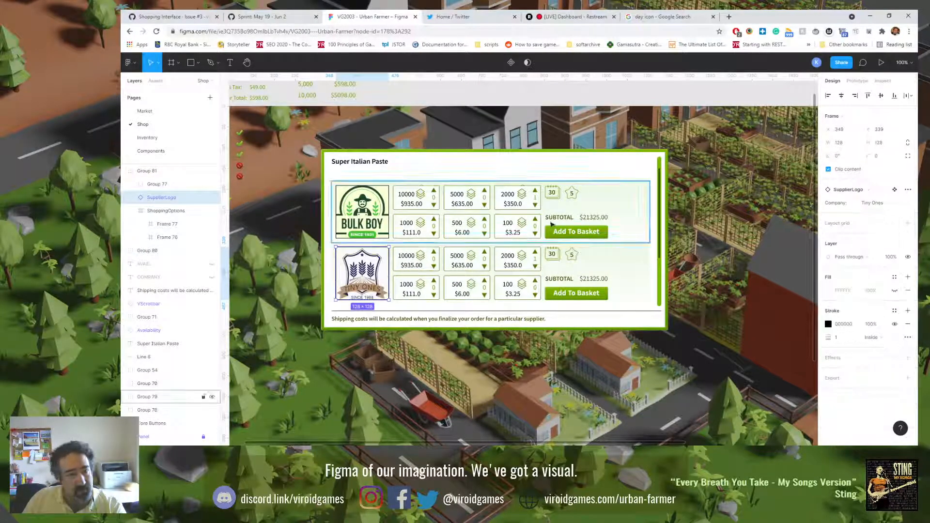
click(304, 271)
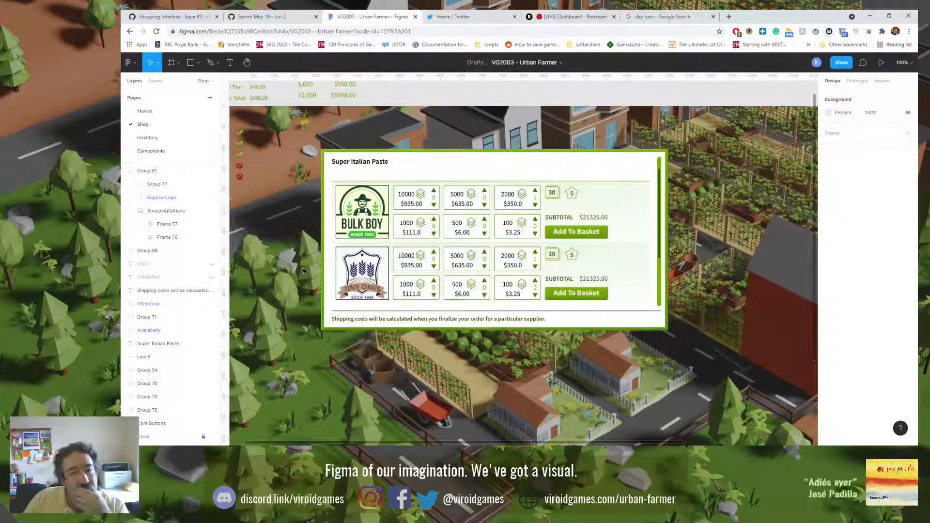
Step: Change the number in the second row's calendar ETA icon to 12
double_click(552, 257)
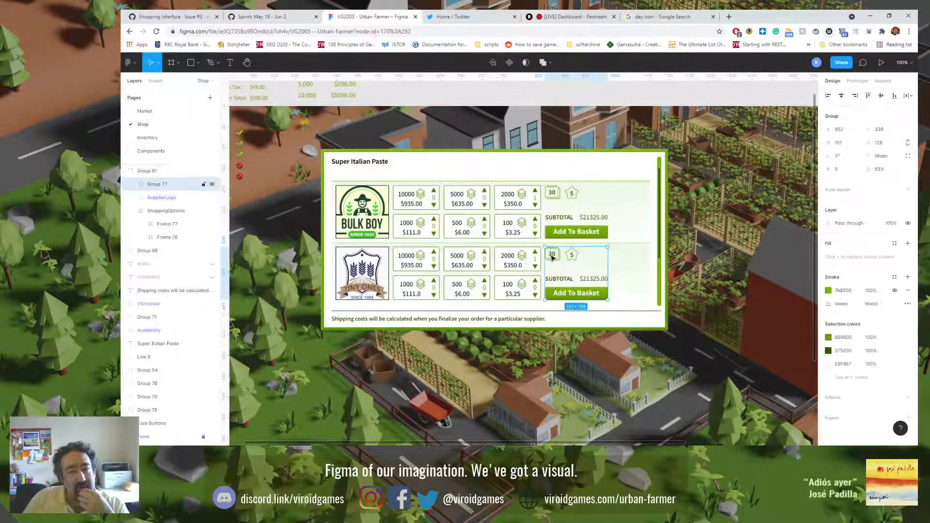
double_click(552, 257)
double_click(553, 257)
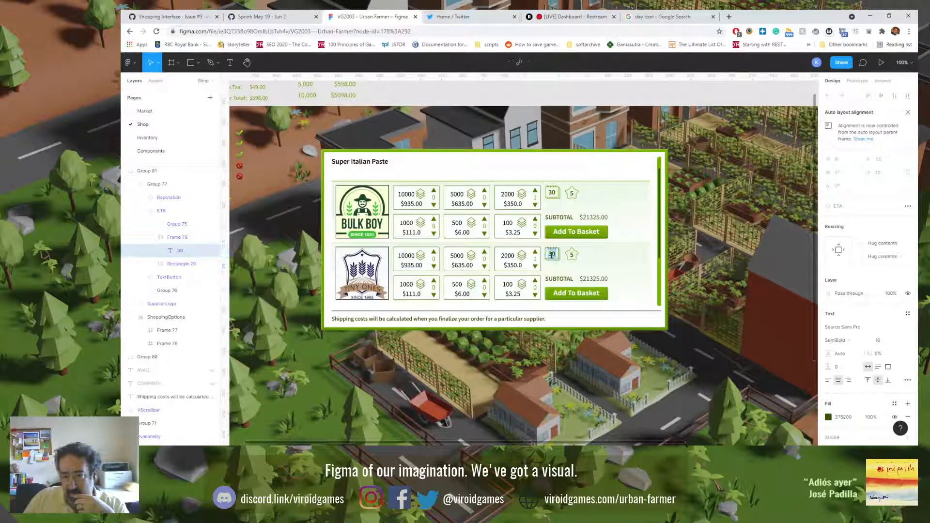
text(12)
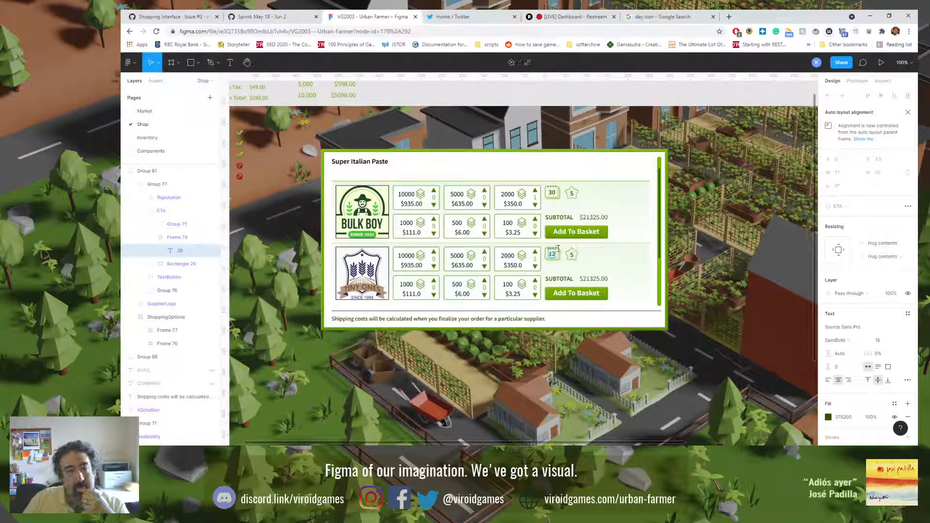
key(Escape)
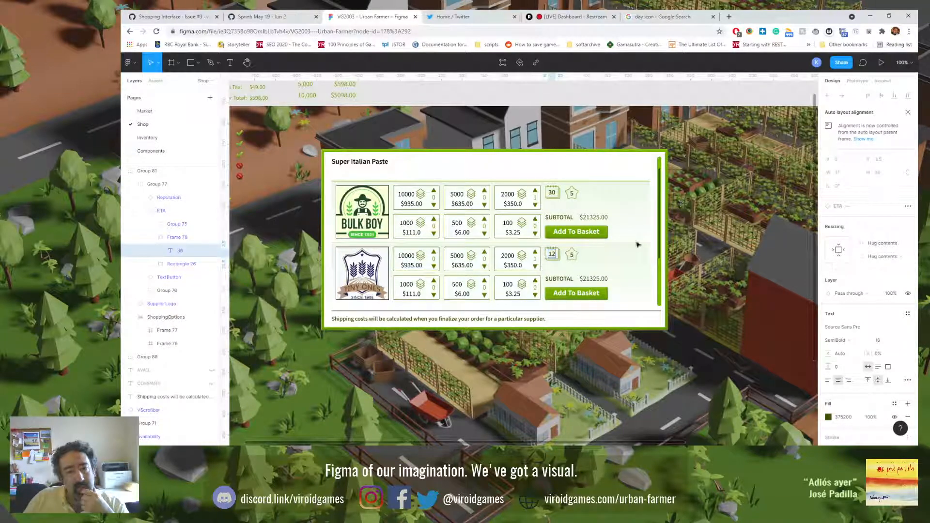
Step: Set the second row's star reputation to 1 and its subtotal to $11325.00
double_click(572, 260)
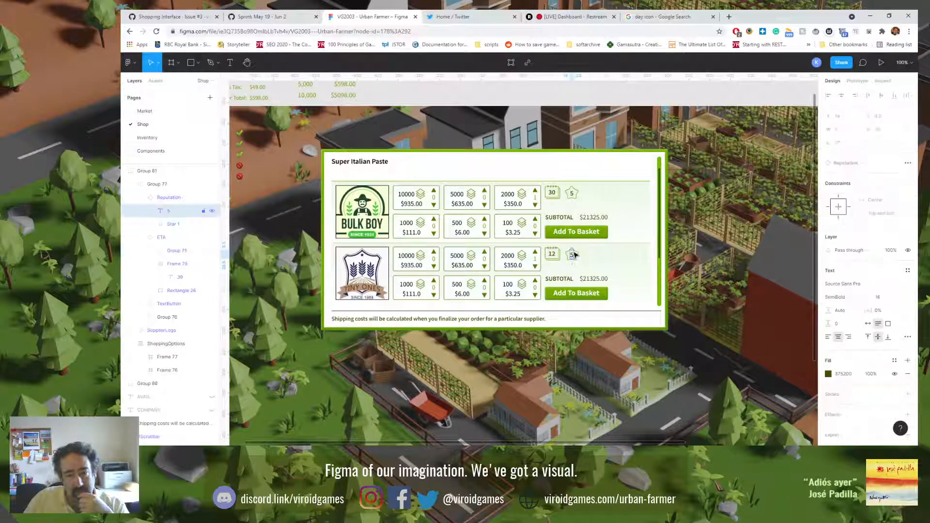
double_click(572, 257)
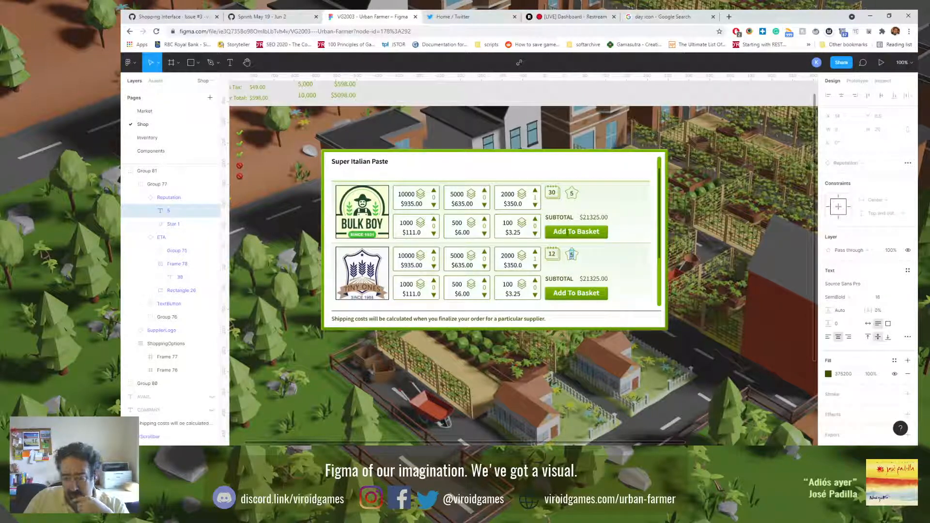
text(1)
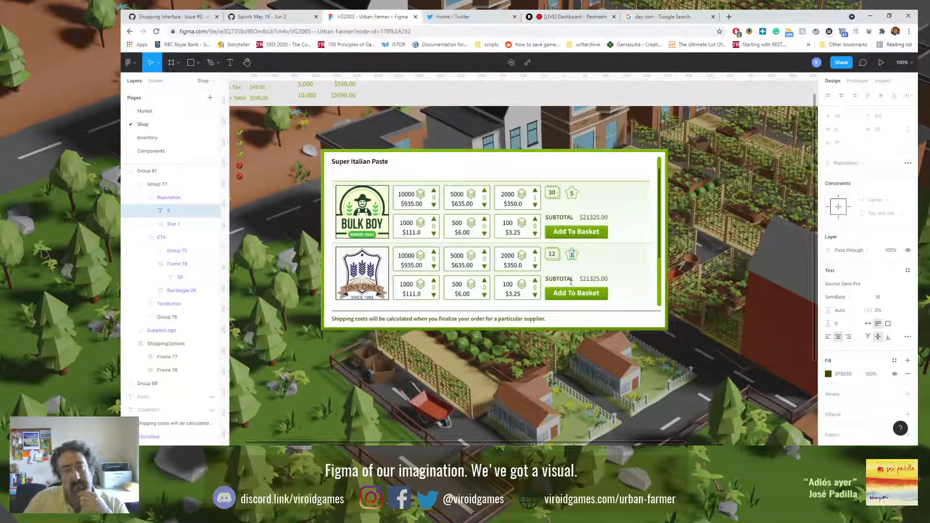
click(592, 276)
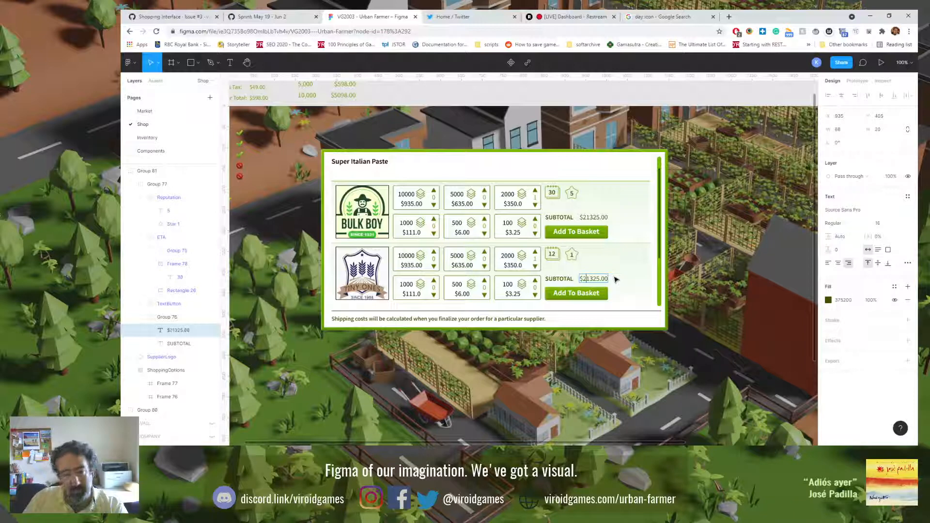
key(Escape)
key(Escape)
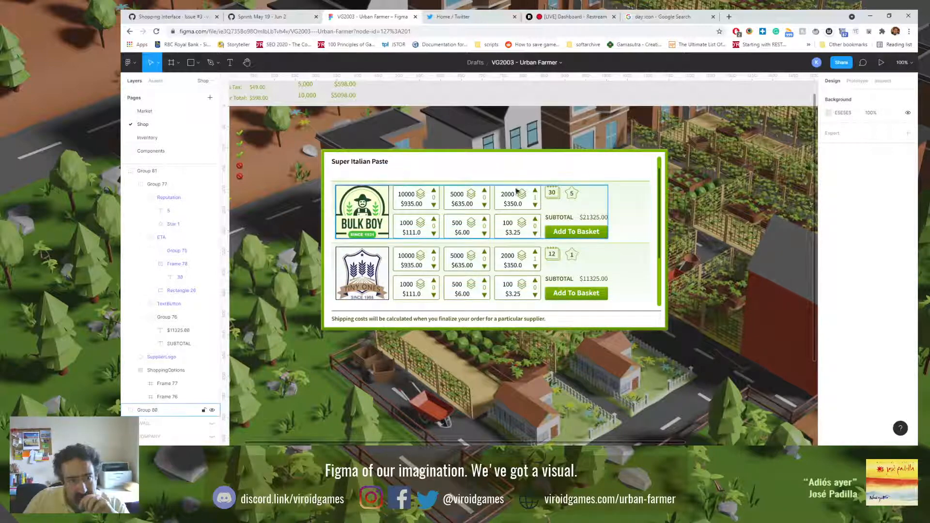
Step: Examine the background groups behind the two supplier rows, checking their edges and the spacing to the scrollbar and divider line
click(631, 195)
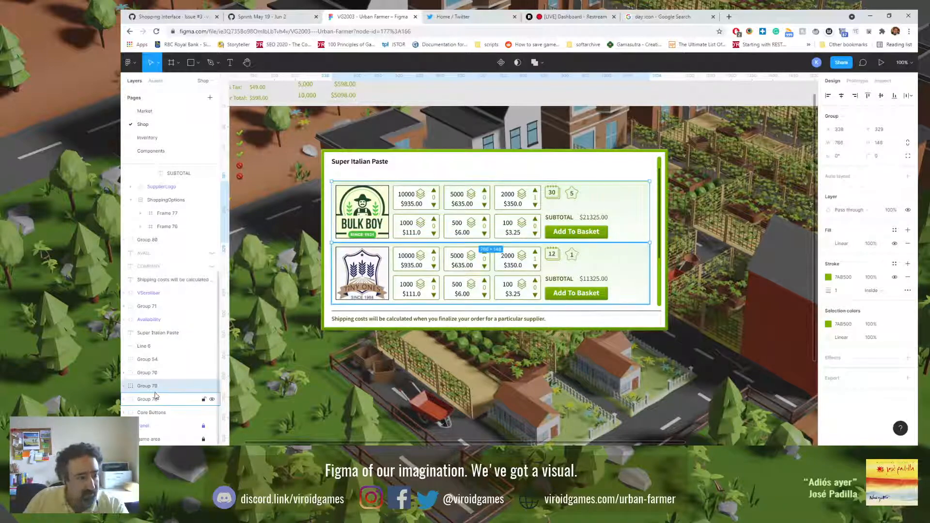
shift+click(642, 274)
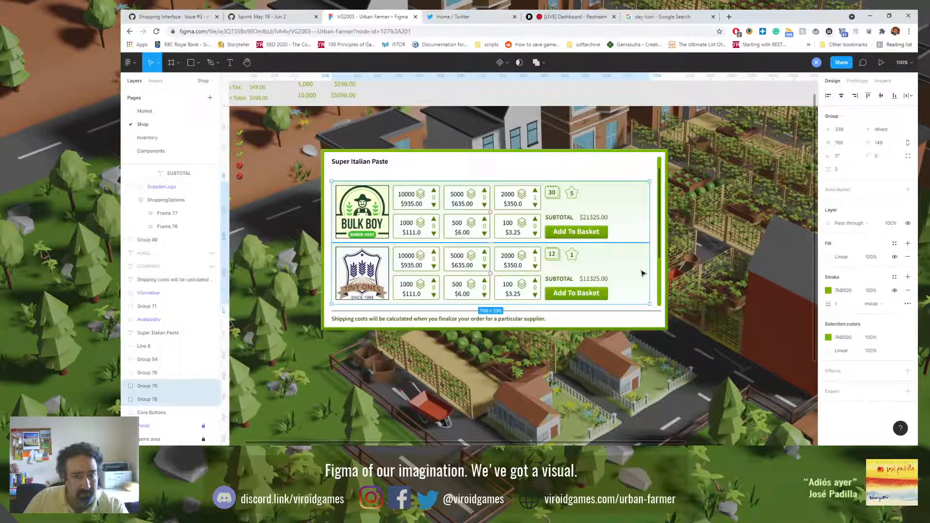
click(740, 233)
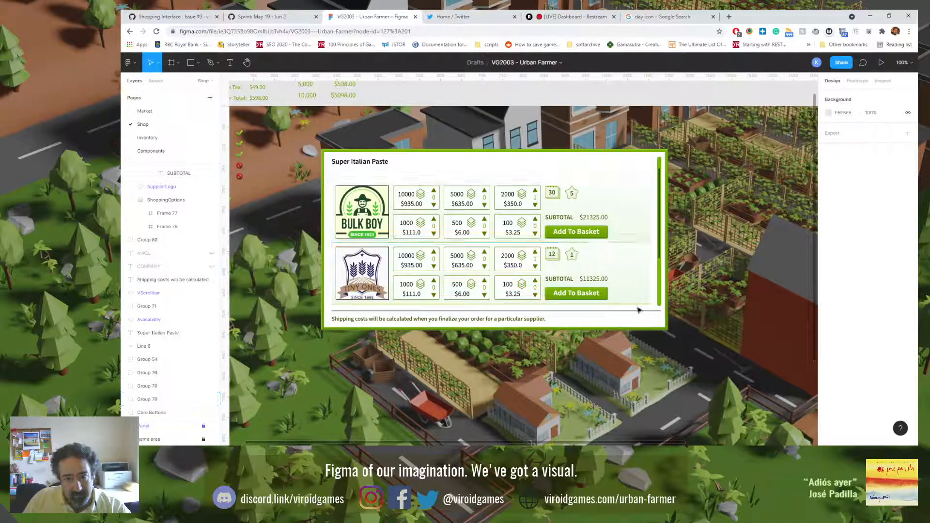
click(640, 242)
scroll(641, 242, up, 10)
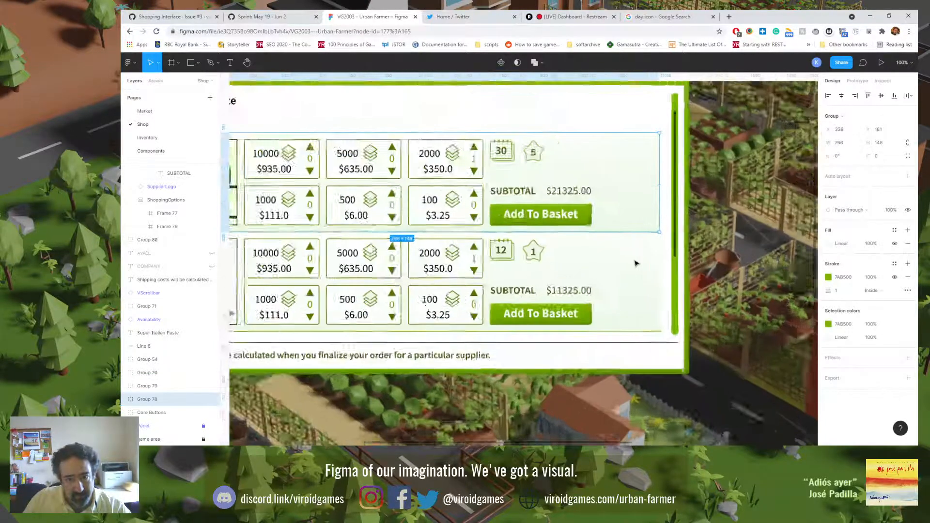
click(724, 166)
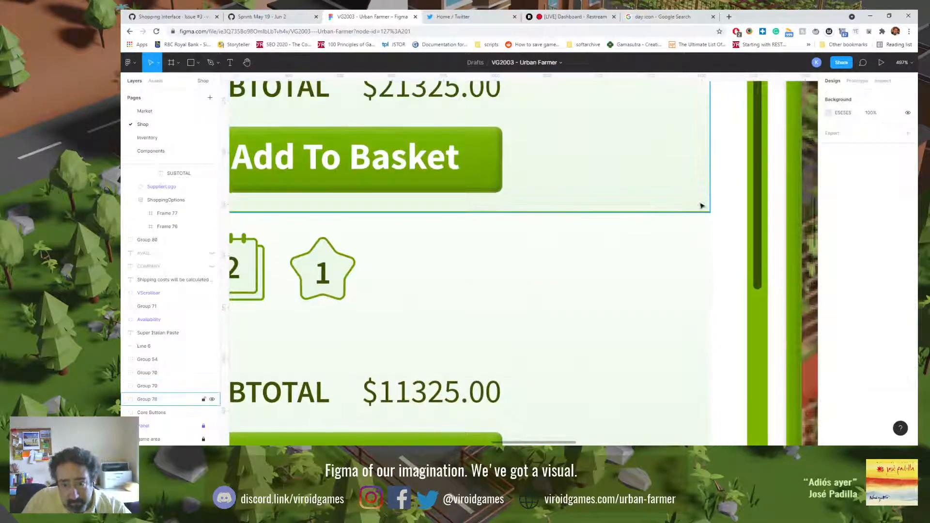
scroll(685, 282, down, 5)
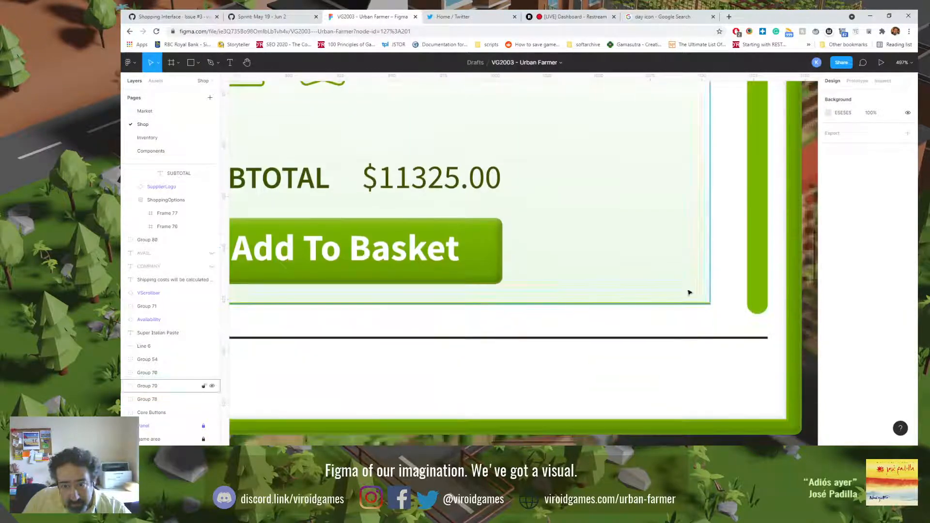
scroll(678, 315, up, 6)
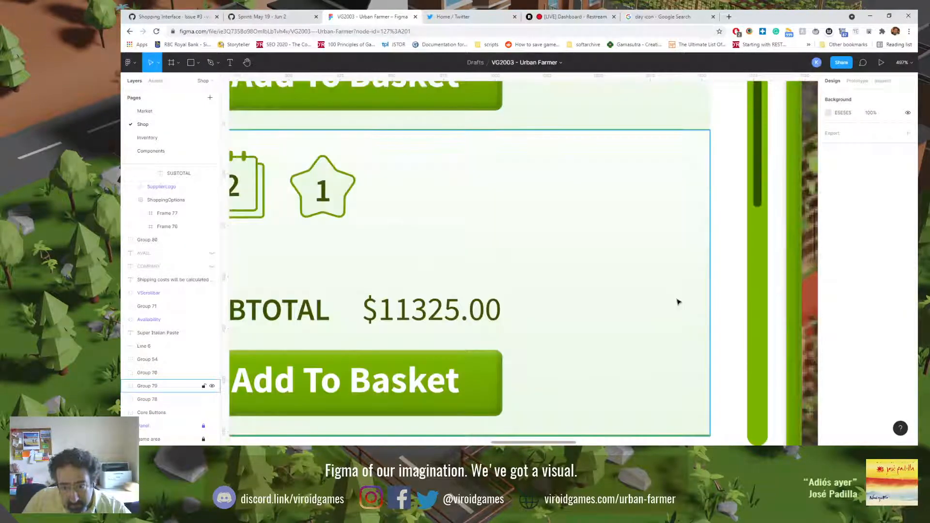
Step: Move the second supplier row's background group down to Y 330, just below the green divider line
click(705, 300)
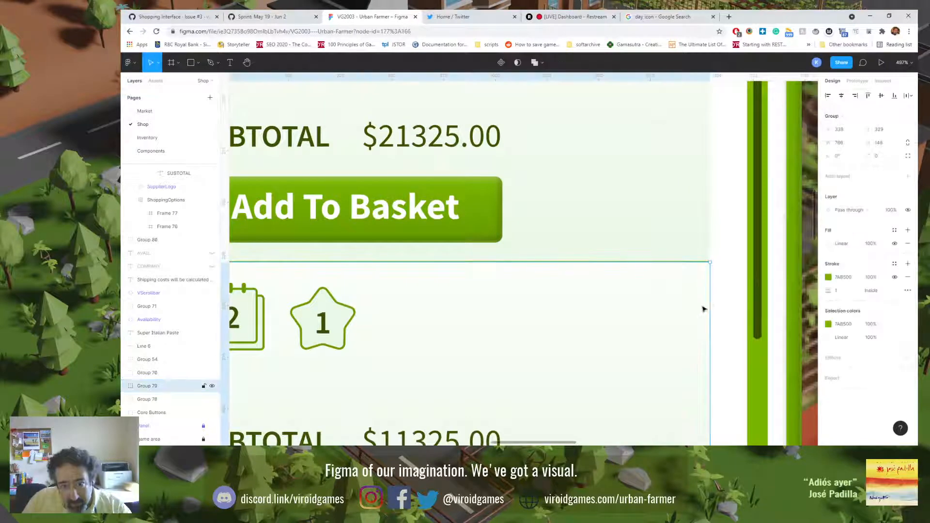
click(720, 304)
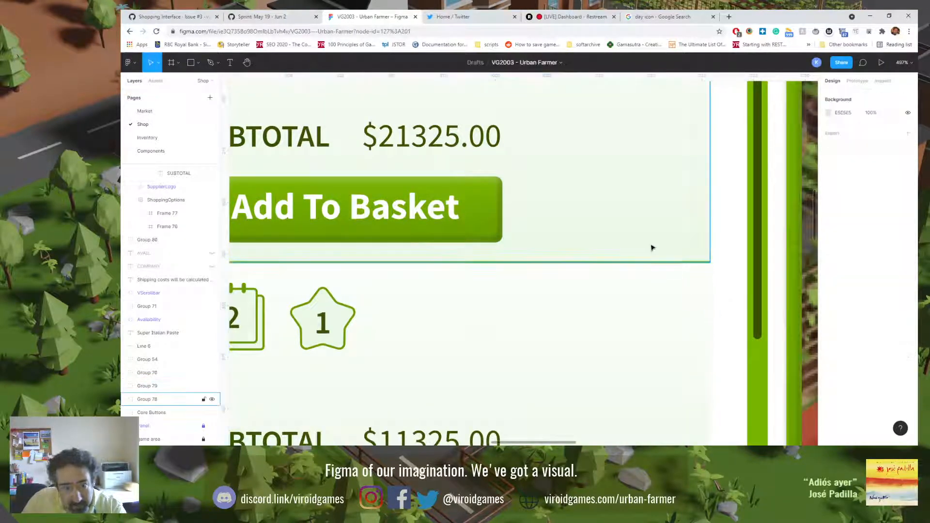
click(685, 284)
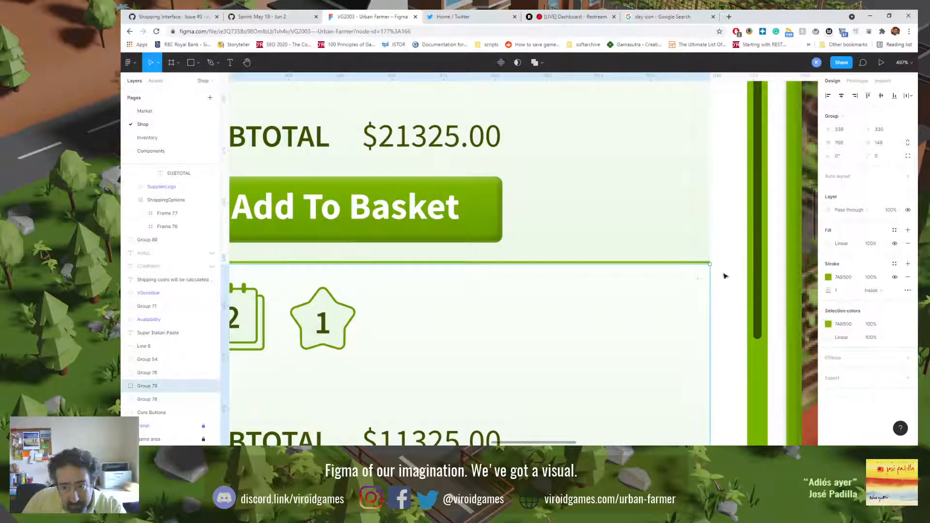
click(725, 276)
click(694, 282)
scroll(694, 283, up, 3)
scroll(695, 282, up, 4)
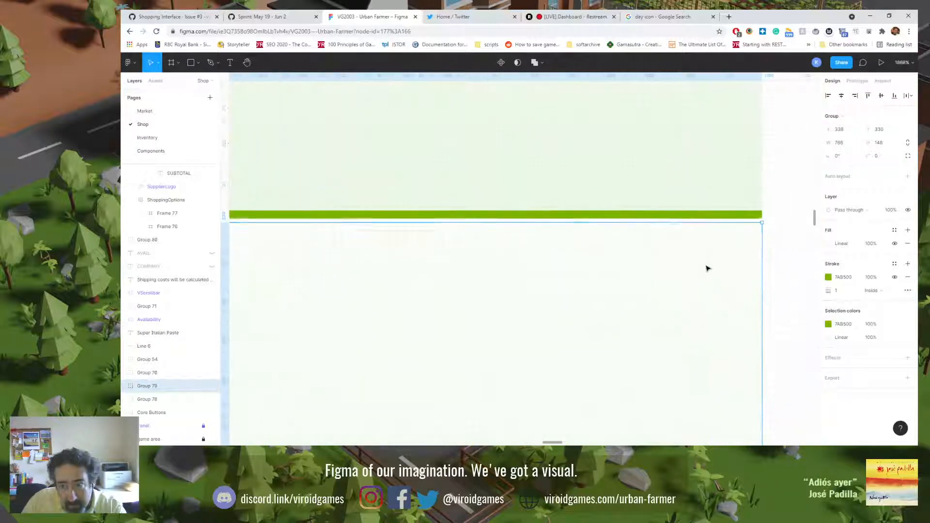
Step: Try the Center, Inside and Outside stroke alignments on the green divider line beneath the first supplier row
double_click(711, 203)
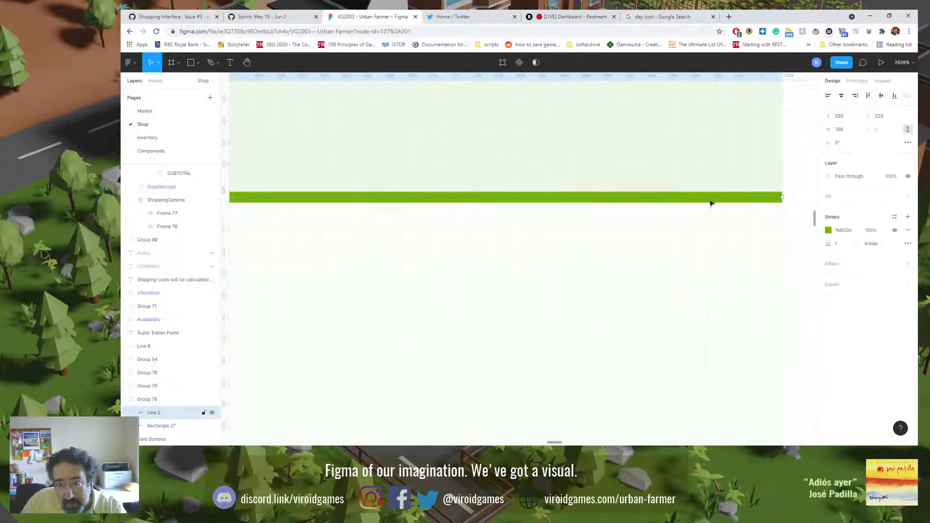
click(883, 244)
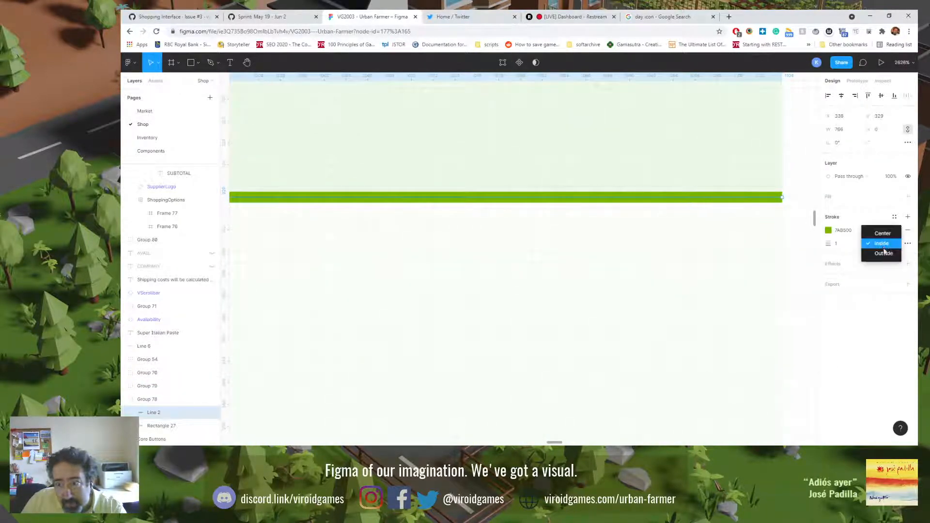
click(883, 234)
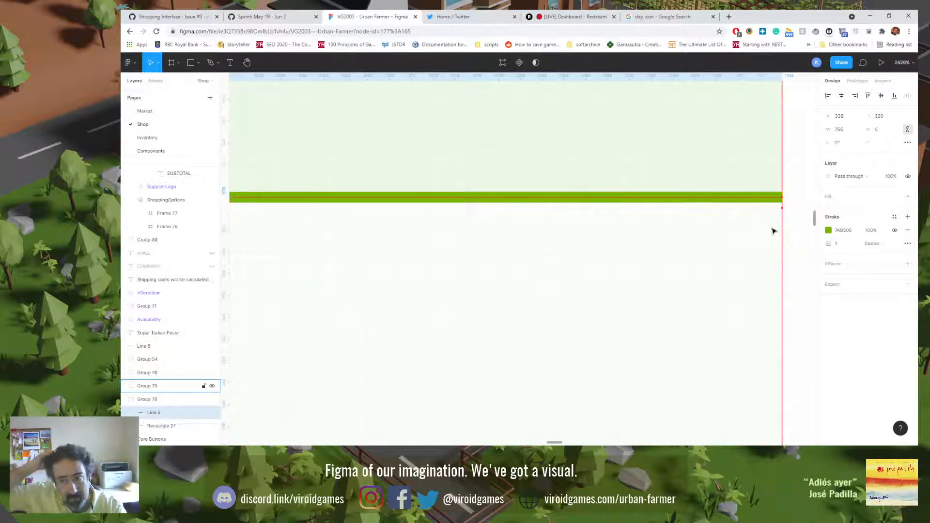
click(872, 243)
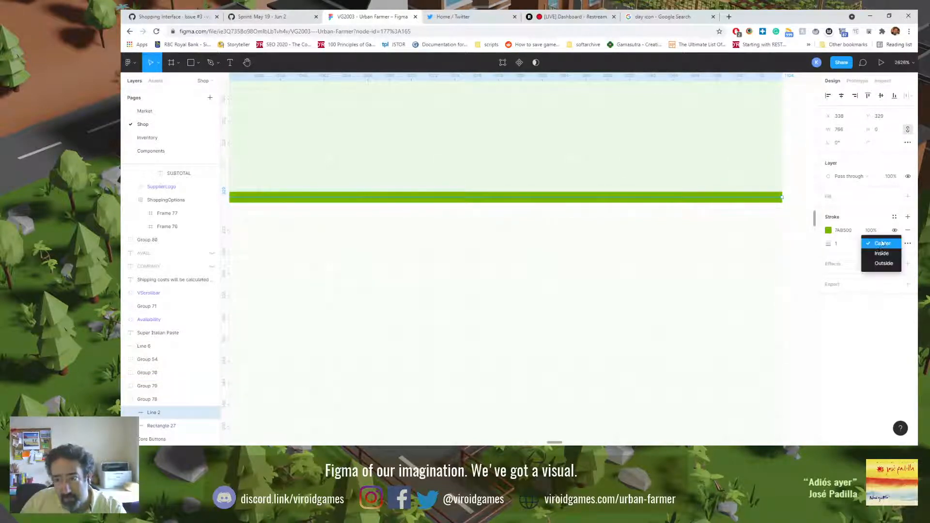
click(881, 256)
click(880, 255)
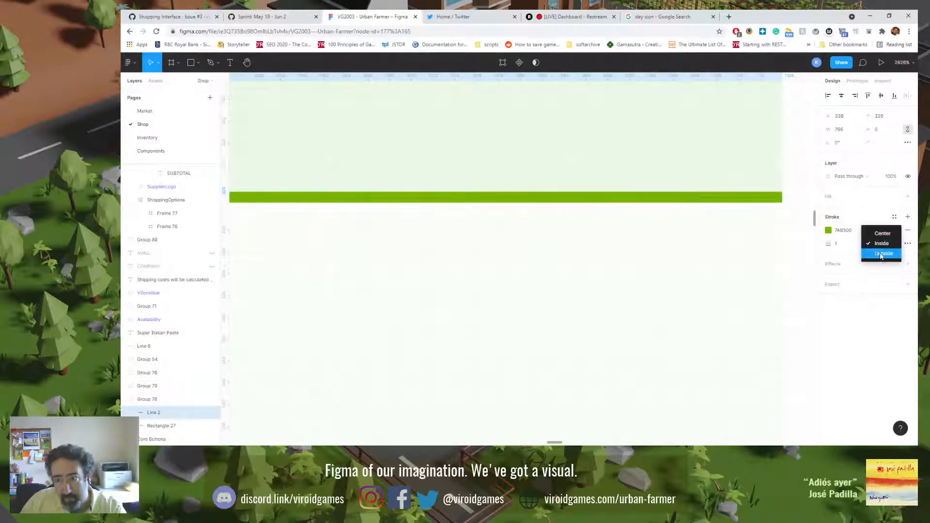
click(883, 255)
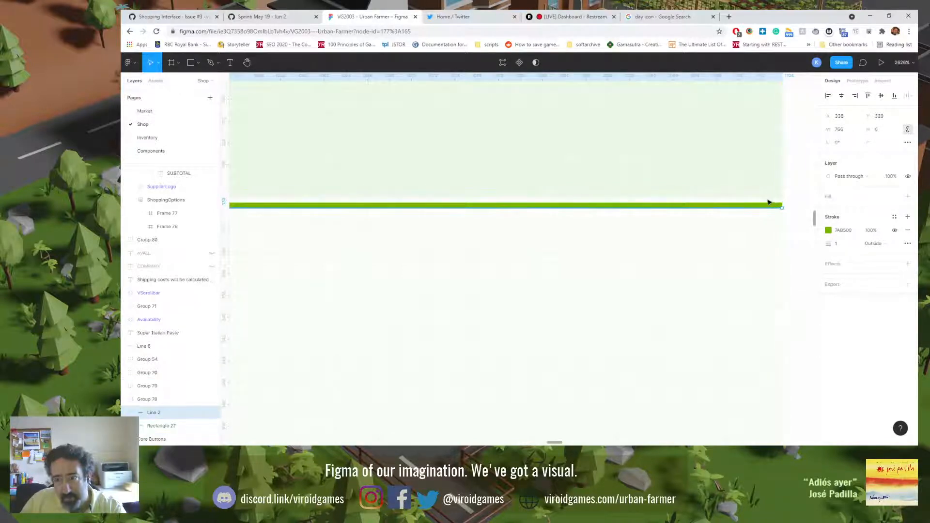
key(shift+Up)
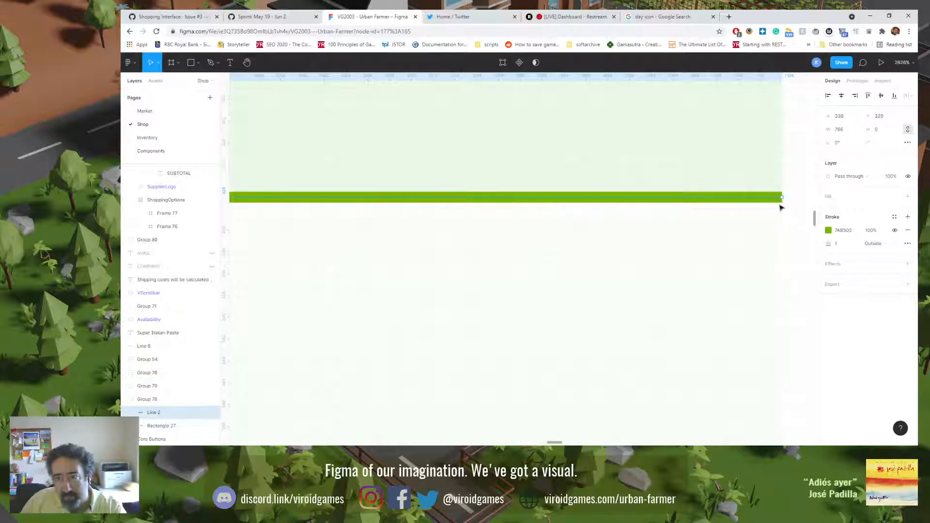
Step: Align the divider line's stroke to Center and try the Round and Square caps before restoring None
click(872, 244)
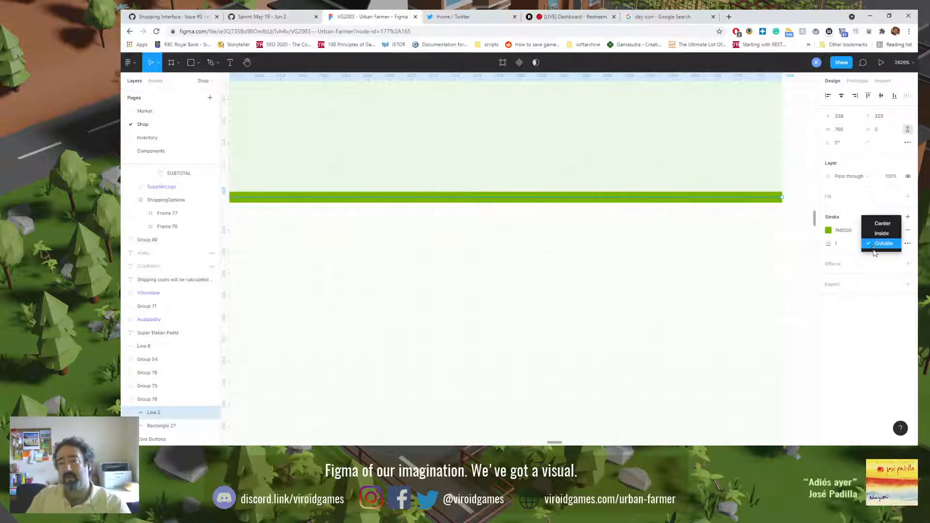
click(878, 223)
click(907, 244)
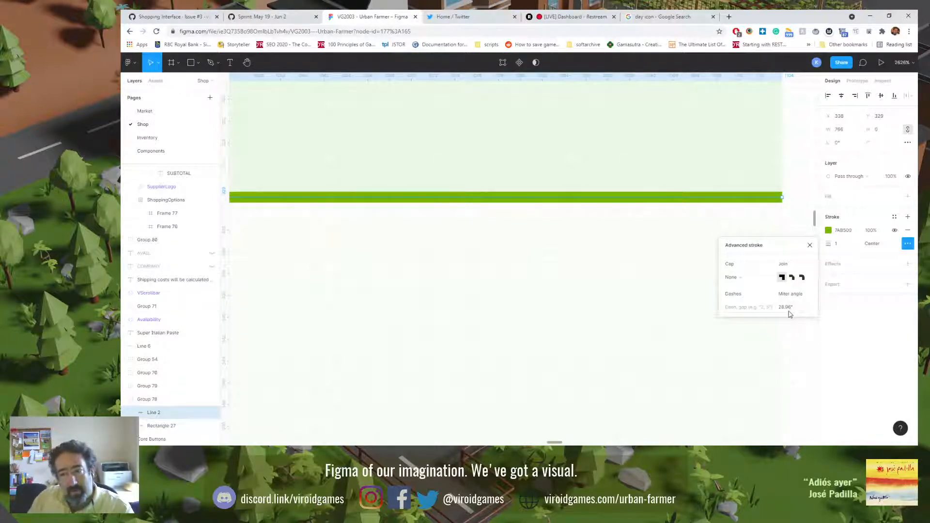
click(731, 278)
click(743, 287)
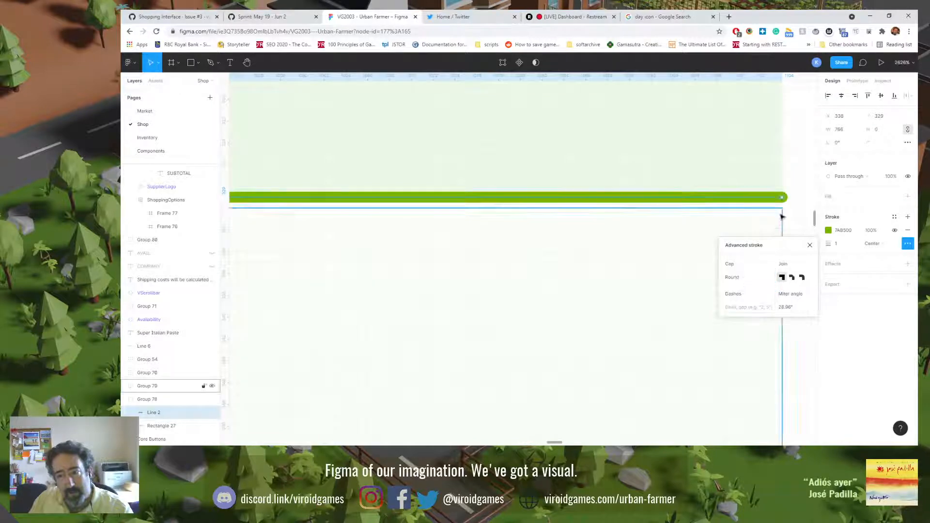
click(755, 278)
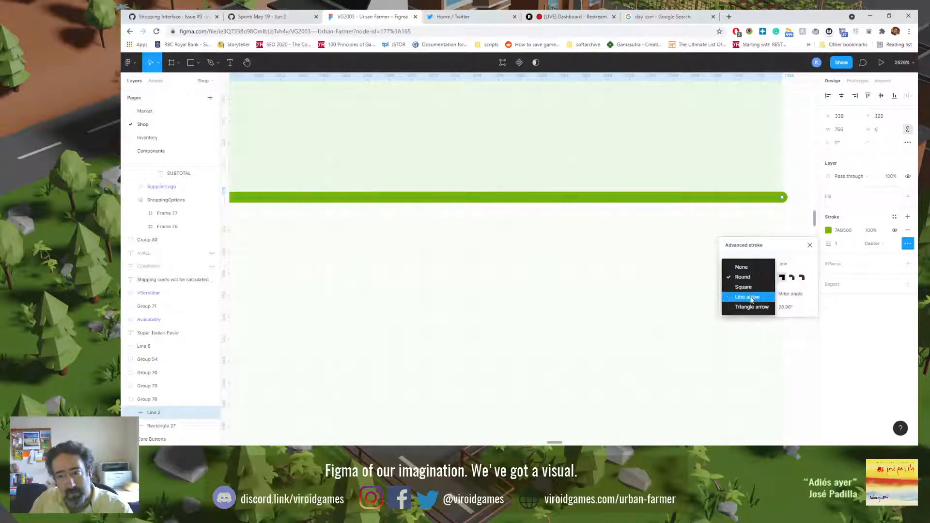
click(749, 290)
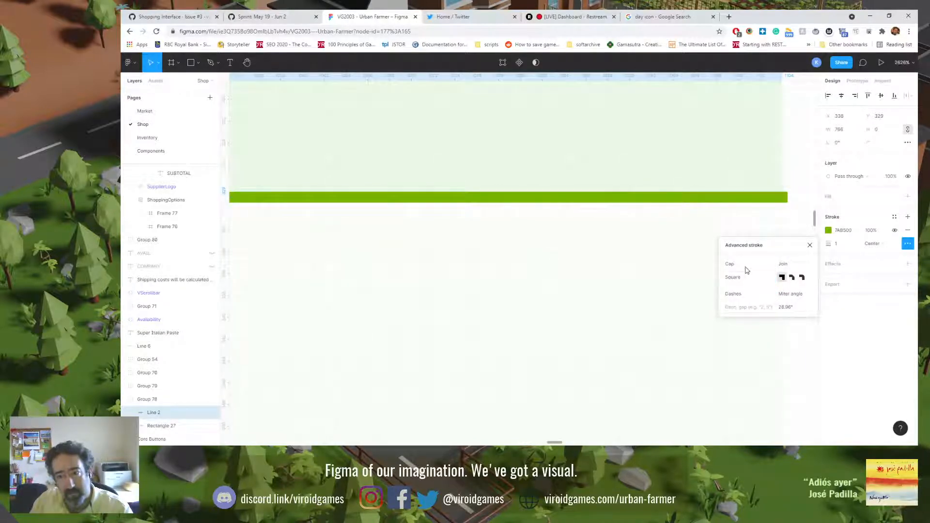
click(744, 277)
click(748, 256)
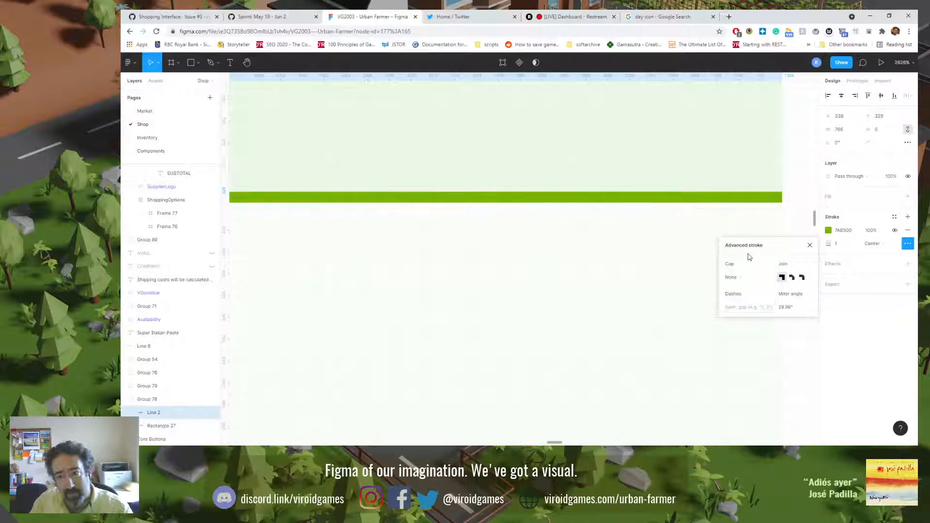
click(851, 333)
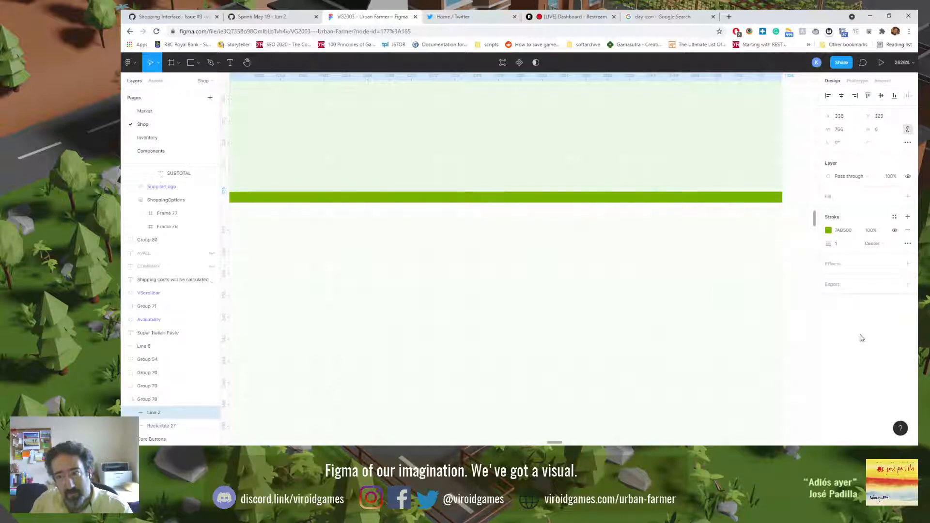
Step: Set the divider line's stroke width to 0.5 and its stroke alignment to Outside
click(842, 248)
text(0.5)
key(Return)
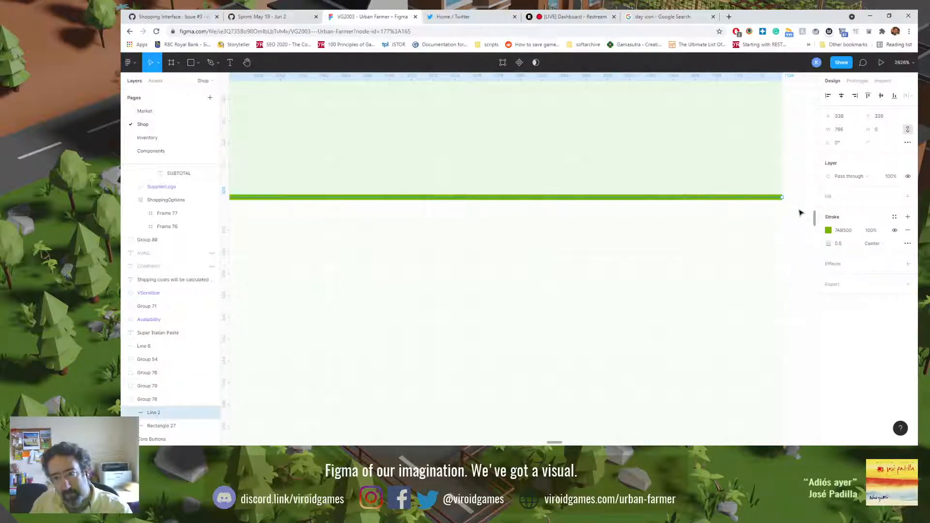
click(870, 244)
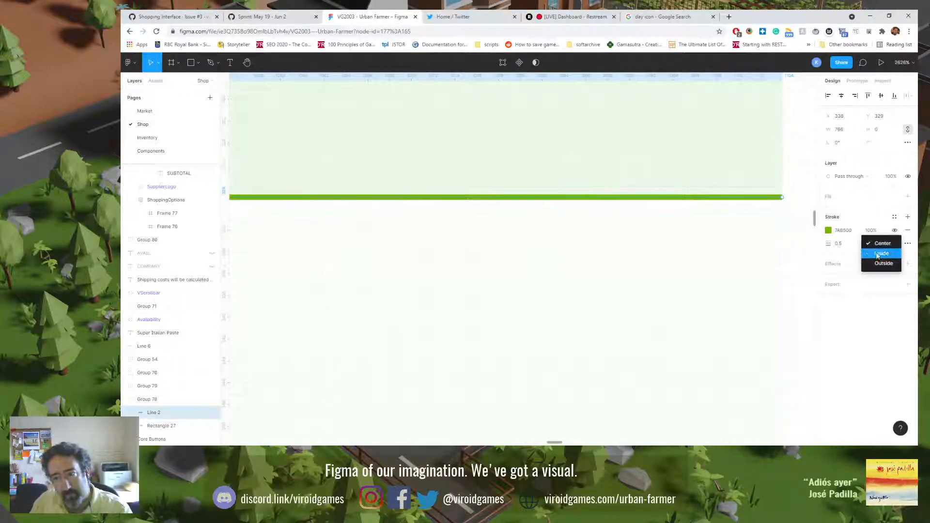
click(878, 255)
click(879, 245)
click(880, 253)
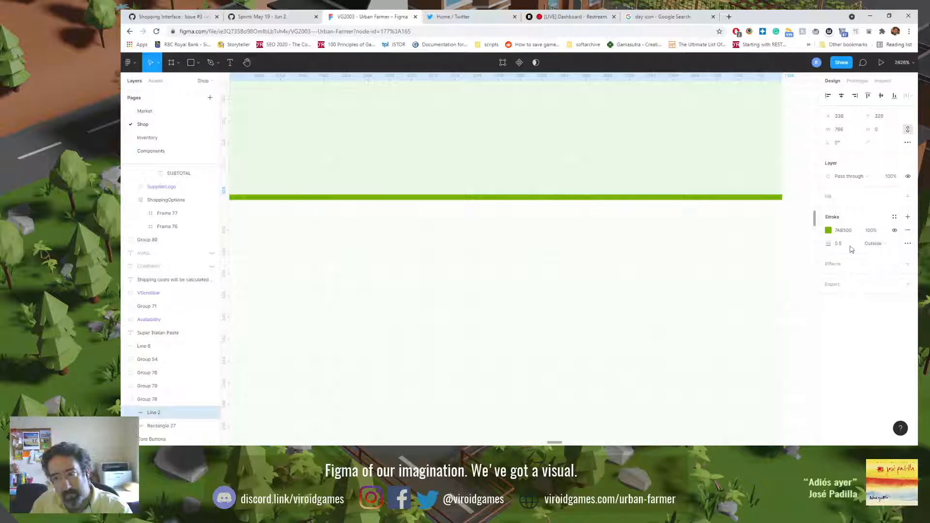
Step: Try a black inside stroke of 1 on the first row's background rectangle, check its advanced stroke options, and remove it
click(770, 171)
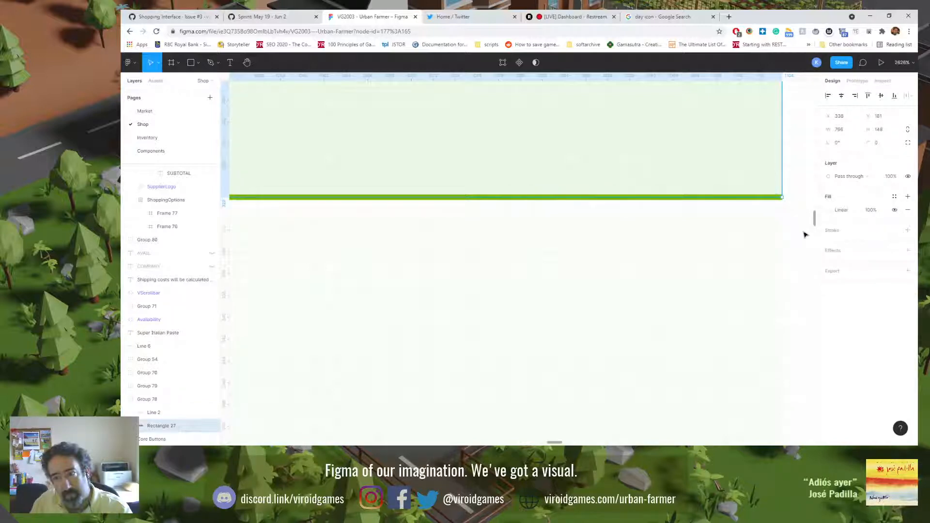
scroll(806, 250, up, 5)
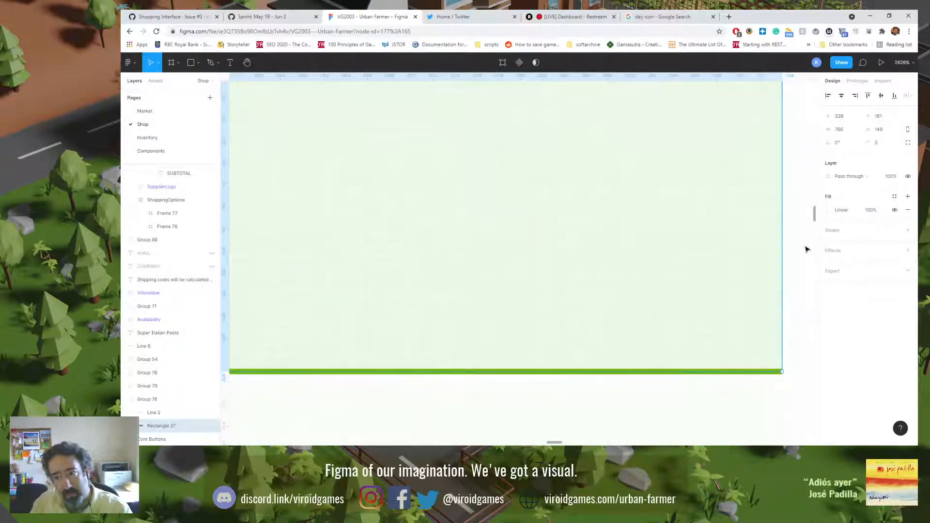
scroll(806, 250, down, 3)
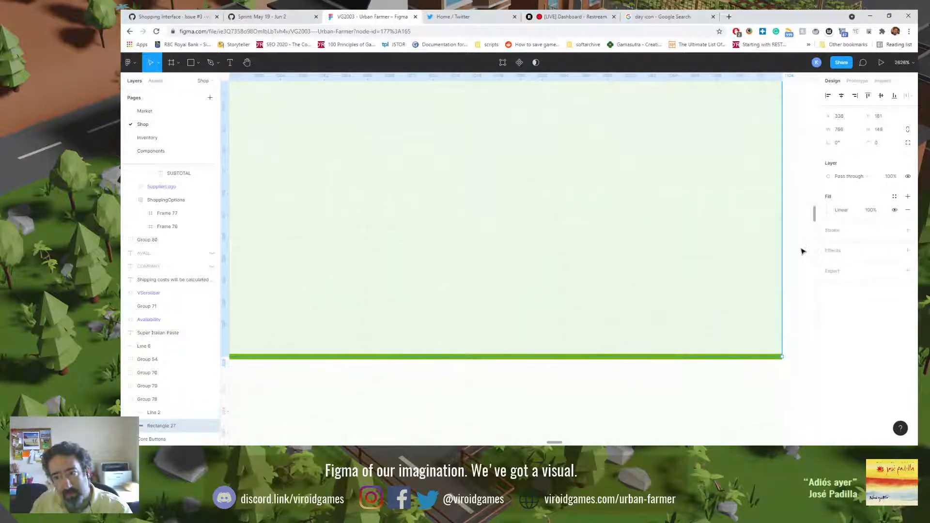
click(854, 231)
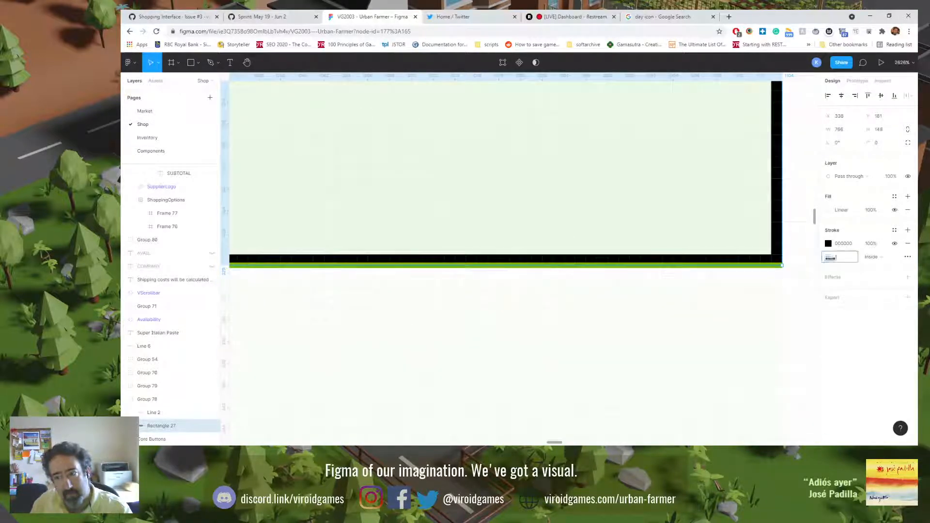
click(908, 257)
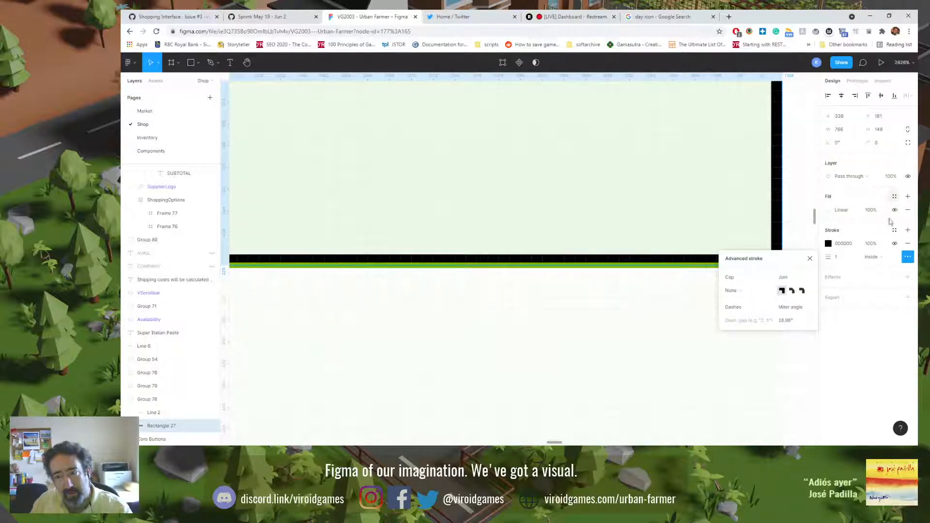
click(856, 327)
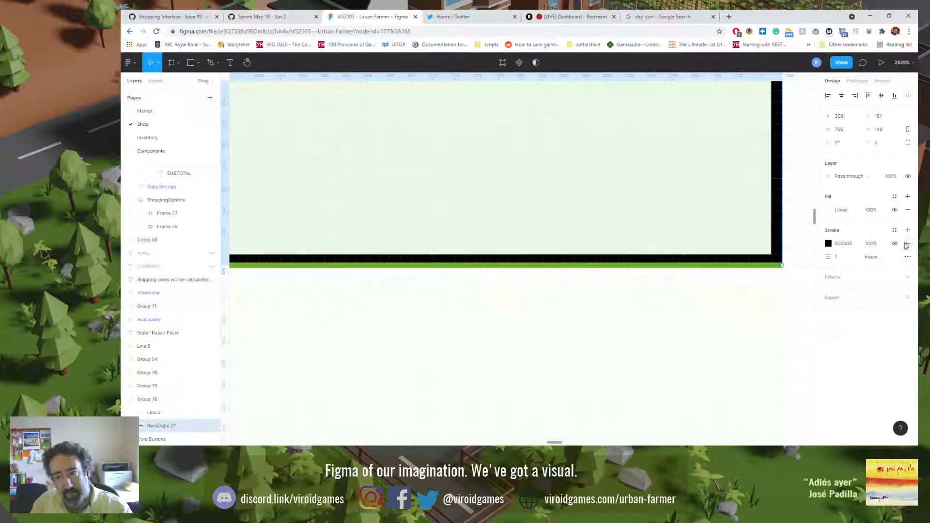
click(908, 243)
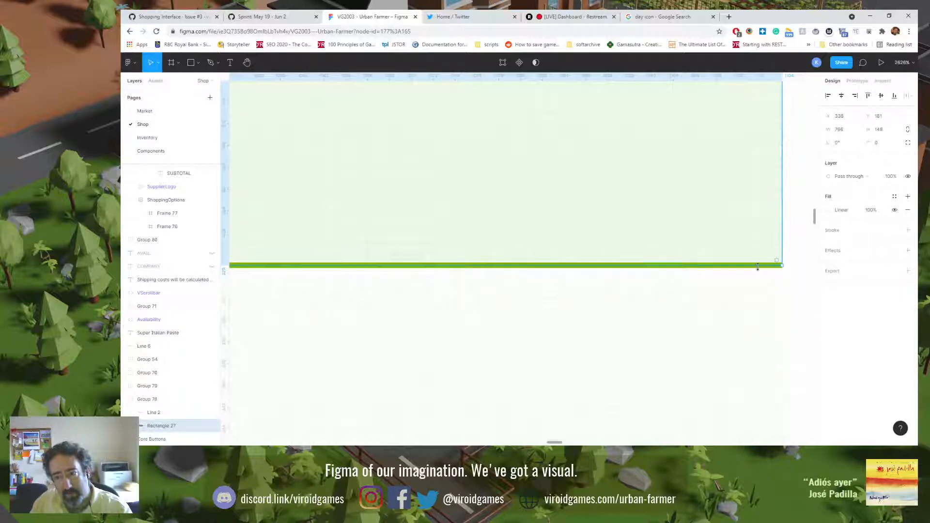
Step: Inspect the first row's background group and its rectangle where they meet the divider line
click(803, 269)
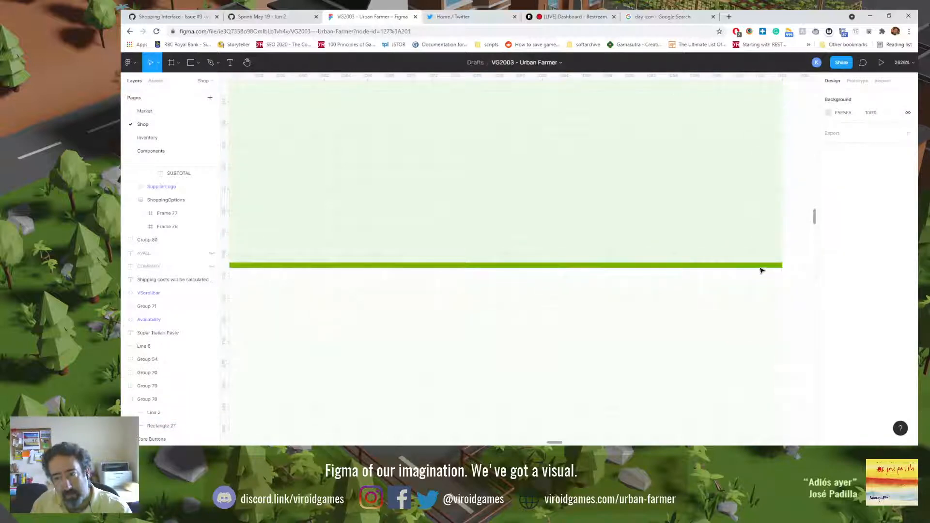
click(757, 266)
click(760, 273)
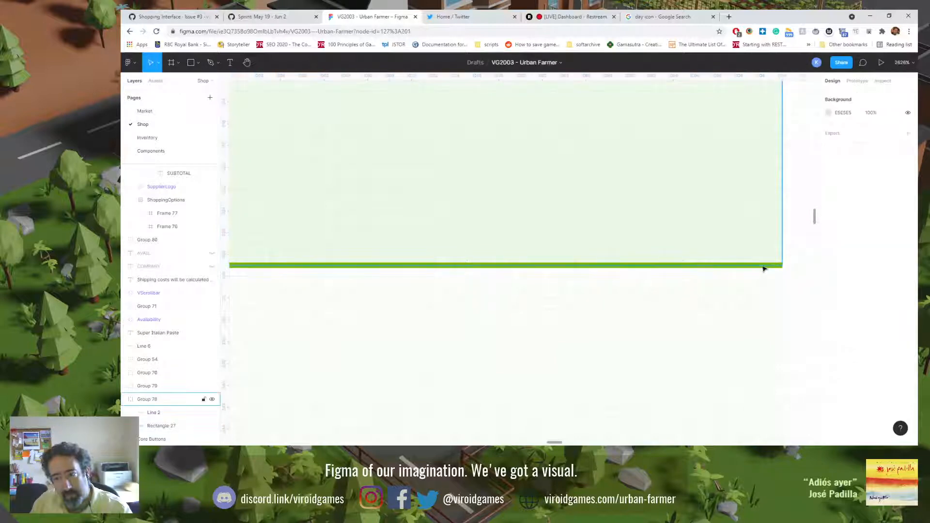
click(761, 265)
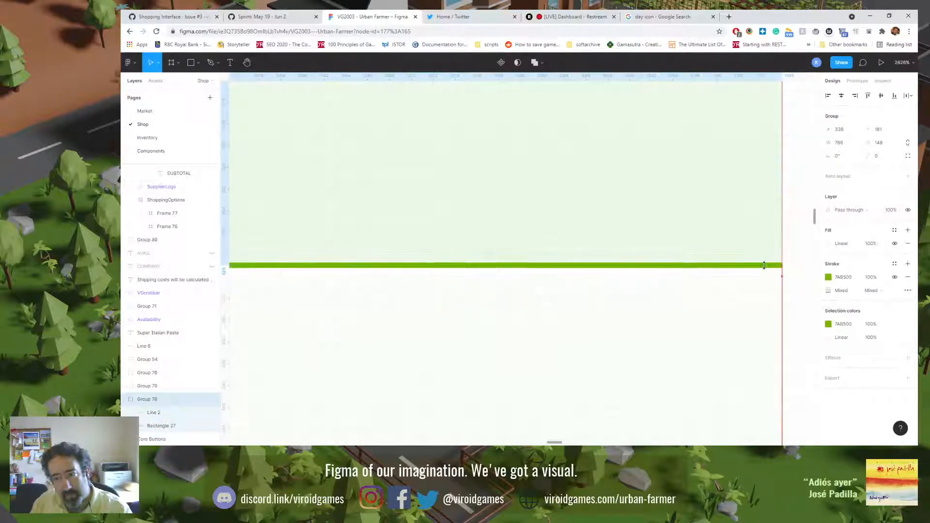
double_click(772, 255)
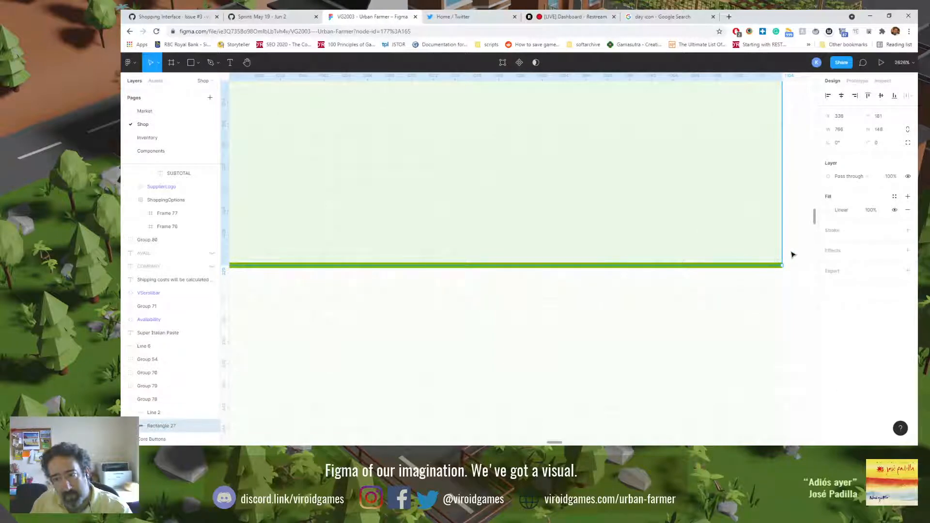
double_click(756, 249)
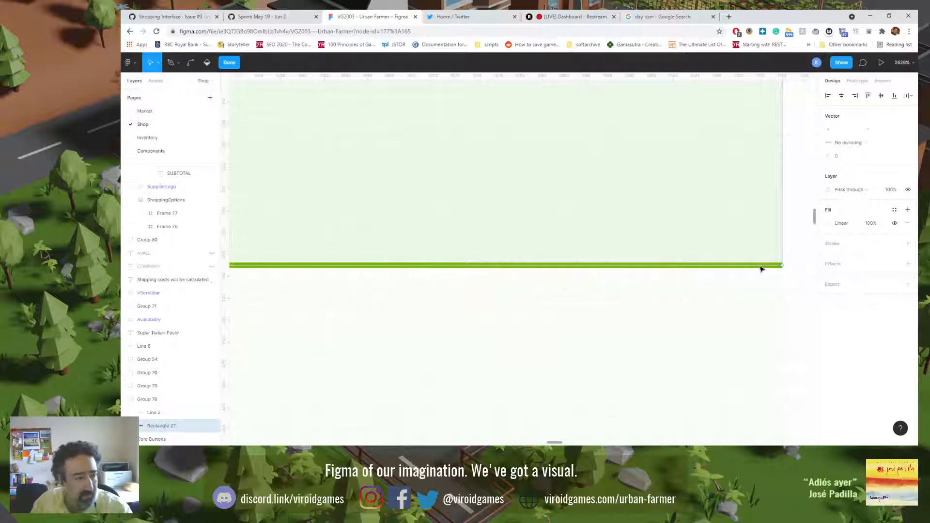
Step: Select the divider line in the first row's background group and set its stroke width to 2
click(173, 414)
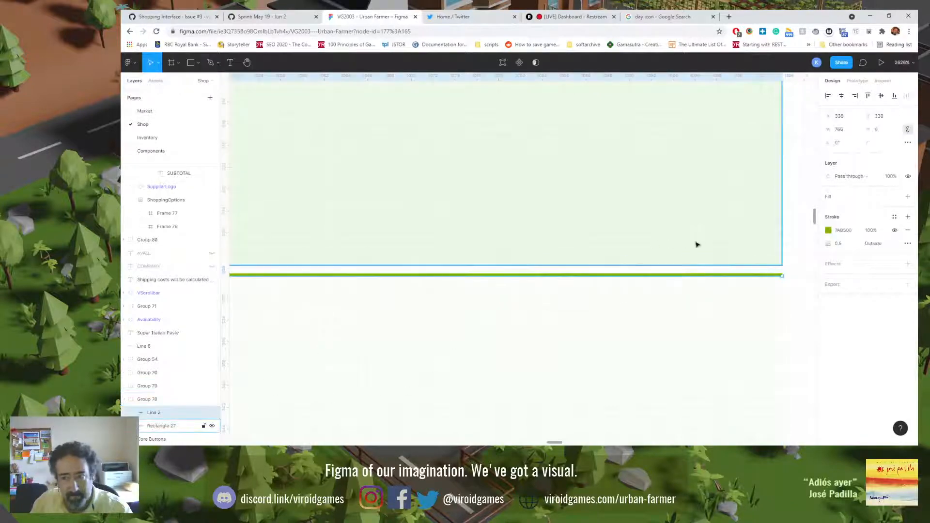
key(Up)
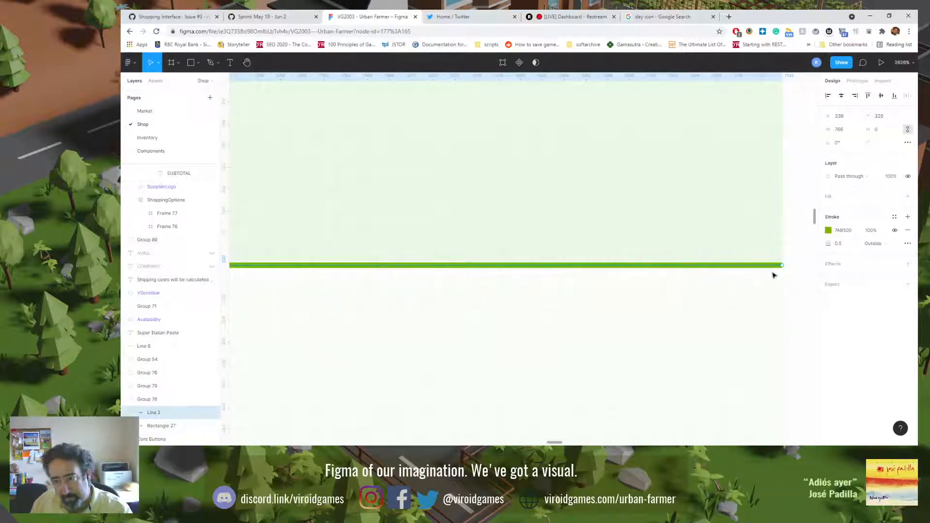
click(848, 246)
key(ctrl+a)
text(2)
key(Return)
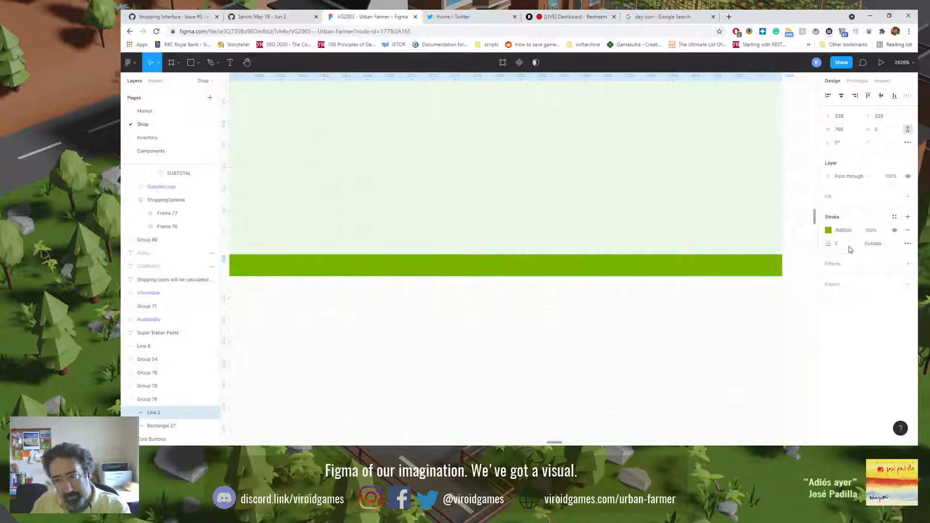
Step: Set the divider line's stroke alignment to Center and its stroke width to 1
click(875, 248)
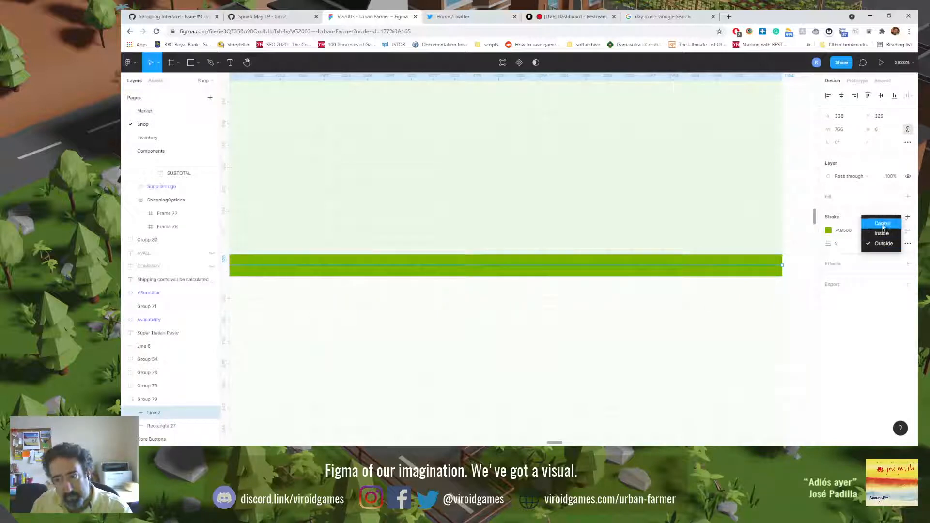
click(882, 227)
click(847, 244)
text(1)
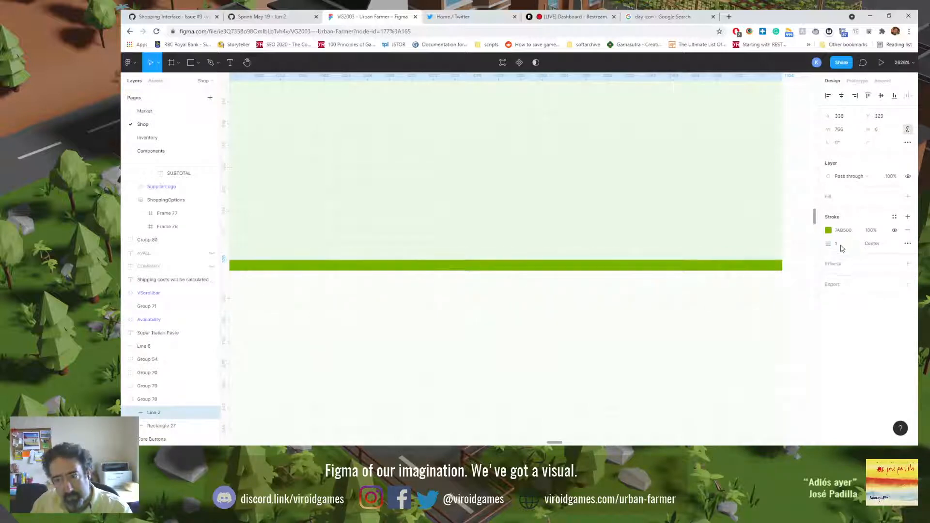
key(Return)
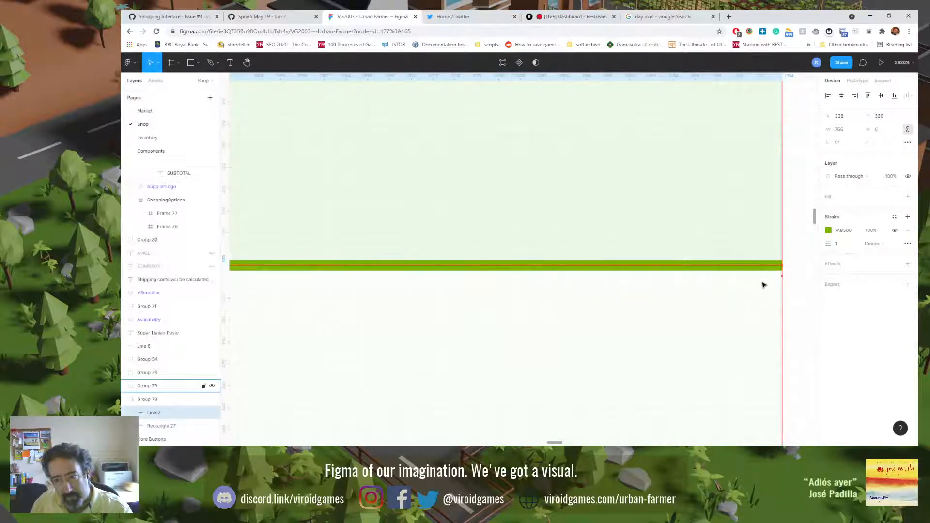
Step: Check where the two row backgrounds meet, reselect the first row's divider line, and set its stroke width to 2
click(753, 238)
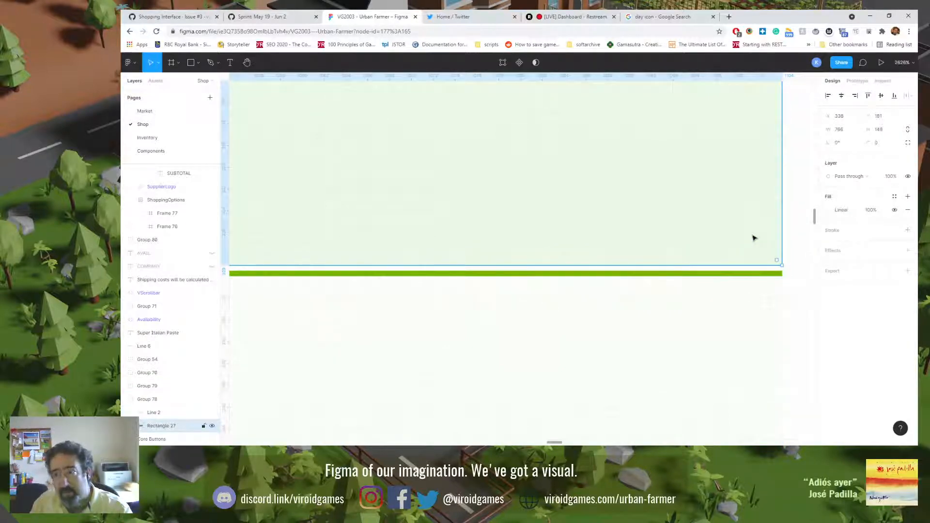
scroll(754, 237, up, 5)
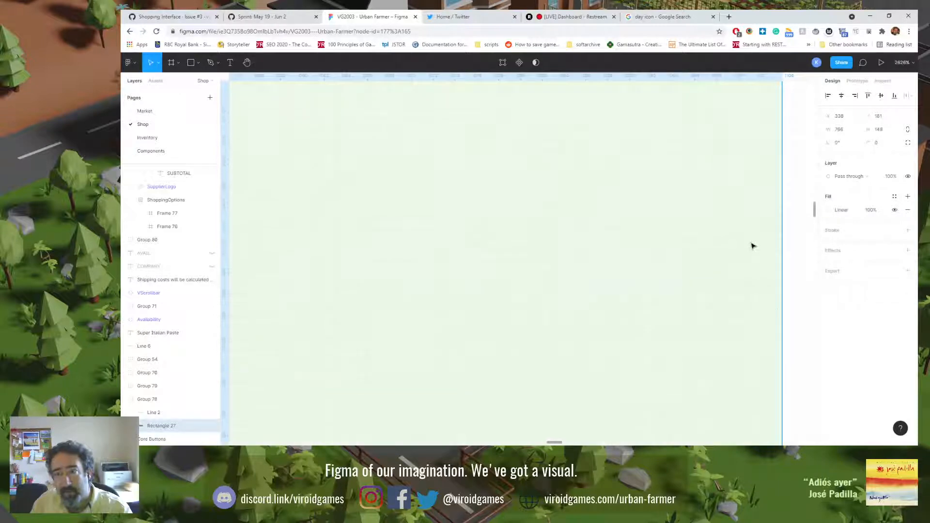
mouse_move(816, 211)
mouse_down()
mouse_move(815, 171)
mouse_move(820, 231)
mouse_move(819, 219)
mouse_up()
click(771, 266)
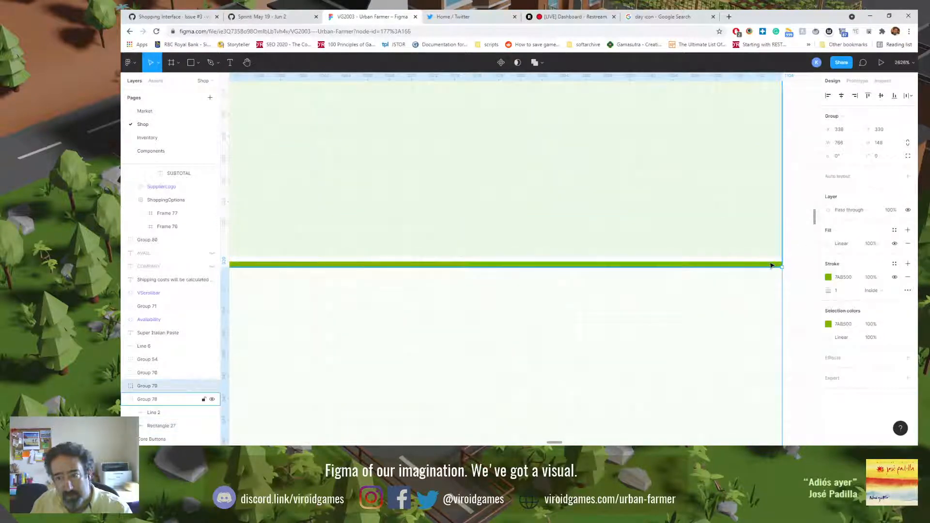
double_click(771, 266)
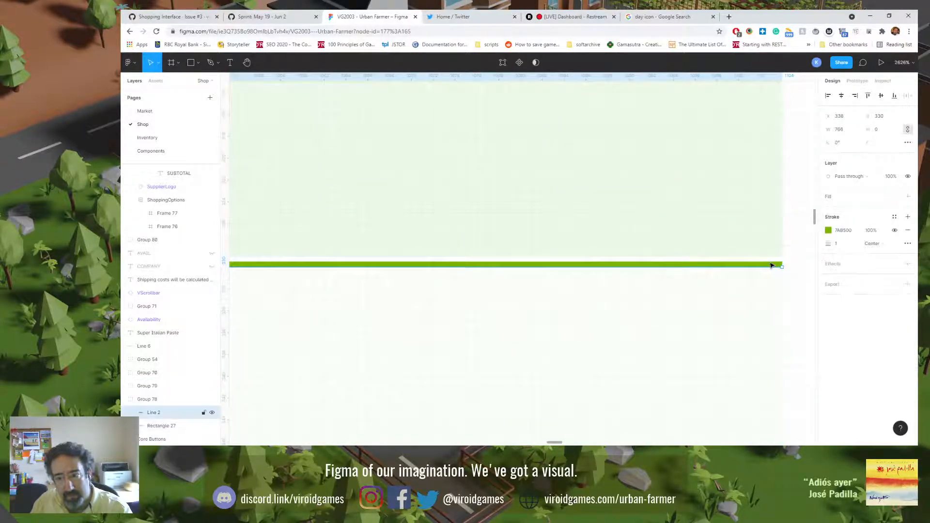
click(841, 243)
text(2)
key(Return)
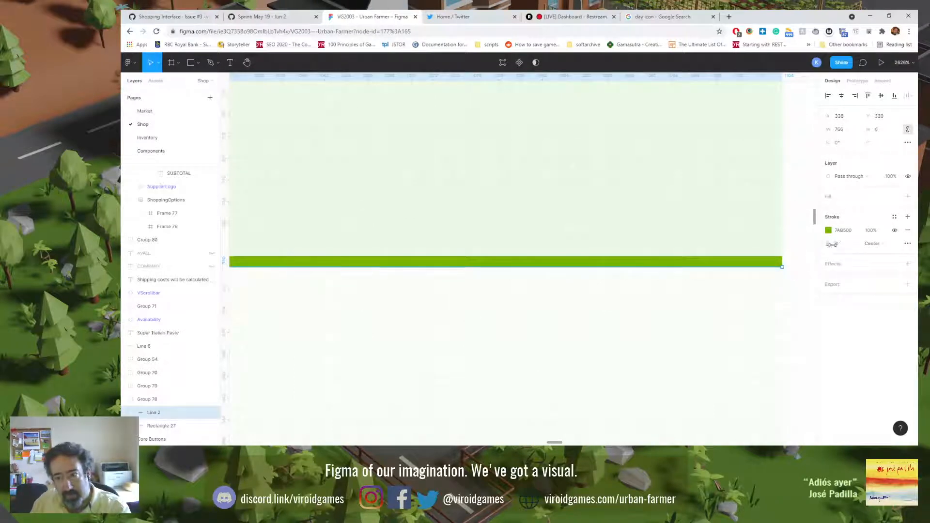
Step: Delete the second row's background group below the divider line
click(793, 289)
click(773, 299)
key(Delete)
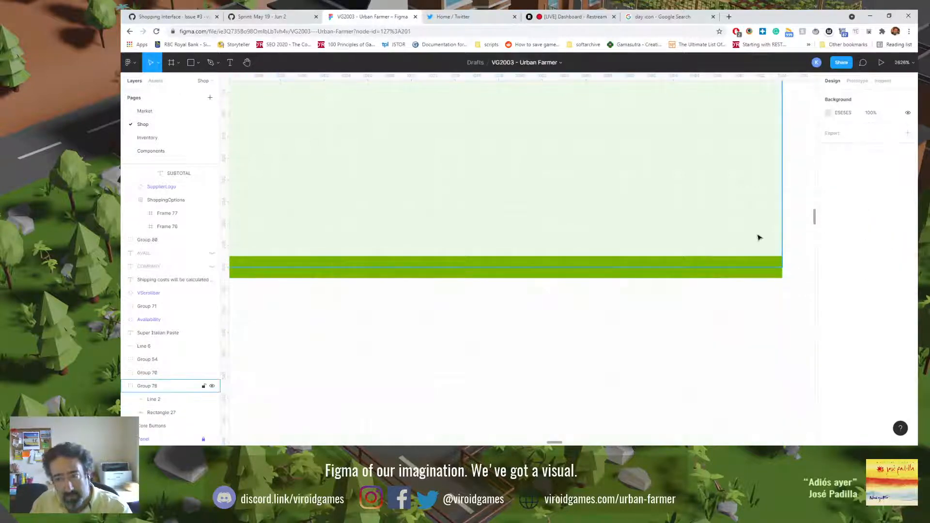
click(760, 238)
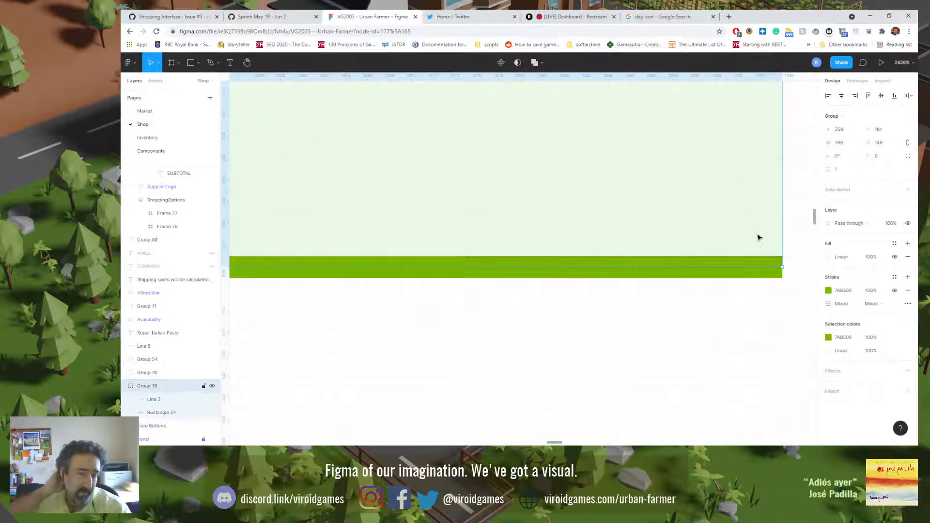
key(Escape)
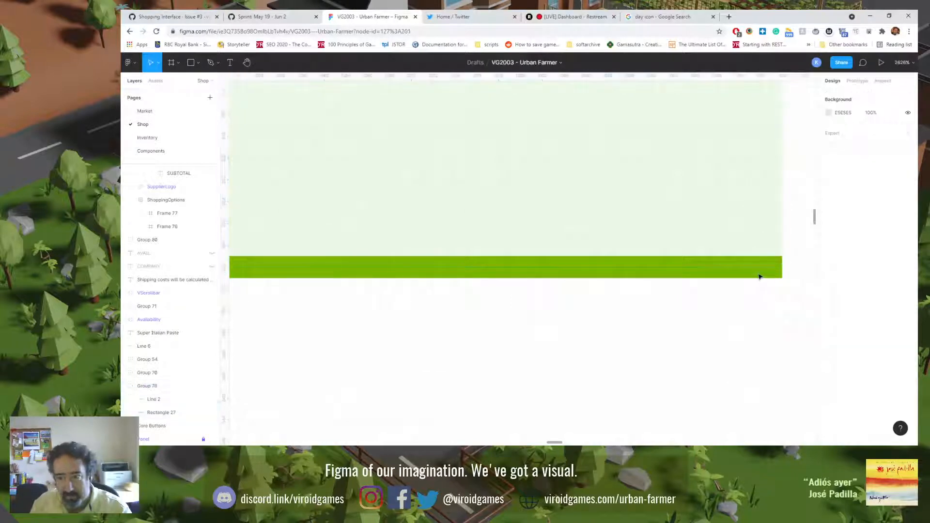
Step: Select the divider line in the remaining background group and set its stroke to width 1 with Inside alignment
click(757, 270)
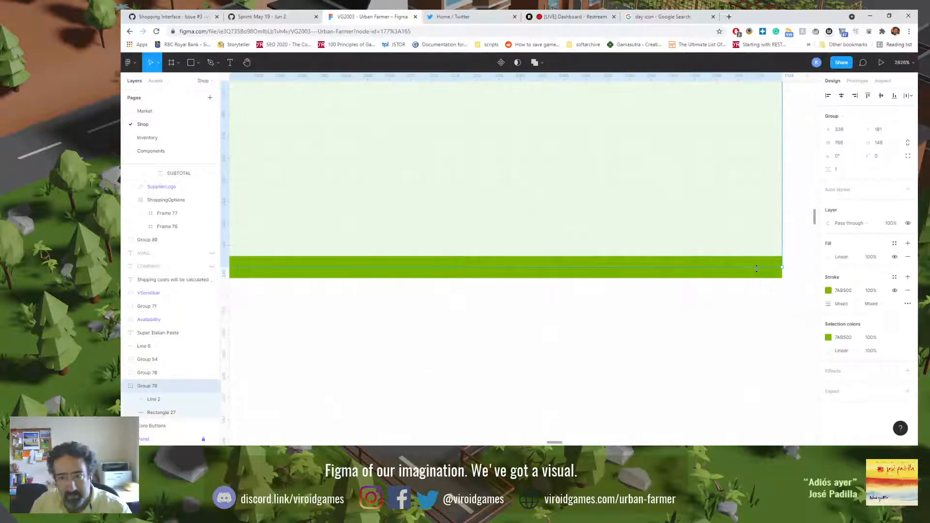
click(151, 400)
click(841, 248)
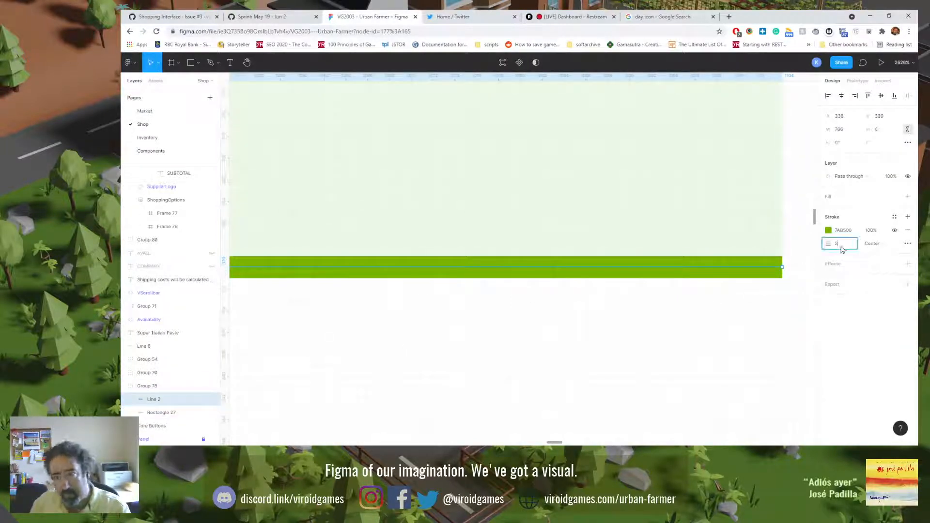
key(Return)
click(881, 246)
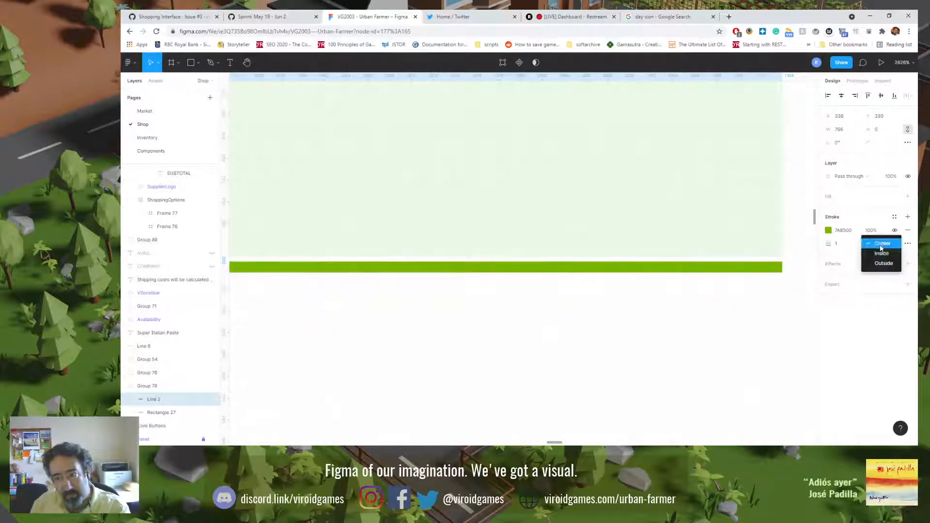
click(883, 257)
Step: Set the divider line's stroke width to 2, try Outside alignment, and switch back to Inside
click(836, 243)
text(2)
key(Return)
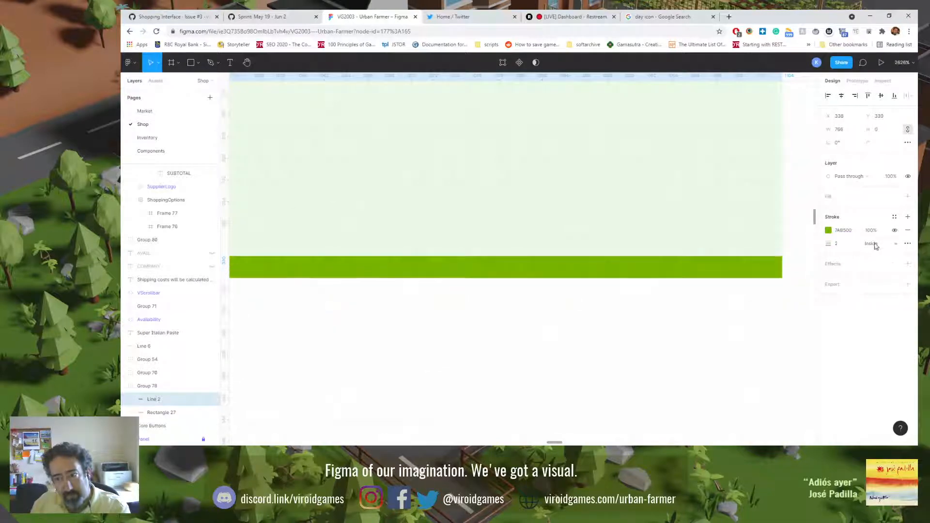
click(874, 244)
click(887, 258)
click(886, 245)
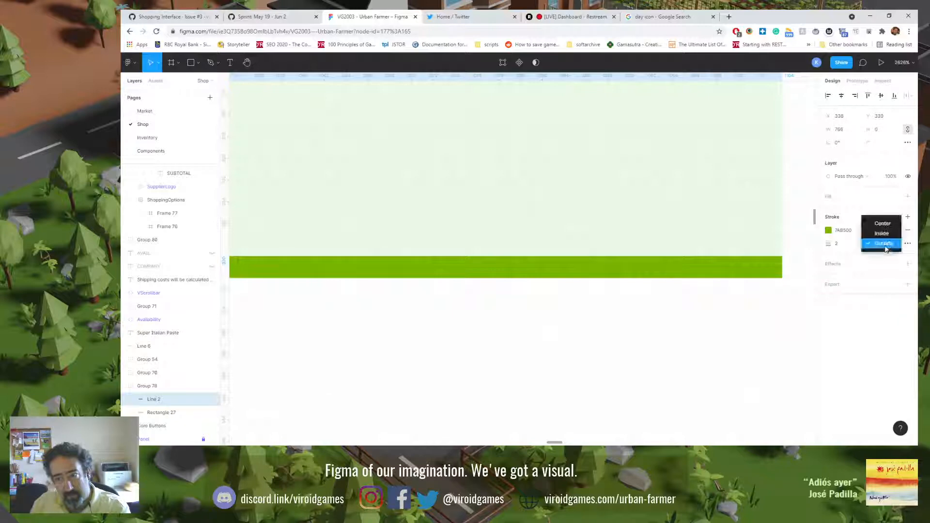
click(882, 235)
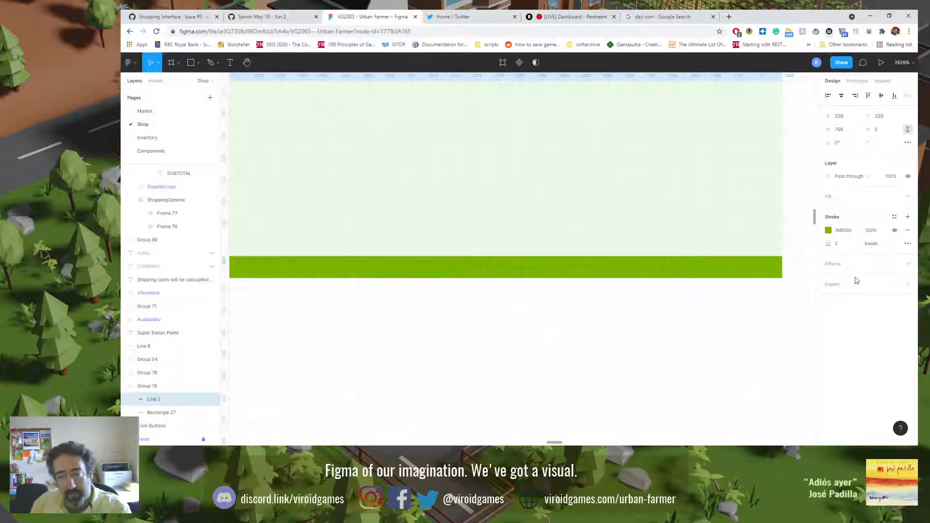
Step: Replace the divider line's stroke with a new one in the green document color 669900
click(907, 230)
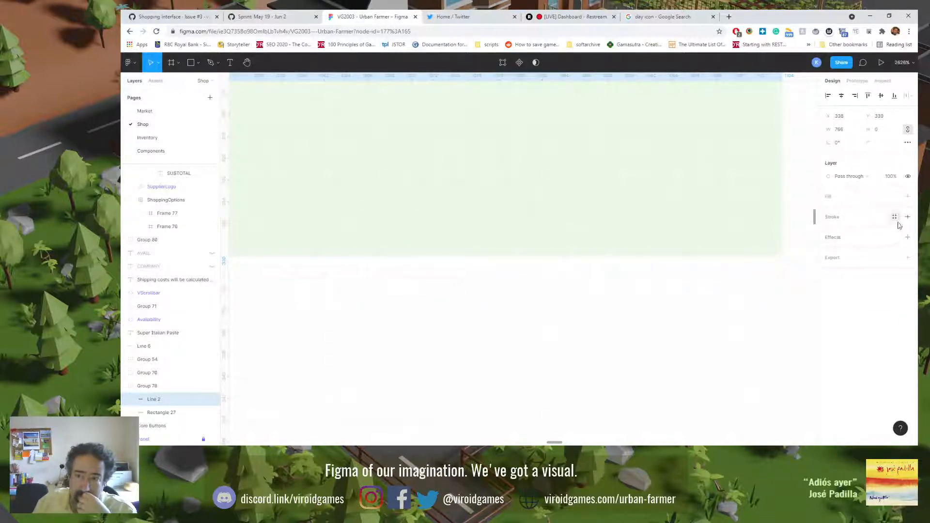
click(908, 218)
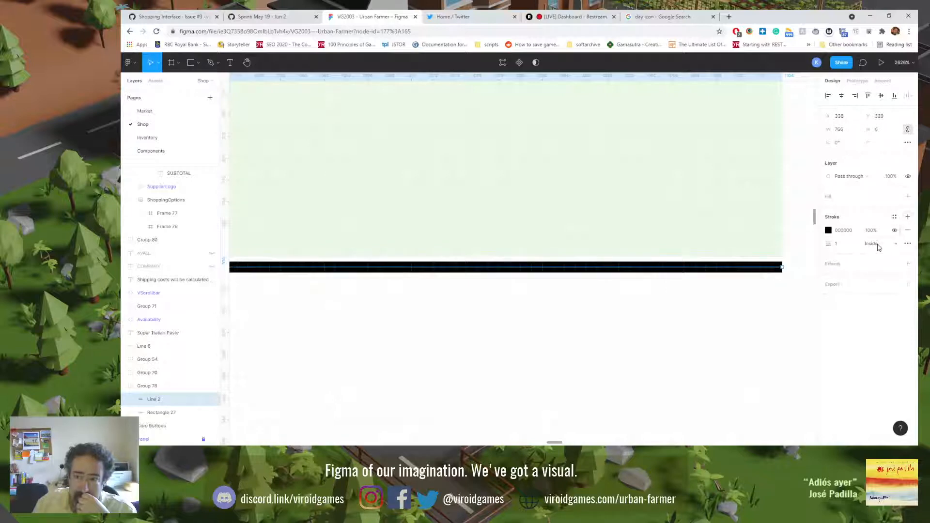
click(829, 231)
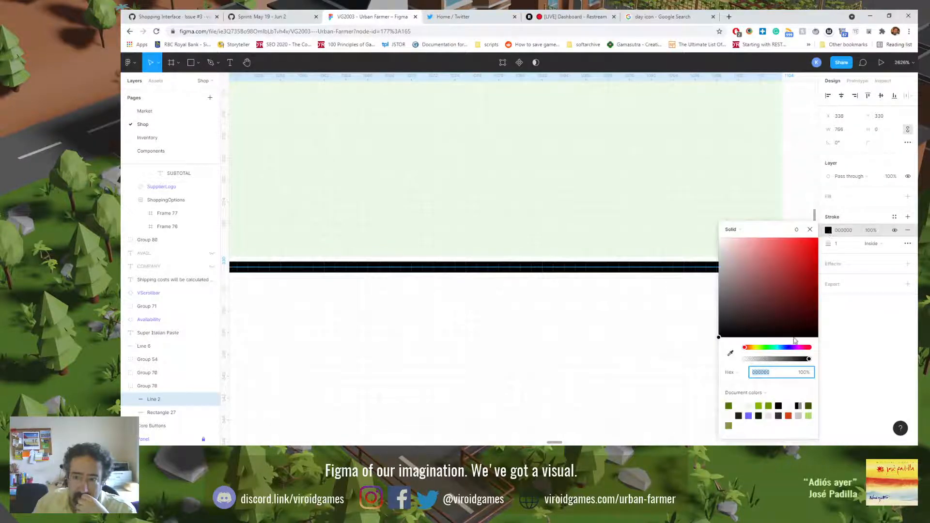
click(769, 405)
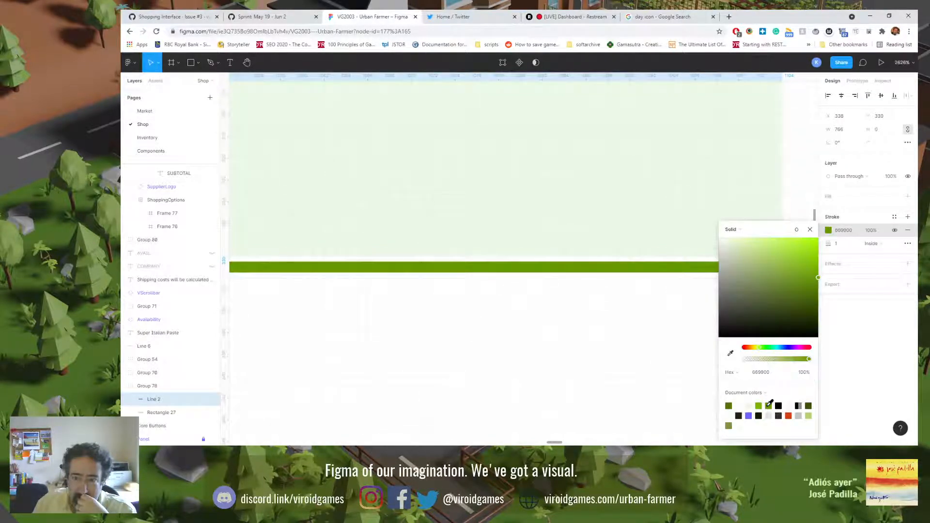
click(843, 370)
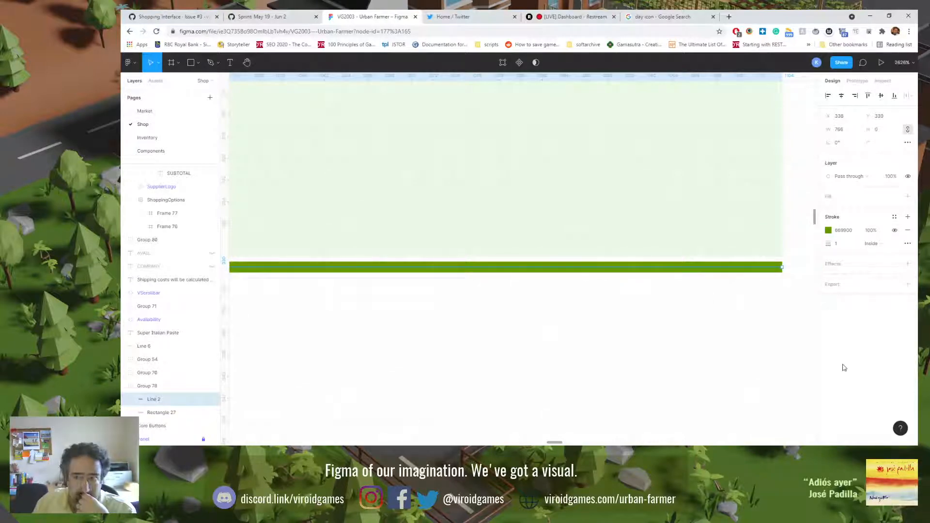
Step: Try stroke widths of 0.5, 1, 1.25 and 1.5 on the divider line and settle on 2
click(840, 245)
text(0.5)
key(Return)
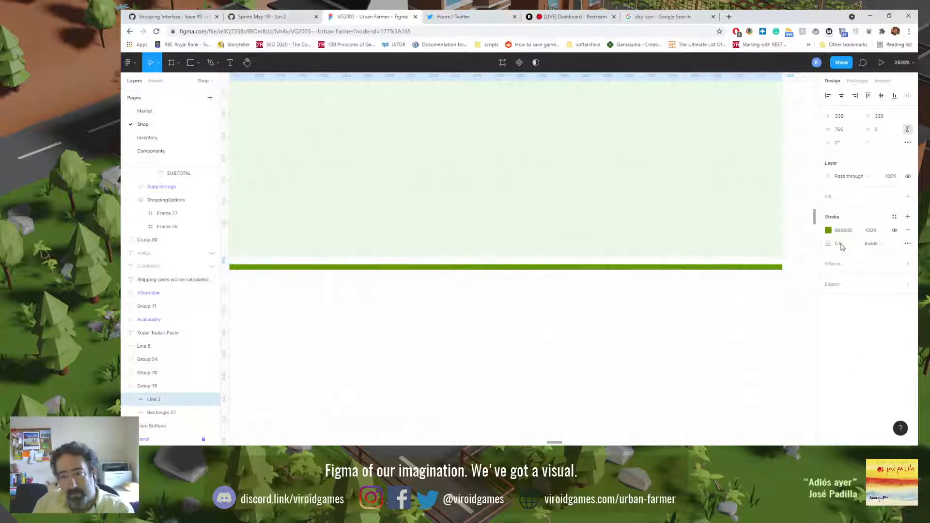
click(844, 248)
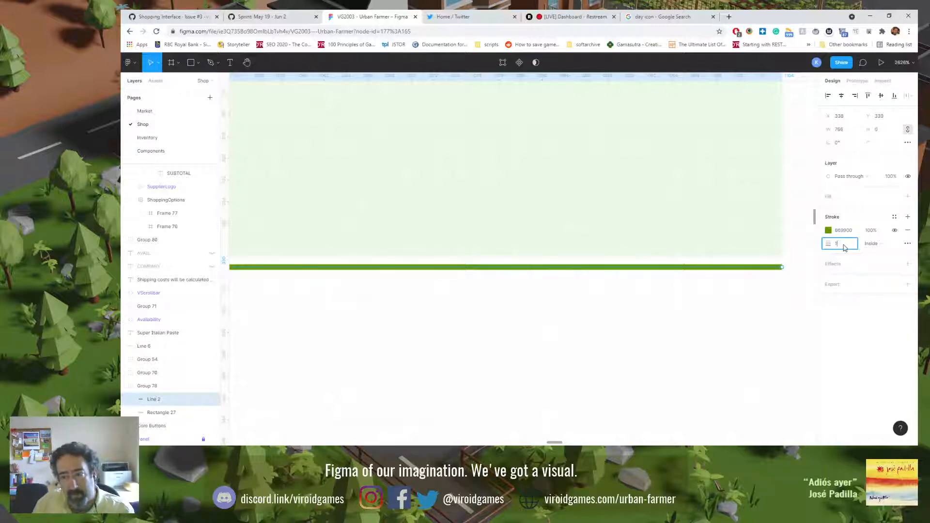
text(1)
key(Return)
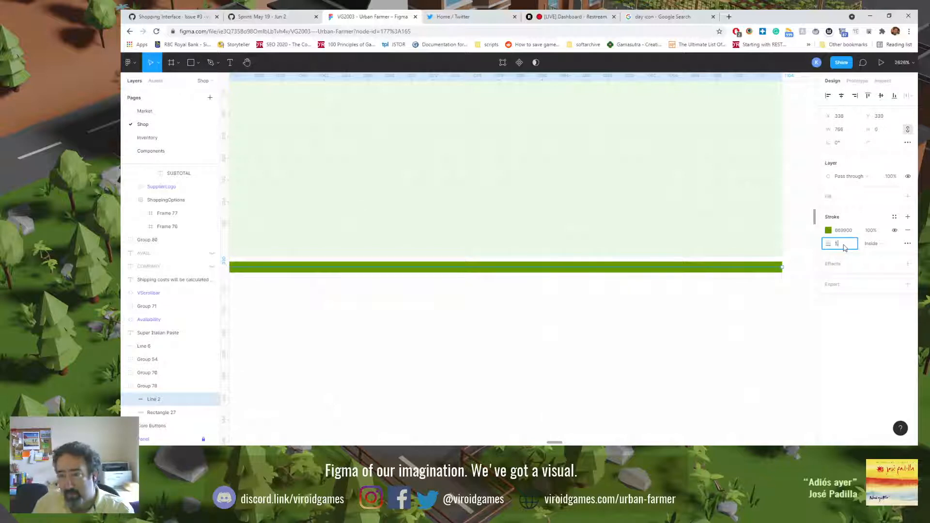
text(.25)
key(Return)
text(1)
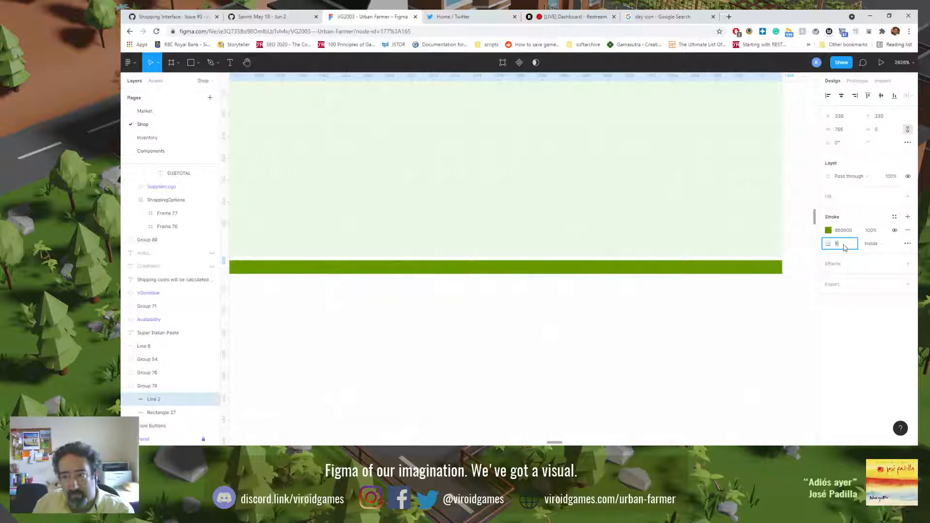
text(.5)
key(Return)
click(844, 248)
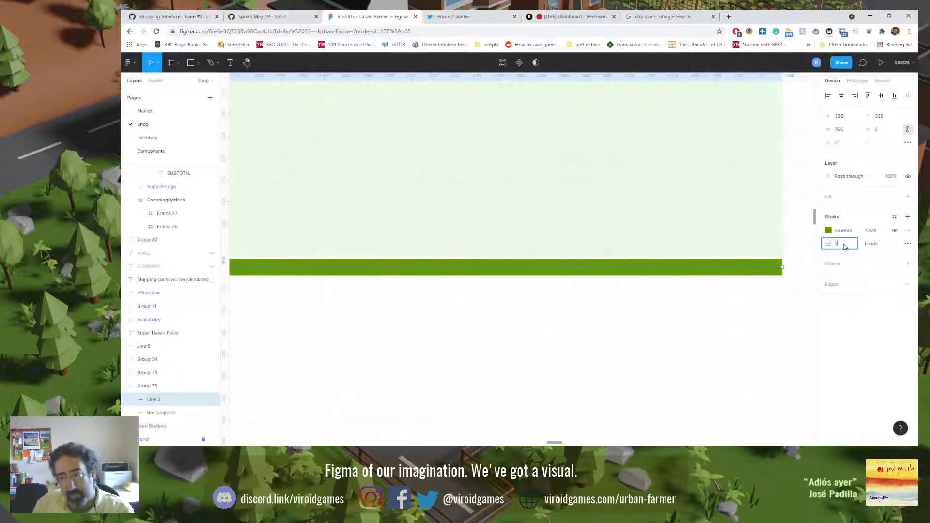
key(Return)
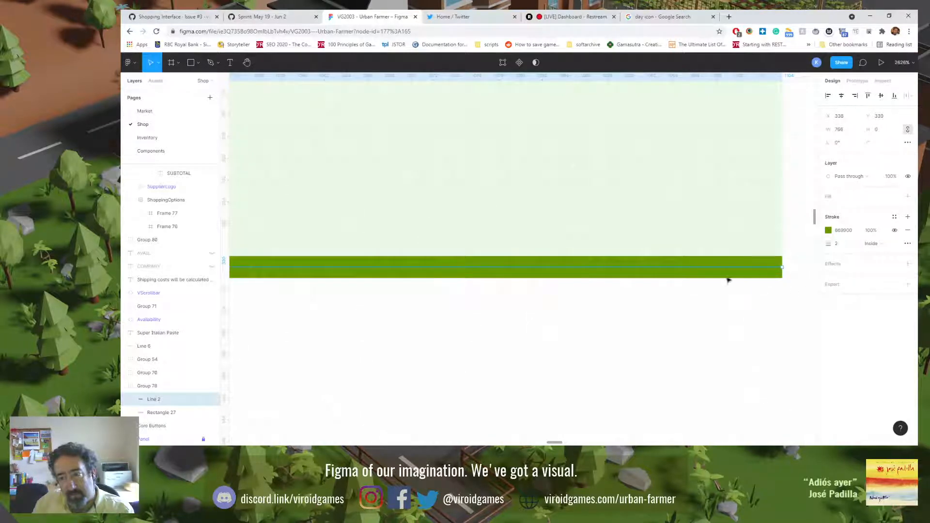
Step: Try Outside stroke alignment on the divider line, then set the alignment to Center
click(872, 243)
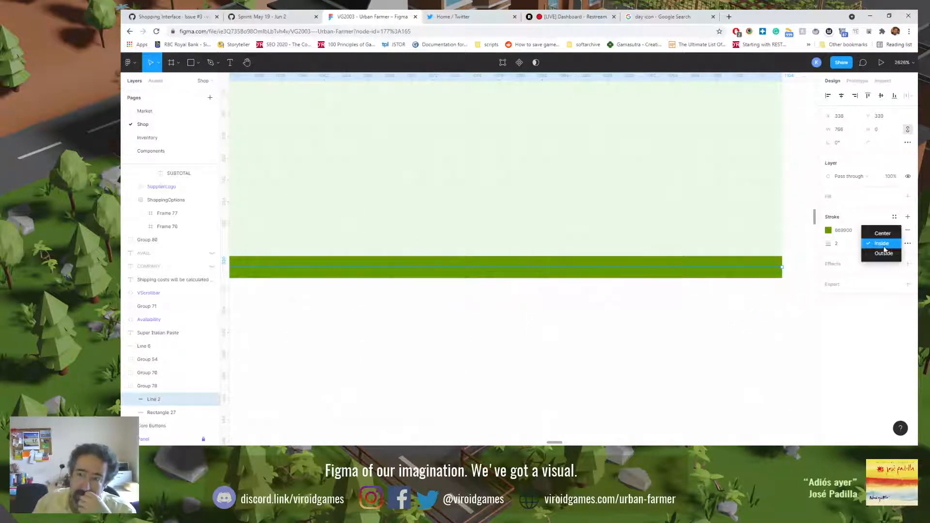
click(885, 254)
click(886, 244)
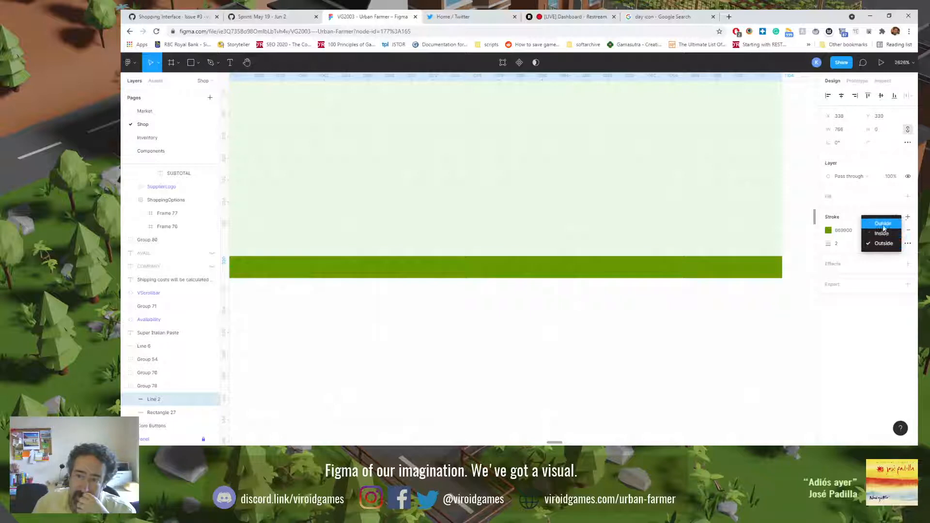
click(884, 227)
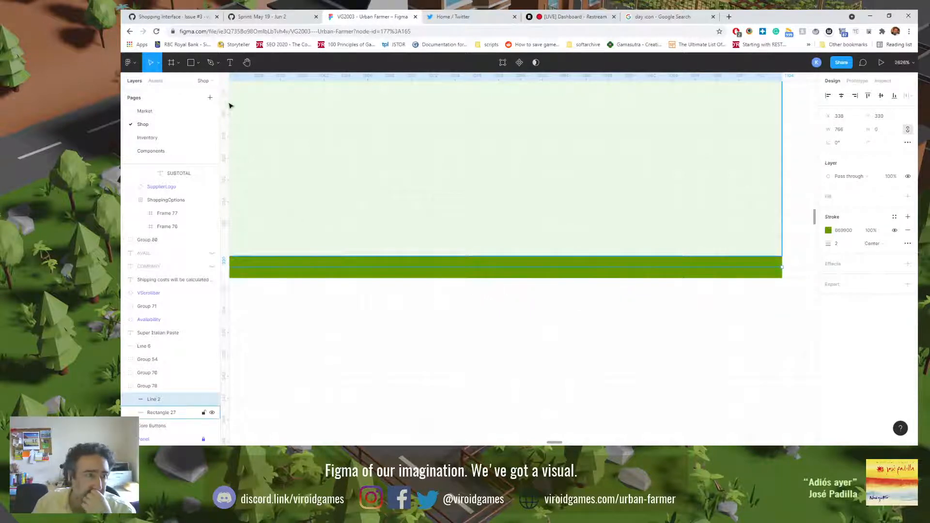
click(197, 63)
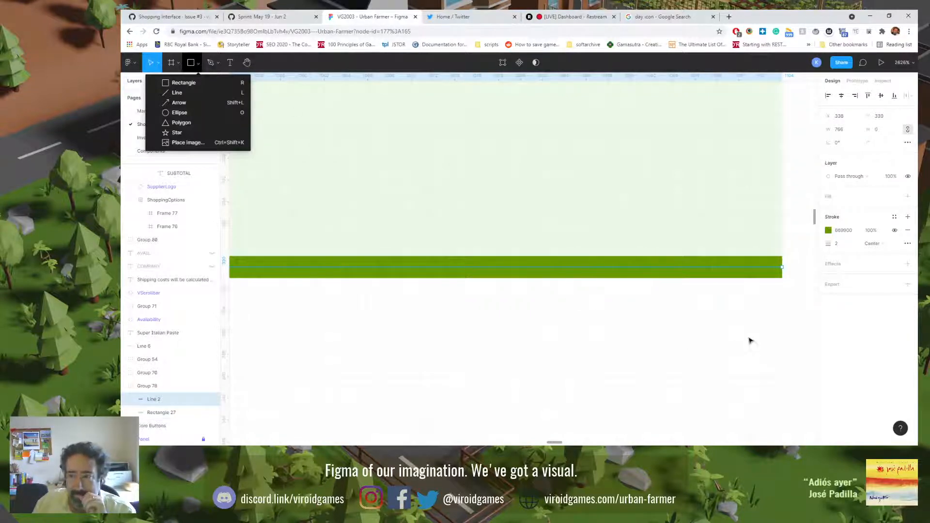
click(848, 319)
click(895, 221)
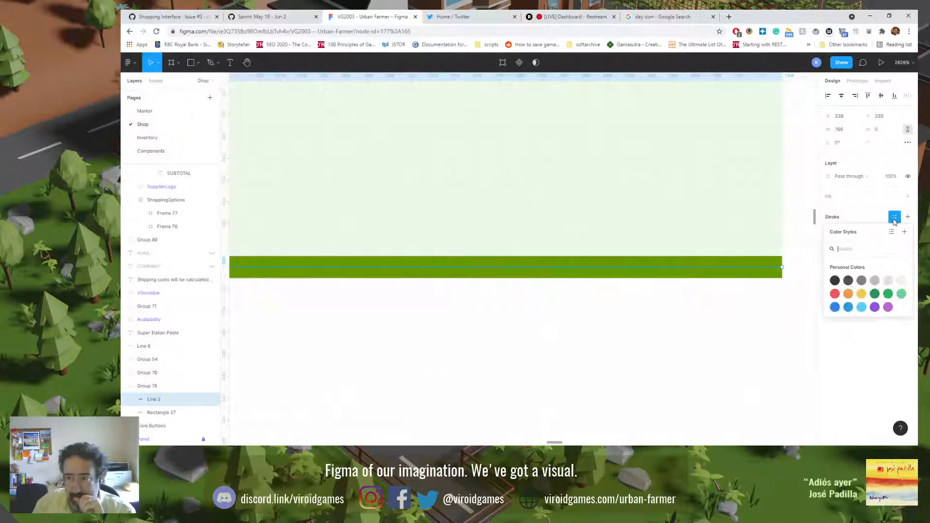
click(893, 386)
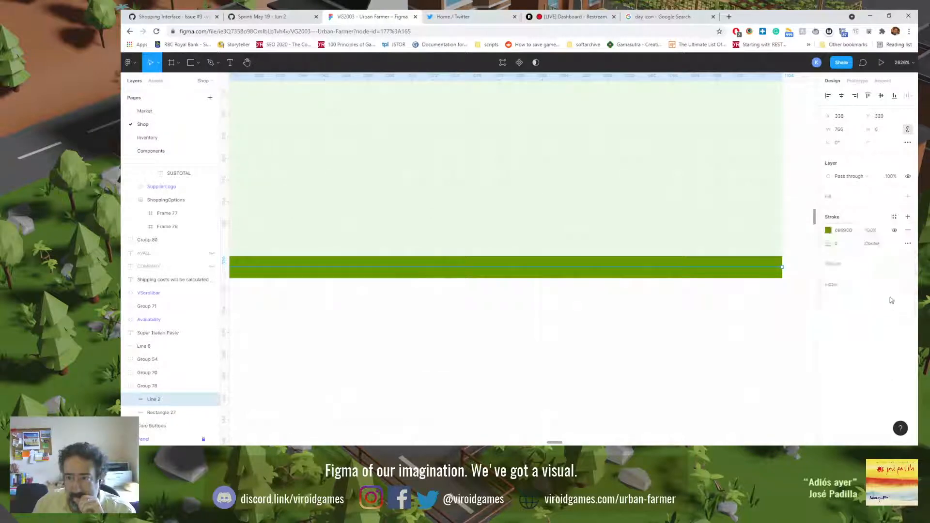
click(897, 247)
click(897, 249)
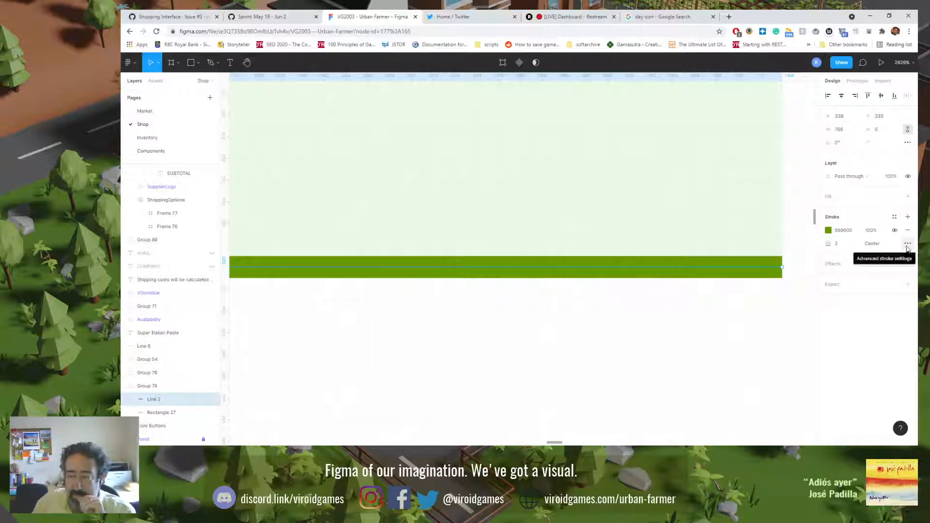
Step: Try a round join on the divider line's stroke in the advanced stroke settings, then set the join back to miter
click(908, 243)
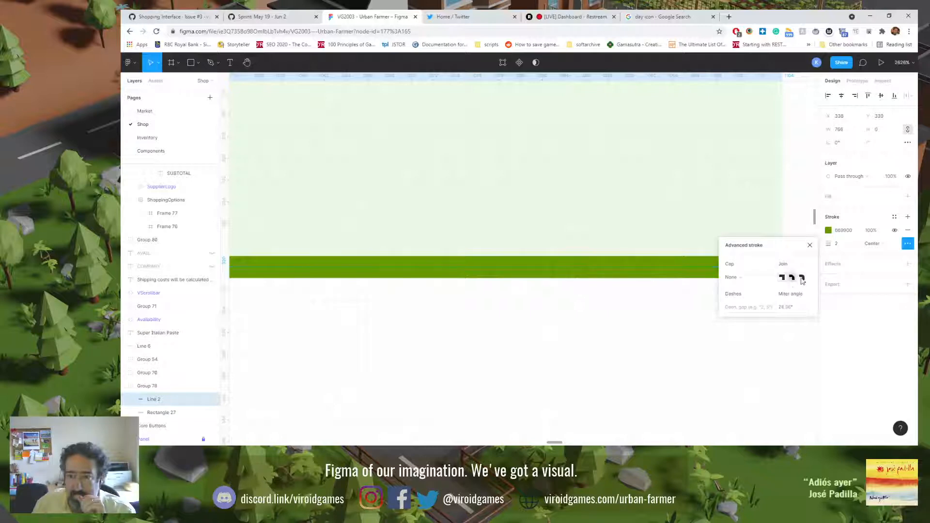
click(803, 279)
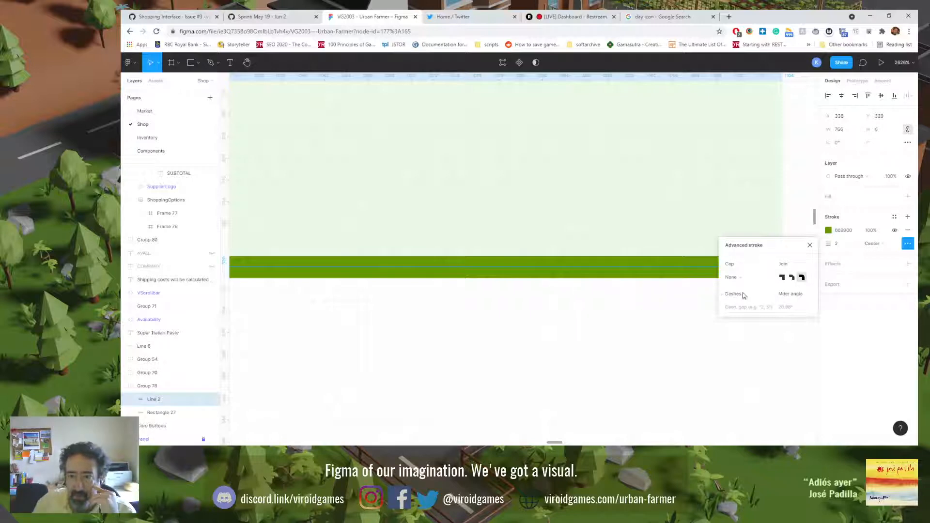
click(782, 278)
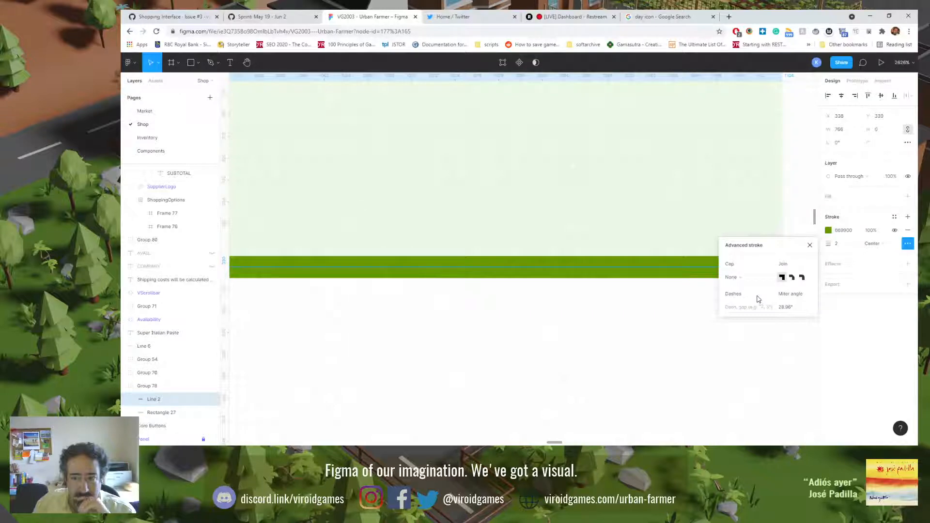
Step: Try the Square, Line arrow, Triangle arrow and Round caps on the divider line, then set the cap back to None
click(739, 278)
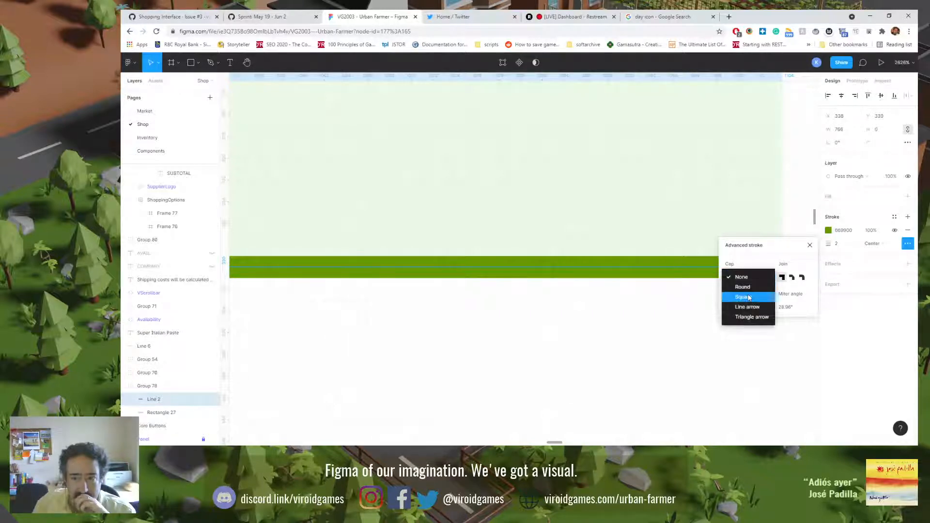
click(749, 298)
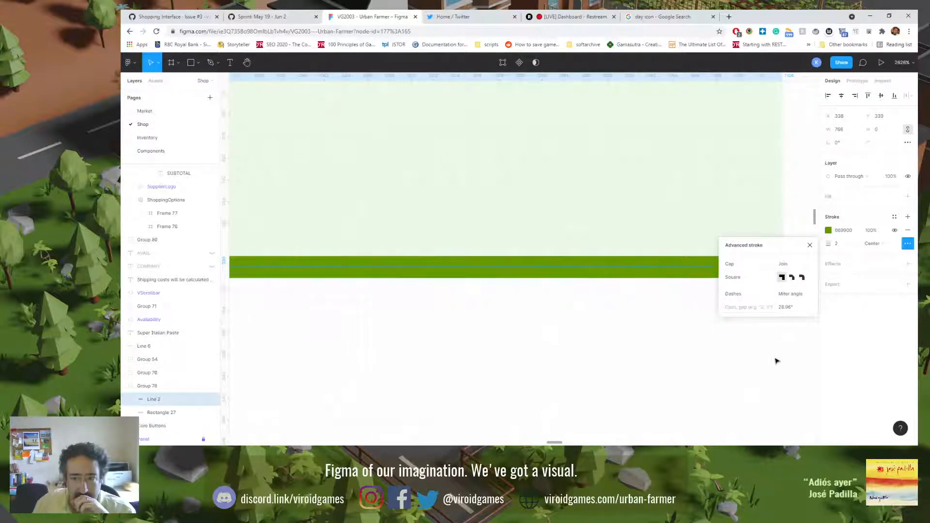
scroll(776, 359, up, 3)
scroll(777, 358, down, 5)
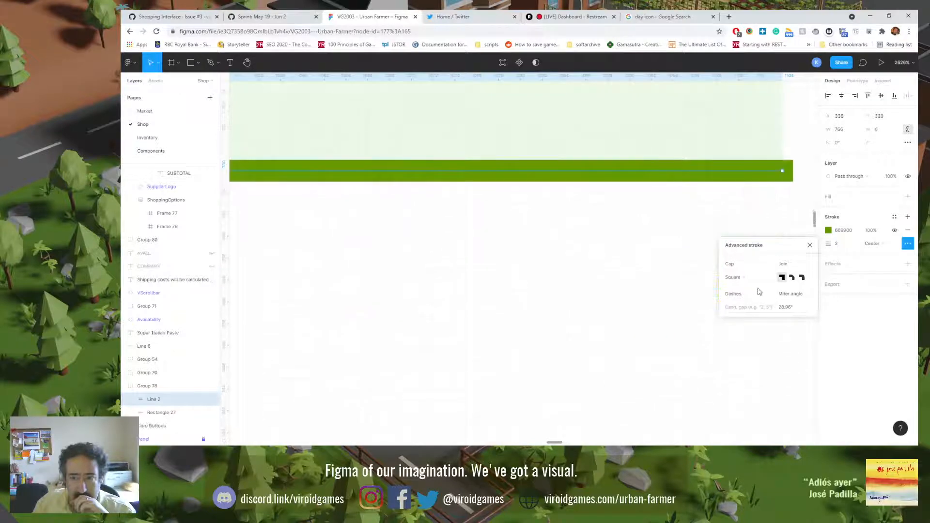
click(742, 279)
click(751, 292)
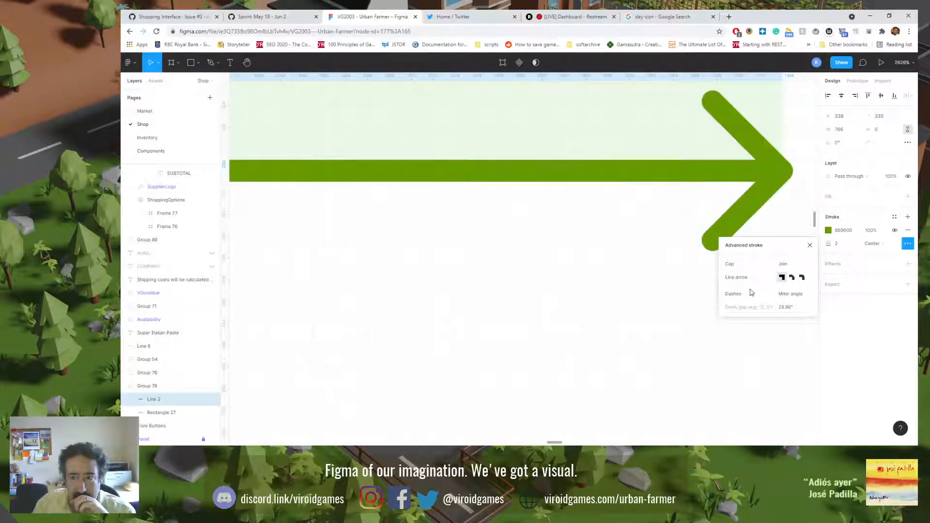
click(749, 279)
click(751, 288)
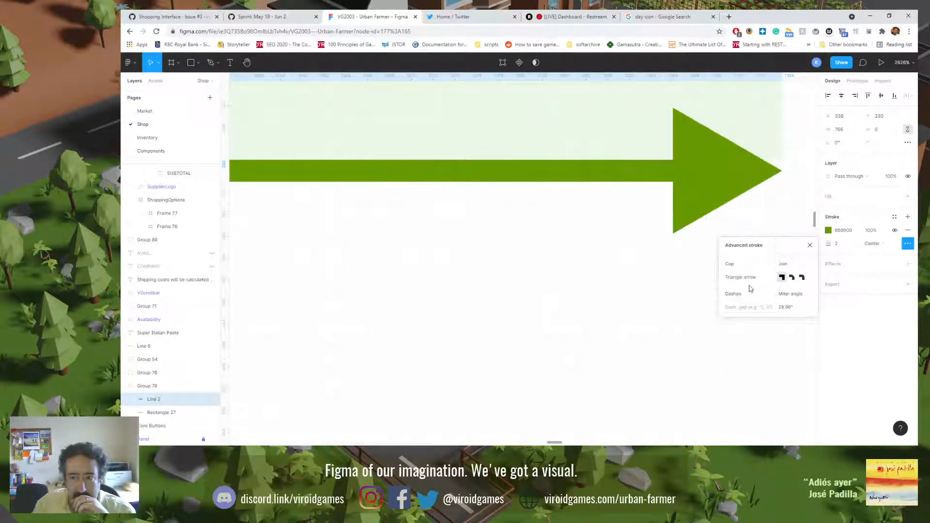
click(750, 280)
click(751, 250)
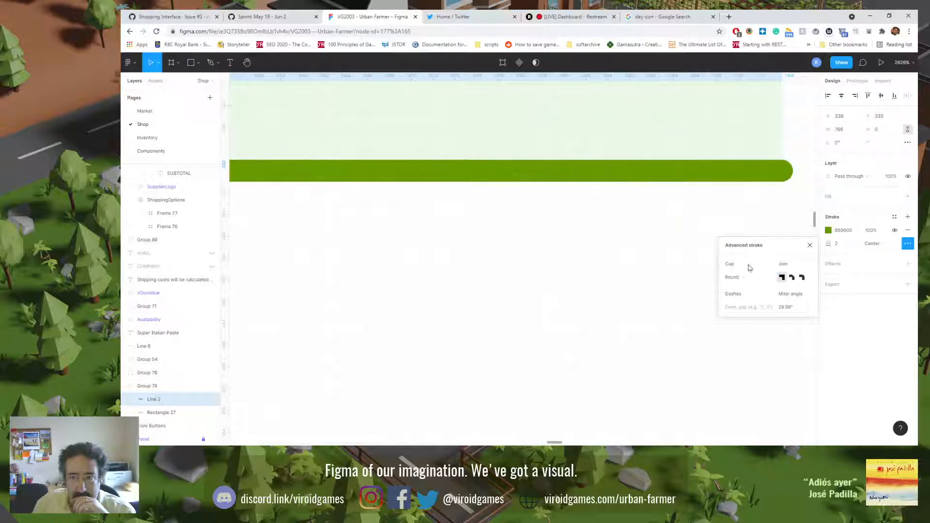
click(748, 275)
click(744, 268)
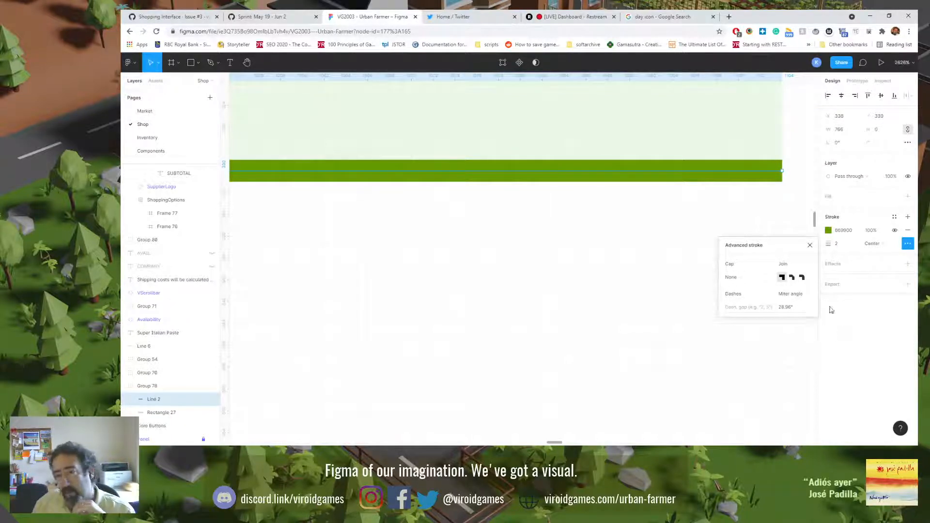
Step: Try nudging the divider line up and down by one pixel, then return it to its original position
click(737, 197)
click(737, 174)
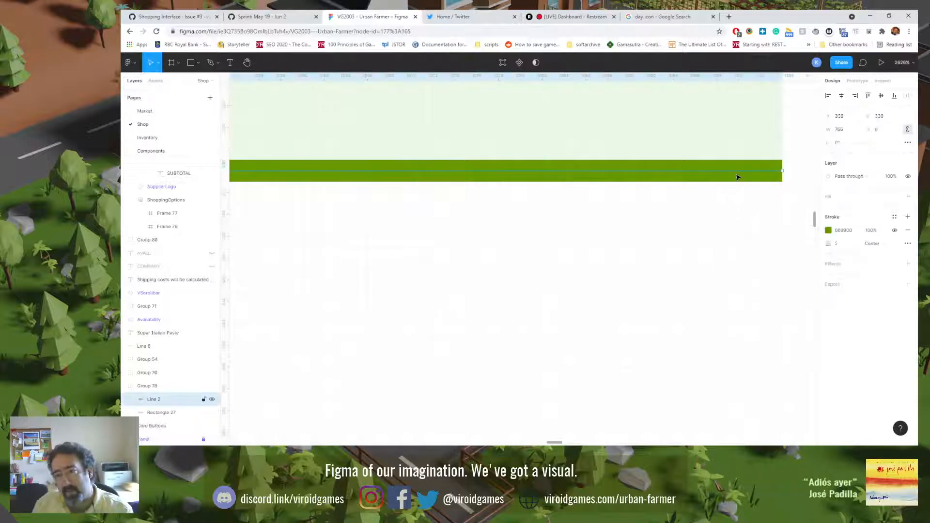
drag(737, 175, 738, 177)
key(Up)
key(Down)
key(Down)
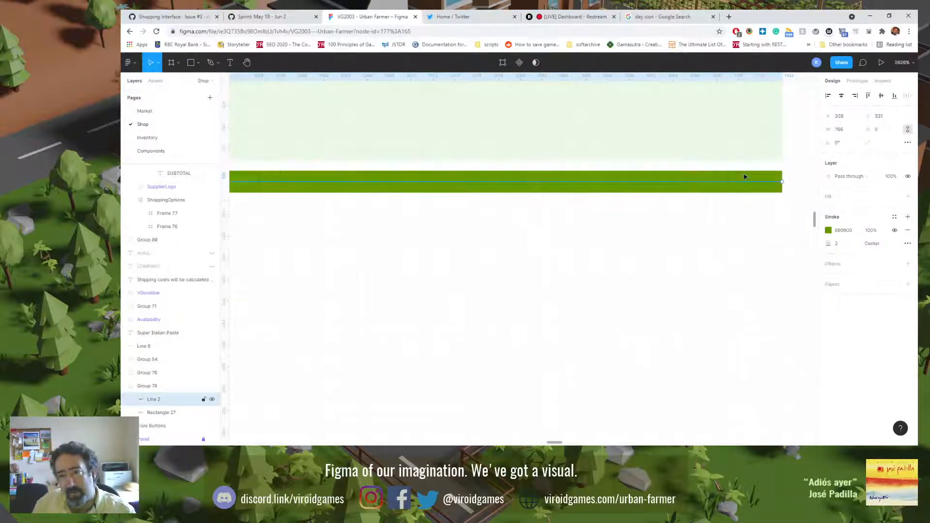
key(Up)
key(Up)
click(745, 238)
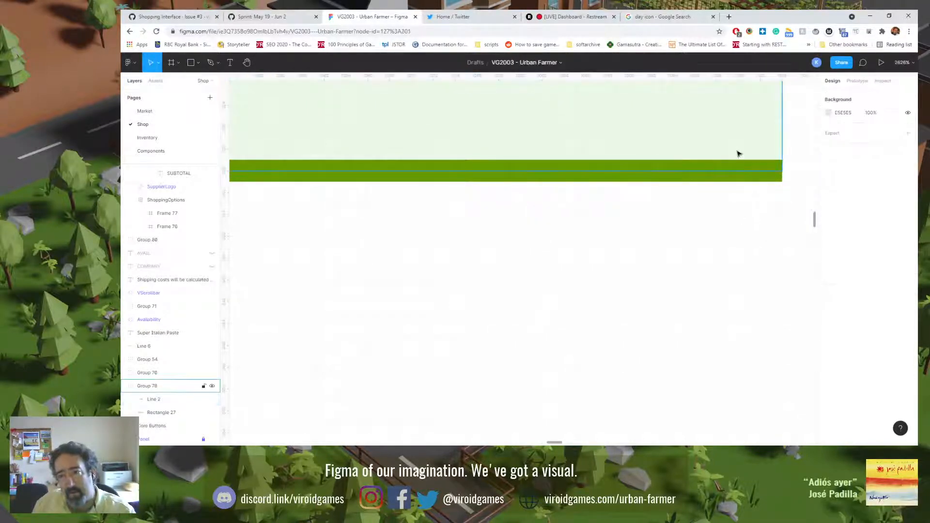
Step: Duplicate the first row's background group with its divider line downward onto the second supplier row, at Y 330
click(737, 150)
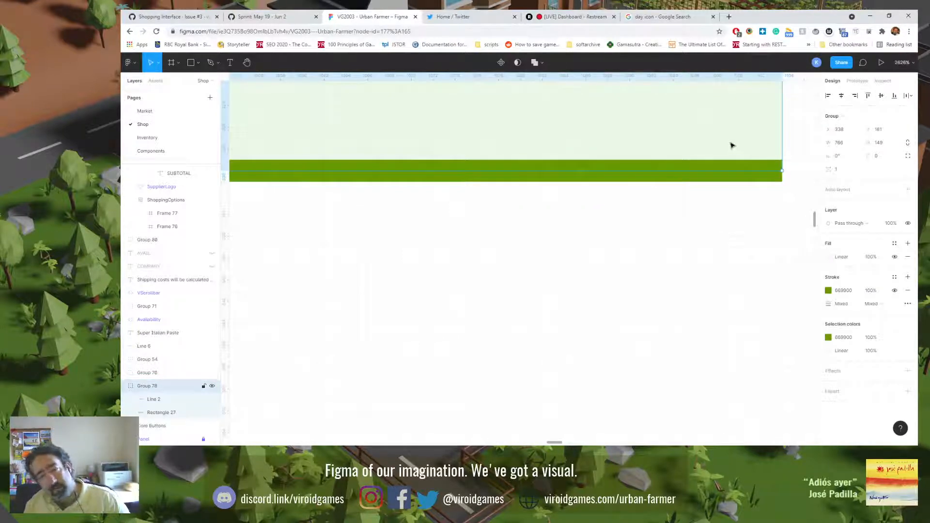
drag(737, 151, 738, 356)
drag(711, 264, 719, 358)
drag(697, 205, 714, 327)
drag(717, 240, 723, 348)
drag(708, 205, 722, 319)
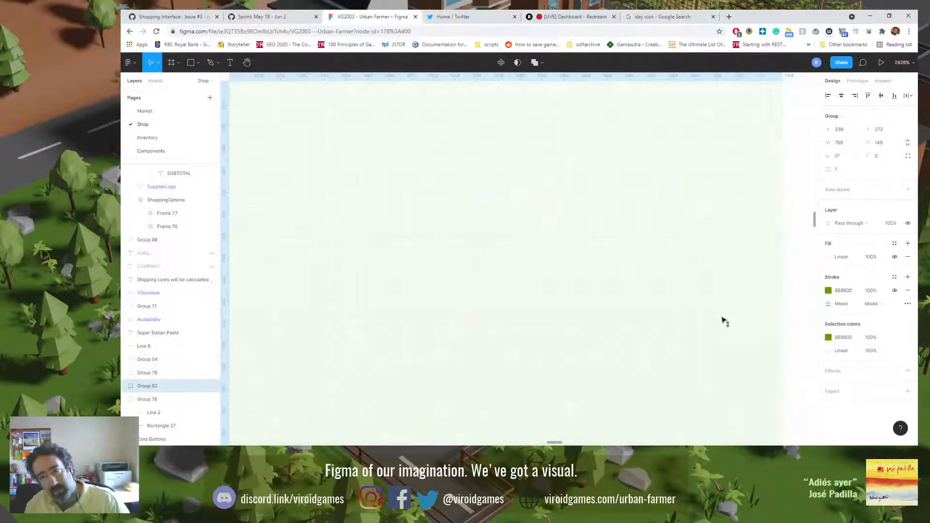
drag(731, 212, 737, 324)
scroll(727, 286, down, 6)
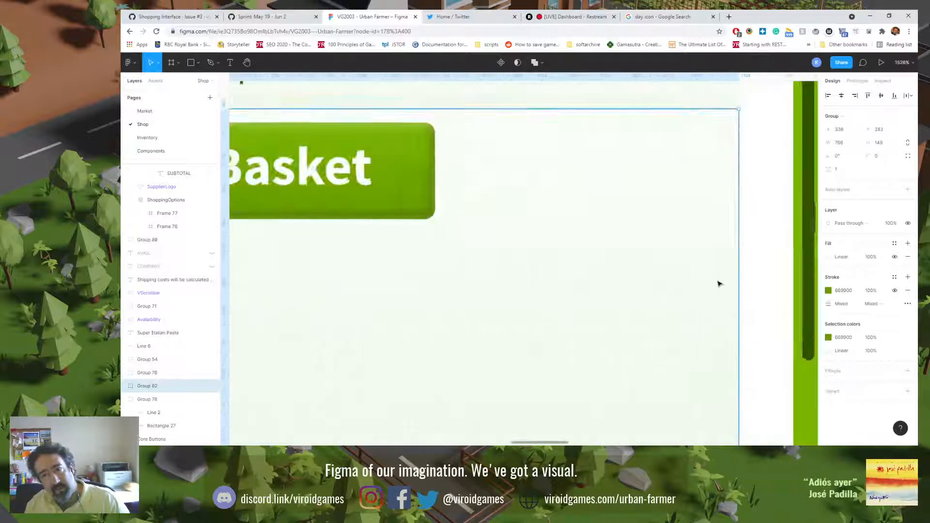
drag(701, 290, 699, 321)
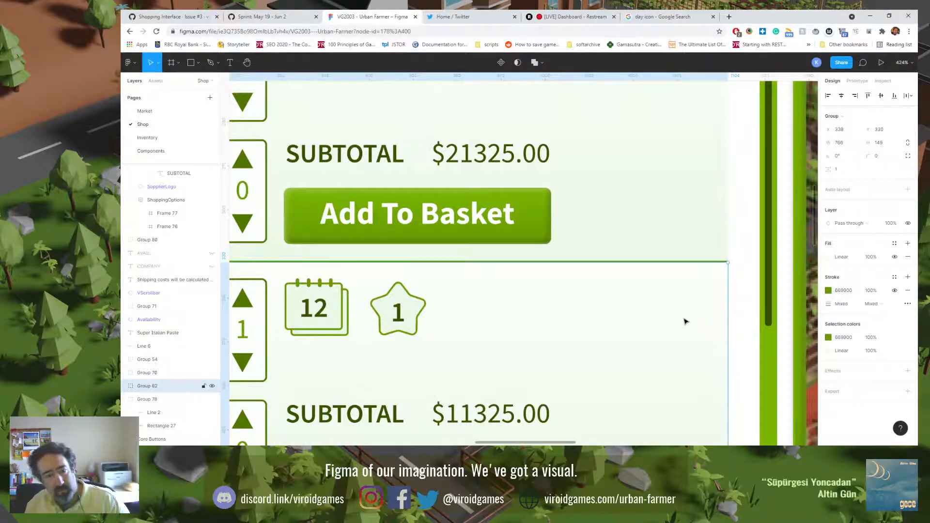
Step: Check the duplicated background behind the second supplier row at panel scale, then remove the duplicate
scroll(685, 320, down, 5)
scroll(607, 306, down, 2)
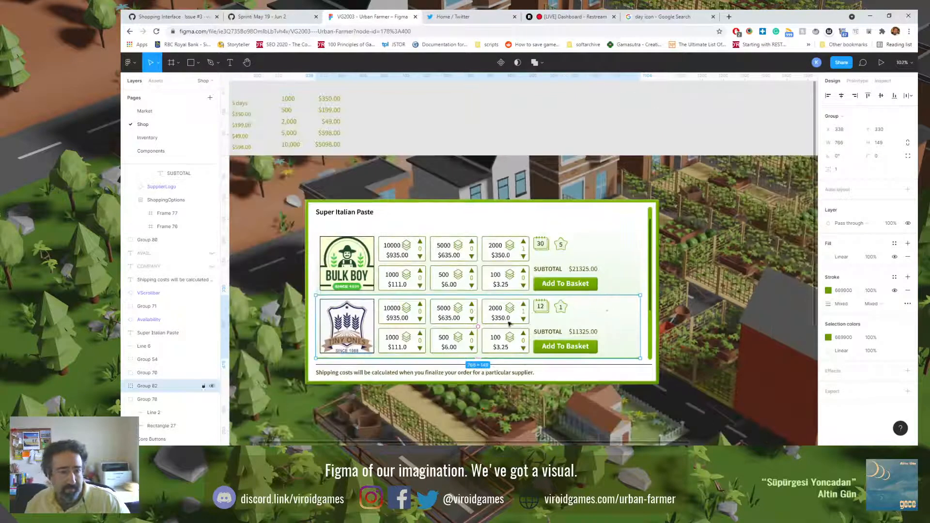
click(279, 312)
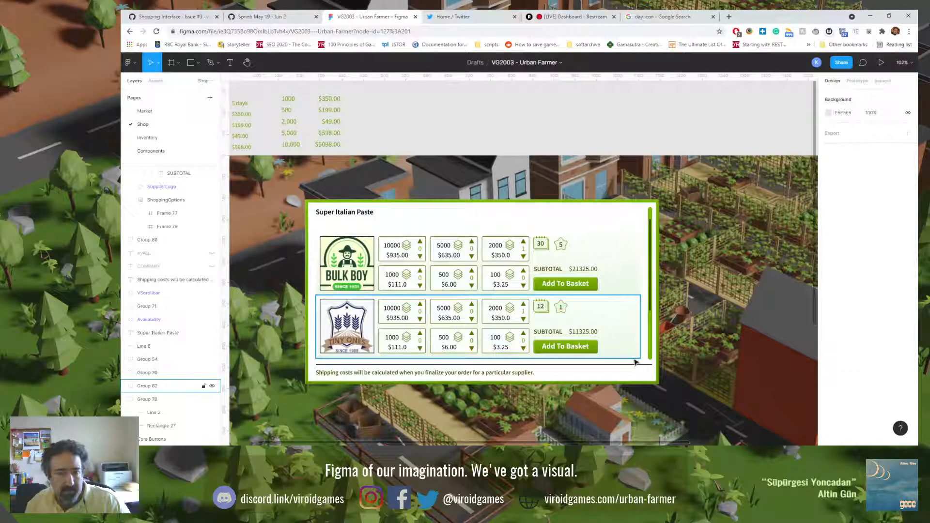
click(620, 354)
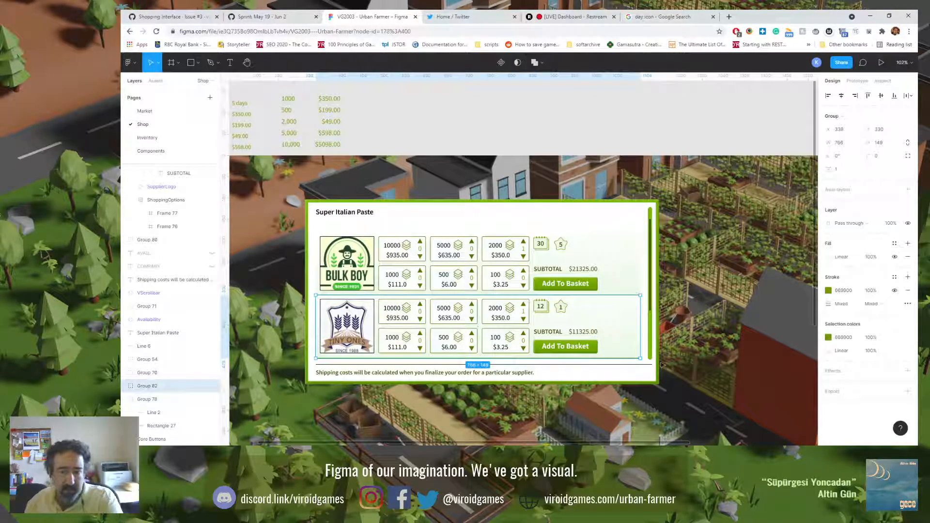
click(700, 335)
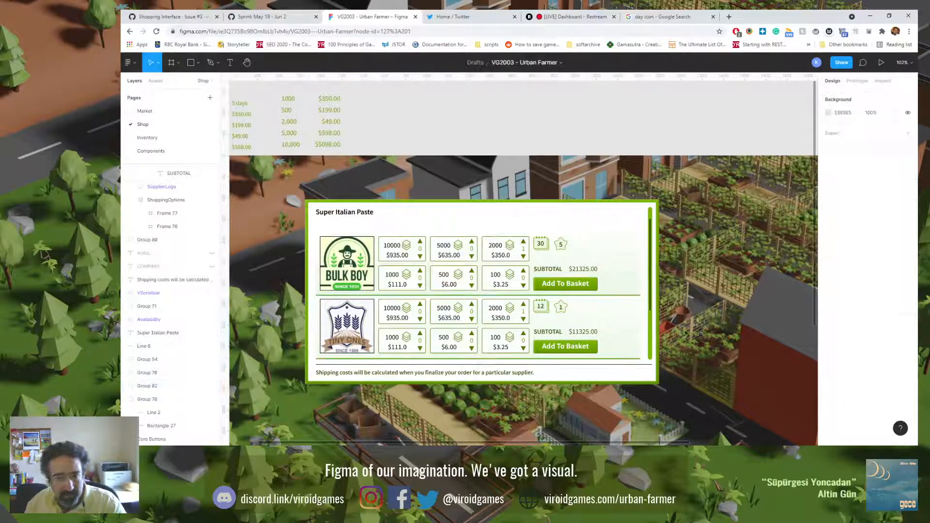
click(625, 327)
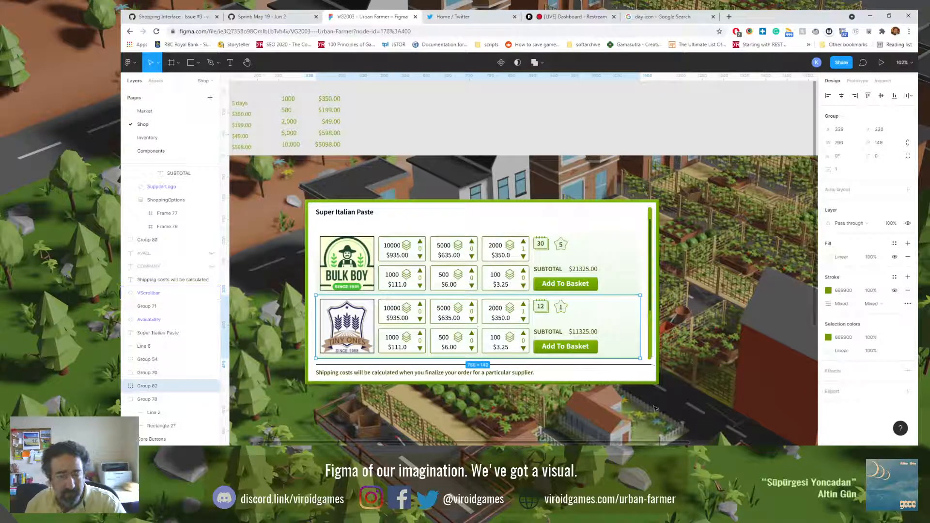
click(654, 381)
Step: Set the first row's divider line stroke width to 1 and move the line up one pixel against the background rectangle
click(626, 287)
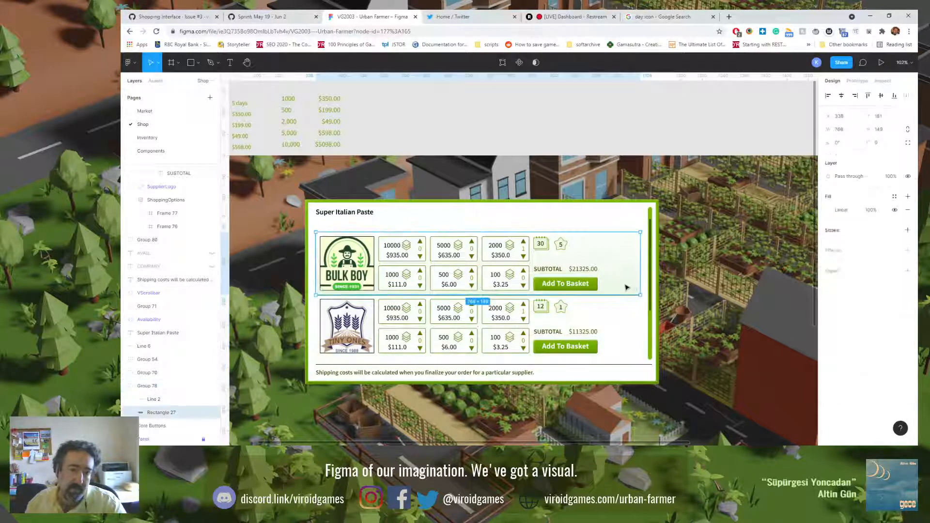
scroll(633, 310, up, 10)
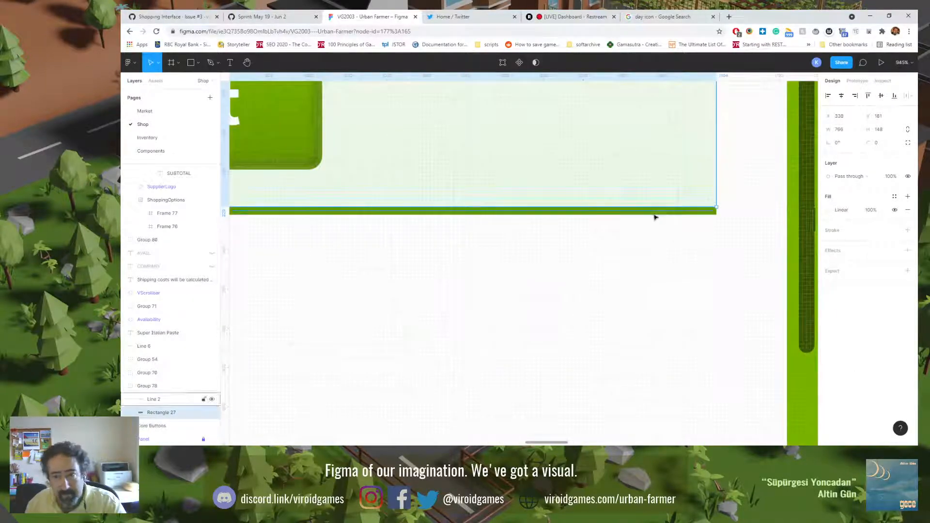
click(655, 215)
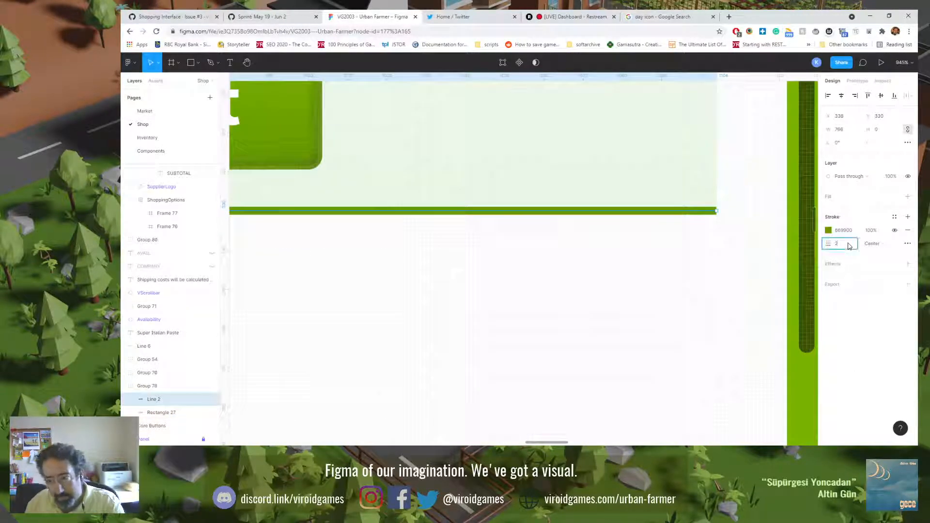
click(656, 264)
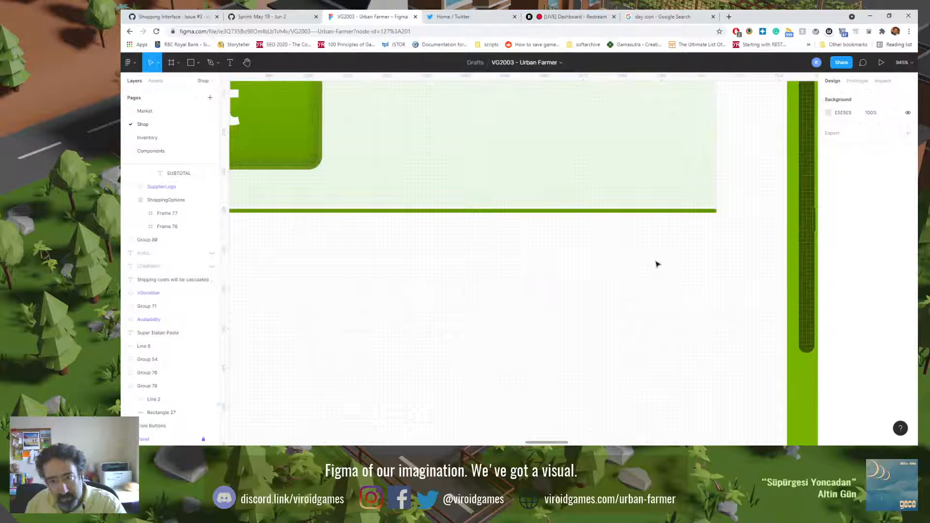
click(670, 212)
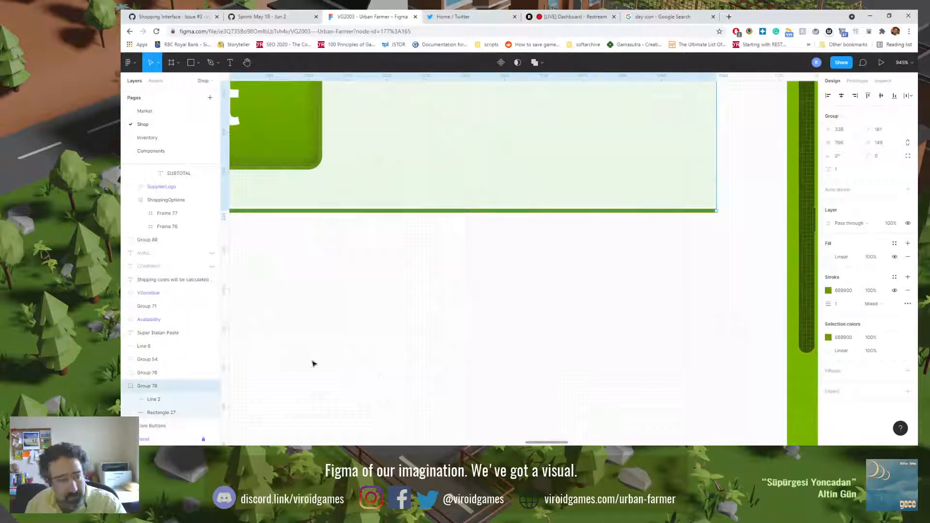
click(170, 399)
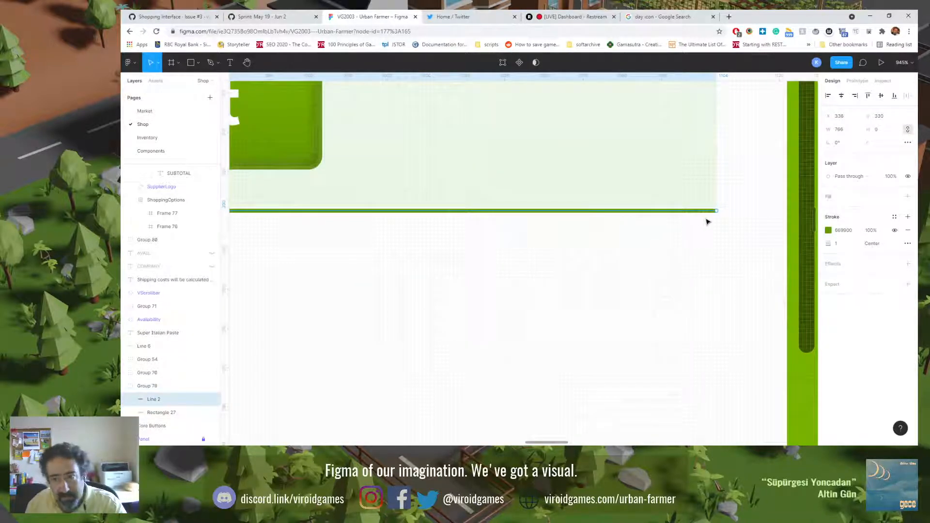
scroll(707, 222, up, 5)
click(666, 241)
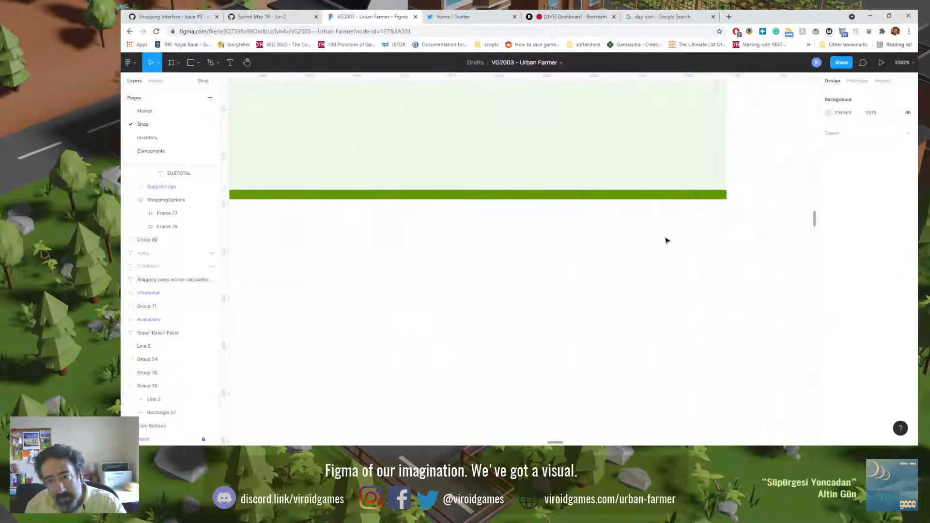
Step: Duplicate the corrected background group onto the second supplier row, directly below the first background, and check the seam and the panel at 100%
click(672, 184)
scroll(650, 260, down, 4)
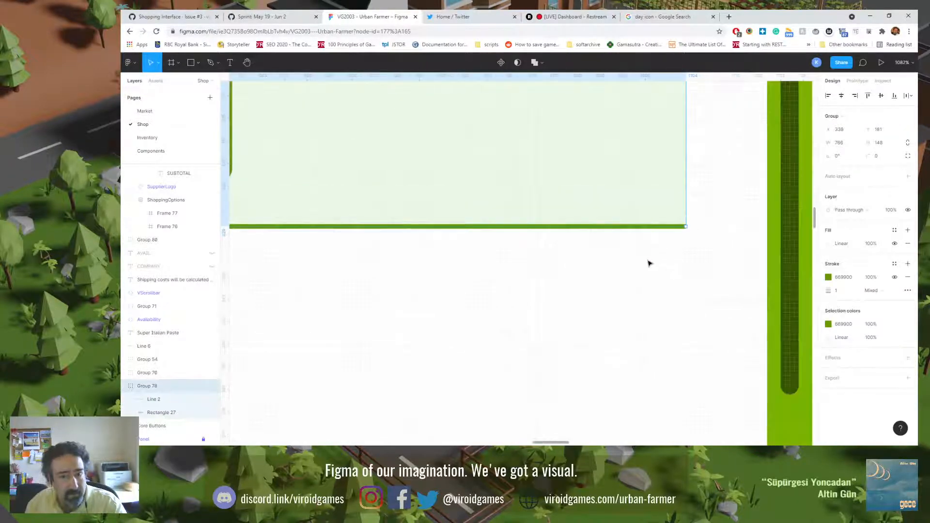
scroll(650, 263, down, 5)
scroll(616, 214, down, 1)
scroll(619, 218, up, 2)
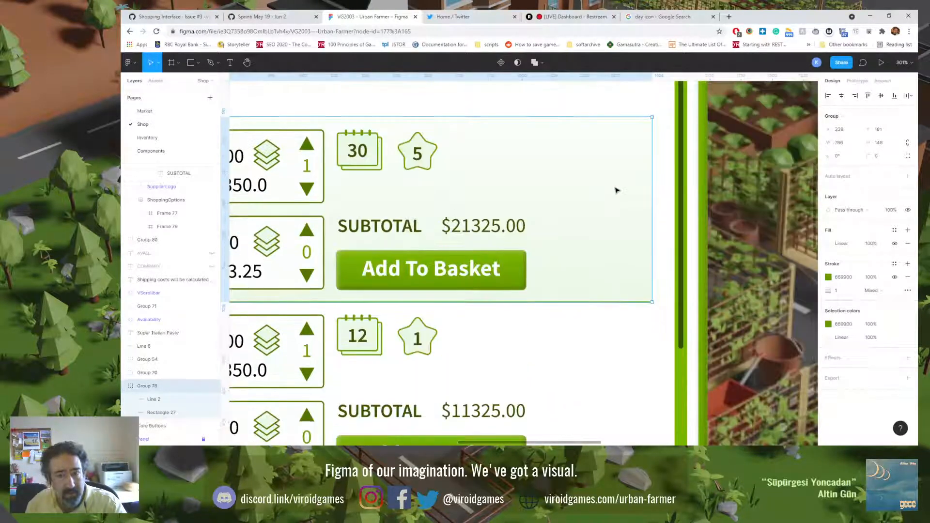
drag(617, 190, 616, 376)
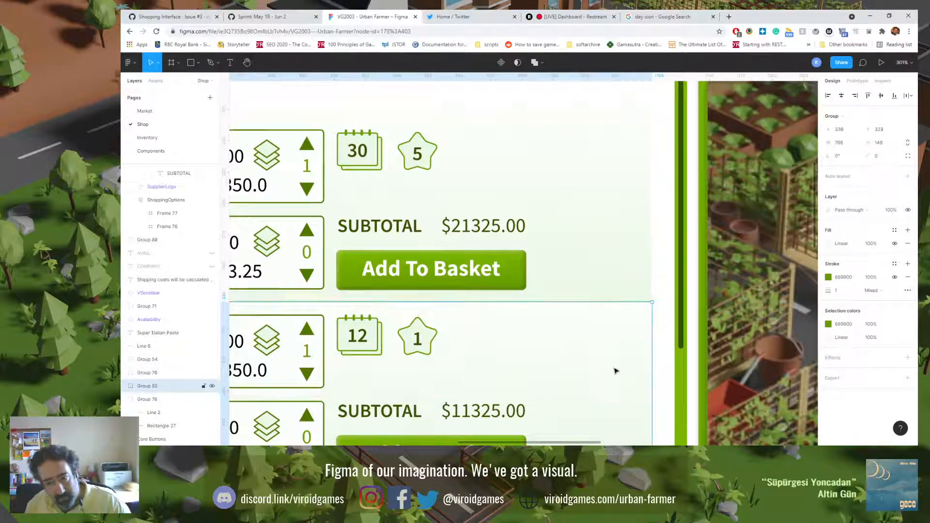
scroll(615, 371, up, 10)
click(792, 170)
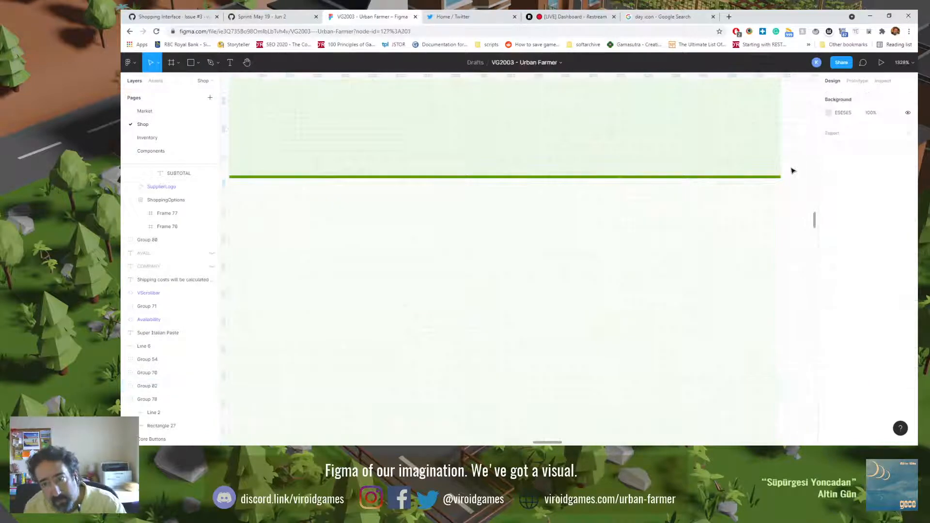
scroll(732, 266, down, 10)
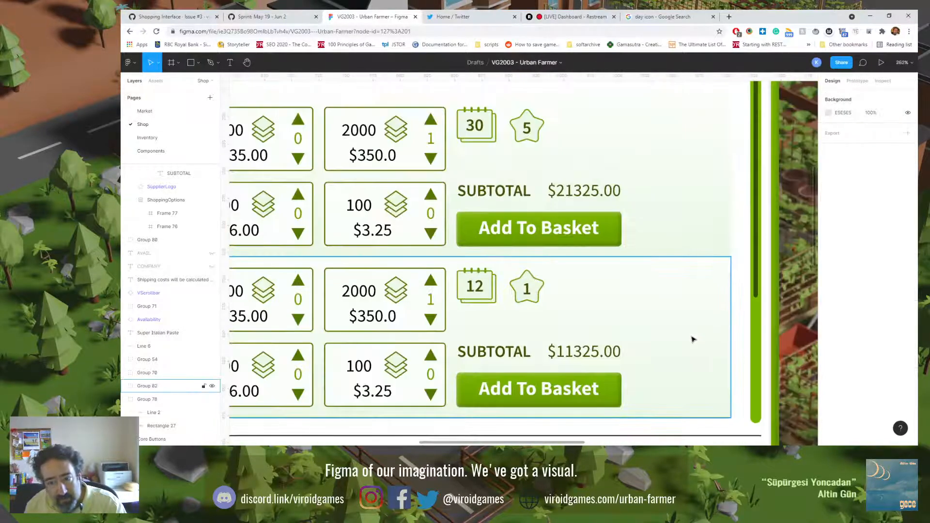
key(shift+0)
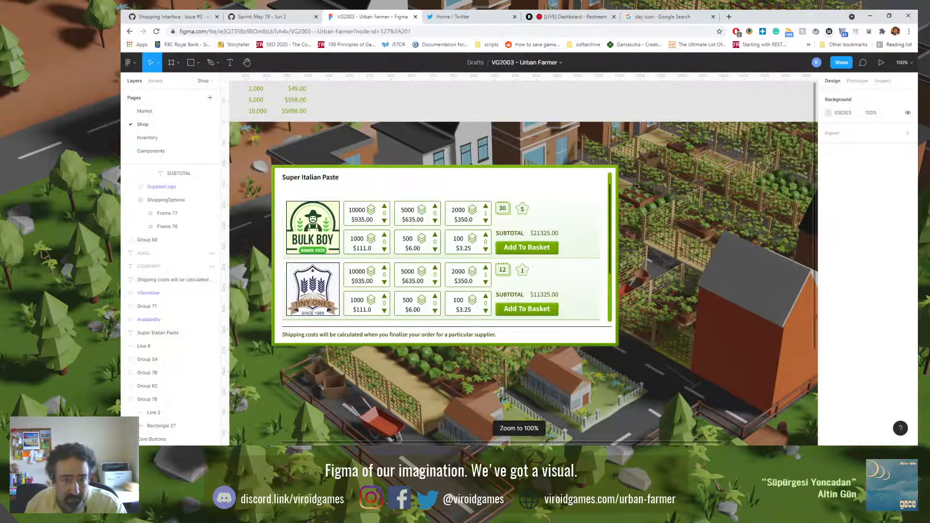
Step: Check the seam and divider lines between the two supplier row backgrounds close up and at 100%
click(584, 301)
scroll(584, 320, up, 10)
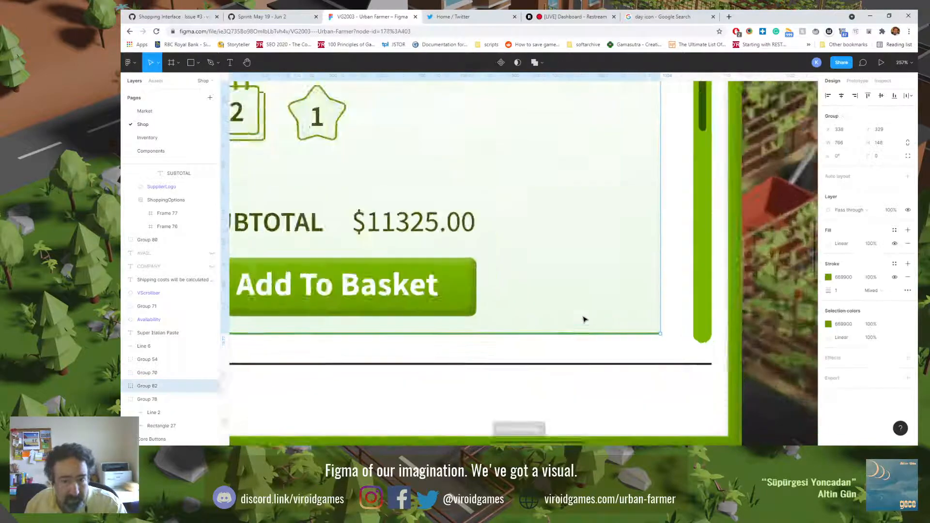
scroll(671, 356, up, 6)
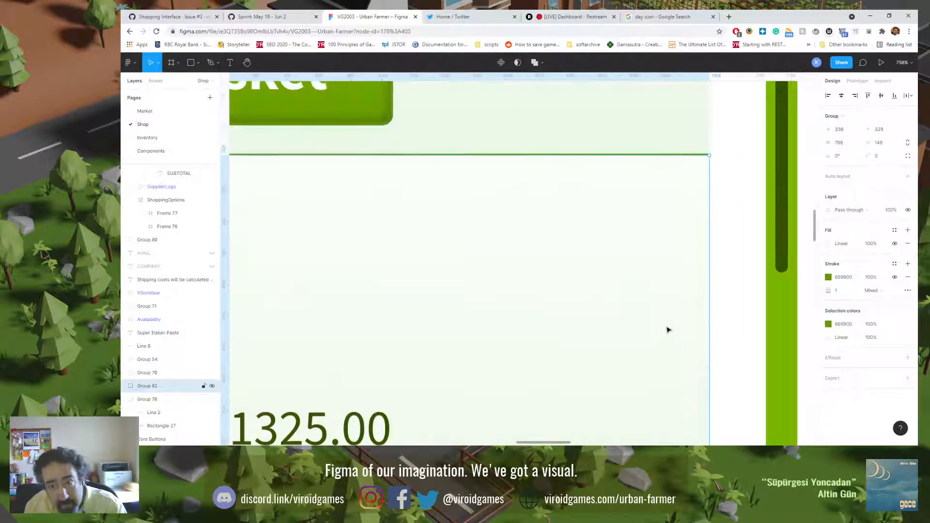
drag(670, 300, 669, 296)
click(732, 257)
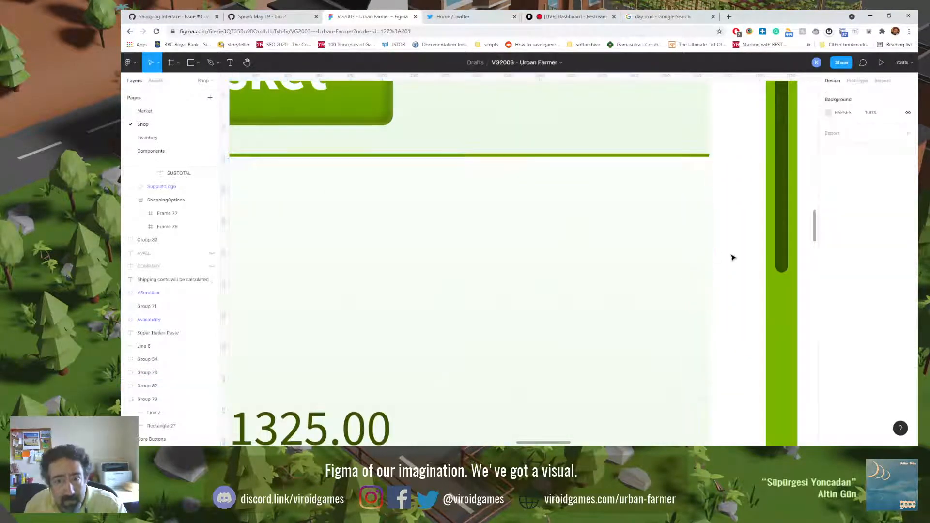
key(shift+0)
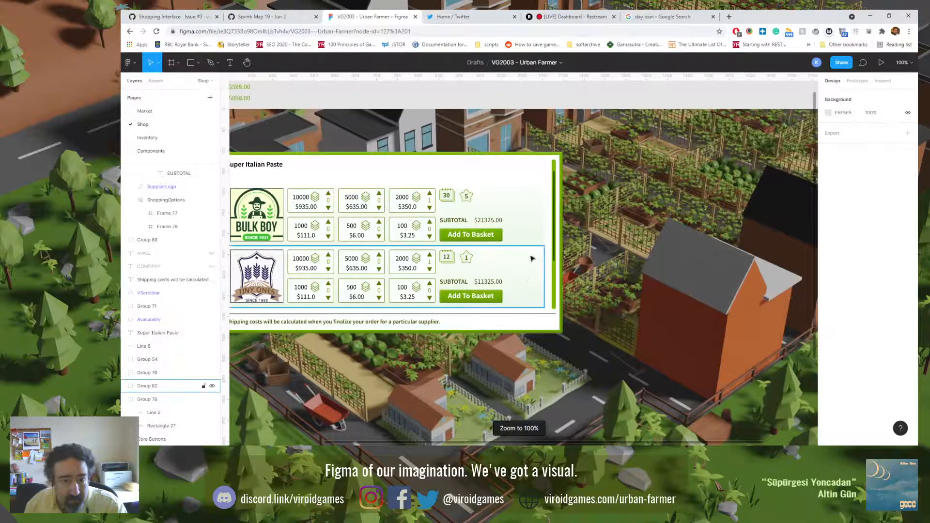
scroll(550, 310, left, 5)
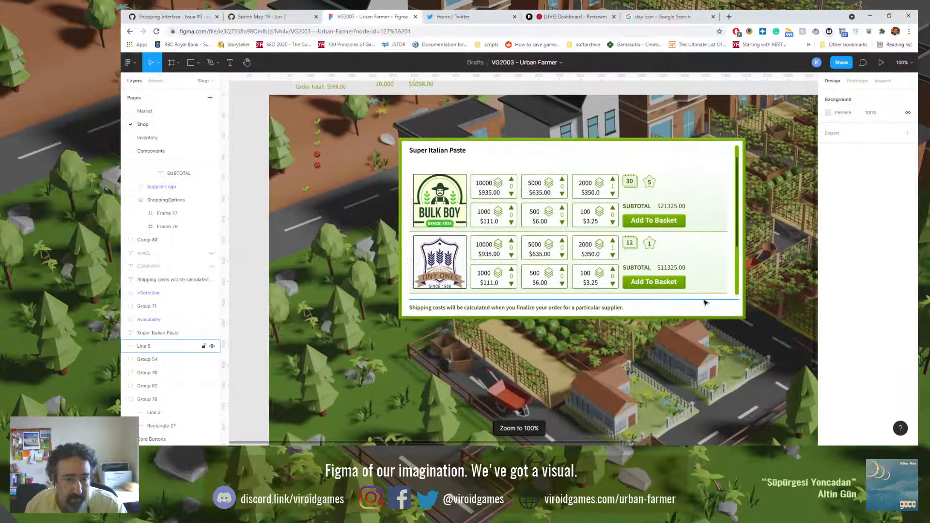
click(699, 260)
click(164, 402)
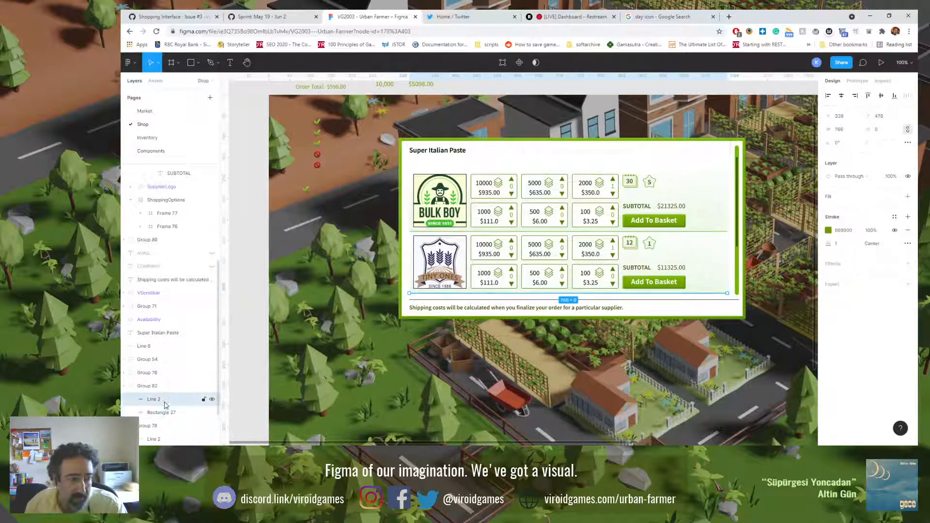
click(734, 362)
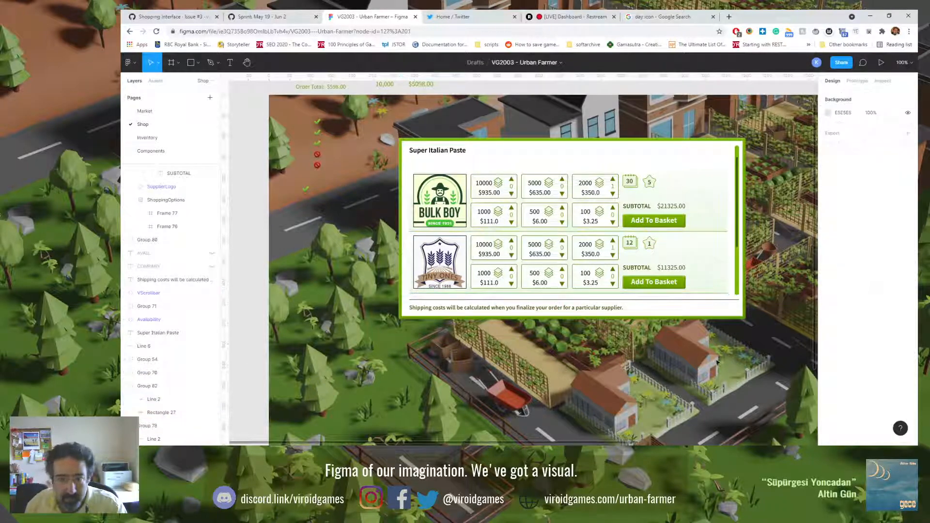
key(ctrl+0)
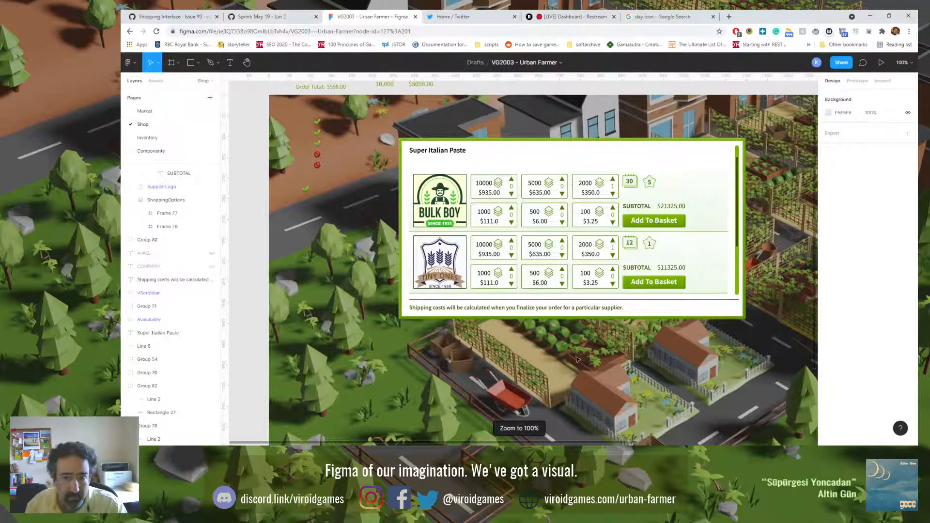
drag(567, 361, 509, 356)
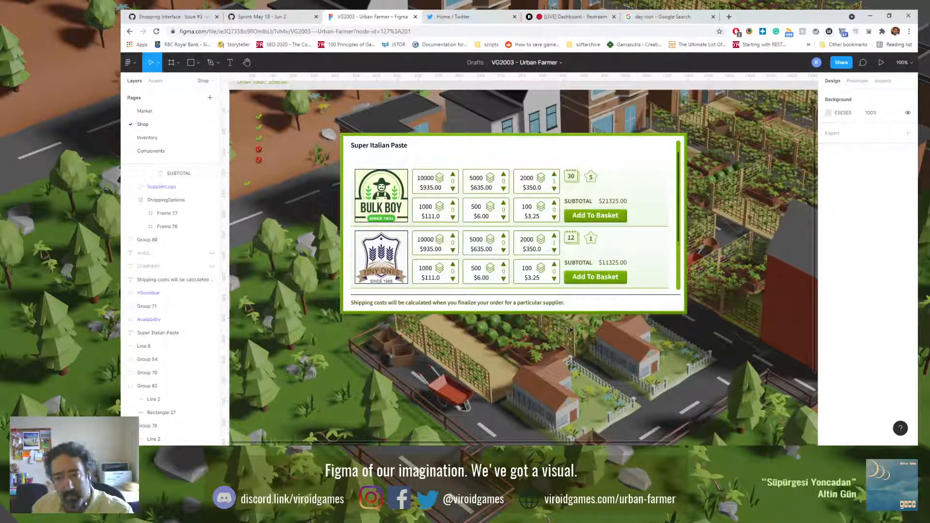
Step: Flip both supplier row background groups vertically so their divider lines sit on the upper edges, and delete the second row's background
click(643, 281)
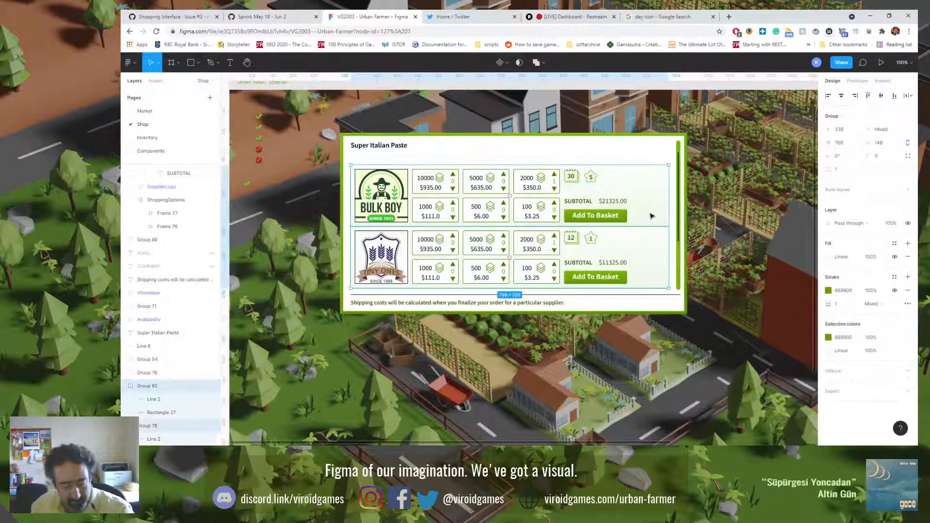
click(668, 340)
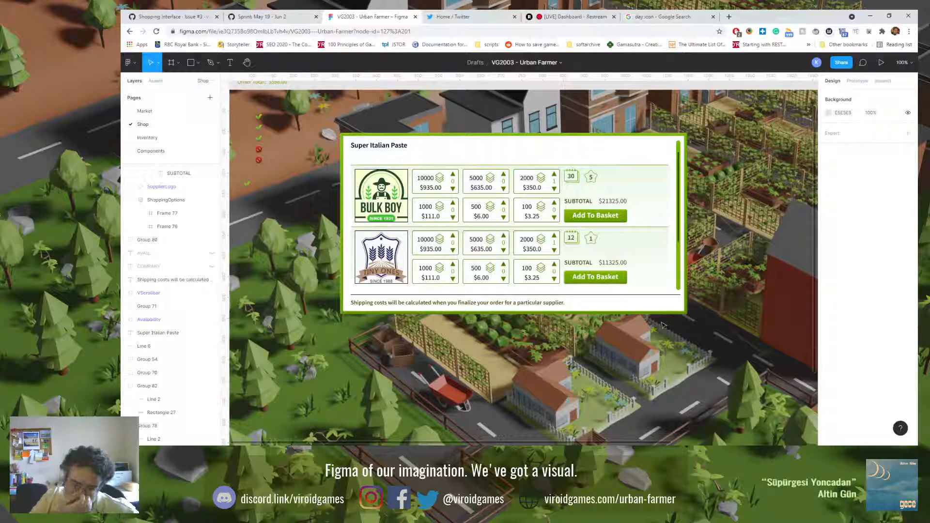
click(661, 246)
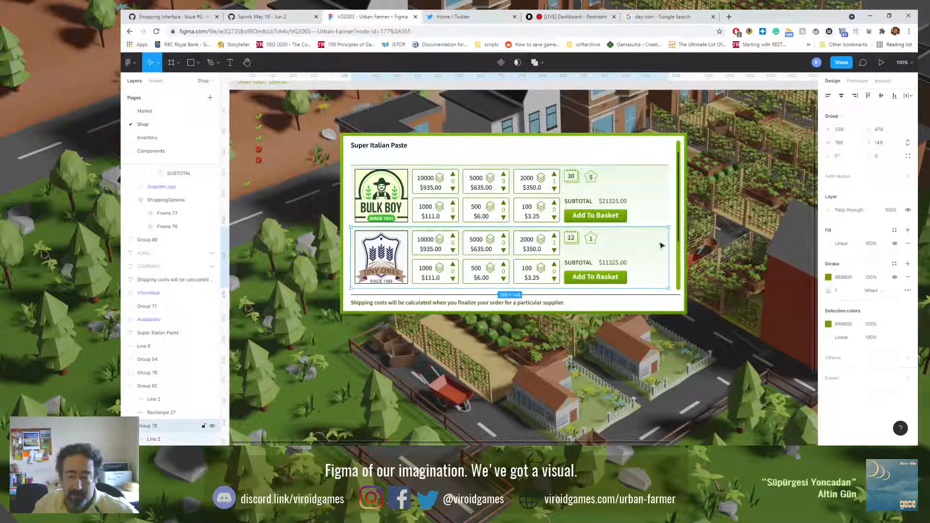
key(Delete)
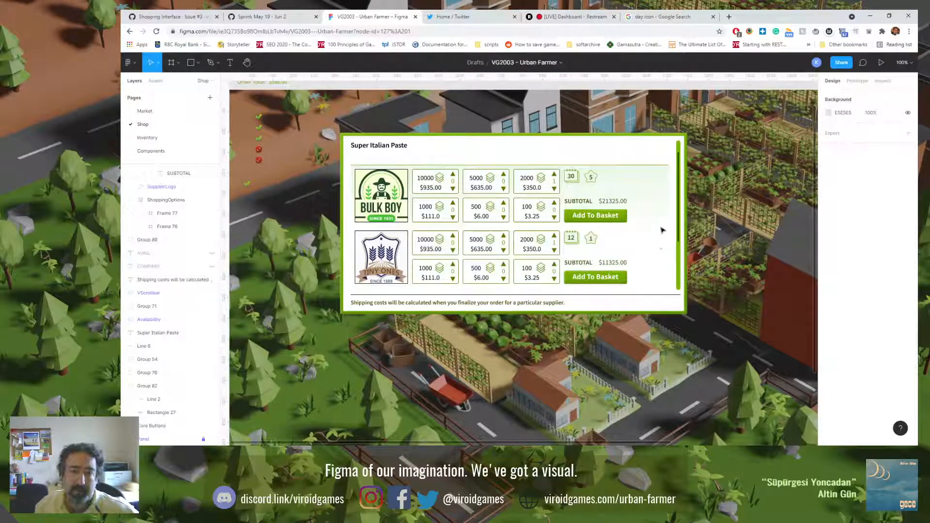
Step: Turn the first row's background group into a component named ShoppingSupplierBackground
click(663, 212)
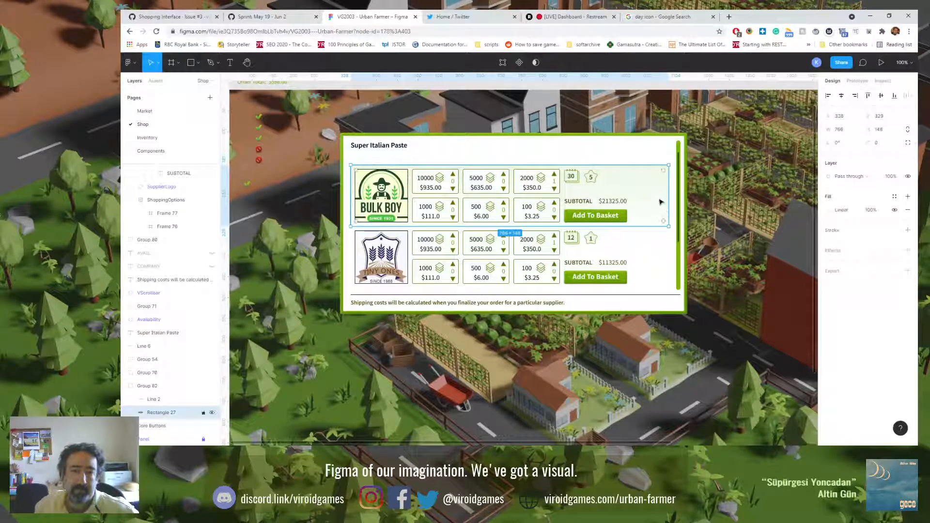
key(shift+Return)
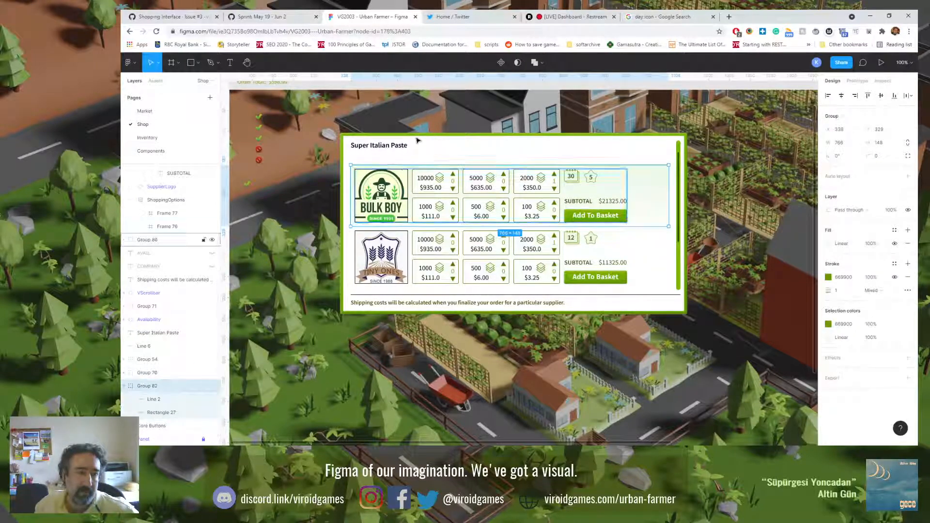
click(501, 63)
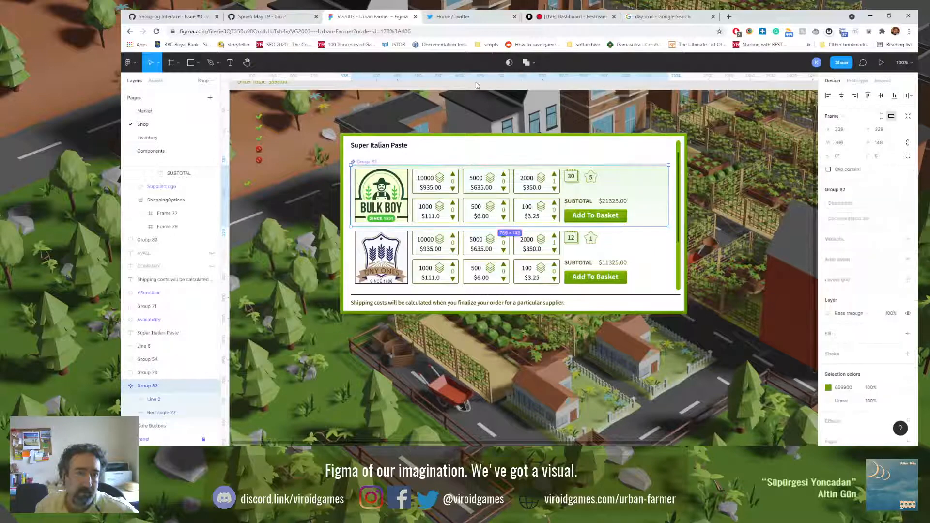
double_click(147, 386)
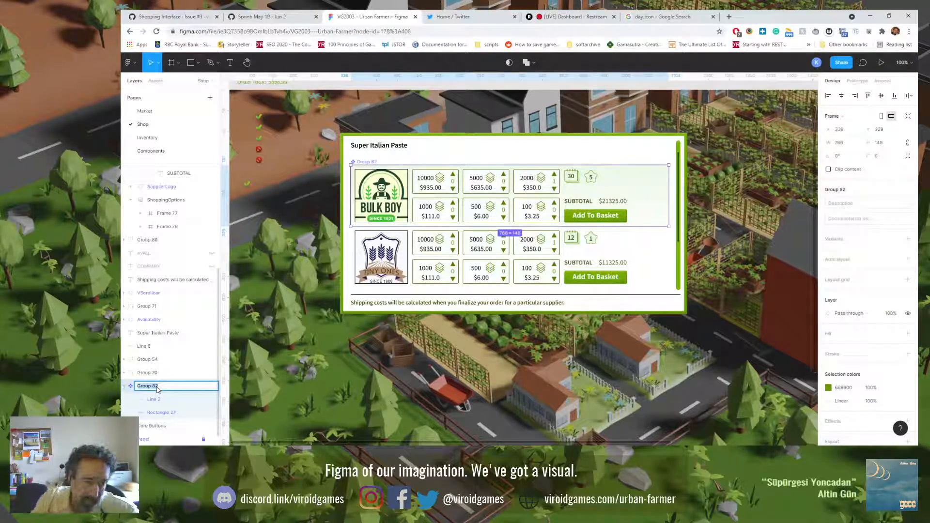
text(ShoppingSupplierBackground)
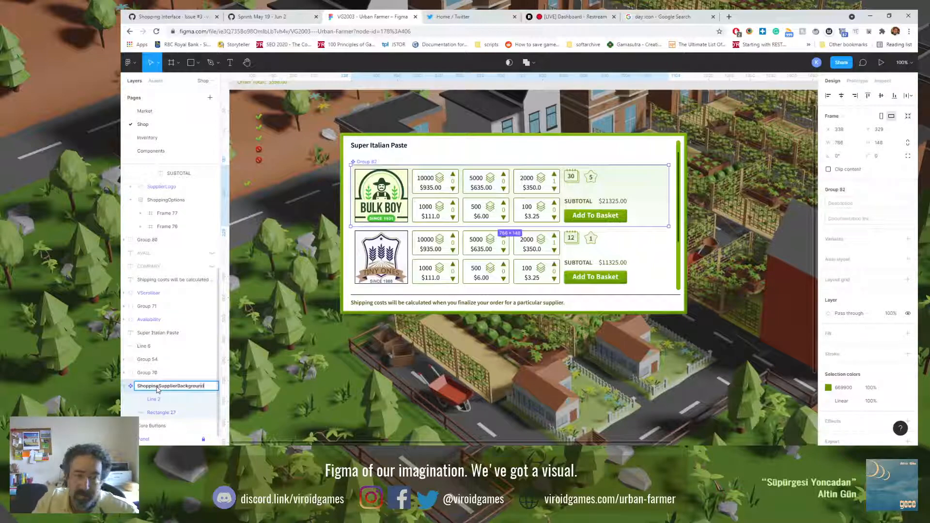
key(Return)
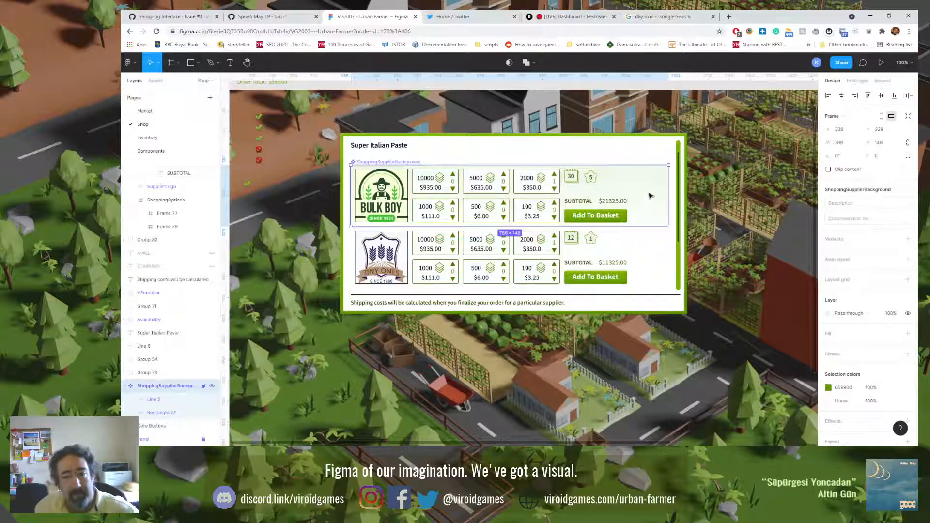
Step: Place an instance of the background component behind the second supplier row at Y 477, directly below the first, and check the seam
drag(654, 202, 661, 253)
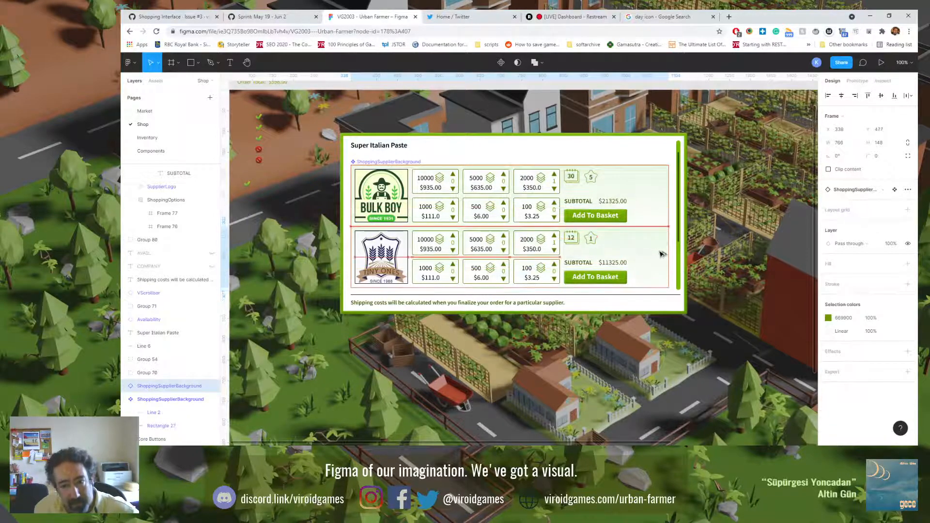
ctrl+scroll(661, 253, up, 6)
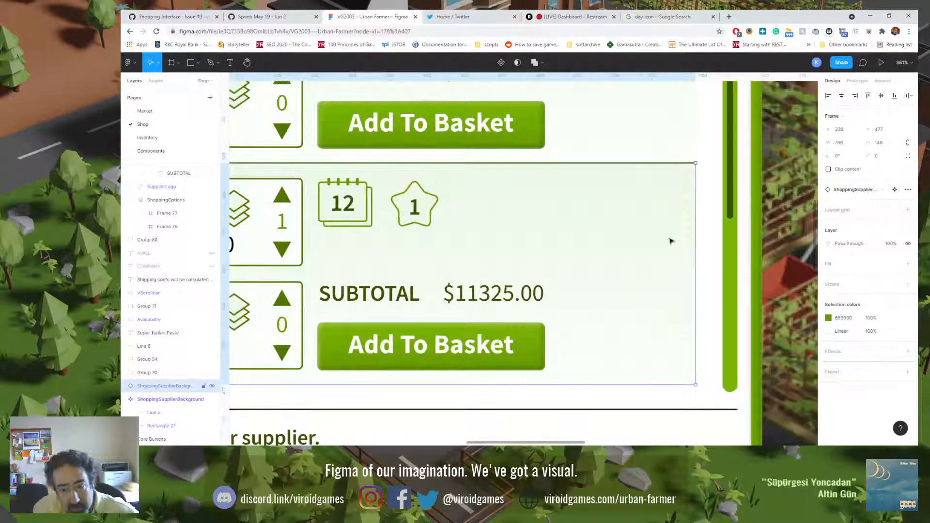
key(alt)
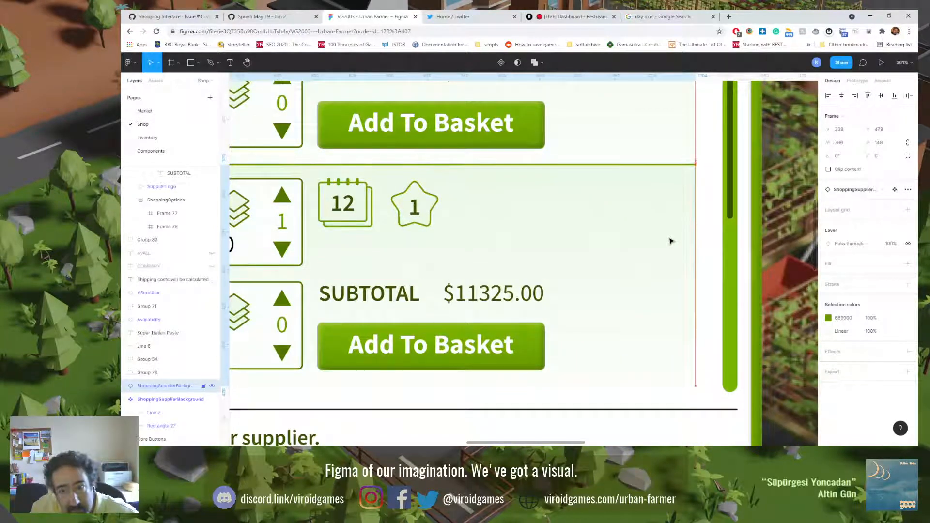
scroll(670, 240, up, 4)
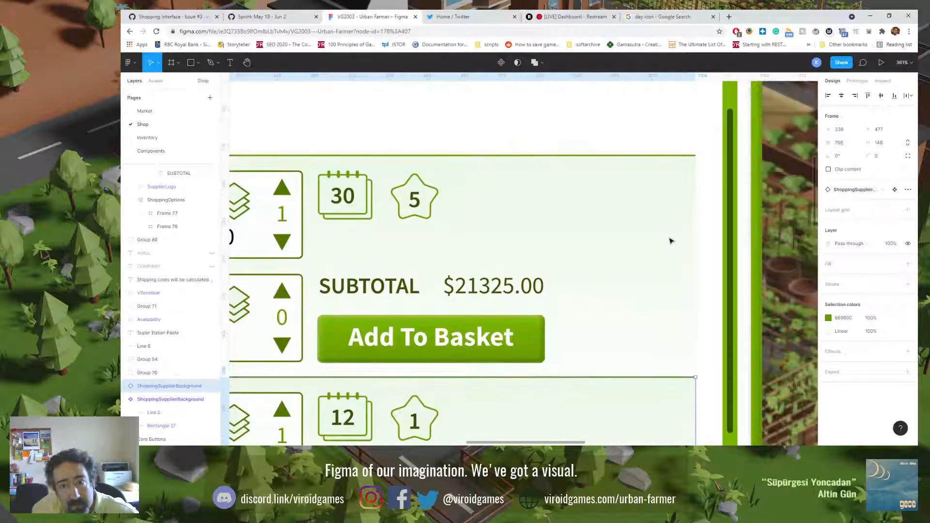
Step: In the main component's rectangle, move the linear gradient's EBF8E7 stop to the middle and add another stop at the upper end
double_click(666, 241)
scroll(666, 241, down, 5)
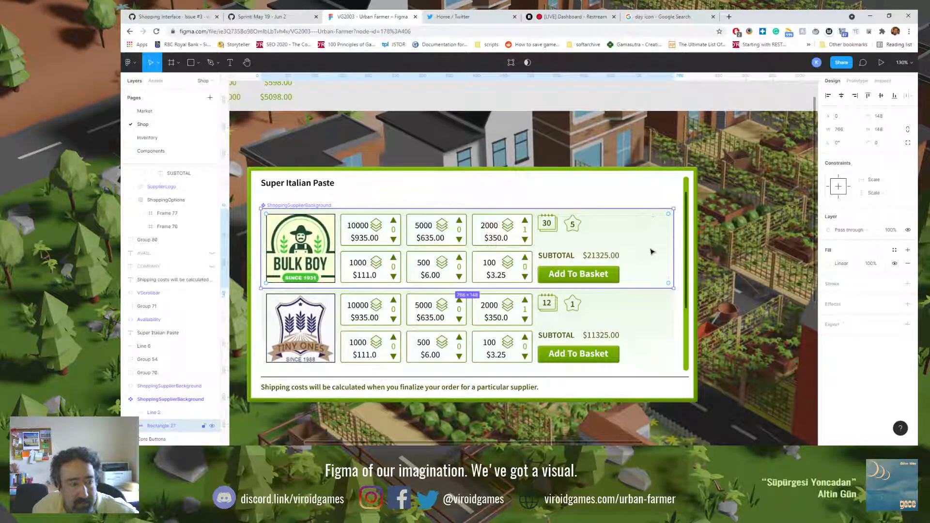
click(828, 264)
click(742, 203)
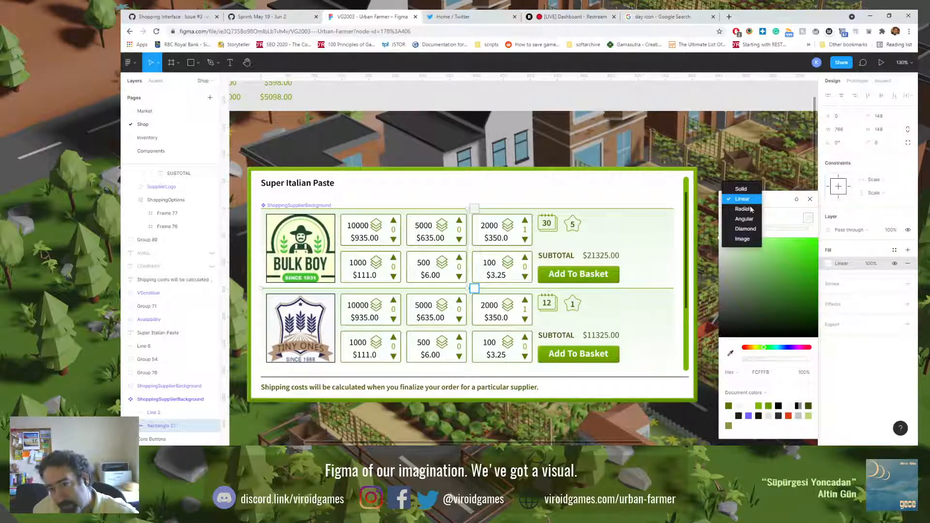
click(781, 201)
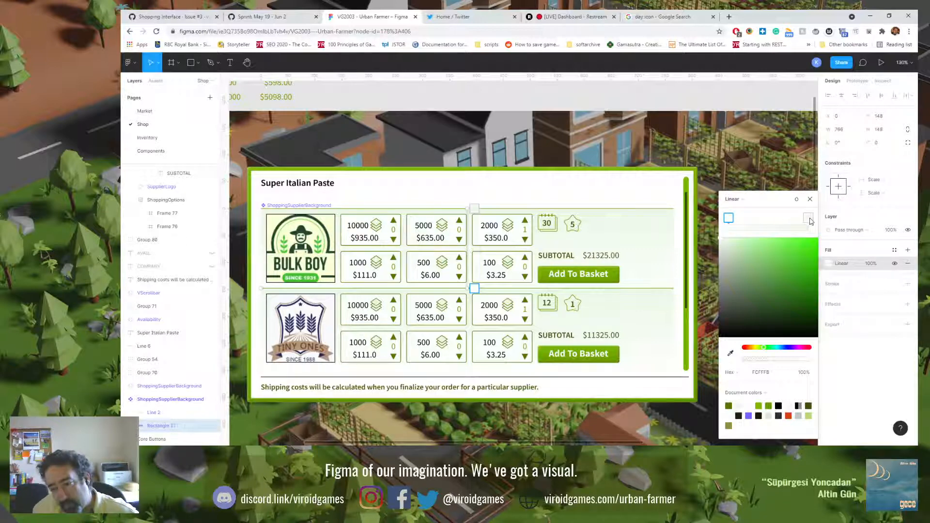
drag(809, 219, 767, 225)
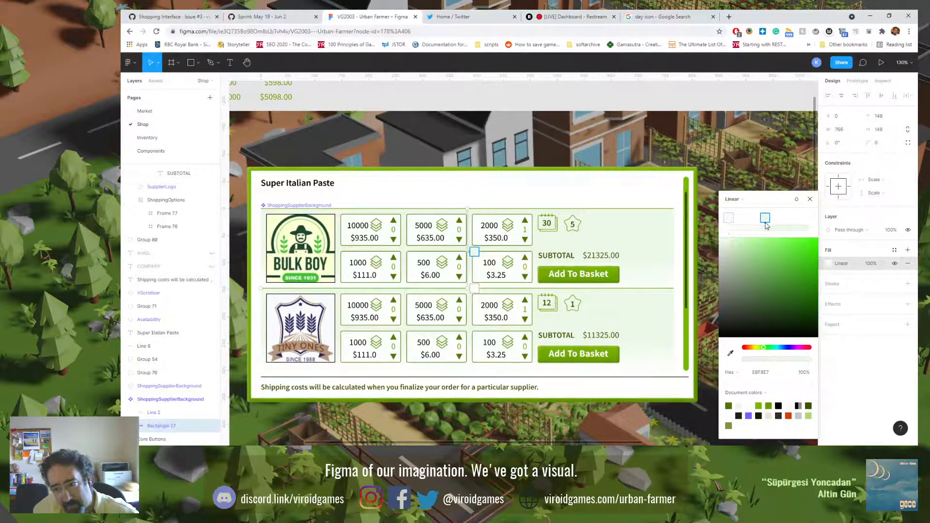
click(801, 228)
drag(804, 219, 818, 221)
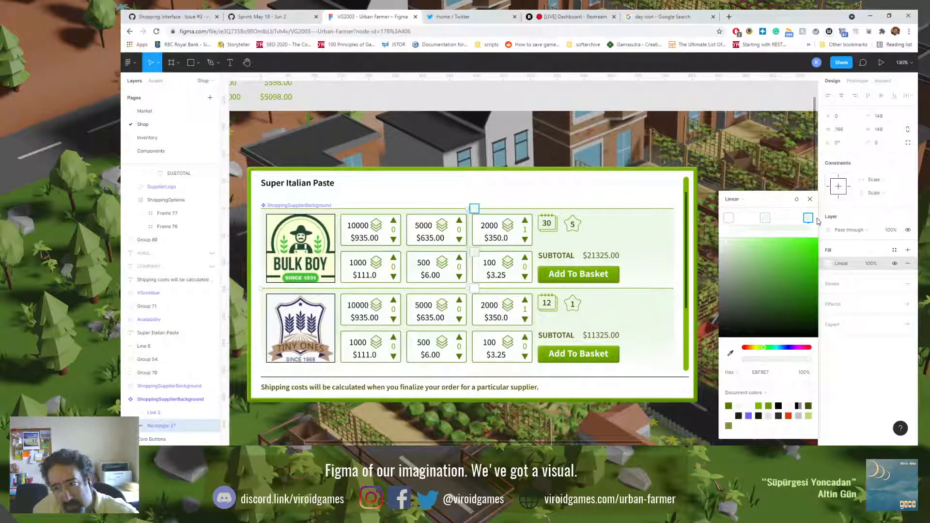
Step: Set the gradient's upper end stop to the near-white document colour FCFFFB, matching the opposite end stop
click(728, 219)
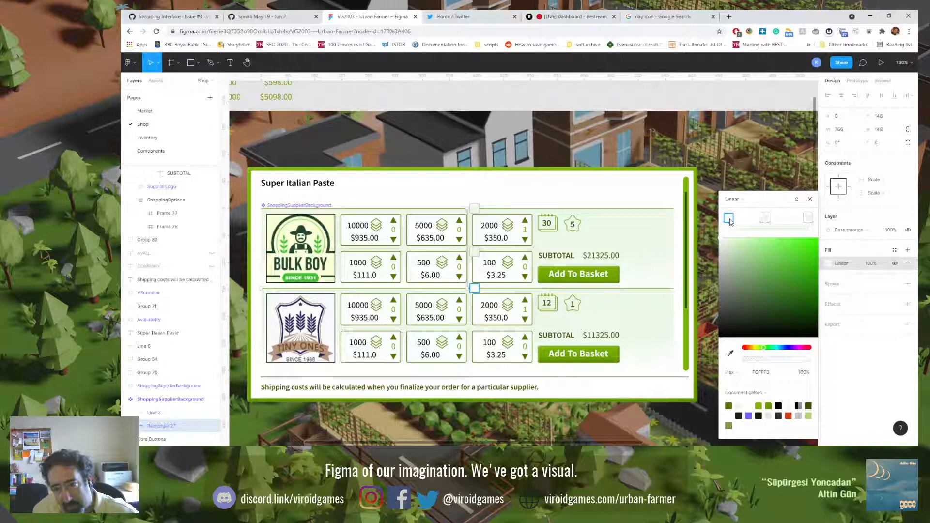
click(809, 219)
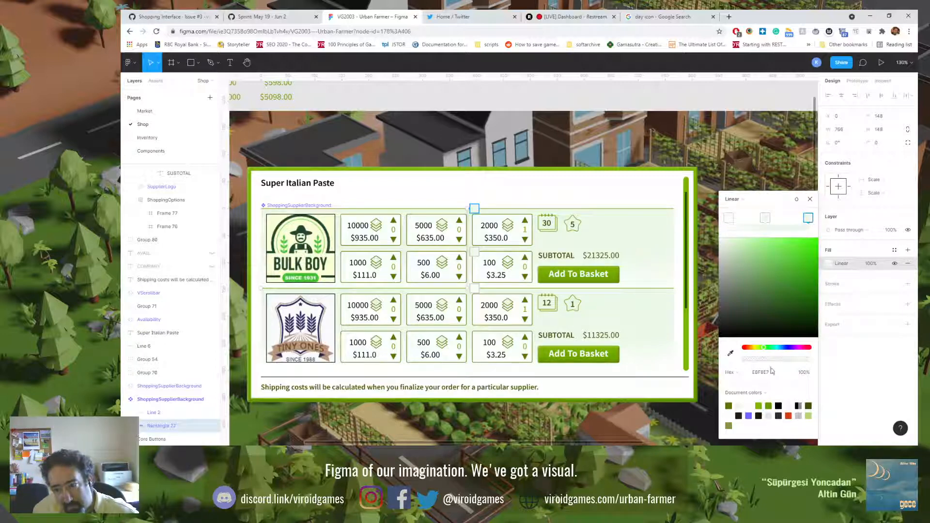
click(749, 407)
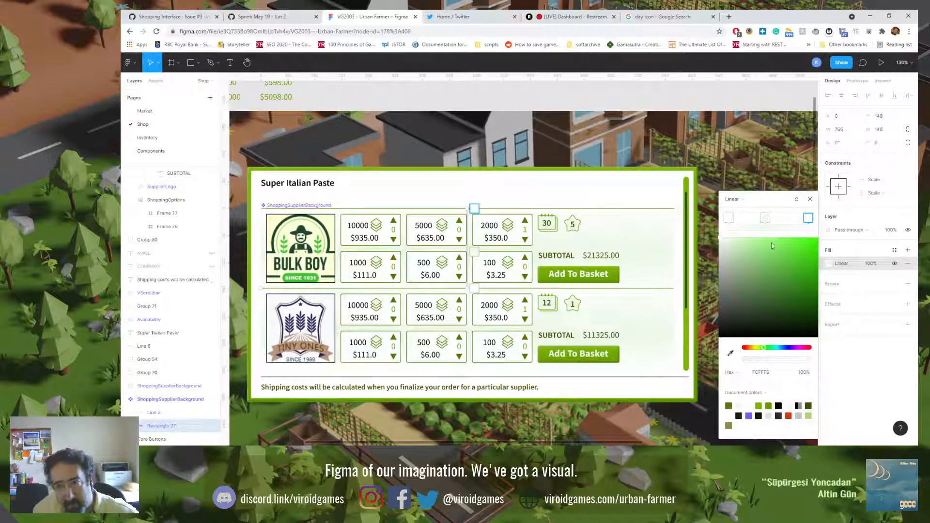
Step: Move the gradient's middle stop close to the upper end, add a fourth stop near the opposite end, and close the fill settings
drag(765, 218, 799, 222)
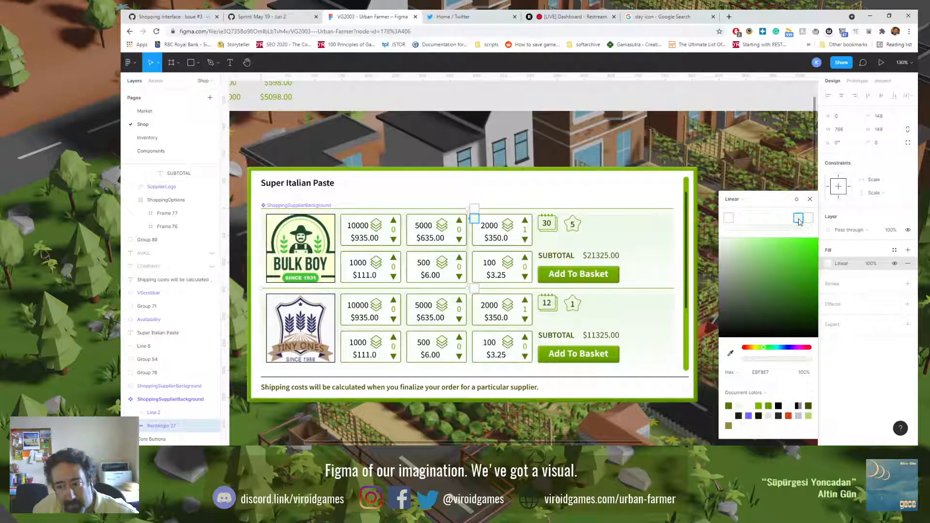
drag(800, 221, 738, 220)
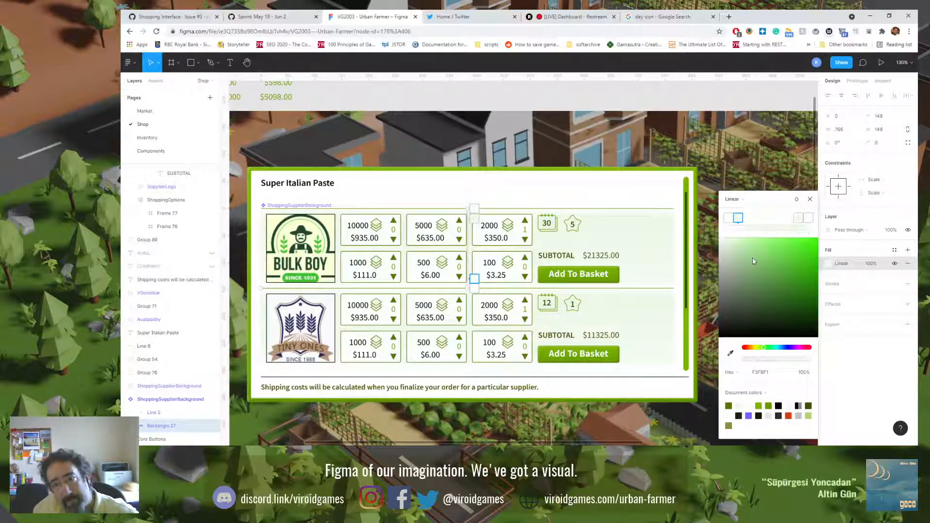
click(653, 152)
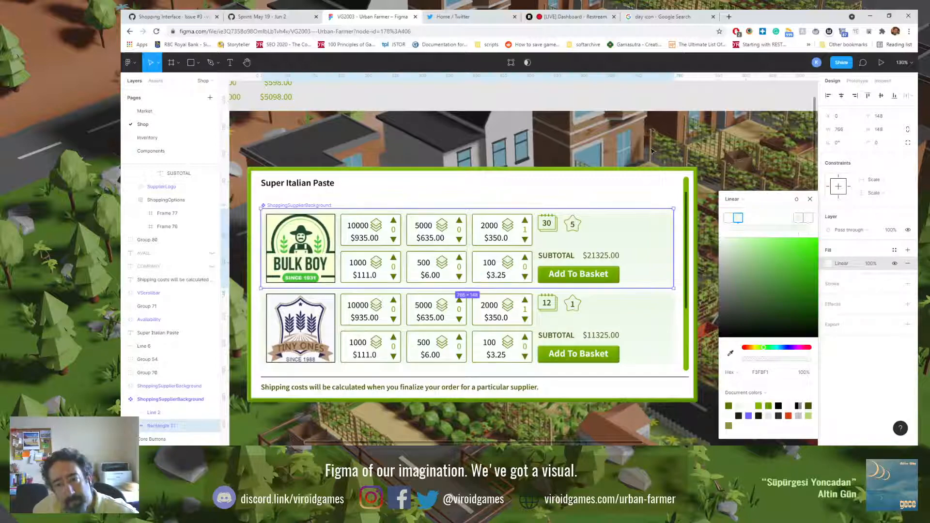
click(653, 157)
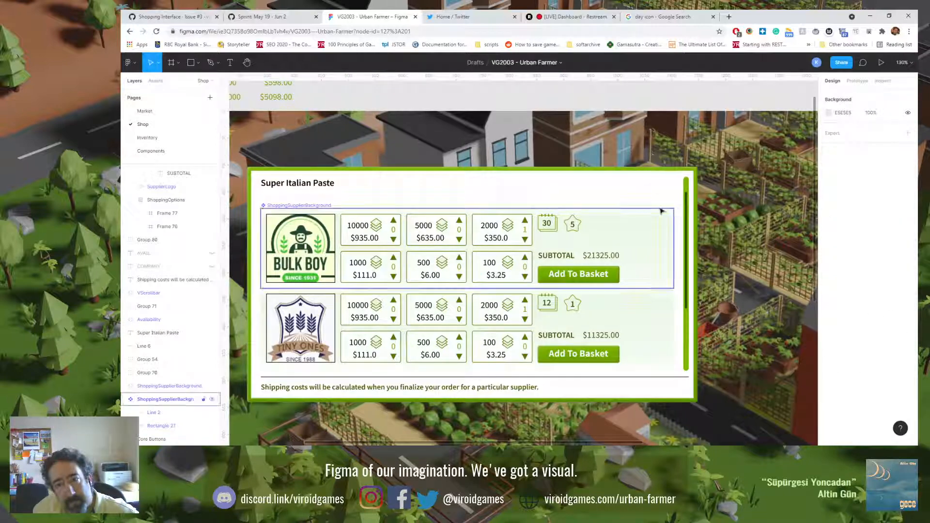
Step: Recolour the divider line in the main supplier background component with the light green document colour
click(659, 209)
click(192, 418)
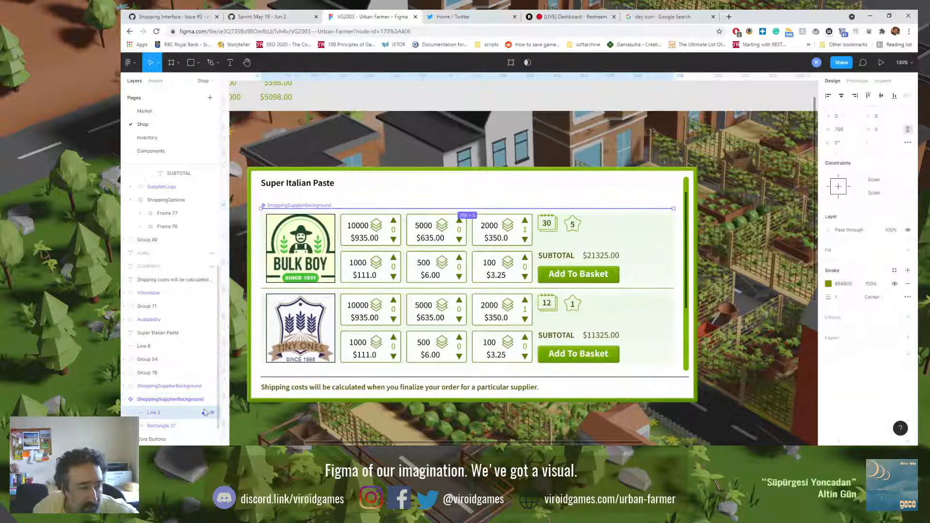
click(828, 284)
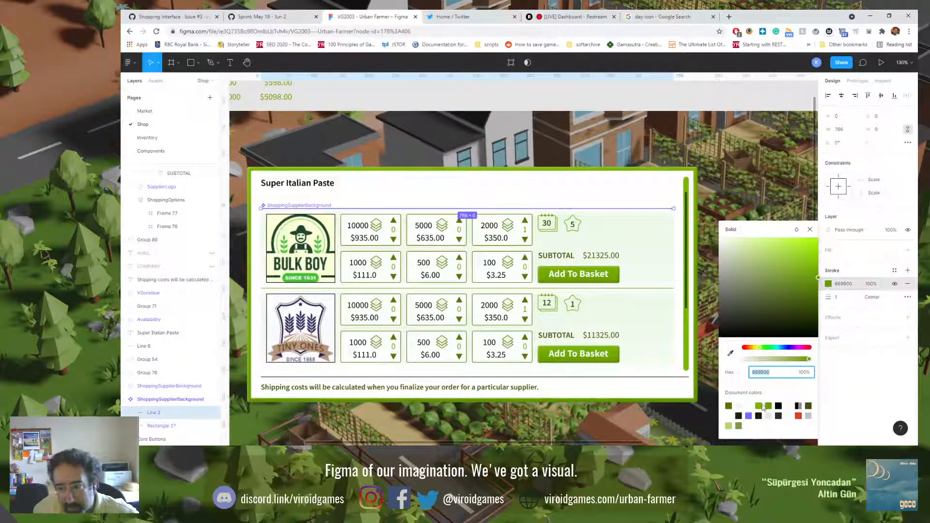
click(759, 406)
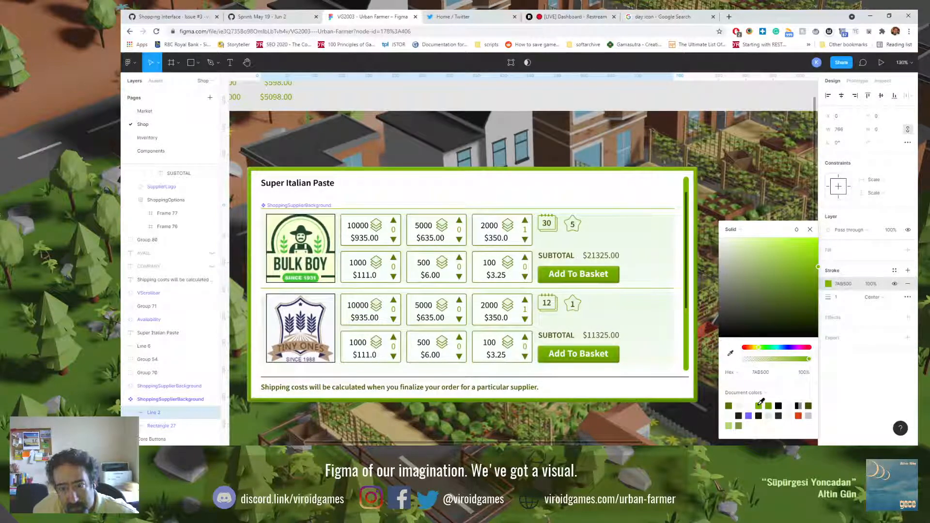
click(729, 425)
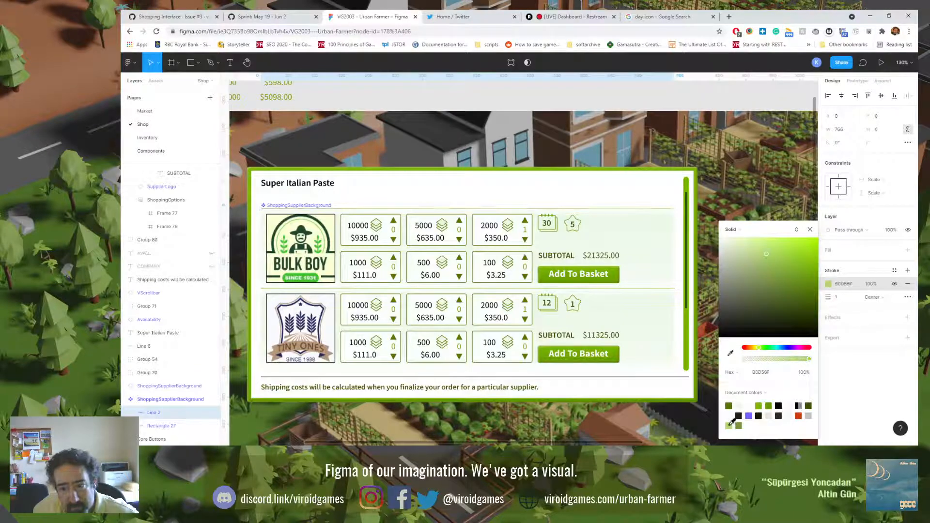
click(673, 158)
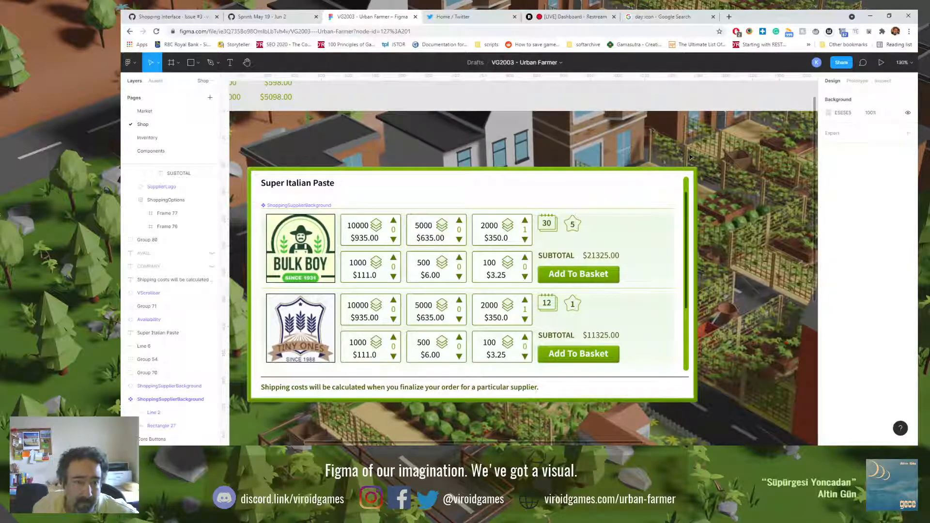
Step: Set the fill of the front sheet in the first supplier row's calendar icon to the near-white document colour FCFFFB
key(shift+0)
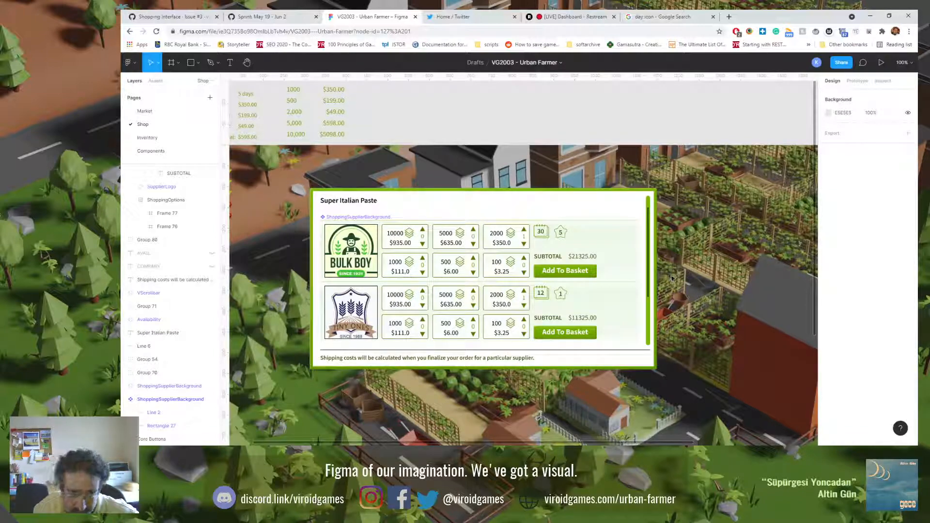
double_click(546, 236)
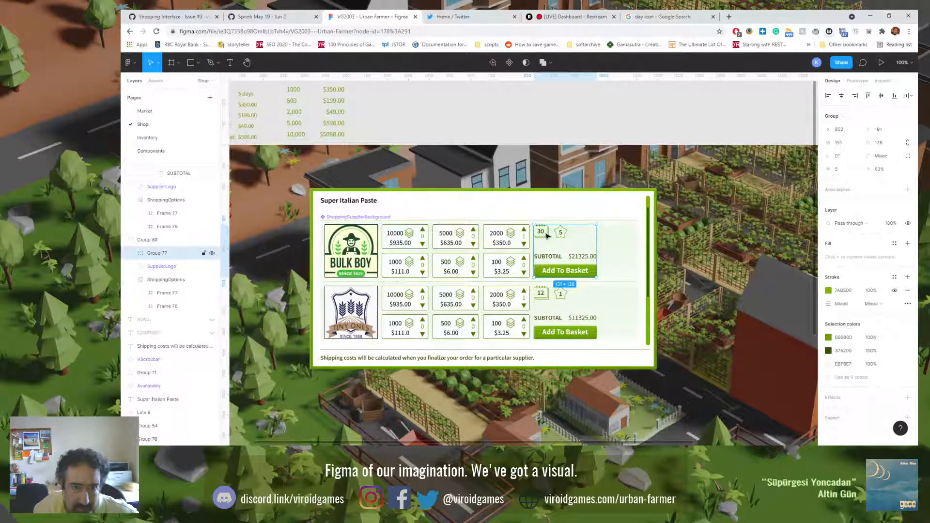
double_click(546, 236)
scroll(546, 236, up, 8)
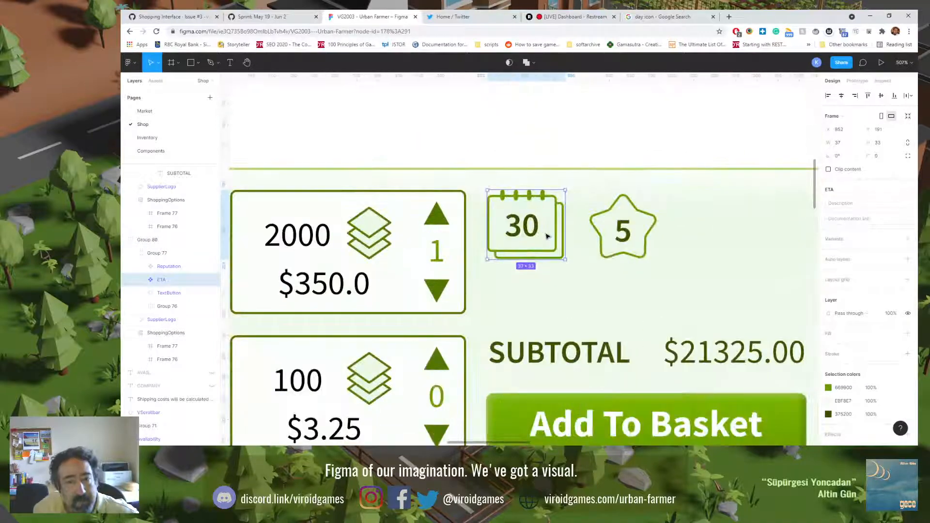
double_click(546, 236)
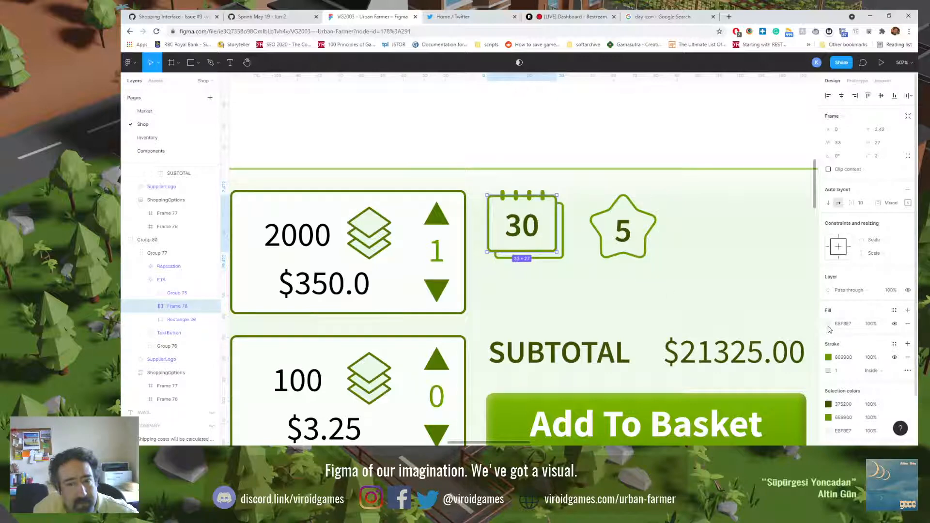
click(150, 307)
click(176, 319)
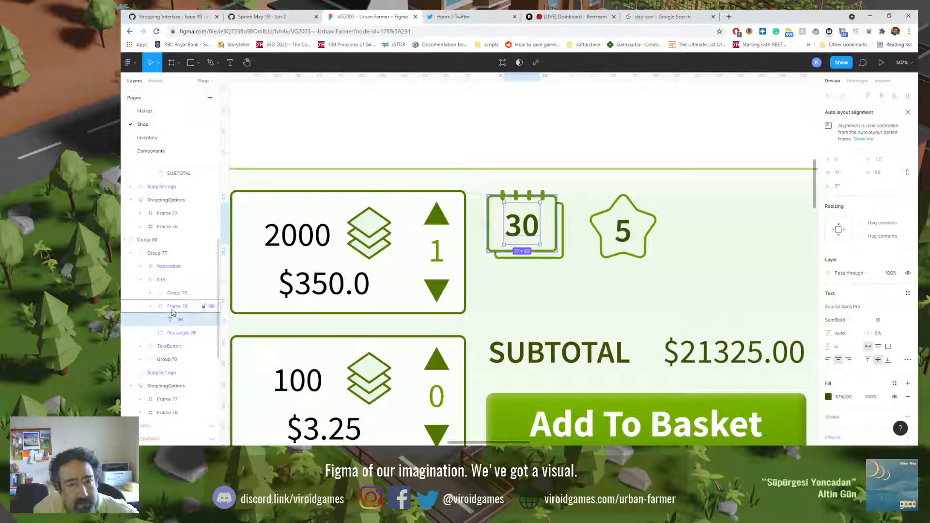
click(172, 309)
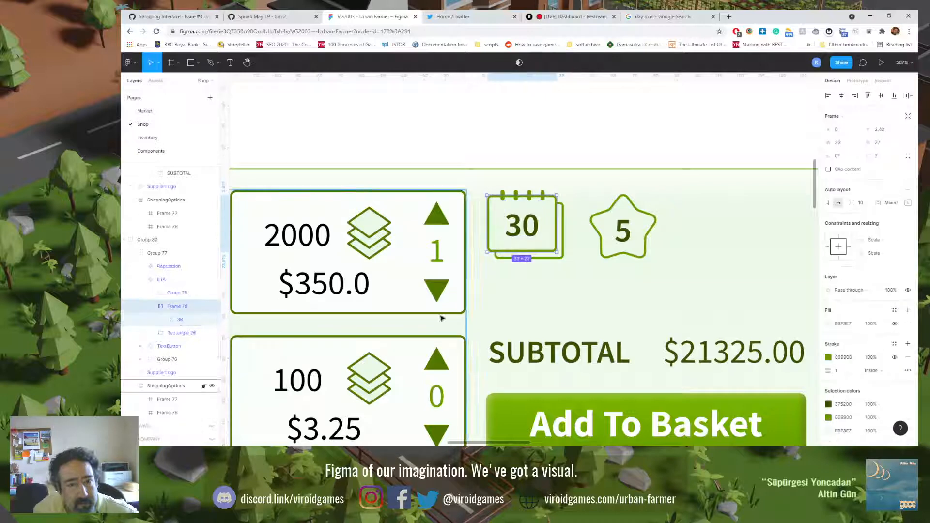
click(828, 324)
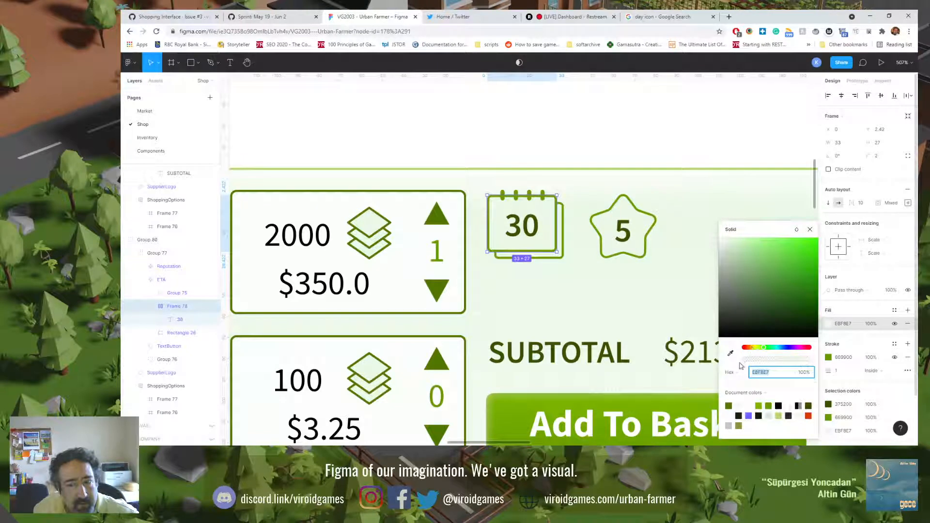
click(731, 409)
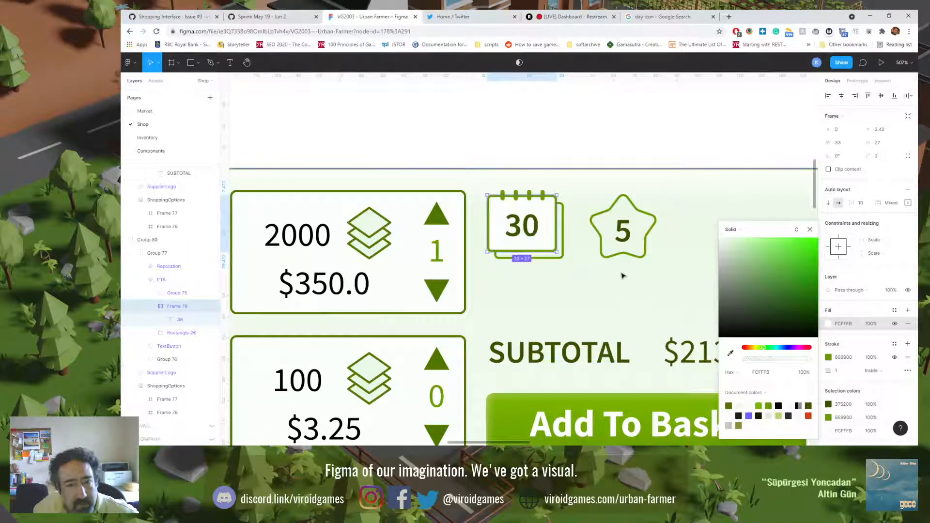
Step: Fill the calendar icon's back sheet rectangle with the same near-white document colour, FCFFFB
click(563, 226)
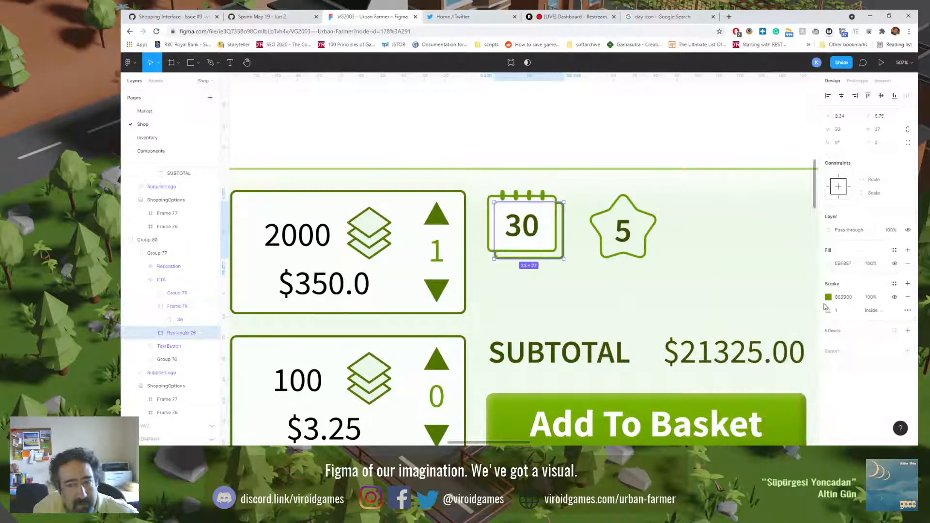
click(829, 264)
click(732, 411)
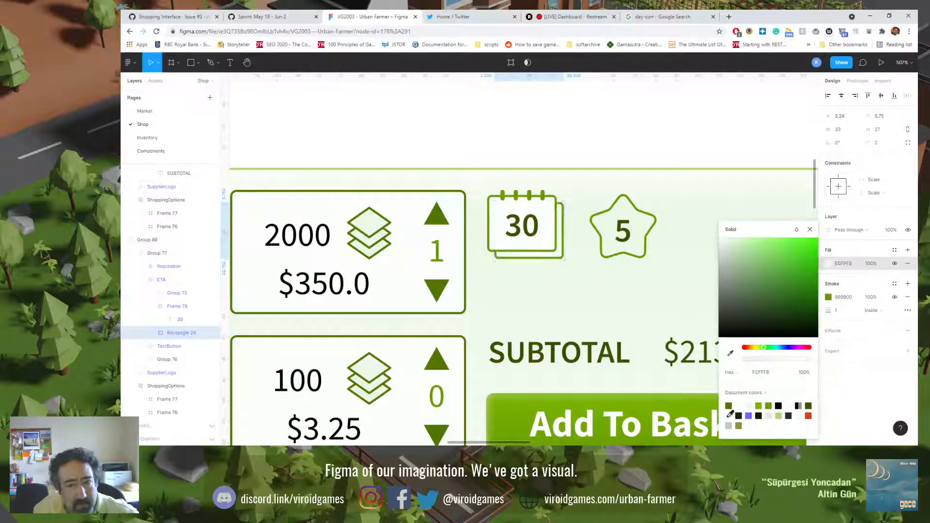
Step: Set the fill of the first supplier row's reputation star to the near-white document colour FCFFFB
click(612, 220)
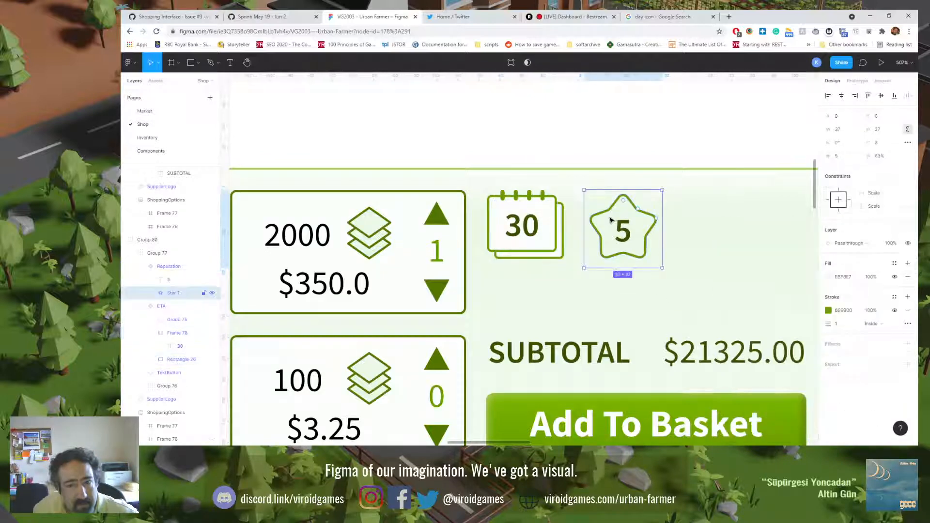
click(829, 276)
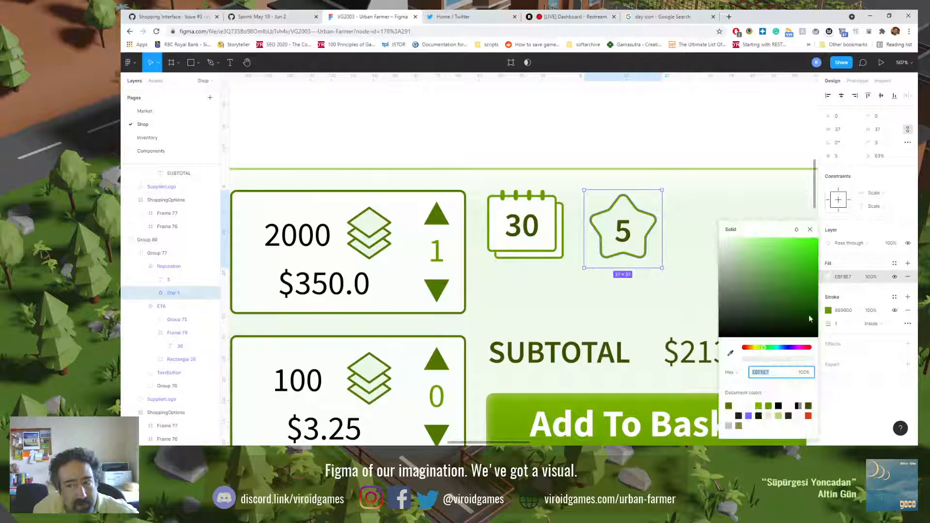
click(737, 407)
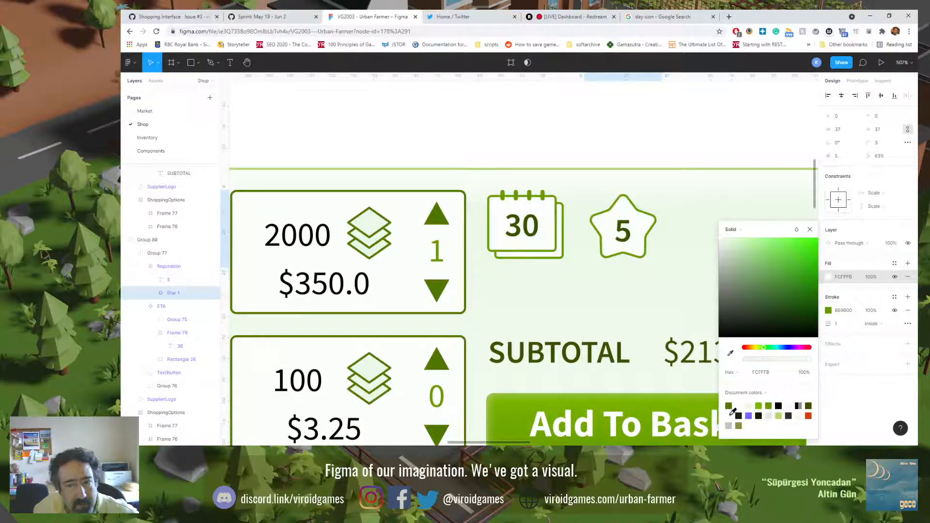
click(586, 153)
key(shift+0)
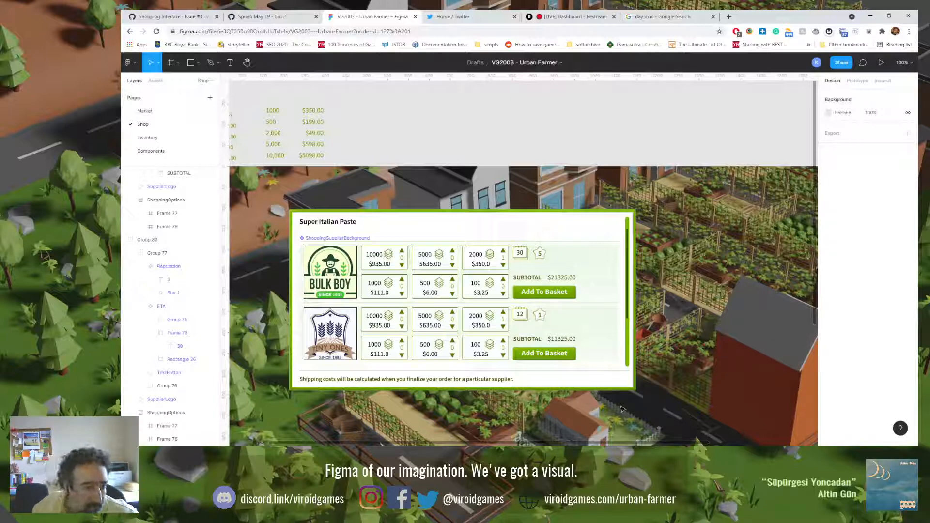
Step: Reposition the gradient stops in the main background component's rectangle and delete the extra stop near the lower end
click(599, 295)
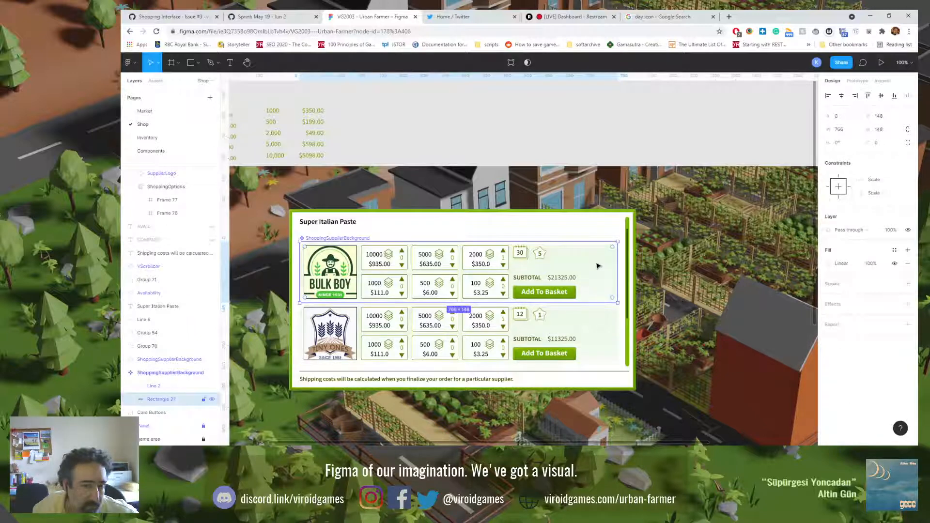
click(828, 264)
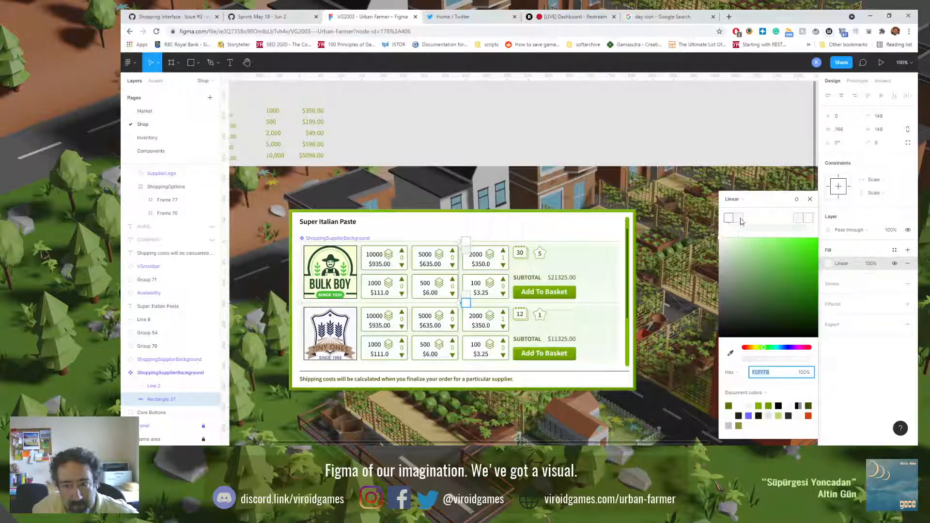
drag(739, 219, 809, 233)
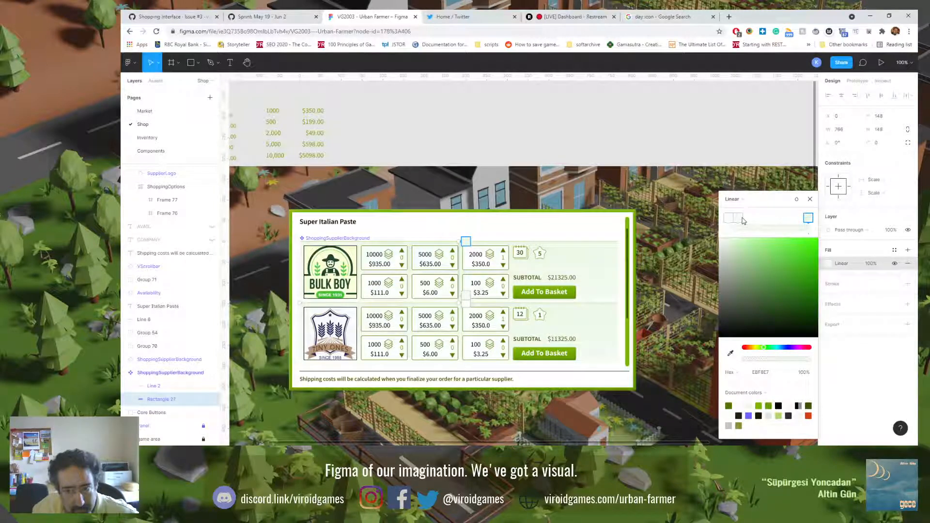
drag(808, 219, 752, 221)
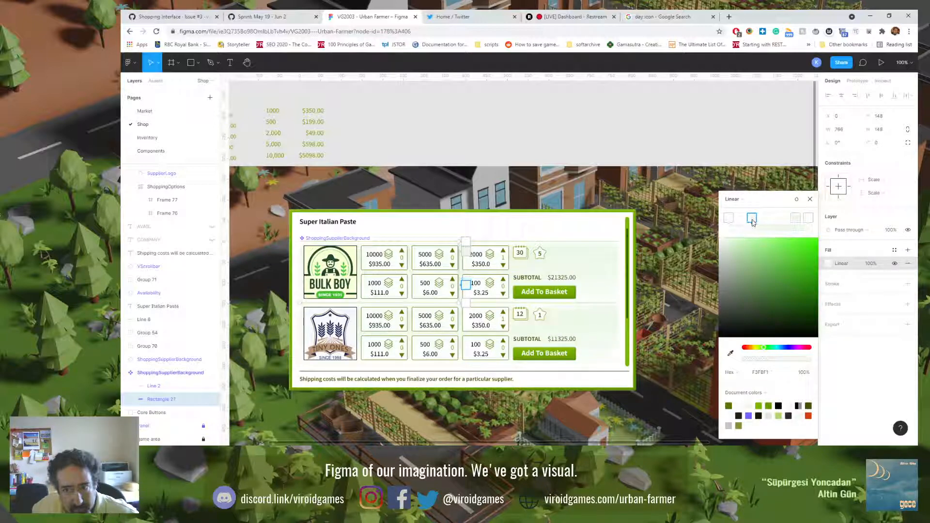
key(Delete)
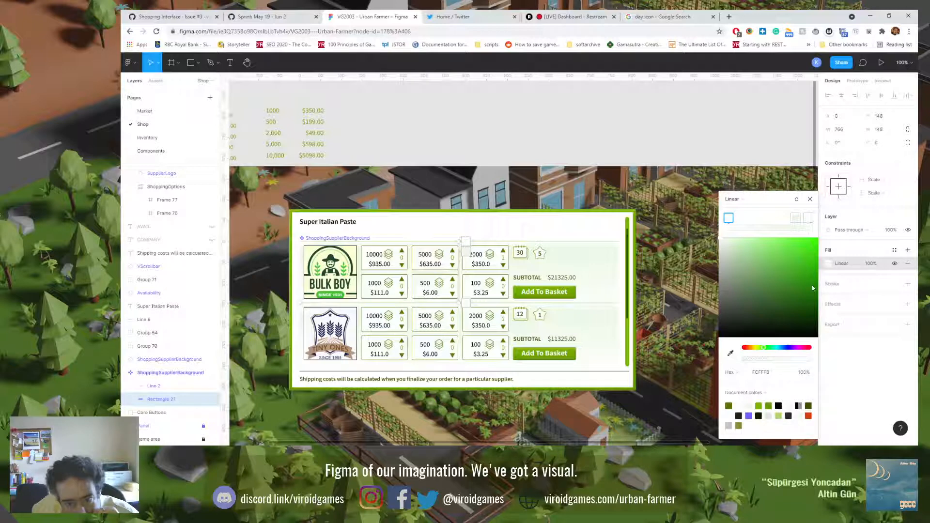
click(856, 378)
key(Escape)
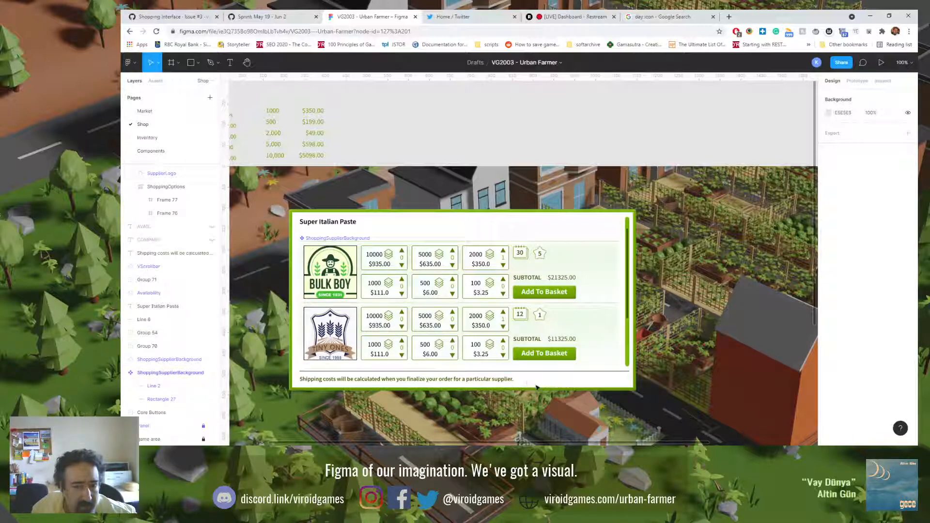
Step: Shorten the vertical scroll bar from above so it starts level with the first supplier background's upper edge
click(628, 220)
drag(629, 221, 627, 242)
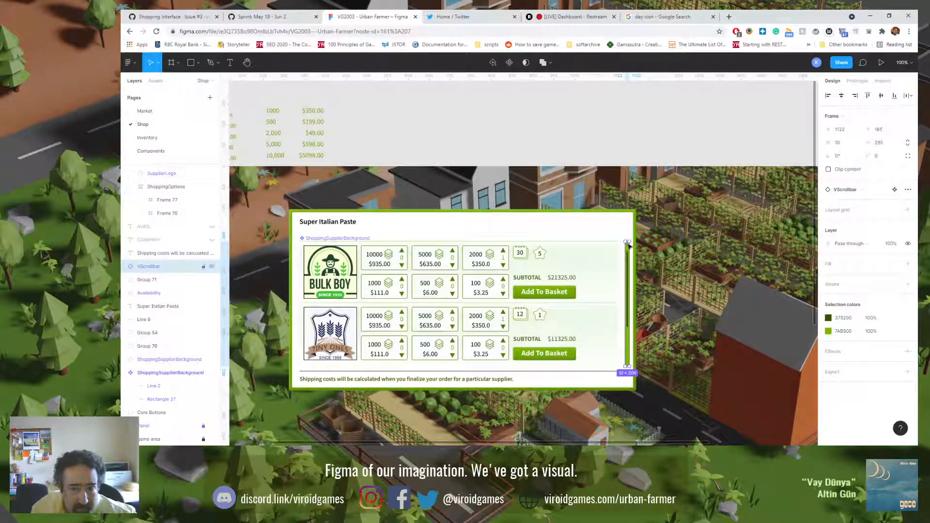
click(669, 289)
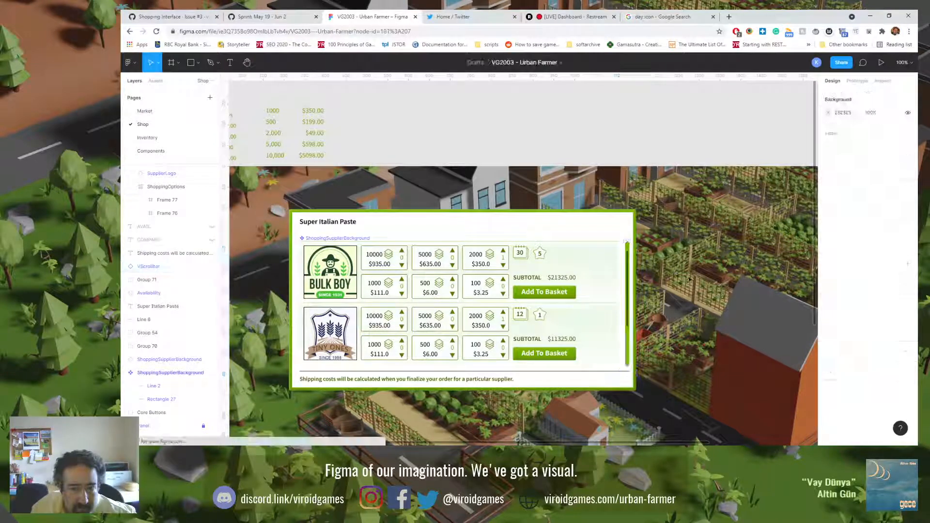
Step: Copy the dark line above the shipping note below the Super Italian Paste title at Y 148, and compare with the Inventory page
click(565, 372)
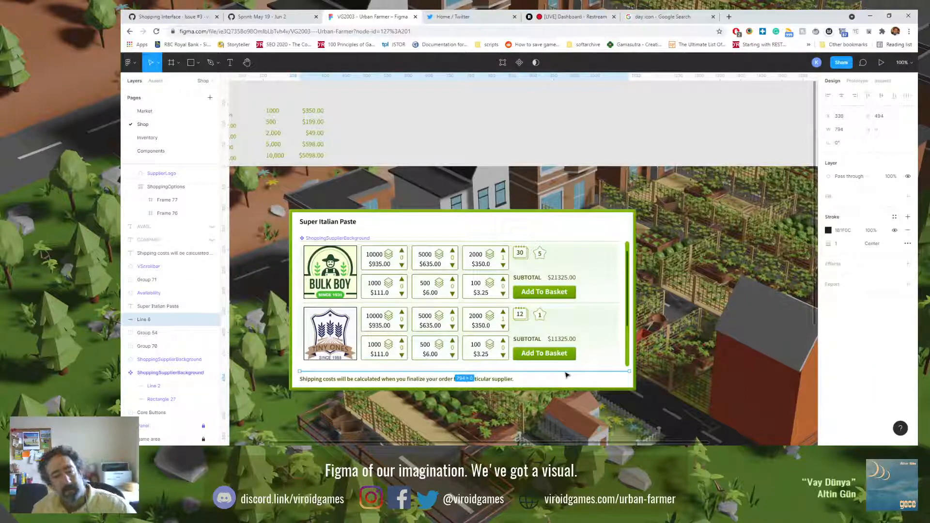
key(ctrl+v)
drag(565, 375, 567, 228)
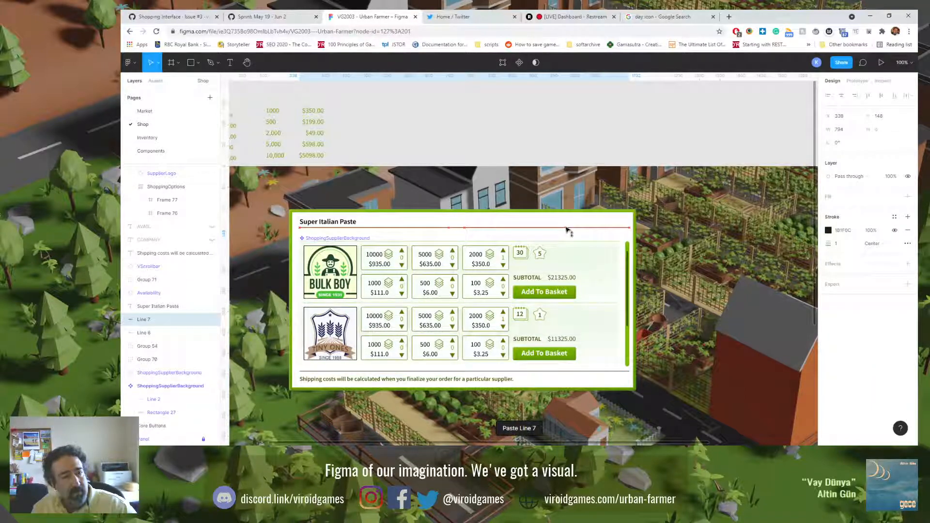
click(164, 140)
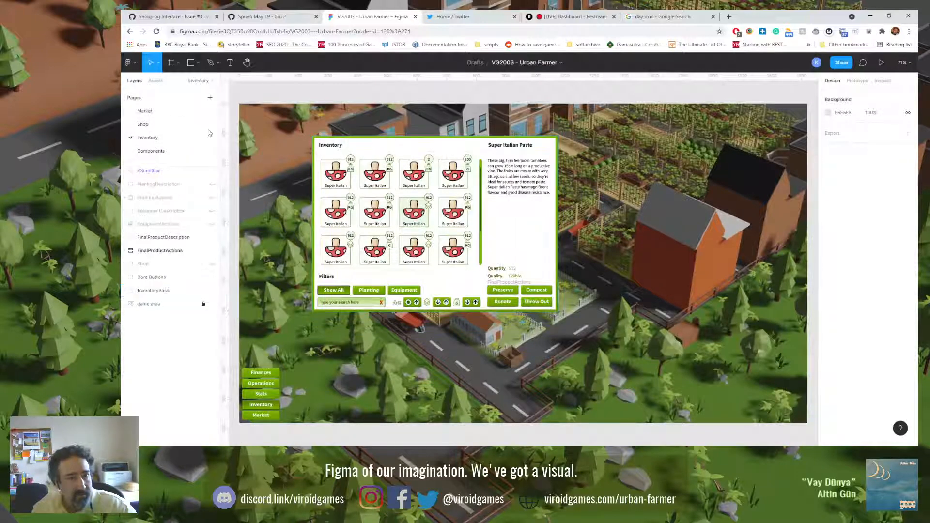
click(170, 125)
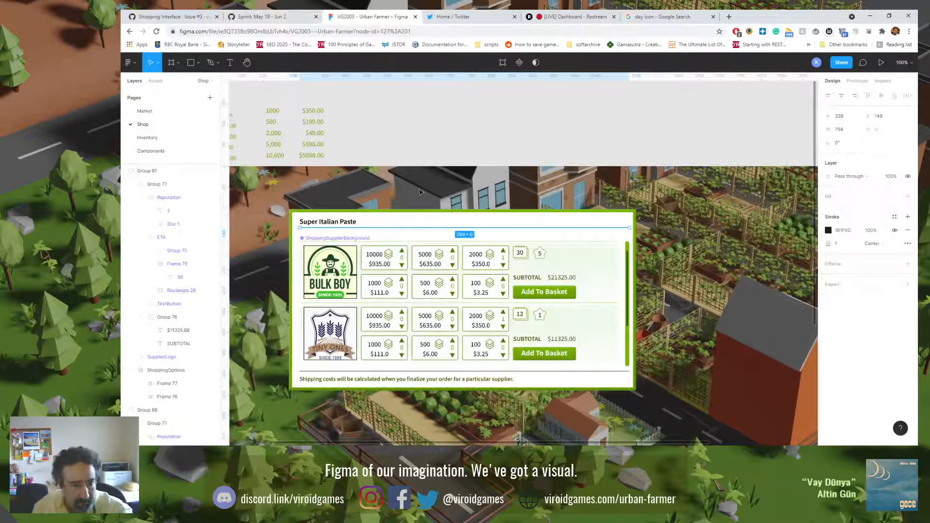
key(Escape)
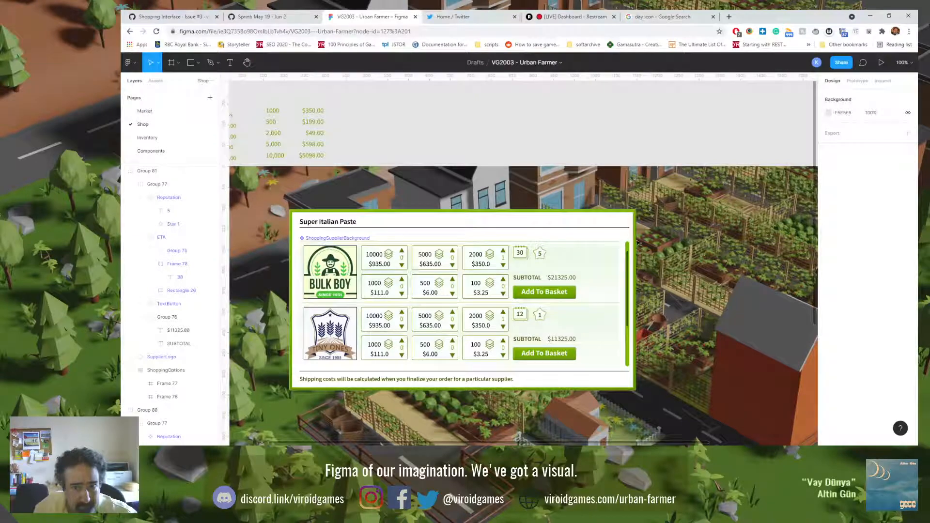
Step: Extend the scroll bar's upper end towards the new title line, to Y 165 and a height of 317
click(628, 255)
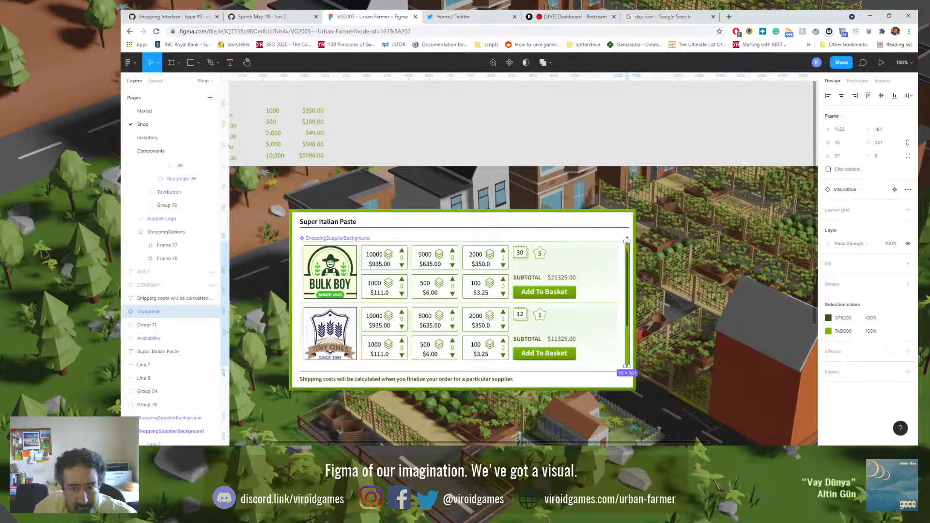
drag(627, 240, 627, 235)
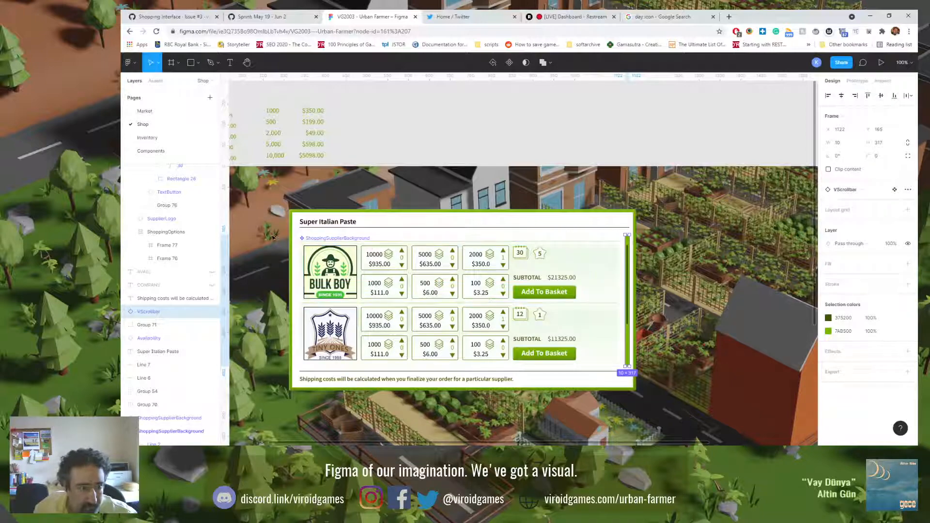
key(Escape)
Step: Nudge both supplier rows together with their backgrounds up by 10 px, closer to the title line
drag(303, 266, 410, 353)
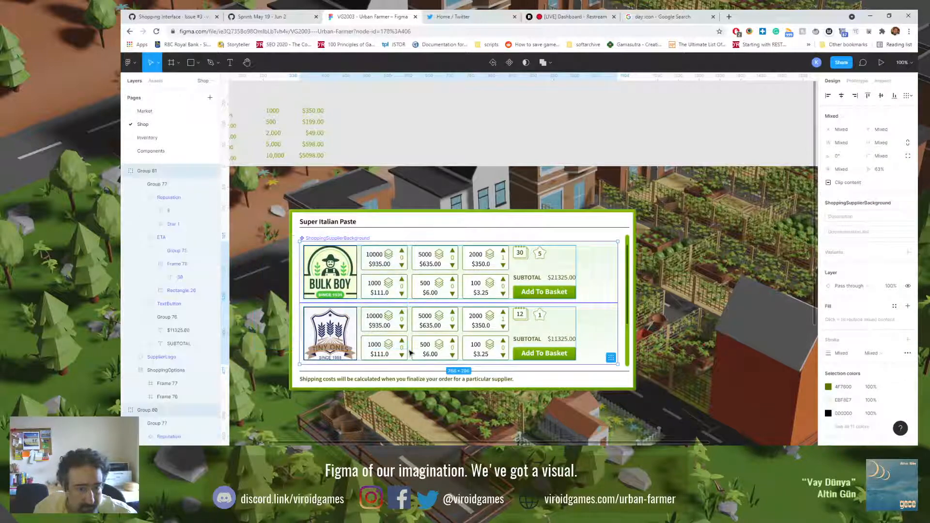
key(shift+Up)
key(shift+Up)
key(shift+Down)
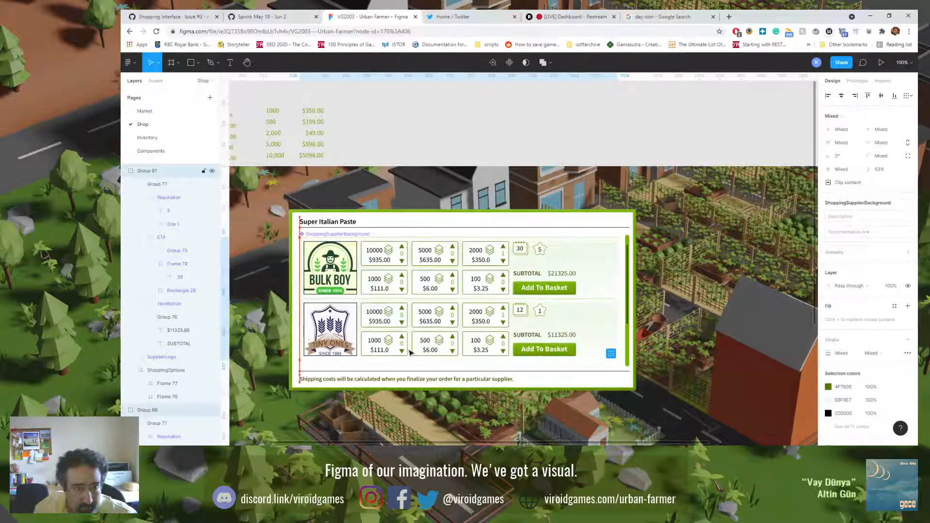
key(Escape)
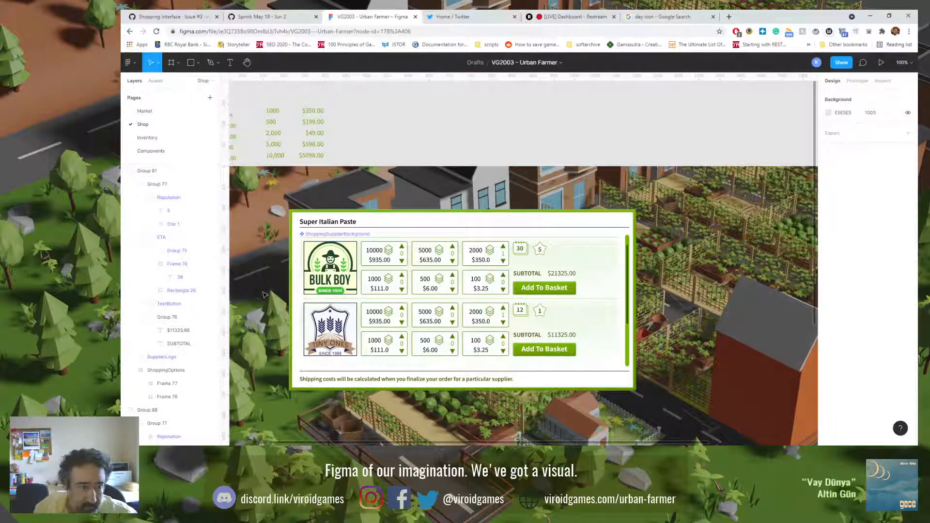
click(303, 269)
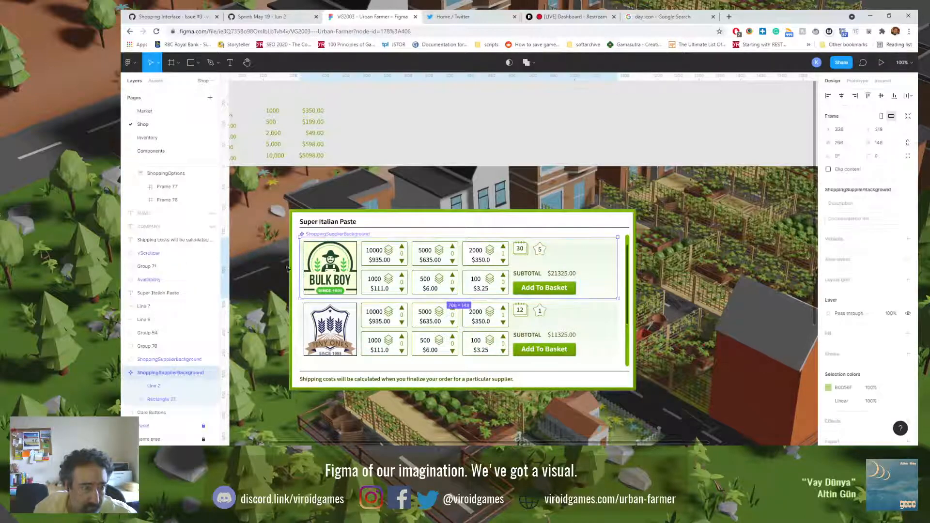
click(273, 283)
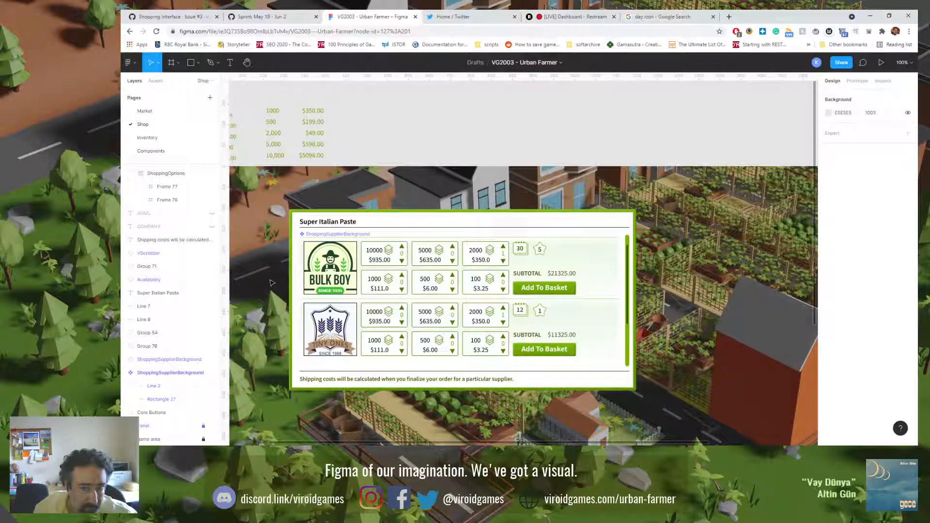
Step: Set the stroke of the line in the second supplier background to the pale document colour EBF8E7
double_click(588, 316)
click(153, 373)
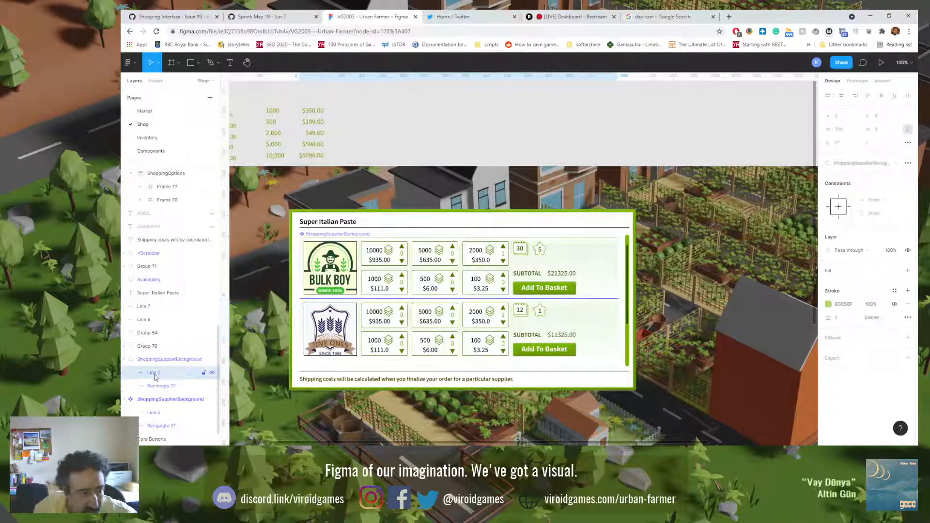
click(828, 305)
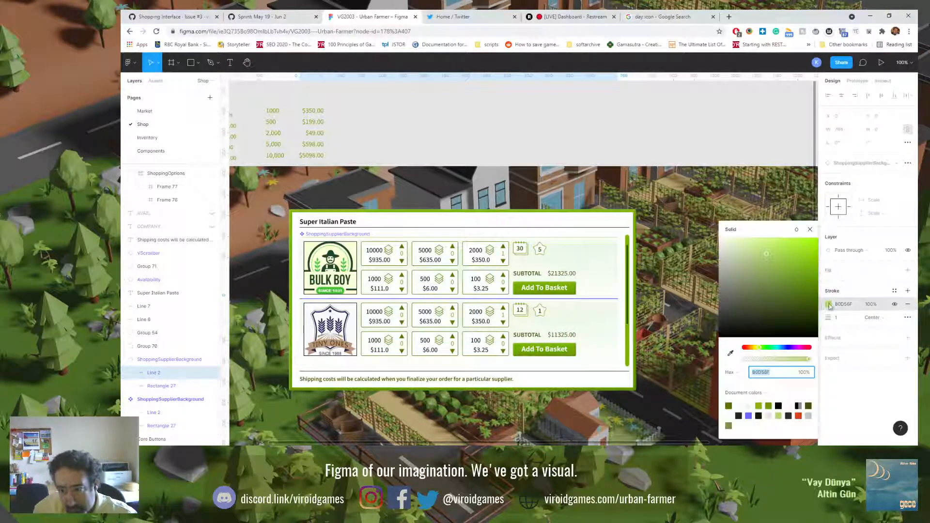
click(750, 406)
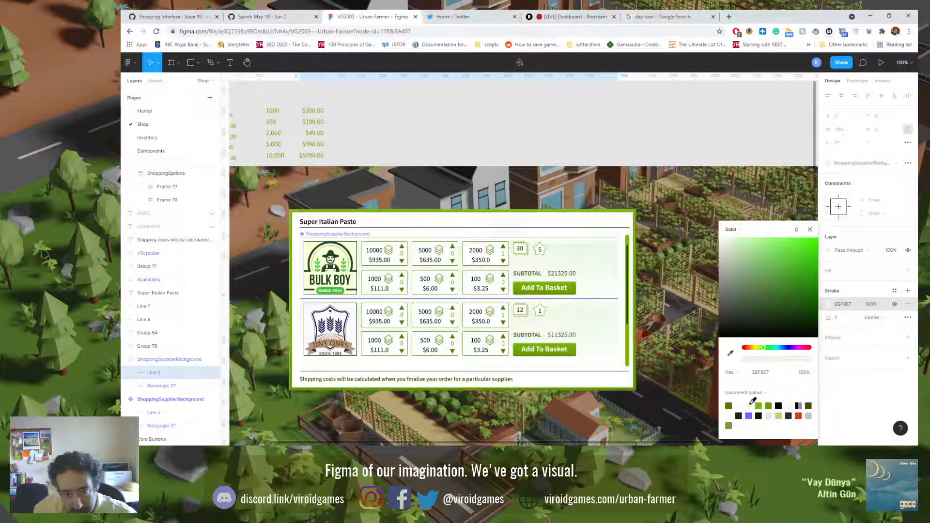
click(682, 297)
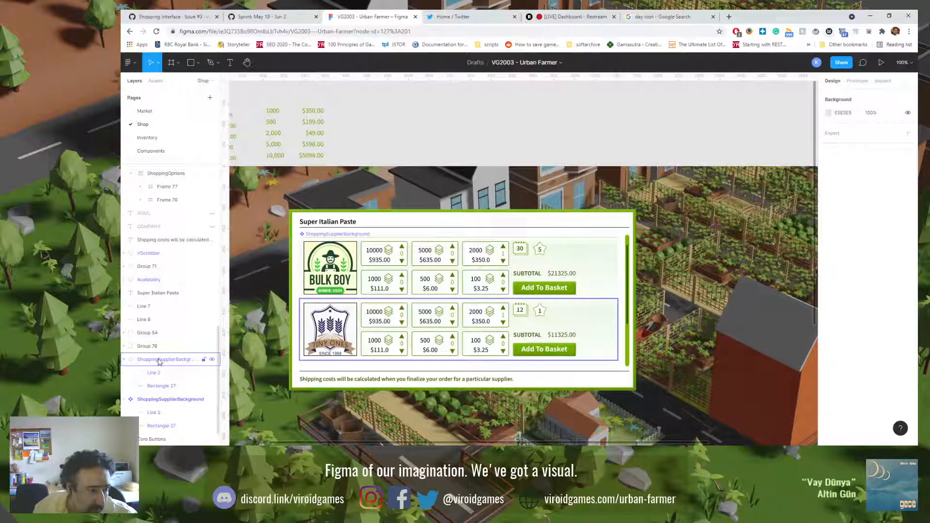
Step: Recolour the upper line of the main ShoppingSupplierBackground component with stroke EBF8E7
click(161, 413)
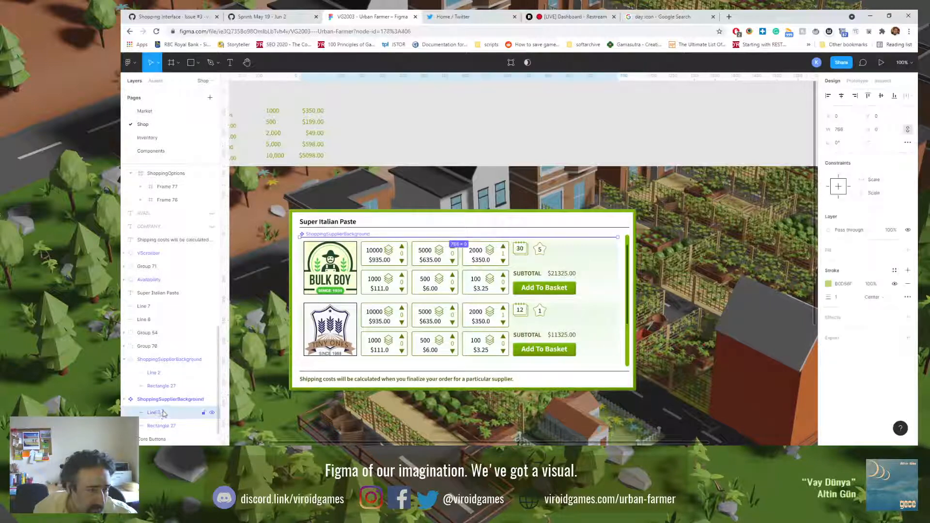
click(828, 283)
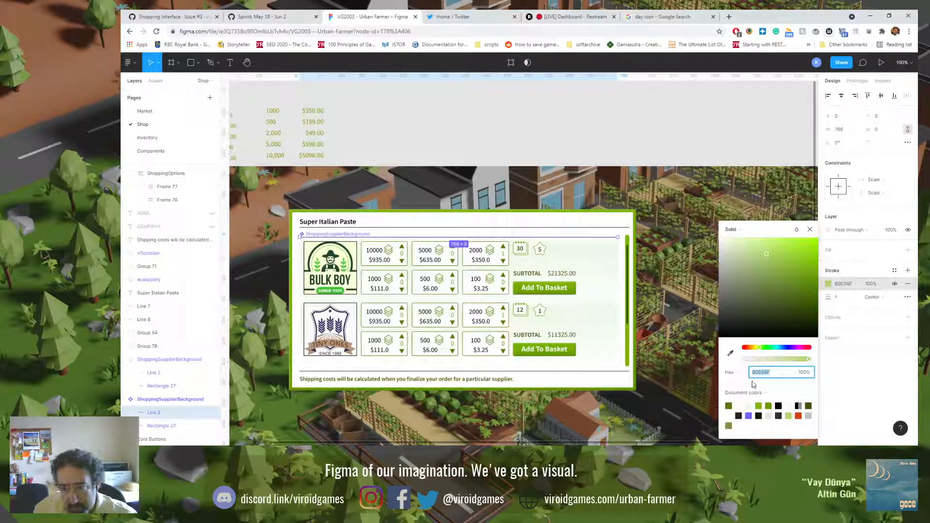
click(749, 405)
click(673, 292)
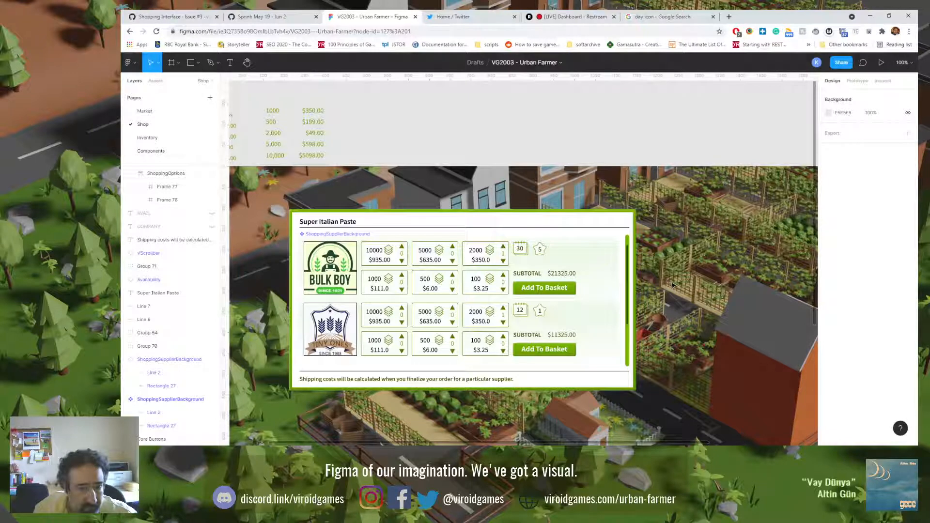
Step: Try the stronger light green on the main component's line stroke and switch it back to EBF8E7
click(557, 238)
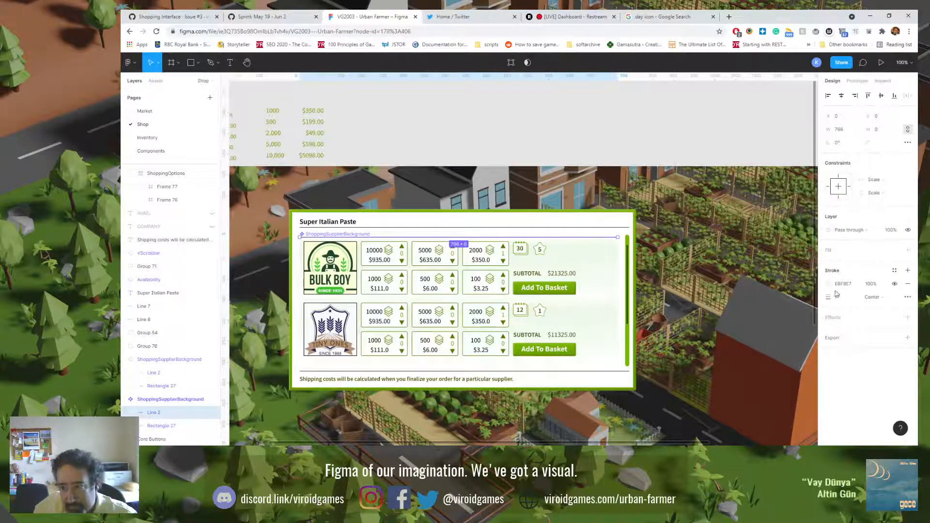
click(830, 284)
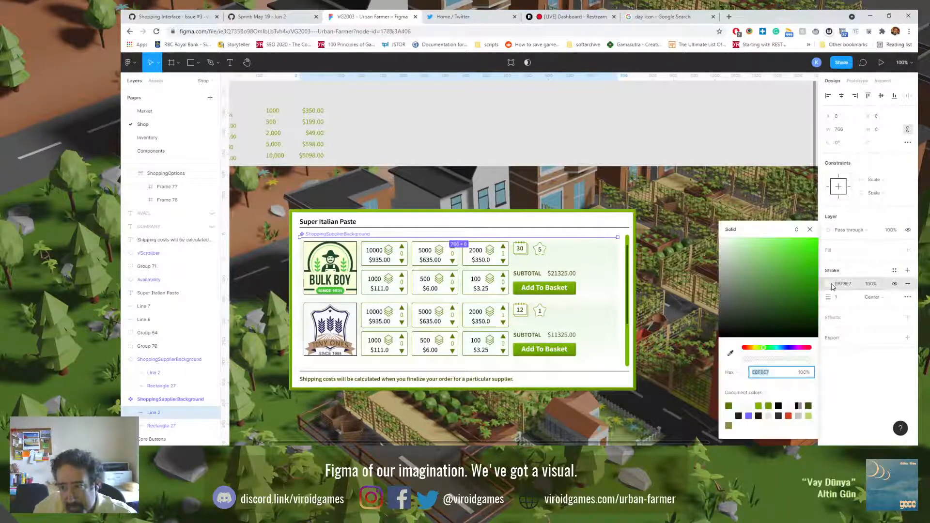
click(752, 404)
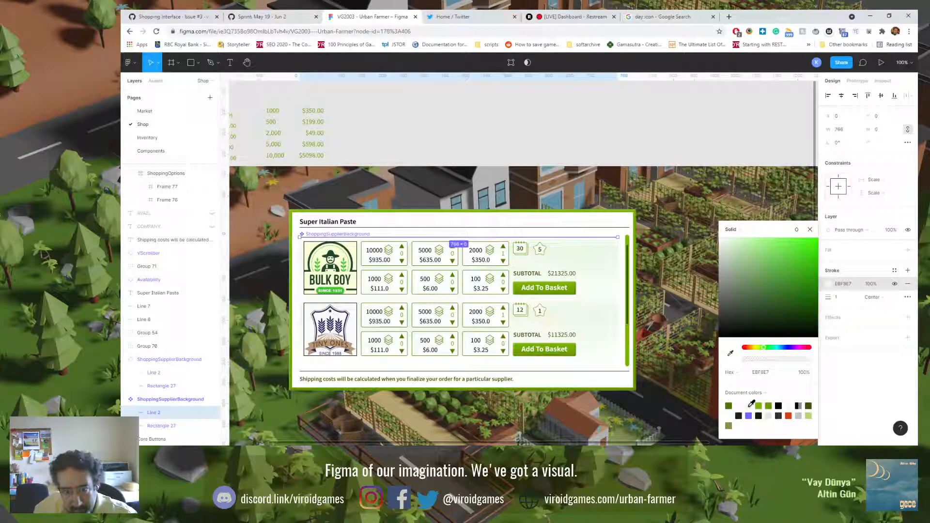
click(809, 415)
click(809, 415)
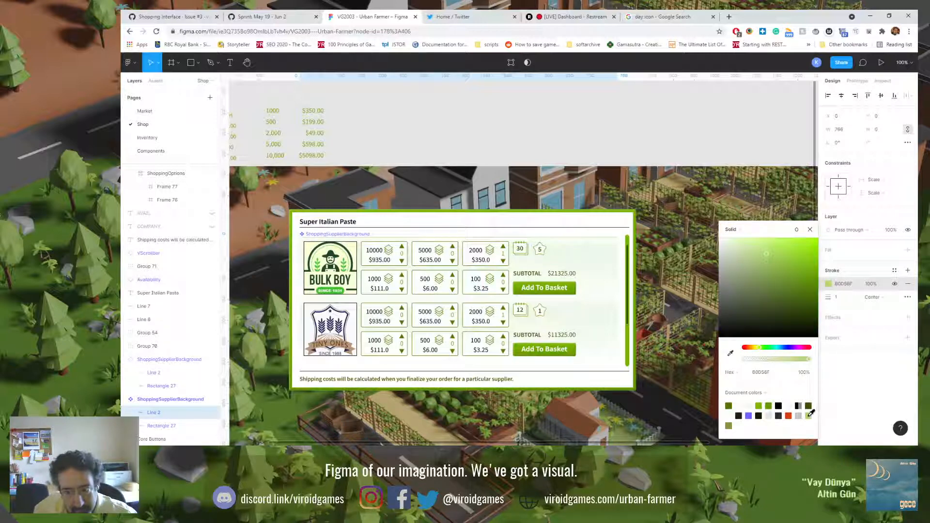
click(750, 405)
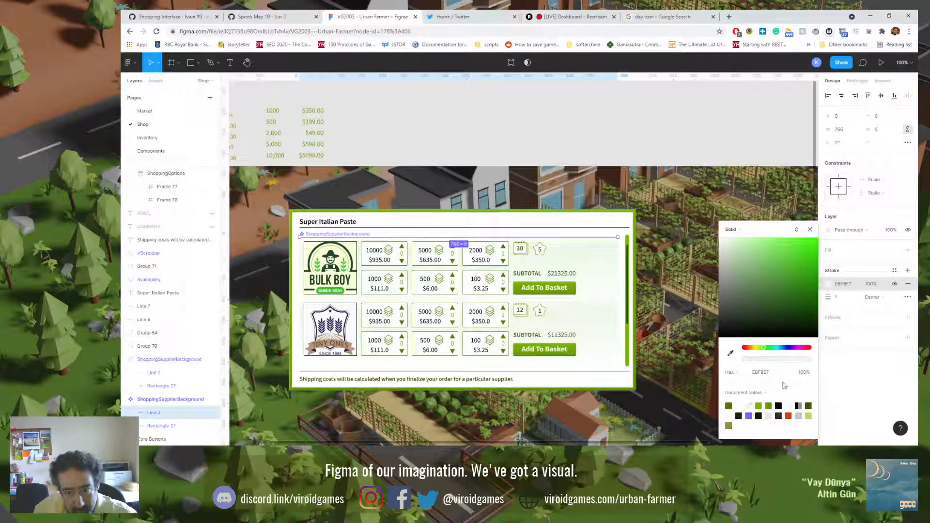
click(831, 361)
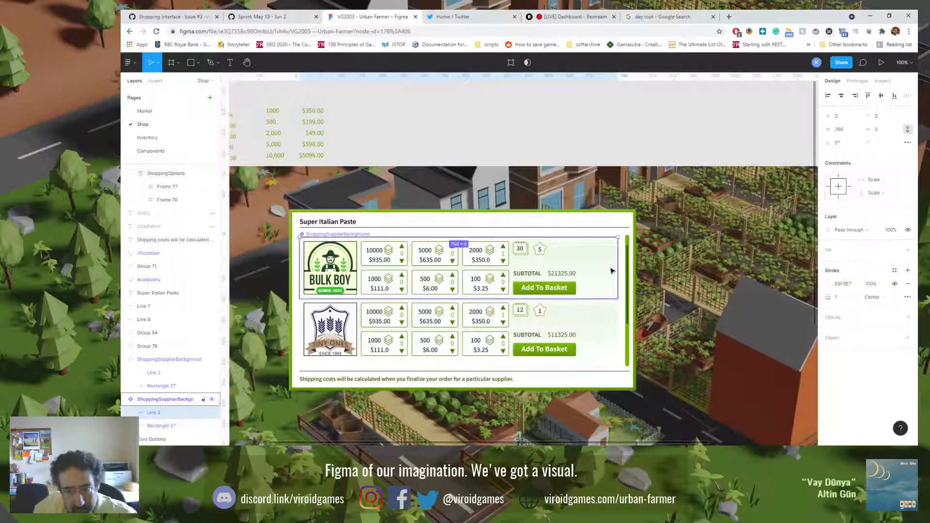
key(Escape)
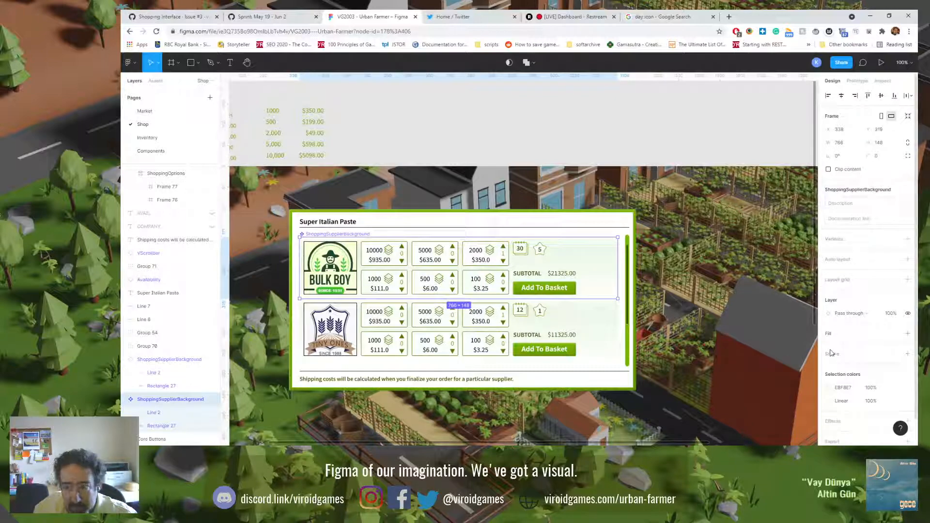
Step: Try several document colours on the lower-end gradient stop of the main component's rectangle and set it to EBF8E7
click(194, 427)
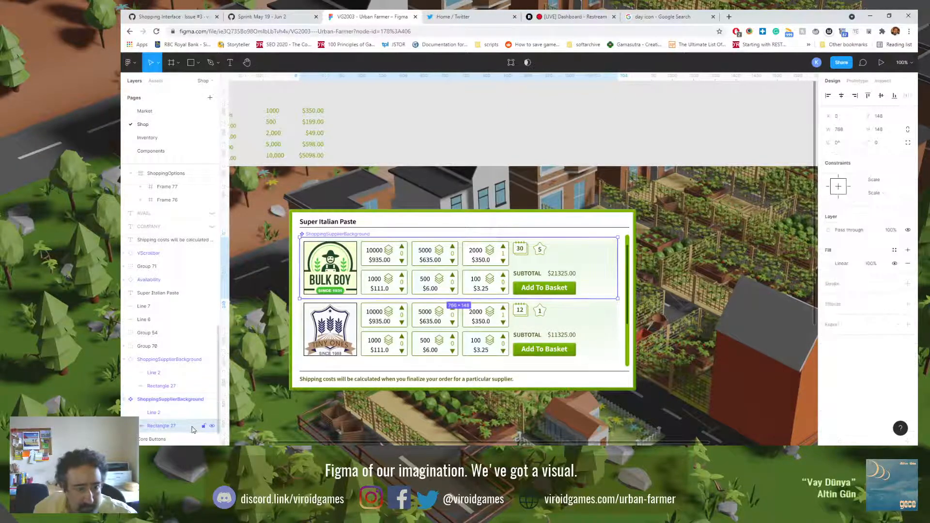
click(830, 263)
mouse_move(734, 220)
mouse_down()
mouse_move(764, 222)
mouse_move(729, 226)
mouse_up()
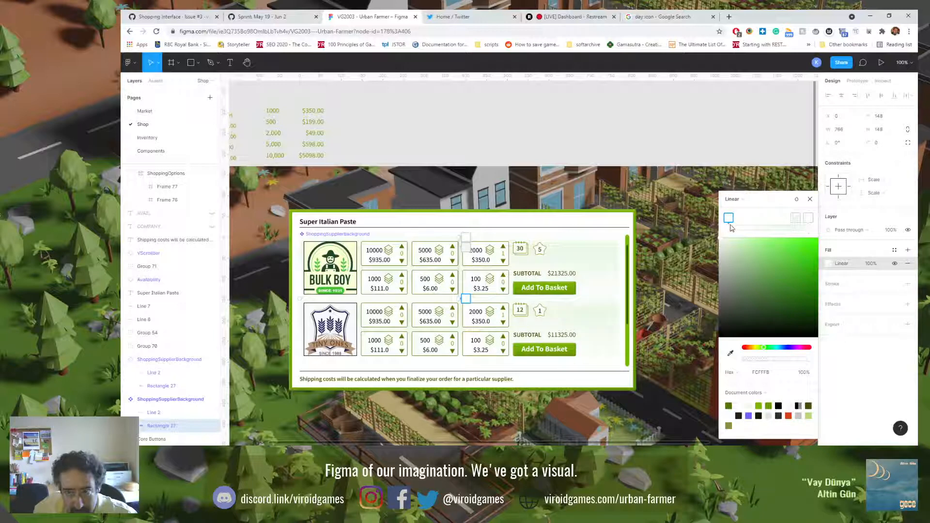
click(750, 405)
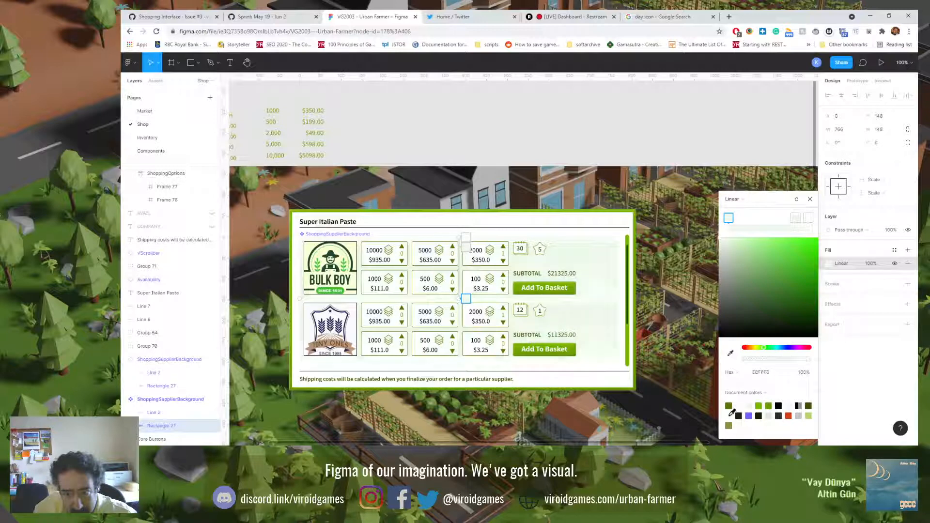
click(731, 415)
click(750, 404)
click(809, 415)
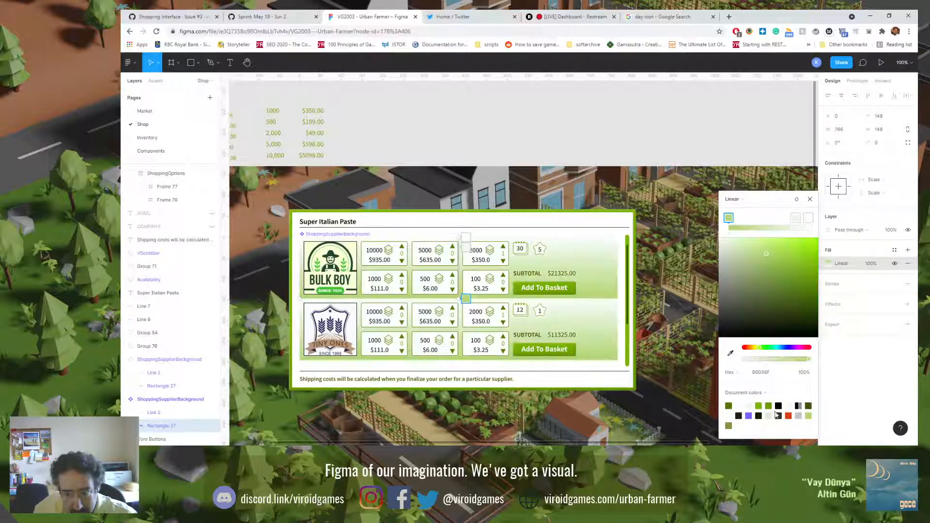
click(751, 405)
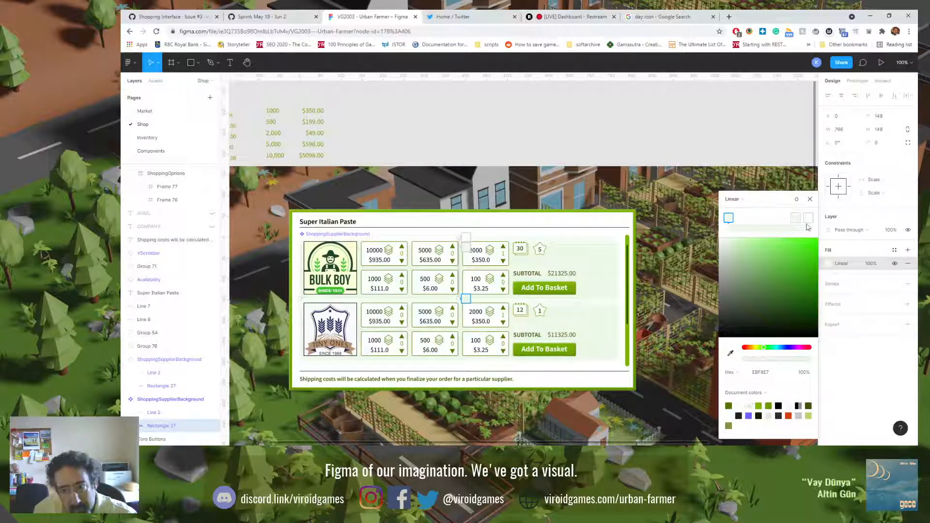
Step: Add an FCFFFB stop to the rectangle's gradient and move it close to the lower-end stop
click(756, 219)
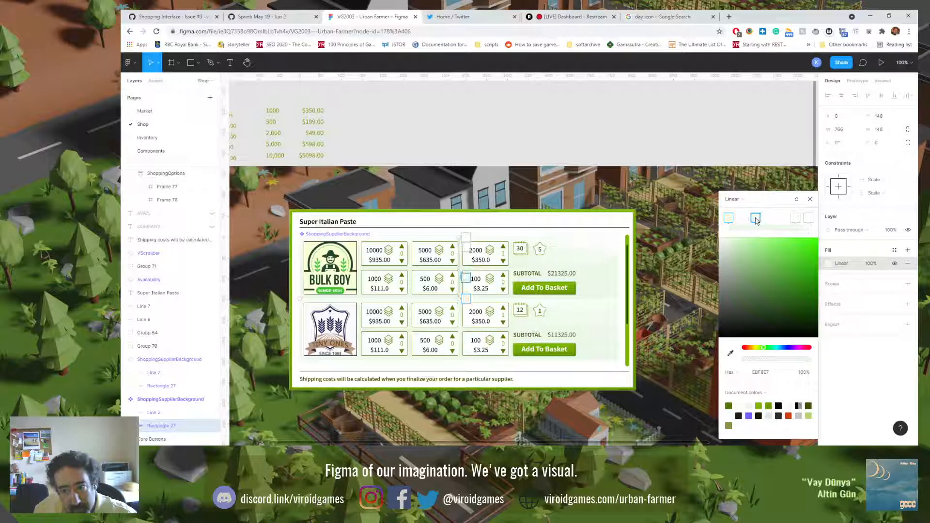
mouse_move(756, 219)
mouse_down()
mouse_move(807, 221)
mouse_move(739, 221)
mouse_up()
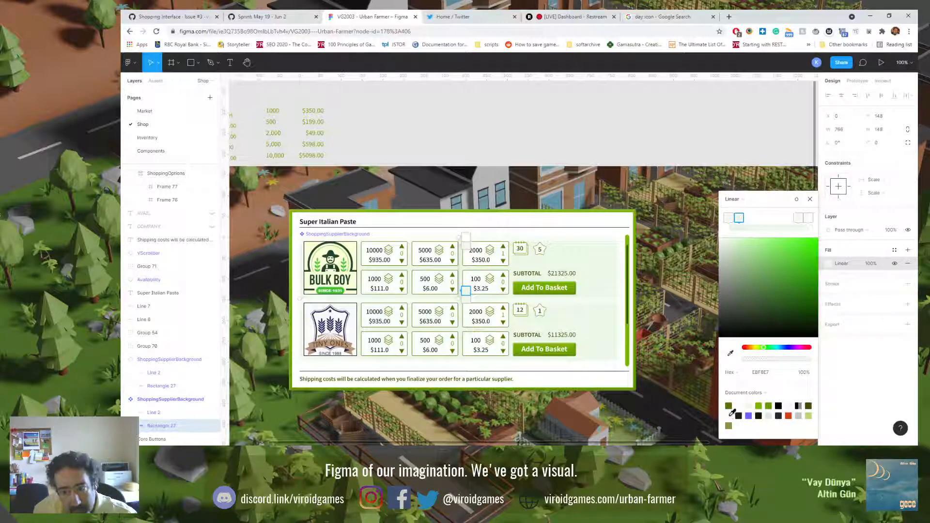
click(740, 219)
mouse_move(741, 221)
mouse_down()
mouse_move(749, 221)
mouse_move(736, 226)
mouse_up()
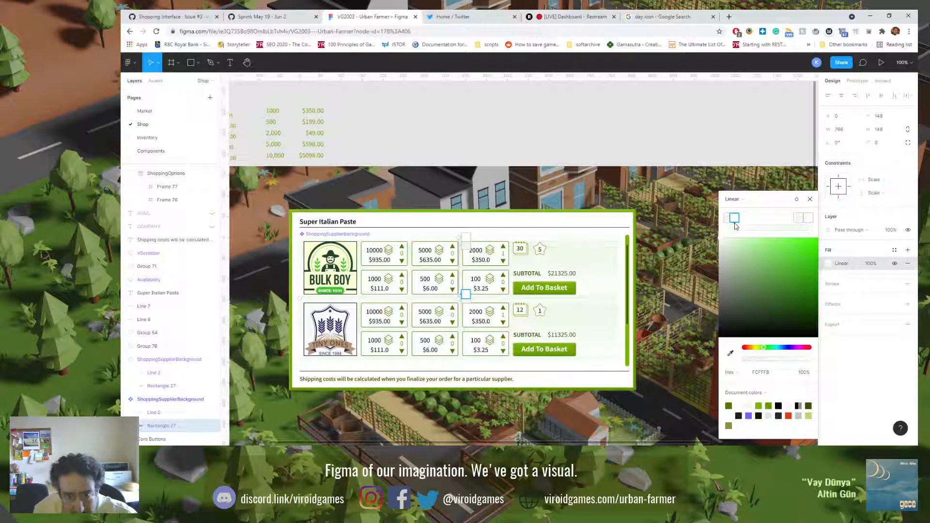
drag(736, 227, 734, 226)
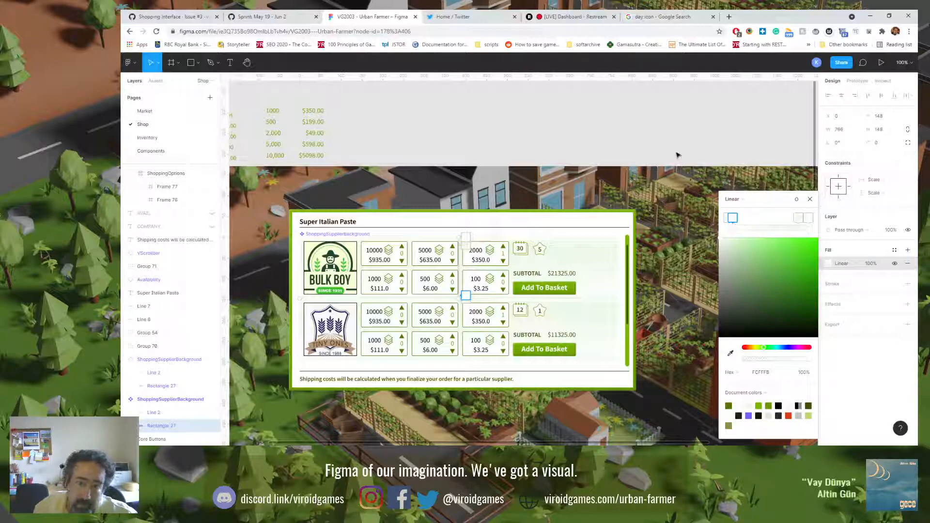
click(810, 199)
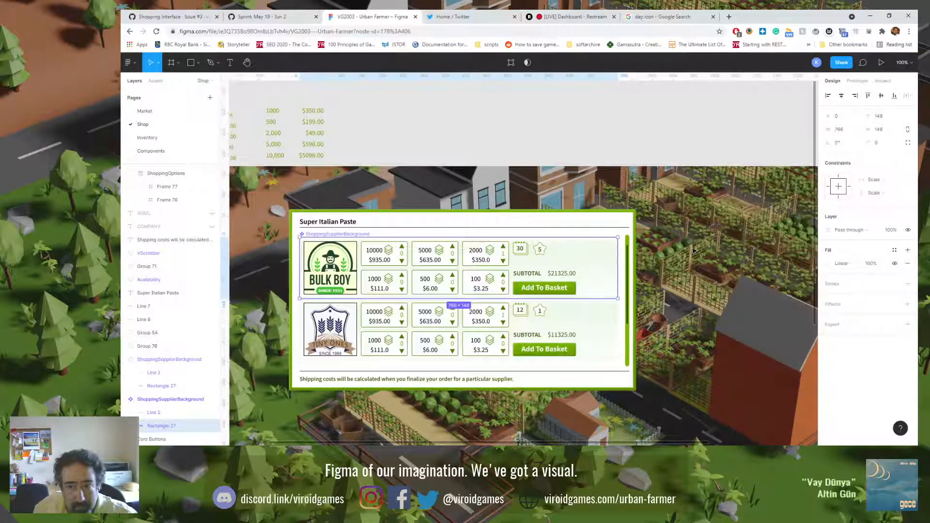
click(694, 250)
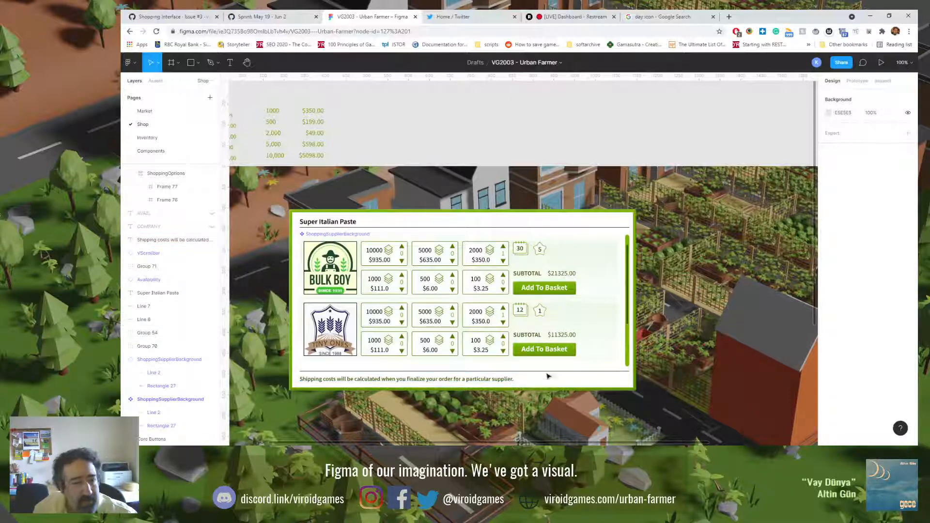
scroll(409, 158, left, 5)
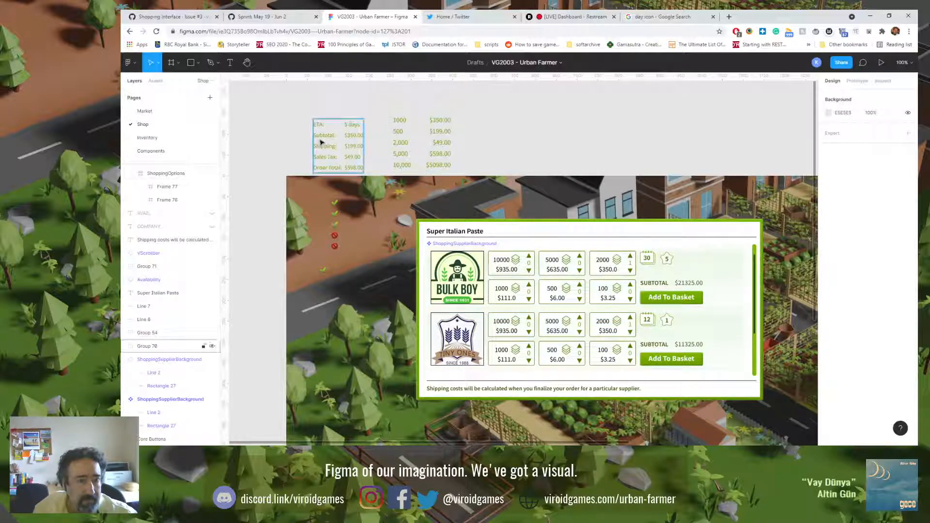
click(324, 159)
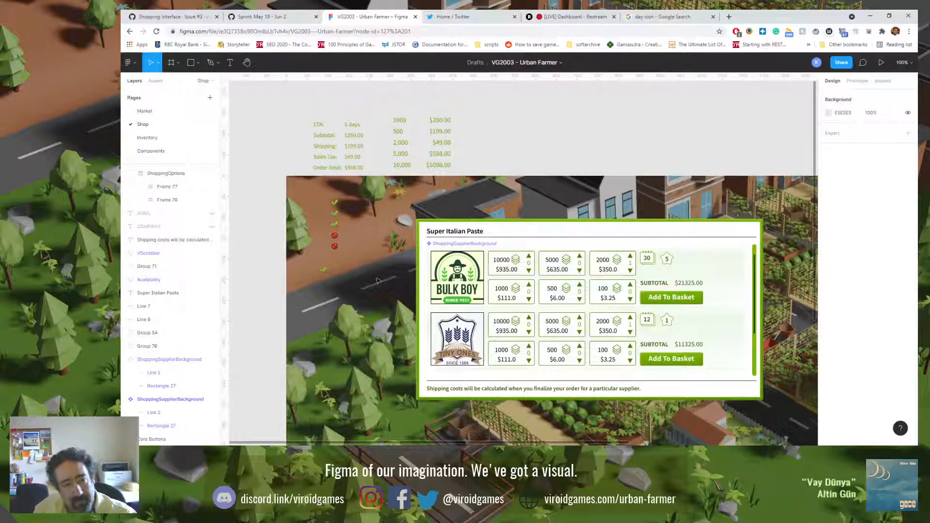
scroll(377, 280, down, 3)
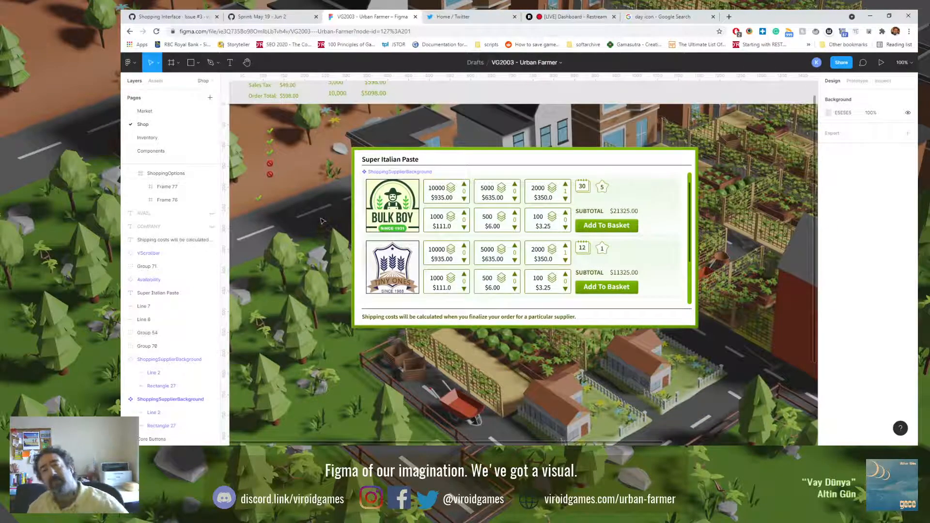